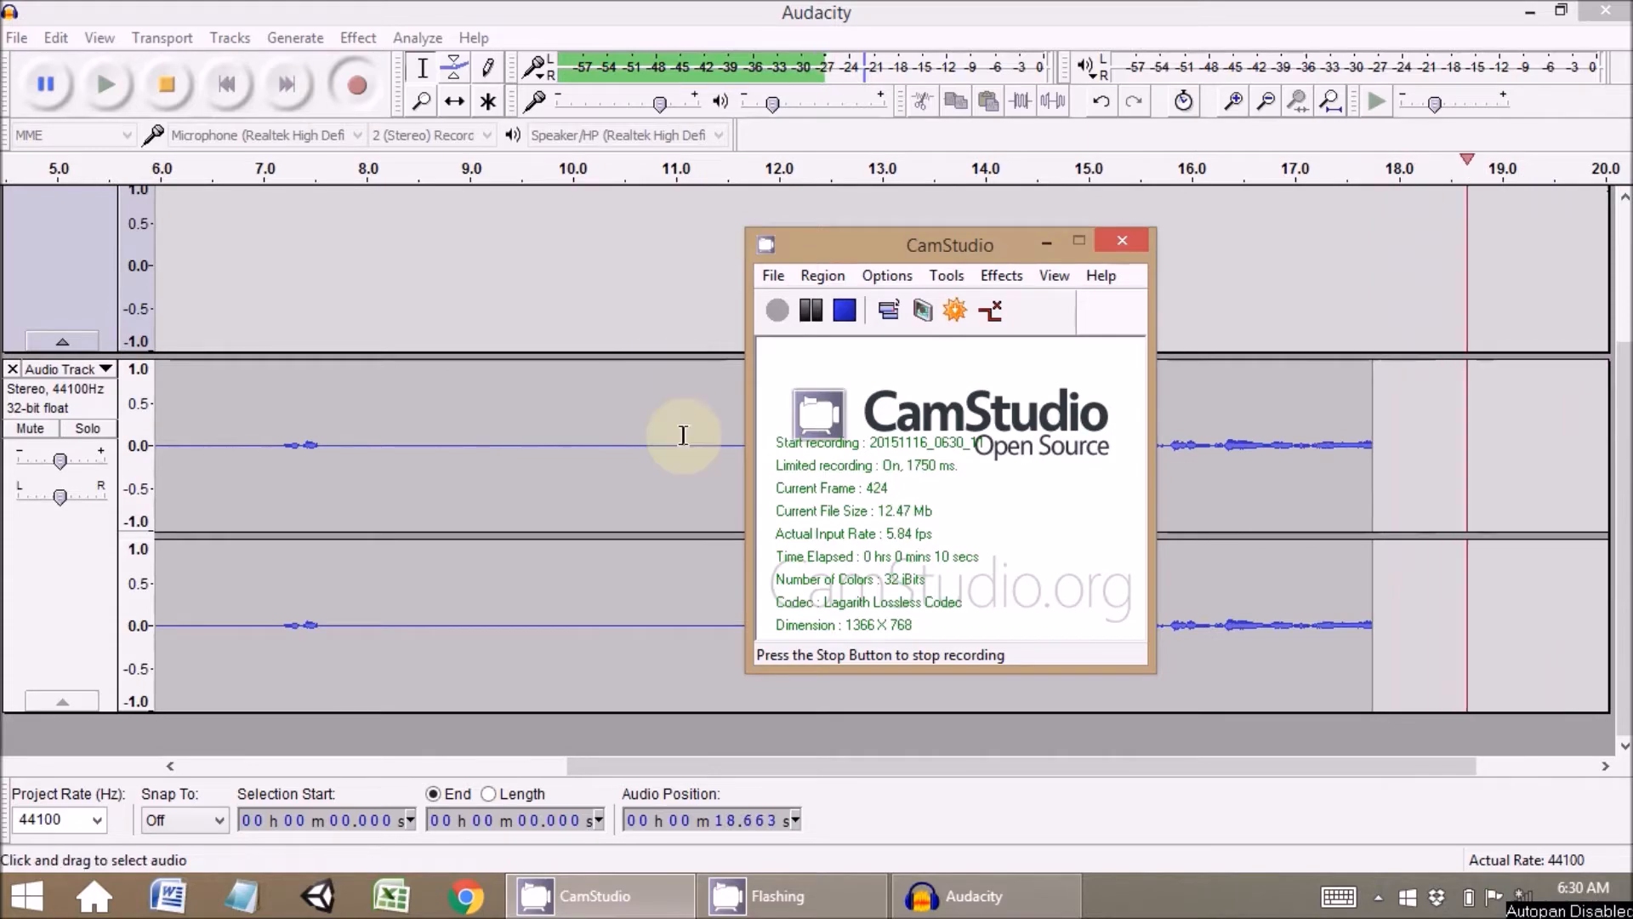
# Launch Blender and dismiss its splash screen to reach the default cube scene
pyautogui.press('super')
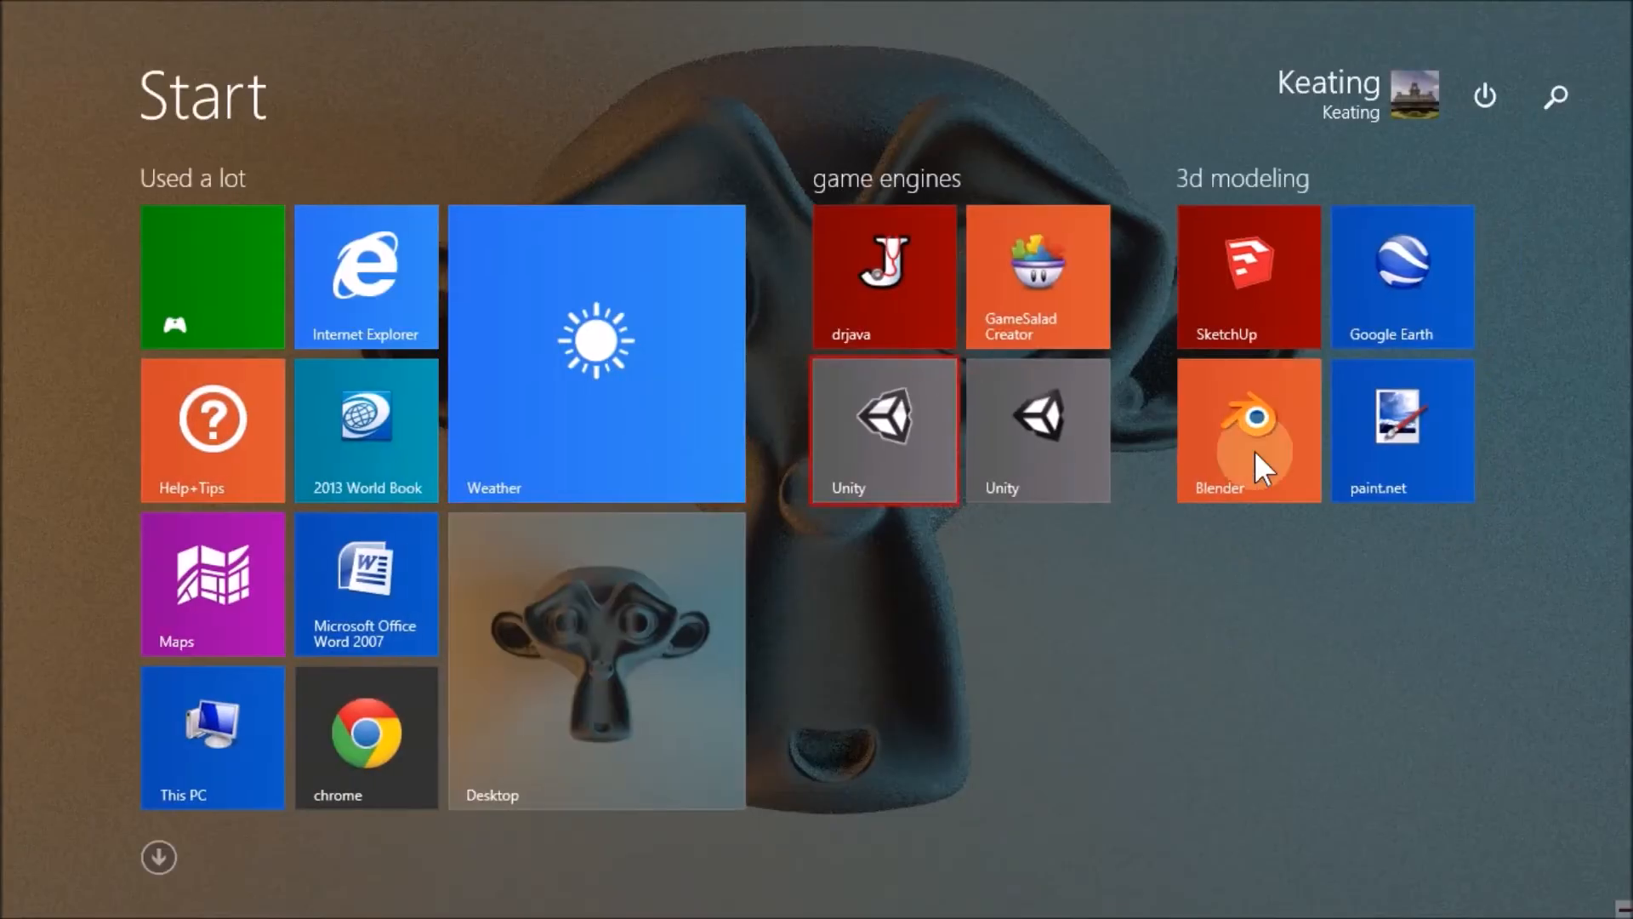
pyautogui.write('blender')
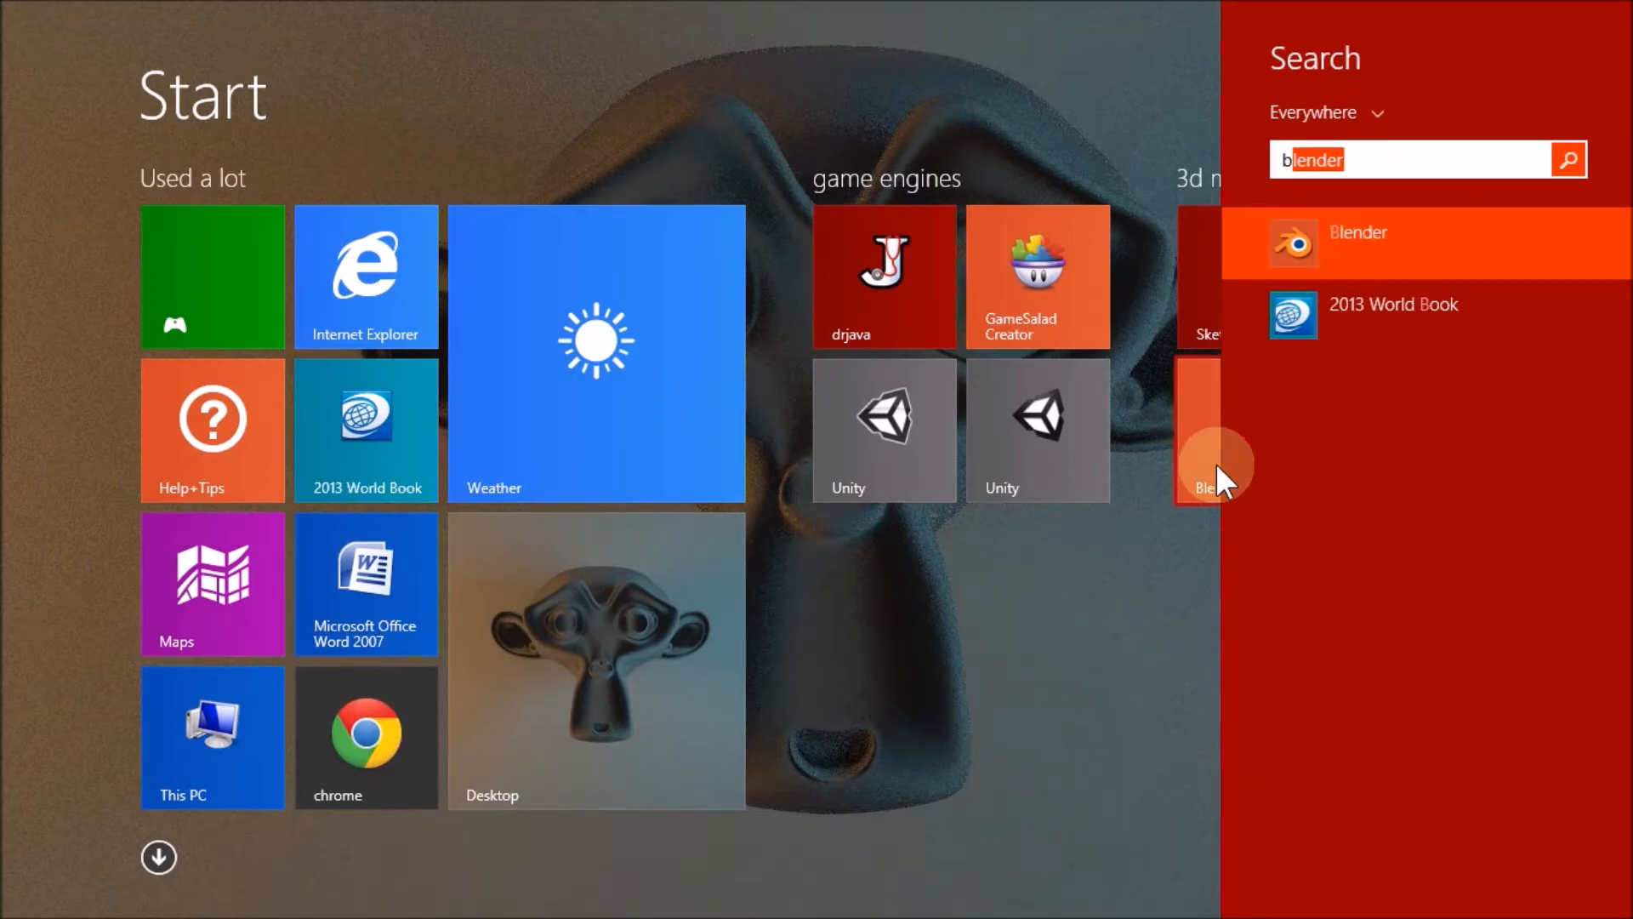
pyautogui.press('Return')
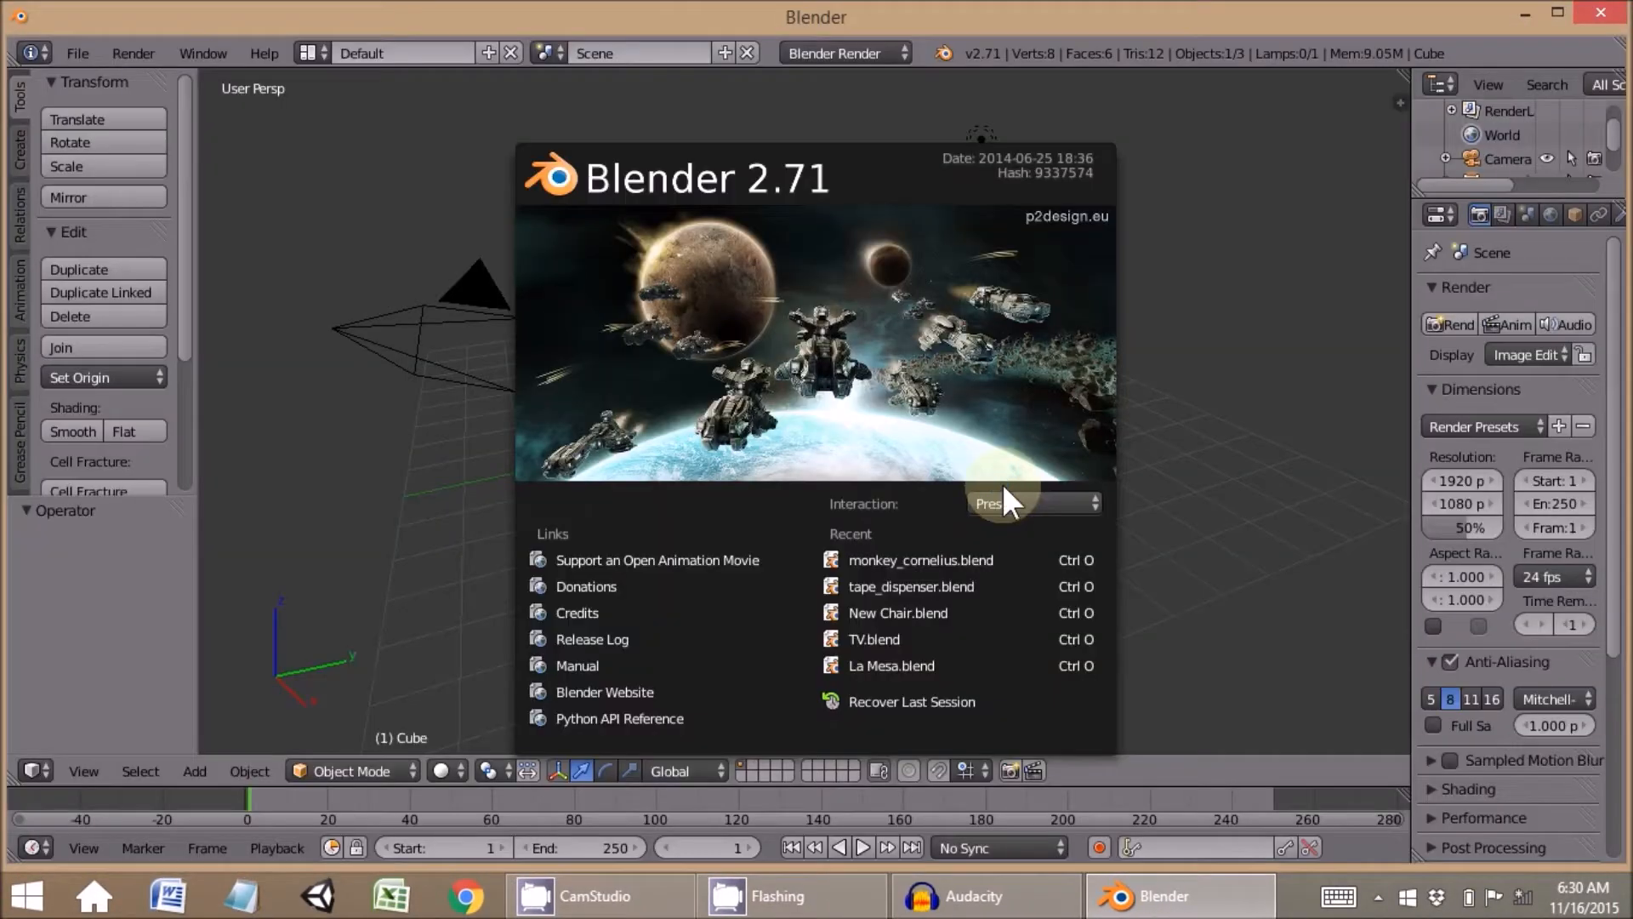
pyautogui.click(1176, 533)
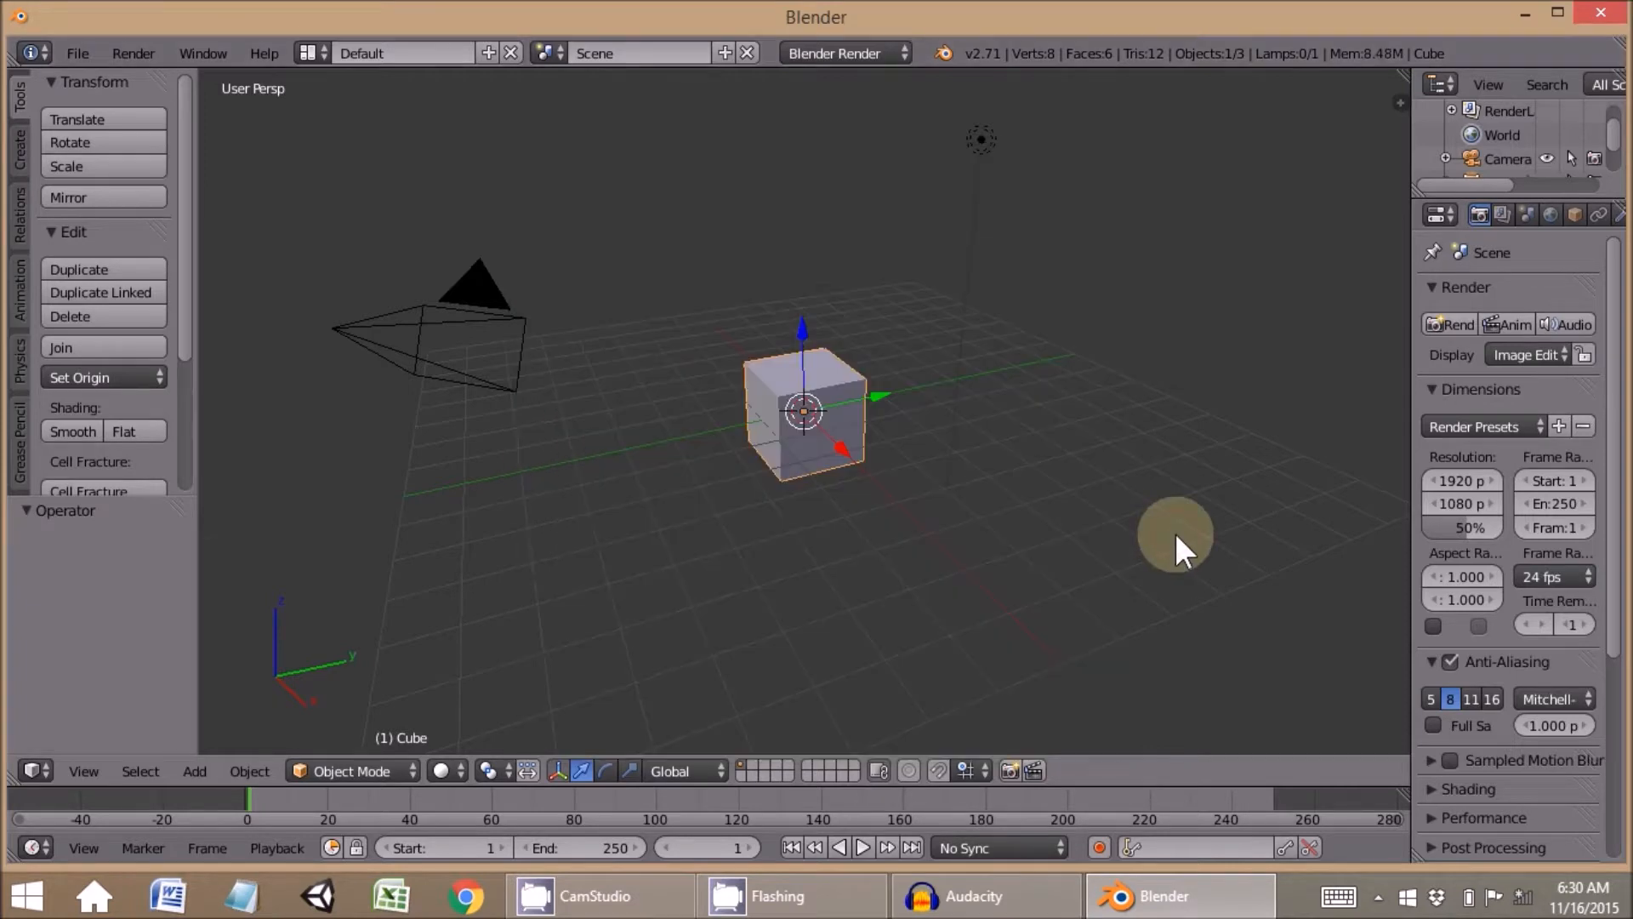
# Show the 3D view's properties sidebar
pyautogui.scroll(3, 1166, 517)
pyautogui.scroll(-1, 1060, 508)
pyautogui.scroll(-3, 1060, 503)
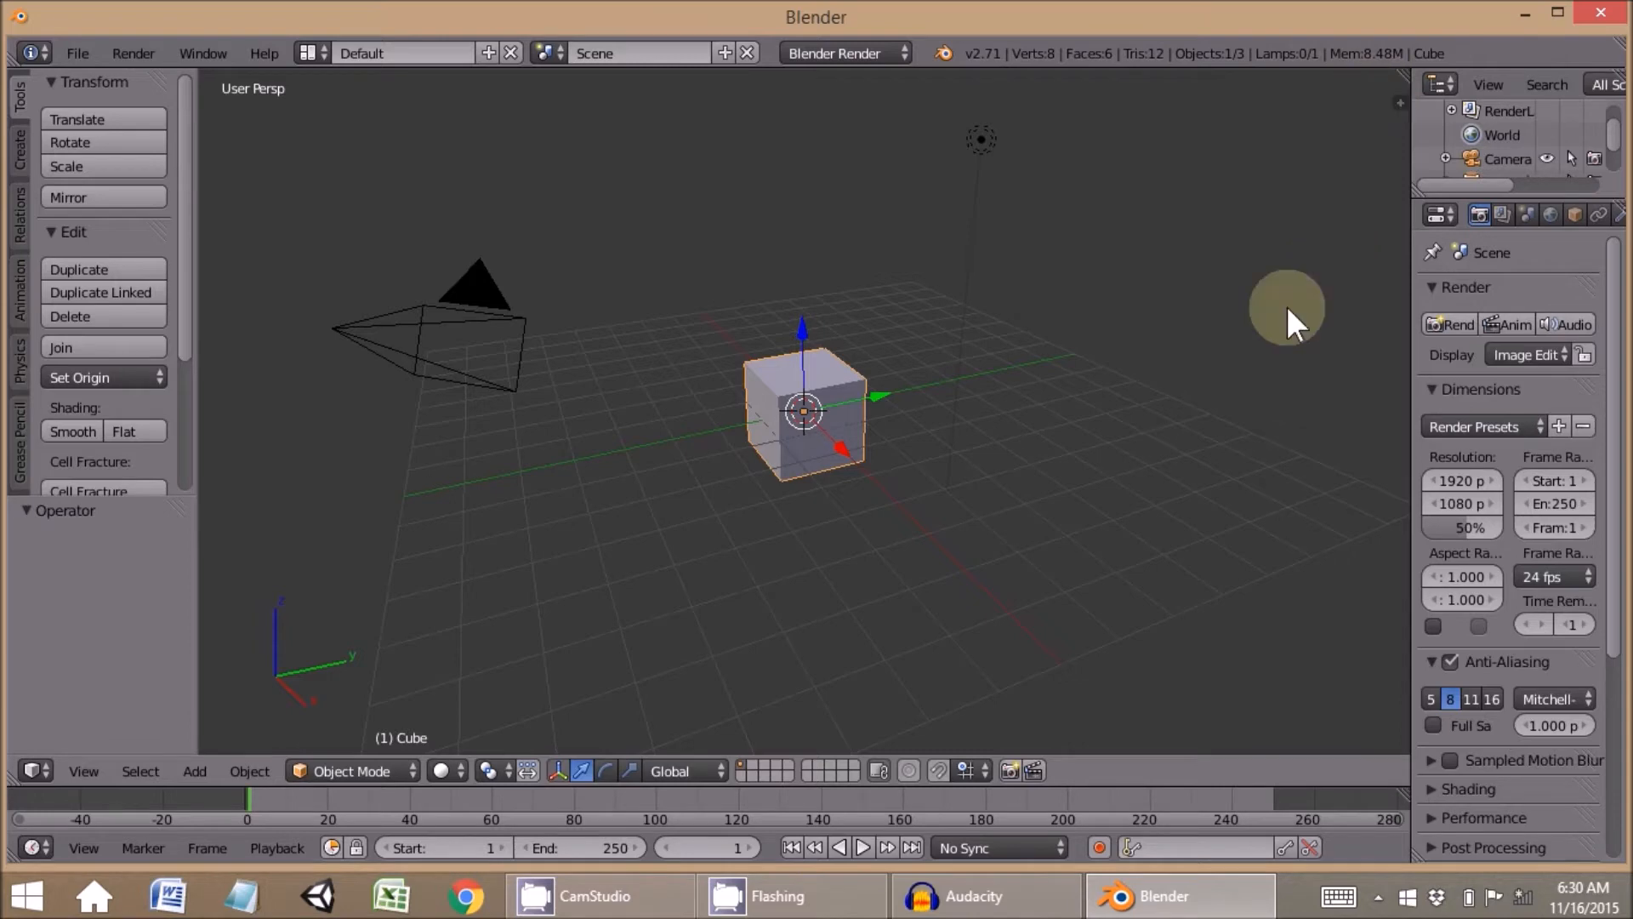
pyautogui.press('n')
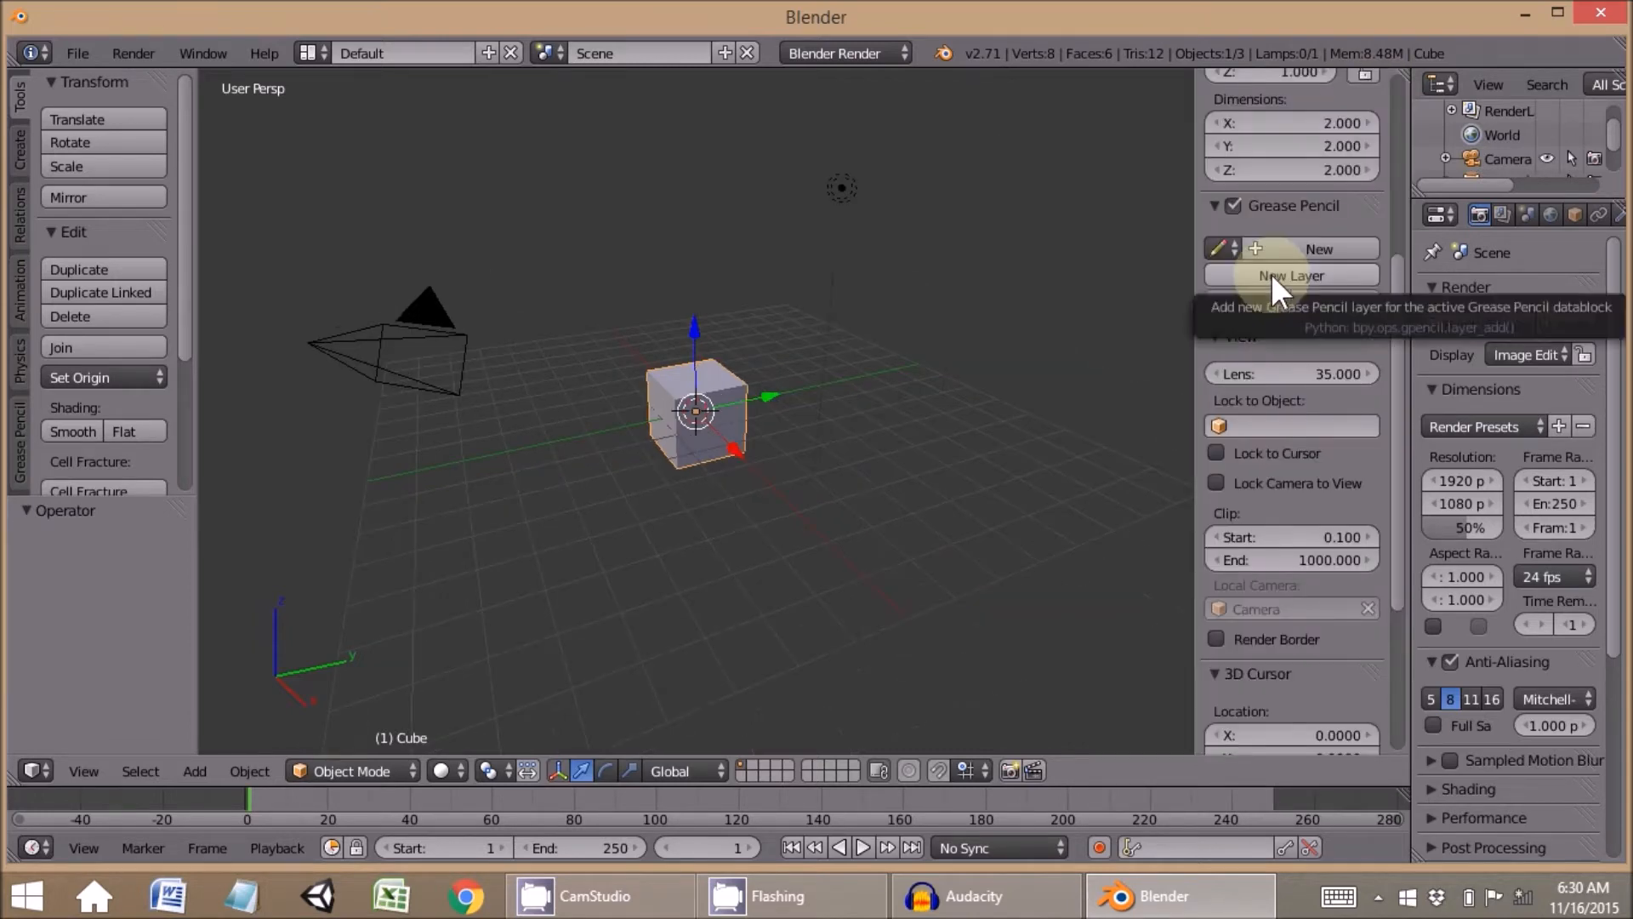
pyautogui.press('n')
pyautogui.press('n')
pyautogui.press('n')
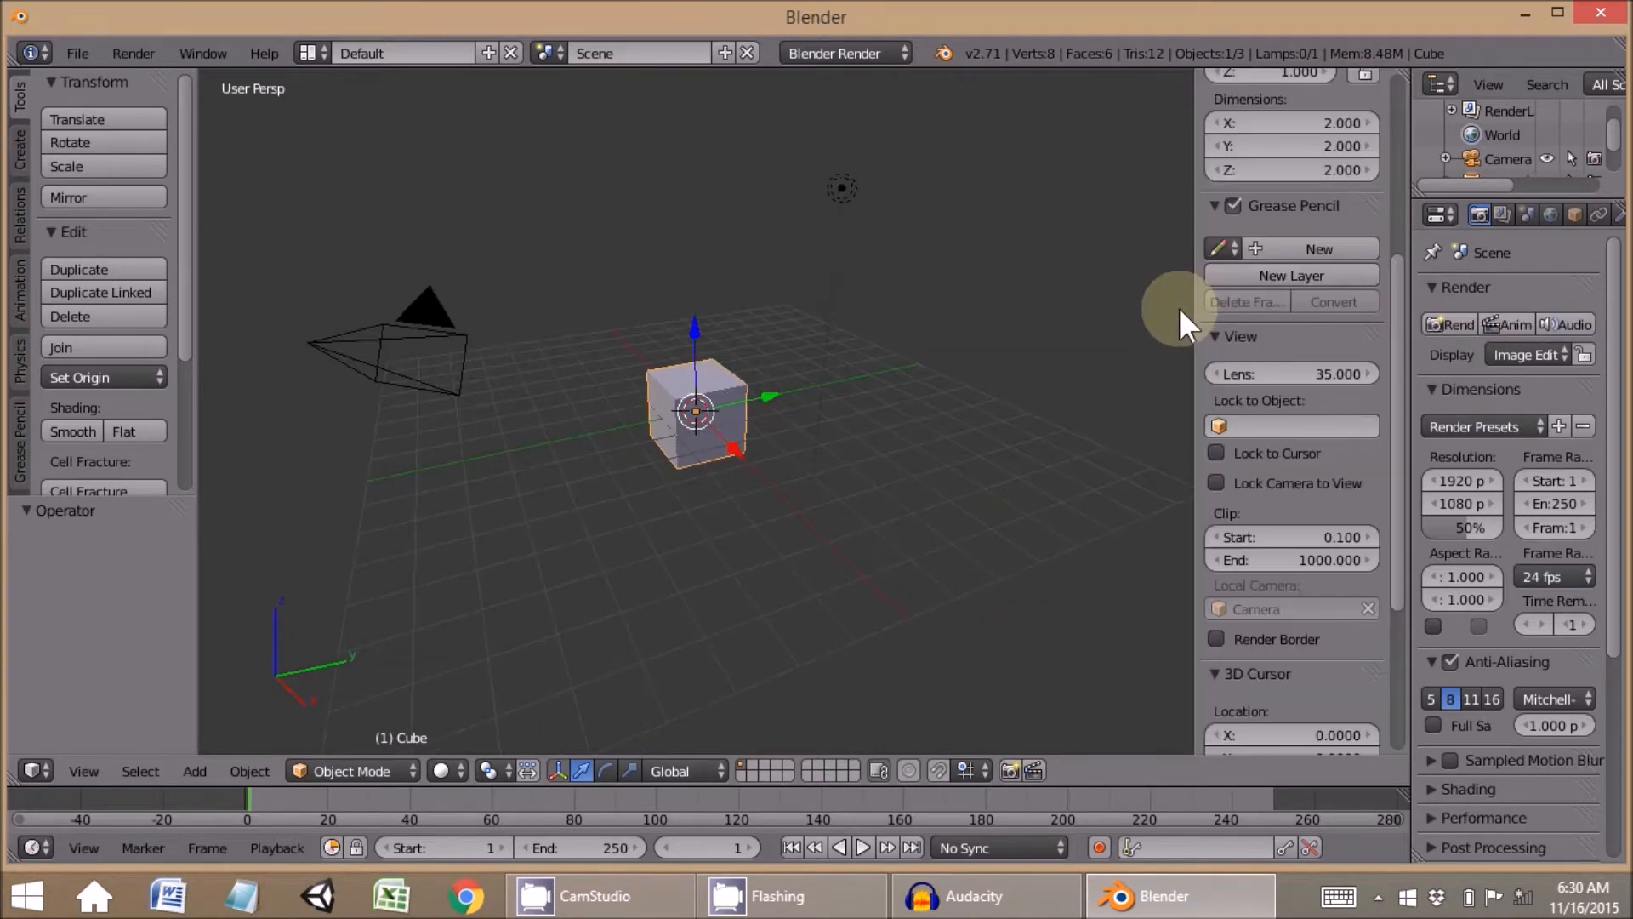
pyautogui.press('n')
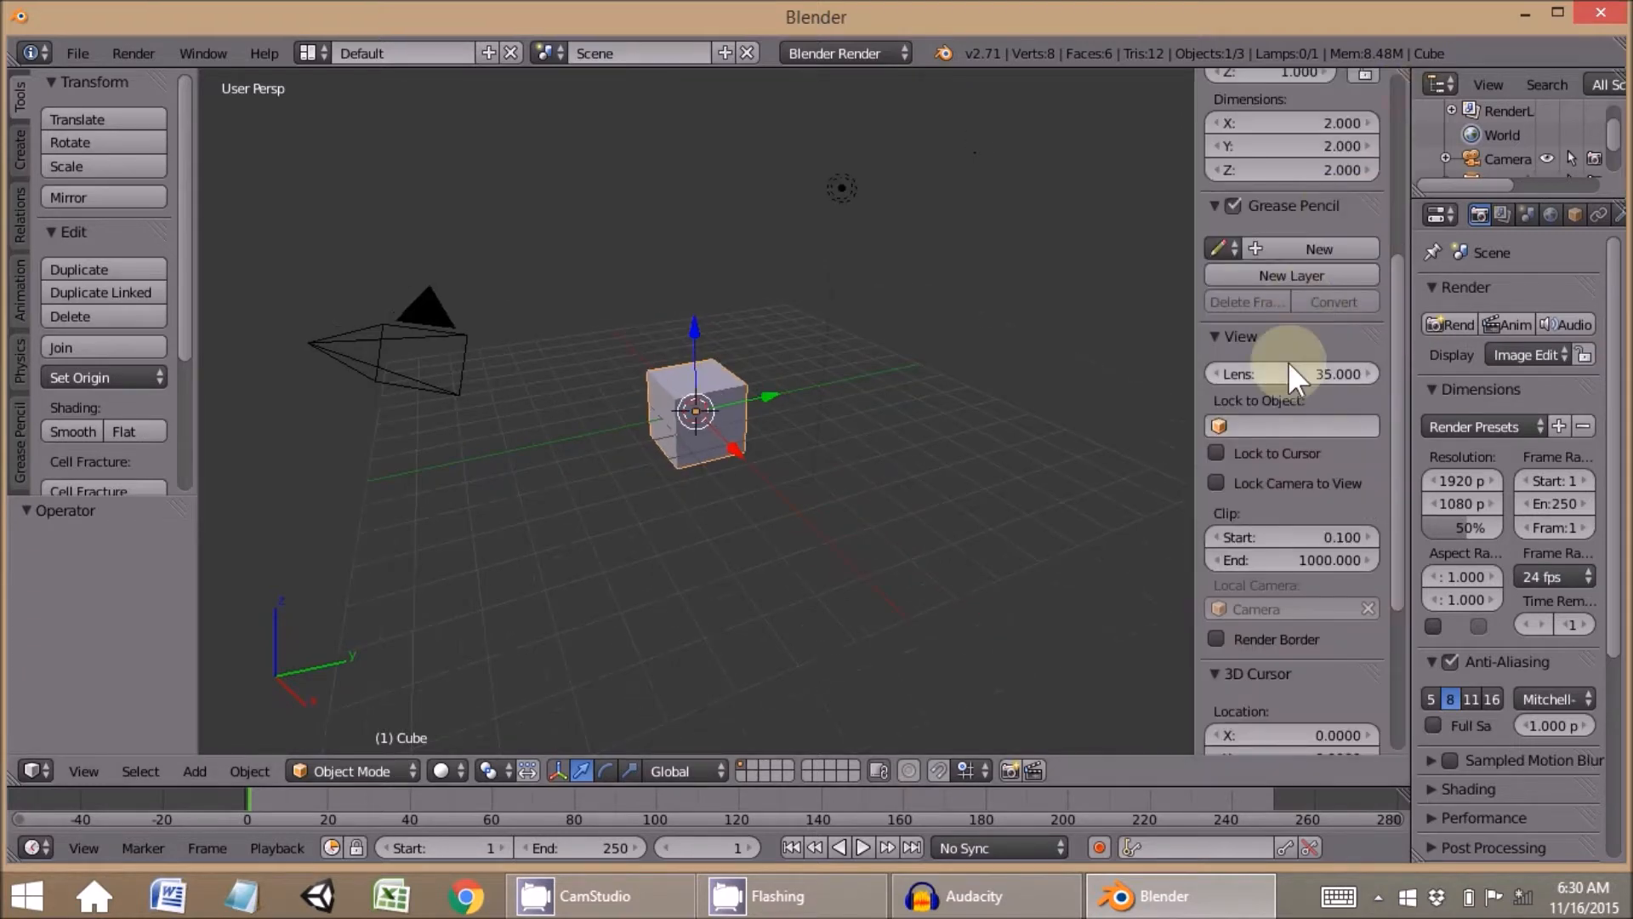
# Expand the Background Images settings and add an empty background image slot
pyautogui.scroll(-8, 1288, 361)
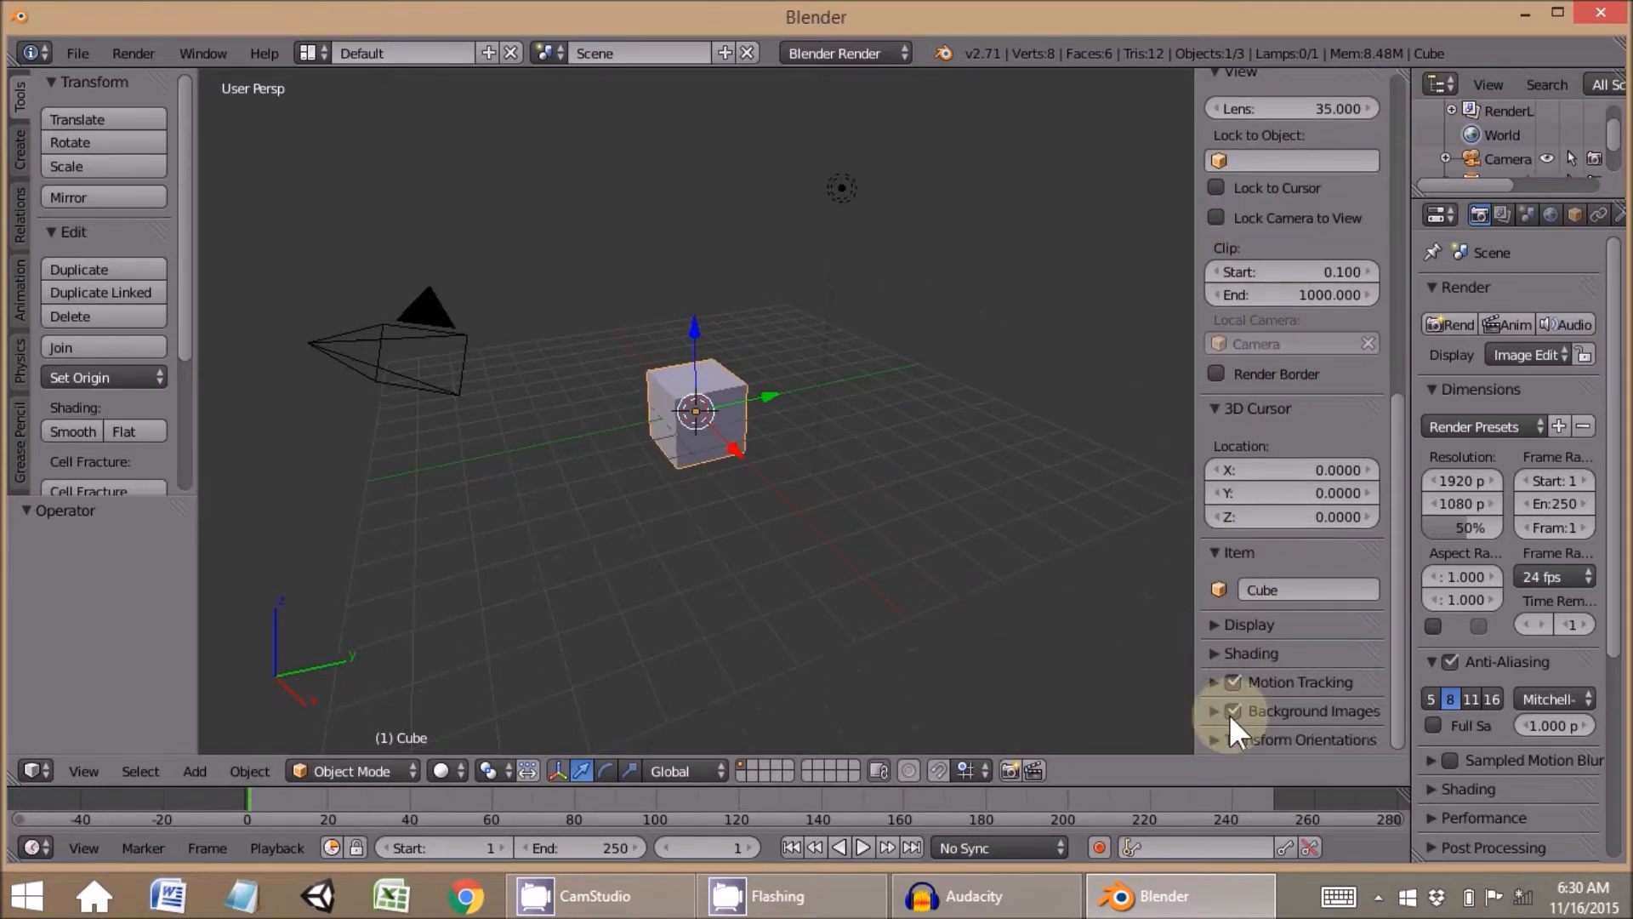
pyautogui.click(1215, 711)
pyautogui.scroll(-1, 1211, 708)
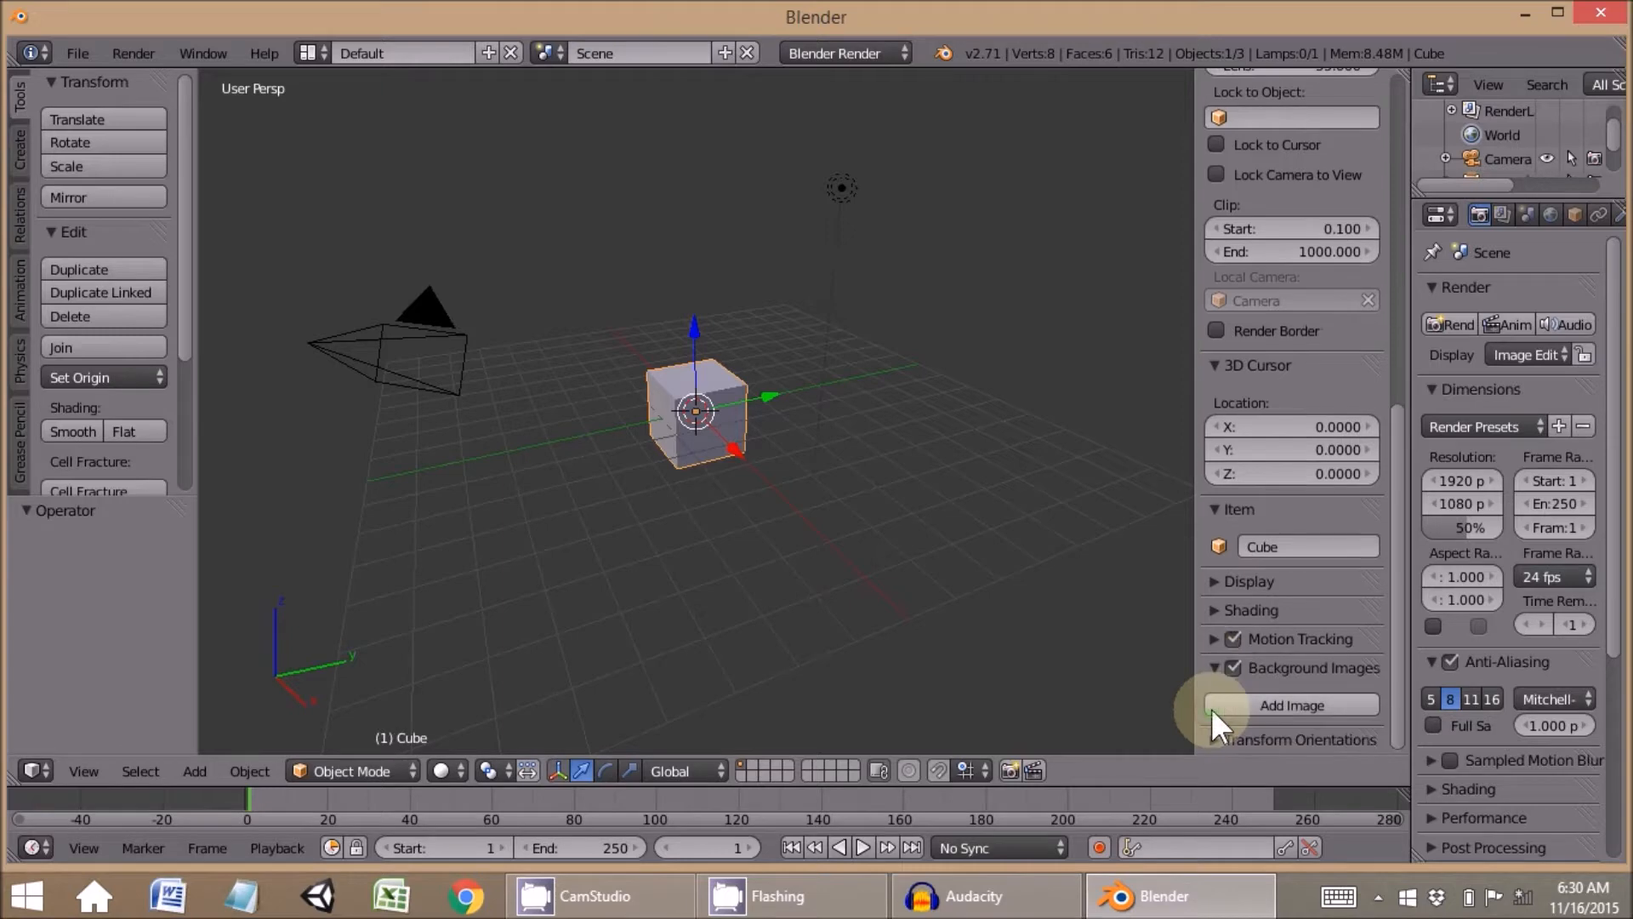
pyautogui.click(1212, 707)
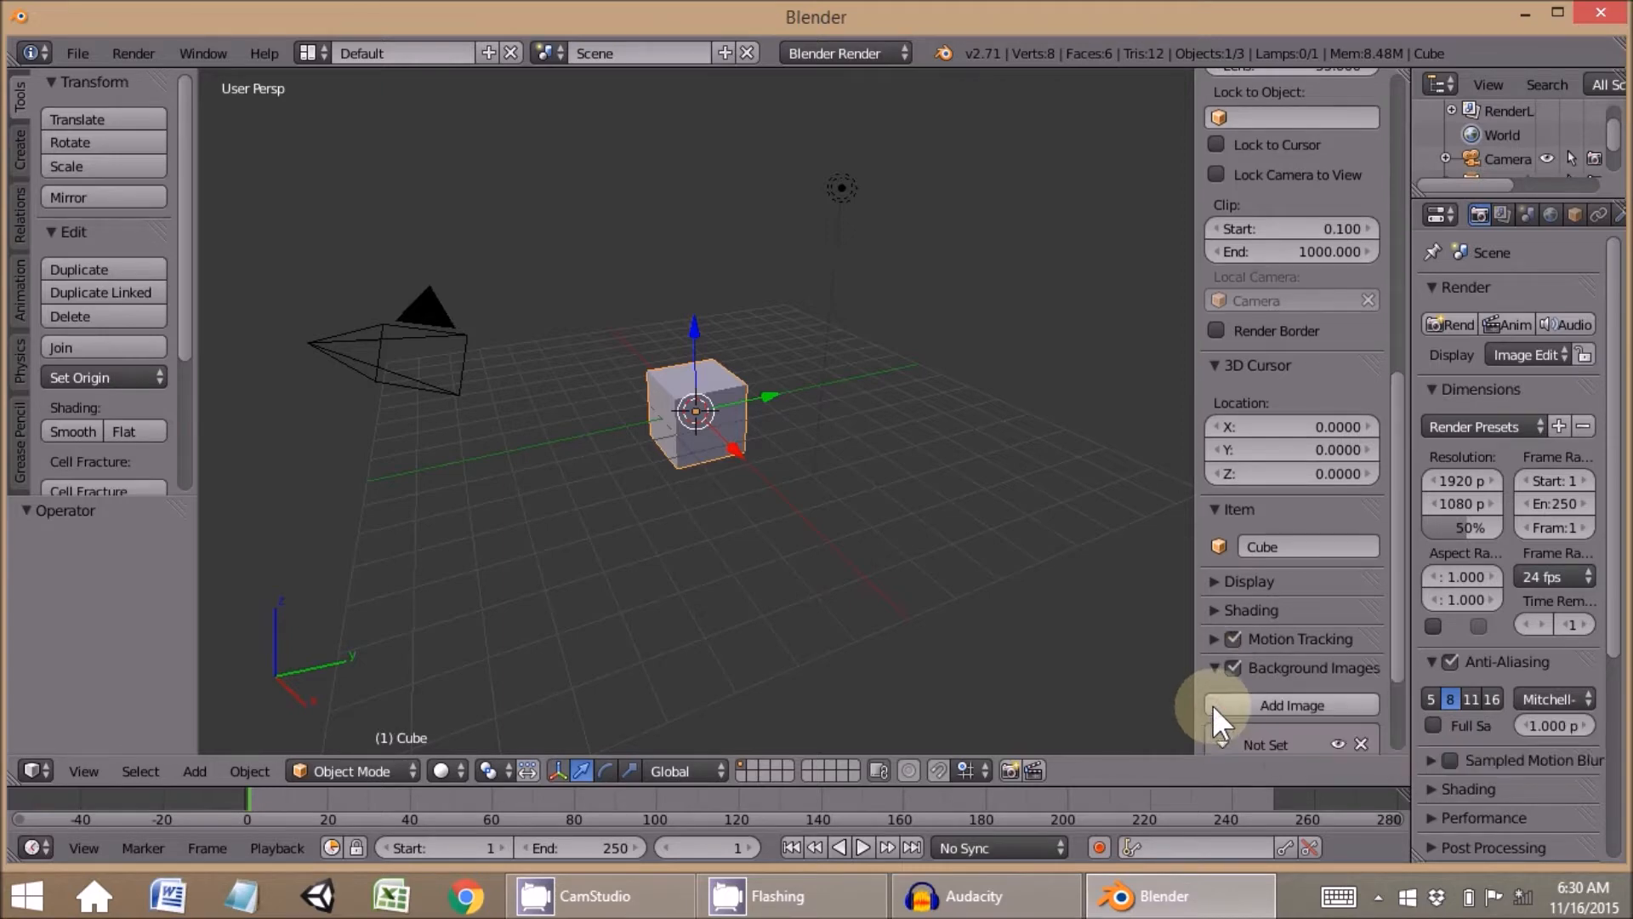
pyautogui.scroll(-3, 1213, 705)
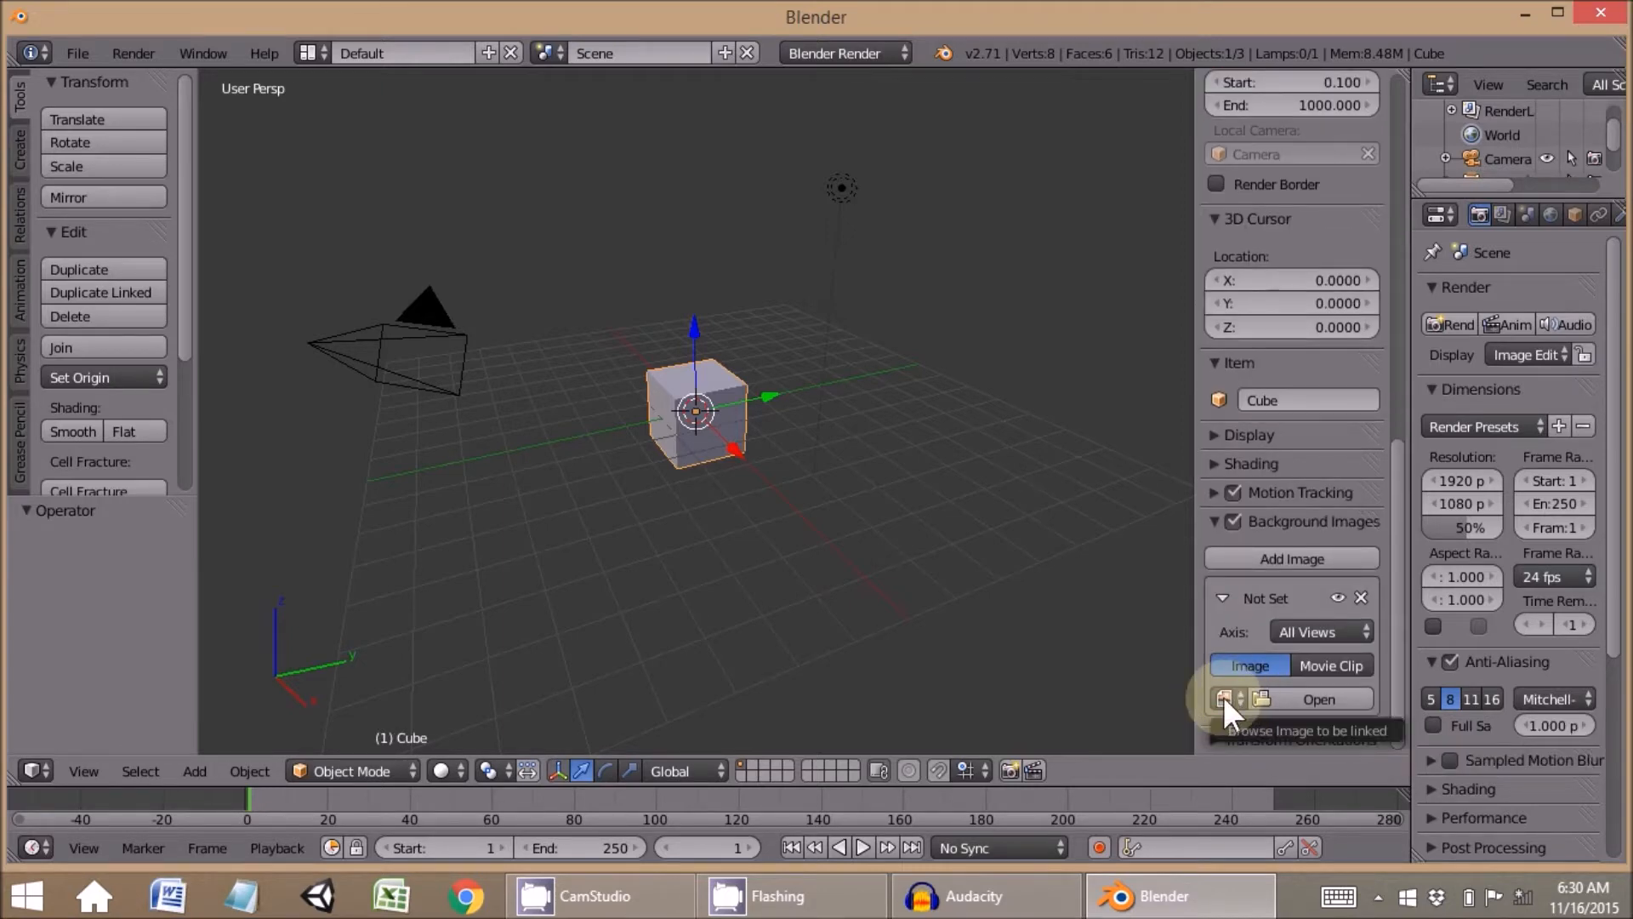
# Load WIN_20151112_071503.JPG from the Pictures\Camera Roll folder into the new background image slot
pyautogui.click(1223, 698)
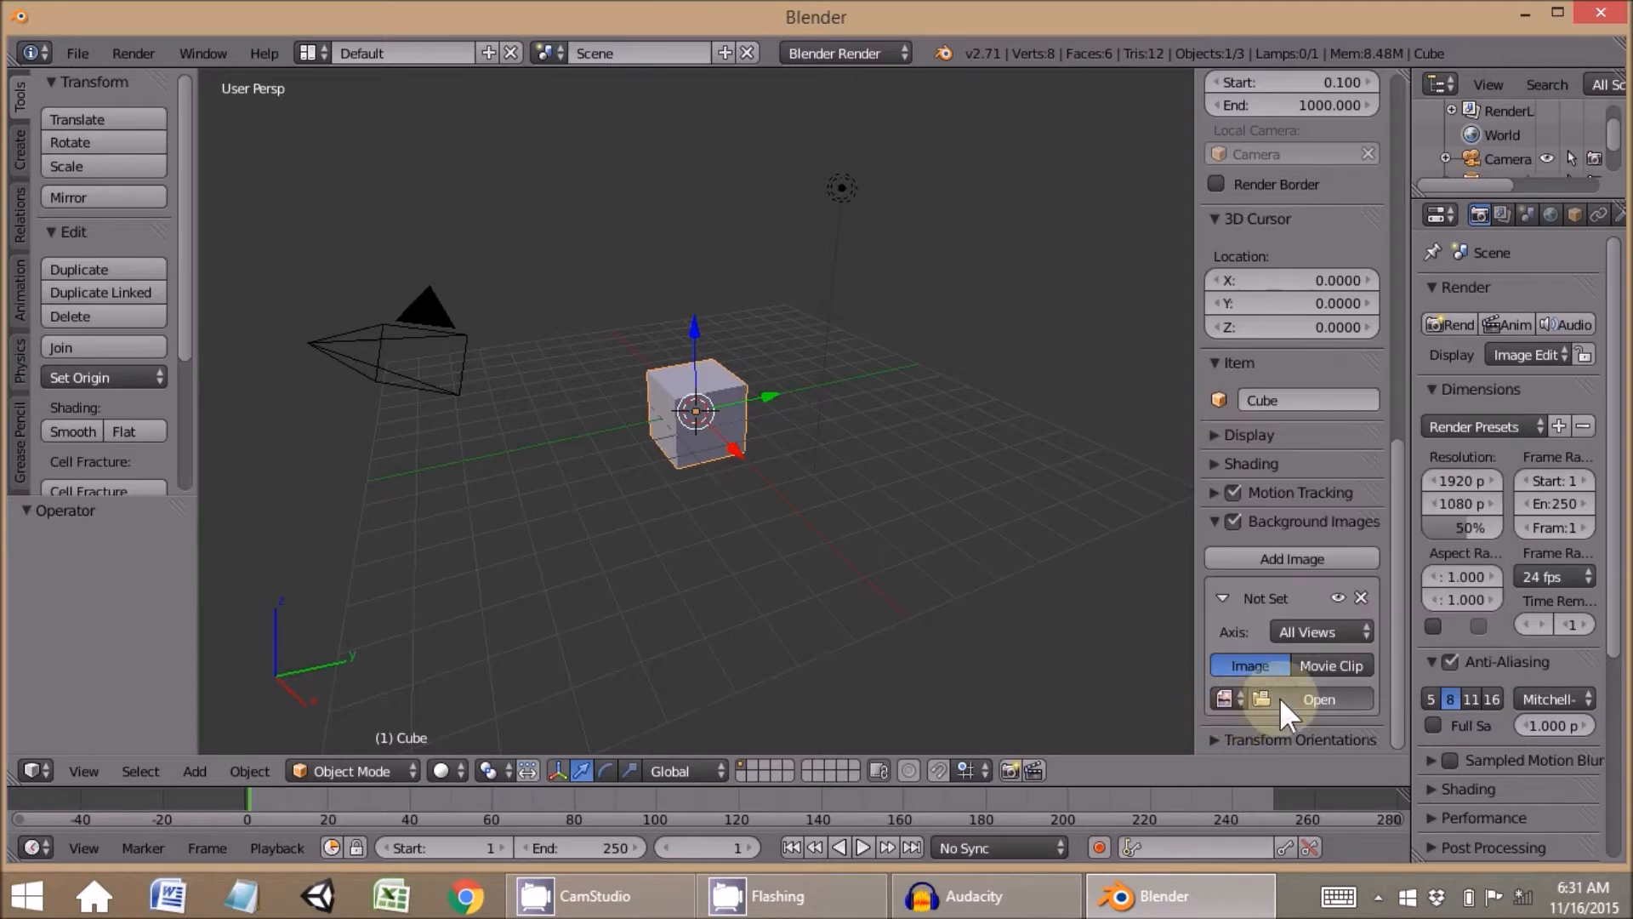
pyautogui.click(1279, 697)
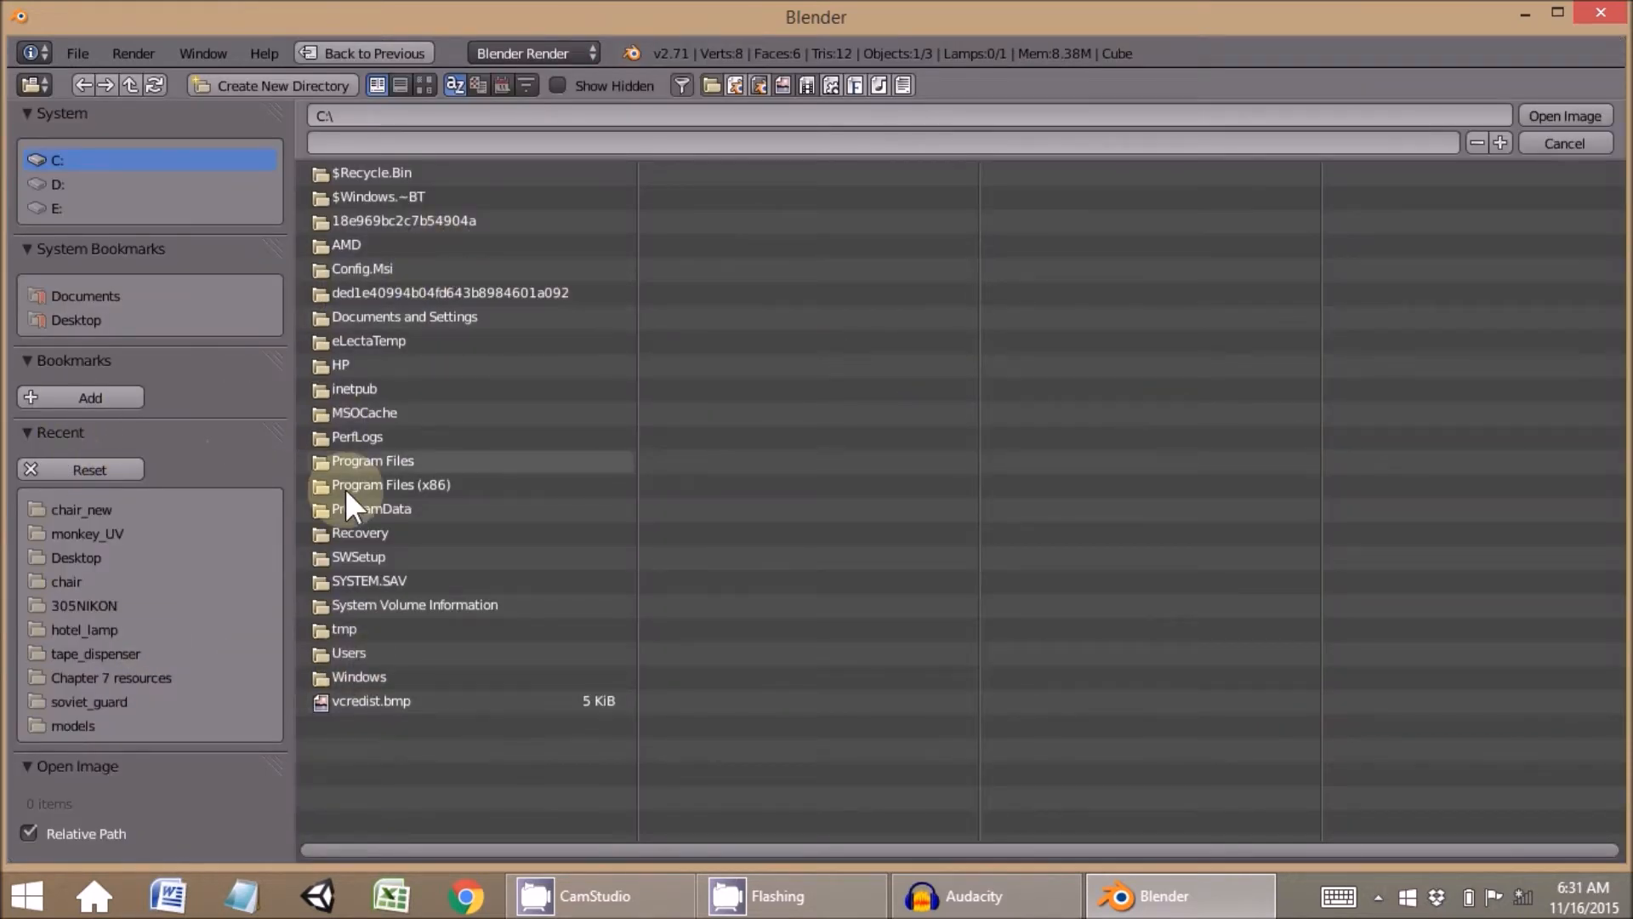
pyautogui.click(124, 291)
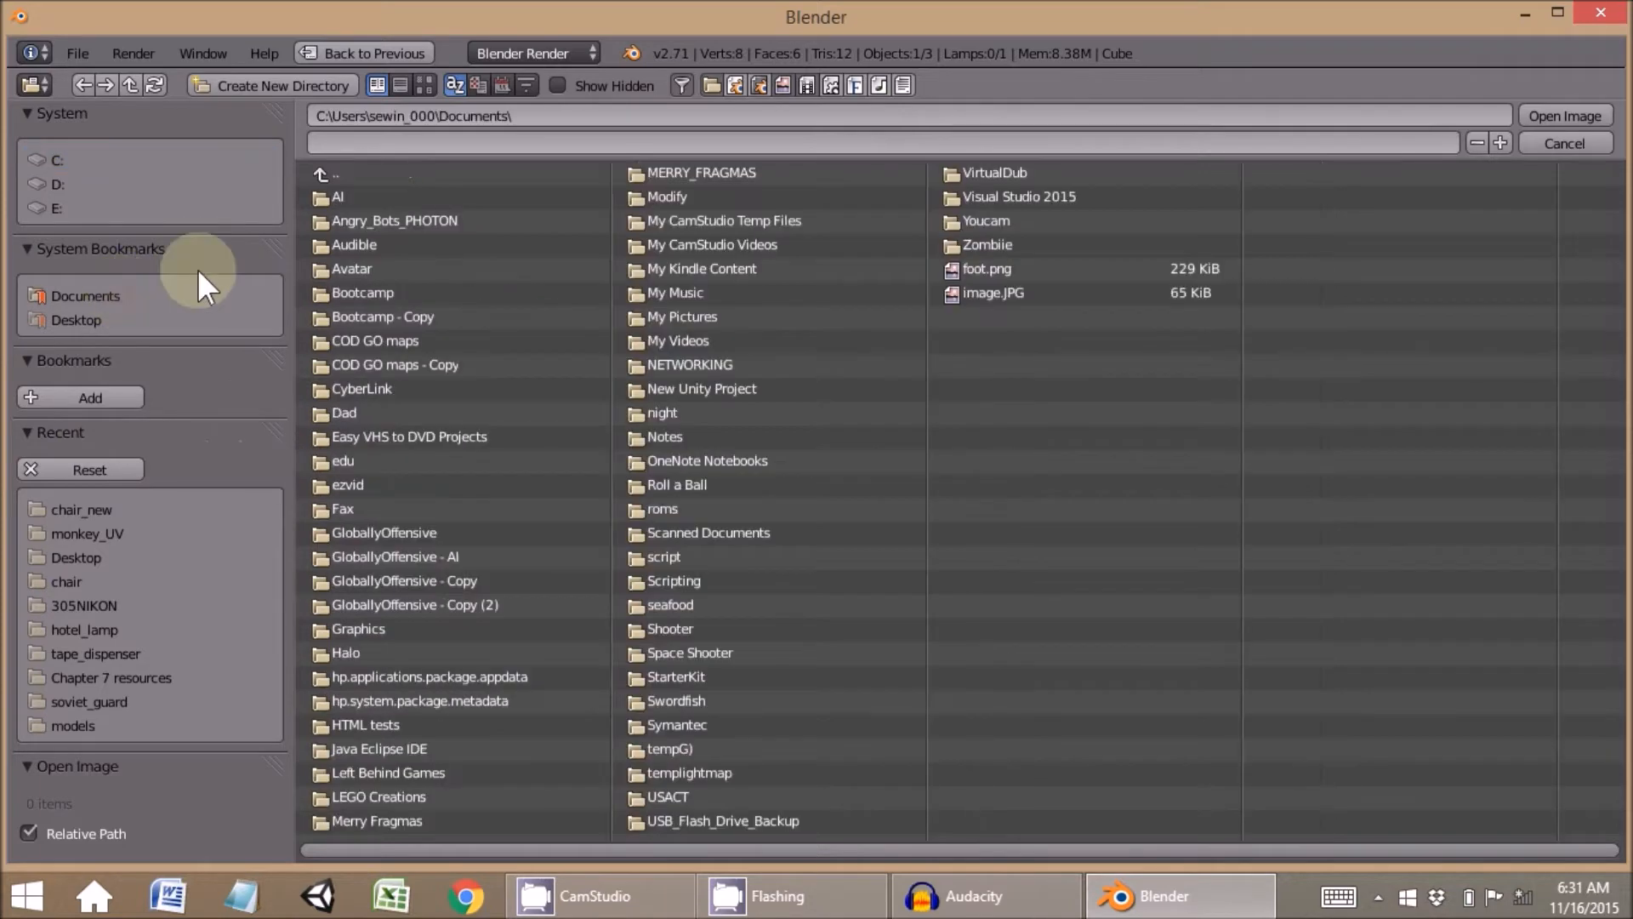
pyautogui.click(336, 166)
pyautogui.click(334, 167)
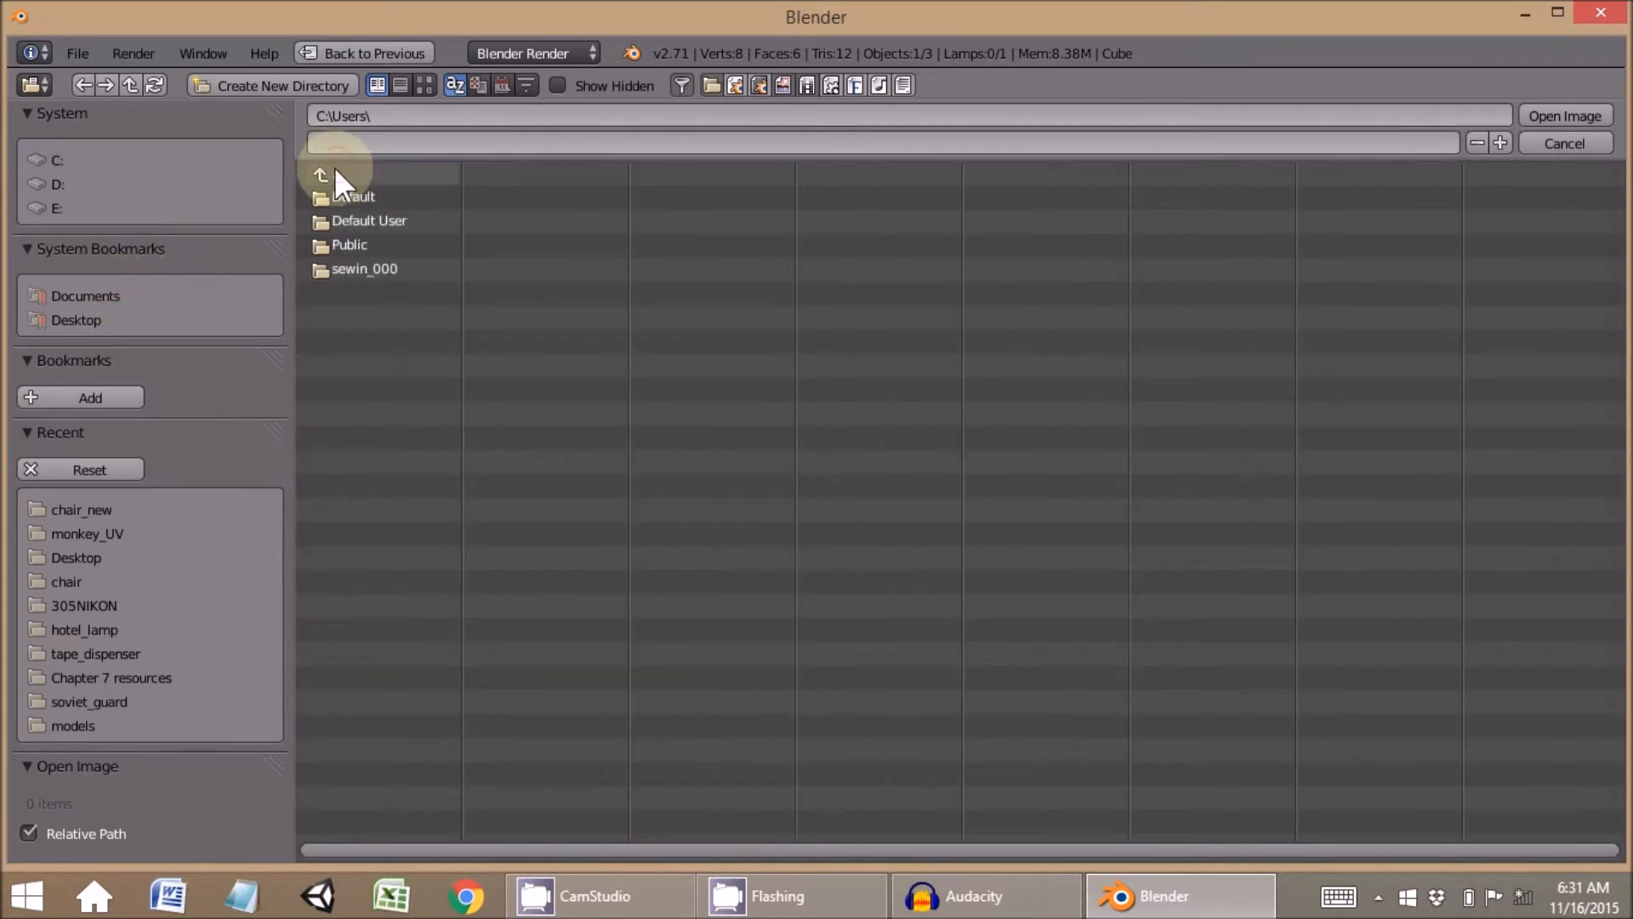
pyautogui.click(352, 269)
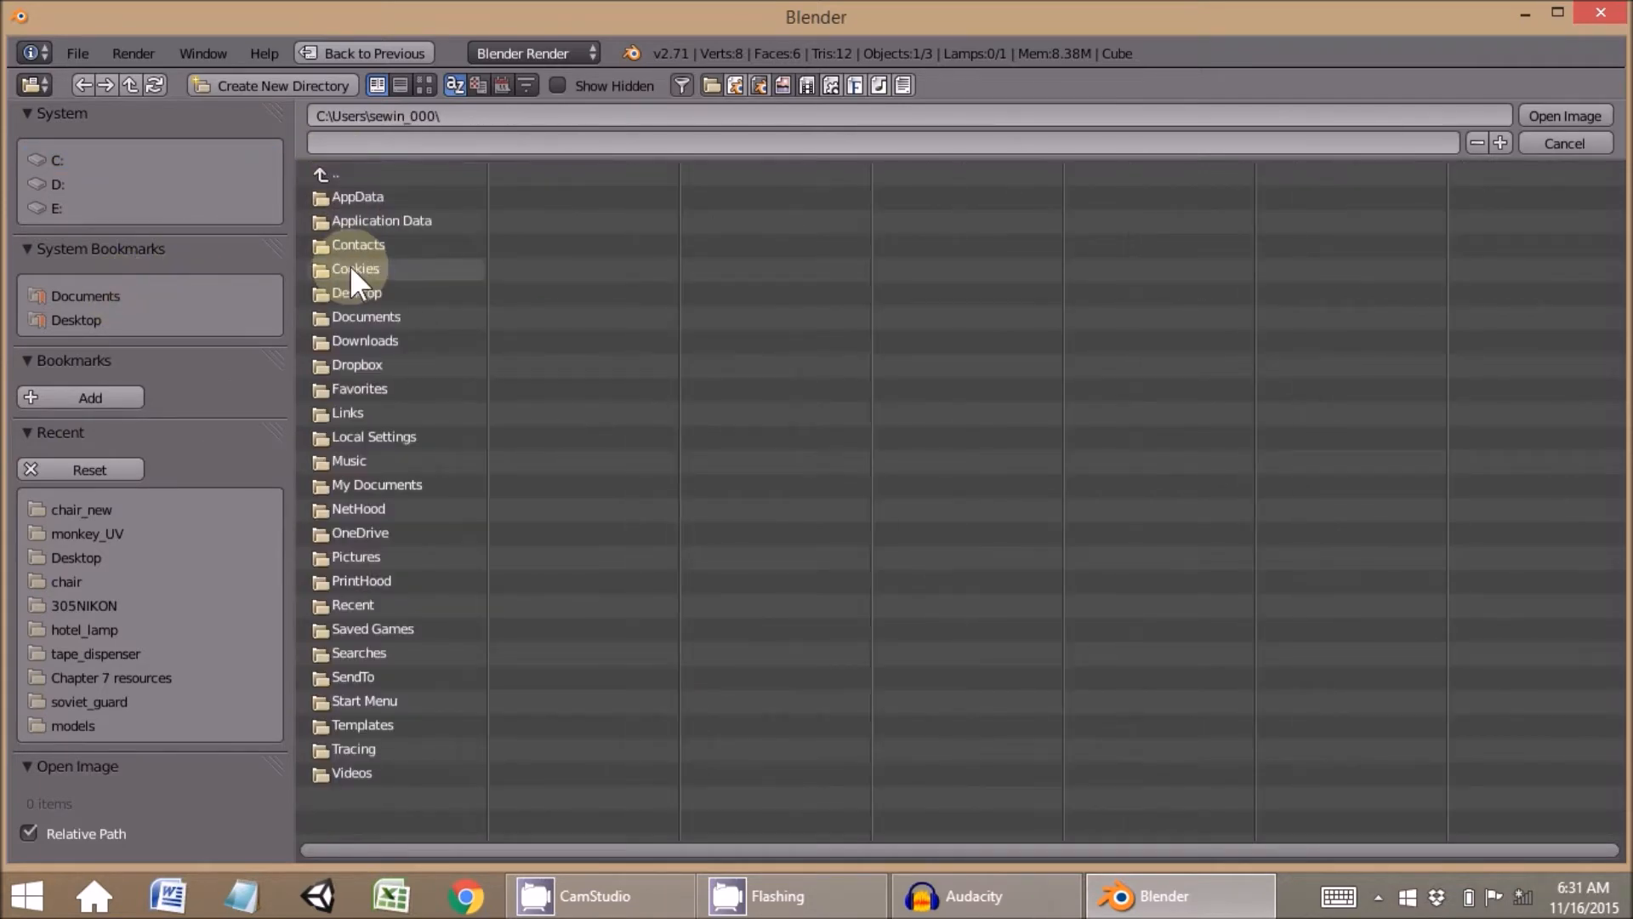
pyautogui.click(361, 555)
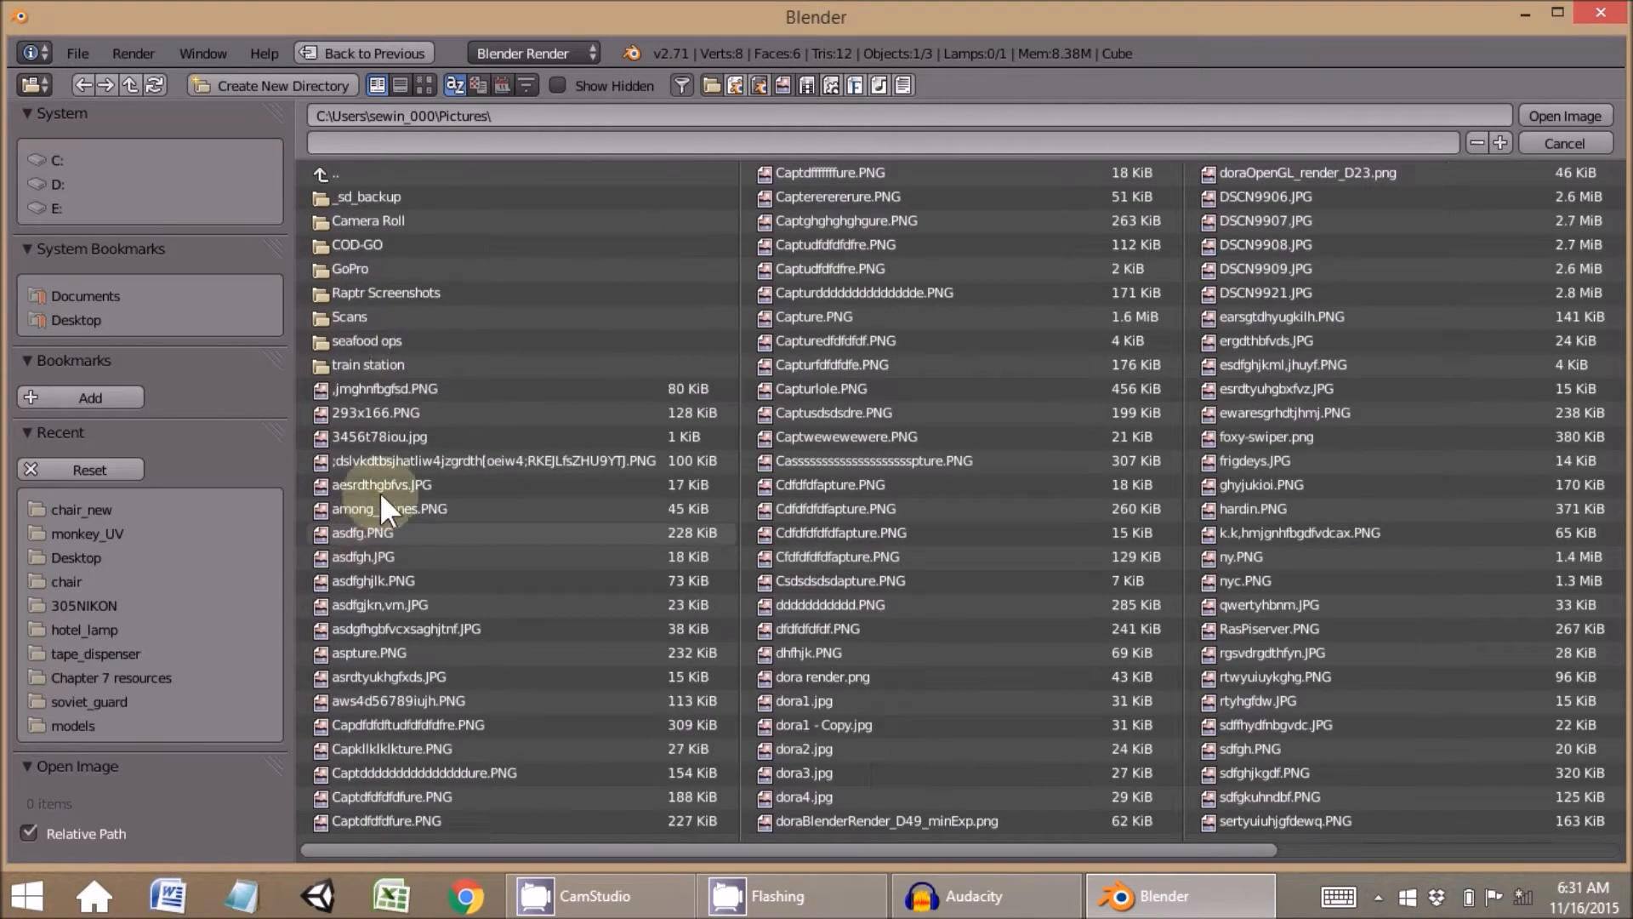
pyautogui.click(354, 223)
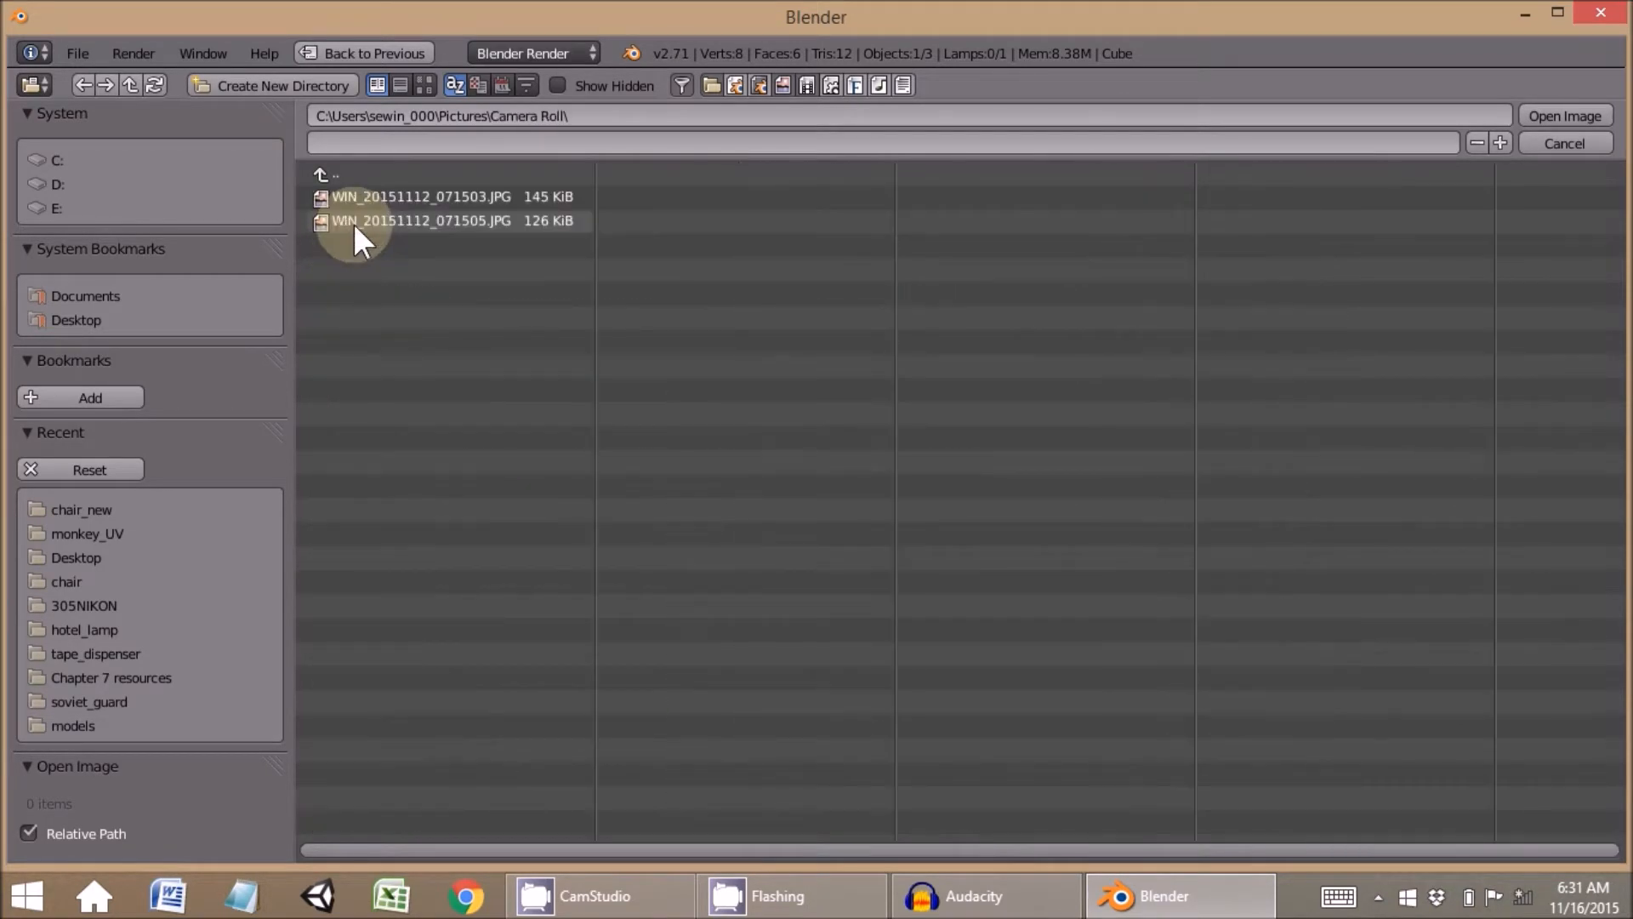
pyautogui.click(398, 203)
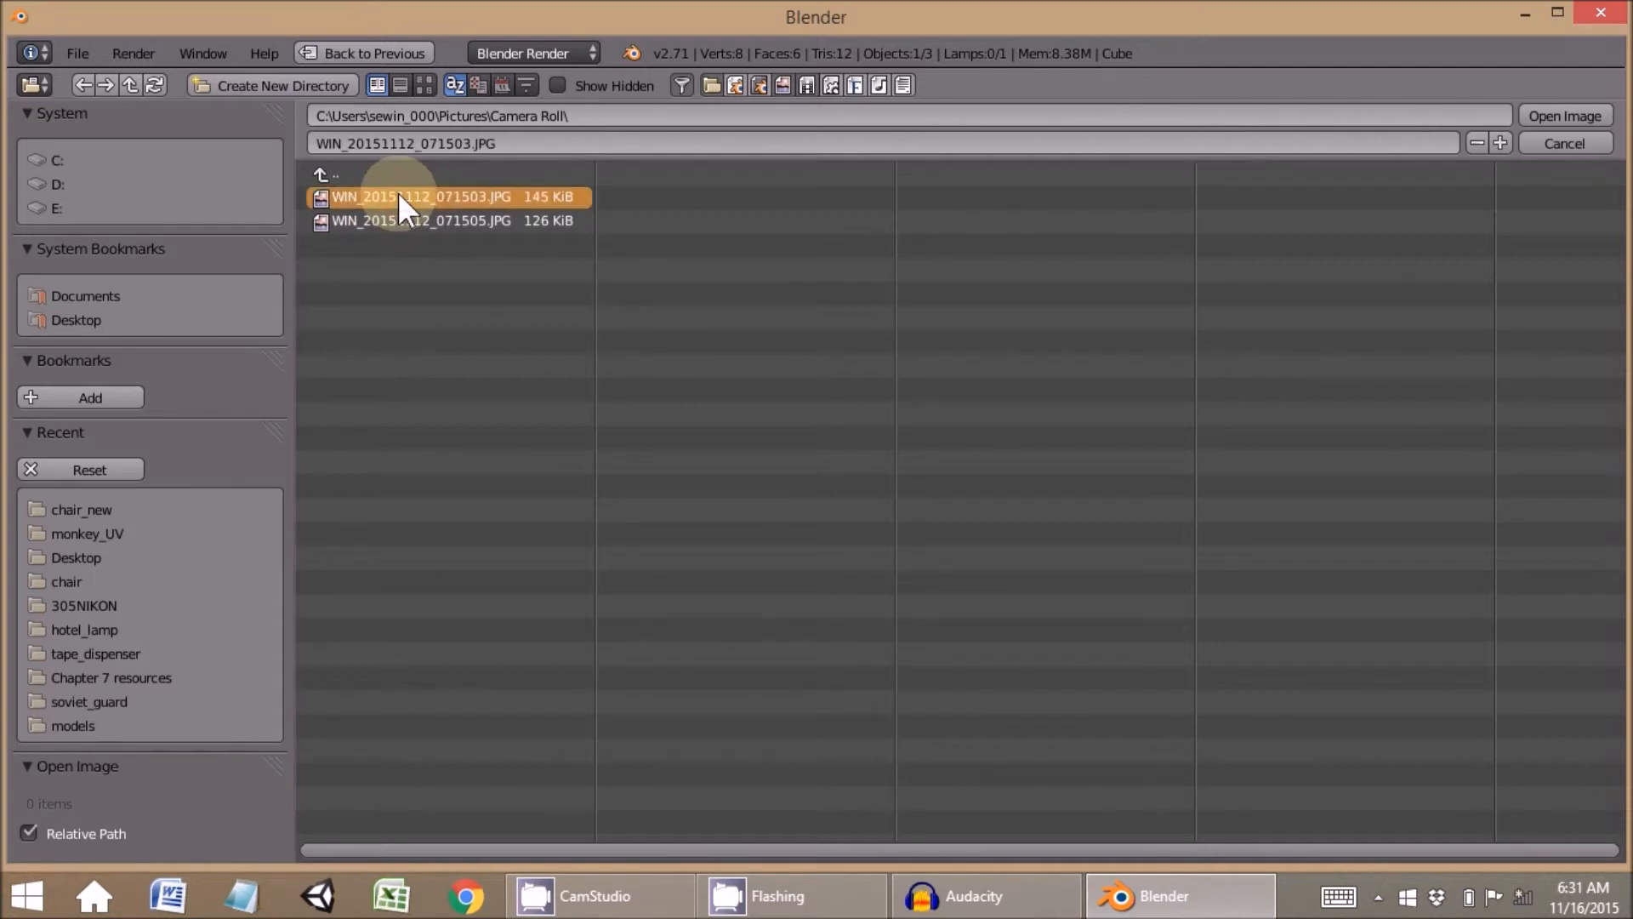
pyautogui.click(1568, 114)
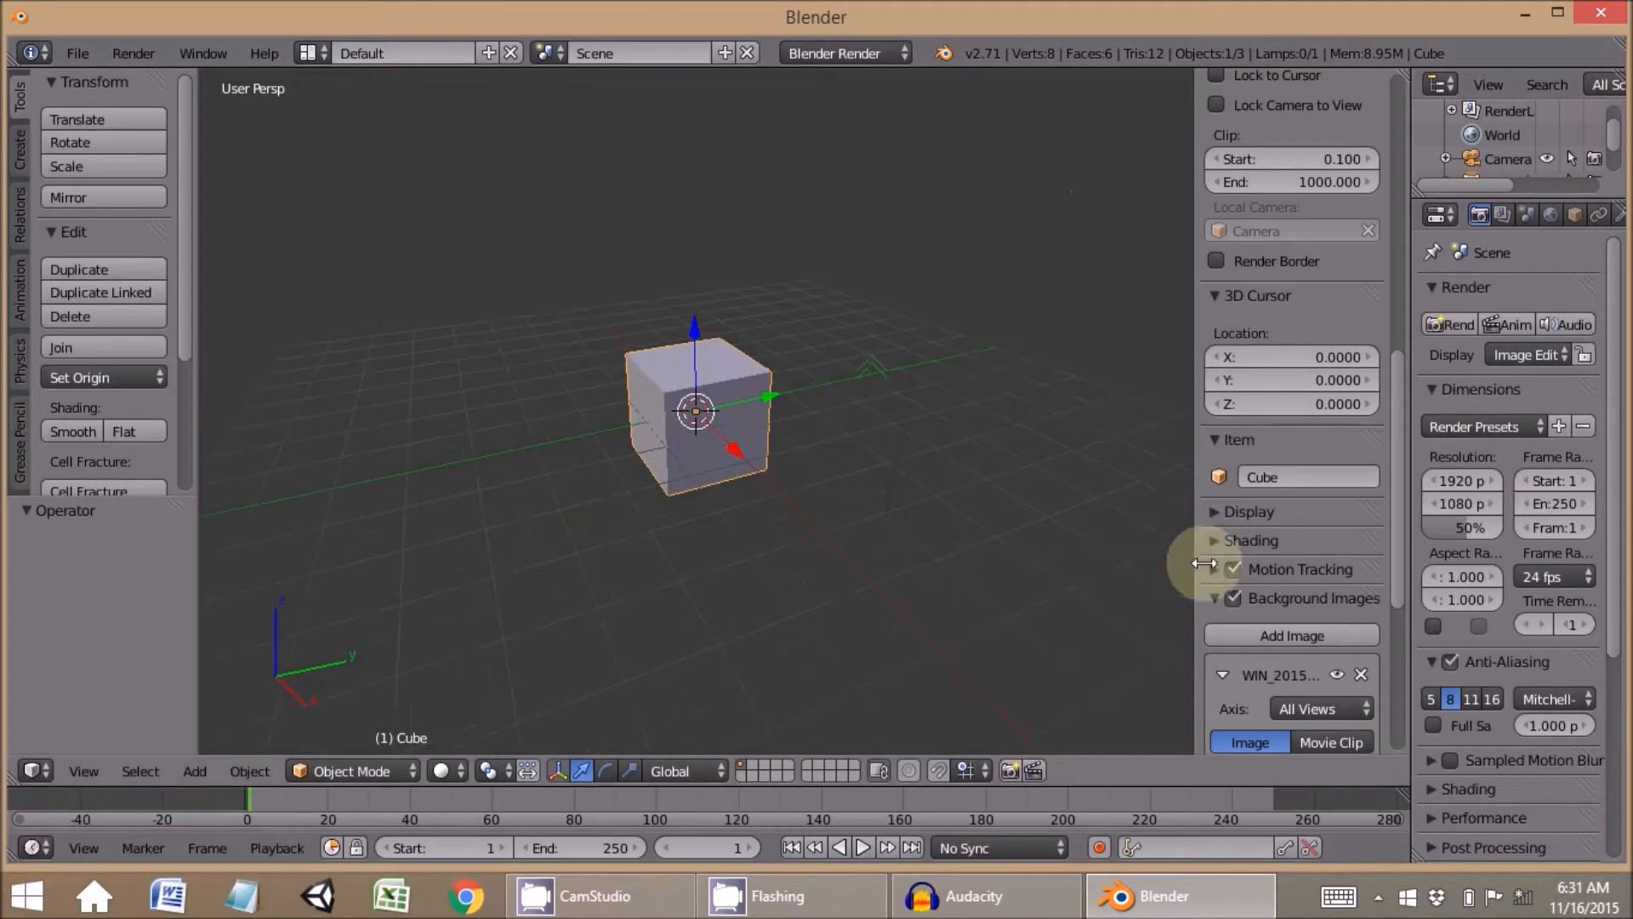
# Switch the 3D view from perspective to orthographic projection and orbit around the cube
pyautogui.scroll(-8, 1241, 562)
pyautogui.scroll(-1, 1238, 559)
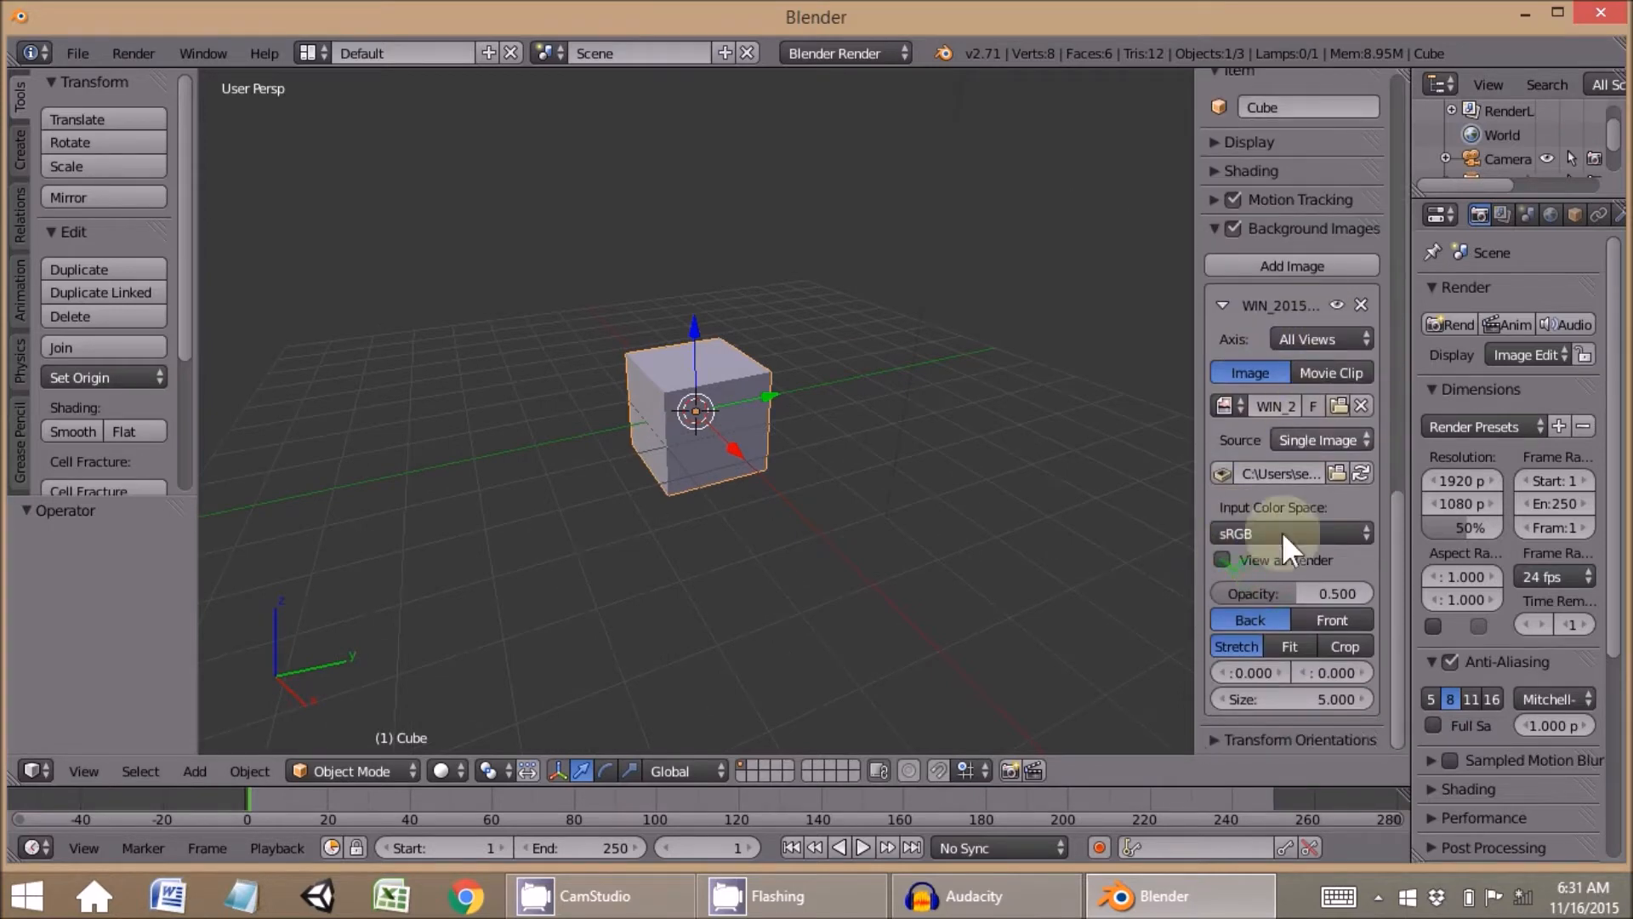
pyautogui.moveTo(653, 467); pyautogui.dragTo(711, 514, button='middle')
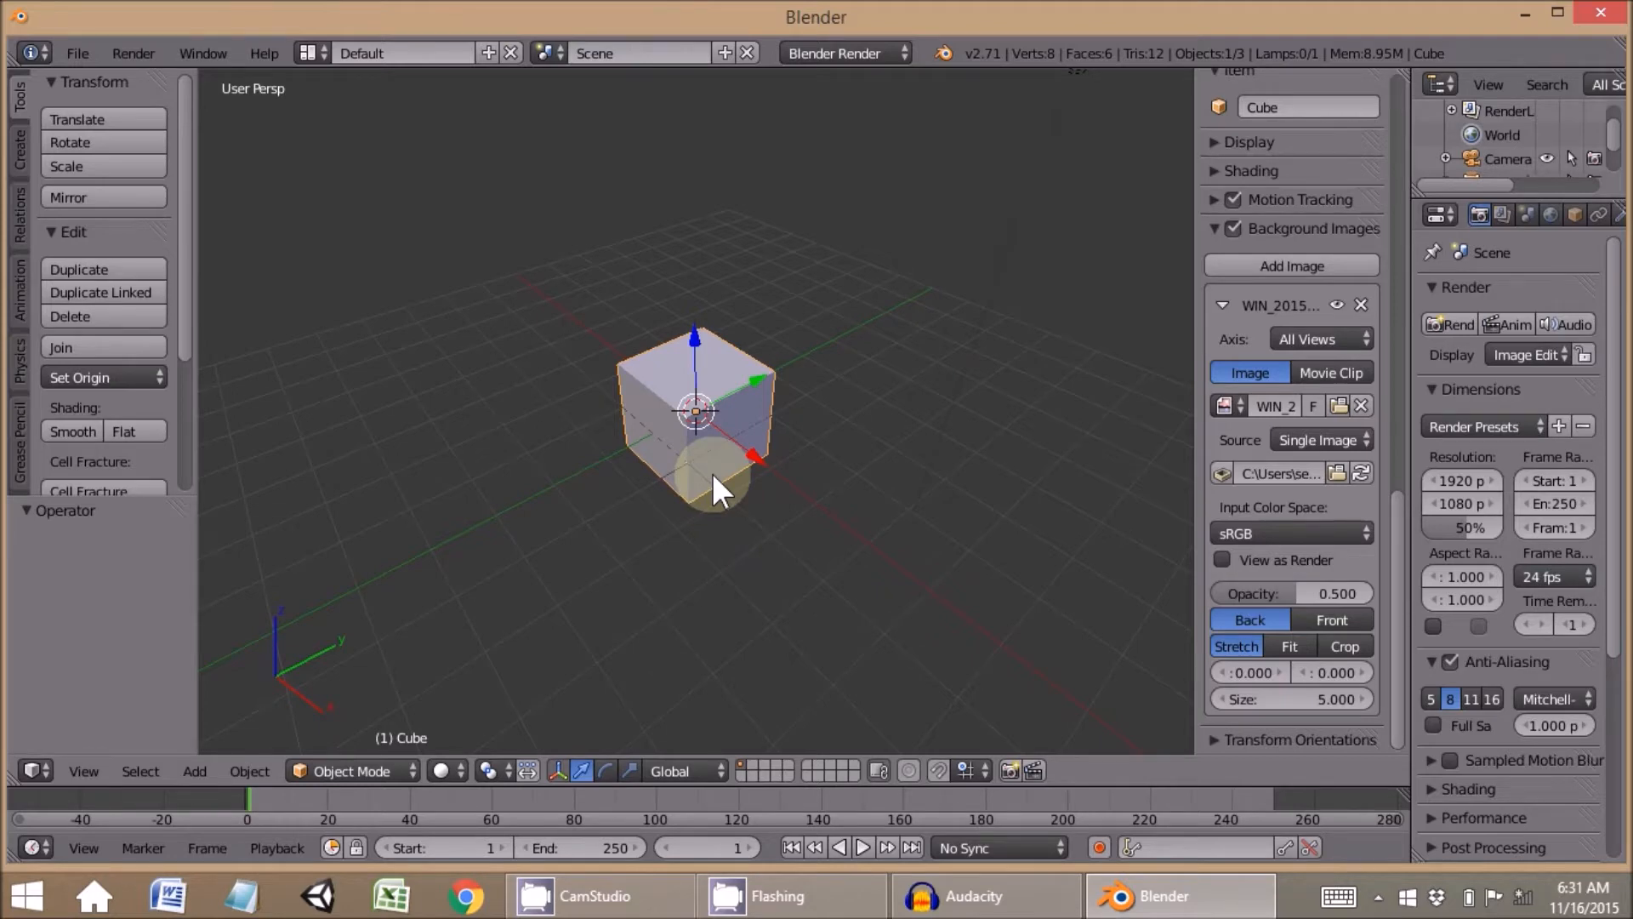
pyautogui.moveTo(825, 472); pyautogui.dragTo(794, 490, button='middle')
pyautogui.moveTo(662, 446)
pyautogui.mouseDown(button='middle')
pyautogui.moveTo(830, 356)
pyautogui.moveTo(866, 422)
pyautogui.moveTo(811, 416)
pyautogui.moveTo(861, 346)
pyautogui.moveTo(843, 324)
pyautogui.moveTo(729, 456)
pyautogui.moveTo(564, 437)
pyautogui.moveTo(737, 498)
pyautogui.moveTo(673, 470)
pyautogui.mouseUp(button='middle')
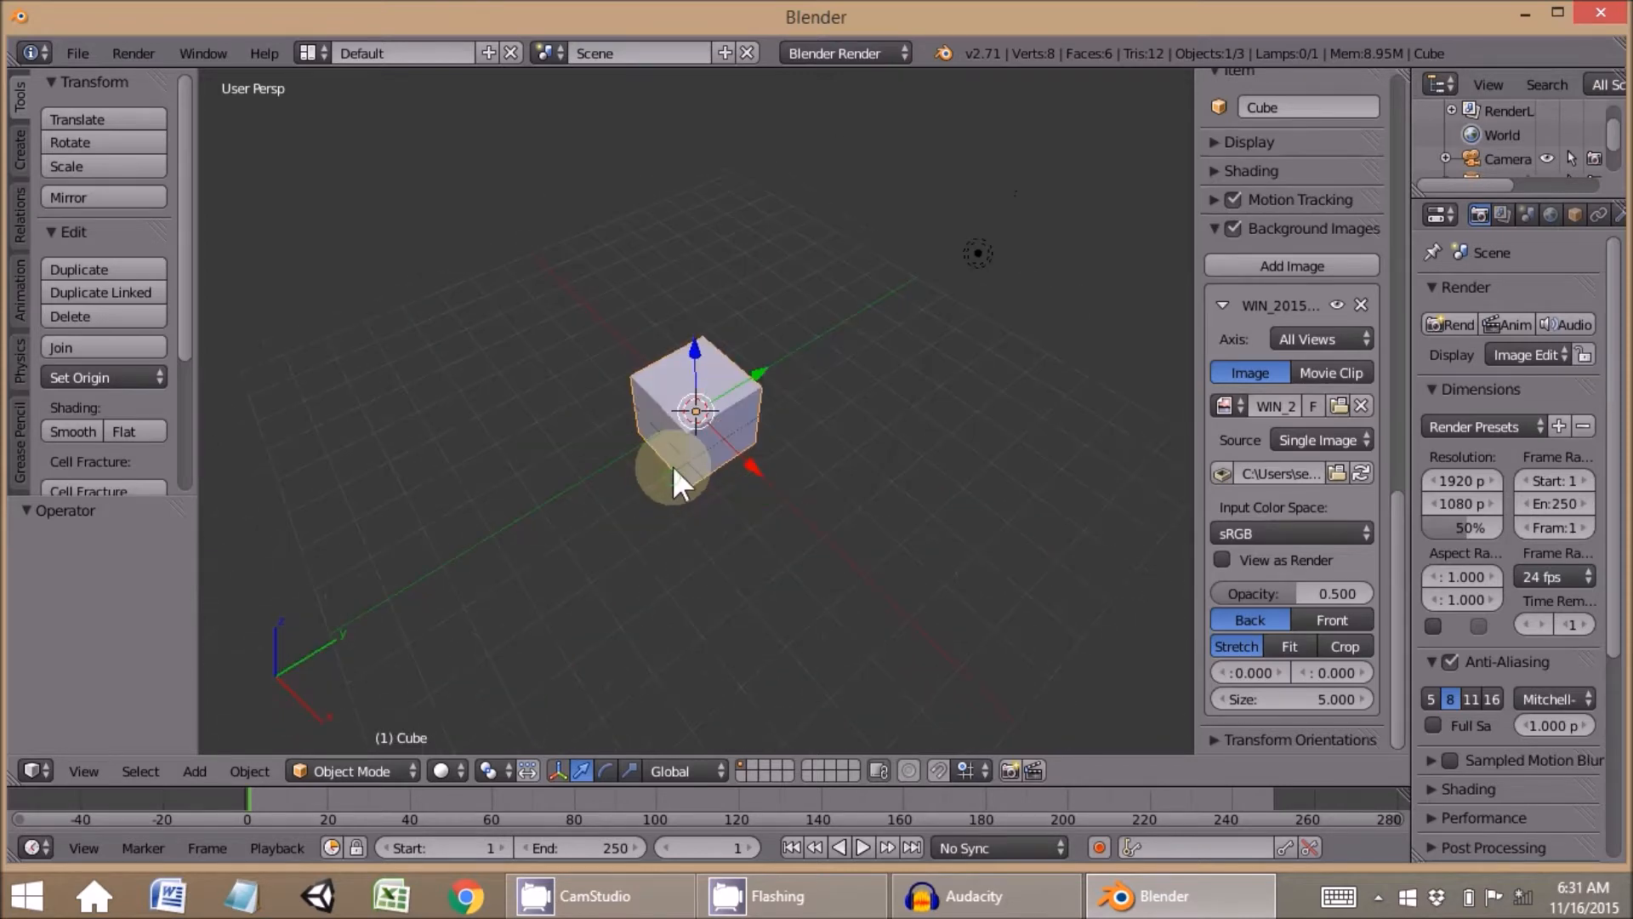
pyautogui.press('KP_5')
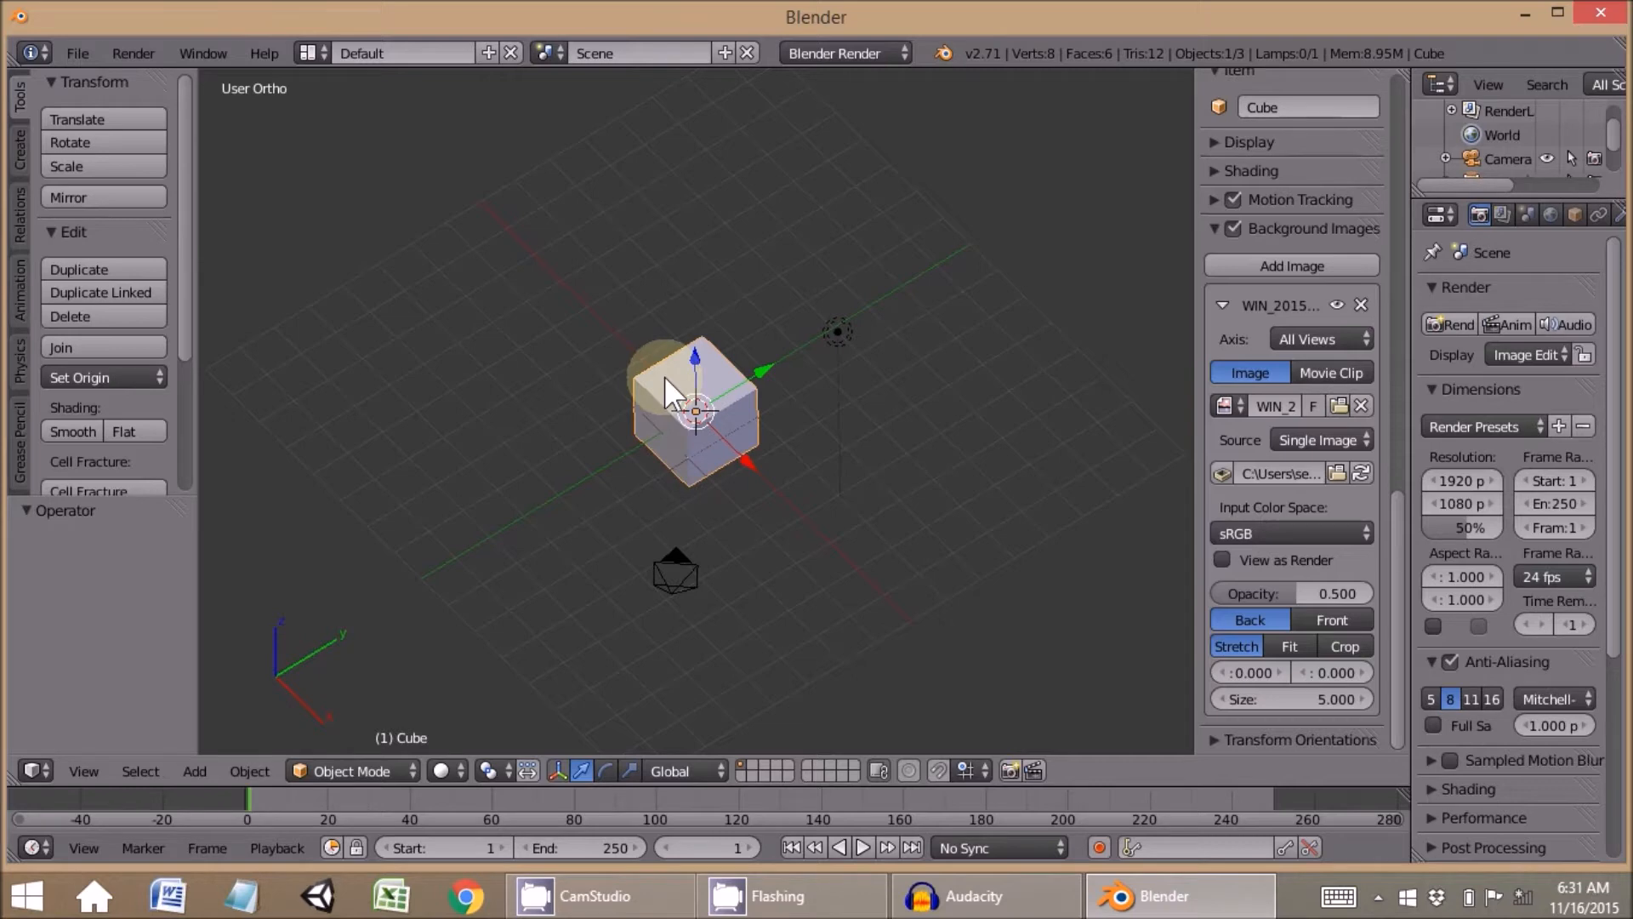
pyautogui.moveTo(676, 203); pyautogui.dragTo(653, 284, button='middle')
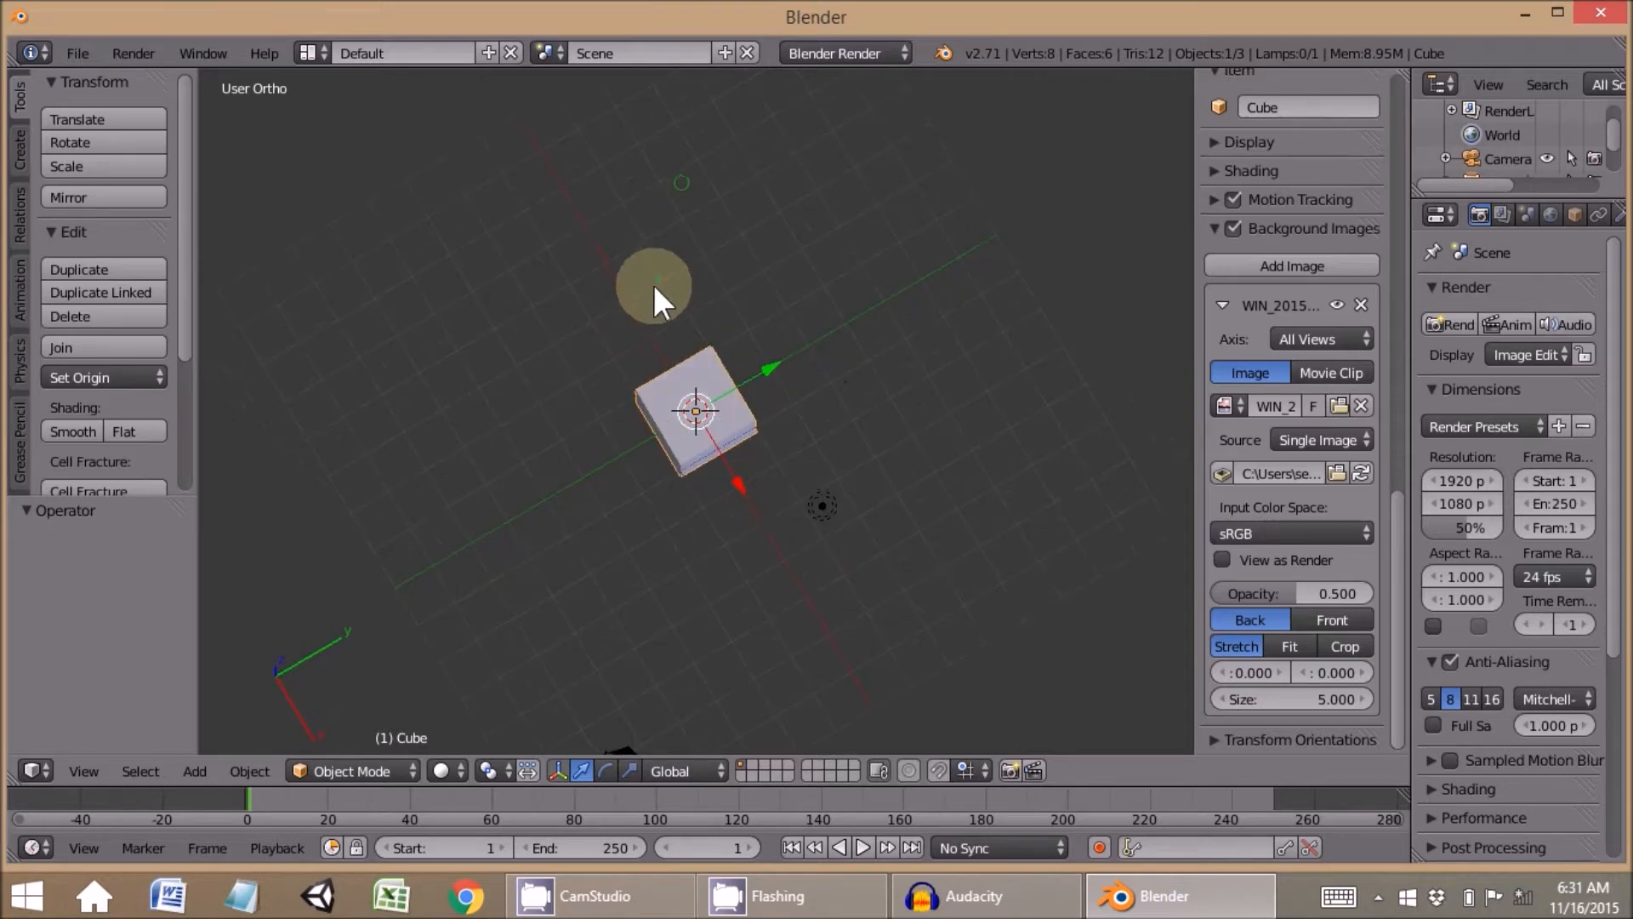
# Toggle the 3D view to perspective and back to orthographic
pyautogui.click(84, 769)
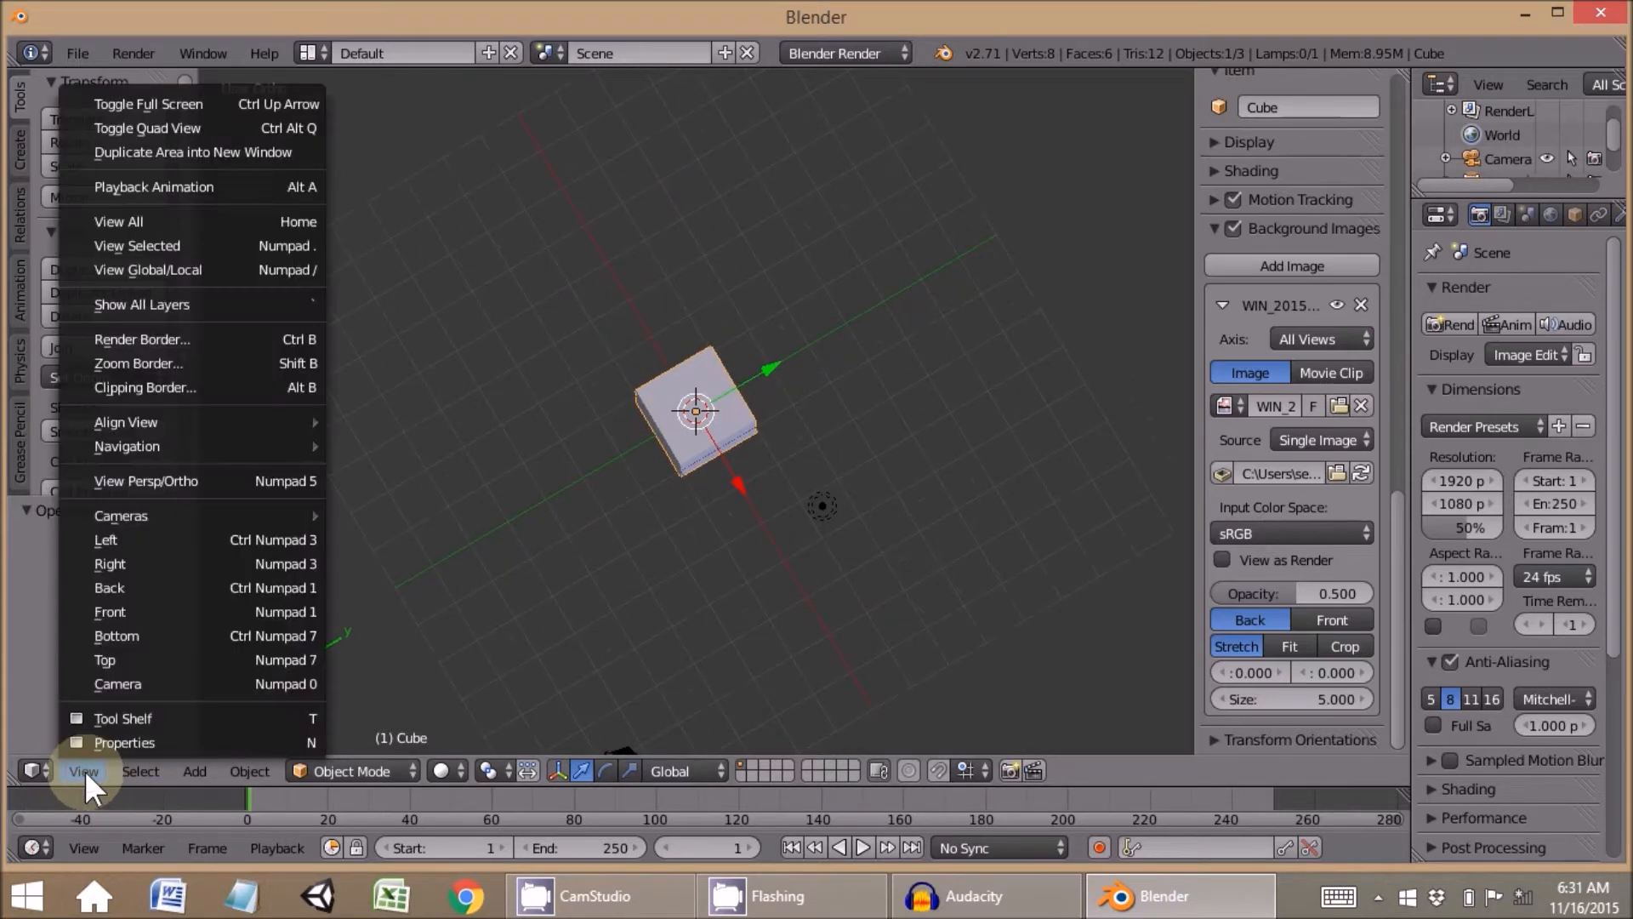
pyautogui.click(125, 481)
pyautogui.moveTo(337, 633); pyautogui.dragTo(350, 621, button='middle')
pyautogui.press('KP_5')
# Display the cube in wireframe shading and orbit to a nearly level side view
pyautogui.moveTo(458, 663); pyautogui.dragTo(895, 490, button='middle')
pyautogui.press('z')
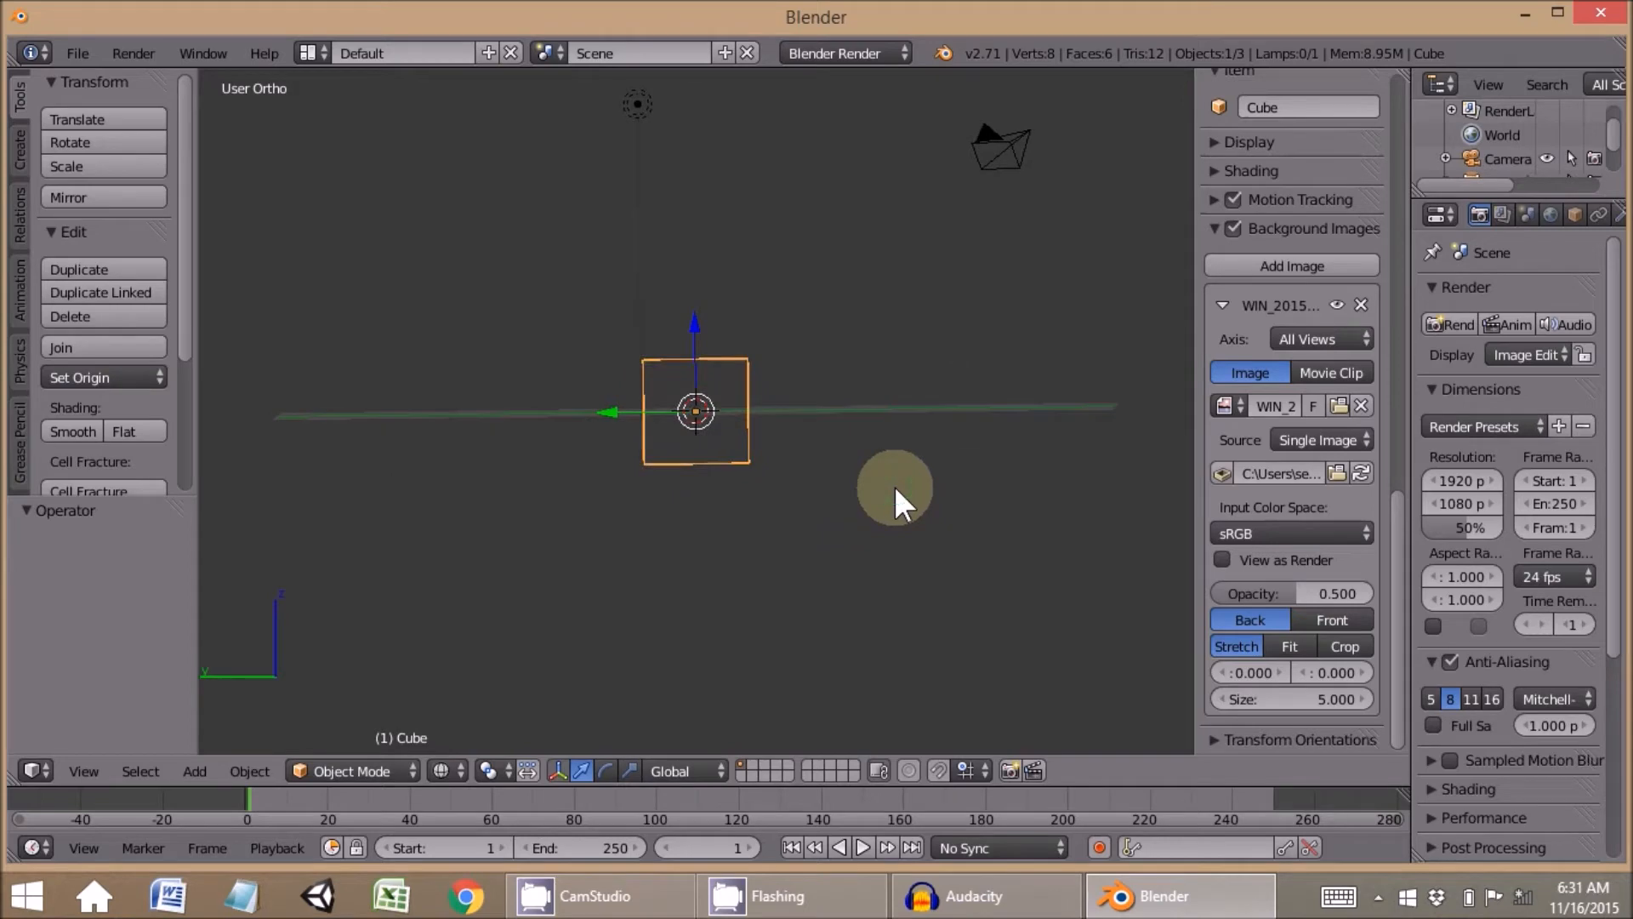
pyautogui.moveTo(672, 411)
pyautogui.mouseDown(button='middle')
pyautogui.moveTo(661, 441)
pyautogui.moveTo(671, 410)
pyautogui.mouseUp(button='middle')
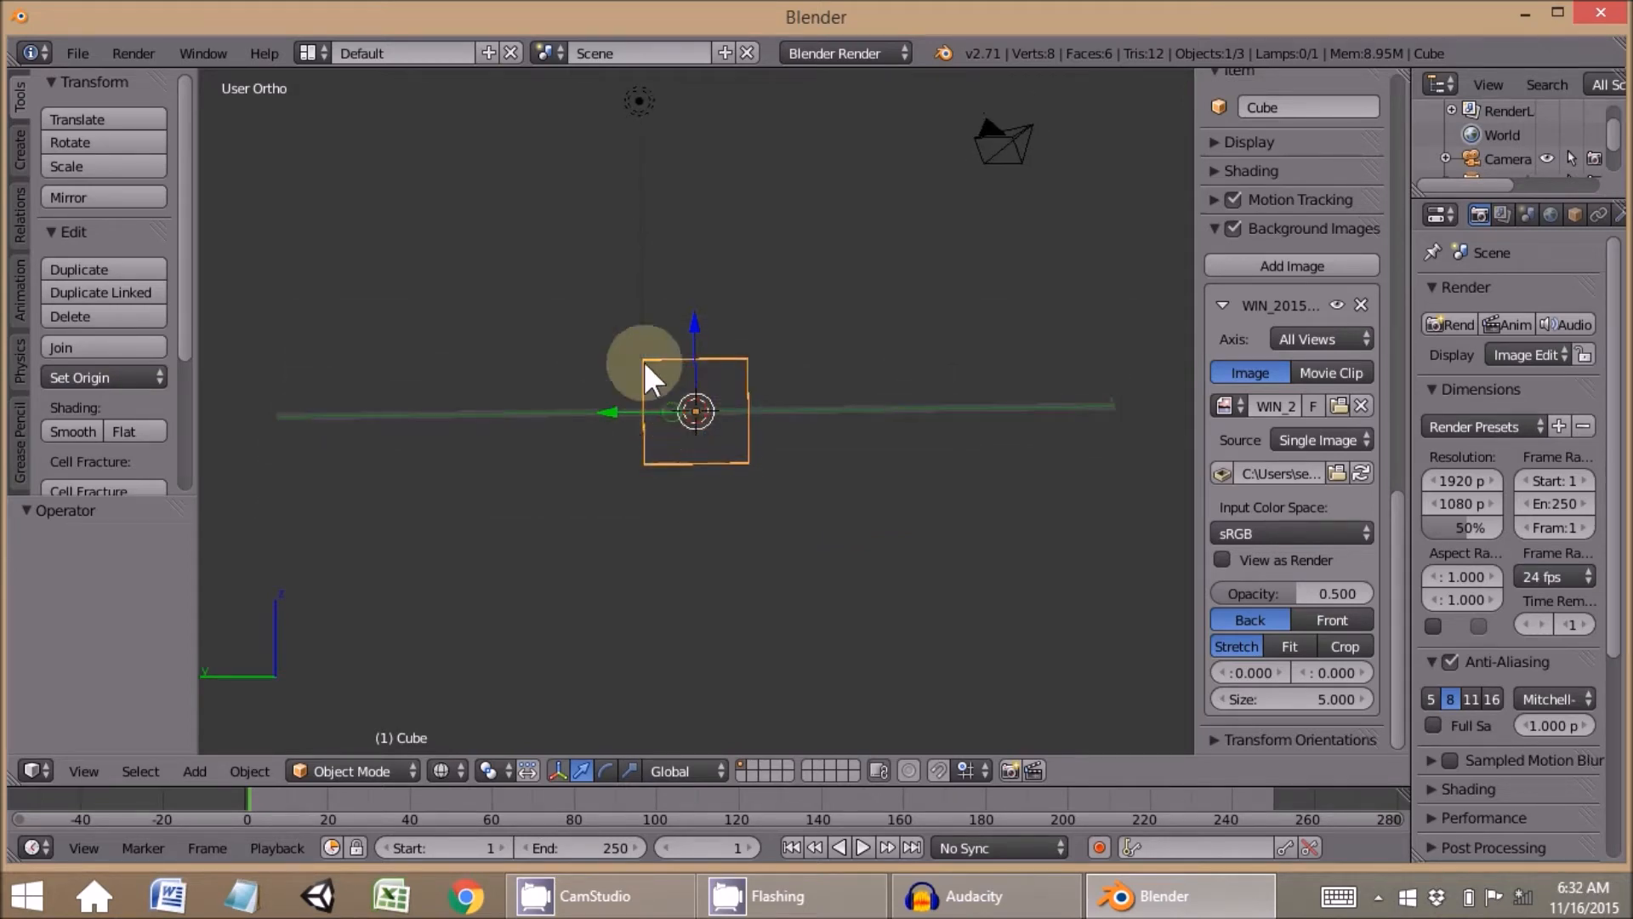
pyautogui.moveTo(642, 354)
pyautogui.mouseDown(button='middle')
pyautogui.moveTo(699, 381)
pyautogui.moveTo(633, 358)
pyautogui.moveTo(642, 380)
pyautogui.mouseUp(button='middle')
# Compare the wireframe cube in perspective and orthographic projection, ending in orthographic
pyautogui.press('KP_5')
pyautogui.press('KP_5')
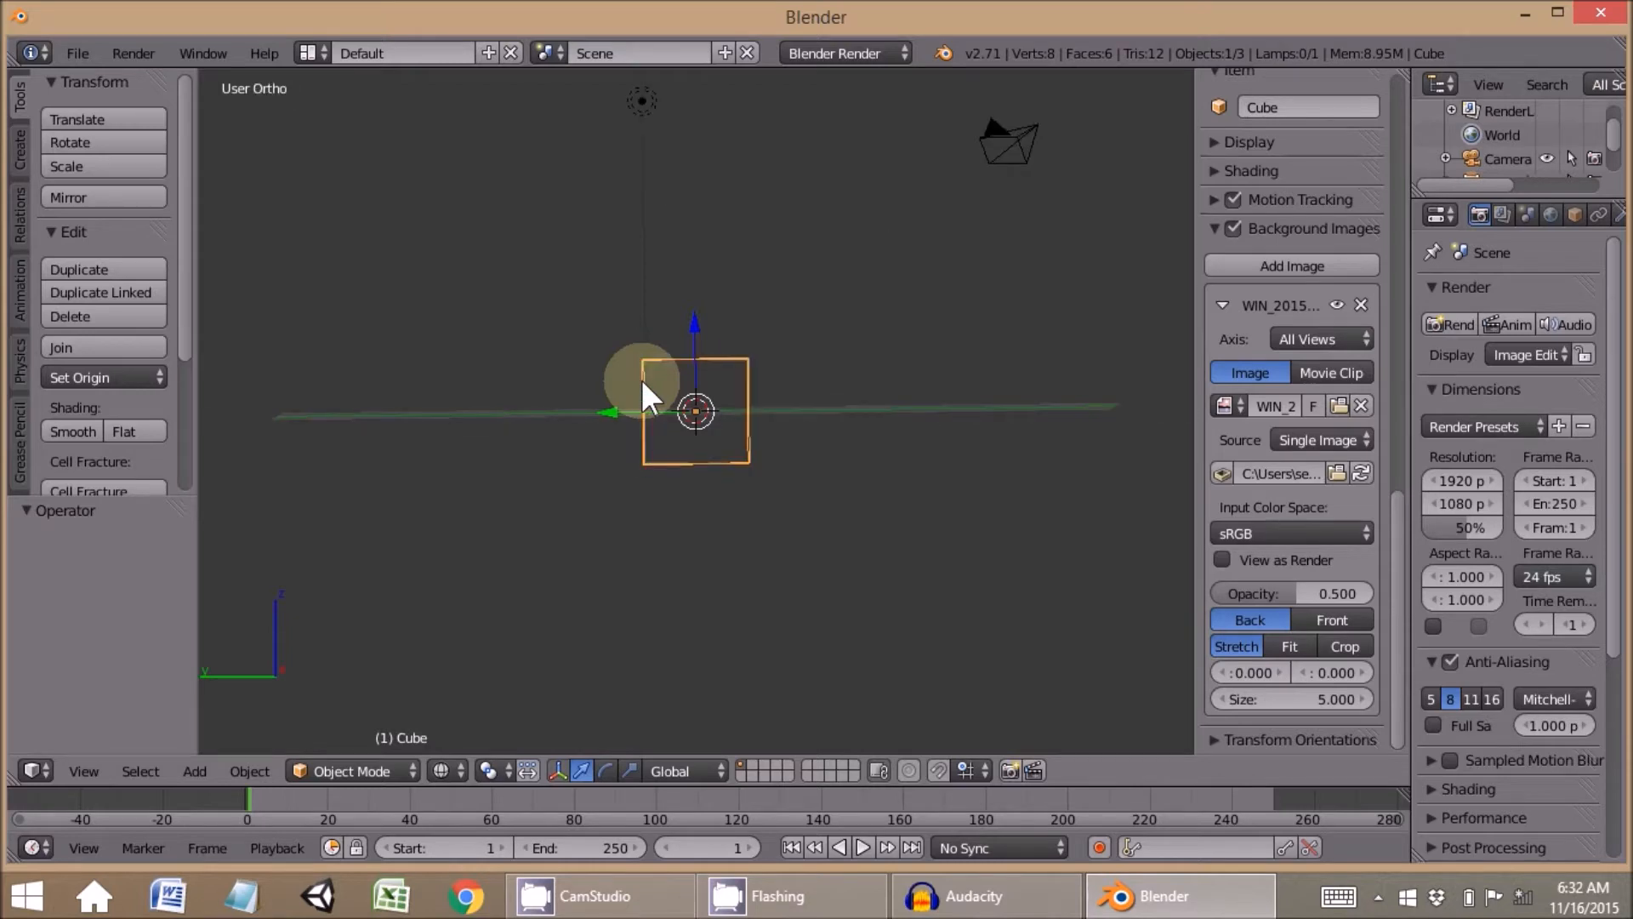
pyautogui.press('KP_5')
pyautogui.press('KP_5')
pyautogui.press('KP_5')
pyautogui.press('KP_5')
# Align the view to the top orthographic view so the chair photo shows behind the cube
pyautogui.moveTo(445, 284)
pyautogui.mouseDown(button='middle')
pyautogui.moveTo(692, 365)
pyautogui.moveTo(635, 345)
pyautogui.mouseUp(button='middle')
pyautogui.press('KP_3')
pyautogui.press('KP_1')
pyautogui.press('KP_7')
pyautogui.press('KP_7')
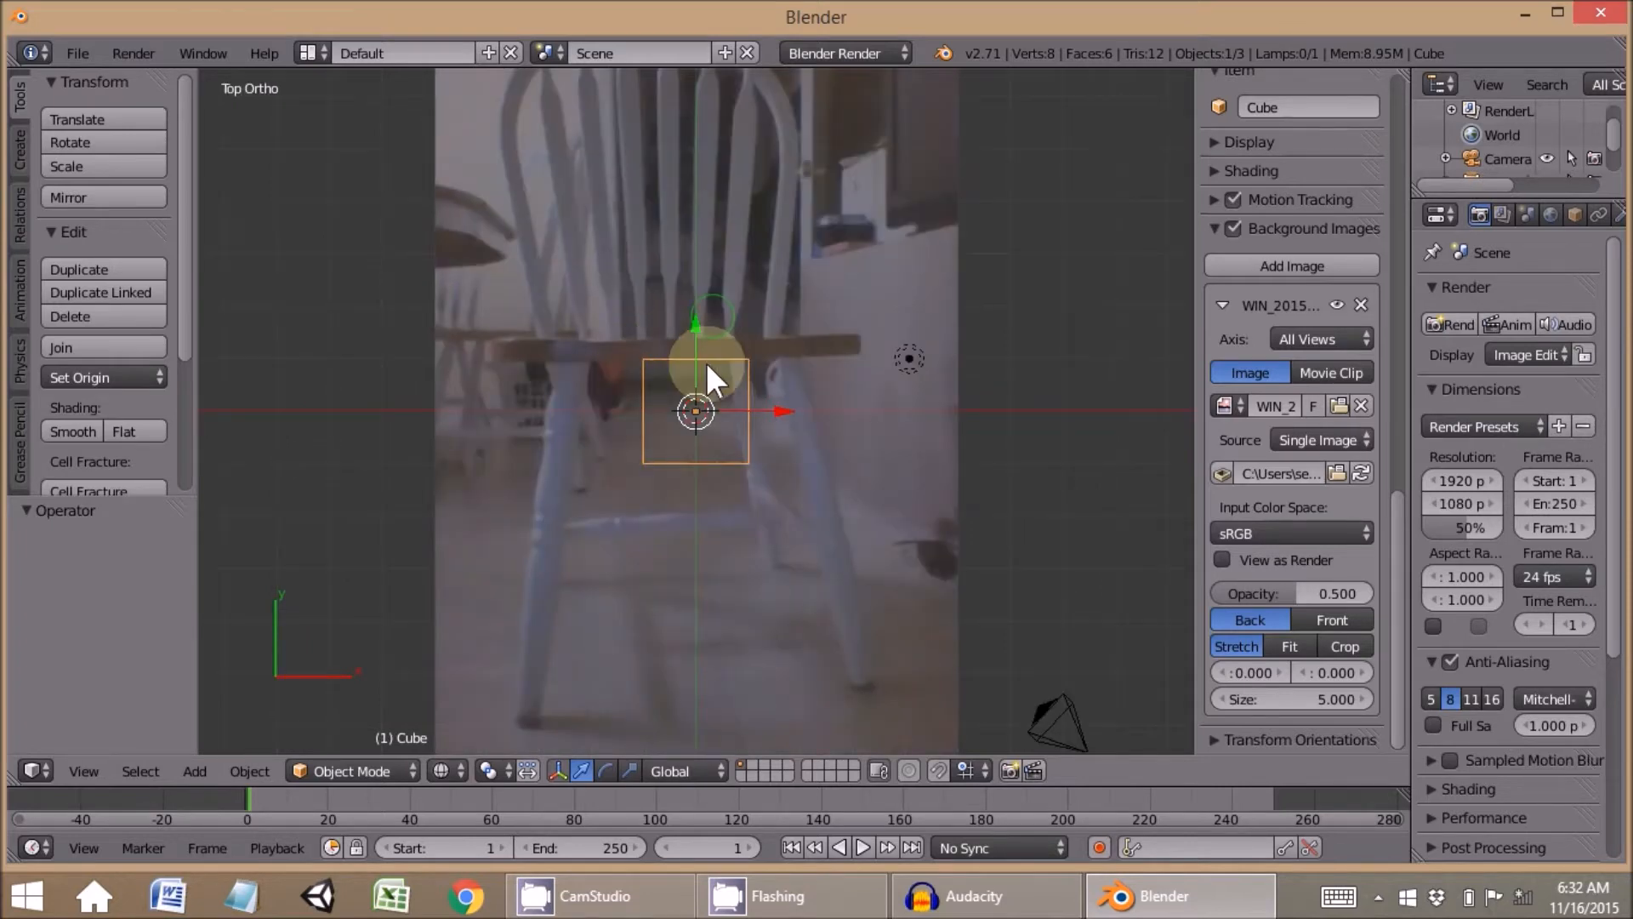
# Cycle through the front and right views and return to the top view to check the background photo
pyautogui.keyDown('shift'); pyautogui.moveTo(706, 362); pyautogui.dragTo(671, 438, button='middle'); pyautogui.keyUp('shift')
pyautogui.press('KP_1')
pyautogui.press('KP_3')
pyautogui.press('KP_1')
pyautogui.press('KP_7')
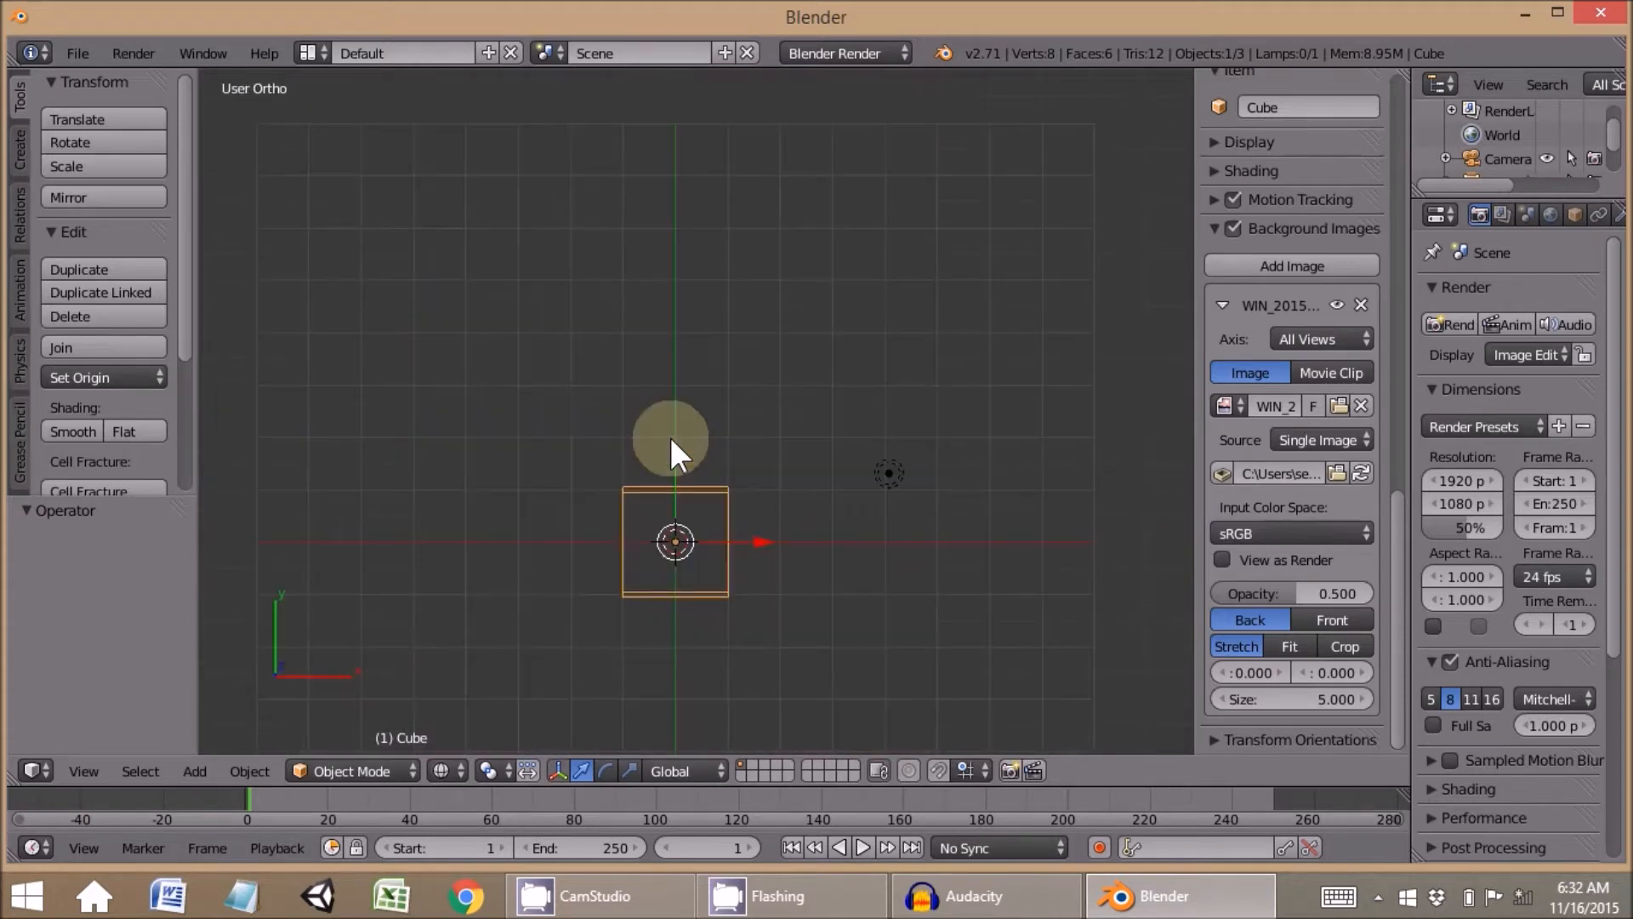
pyautogui.click(81, 770)
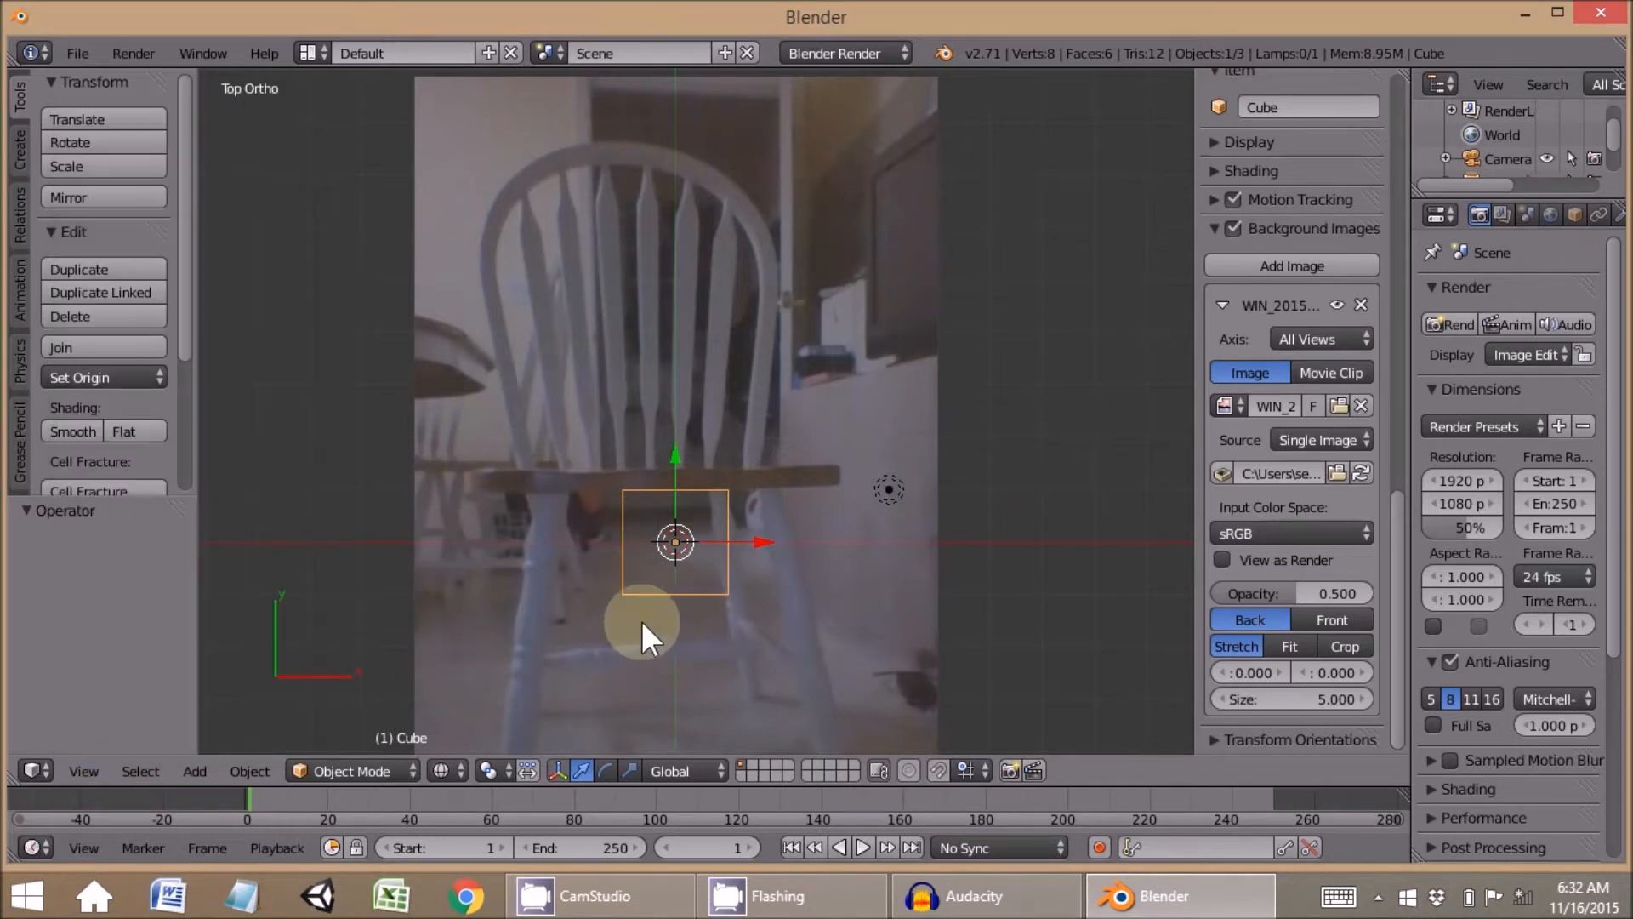
# Move the cube about 1.328 units along the positive Y axis over the chair seat in the photo
pyautogui.keyDown('shift'); pyautogui.moveTo(585, 564); pyautogui.dragTo(635, 556, button='middle'); pyautogui.keyUp('shift')
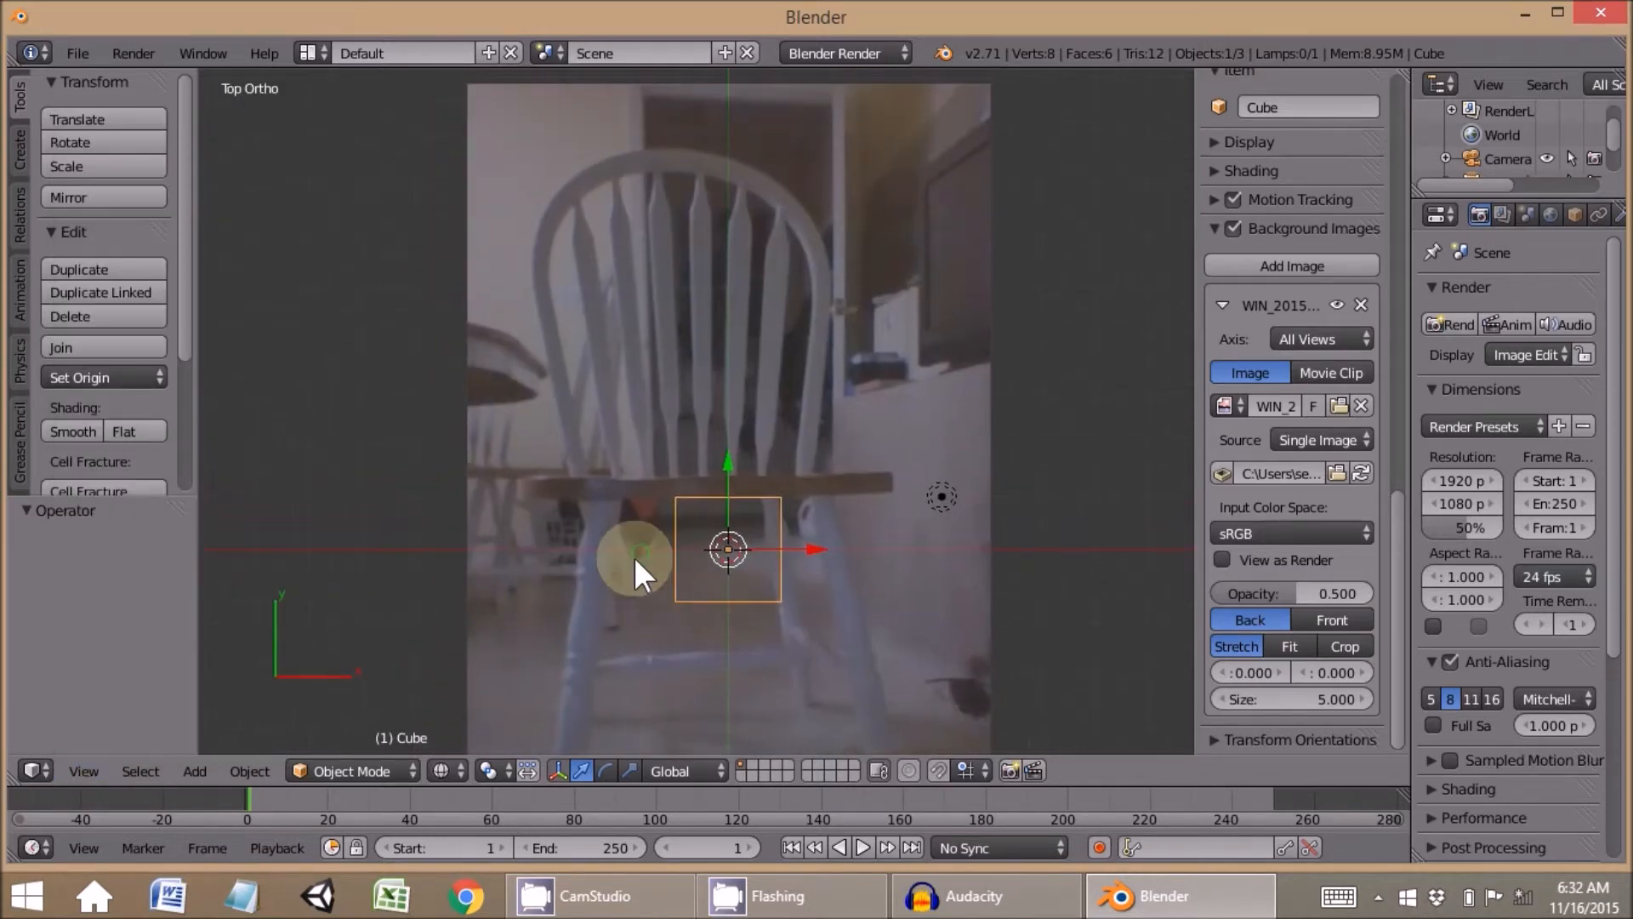
pyautogui.moveTo(731, 462); pyautogui.dragTo(685, 421)
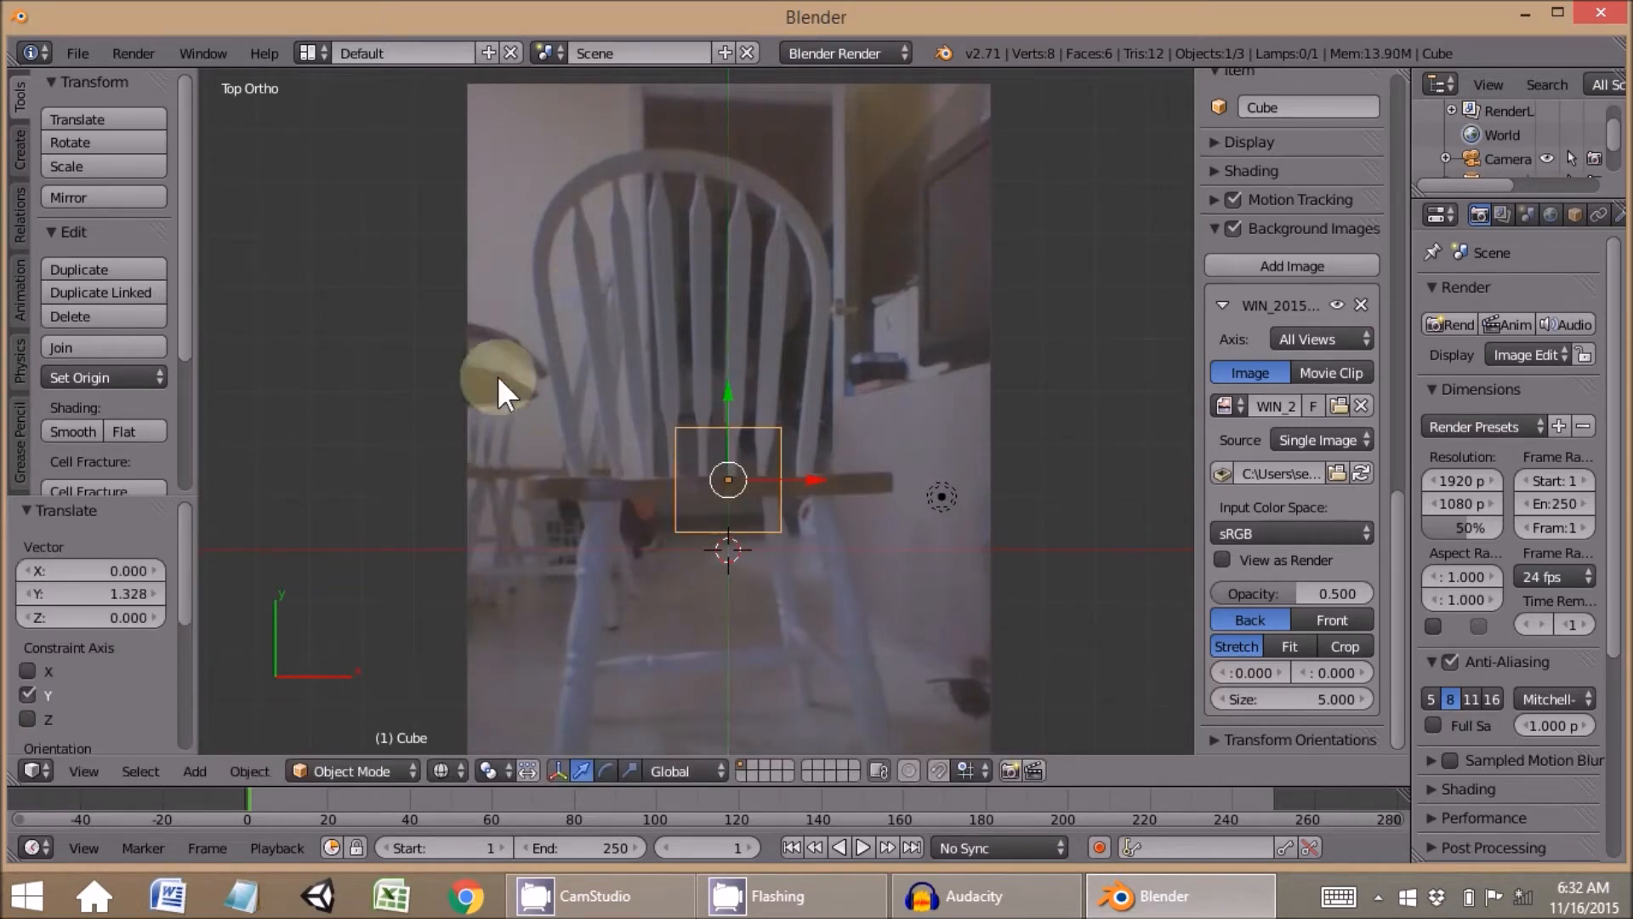
# In Edit Mode, flatten the cube along Y to the thickness of the photo's seat and move it about -0.134 units in Y
pyautogui.scroll(1, 627, 301)
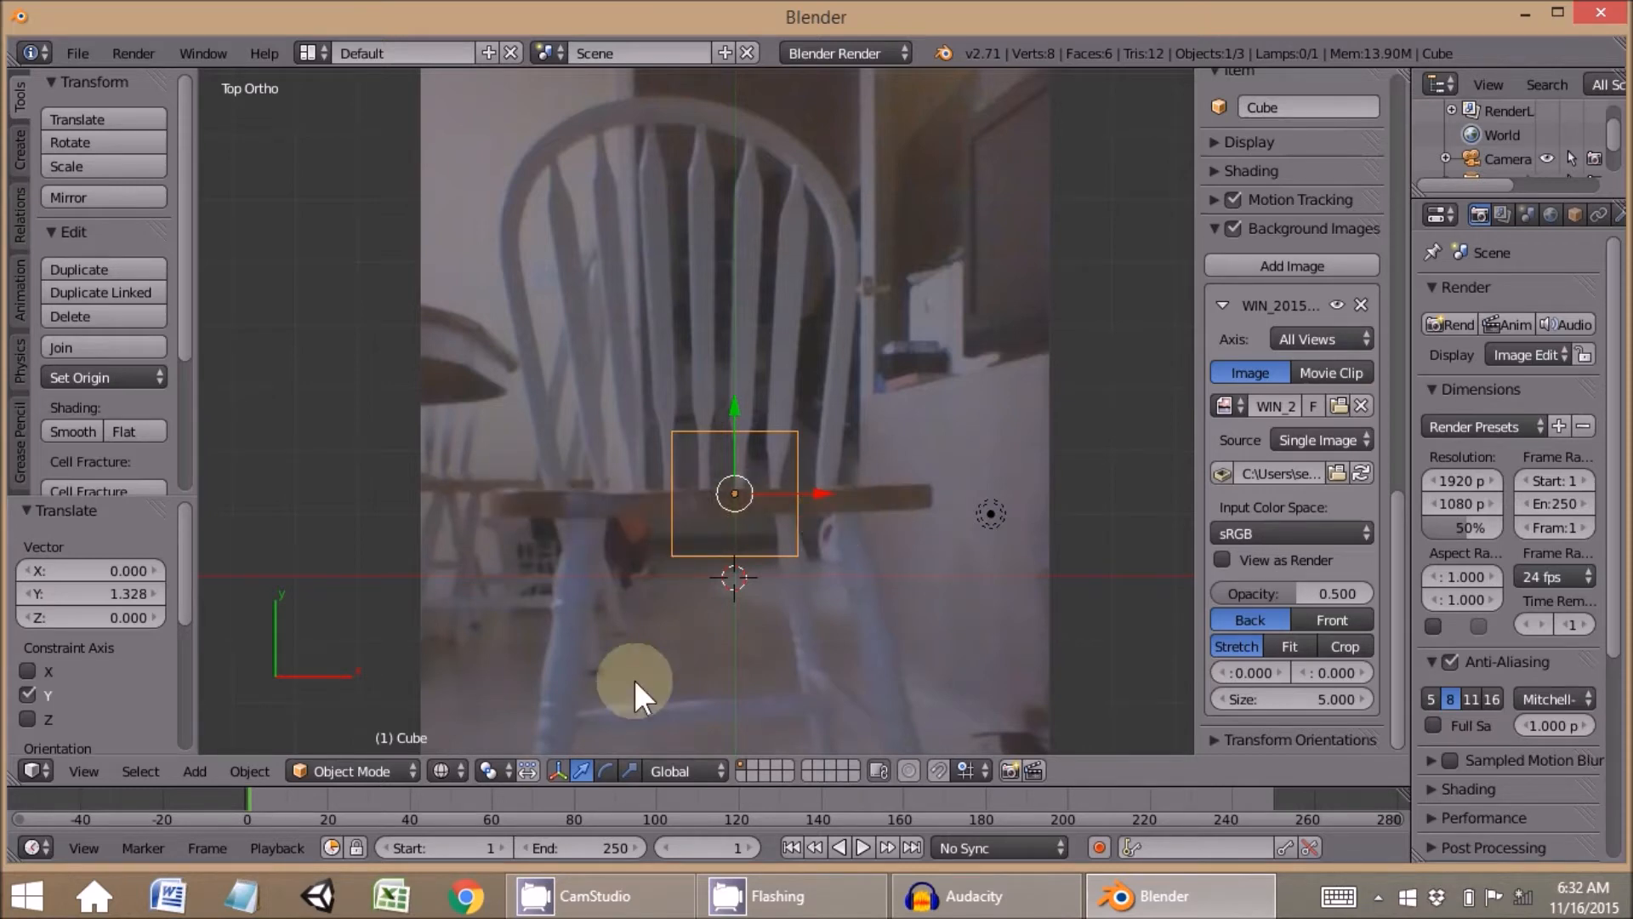
pyautogui.click(349, 771)
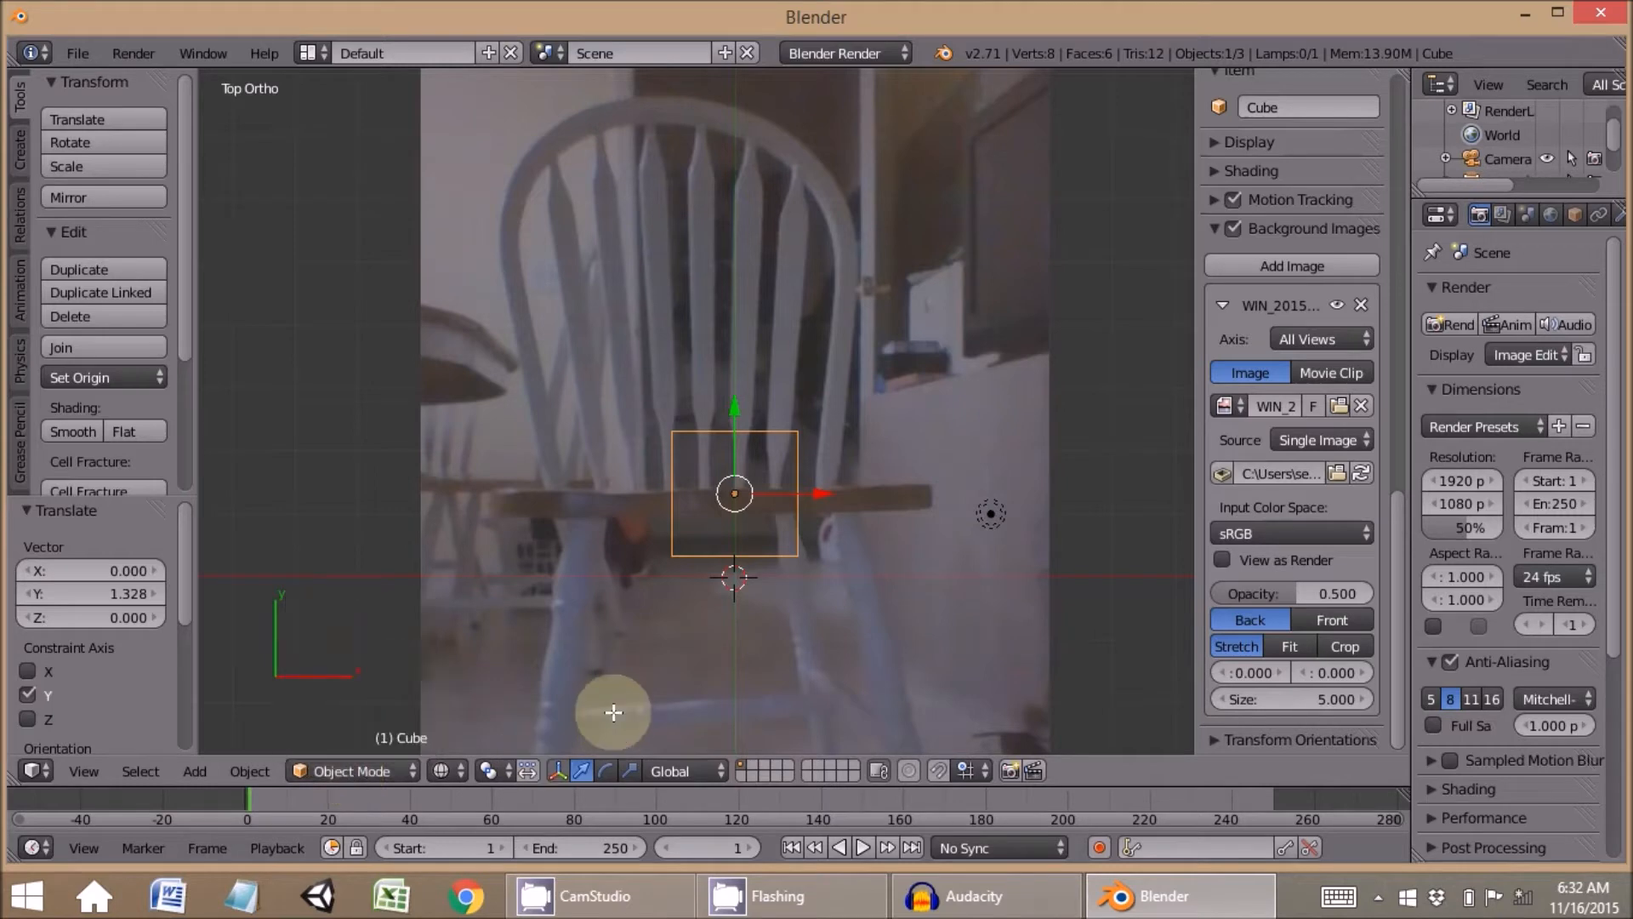
pyautogui.press('Tab')
pyautogui.press('s')
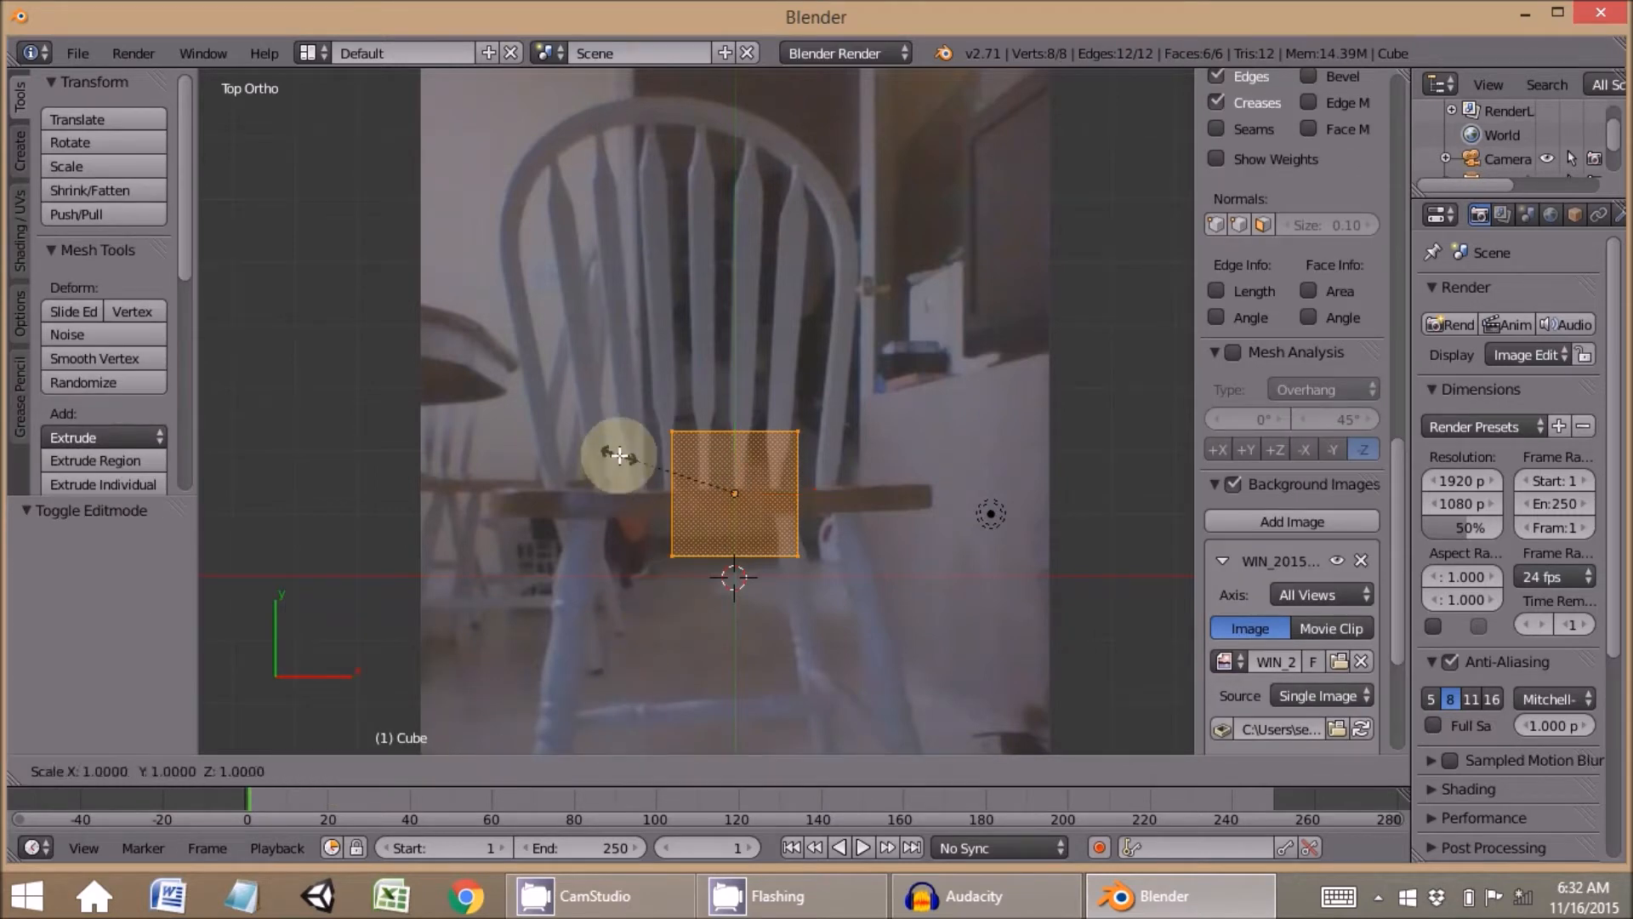
pyautogui.press('y')
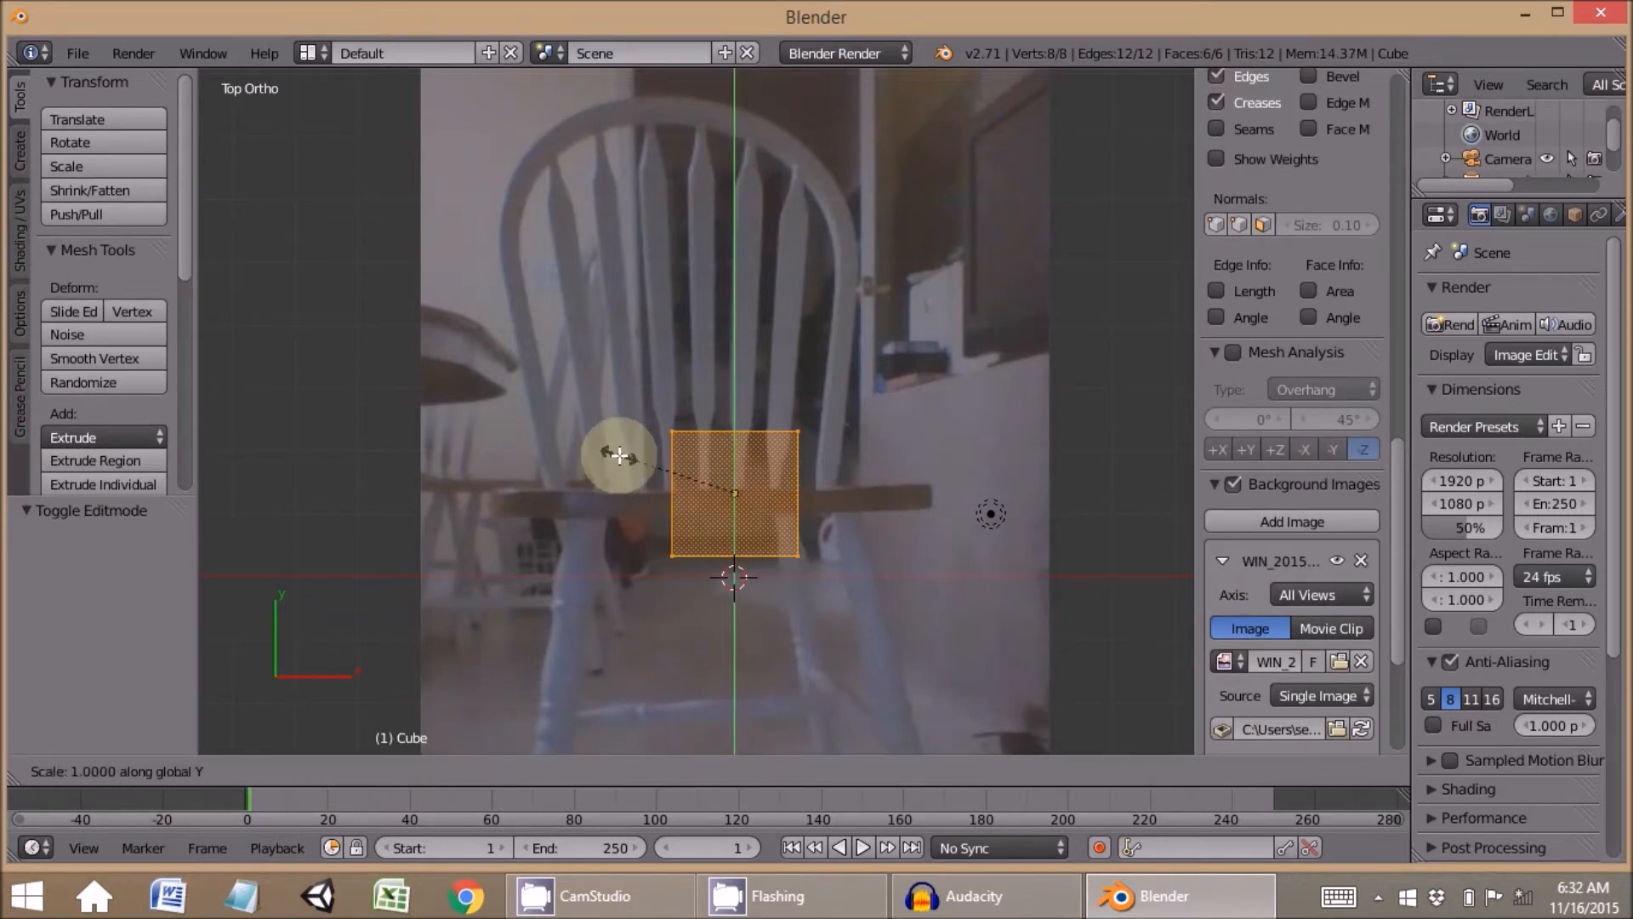
pyautogui.click(715, 500)
pyautogui.moveTo(734, 412); pyautogui.dragTo(735, 421)
# Stretch the flattened slab along X to the chair seat's full width and realign it over the seat in the photo
pyautogui.press('s')
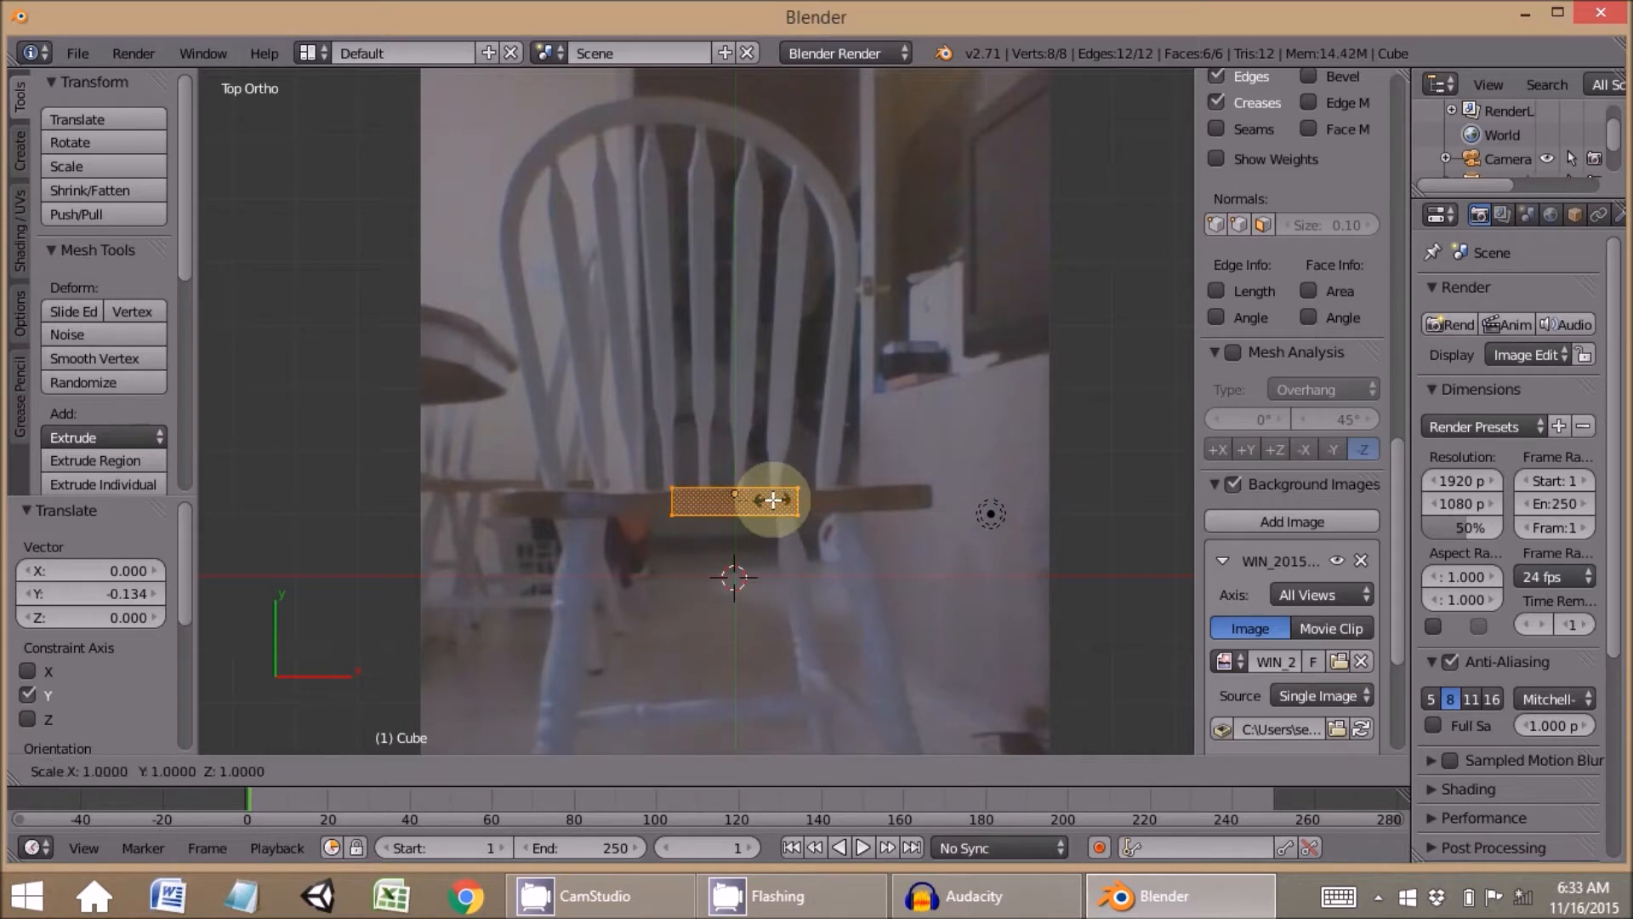
pyautogui.press('x')
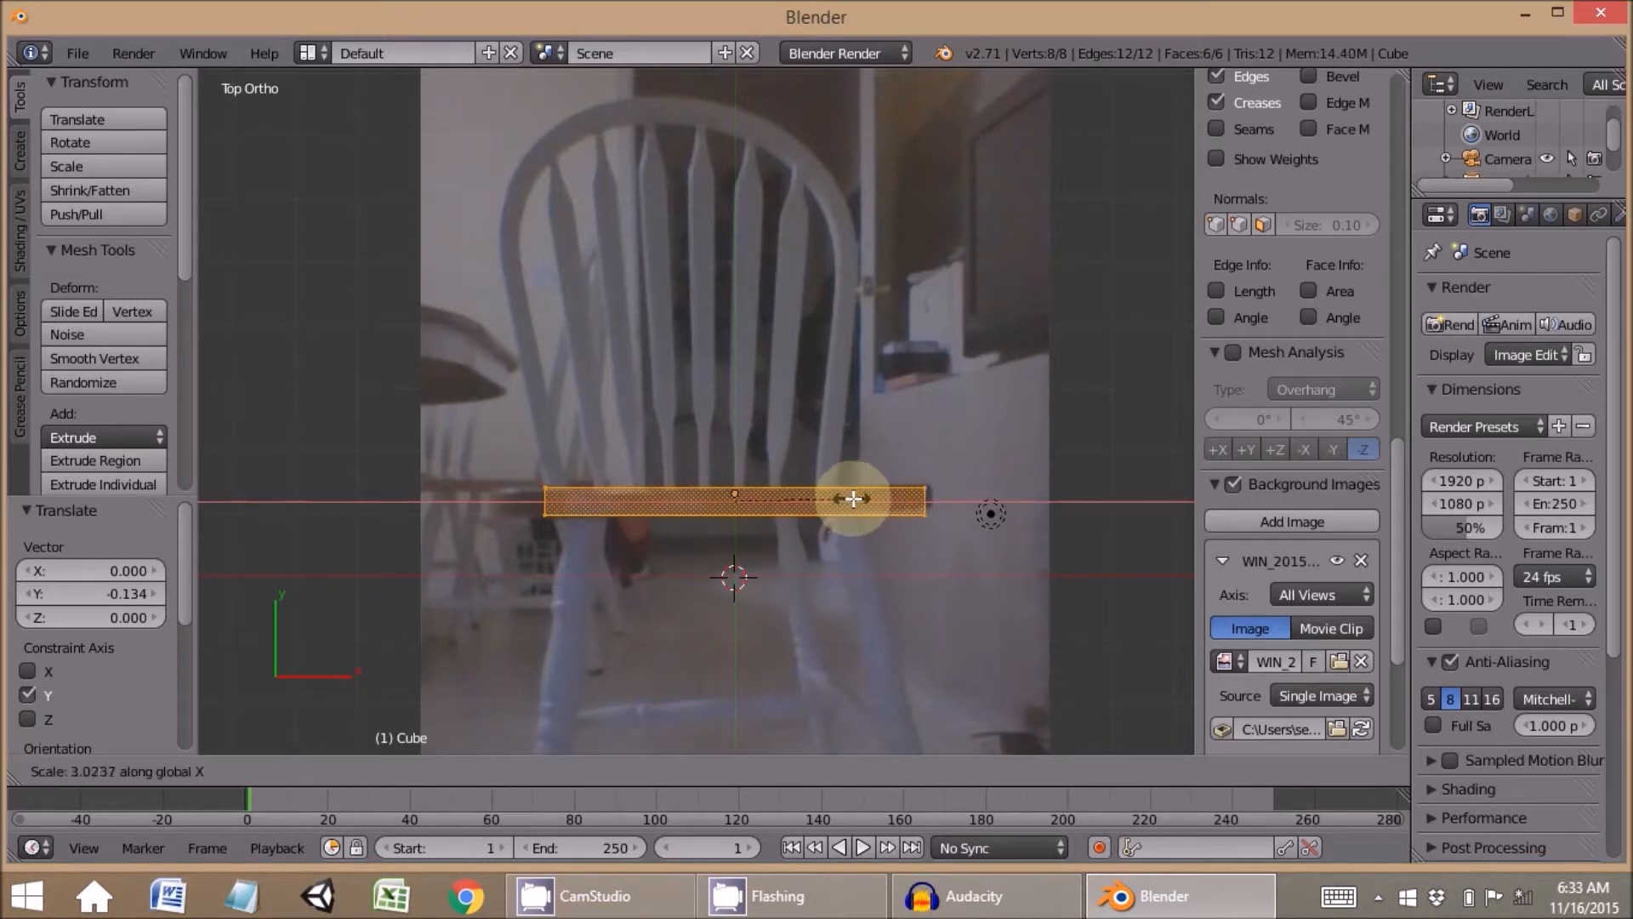
pyautogui.click(844, 502)
pyautogui.moveTo(845, 503); pyautogui.dragTo(793, 497)
pyautogui.moveTo(718, 430); pyautogui.dragTo(689, 468)
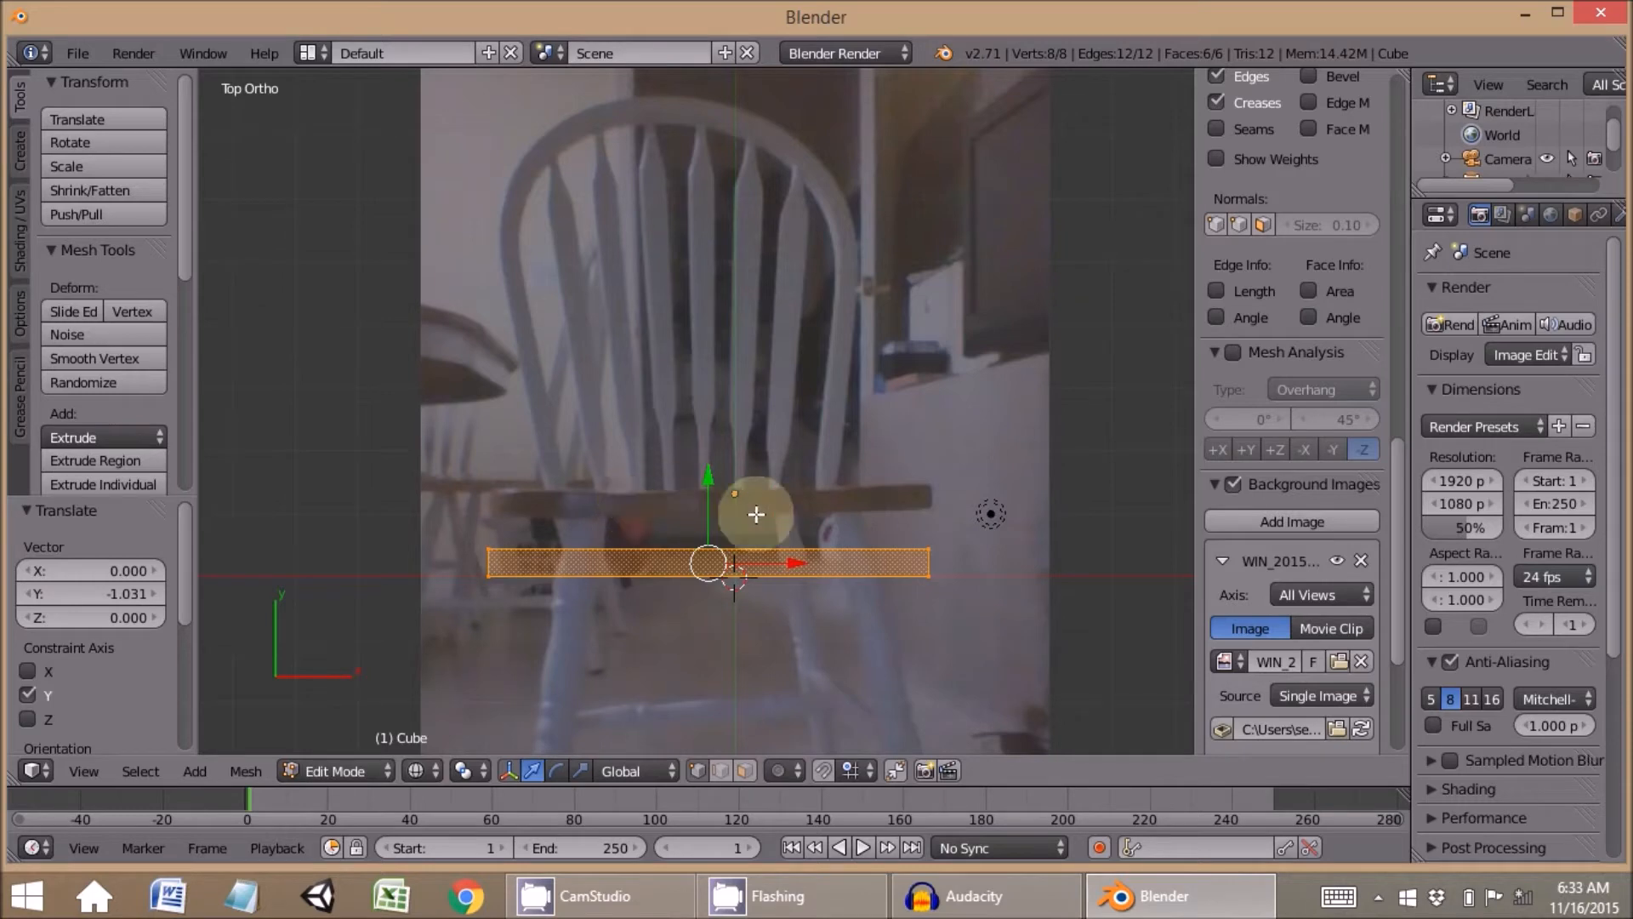
pyautogui.moveTo(705, 476); pyautogui.dragTo(706, 429)
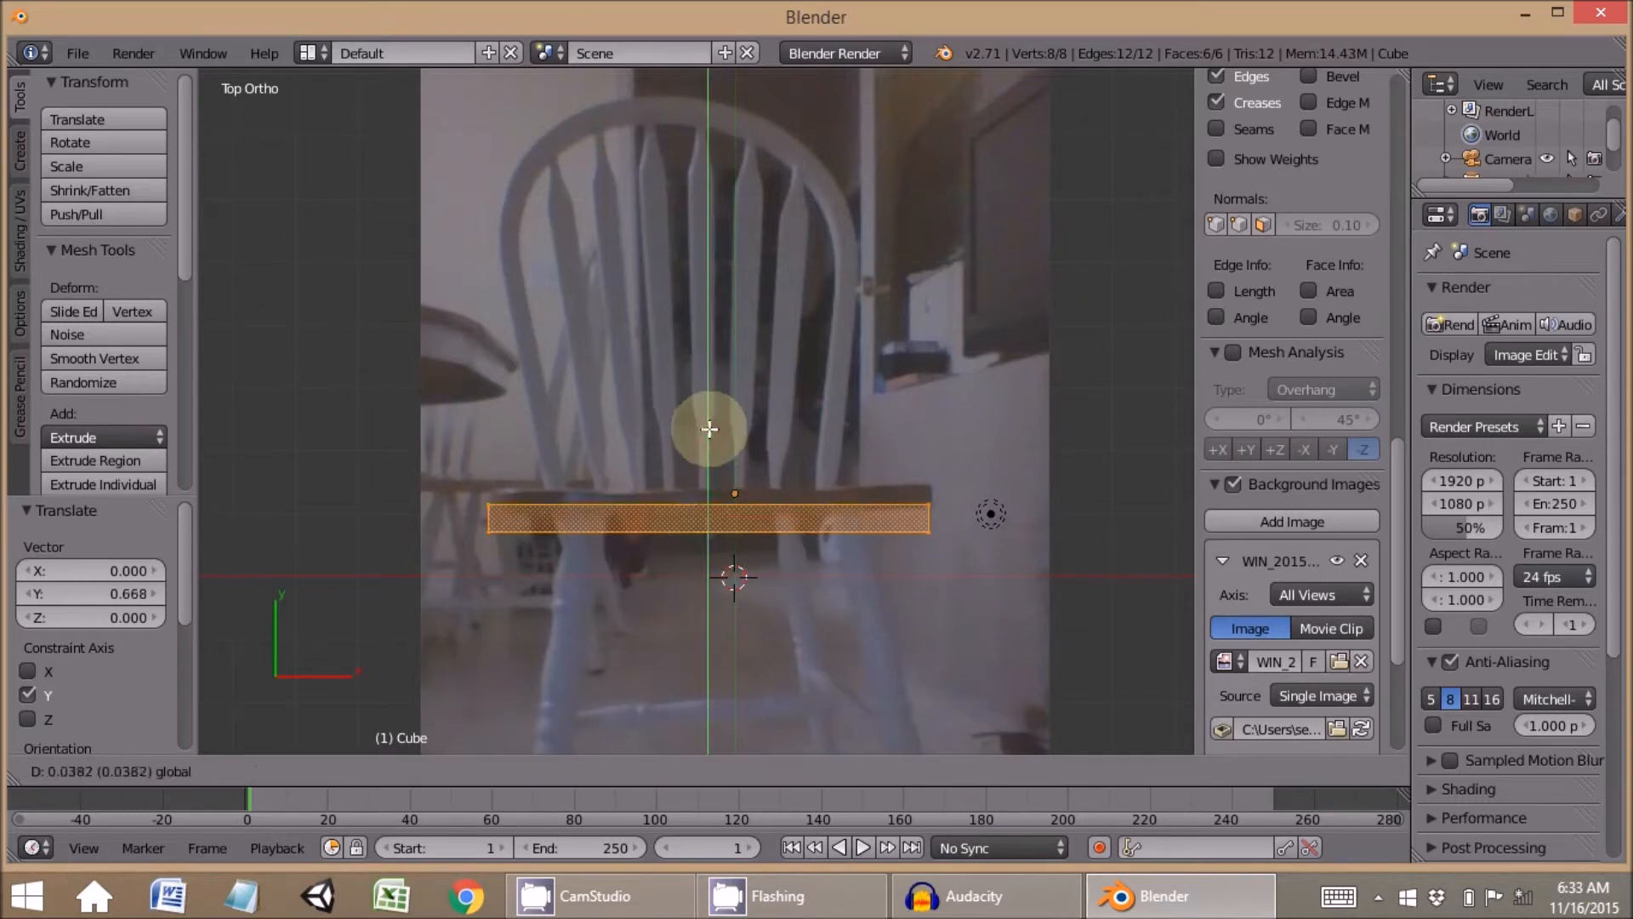
# Scale the slab by about 2.867 along Z to give the seat its depth
pyautogui.moveTo(702, 428)
pyautogui.mouseDown(button='middle')
pyautogui.moveTo(678, 431)
pyautogui.moveTo(718, 590)
pyautogui.moveTo(729, 434)
pyautogui.moveTo(718, 408)
pyautogui.moveTo(692, 411)
pyautogui.mouseUp(button='middle')
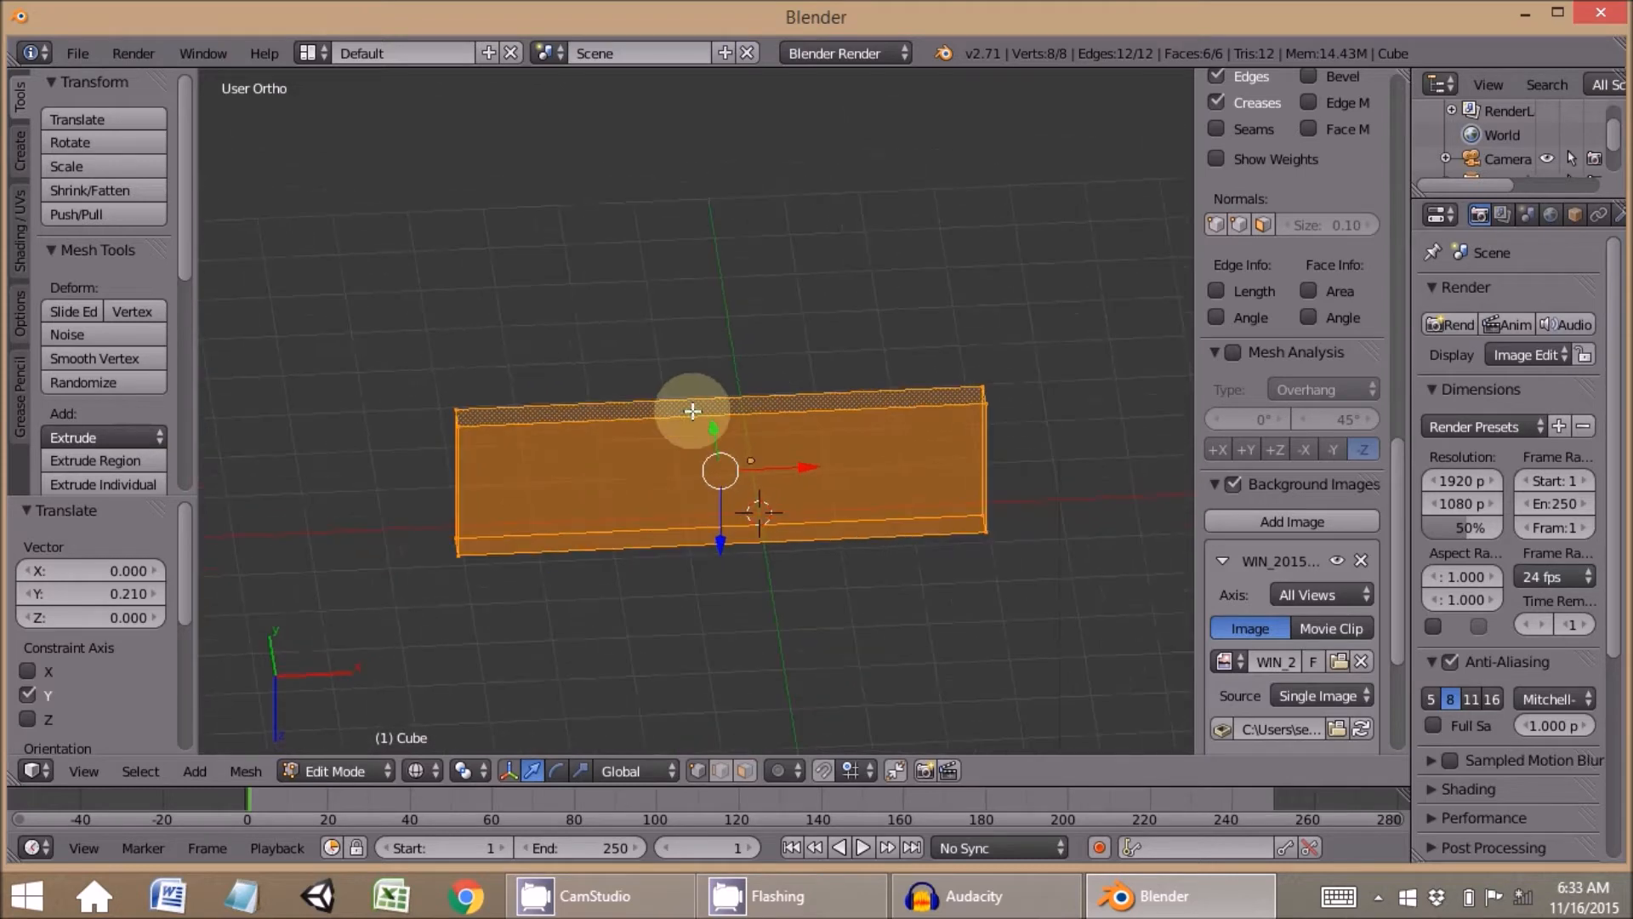
pyautogui.press('s')
pyautogui.press('z')
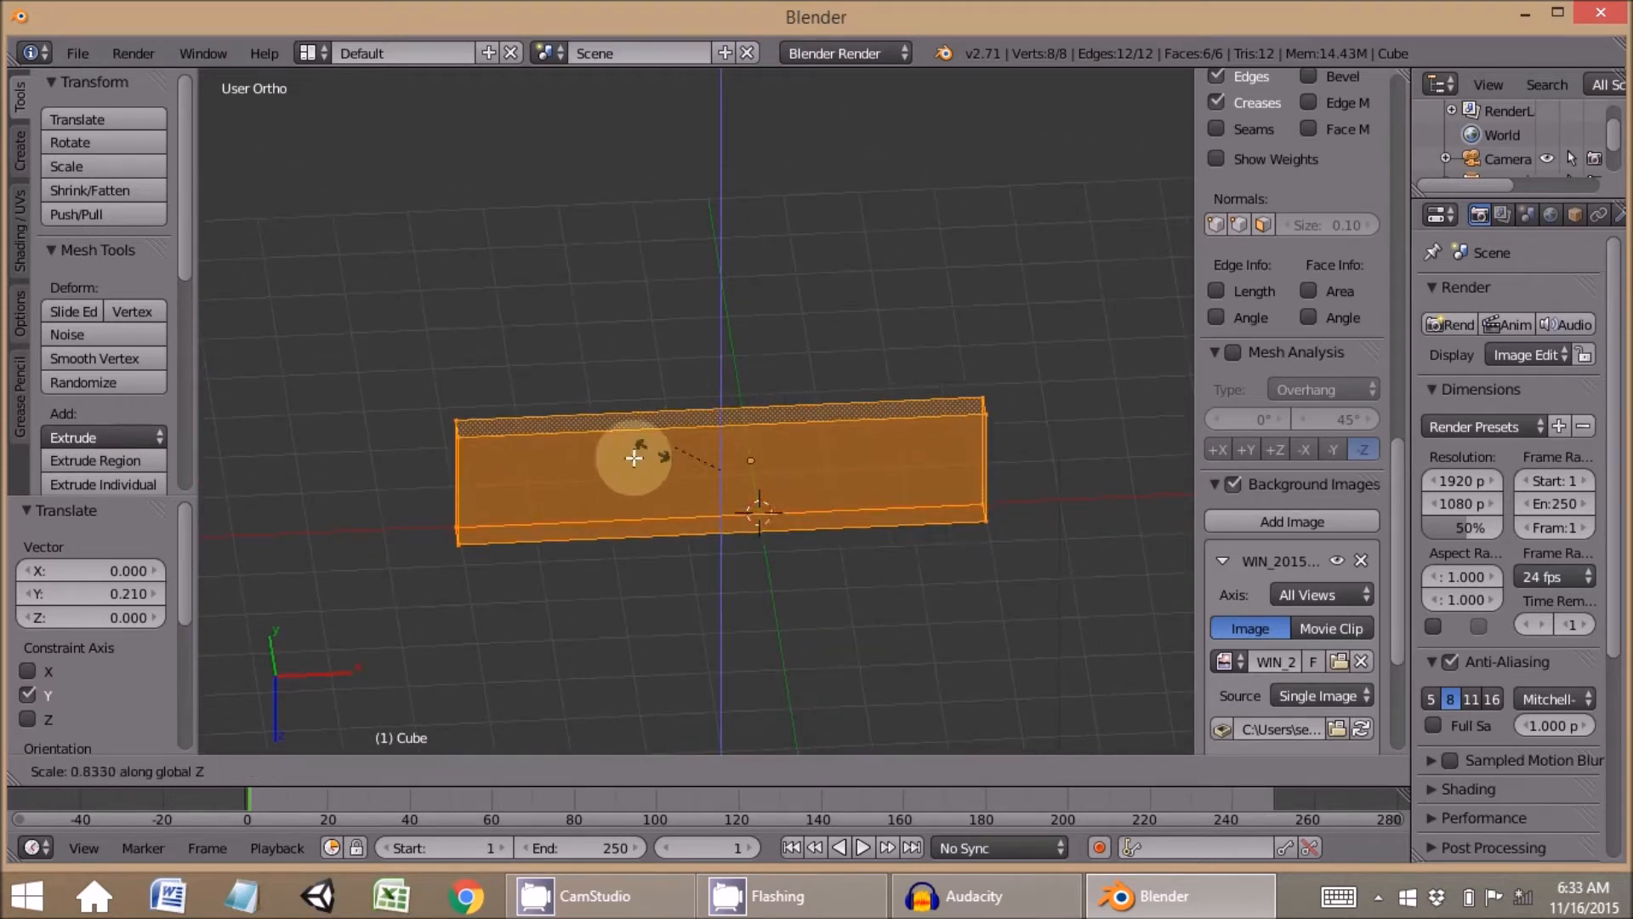
pyautogui.click(567, 469)
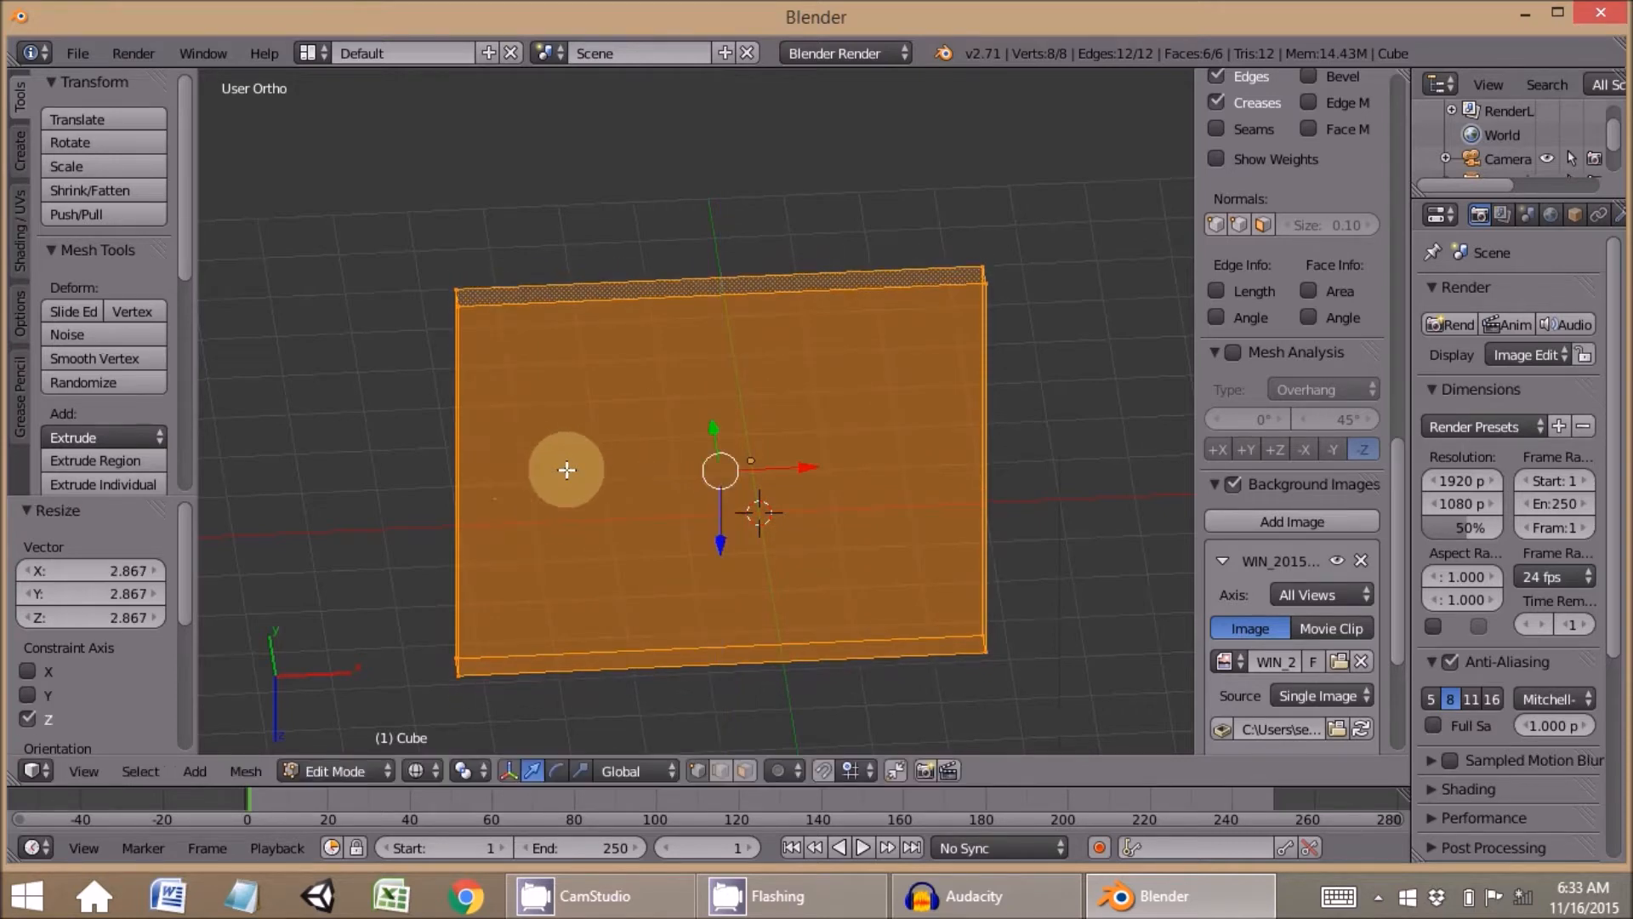
# Check the seat slab in front, top and angled views against the background photo, ending in the top view
pyautogui.press('KP_1')
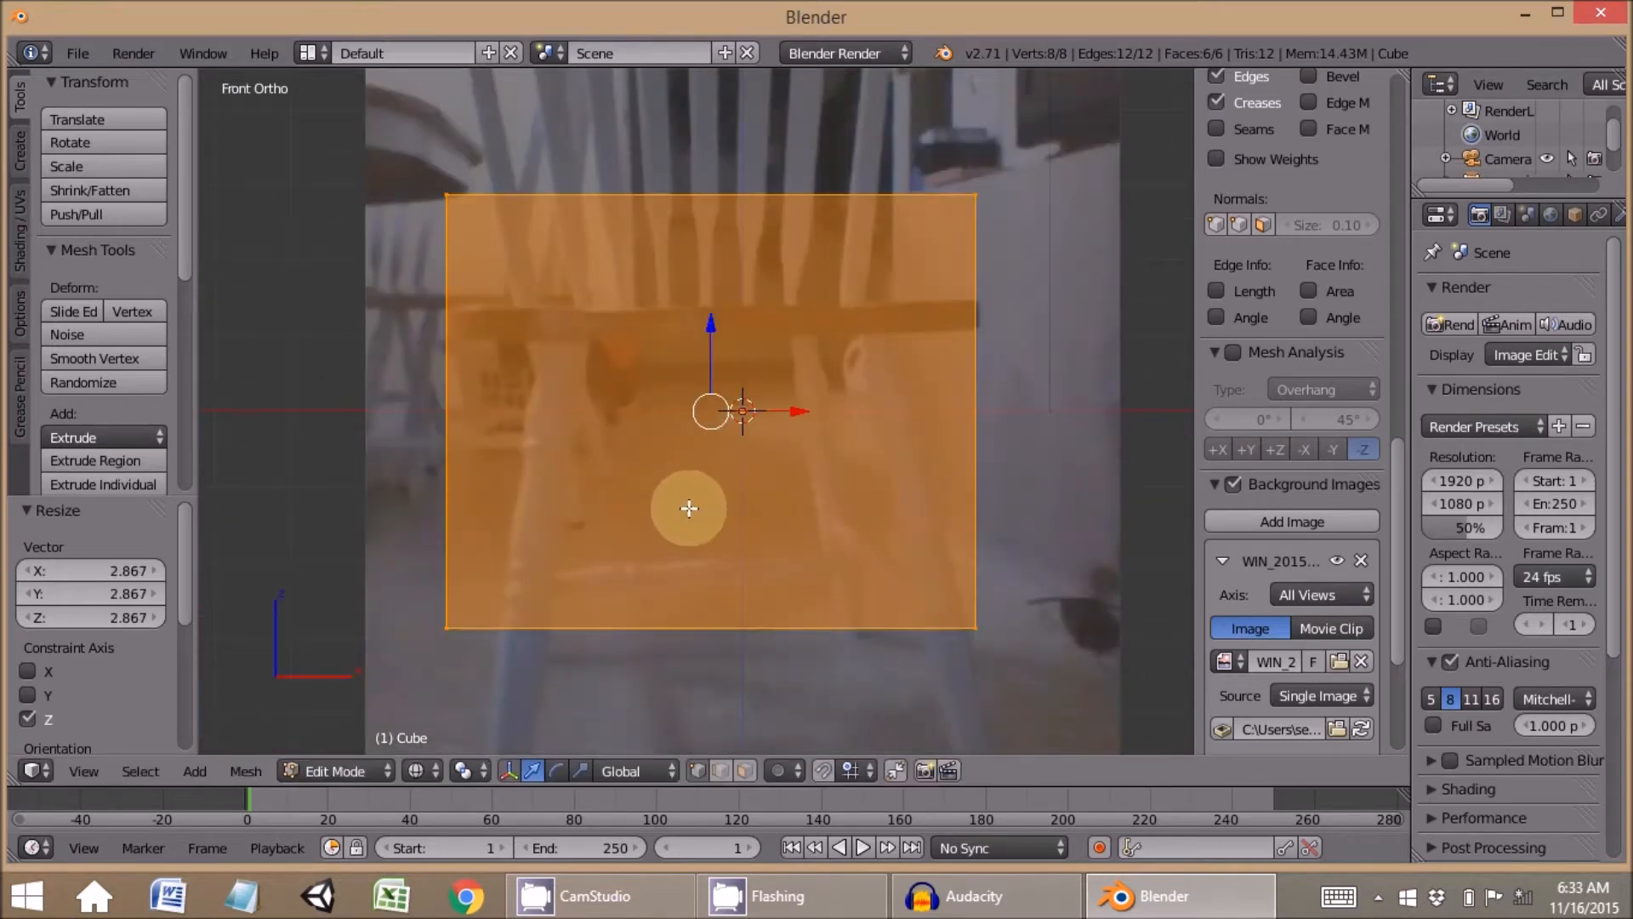
pyautogui.press('KP_7')
pyautogui.moveTo(638, 153); pyautogui.dragTo(688, 449, button='middle')
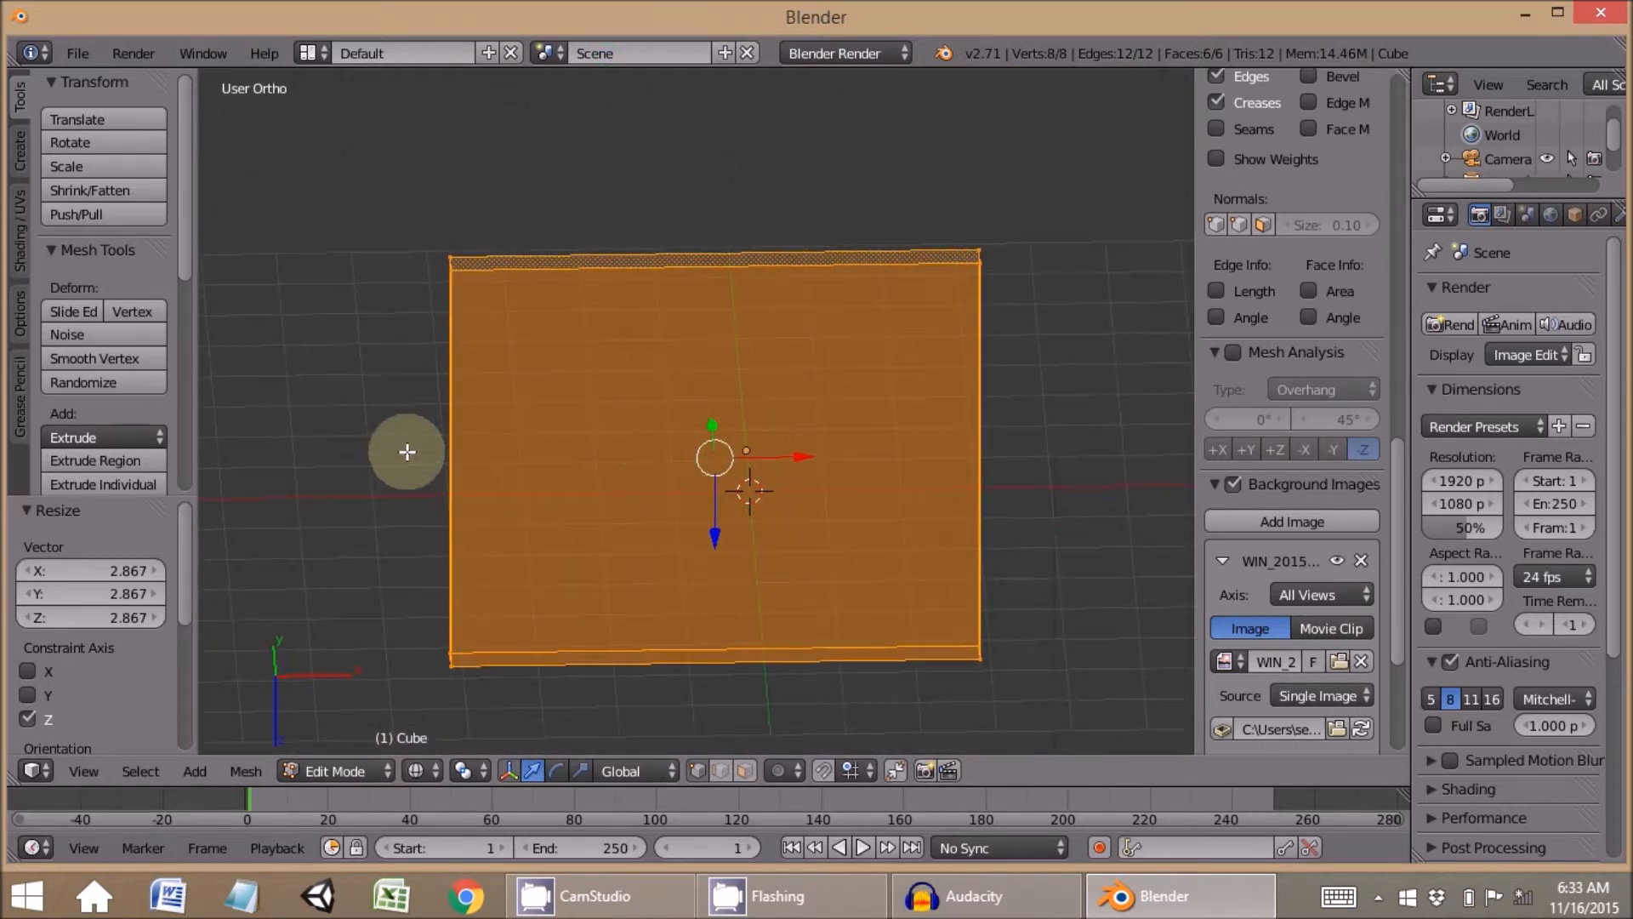
pyautogui.moveTo(431, 612); pyautogui.dragTo(425, 521, button='middle')
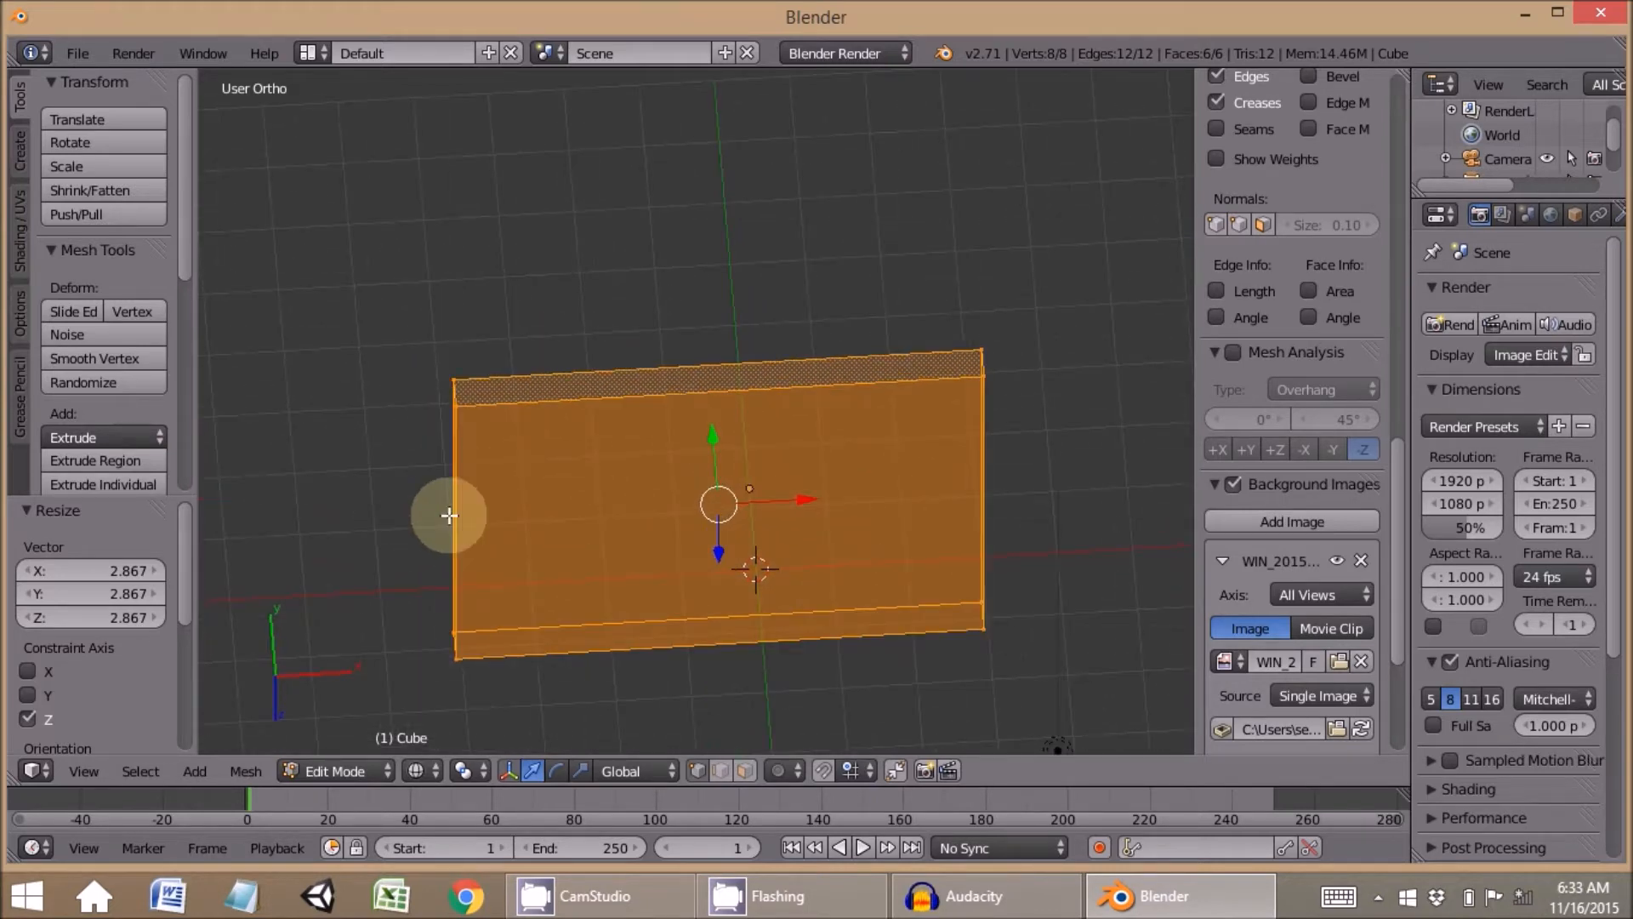
pyautogui.press('KP_7')
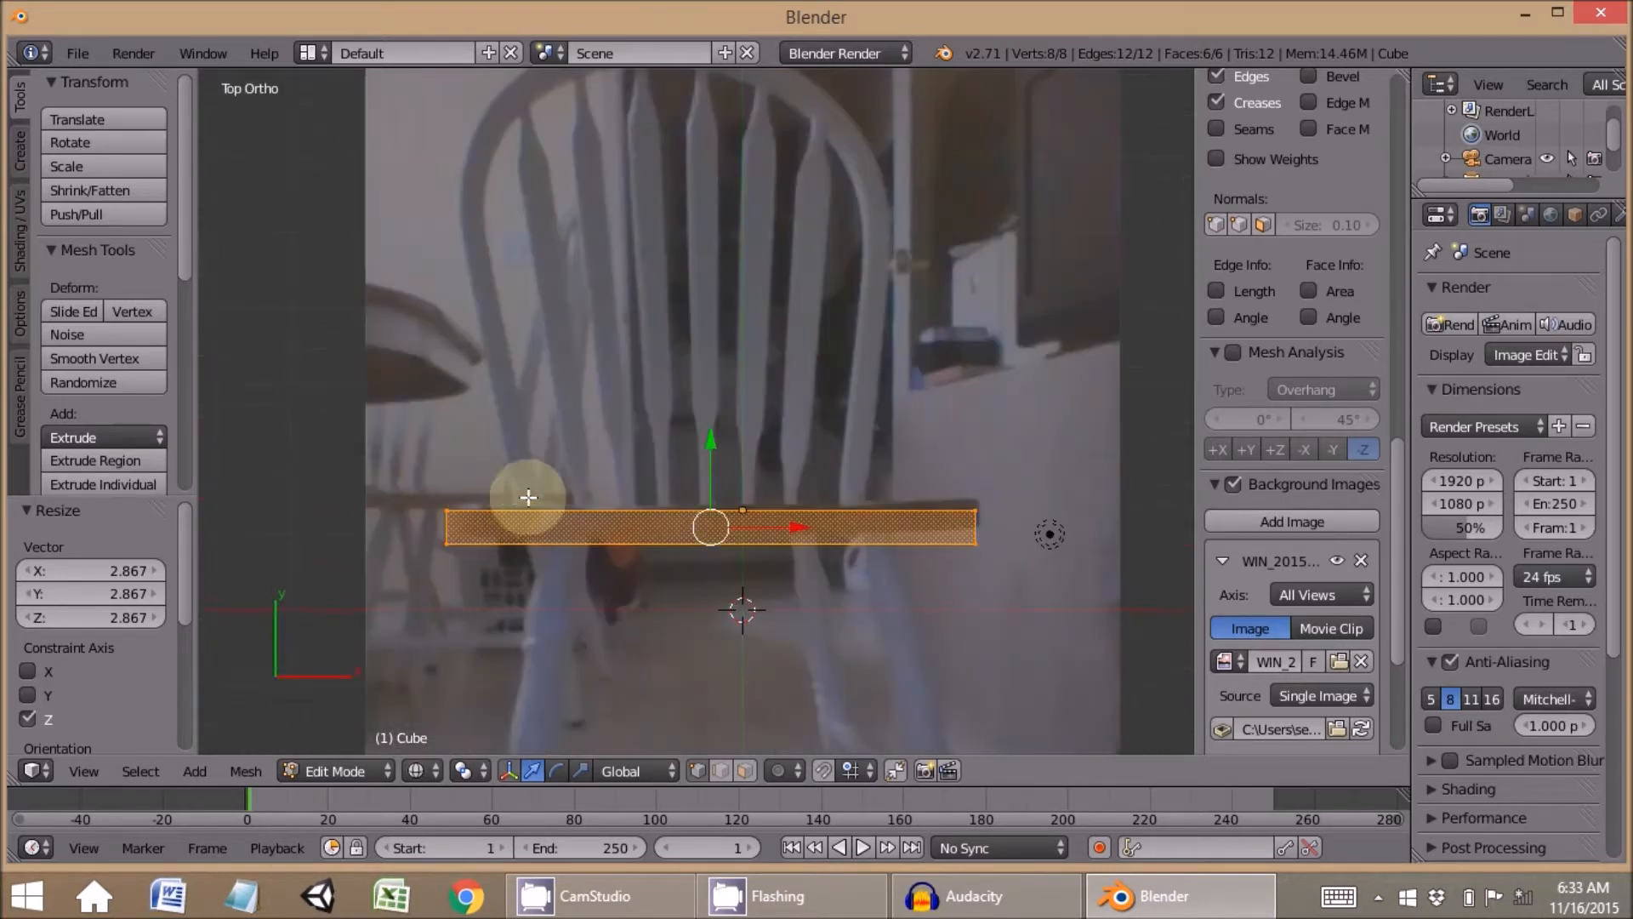
pyautogui.keyDown('shift'); pyautogui.moveTo(488, 486); pyautogui.dragTo(477, 489, button='middle'); pyautogui.keyUp('shift')
pyautogui.keyDown('shift'); pyautogui.moveTo(506, 427); pyautogui.dragTo(545, 495, button='middle'); pyautogui.keyUp('shift')
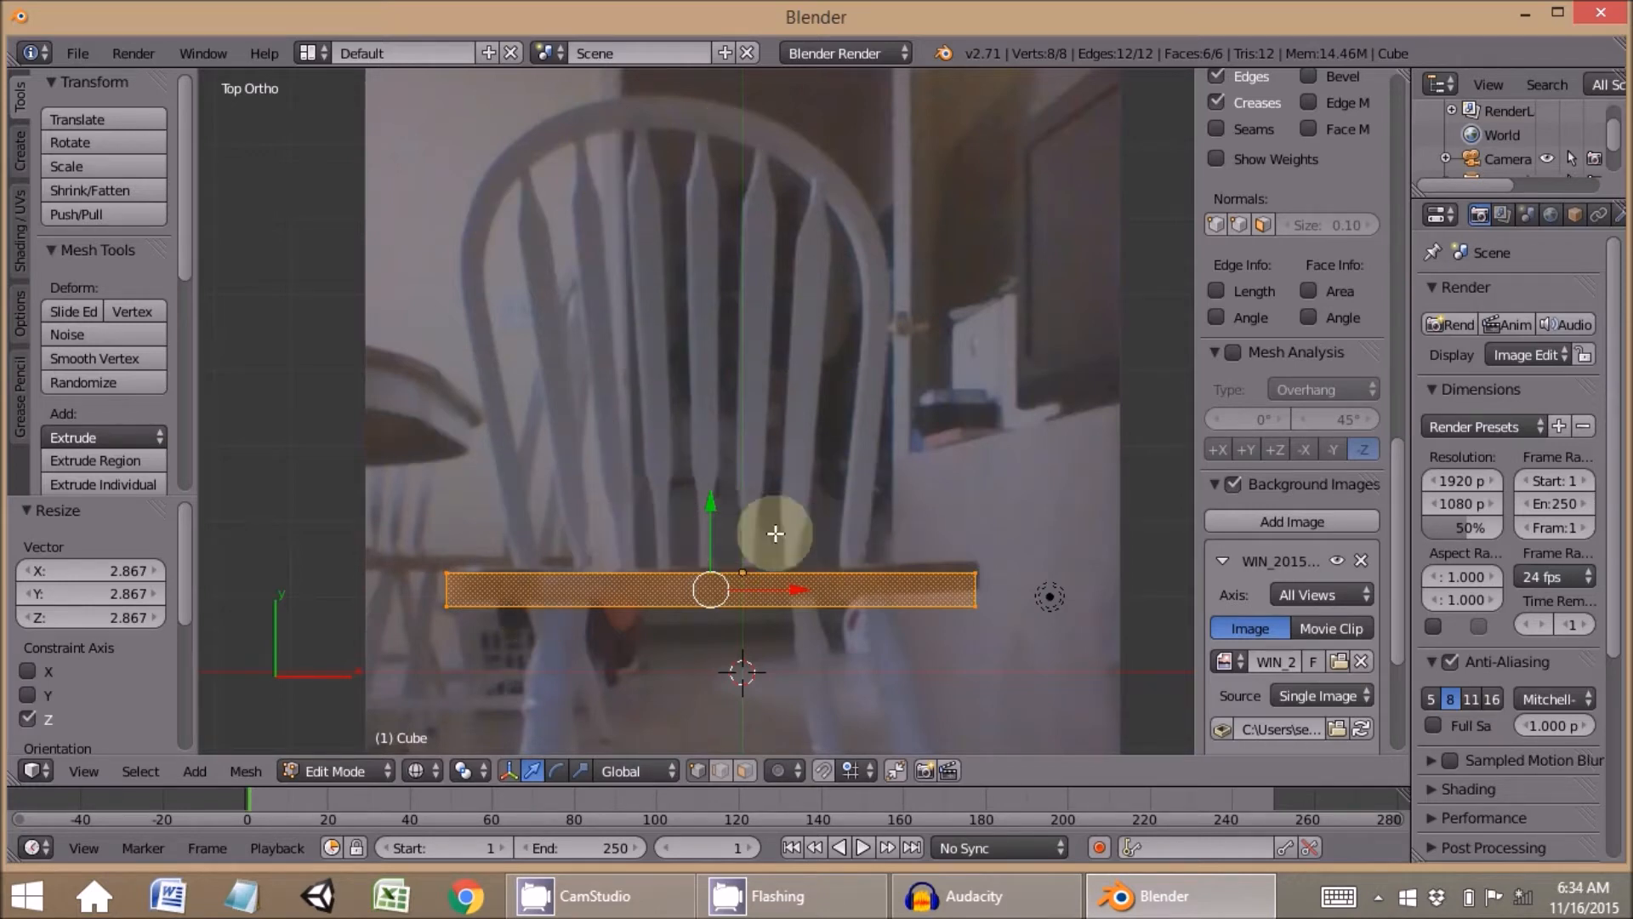
# In an angled perspective view, add one centred loop cut splitting the seat slab into two halves along X, and deselect everything
pyautogui.moveTo(639, 435); pyautogui.dragTo(642, 592, button='middle')
pyautogui.press('KP_5')
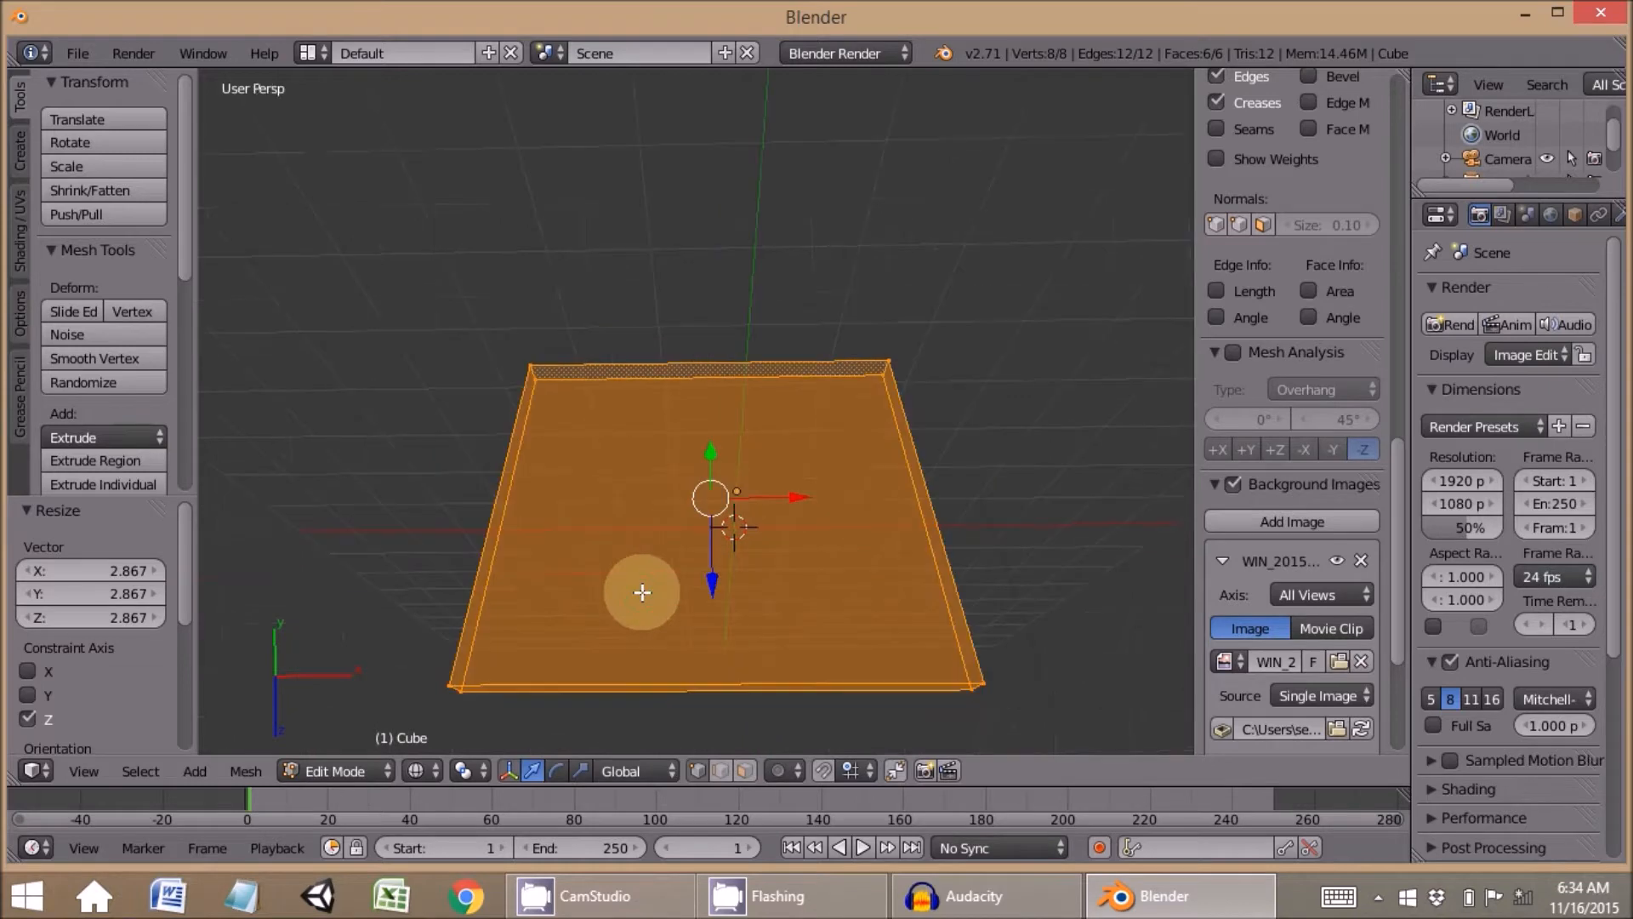
pyautogui.scroll(1, 615, 692)
pyautogui.moveTo(615, 693); pyautogui.dragTo(603, 495, button='middle')
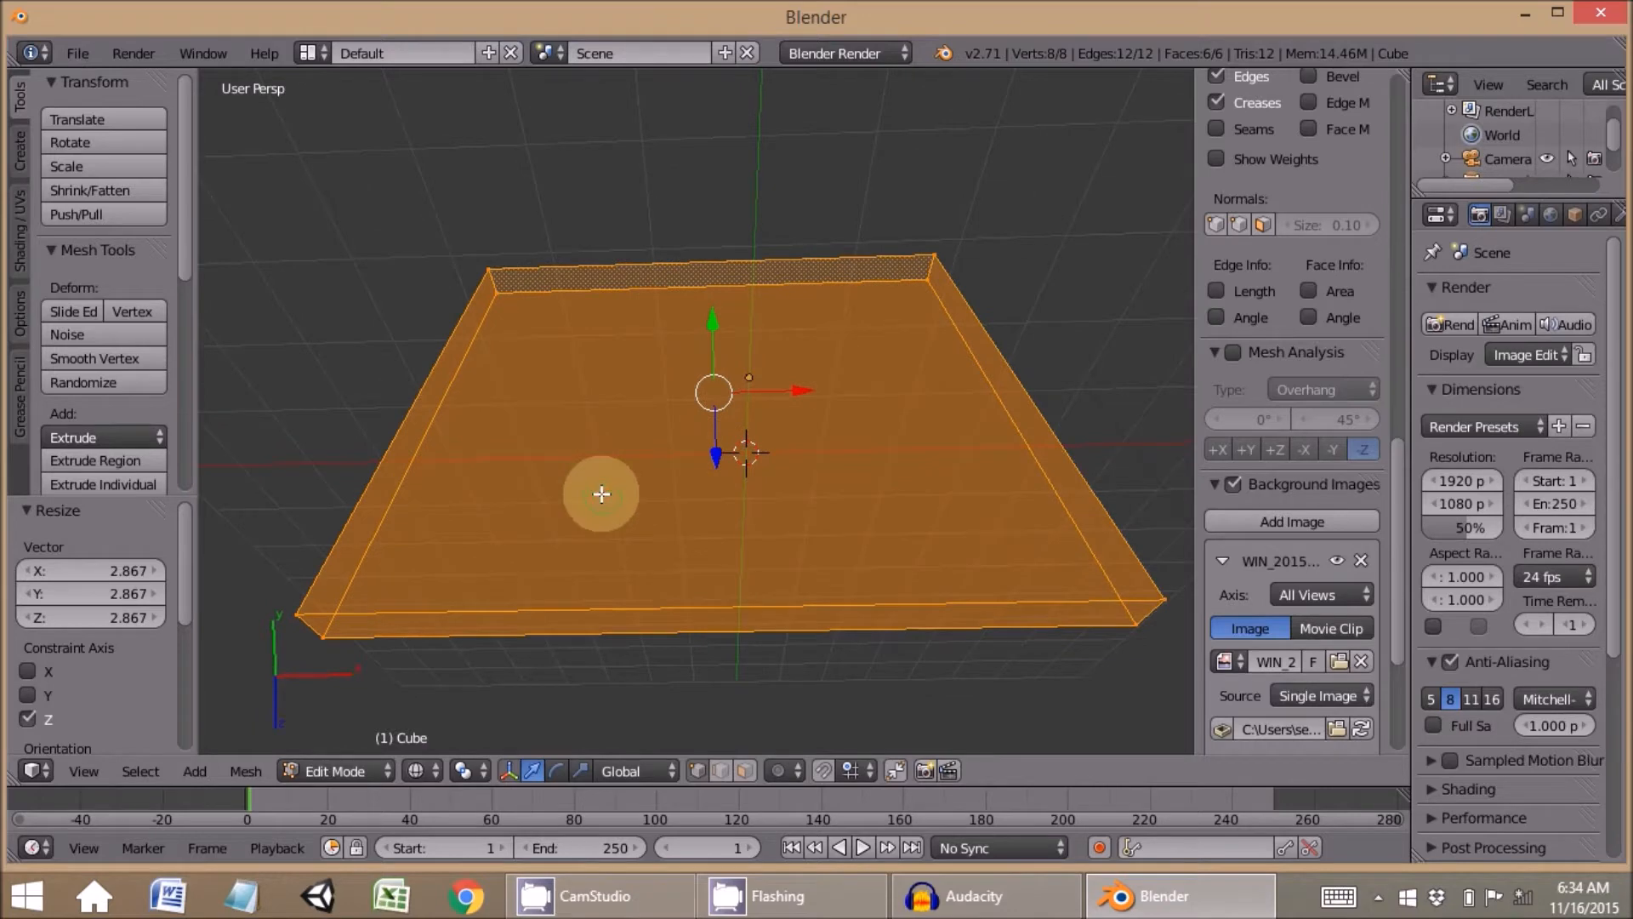
pyautogui.press('a')
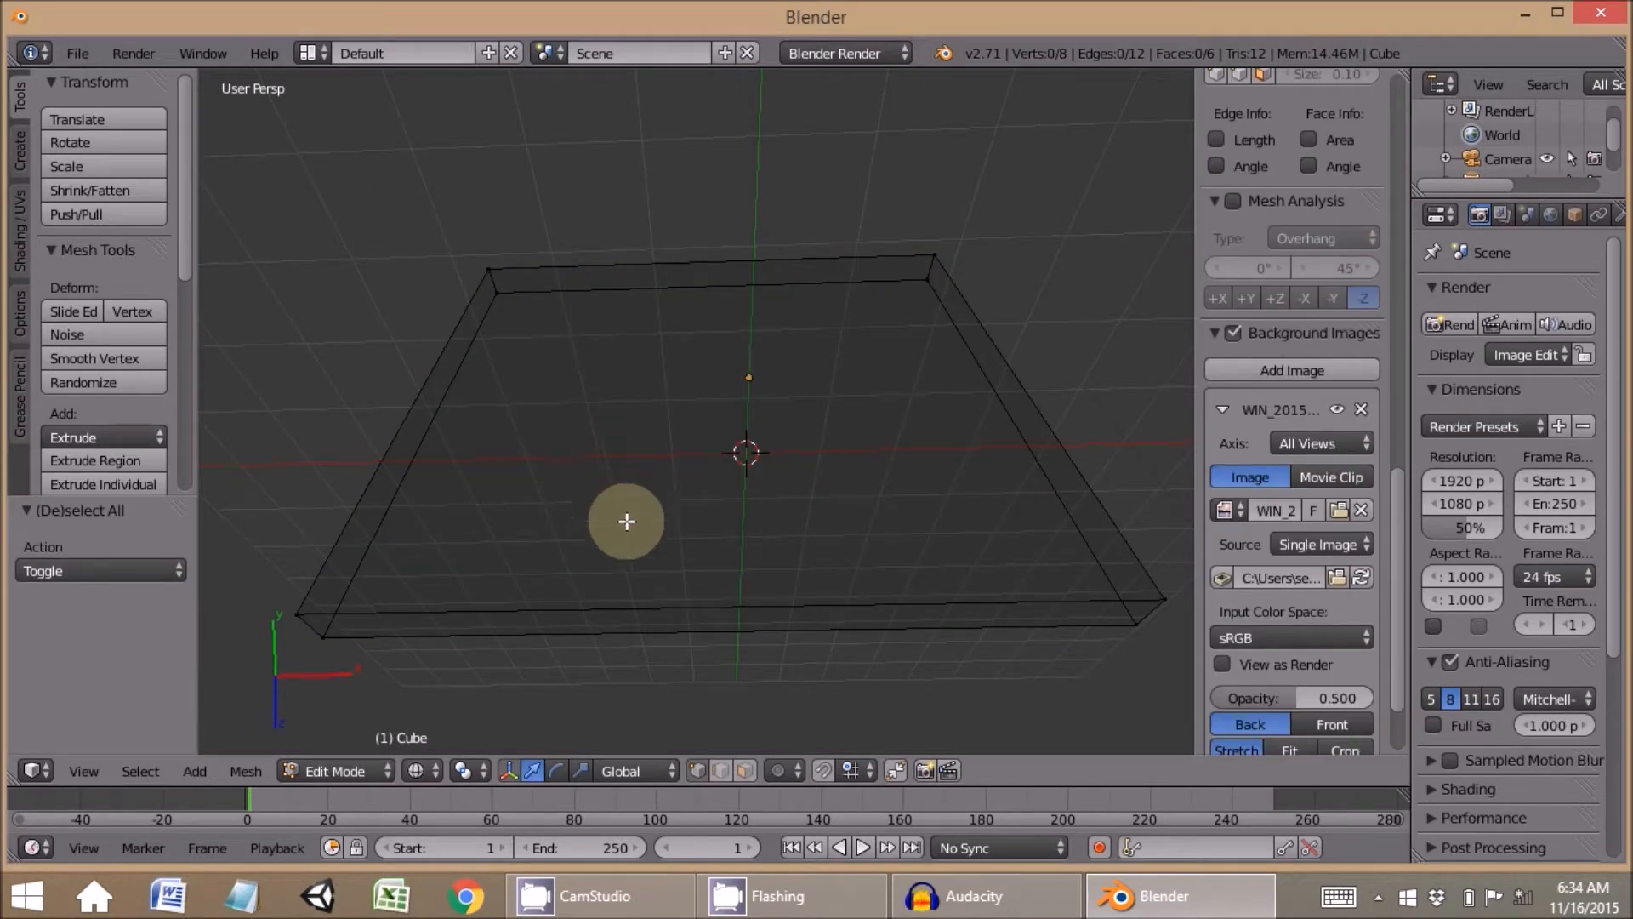
pyautogui.hotkey('ctrl', 'r')
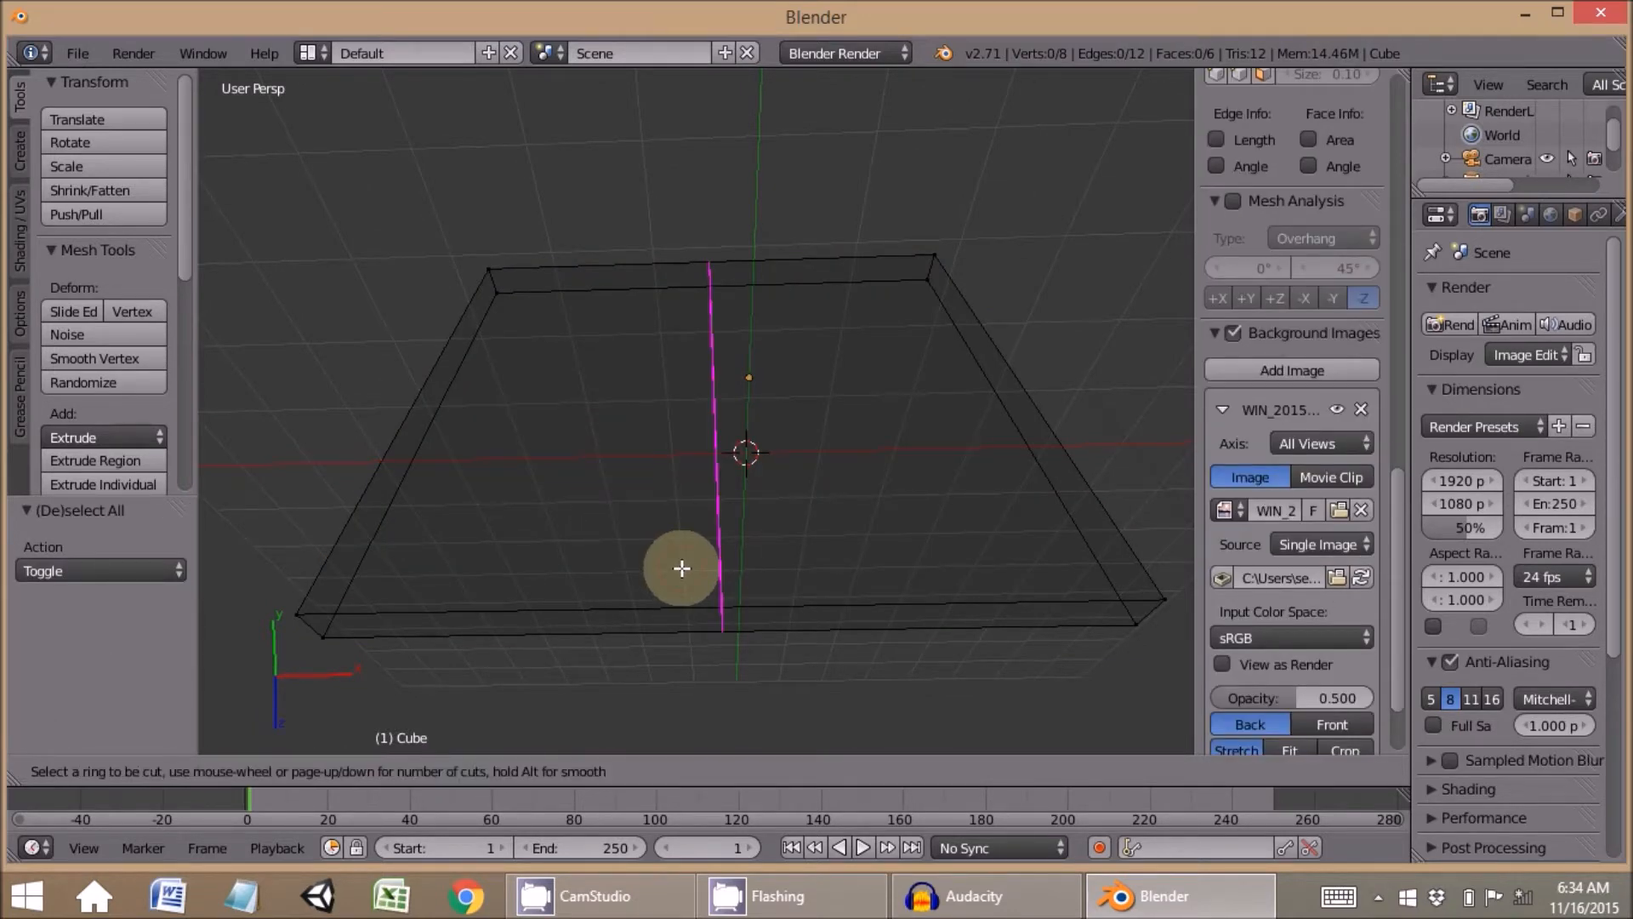
pyautogui.click(681, 568)
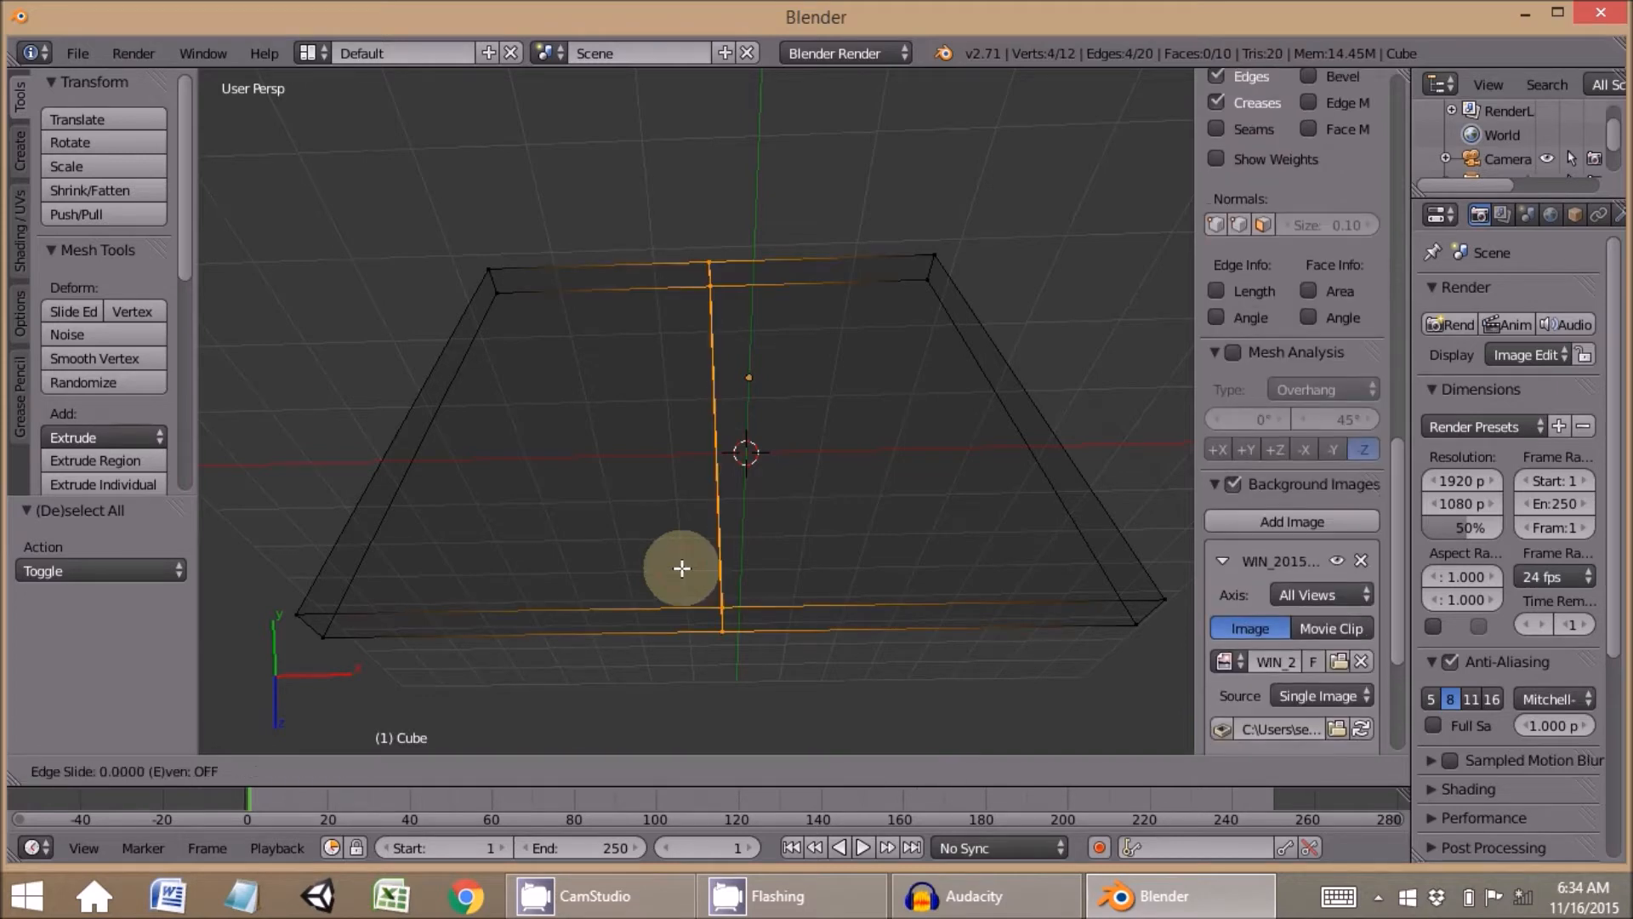
pyautogui.rightClick(681, 568)
pyautogui.press('a')
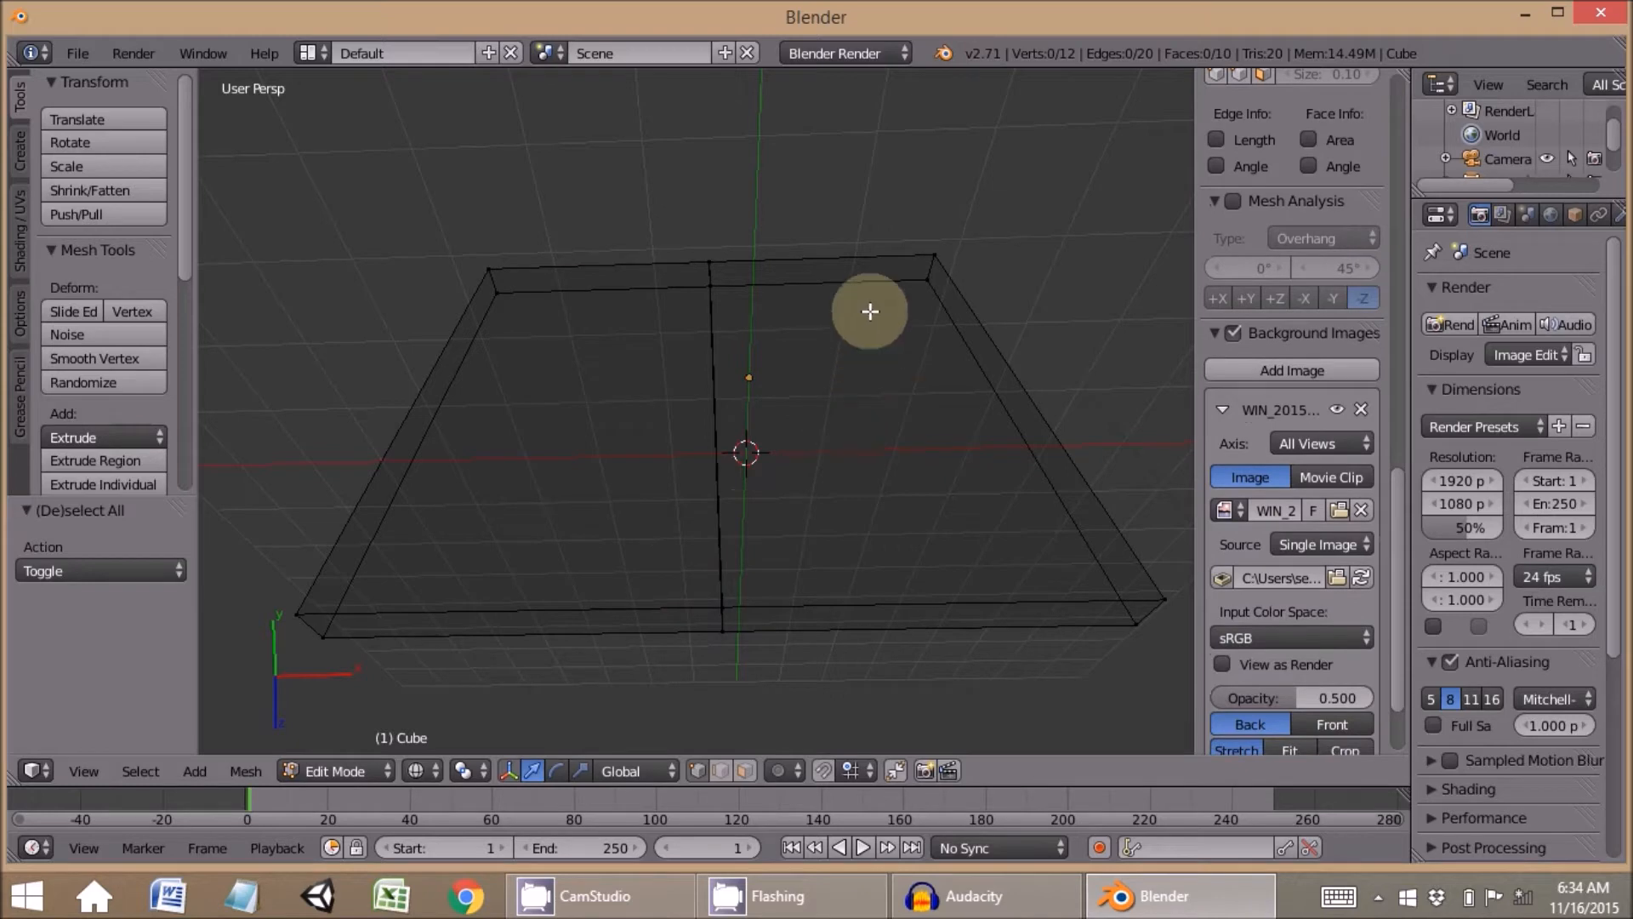
pyautogui.press('b')
pyautogui.moveTo(823, 161); pyautogui.dragTo(1218, 753)
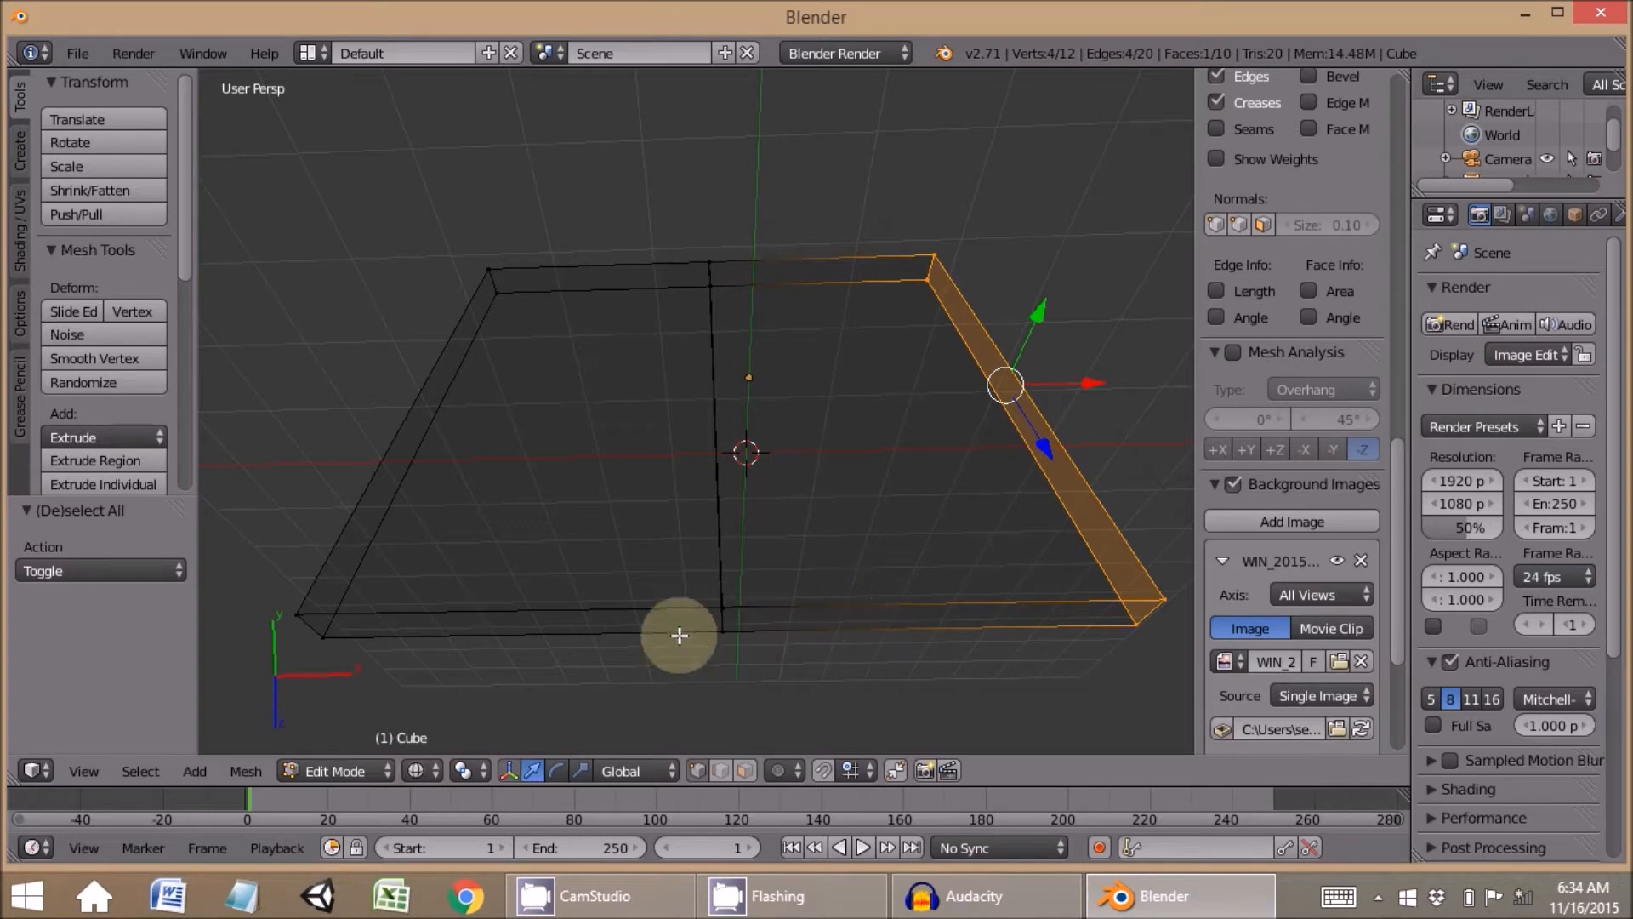
pyautogui.press('a')
# Box-select the outer end of the seat slab on the negative X side and delete its vertices
pyautogui.press('b')
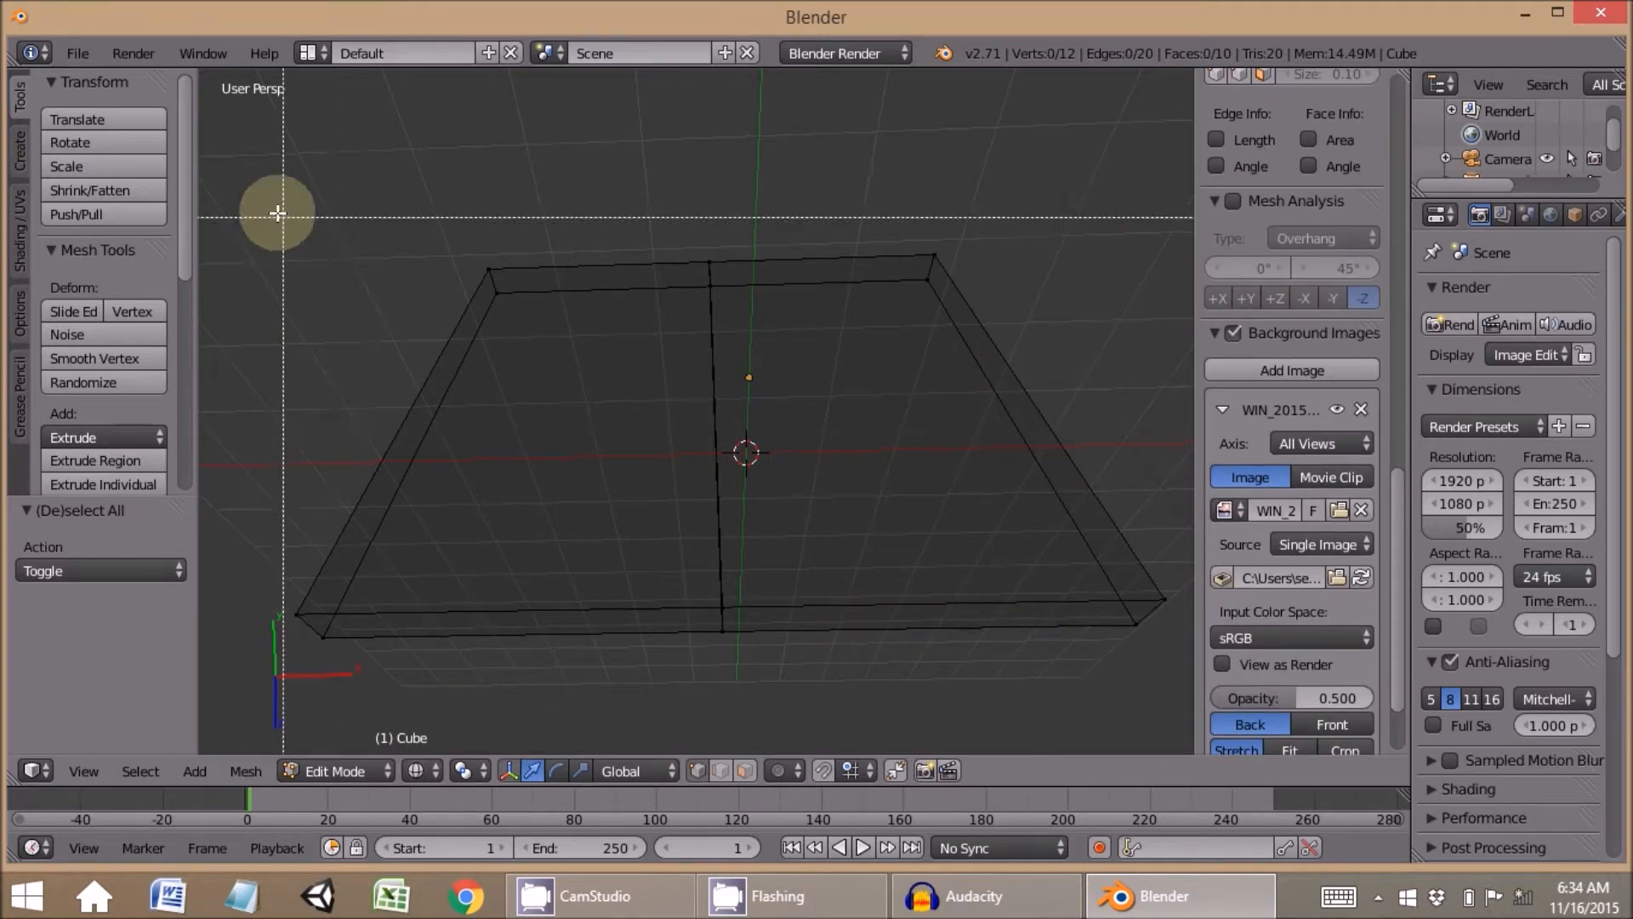
pyautogui.moveTo(268, 169); pyautogui.dragTo(575, 704)
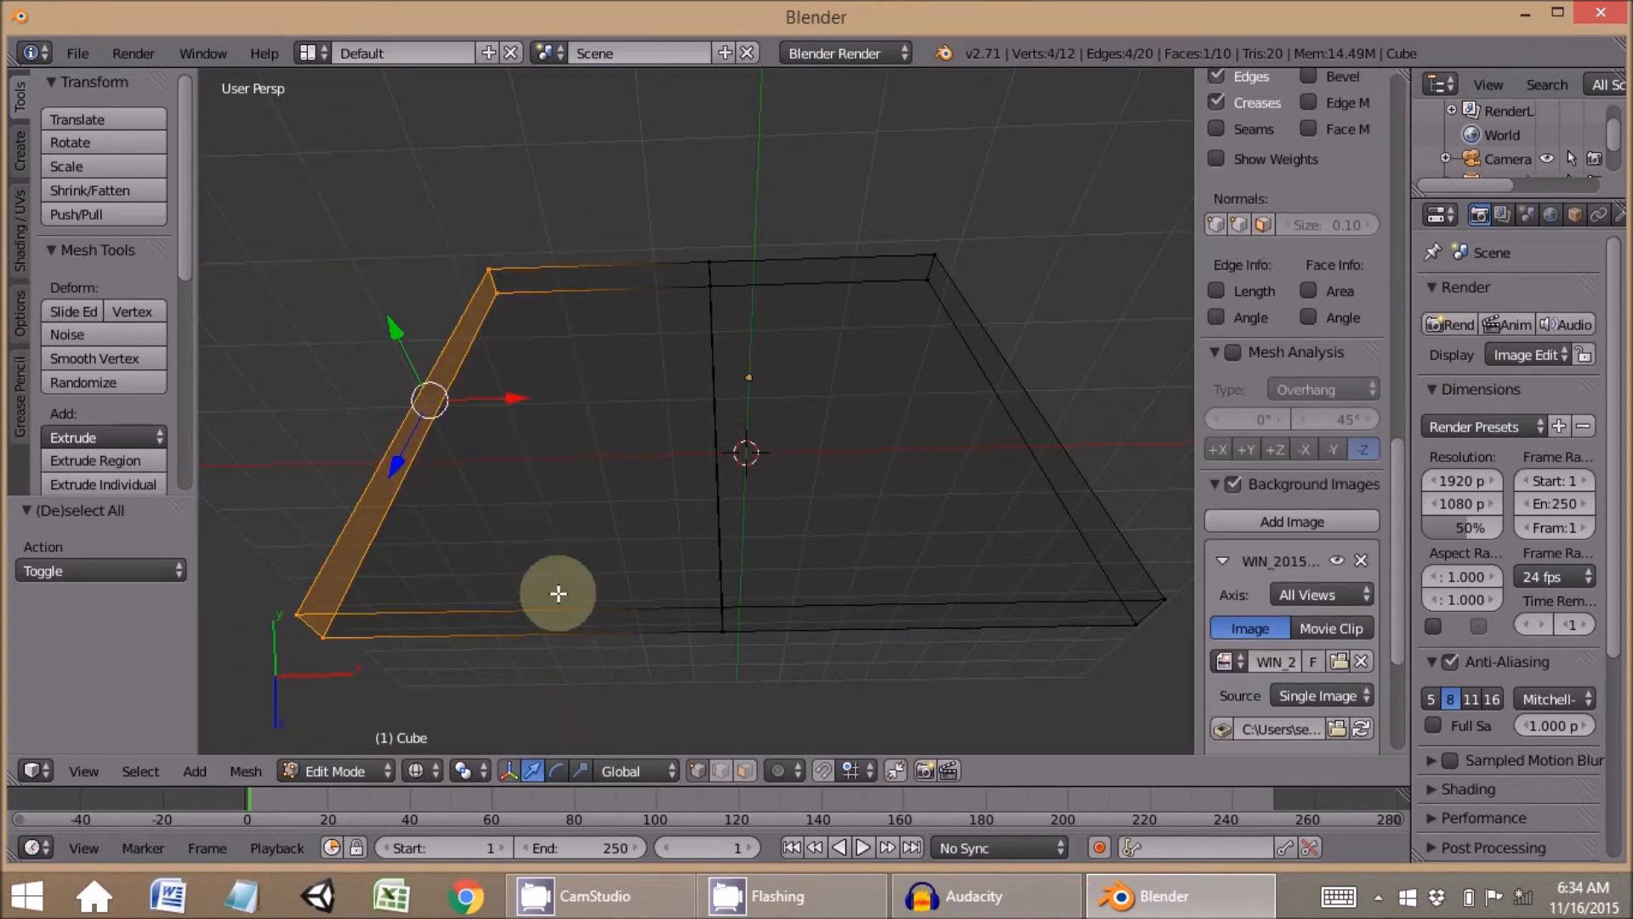
pyautogui.press('x')
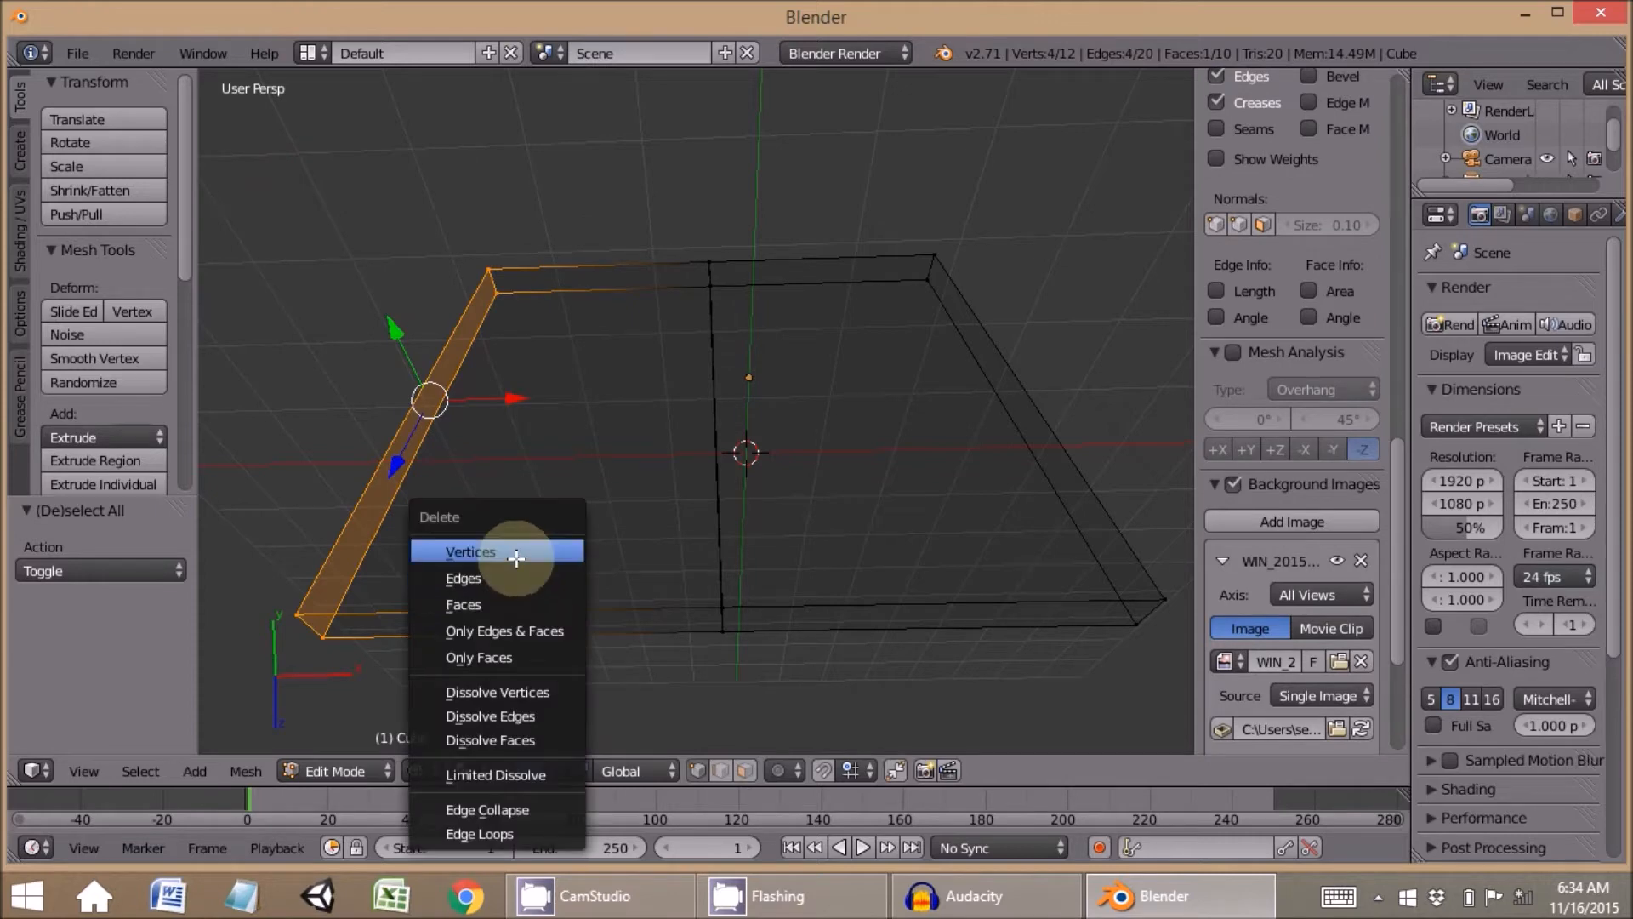
pyautogui.click(519, 553)
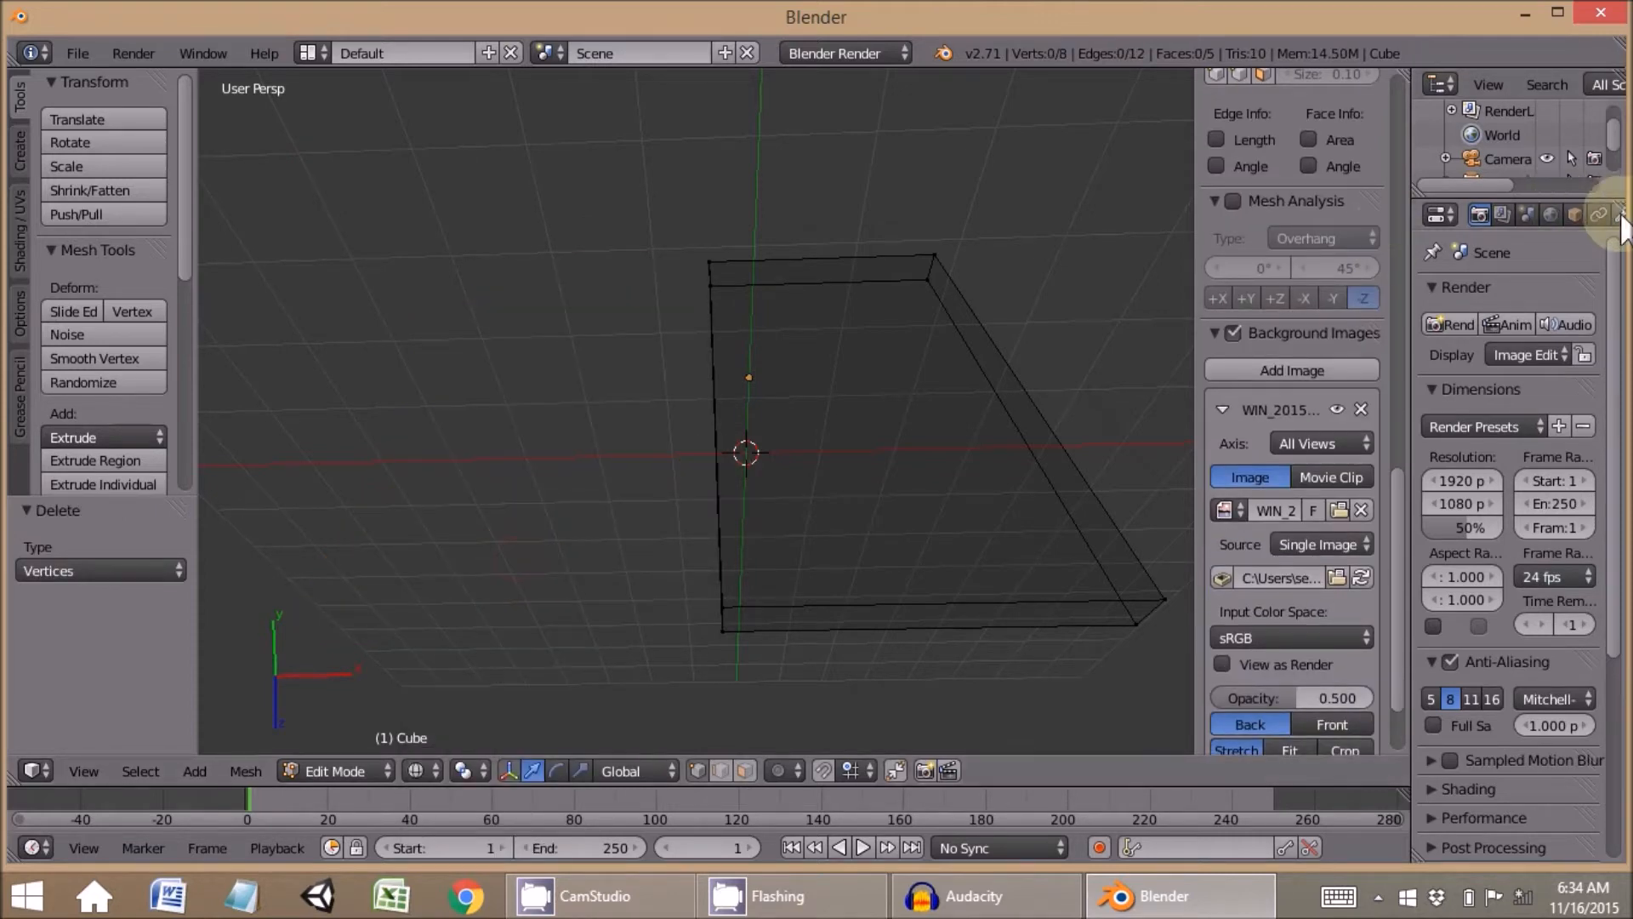
# Widen the properties area and add a Mirror modifier to the remaining half of the seat
pyautogui.click(1619, 216)
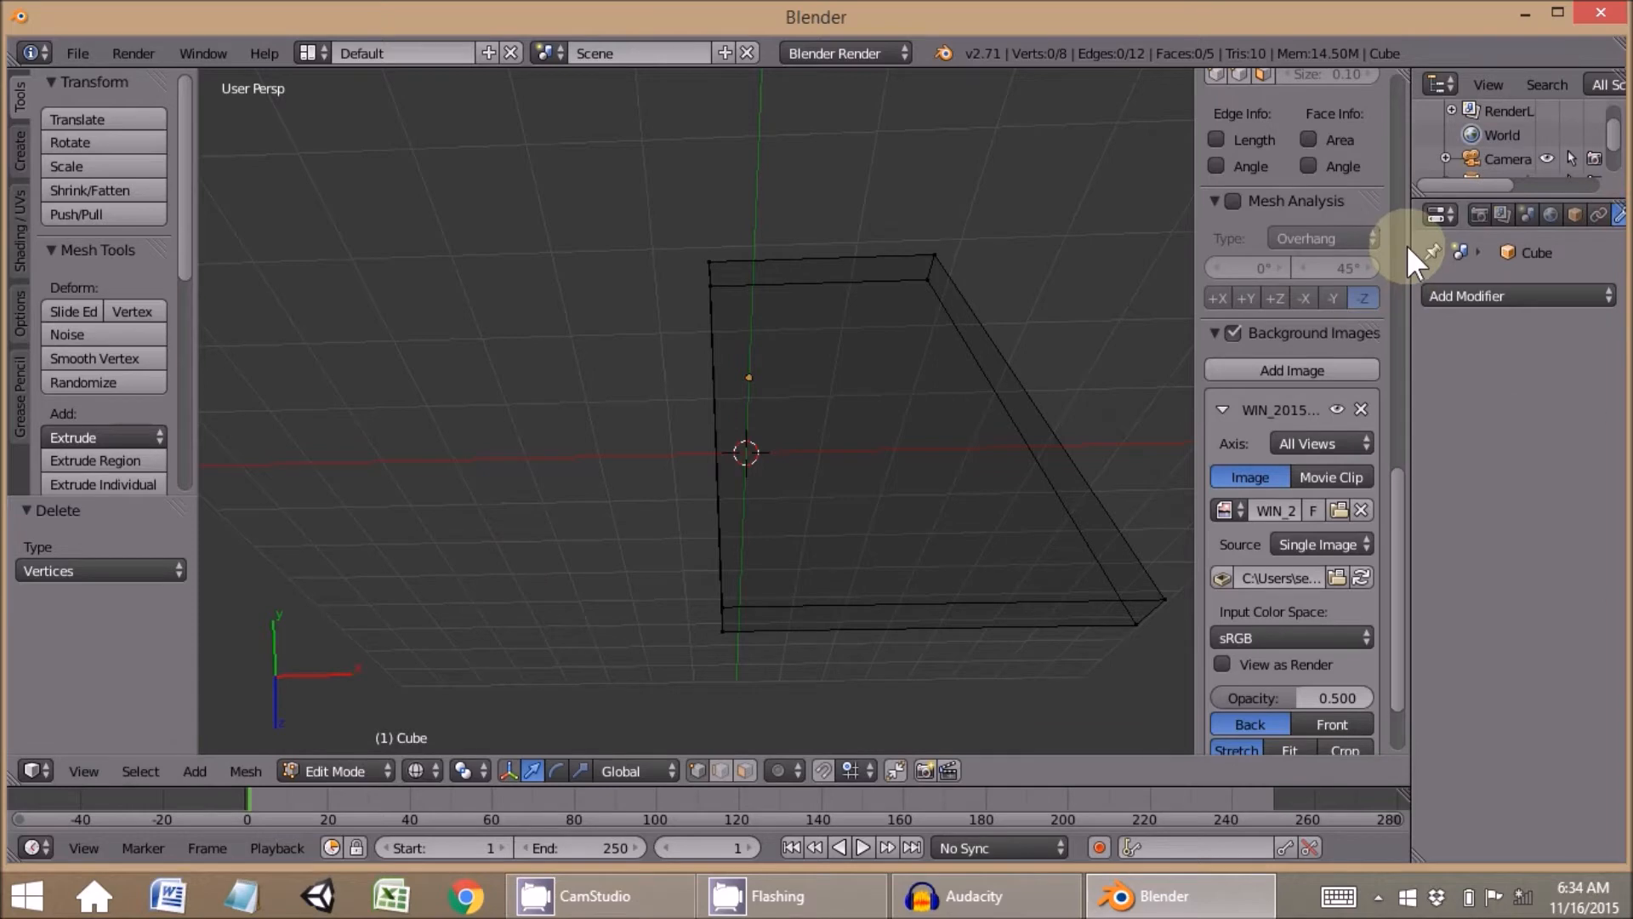
pyautogui.moveTo(1410, 244); pyautogui.dragTo(1281, 247)
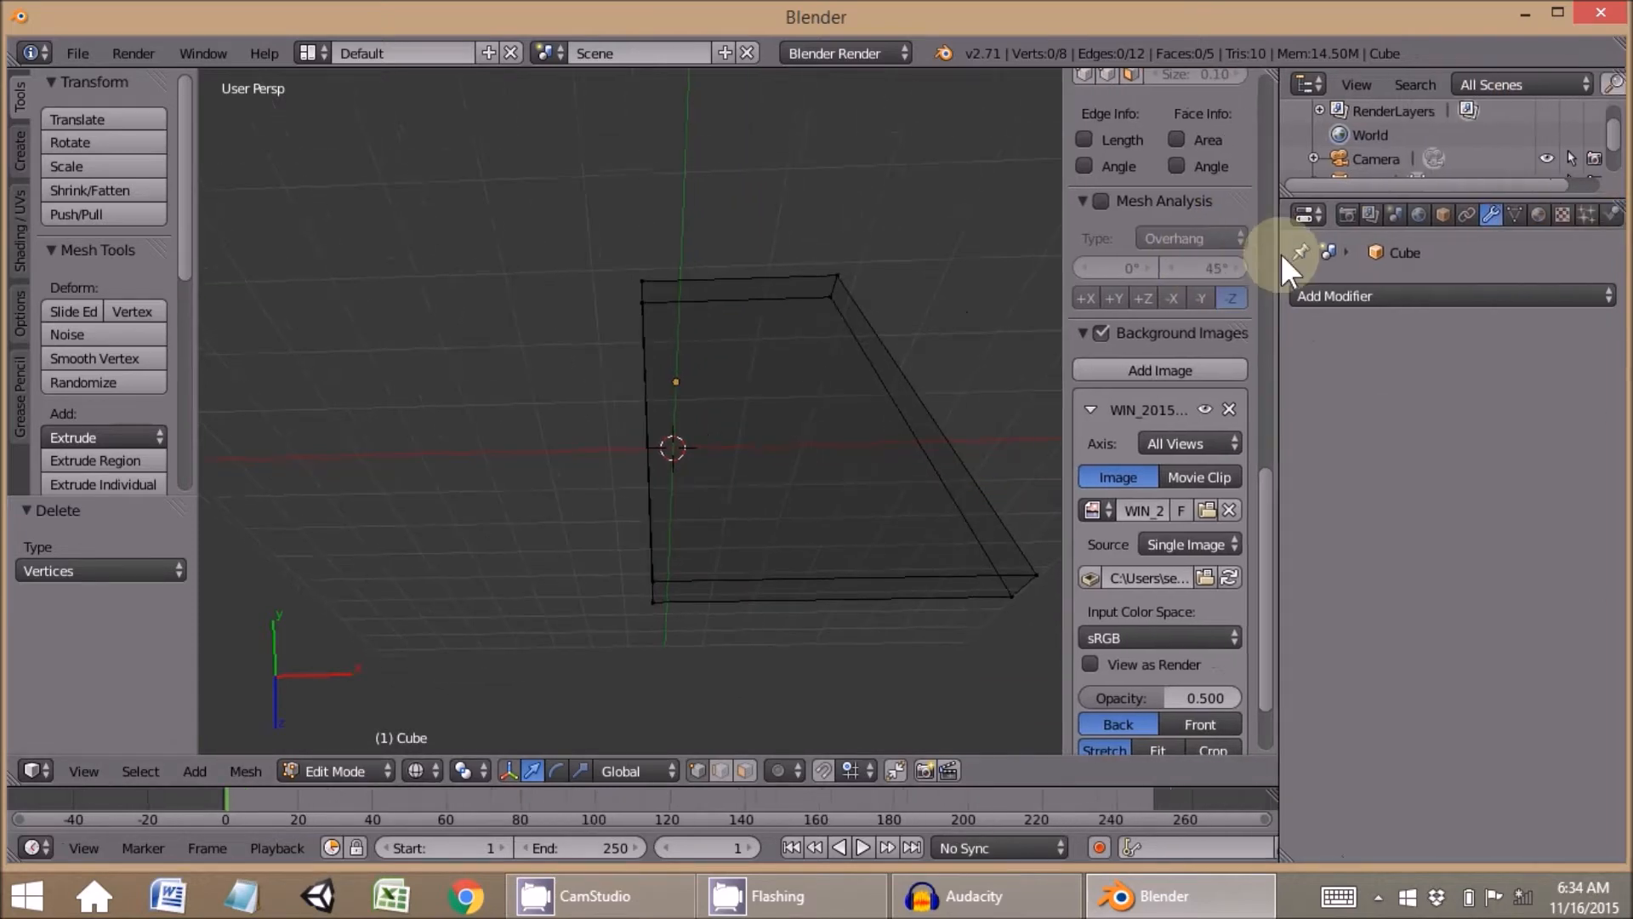
pyautogui.click(1355, 295)
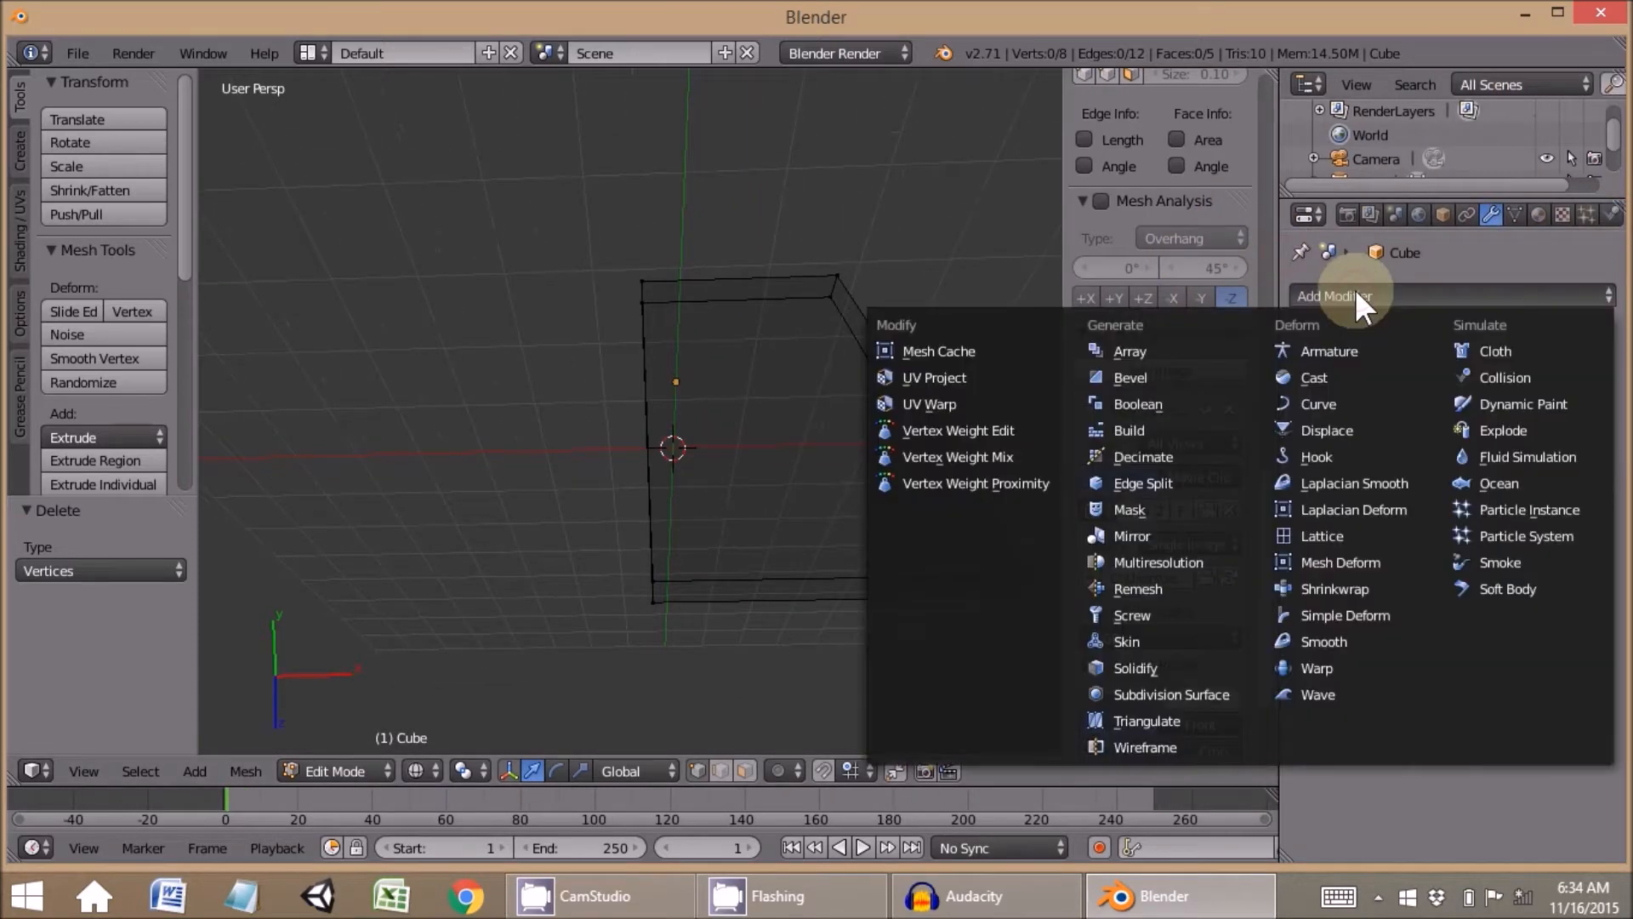
pyautogui.click(1154, 539)
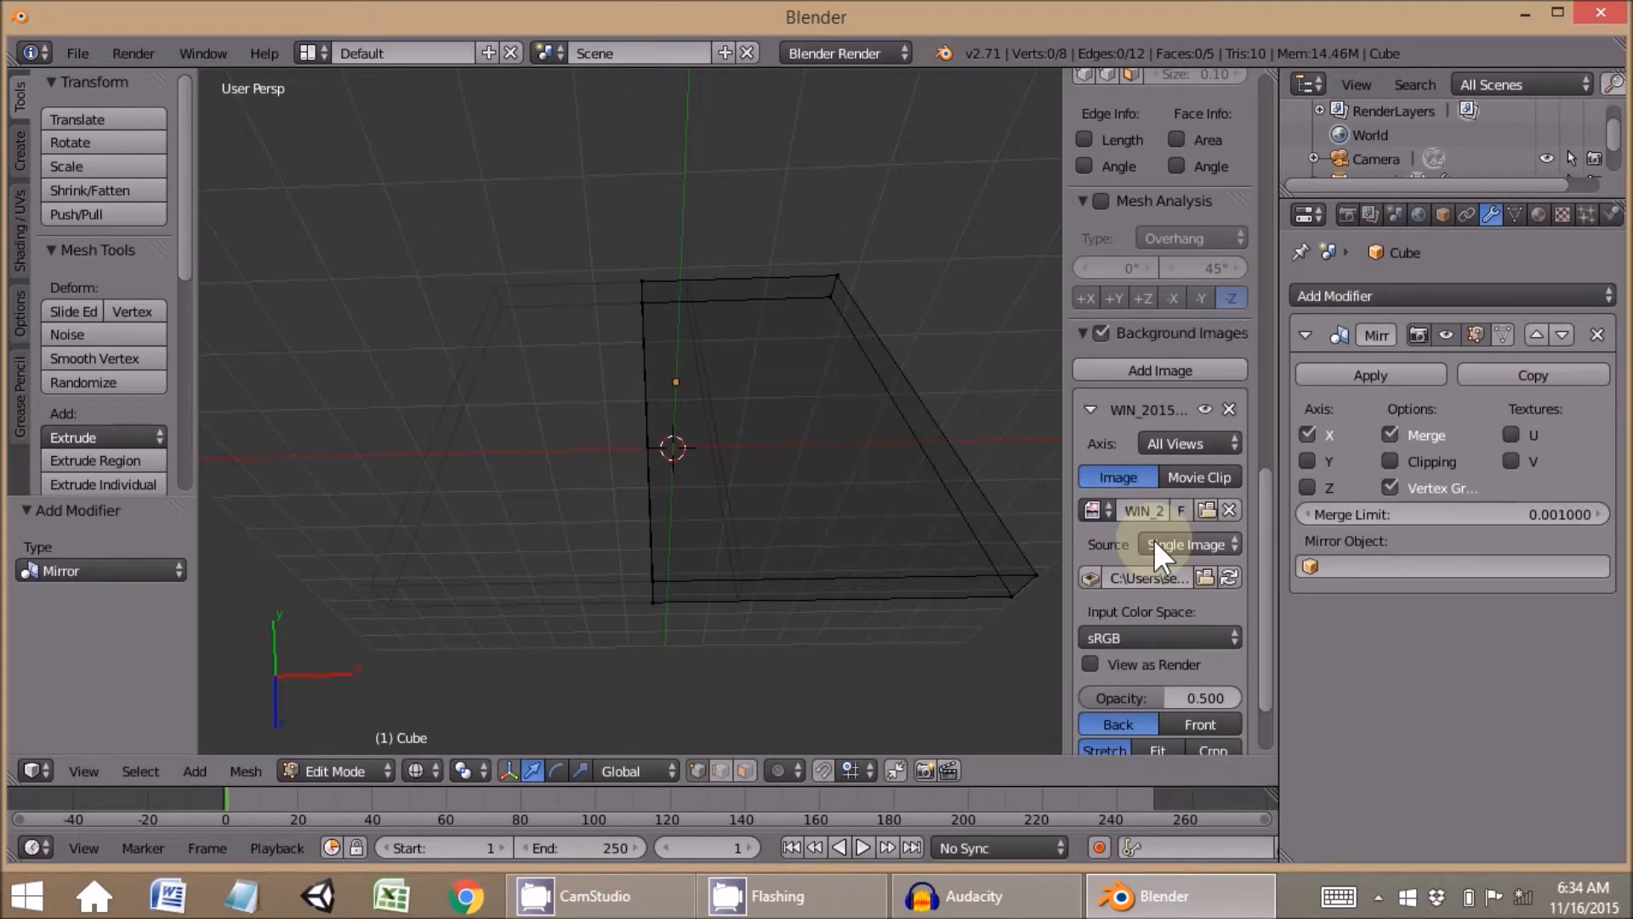
# Try mirroring the half seat about the Y and Z axes as well, and return to mirroring on X only
pyautogui.click(1307, 461)
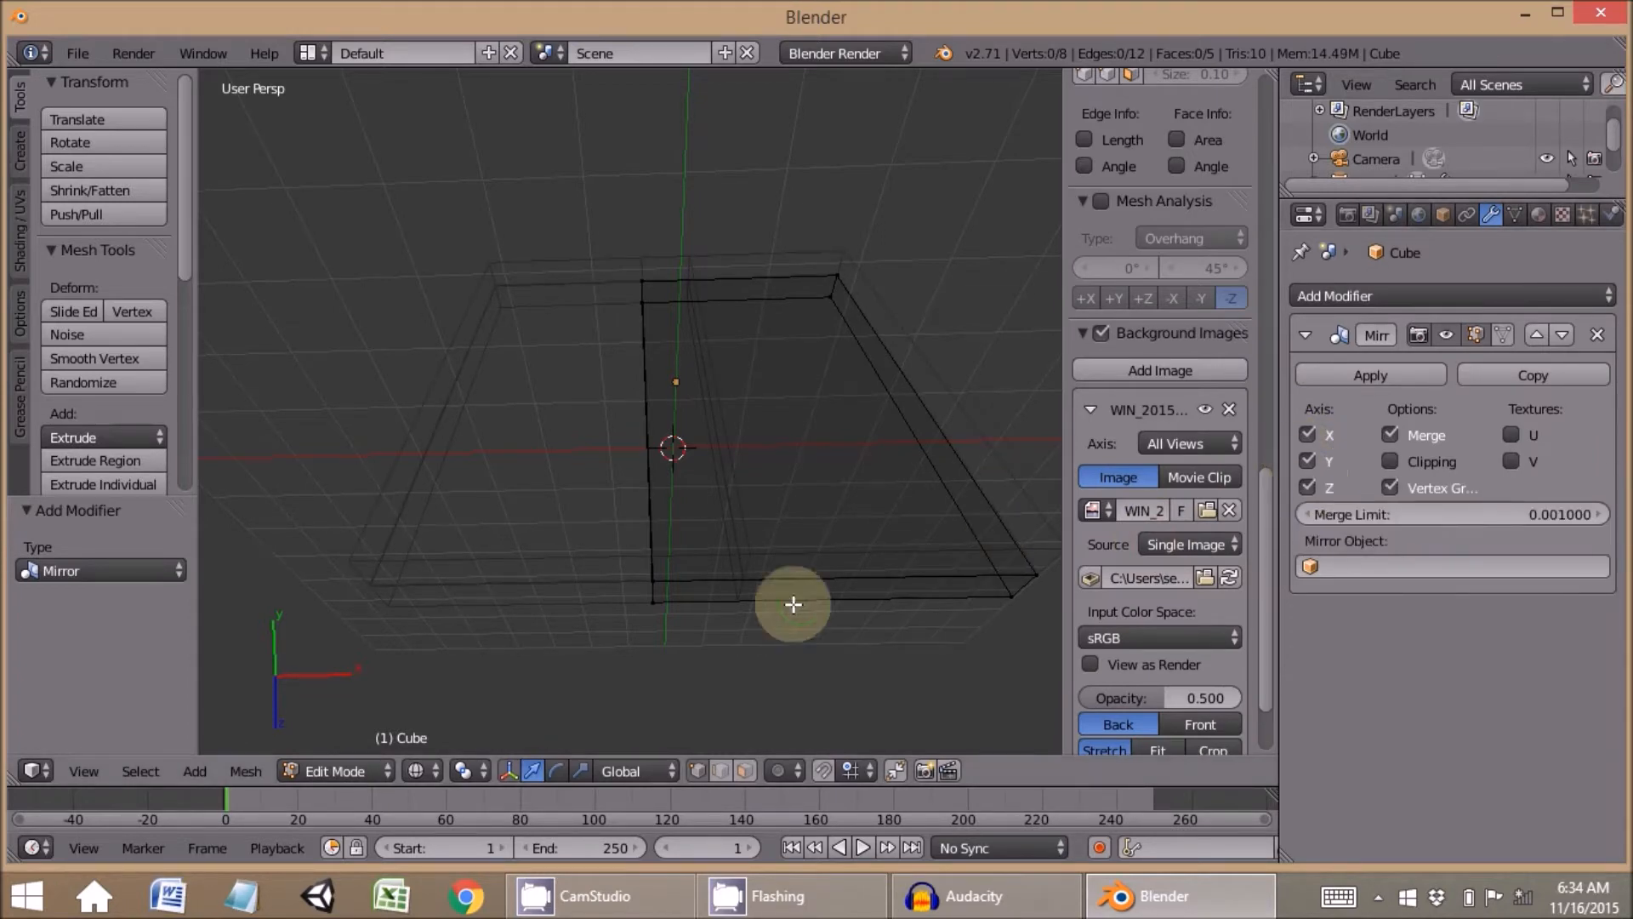
pyautogui.moveTo(791, 601)
pyautogui.mouseDown(button='middle')
pyautogui.moveTo(718, 602)
pyautogui.moveTo(804, 614)
pyautogui.mouseUp(button='middle')
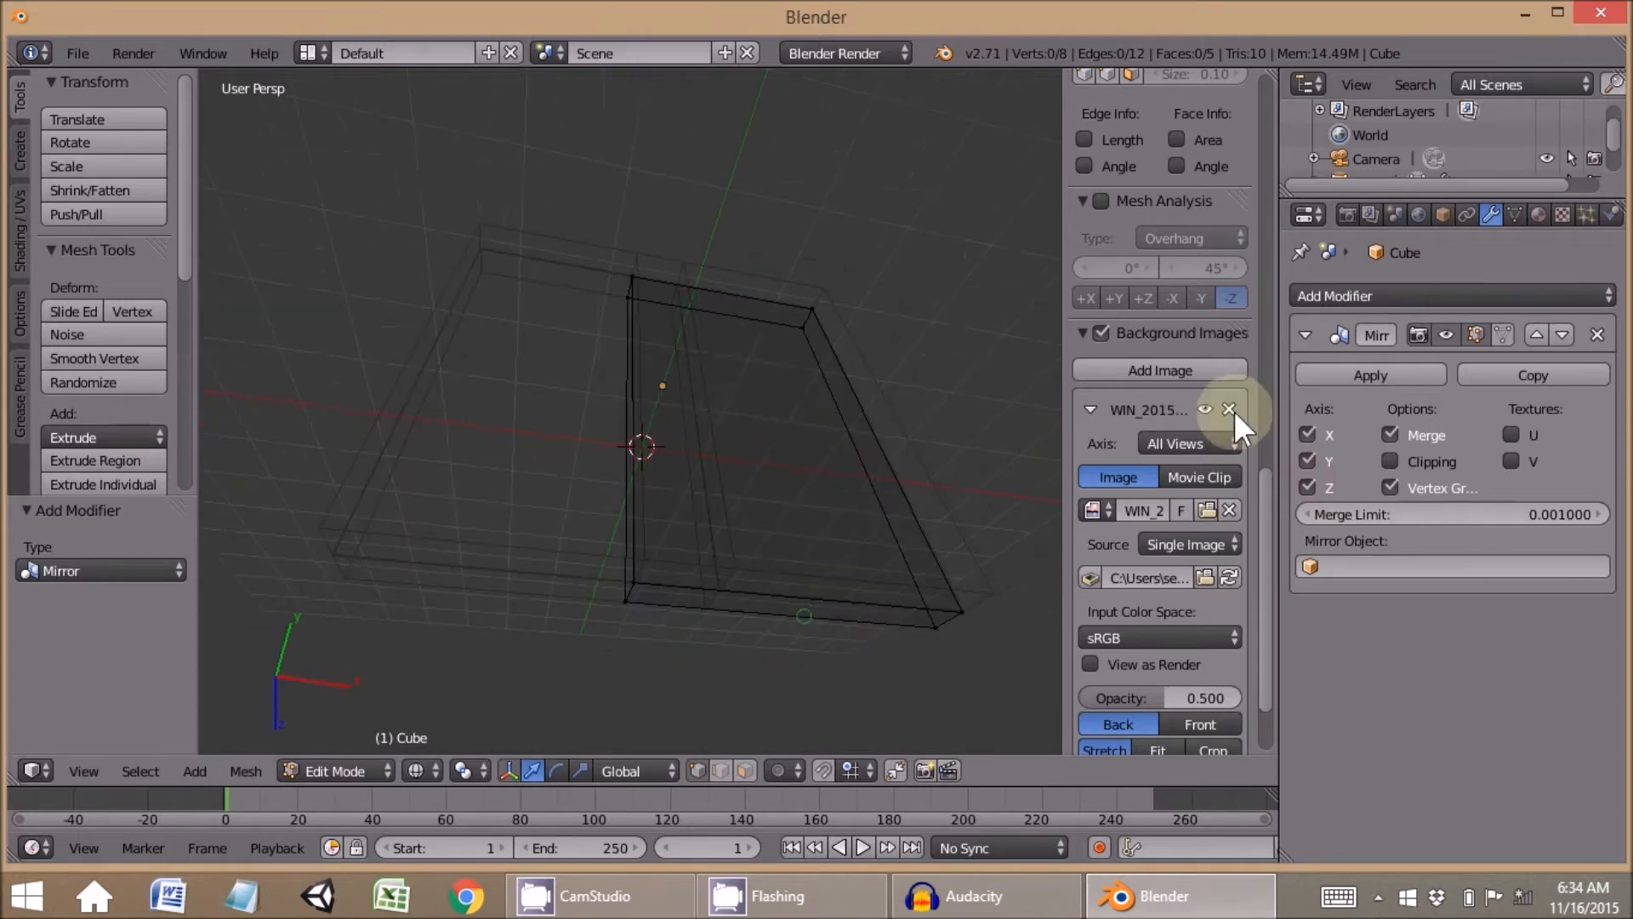
pyautogui.click(1308, 435)
pyautogui.moveTo(623, 402); pyautogui.dragTo(590, 405, button='middle')
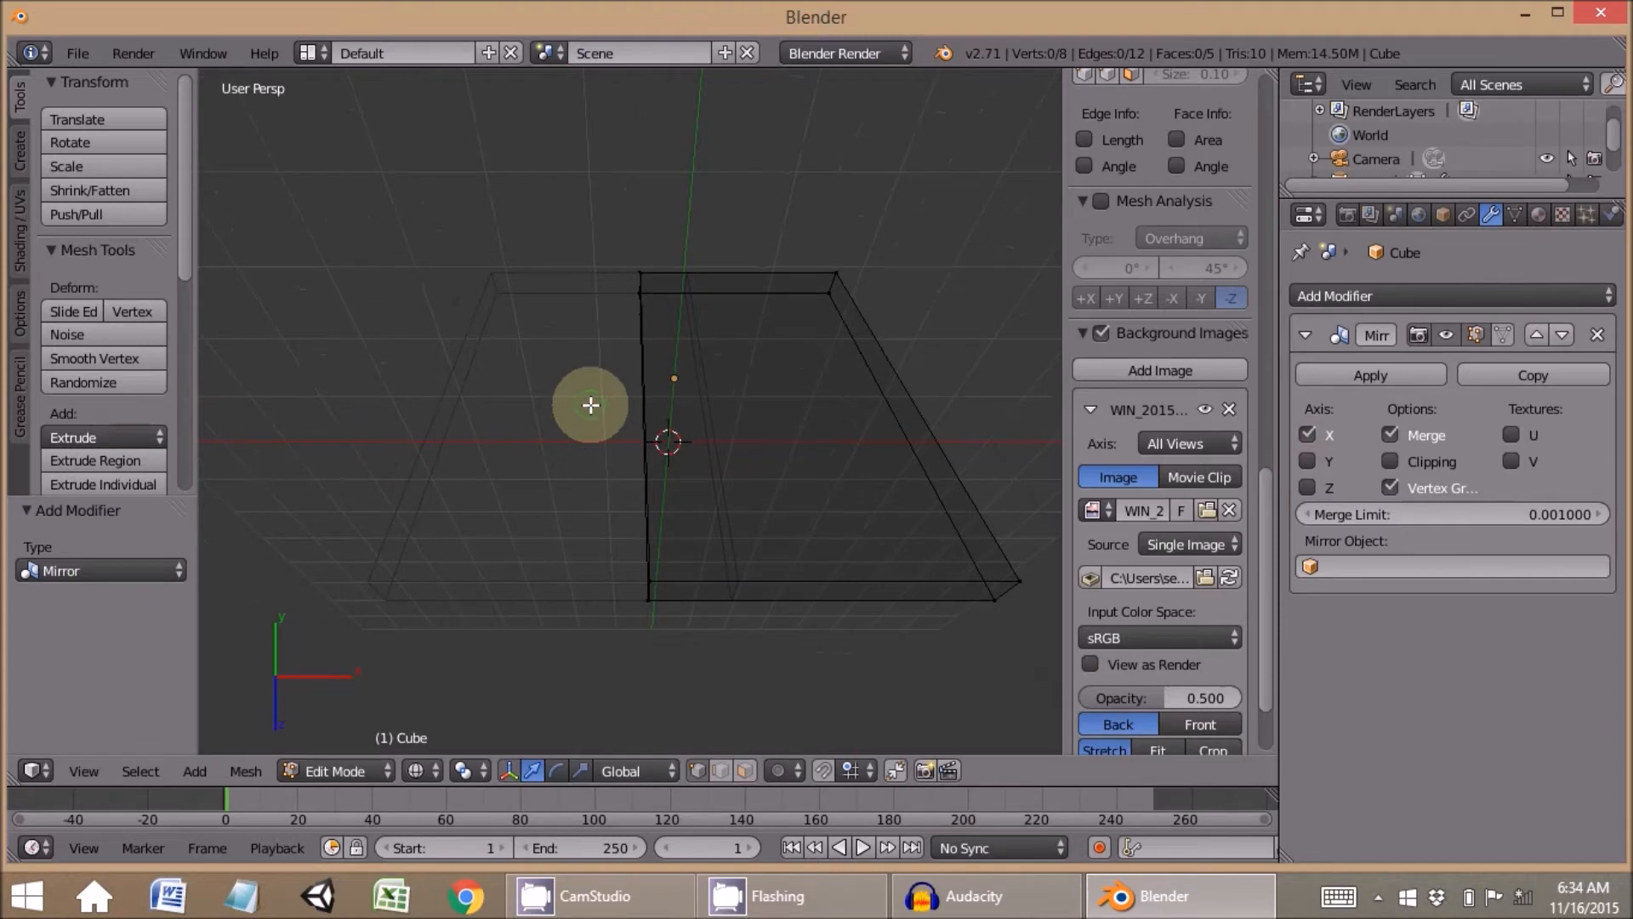
# Select the whole half seat, move it about 0.437 along X to meet its mirrored copy, and switch to solid shading
pyautogui.press('a')
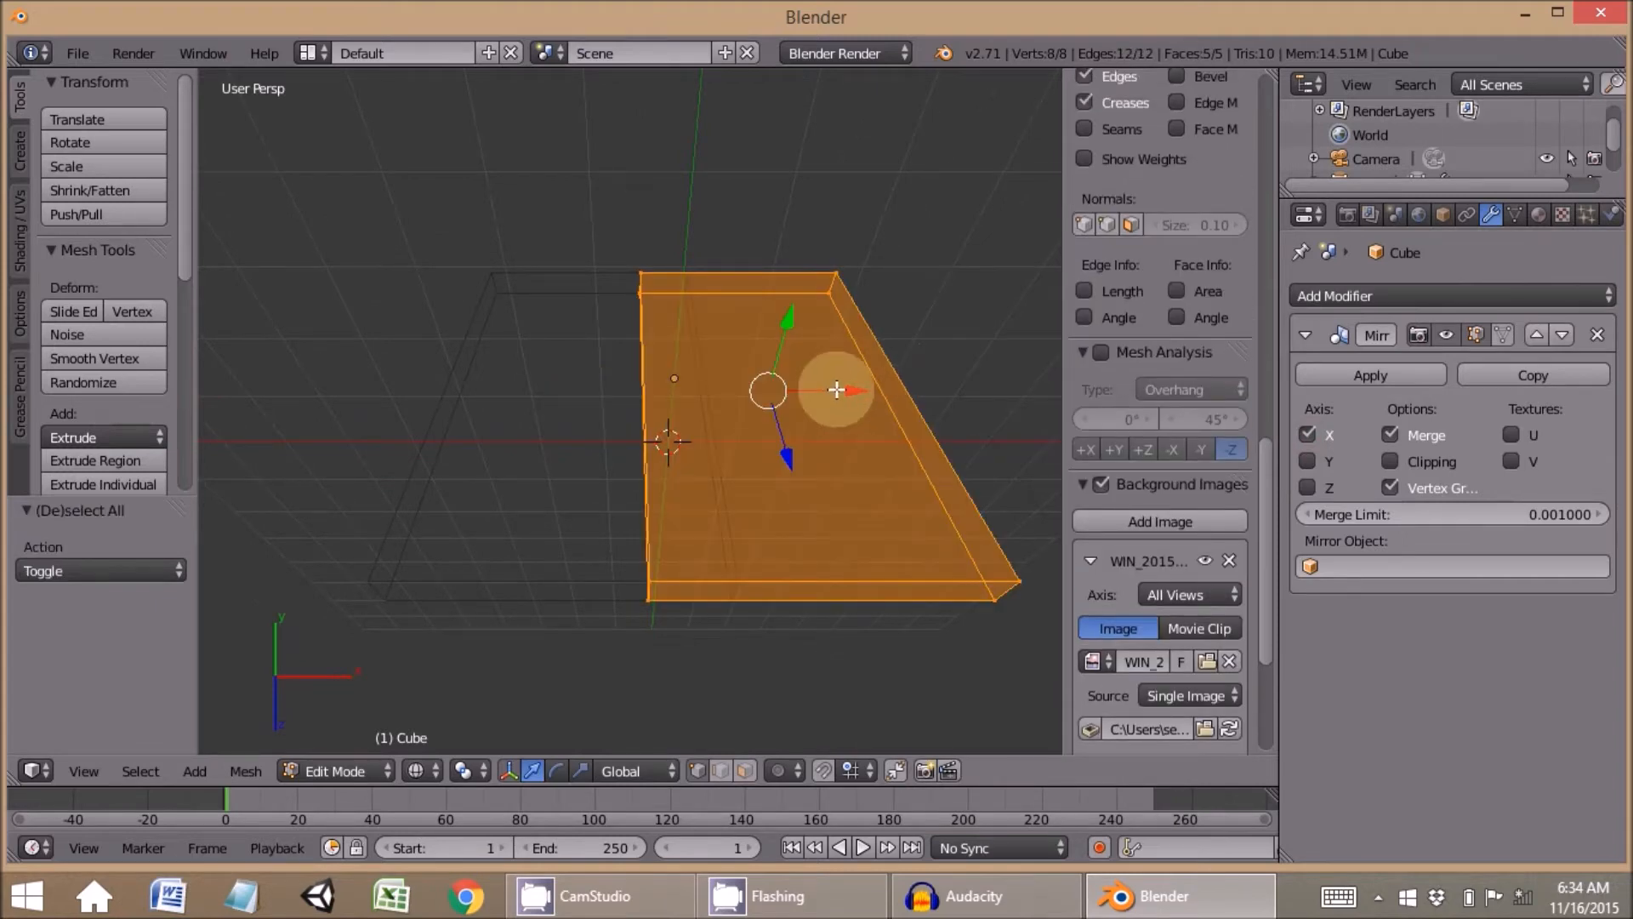
pyautogui.moveTo(850, 387); pyautogui.dragTo(863, 386)
pyautogui.scroll(2, 717, 585)
pyautogui.keyDown('shift'); pyautogui.moveTo(718, 585); pyautogui.dragTo(656, 315, button='middle'); pyautogui.keyUp('shift')
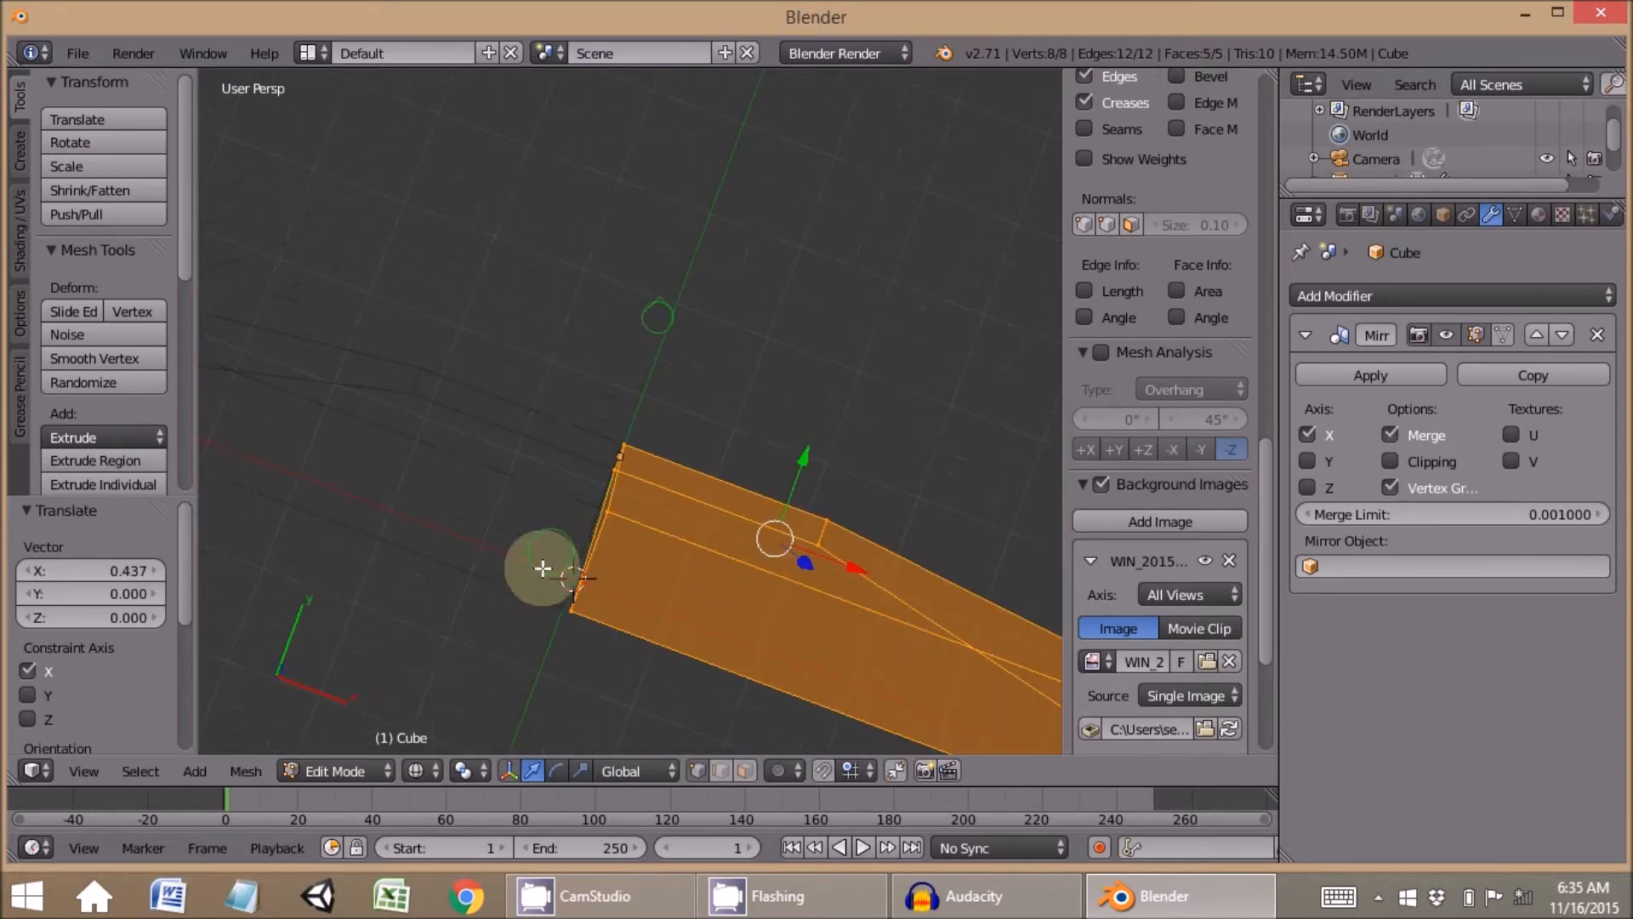
pyautogui.moveTo(544, 570); pyautogui.dragTo(496, 627, button='middle')
pyautogui.press('z')
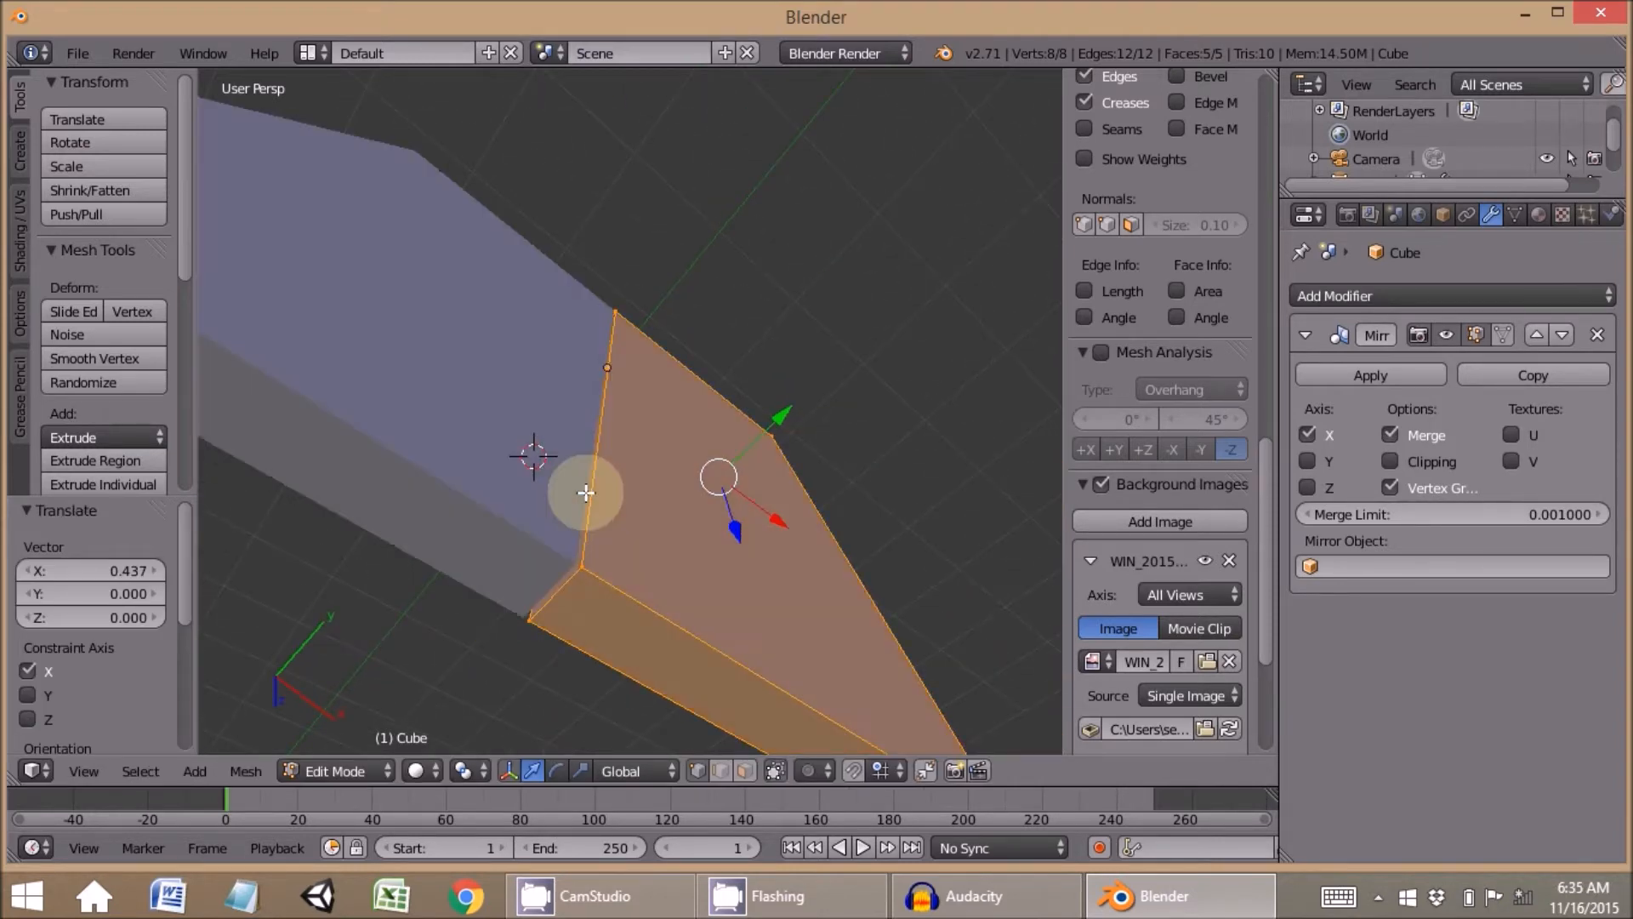
pyautogui.moveTo(590, 474); pyautogui.dragTo(452, 638, button='middle')
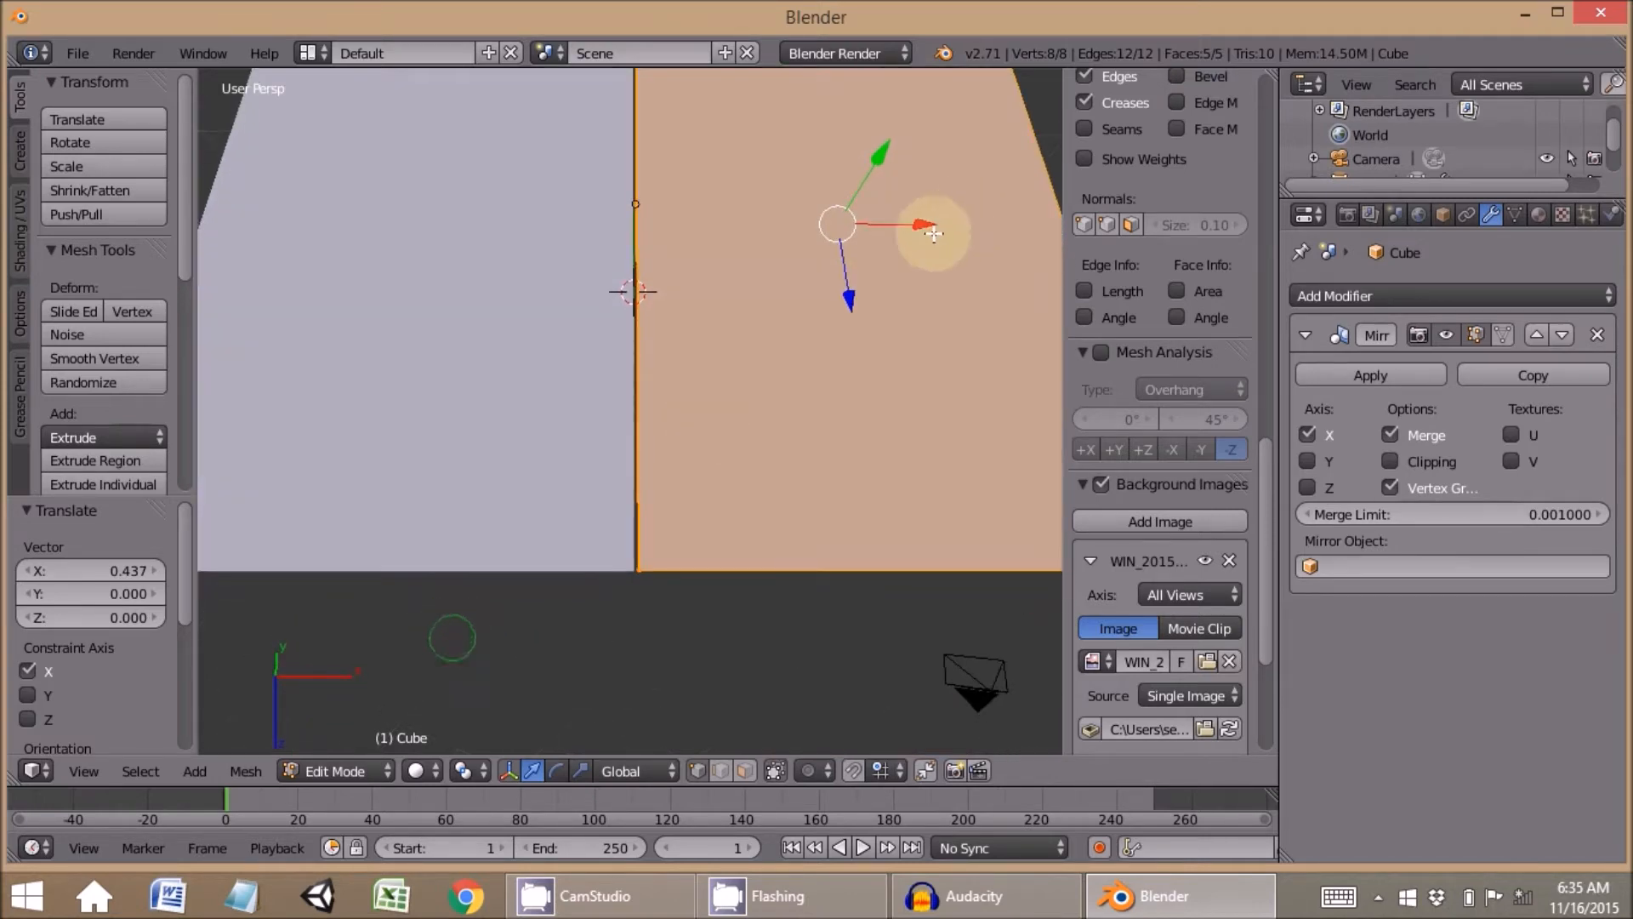
# Nudge the half seat about -0.011 along X to close the seam with its mirrored copy
pyautogui.moveTo(932, 228); pyautogui.dragTo(928, 230)
pyautogui.scroll(3, 711, 416)
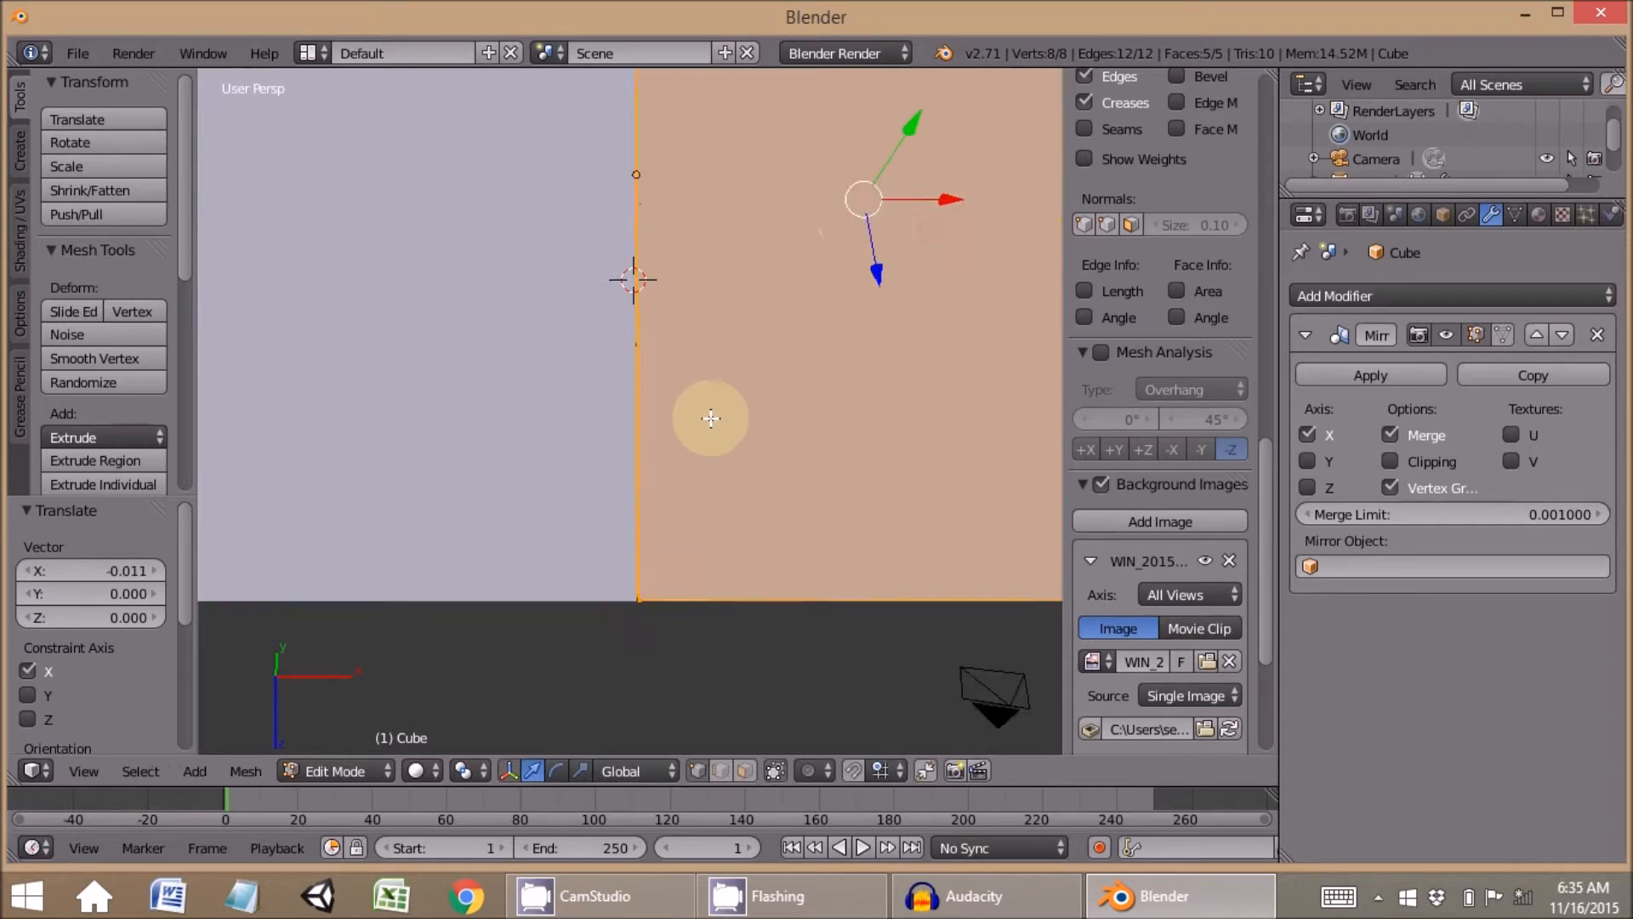
pyautogui.keyDown('shift'); pyautogui.moveTo(605, 589); pyautogui.dragTo(643, 339, button='middle'); pyautogui.keyUp('shift')
pyautogui.scroll(3, 643, 339)
pyautogui.keyDown('shift'); pyautogui.moveTo(632, 690); pyautogui.dragTo(564, 310, button='middle'); pyautogui.keyUp('shift')
pyautogui.scroll(1, 564, 310)
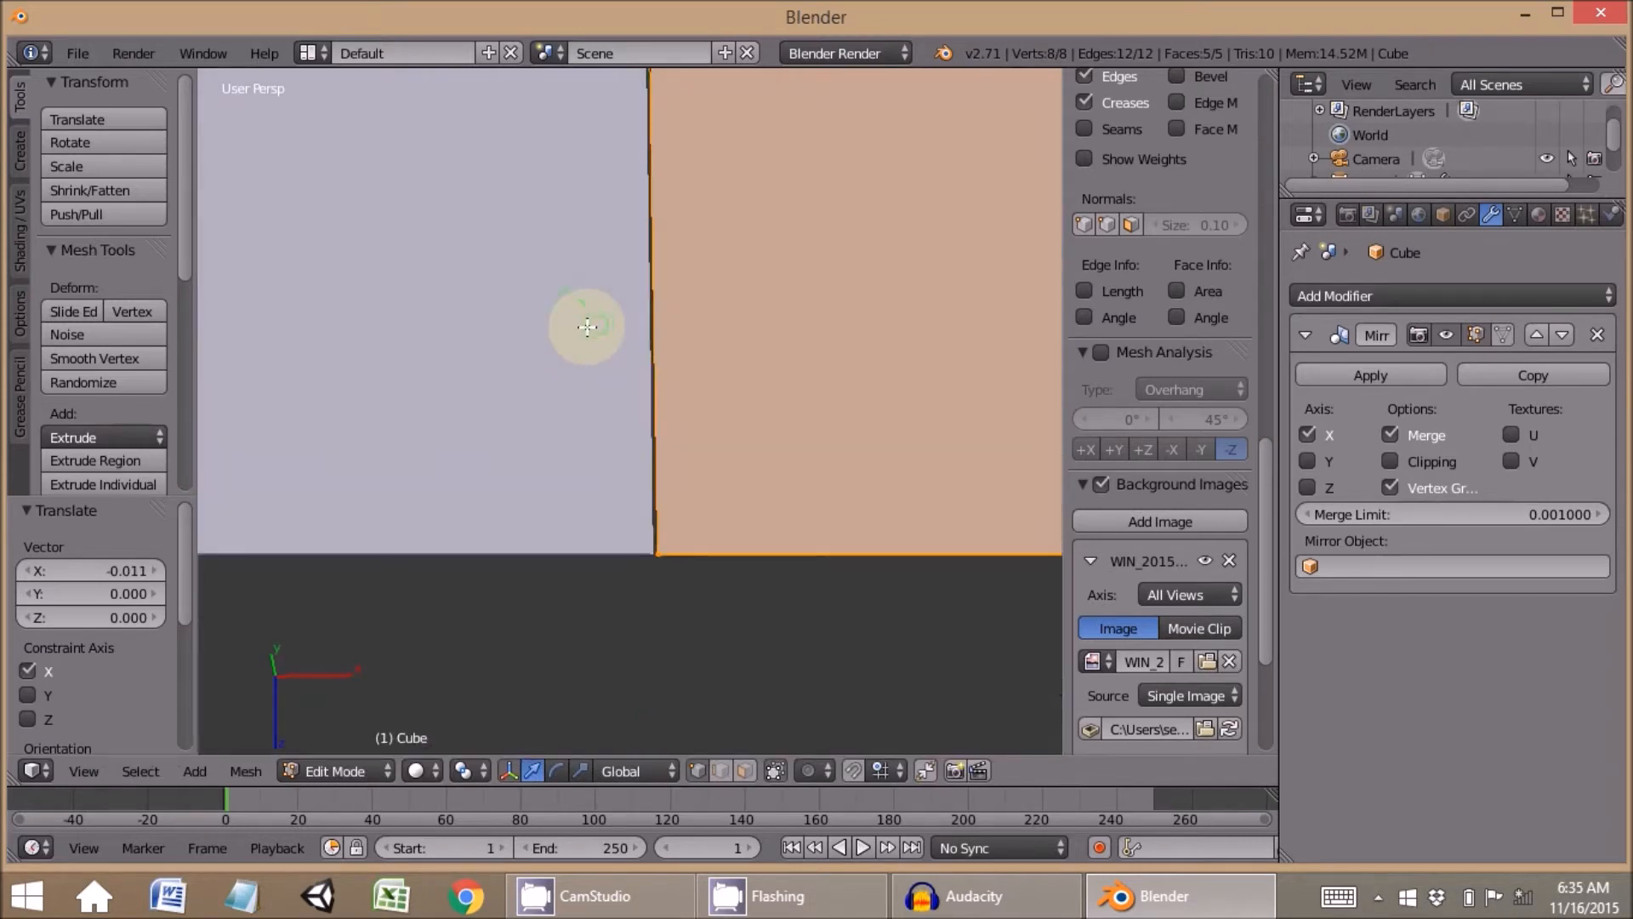
# Raise the Mirror modifier's Merge Limit to 0.0155 so the seam vertices join
pyautogui.scroll(-1, 613, 346)
pyautogui.moveTo(1370, 507); pyautogui.dragTo(1545, 543)
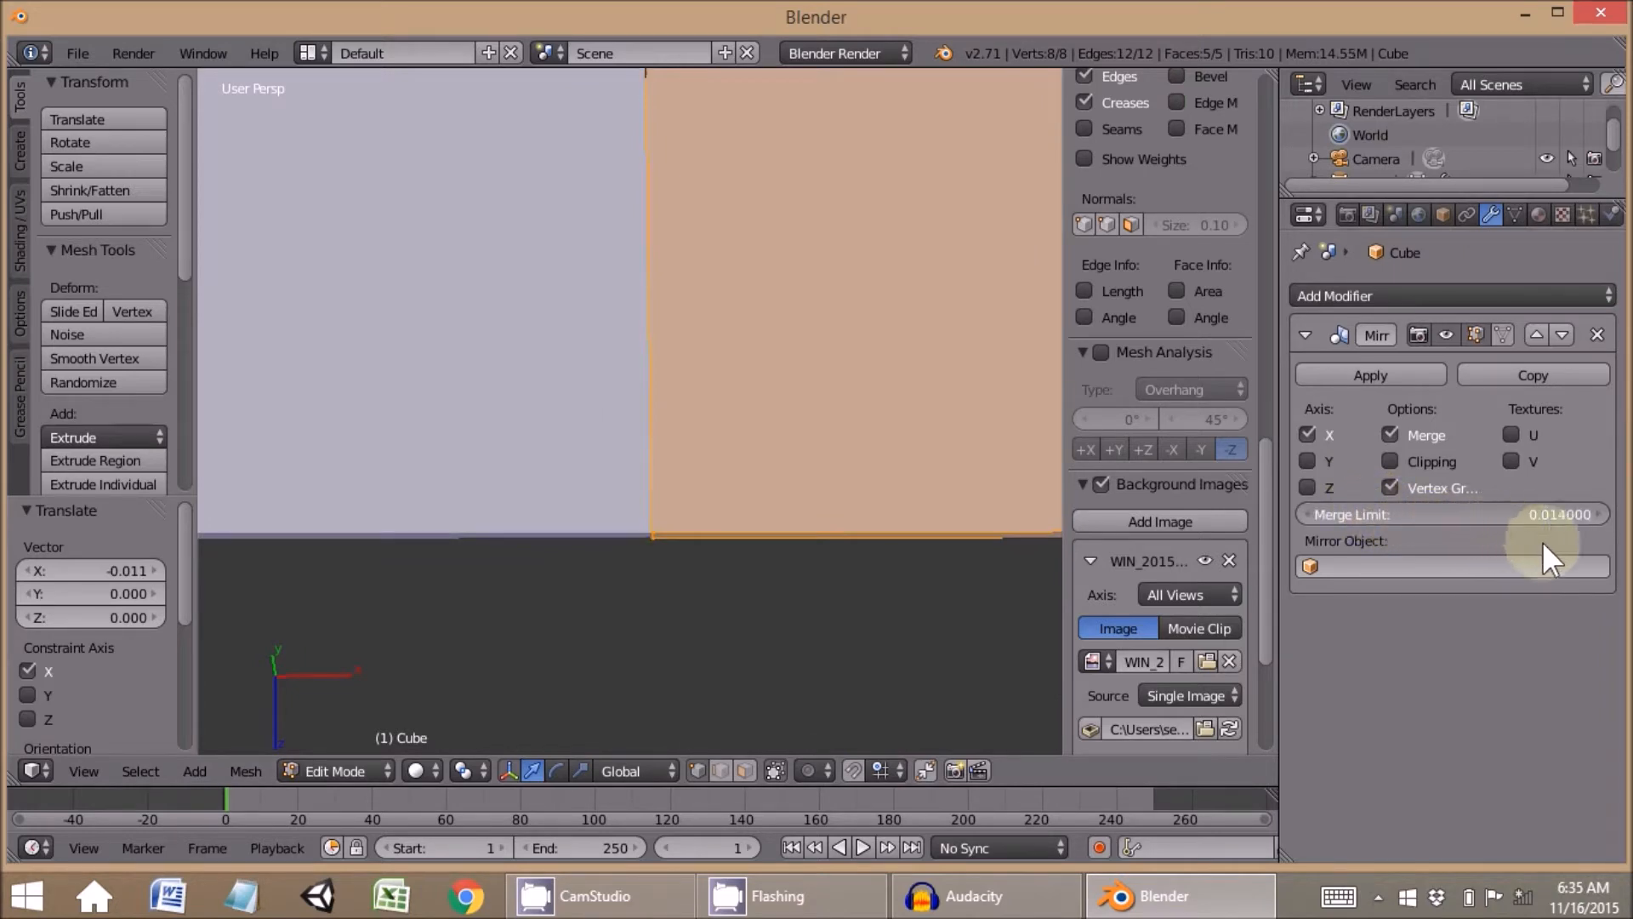
pyautogui.moveTo(609, 248); pyautogui.dragTo(621, 223, button='middle')
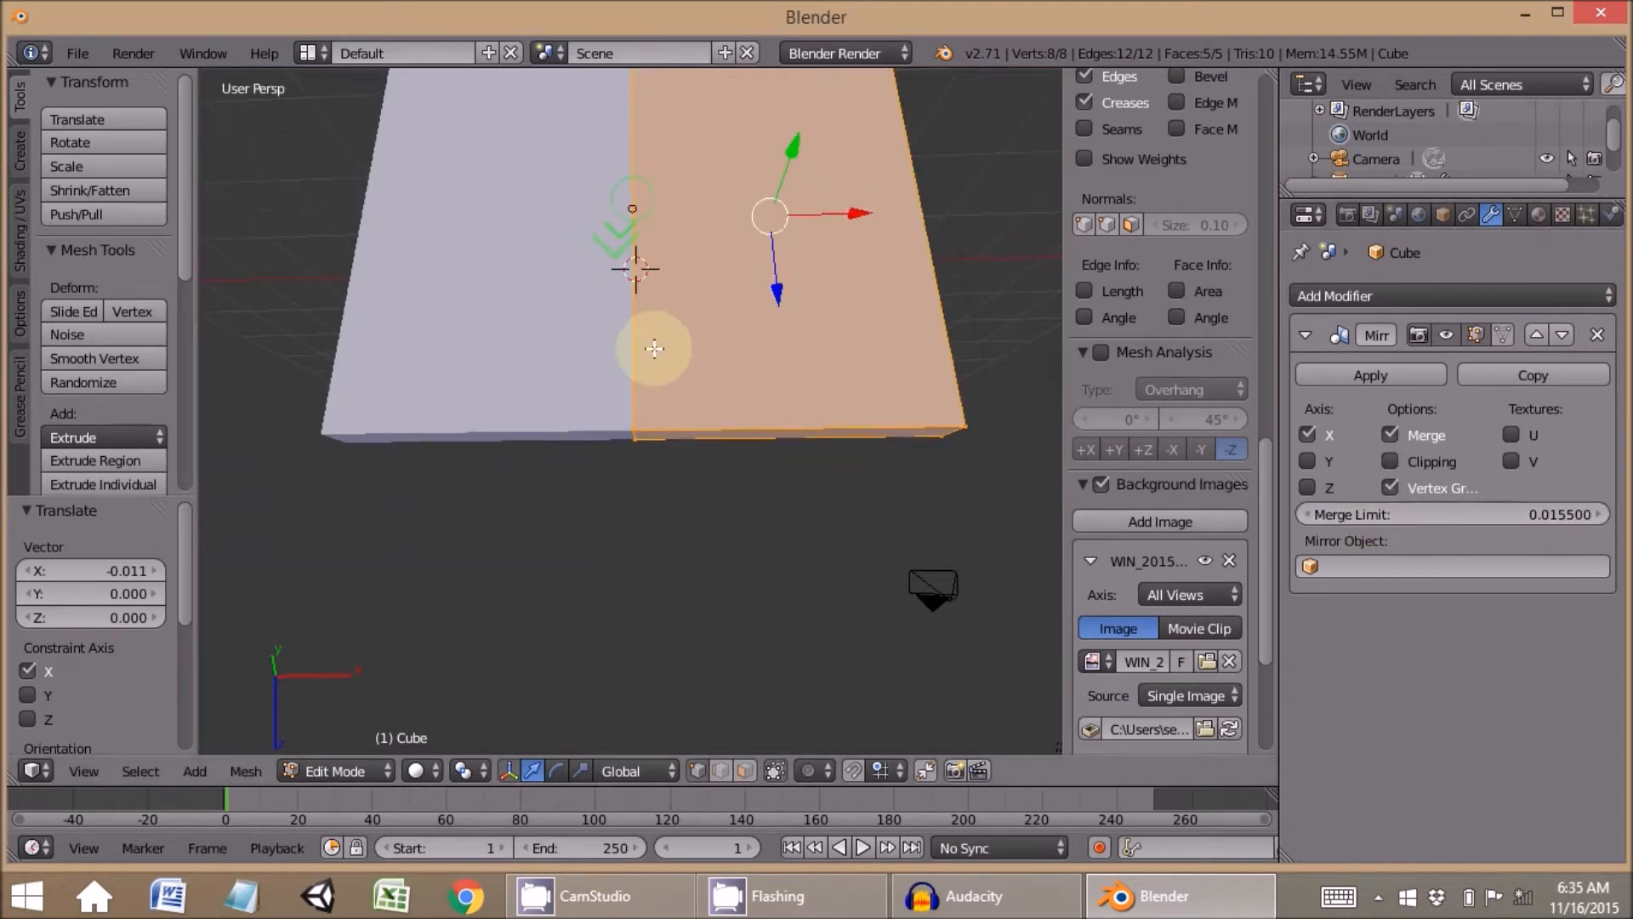
pyautogui.moveTo(656, 346); pyautogui.dragTo(663, 485, button='middle')
pyautogui.moveTo(660, 386); pyautogui.dragTo(674, 326, button='middle')
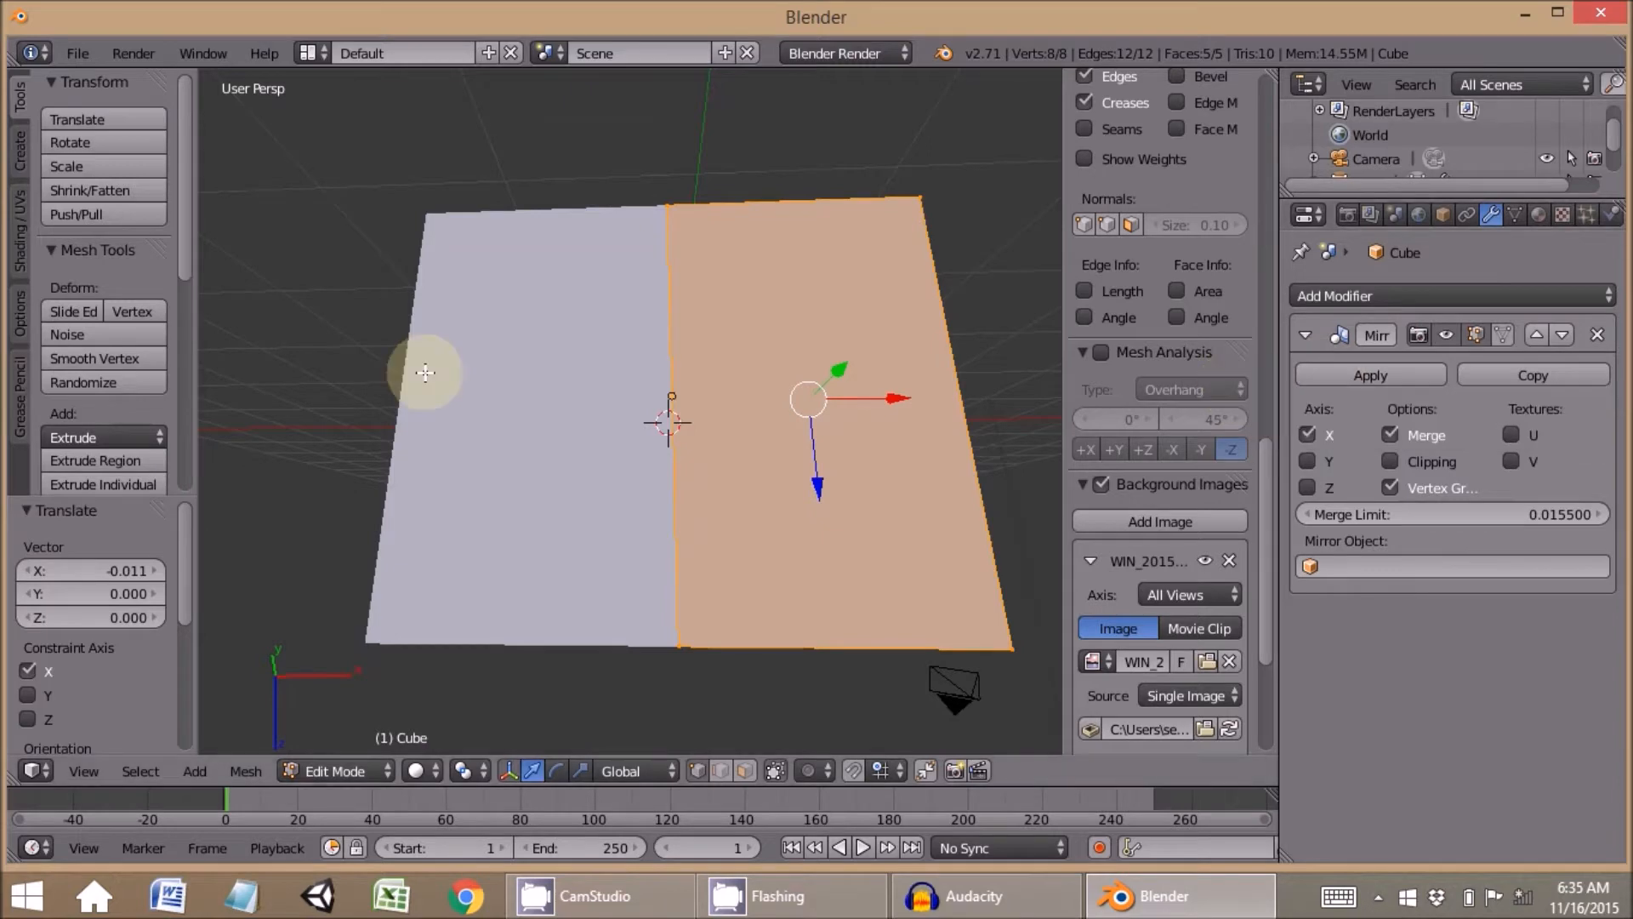
pyautogui.moveTo(441, 368); pyautogui.dragTo(318, 387, button='middle')
pyautogui.moveTo(430, 484); pyautogui.dragTo(273, 390, button='middle')
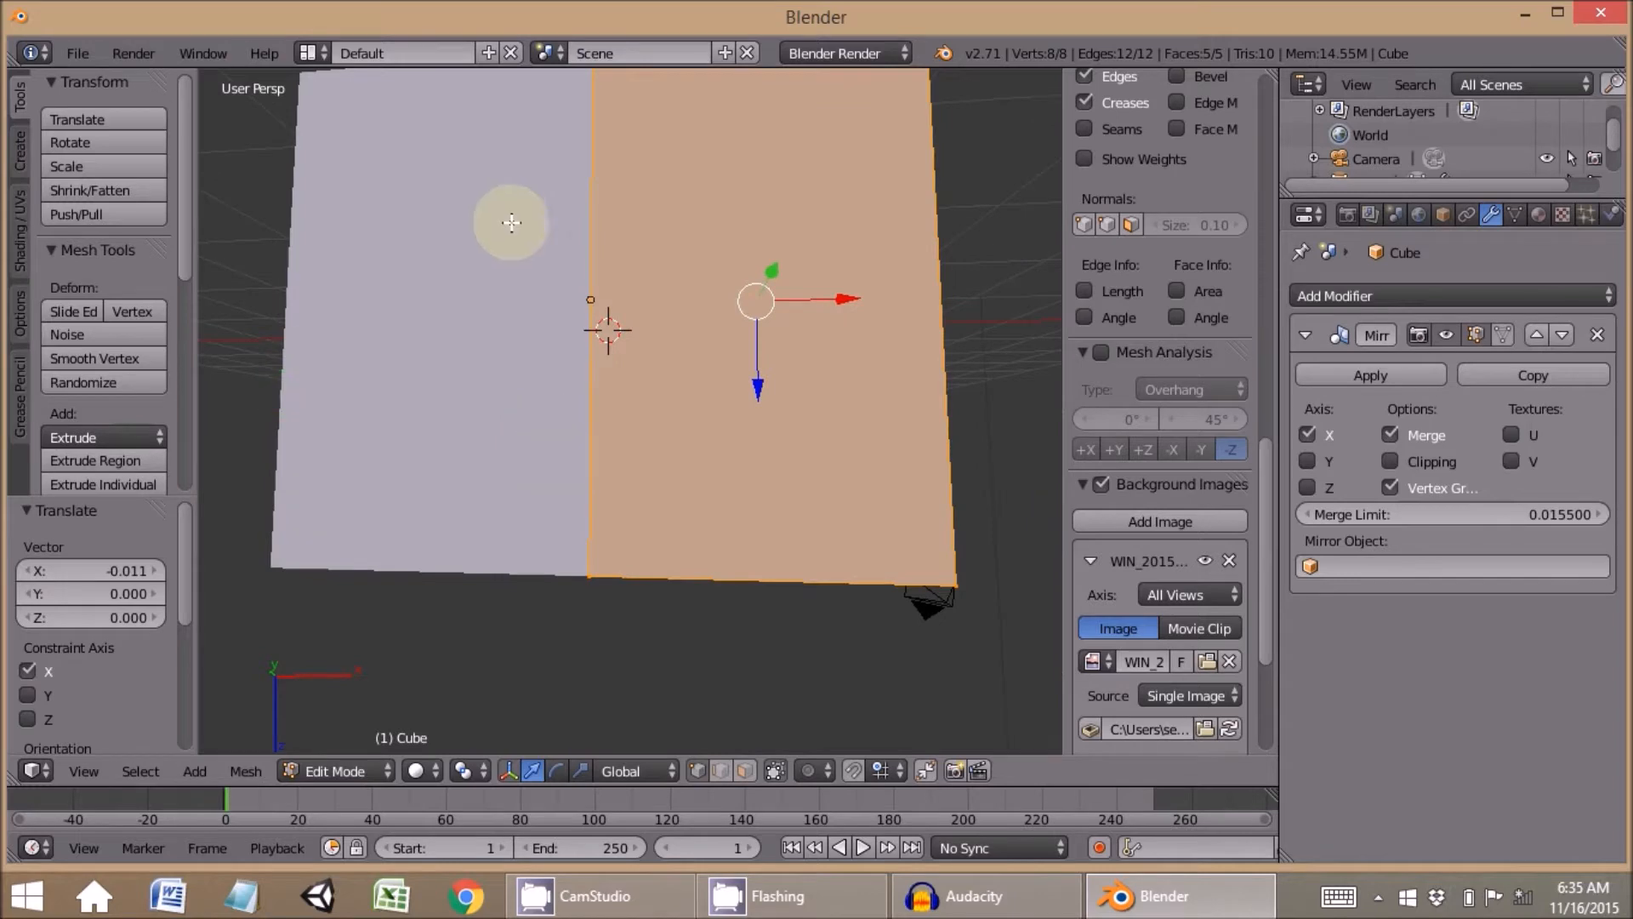
# Deselect everything and add two loop cuts across the half seat, both slid toward its outer end
pyautogui.keyDown('shift'); pyautogui.moveTo(528, 237); pyautogui.dragTo(528, 408, button='middle'); pyautogui.keyUp('shift')
pyautogui.press('a')
pyautogui.moveTo(771, 384); pyautogui.dragTo(628, 464, button='middle')
pyautogui.hotkey('ctrl', 'r')
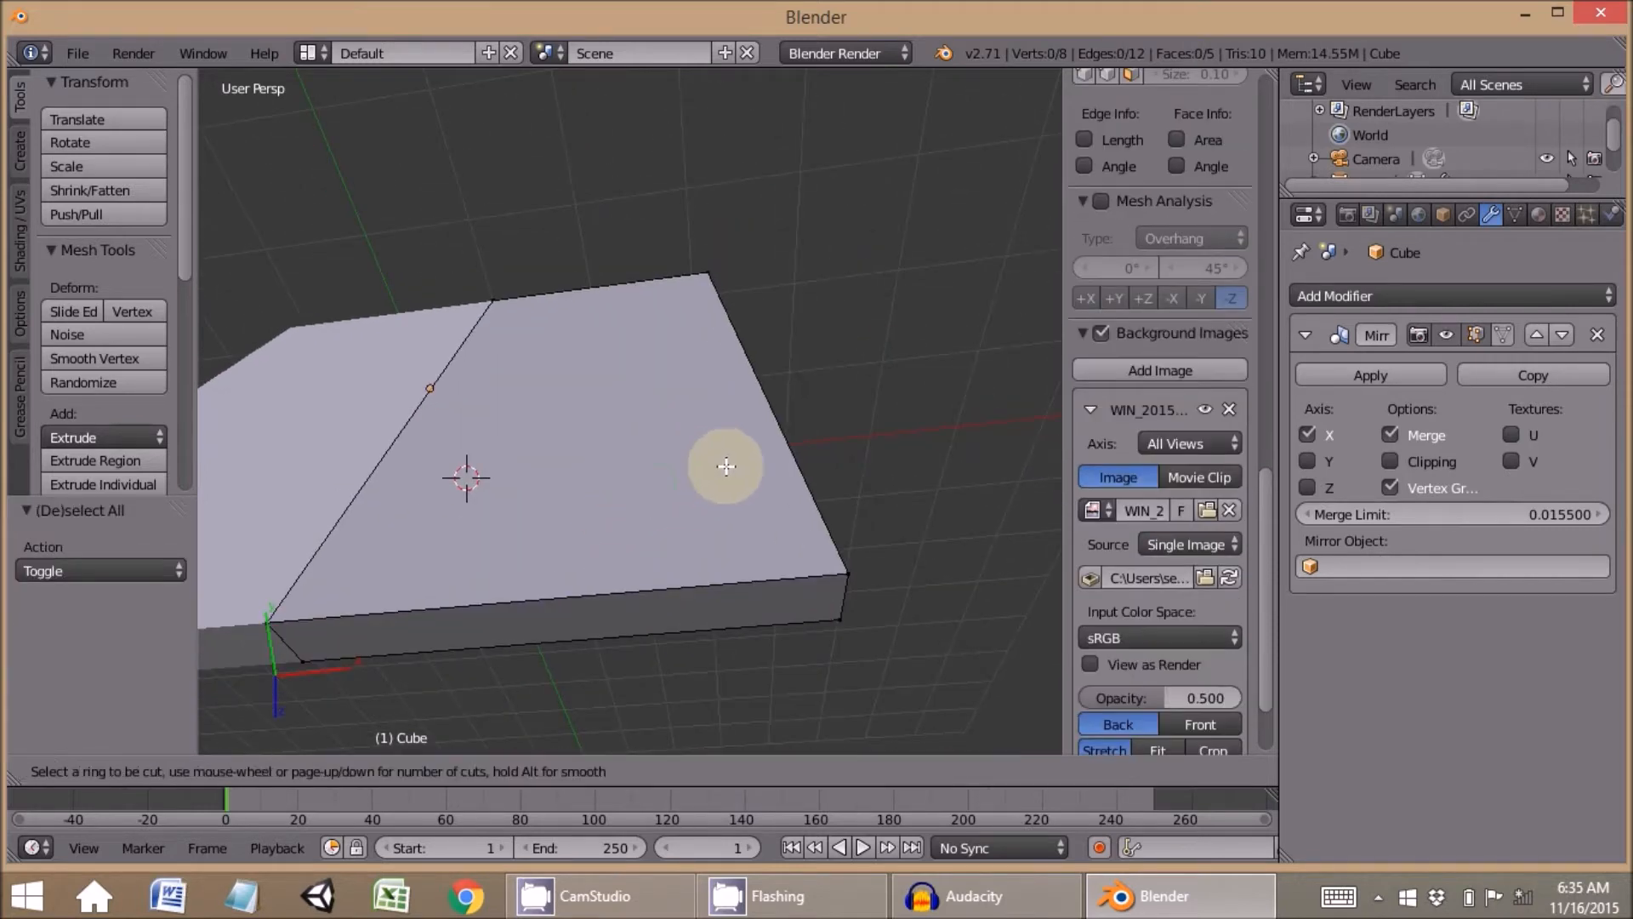
pyautogui.click(749, 598)
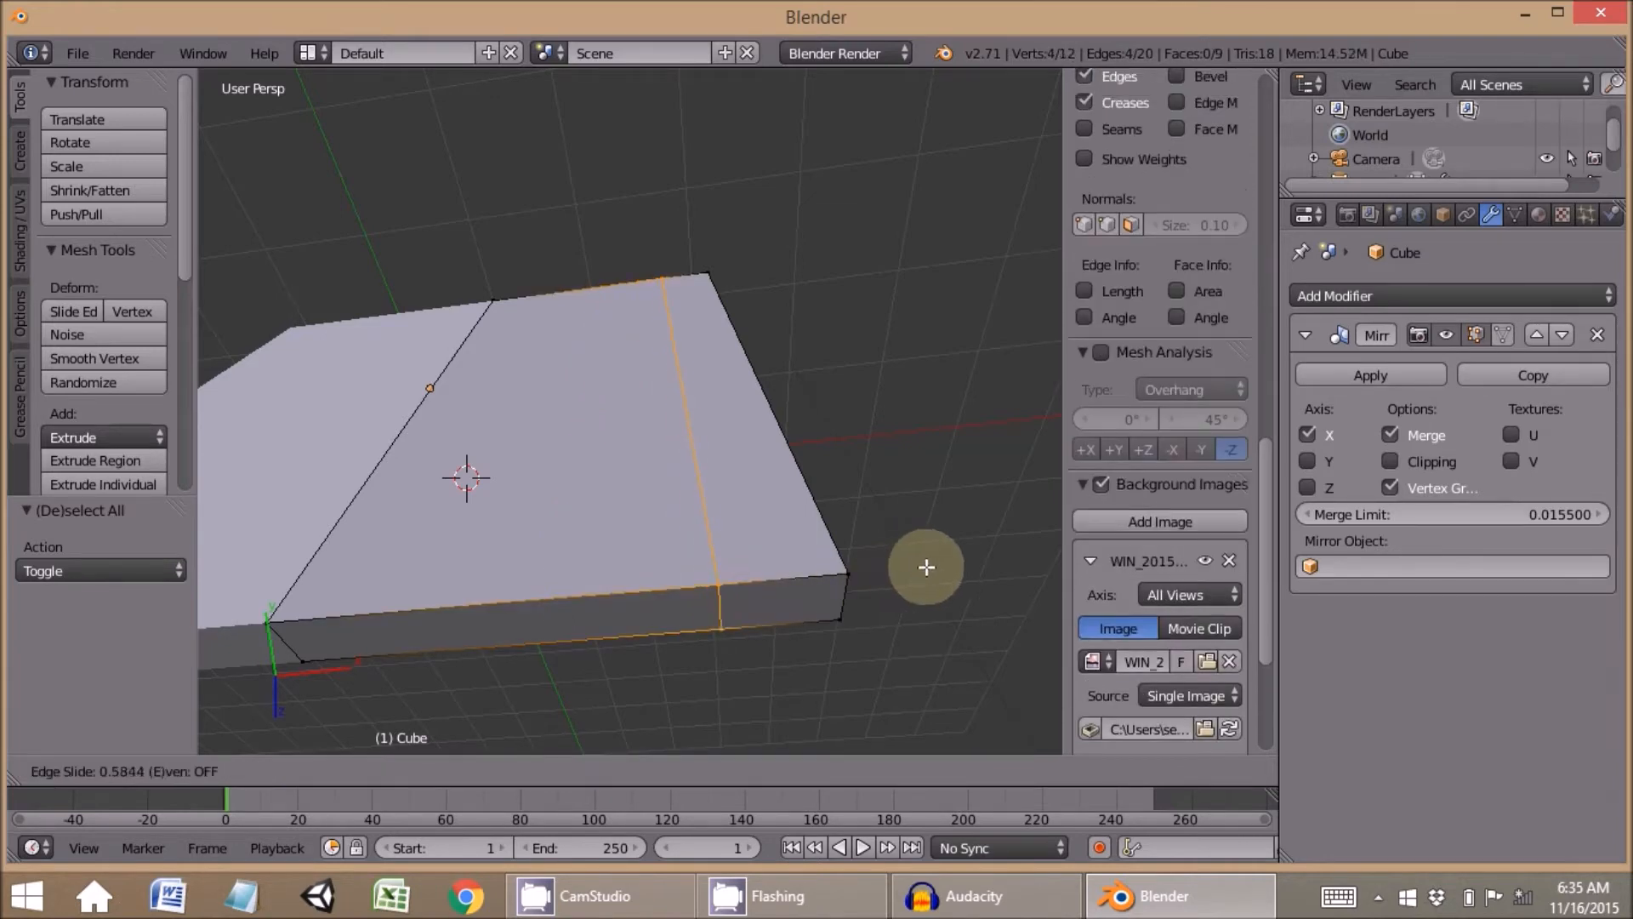
pyautogui.click(999, 520)
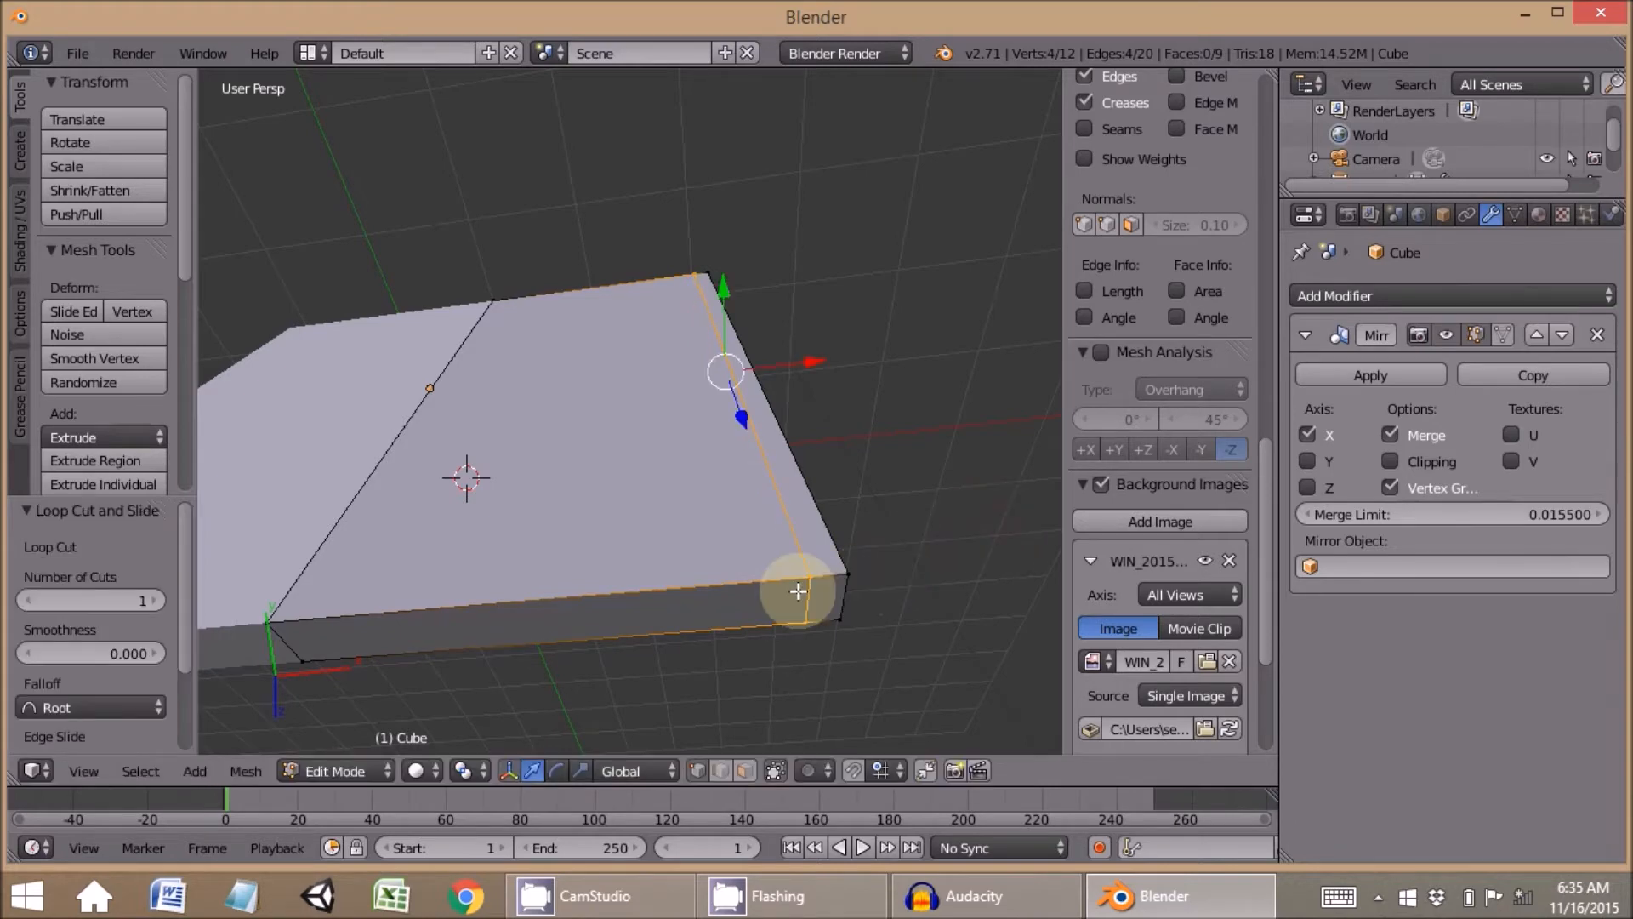
pyautogui.hotkey('ctrl', 'r')
pyautogui.click(765, 589)
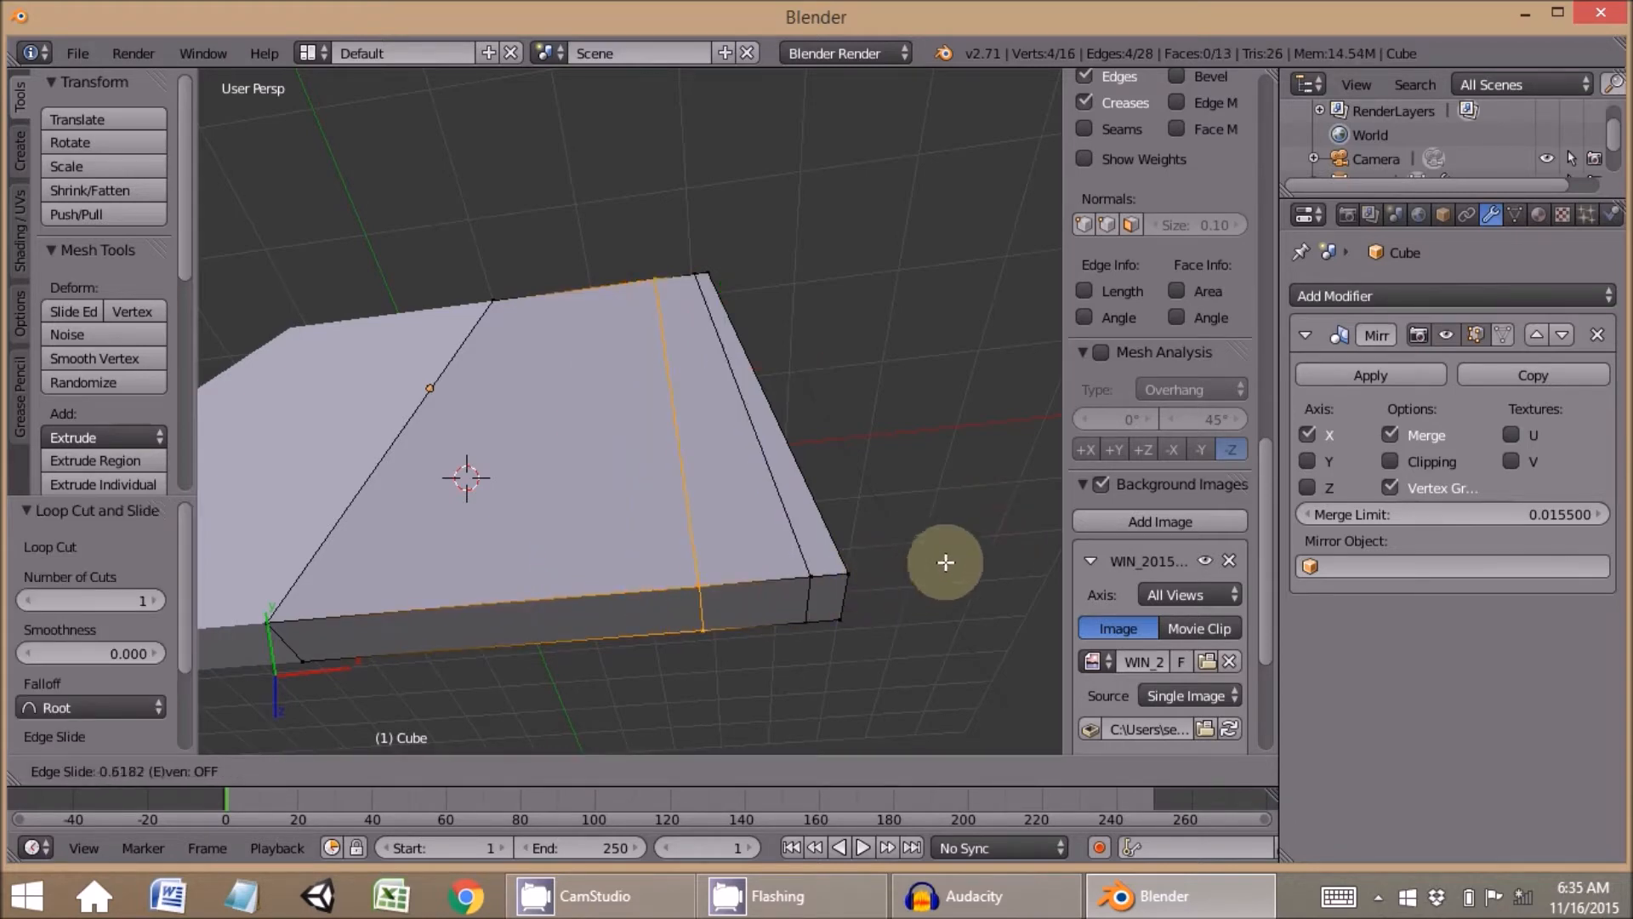
pyautogui.click(968, 538)
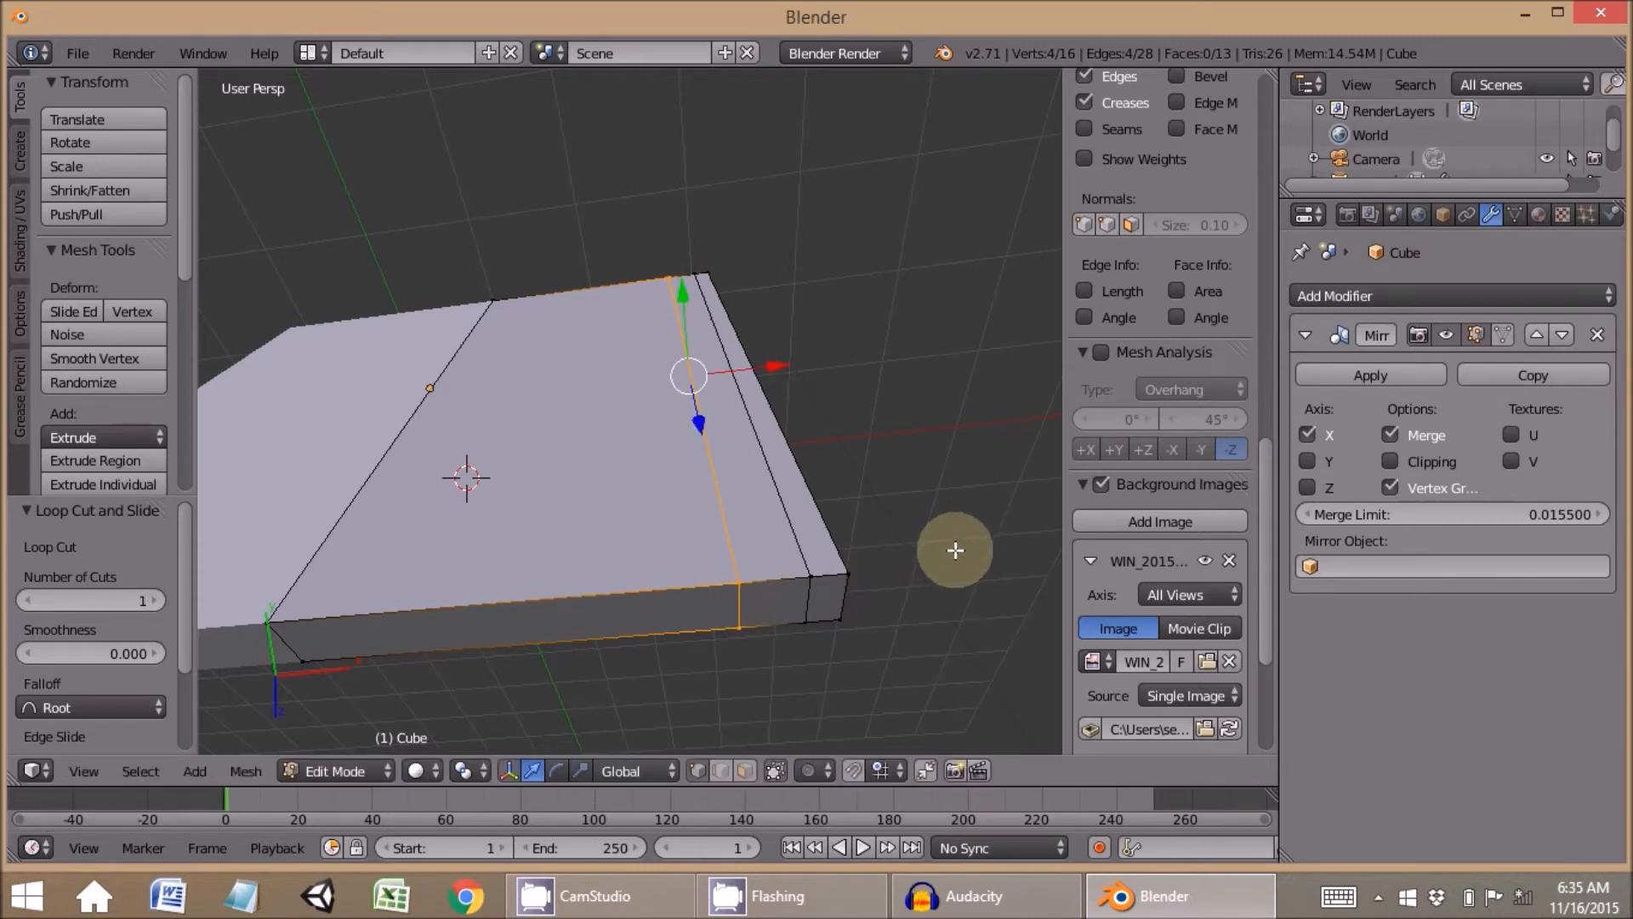
# Show the seat in the top orthographic view against the chair photo
pyautogui.press('KP_5')
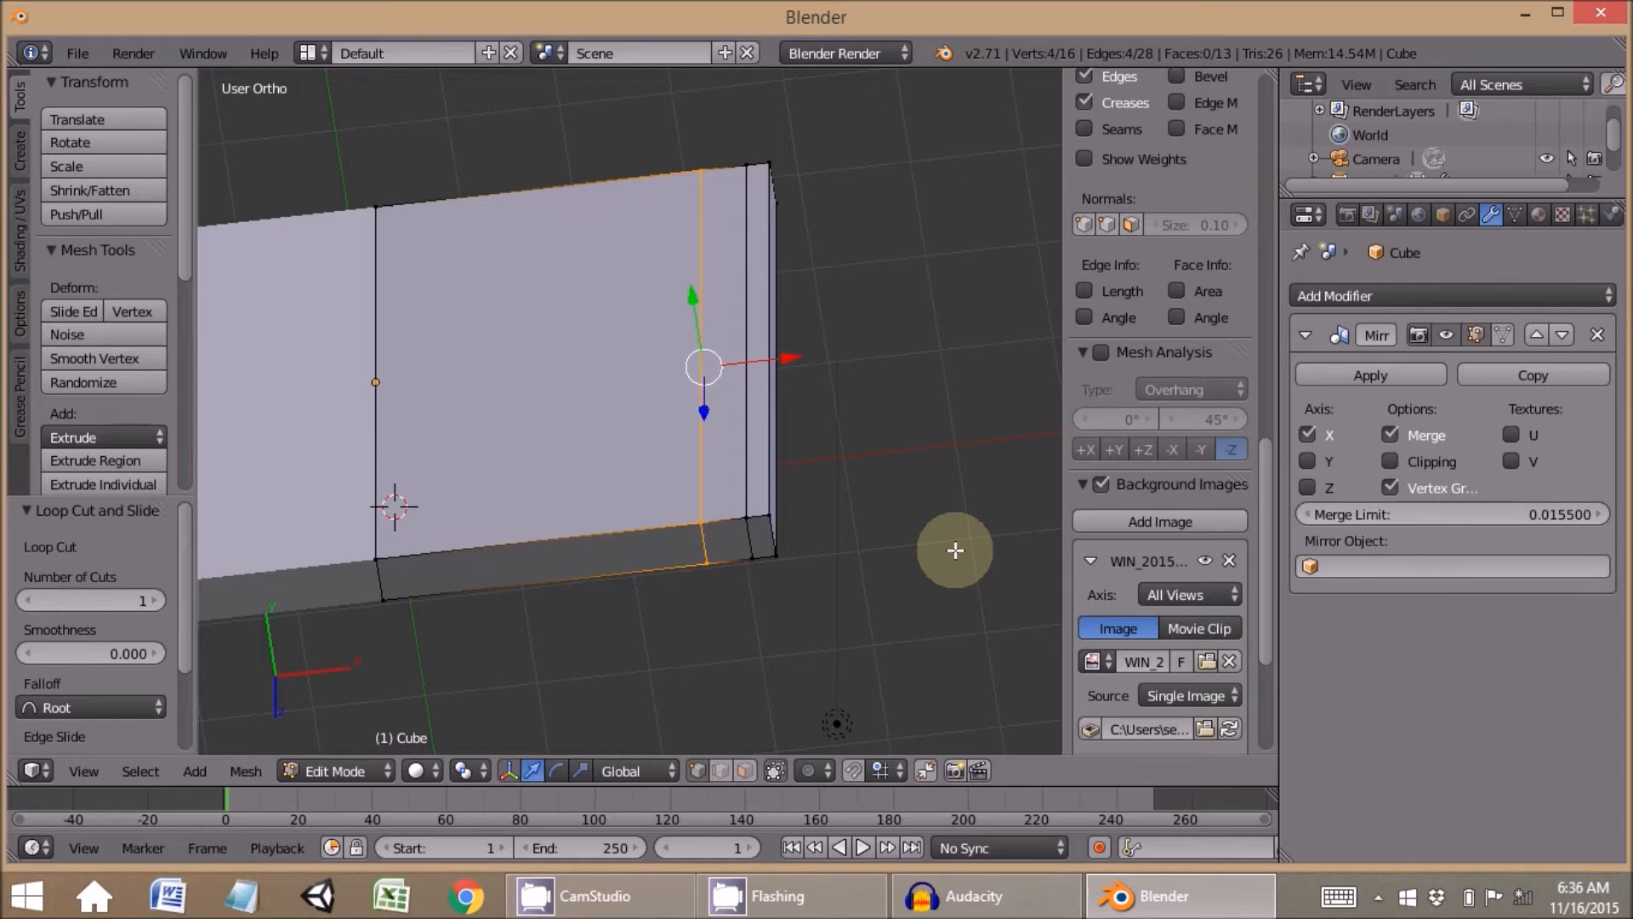
pyautogui.press('KP_7')
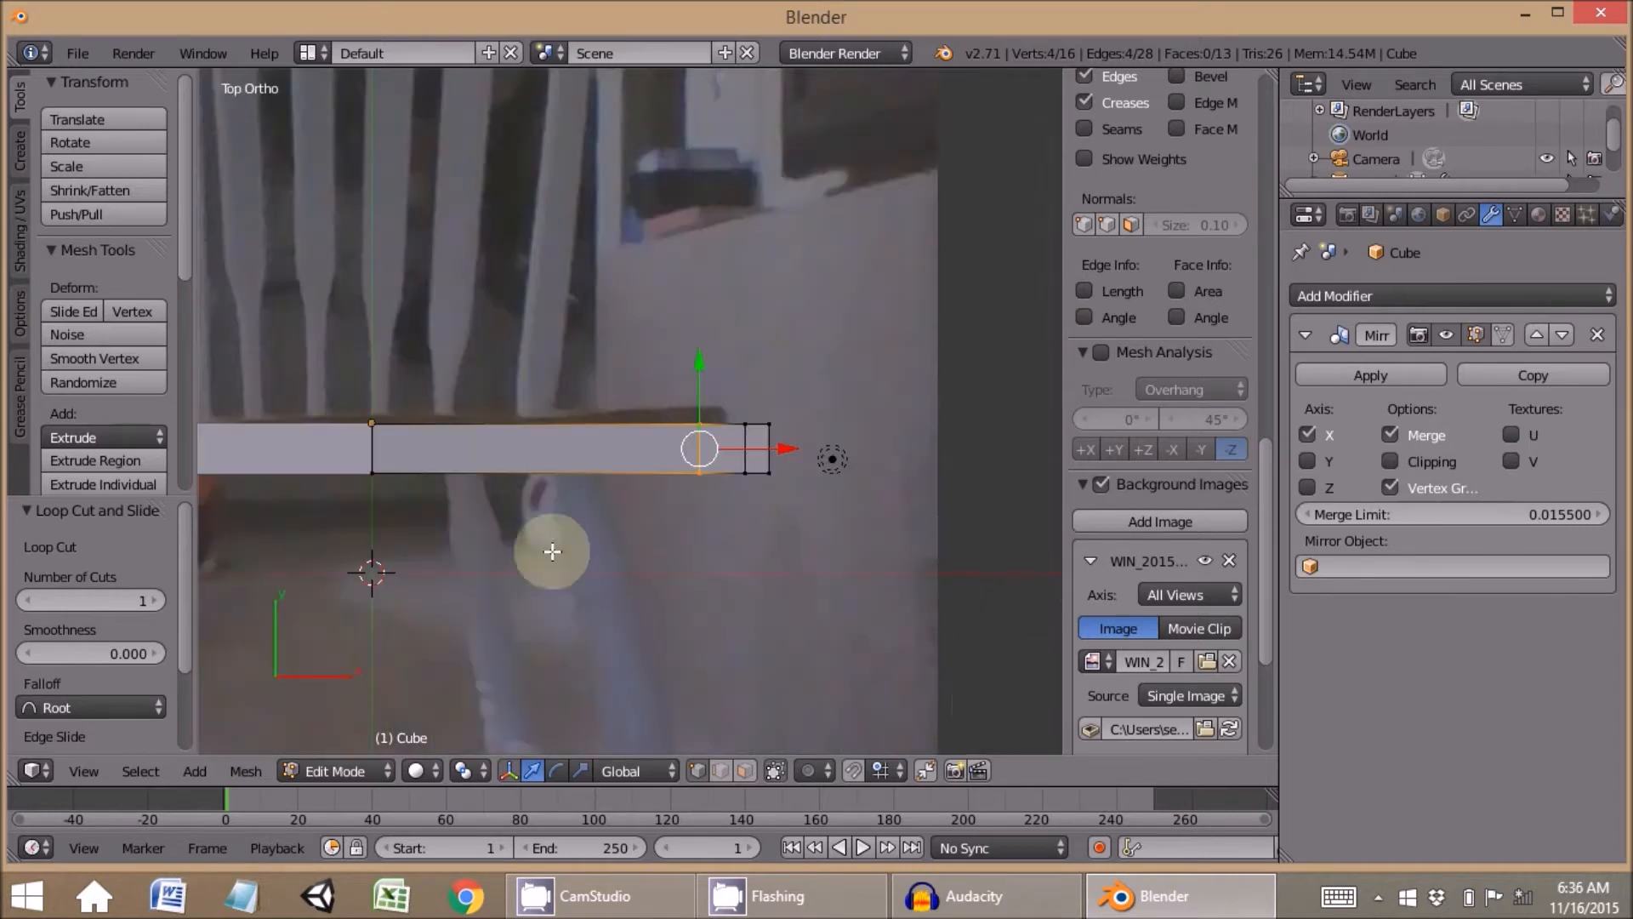
pyautogui.keyDown('shift'); pyautogui.moveTo(570, 519); pyautogui.dragTo(740, 485, button='middle'); pyautogui.keyUp('shift')
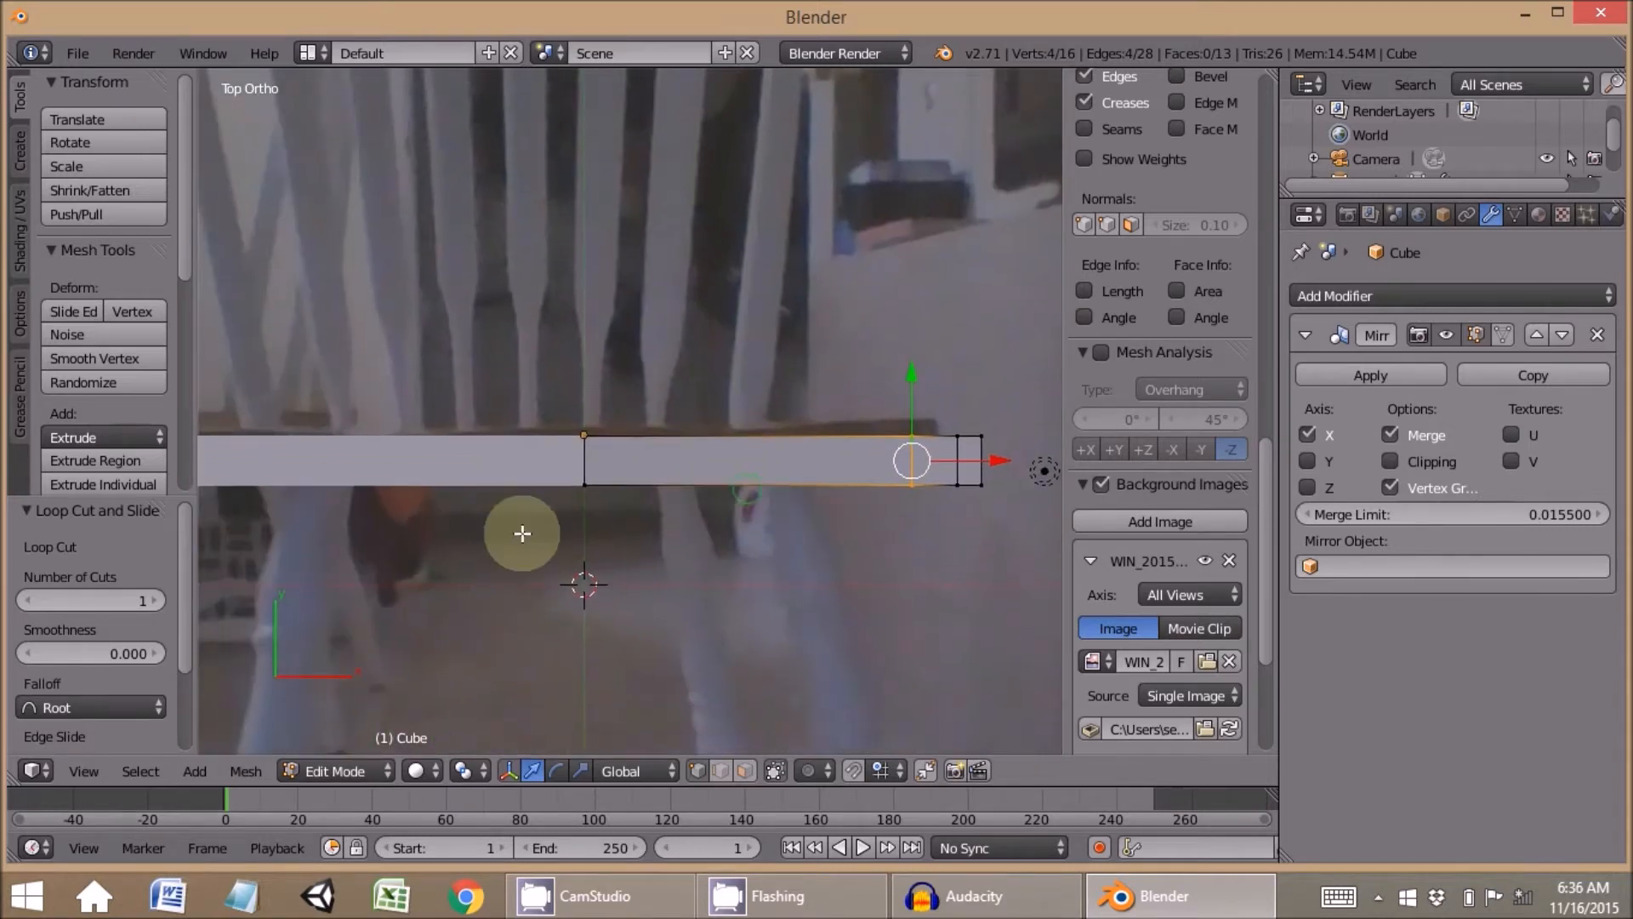
pyautogui.moveTo(522, 533)
pyautogui.keyDown('shift'); pyautogui.mouseDown(button='middle')
pyautogui.moveTo(711, 514)
pyautogui.moveTo(552, 538)
pyautogui.mouseUp(button='middle'); pyautogui.keyUp('shift')
# Undo both loop cuts near the seat's outer end
pyautogui.hotkey('ctrl', 'z')
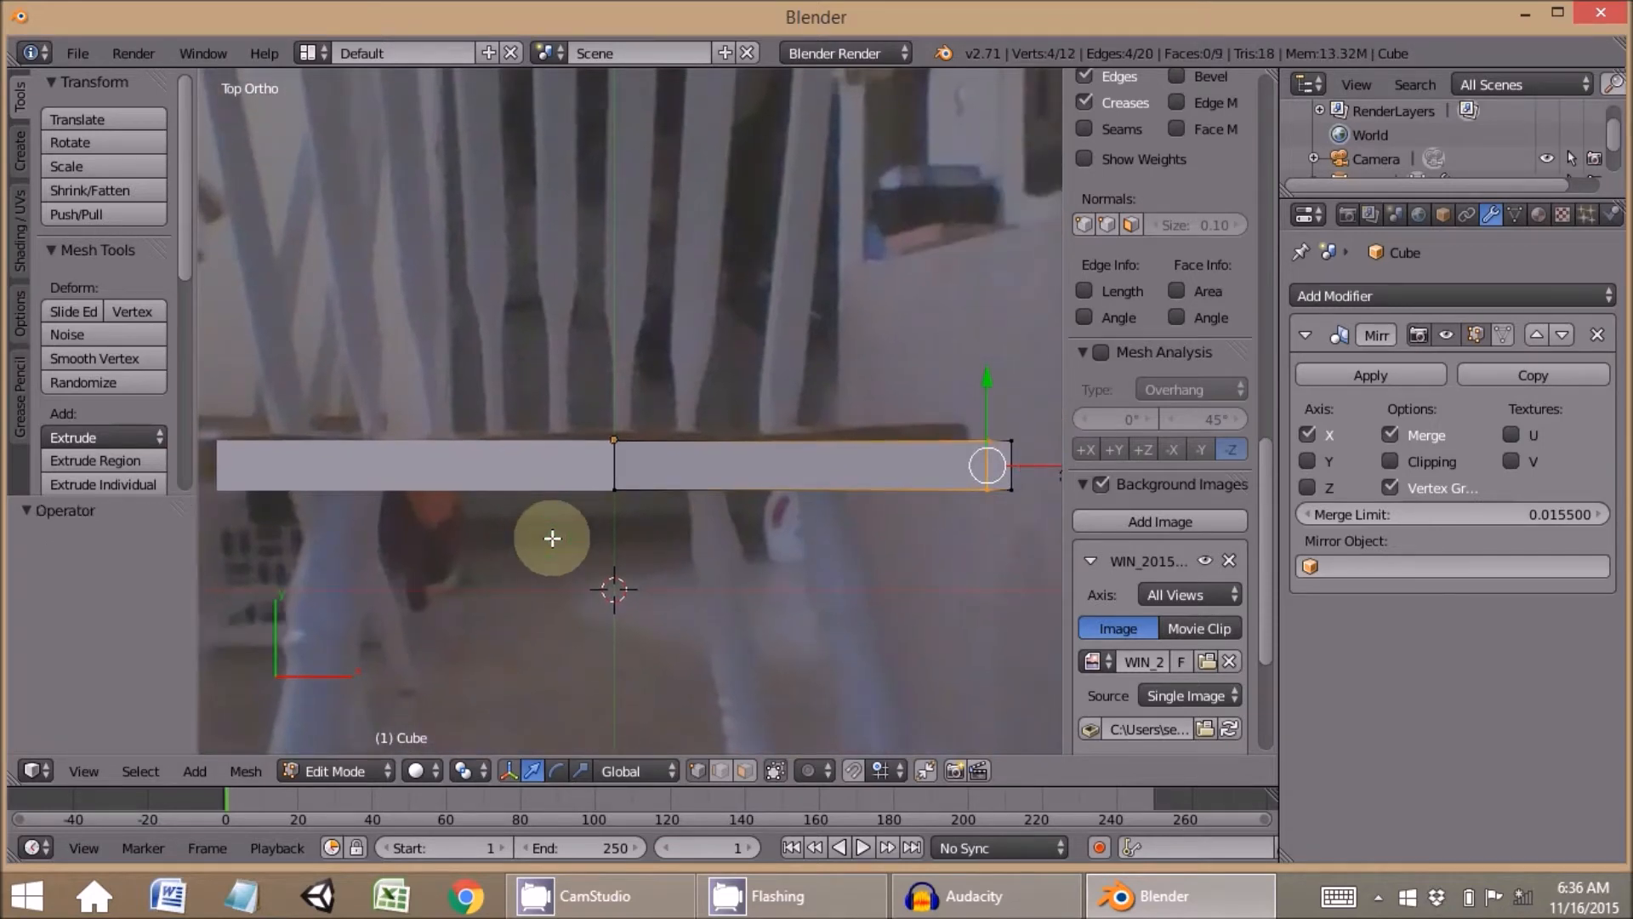
pyautogui.hotkey('ctrl', 'z')
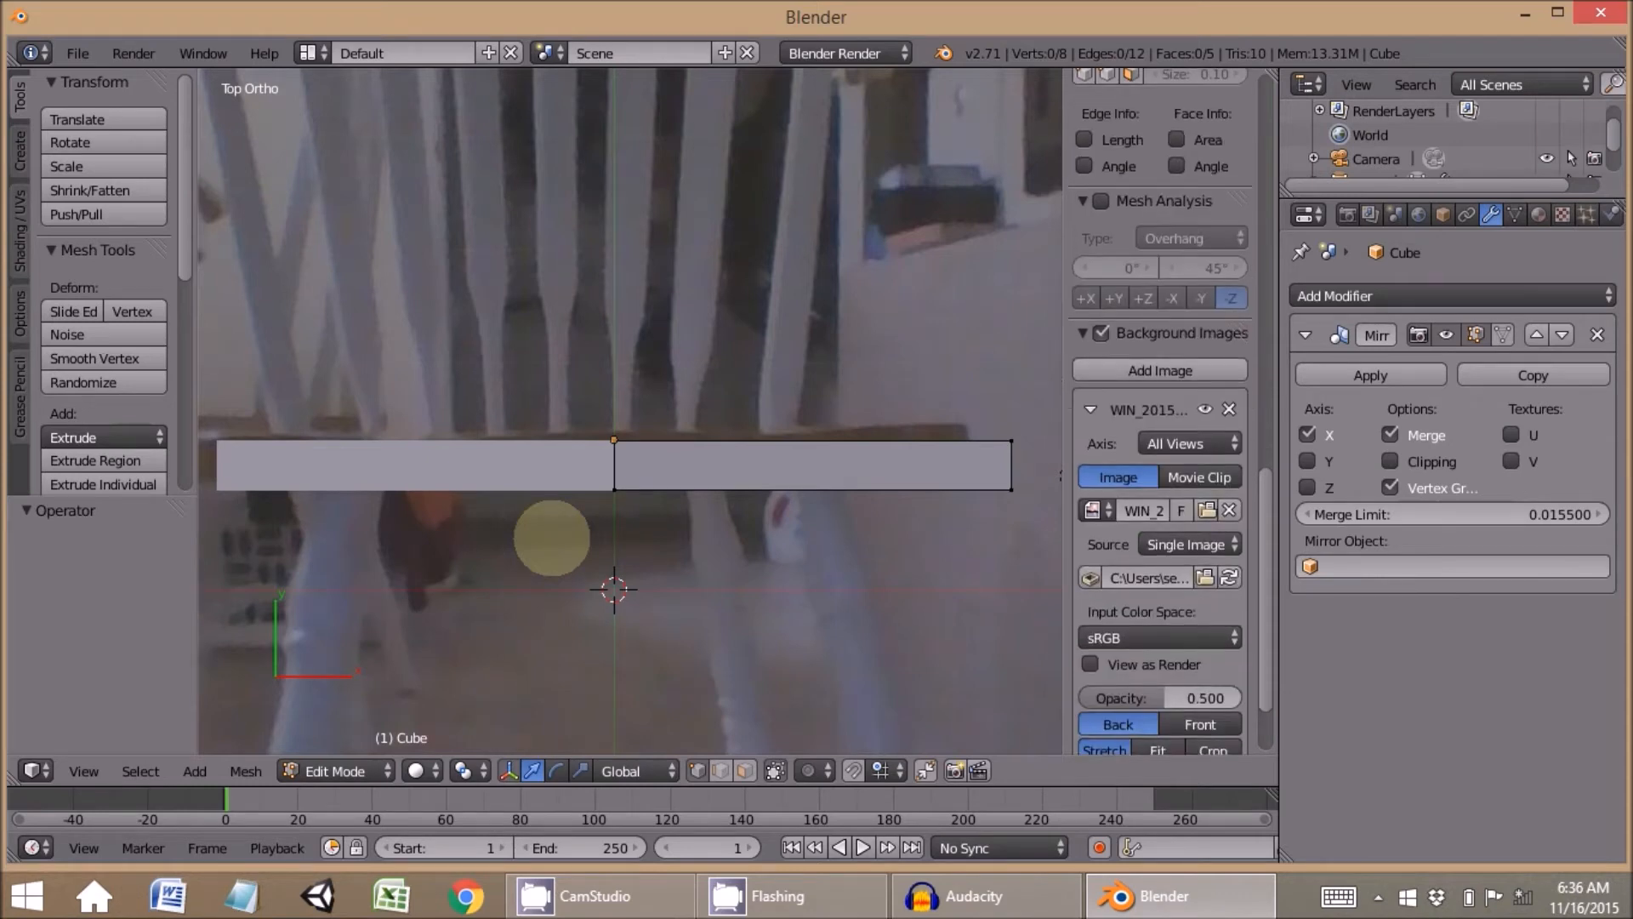
# In Object Mode, move the seat about 0.117 up along Y and toward negative X to line it up with the photo
pyautogui.press('Tab')
pyautogui.keyDown('shift'); pyautogui.moveTo(741, 393); pyautogui.dragTo(833, 441, button='middle'); pyautogui.keyUp('shift')
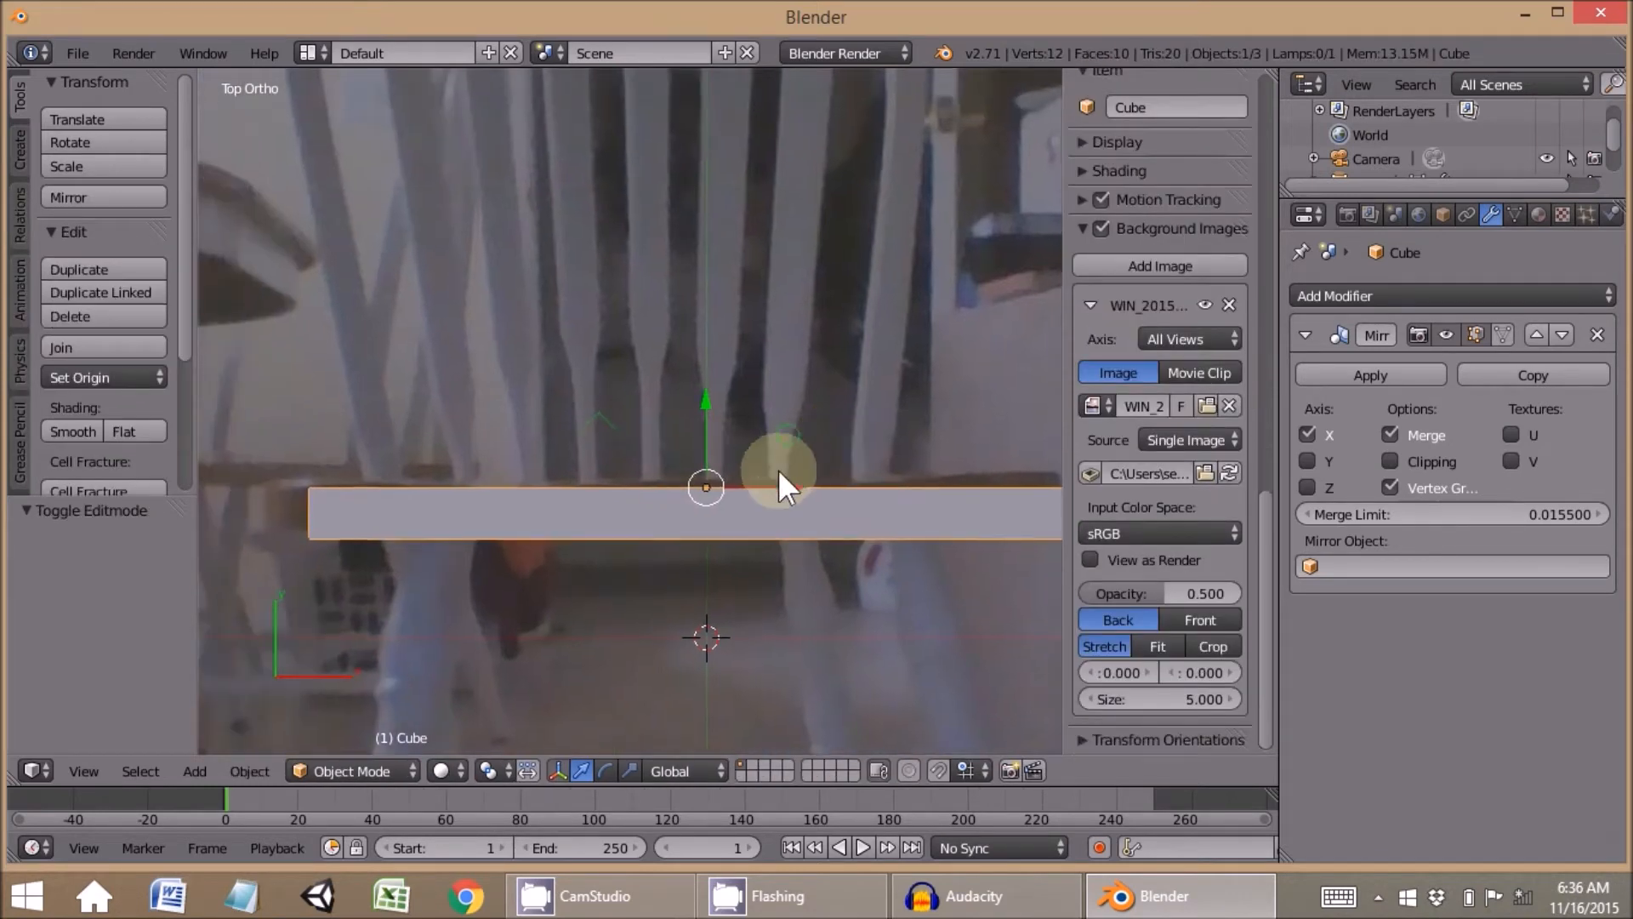
pyautogui.press('g')
pyautogui.press('x')
pyautogui.moveTo(697, 422); pyautogui.dragTo(657, 390)
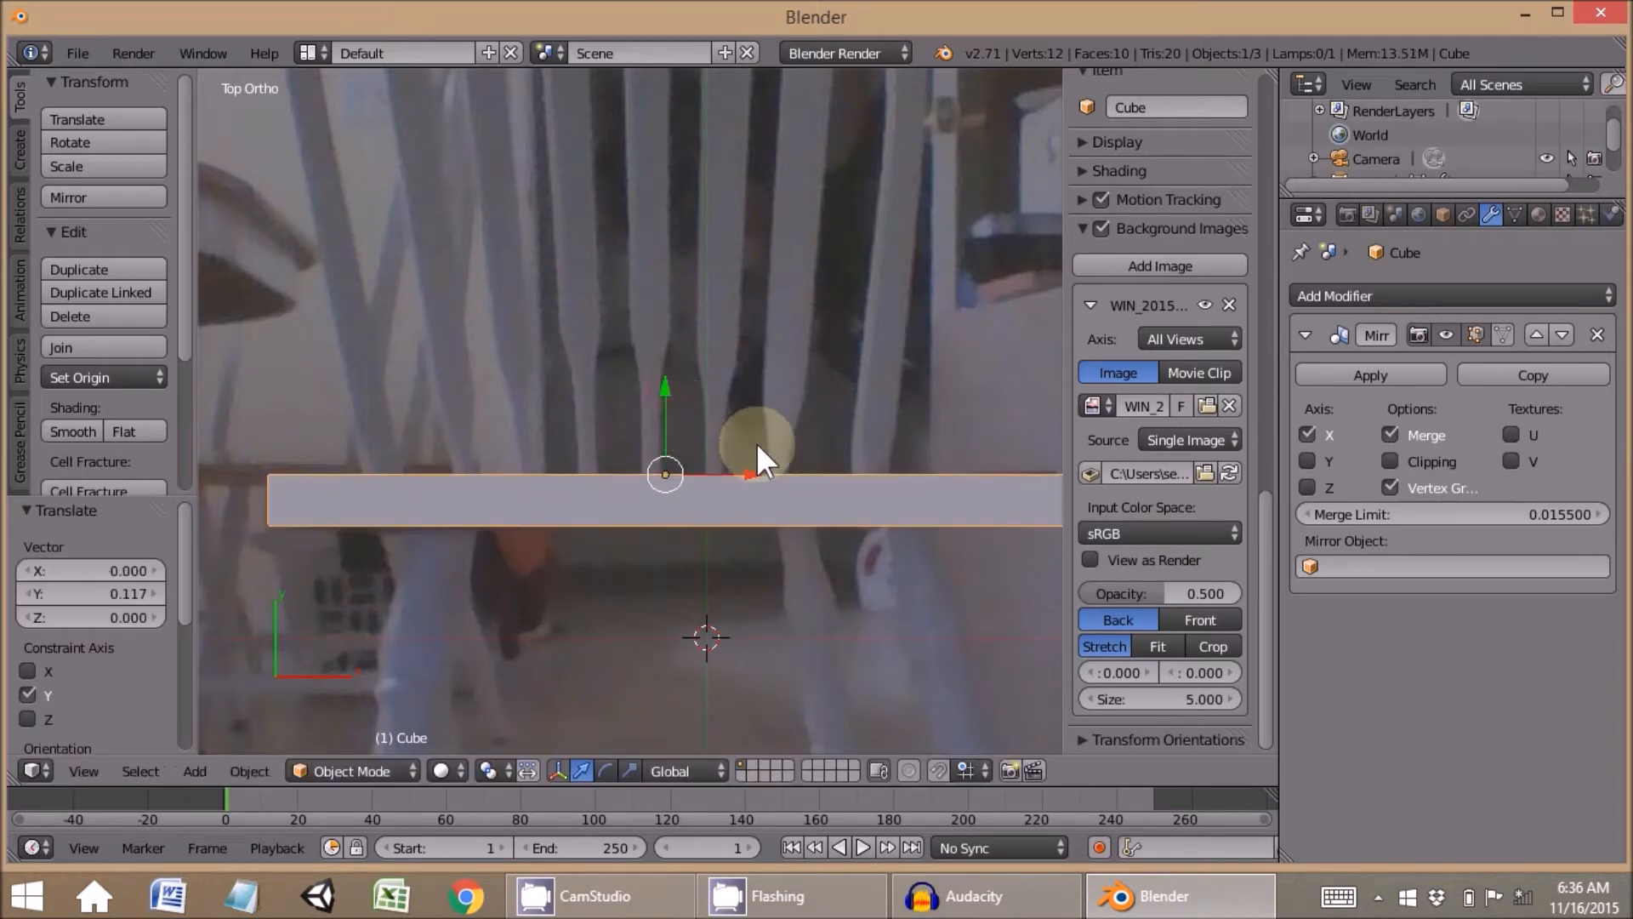
pyautogui.moveTo(753, 467); pyautogui.dragTo(728, 459)
# Try a centred loop cut on the editable half of the seat, and undo it
pyautogui.press('Tab')
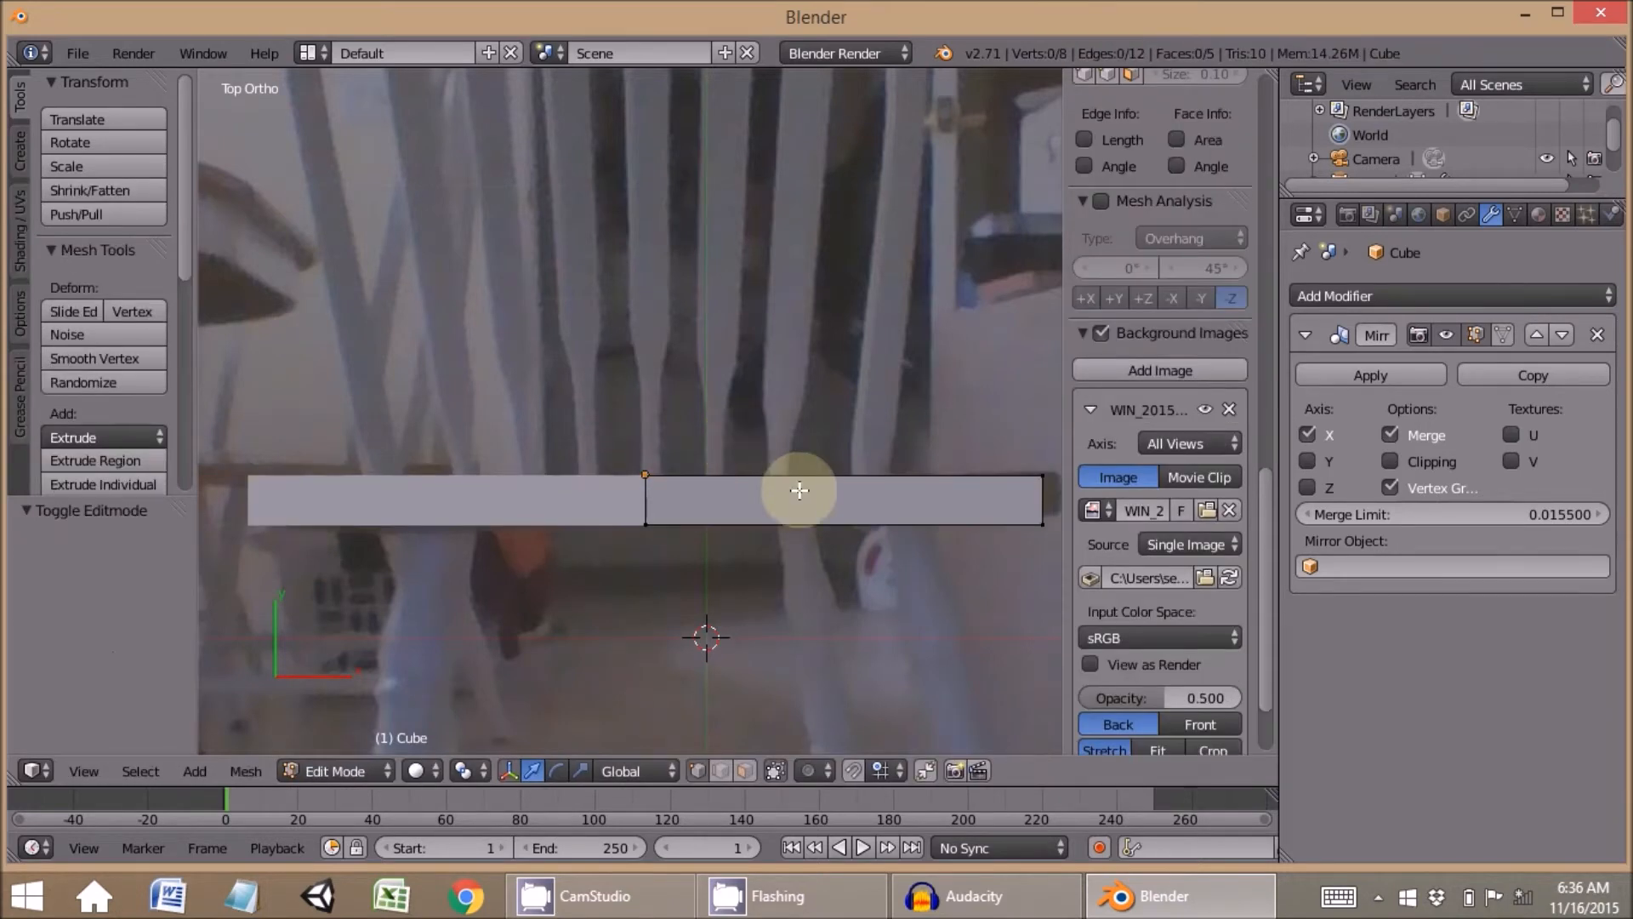
pyautogui.hotkey('ctrl', 'r')
pyautogui.click(878, 516)
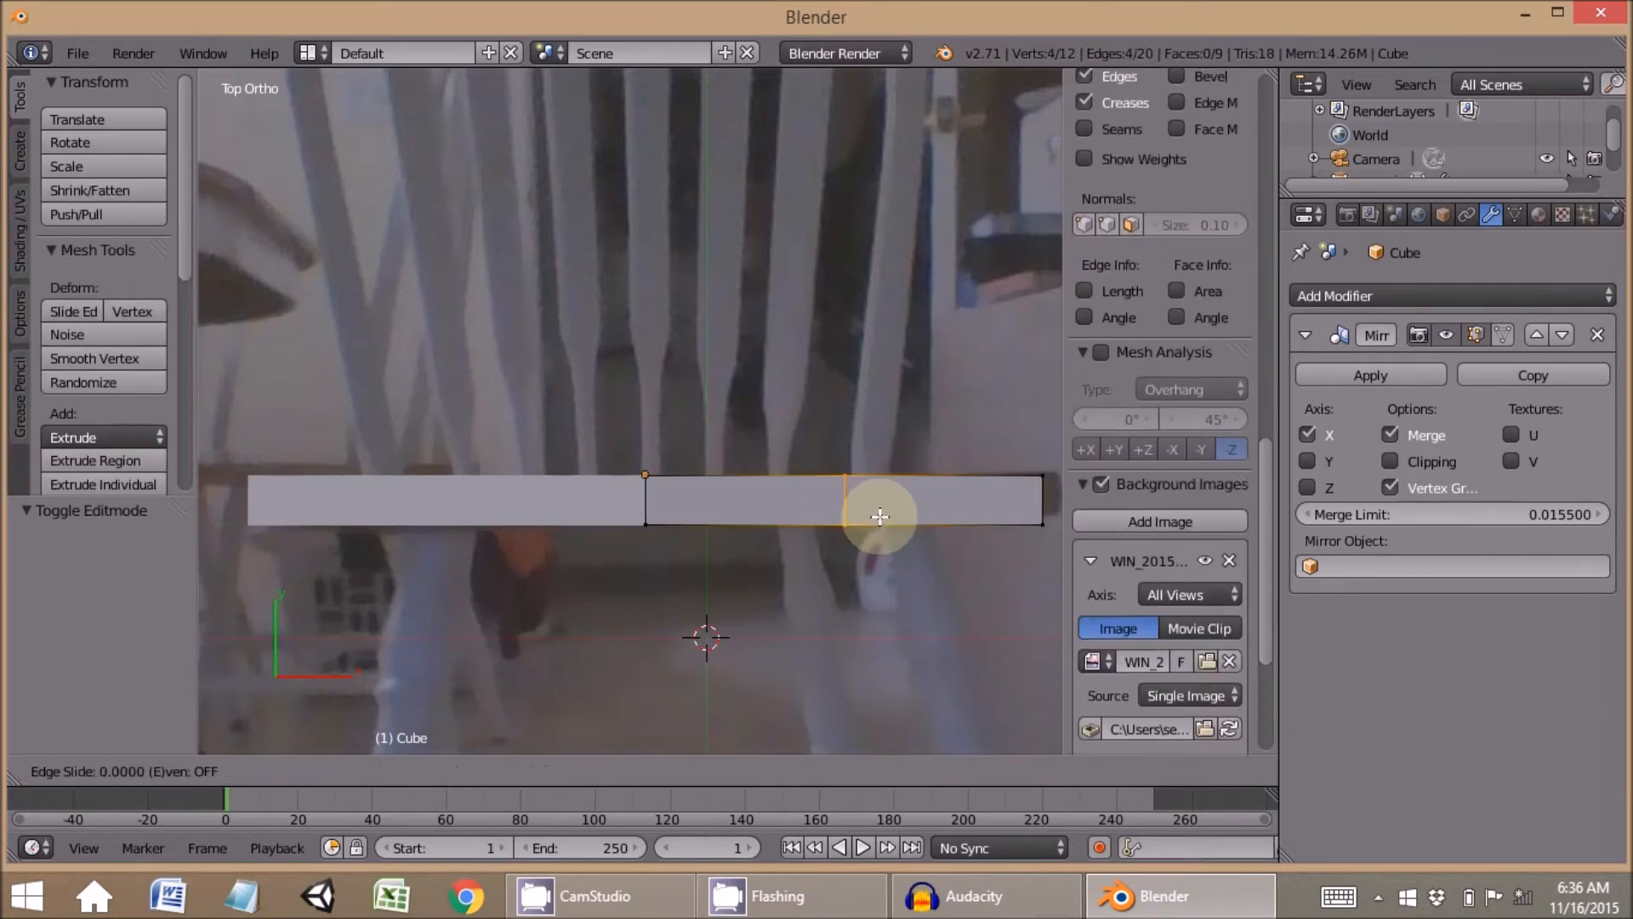
pyautogui.click(877, 517)
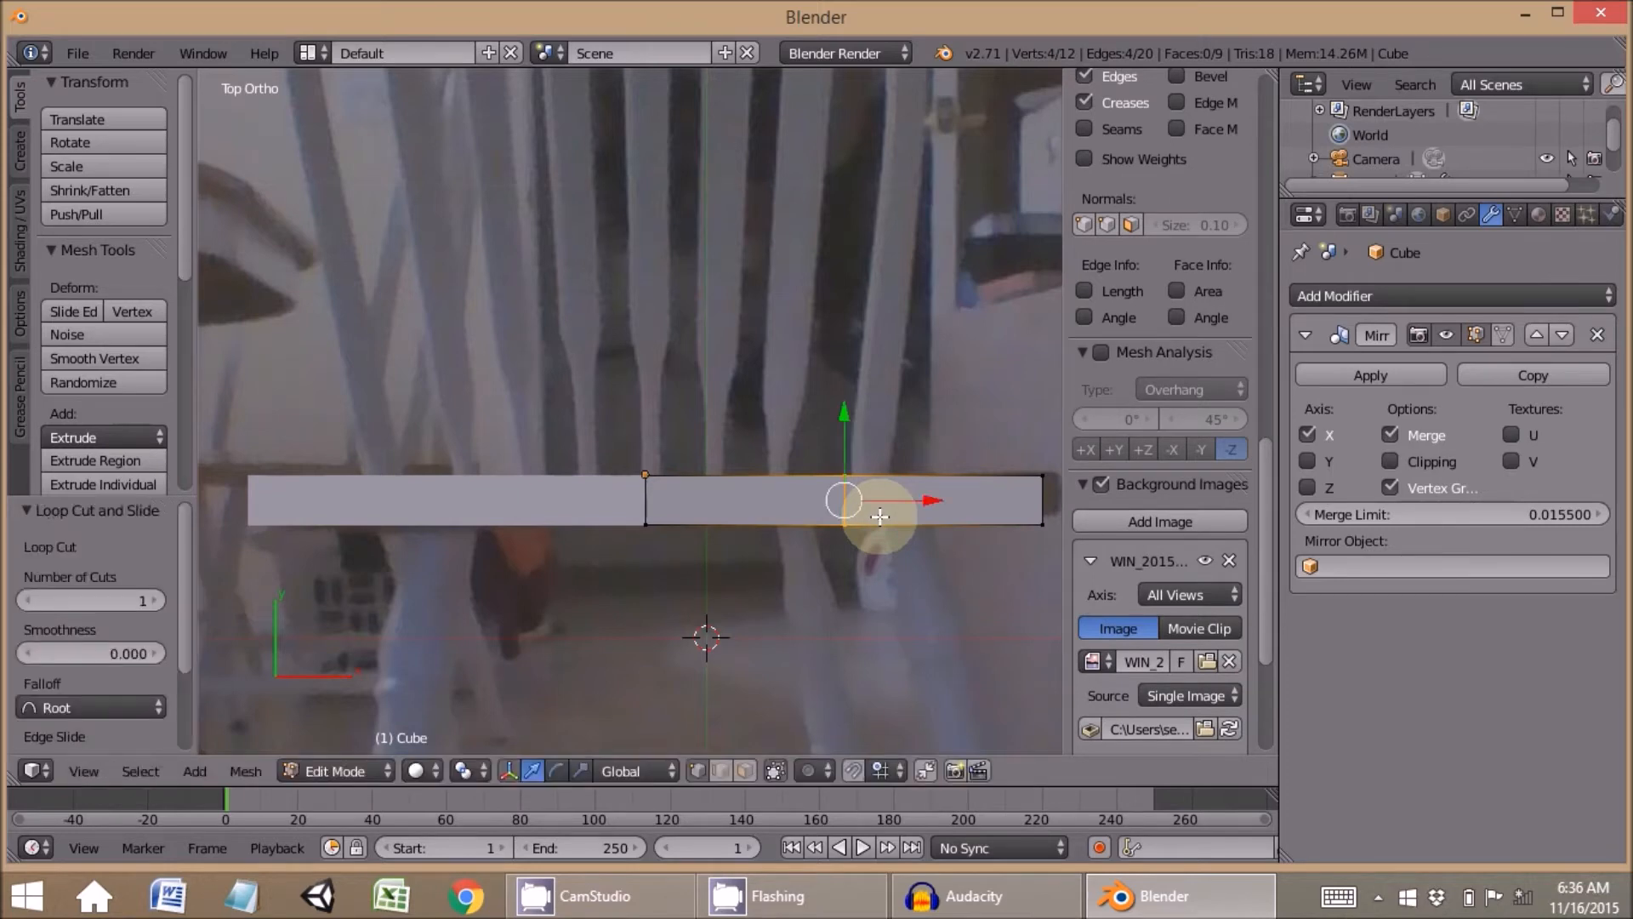
pyautogui.hotkey('ctrl', 'z')
# Move the whole seat about -0.233 along X in Object Mode, and return to editing its mesh
pyautogui.press('Tab')
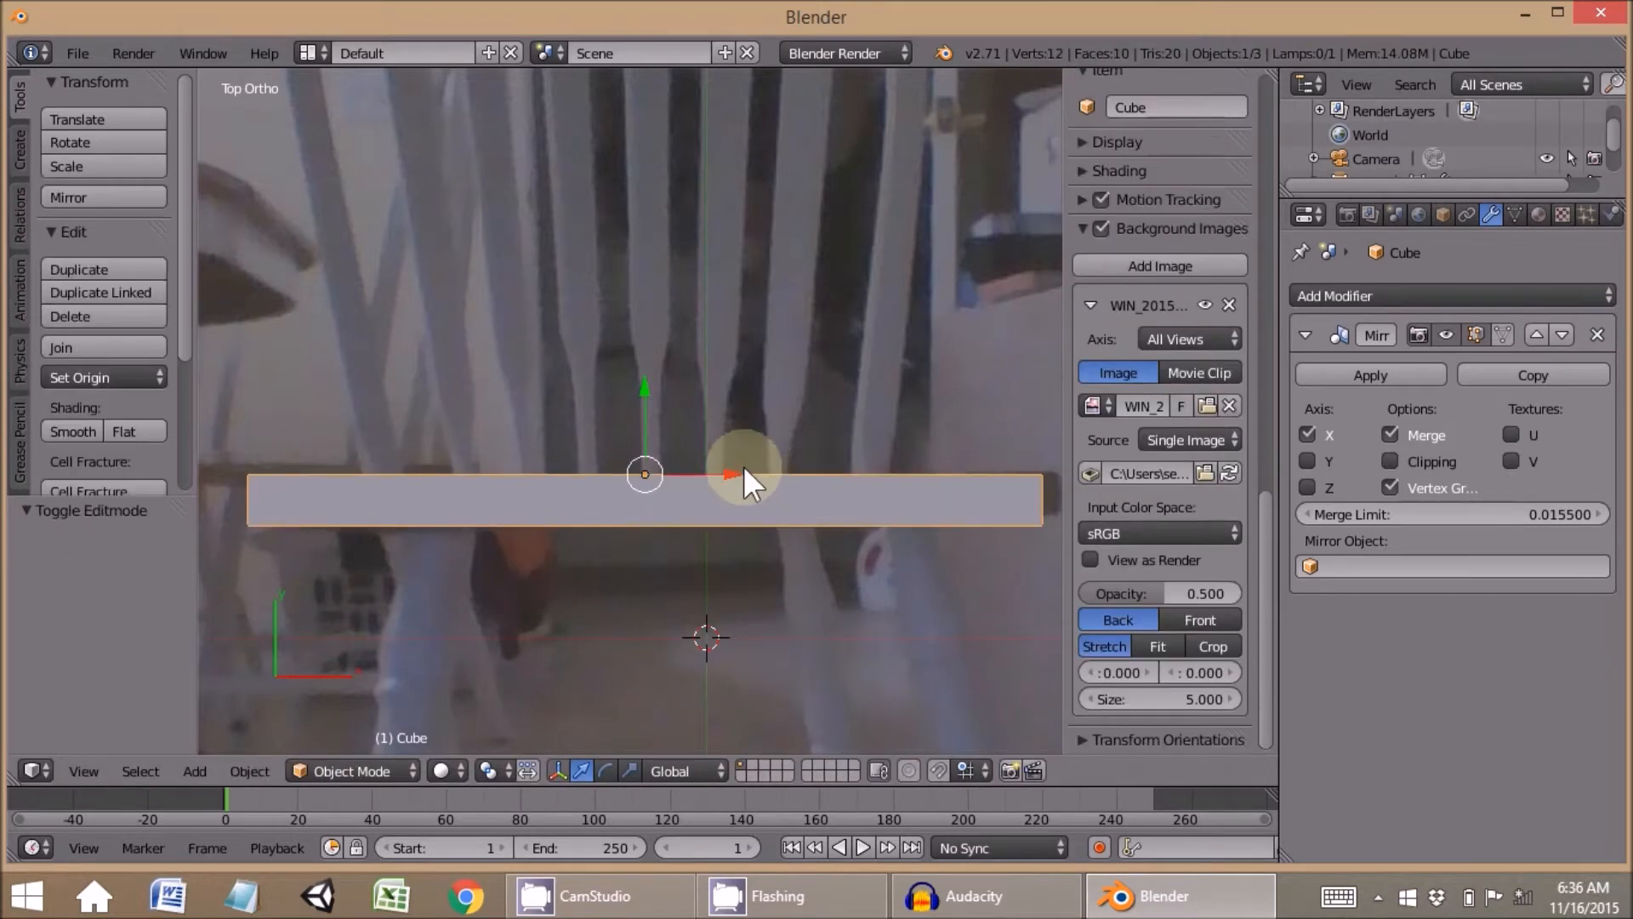
pyautogui.moveTo(745, 468); pyautogui.dragTo(717, 459)
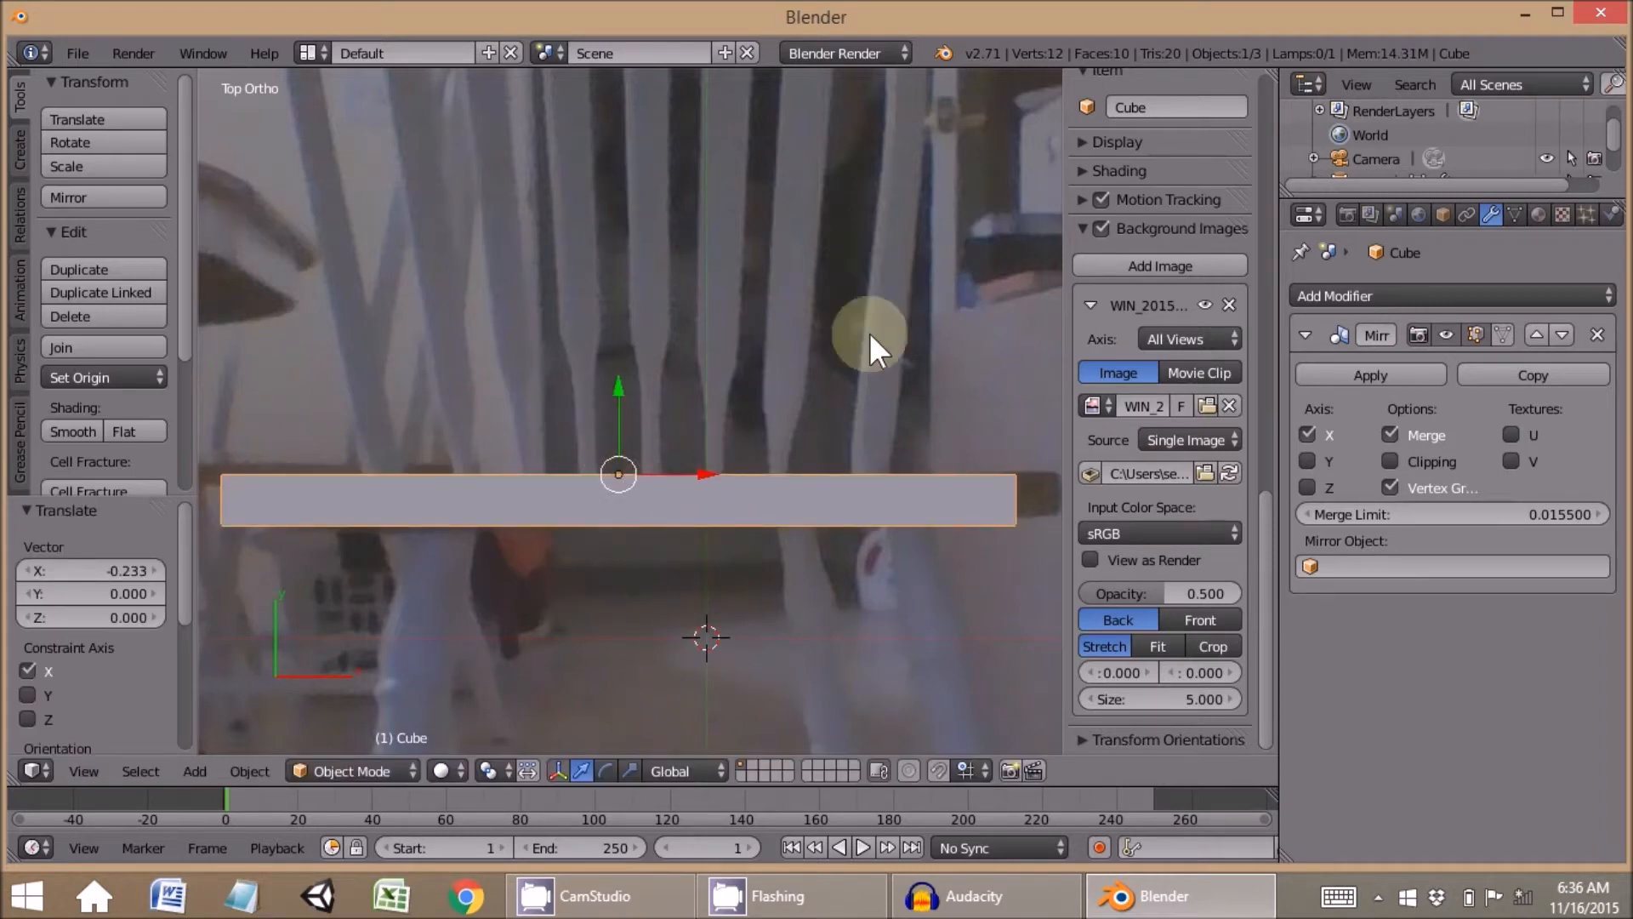
pyautogui.press('Tab')
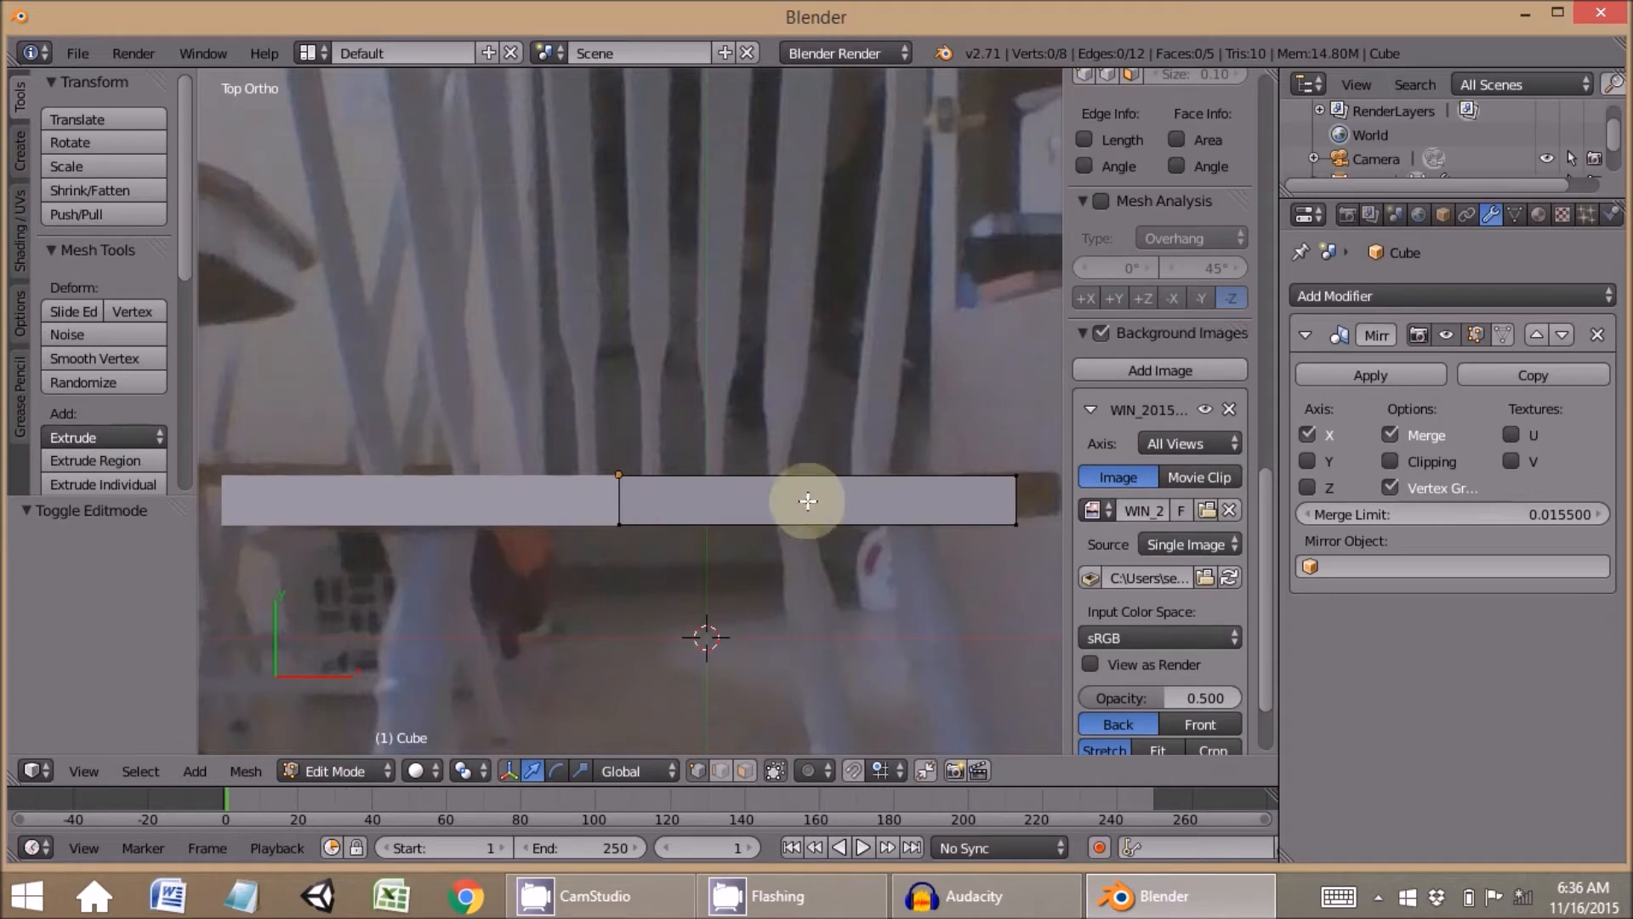
# Add two loop cuts across the half seat, one on each side of the photo's outermost spindle on the positive X side
pyautogui.hotkey('ctrl', 'r')
pyautogui.click(864, 500)
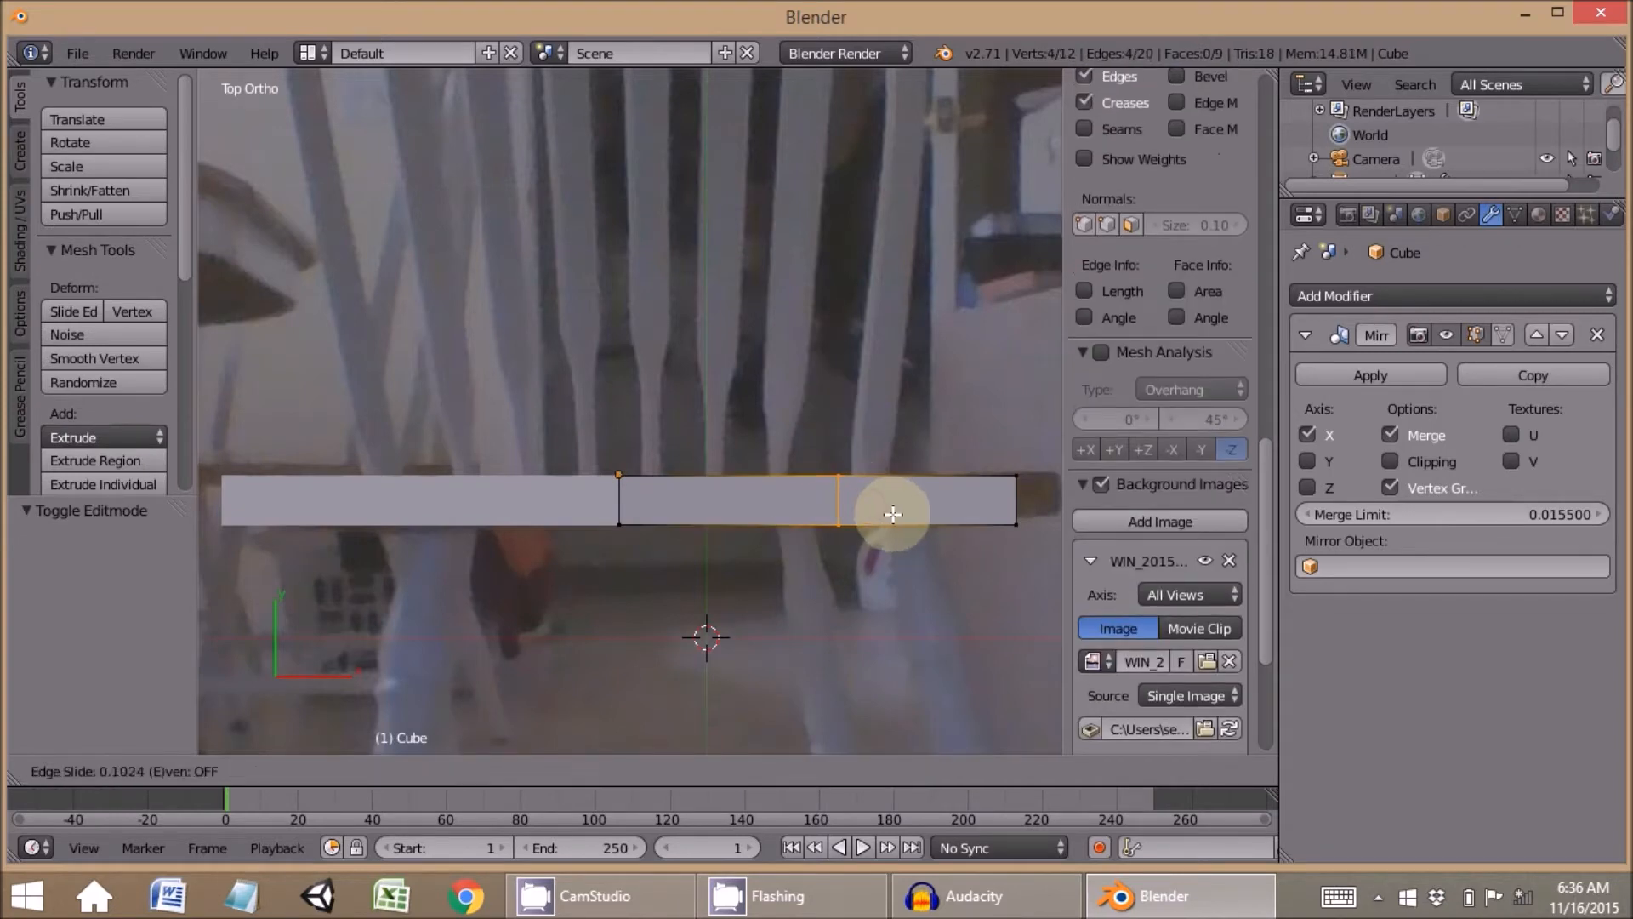
pyautogui.click(893, 510)
pyautogui.hotkey('ctrl', 'r')
pyautogui.click(914, 509)
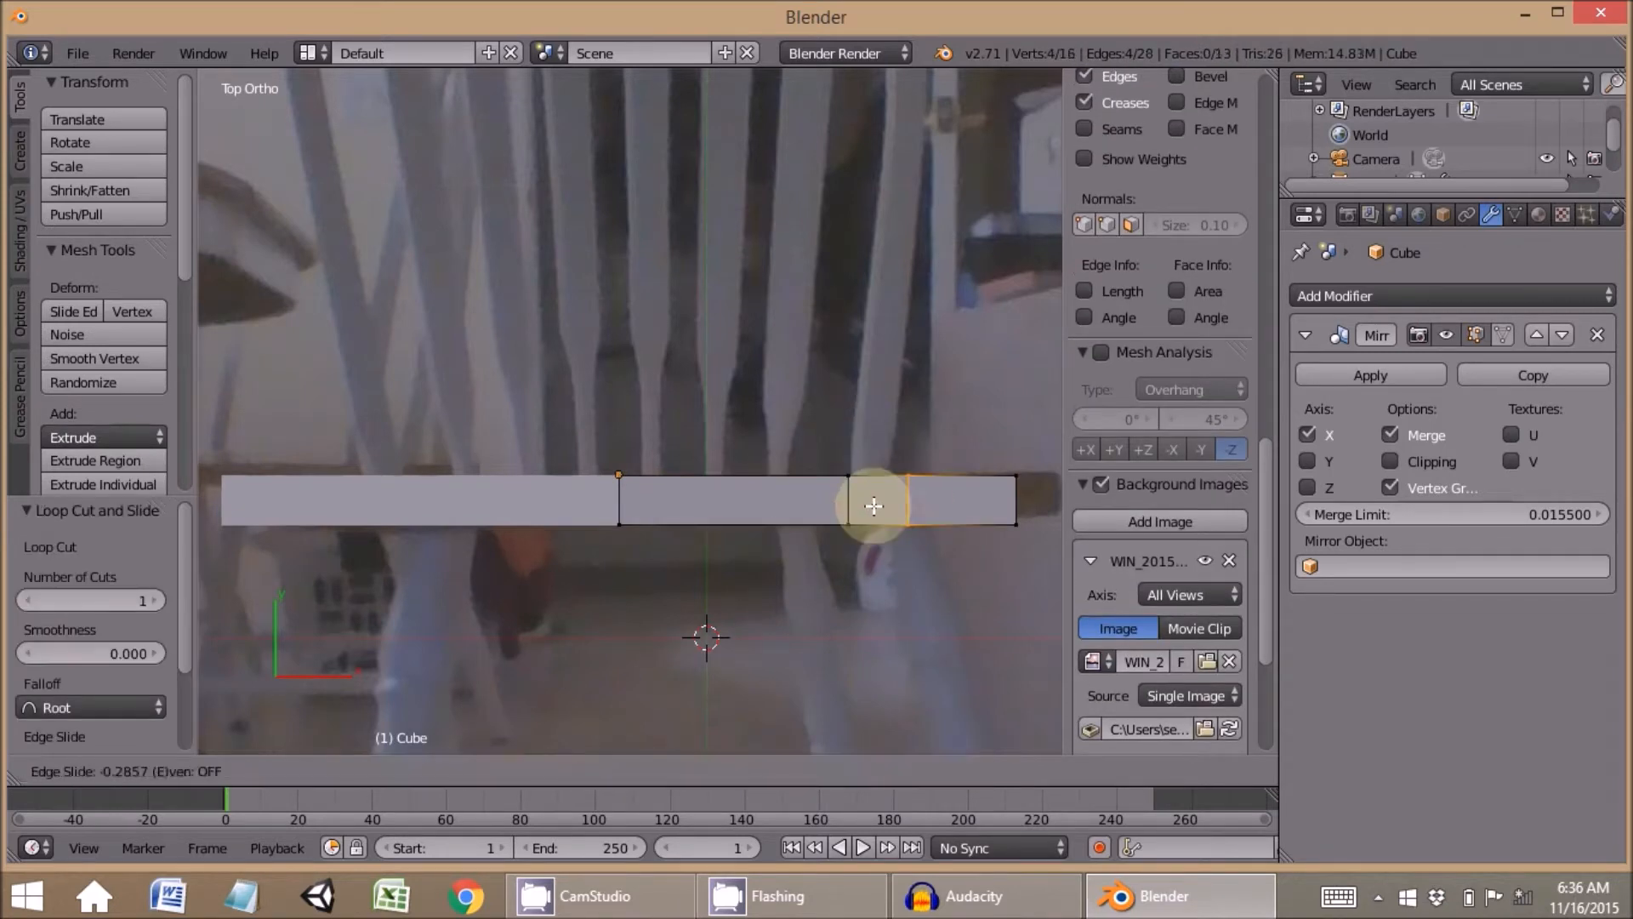
pyautogui.click(838, 500)
# Add two closely spaced loop cuts across the half seat where the next spindle inward meets it in the photo
pyautogui.hotkey('ctrl', 'r')
pyautogui.click(790, 516)
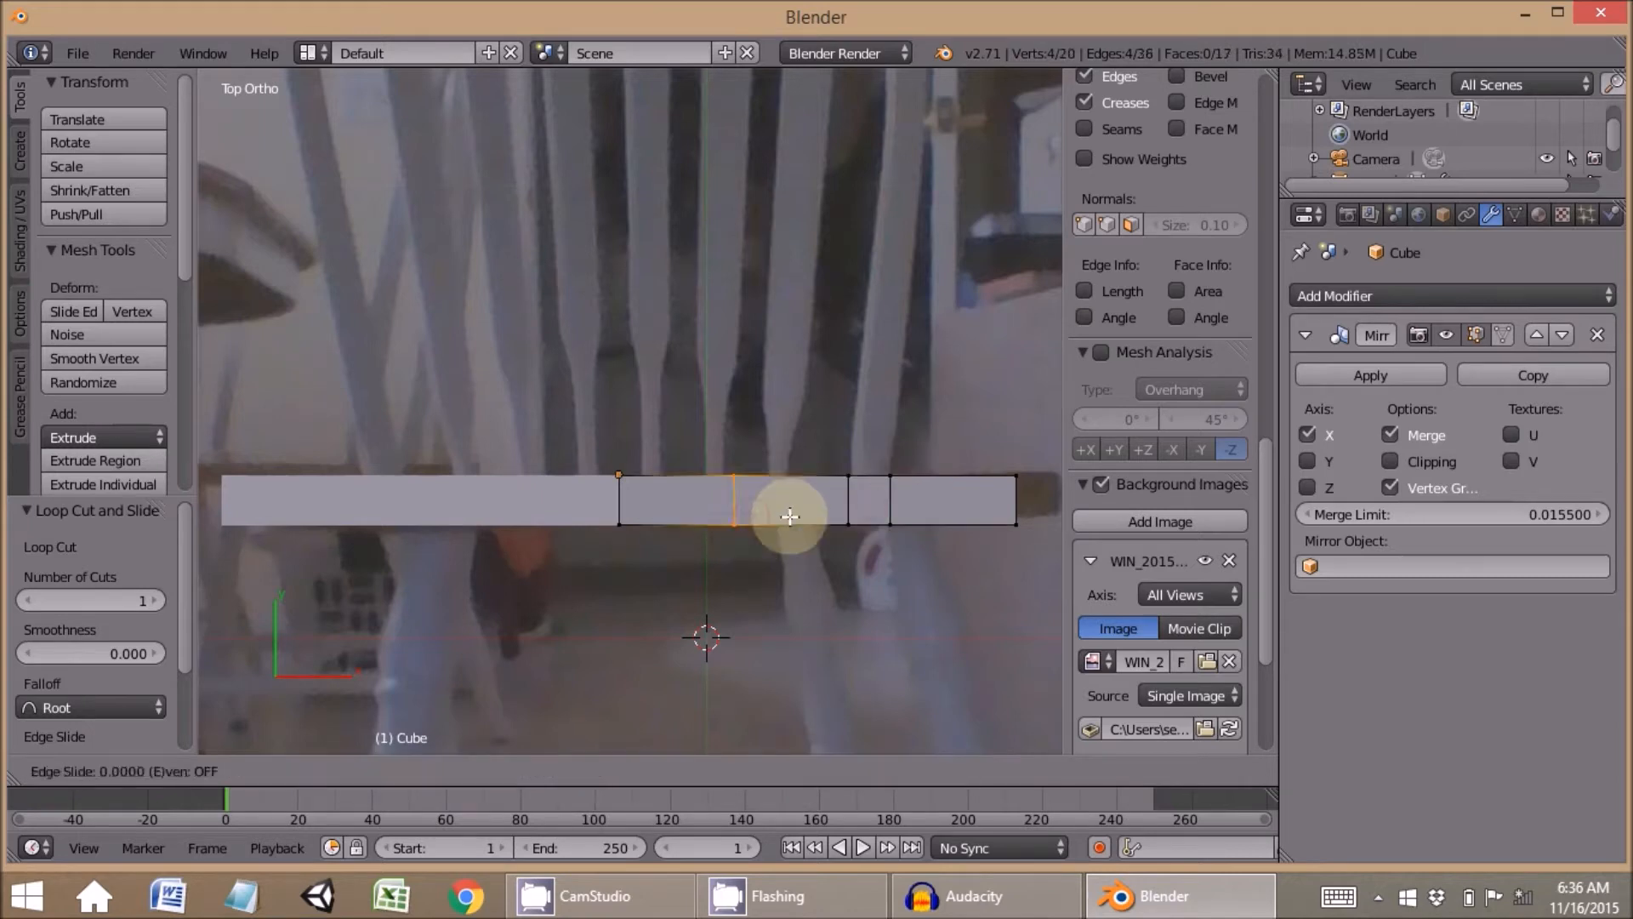
pyautogui.click(784, 513)
pyautogui.hotkey('ctrl', 'r')
pyautogui.click(791, 509)
pyautogui.click(780, 507)
# Try a centred loop cut twice between the seat's mirror seam and the innermost cut, undoing it each time
pyautogui.hotkey('ctrl', 'r')
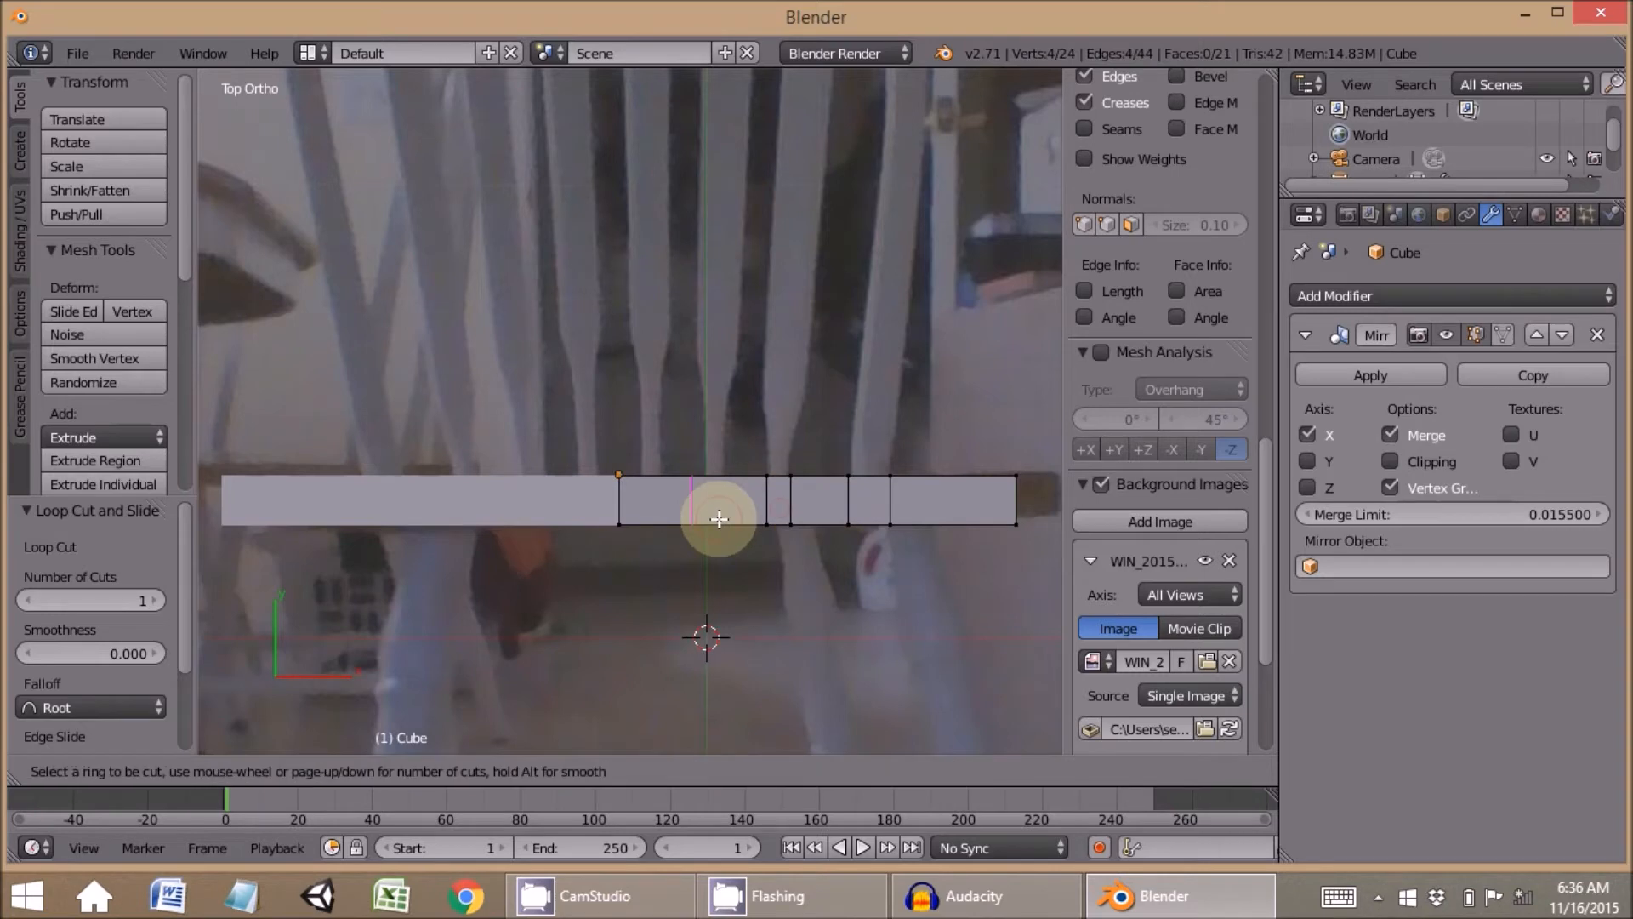
pyautogui.click(714, 515)
pyautogui.rightClick(718, 519)
pyautogui.hotkey('ctrl', 'z')
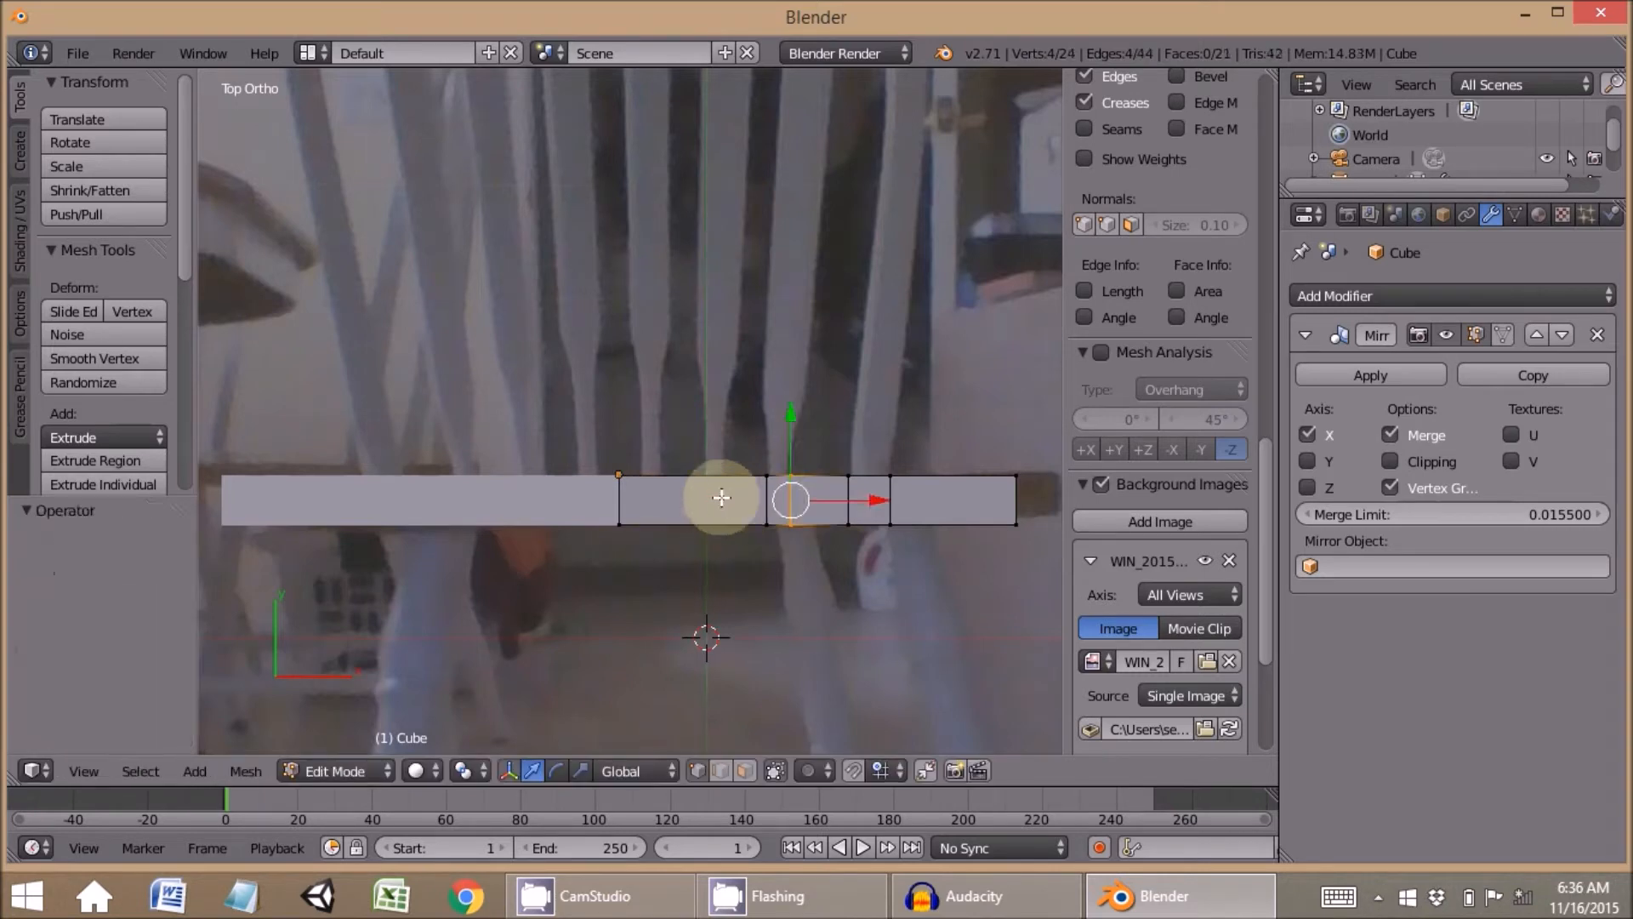
pyautogui.hotkey('ctrl', 'r')
pyautogui.click(712, 501)
pyautogui.rightClick(714, 500)
pyautogui.hotkey('ctrl', 'z')
# Add two closely spaced loop cuts across the half seat where the third spindle from the outside meets it in the photo
pyautogui.hotkey('ctrl', 'r')
pyautogui.click(711, 505)
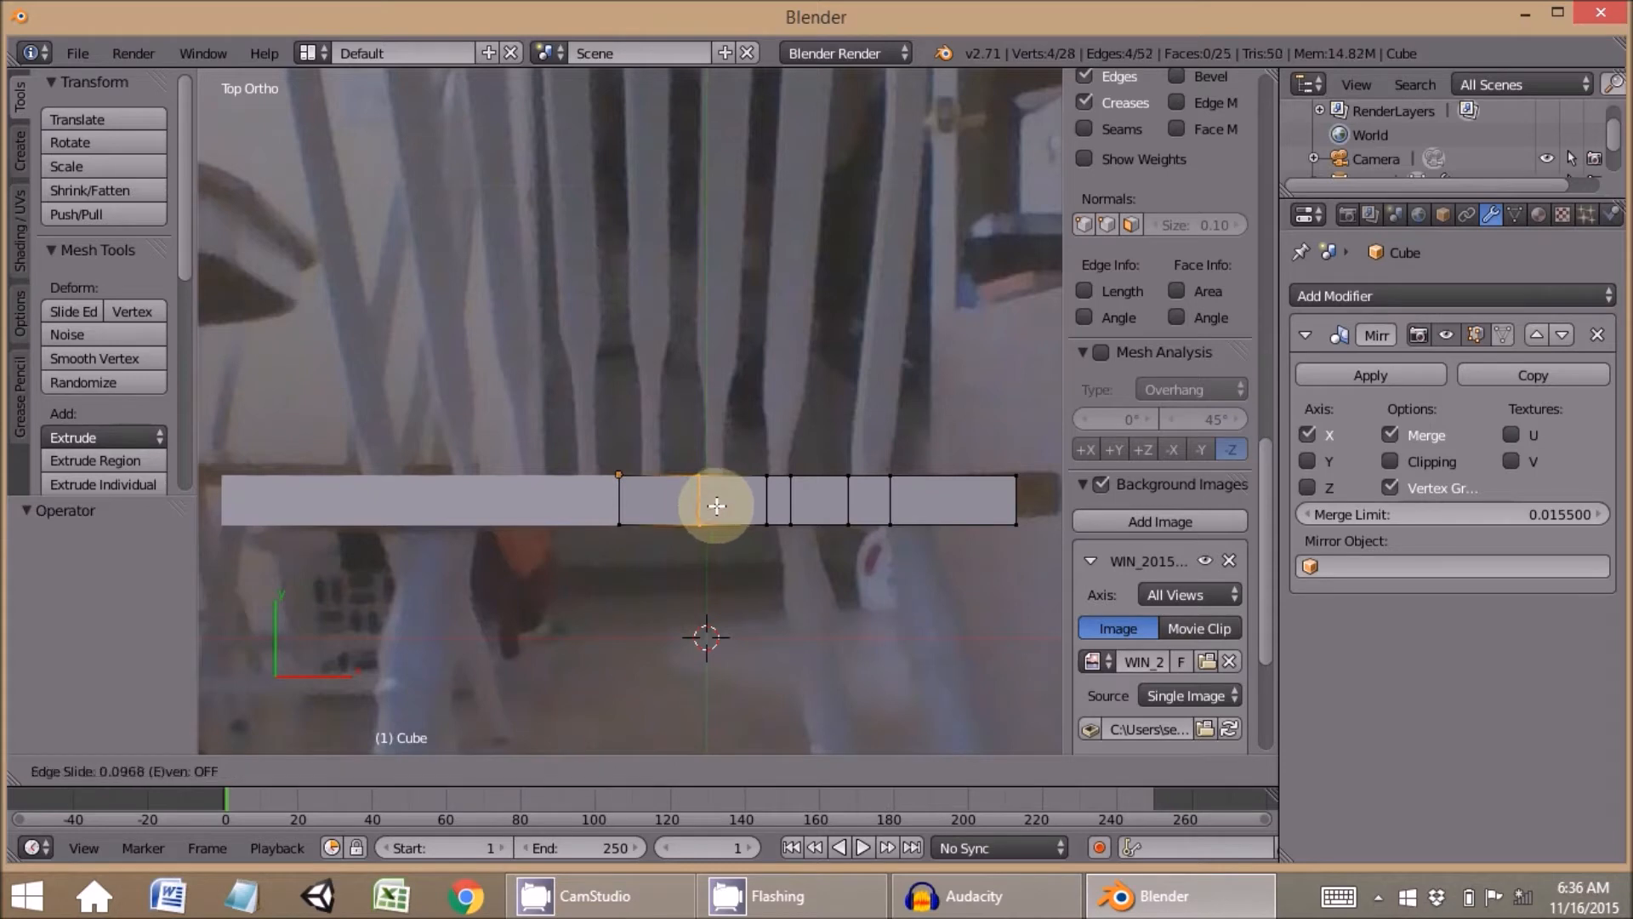
pyautogui.click(722, 504)
pyautogui.hotkey('ctrl', 'r')
pyautogui.click(728, 507)
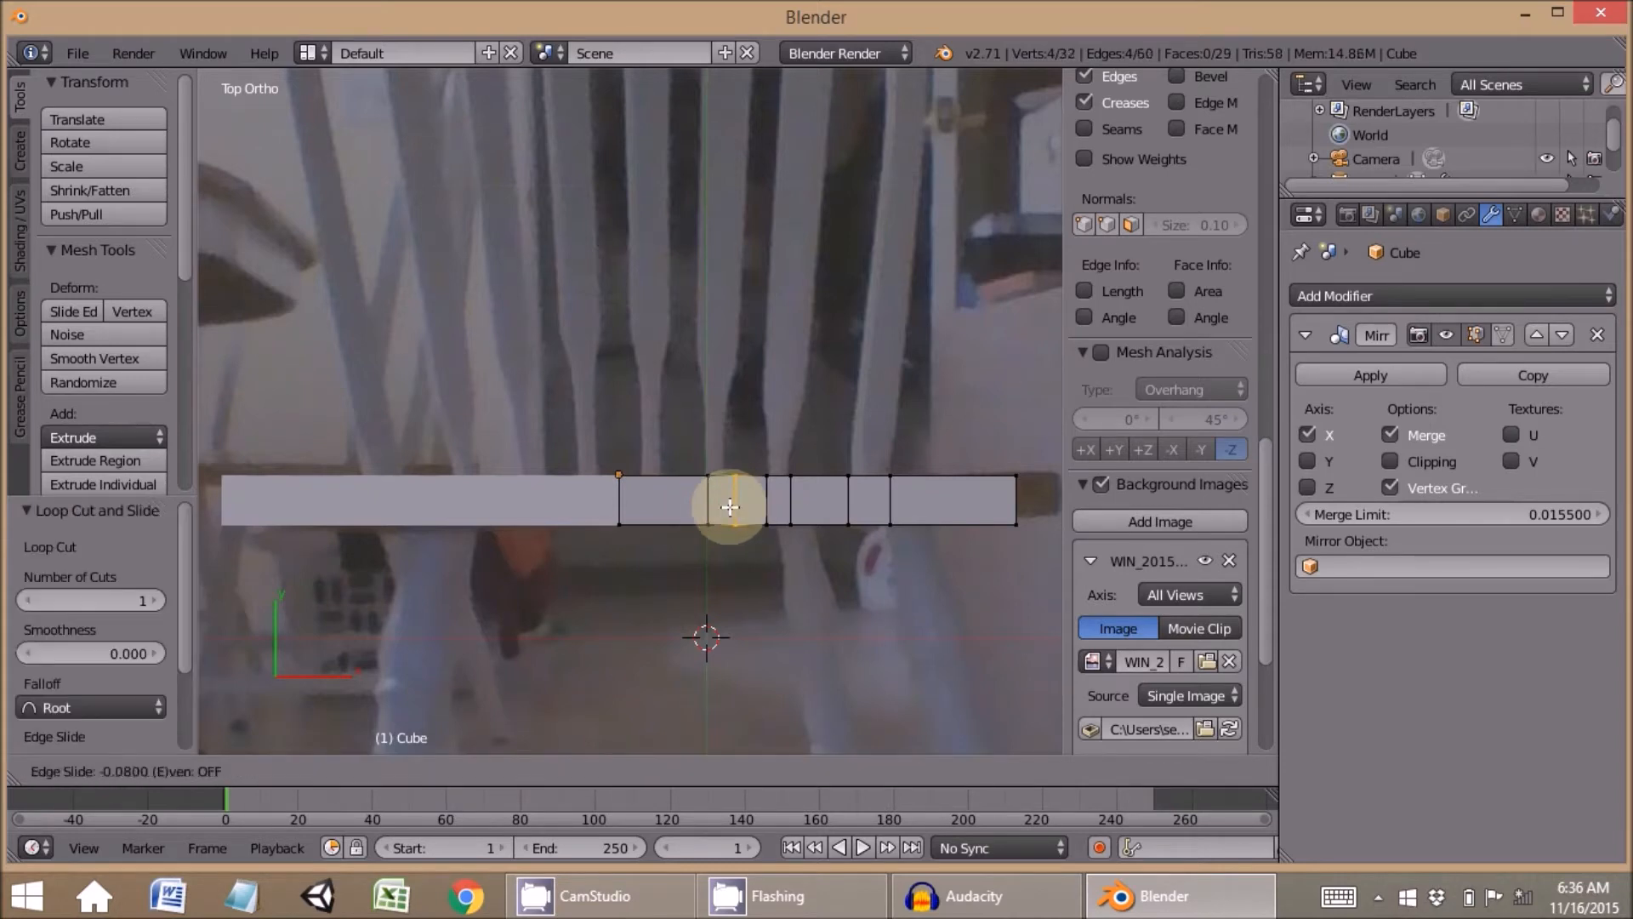
pyautogui.click(727, 507)
# Try a loop cut between the seat's mirror seam and the innermost cut, and undo it
pyautogui.hotkey('ctrl', 'r')
pyautogui.click(644, 498)
pyautogui.click(644, 499)
pyautogui.hotkey('ctrl', 'z')
# Add two loop cuts between the mirror seam and the third spindle's cuts, bracketing the spindle nearest the seam
pyautogui.hotkey('ctrl', 'r')
pyautogui.click(648, 502)
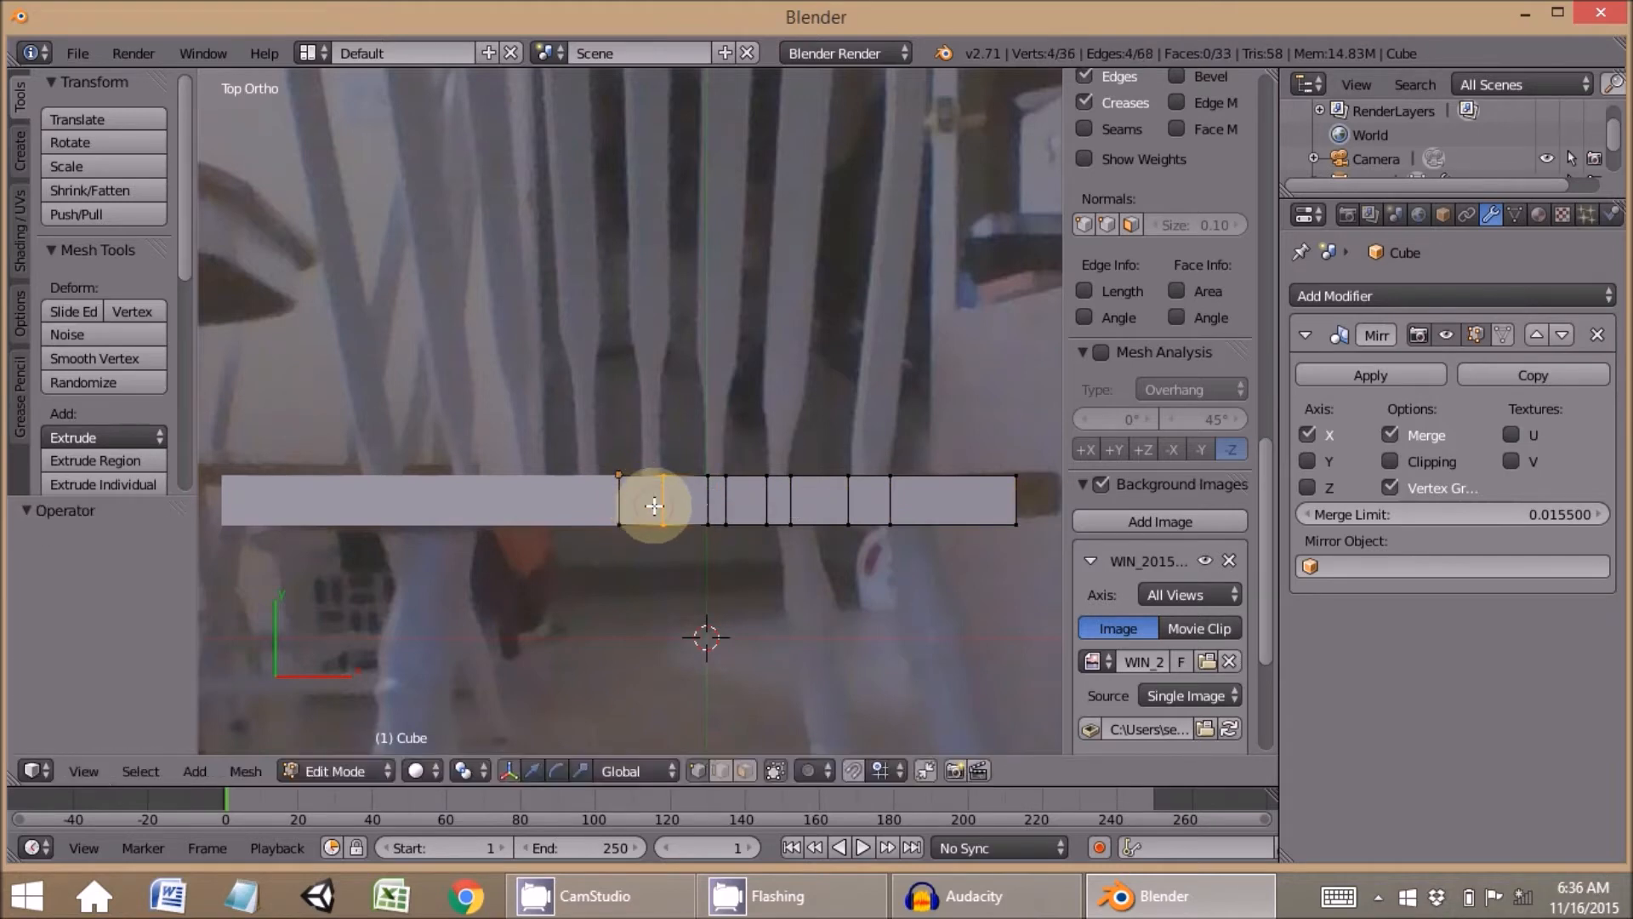
pyautogui.click(649, 502)
pyautogui.hotkey('ctrl', 'r')
pyautogui.click(646, 515)
pyautogui.click(640, 502)
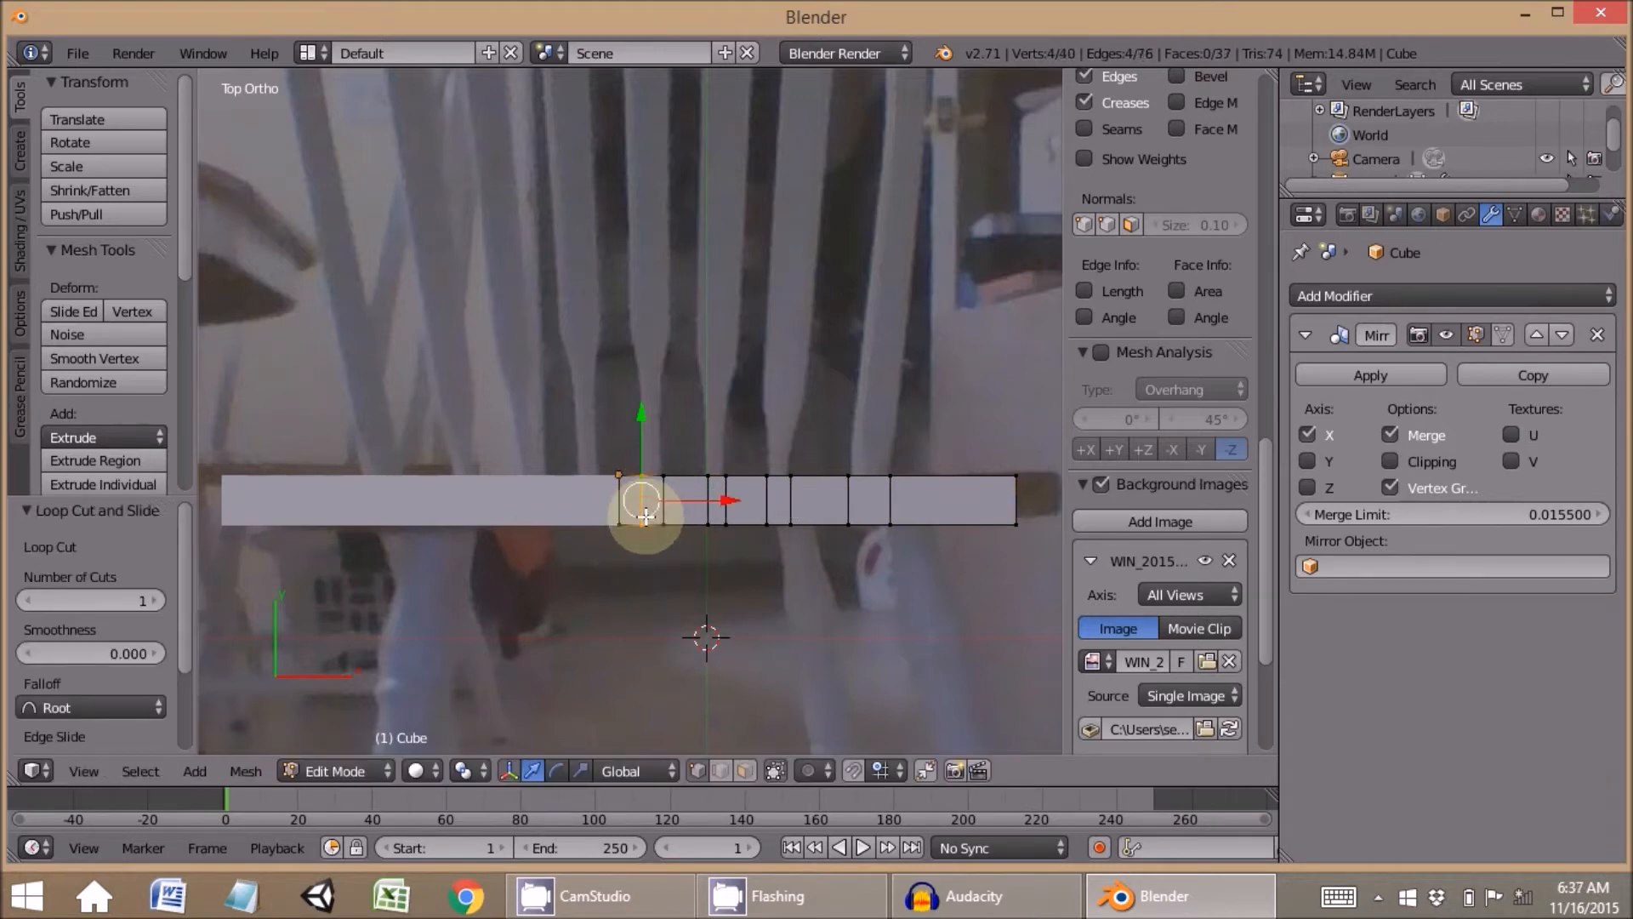
# Add a crosswise loop cut over the half seat and slide it close to the seat's back edge
pyautogui.moveTo(634, 449); pyautogui.dragTo(630, 446, button='middle')
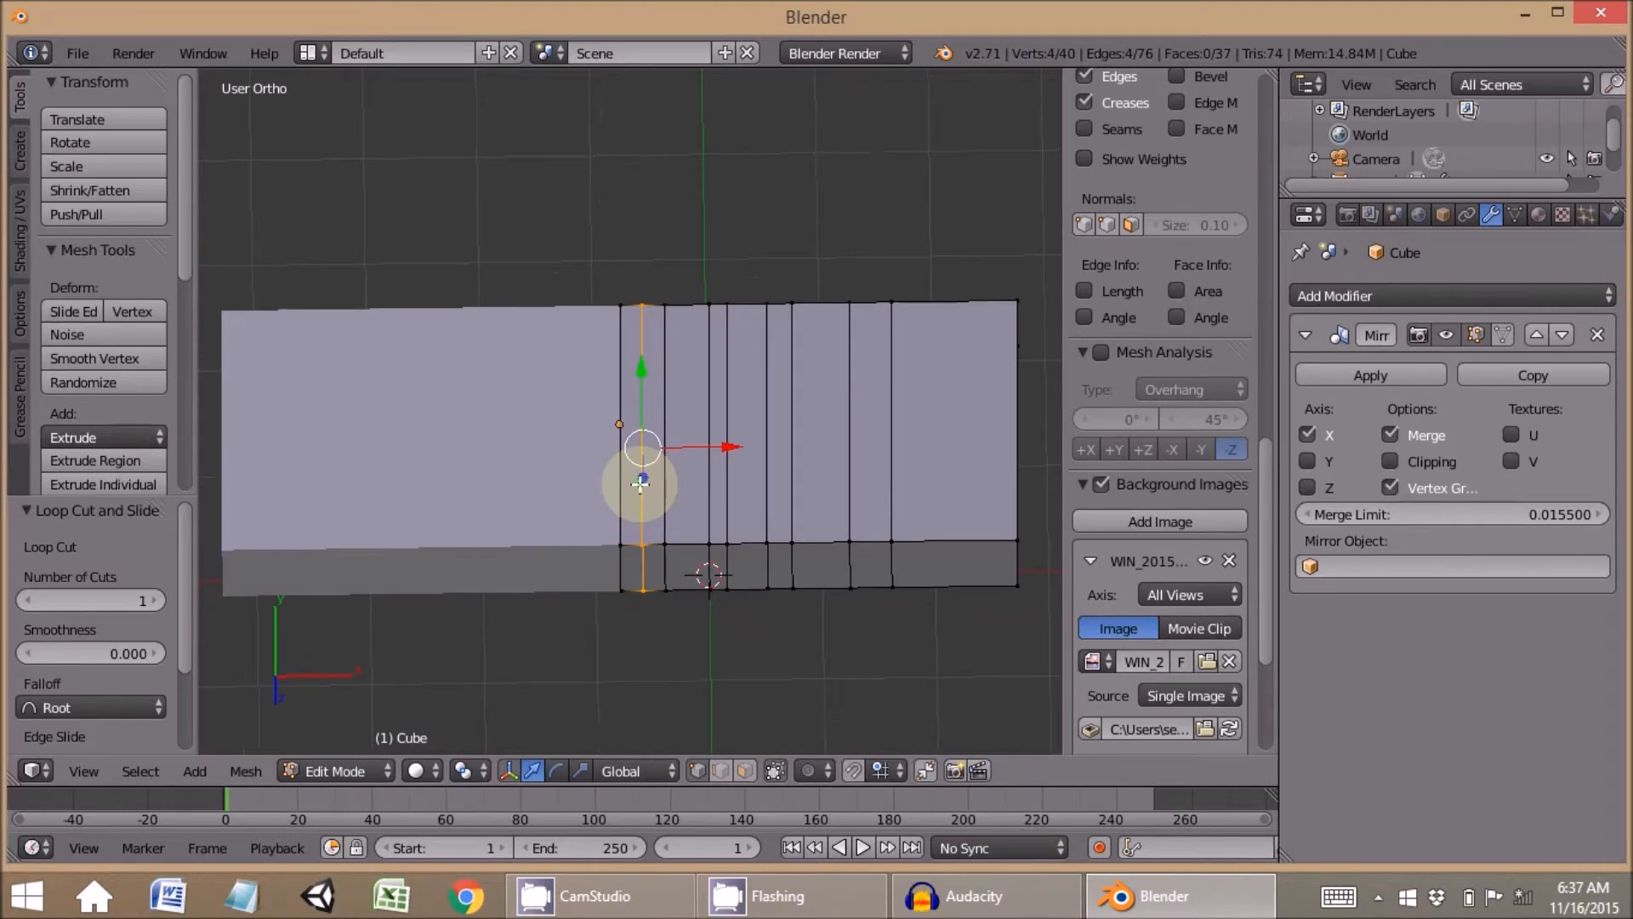
pyautogui.moveTo(809, 477); pyautogui.dragTo(784, 576, button='middle')
pyautogui.scroll(-7, 784, 571)
pyautogui.moveTo(740, 416); pyautogui.dragTo(711, 474, button='middle')
pyautogui.press('a')
pyautogui.scroll(4, 667, 510)
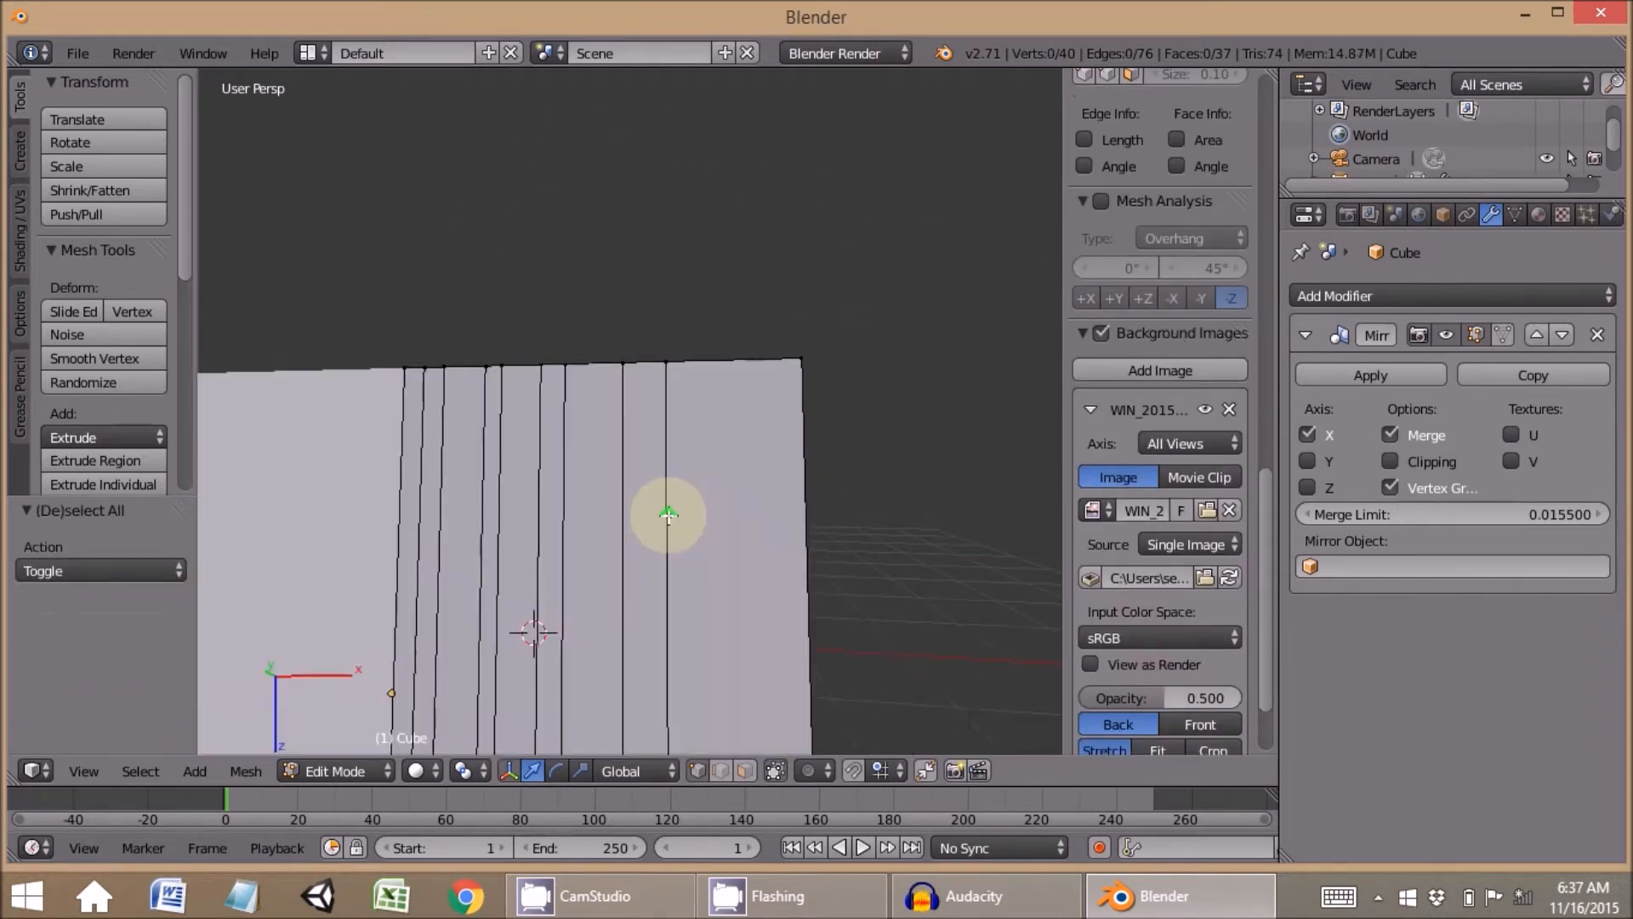
pyautogui.hotkey('ctrl', 'r')
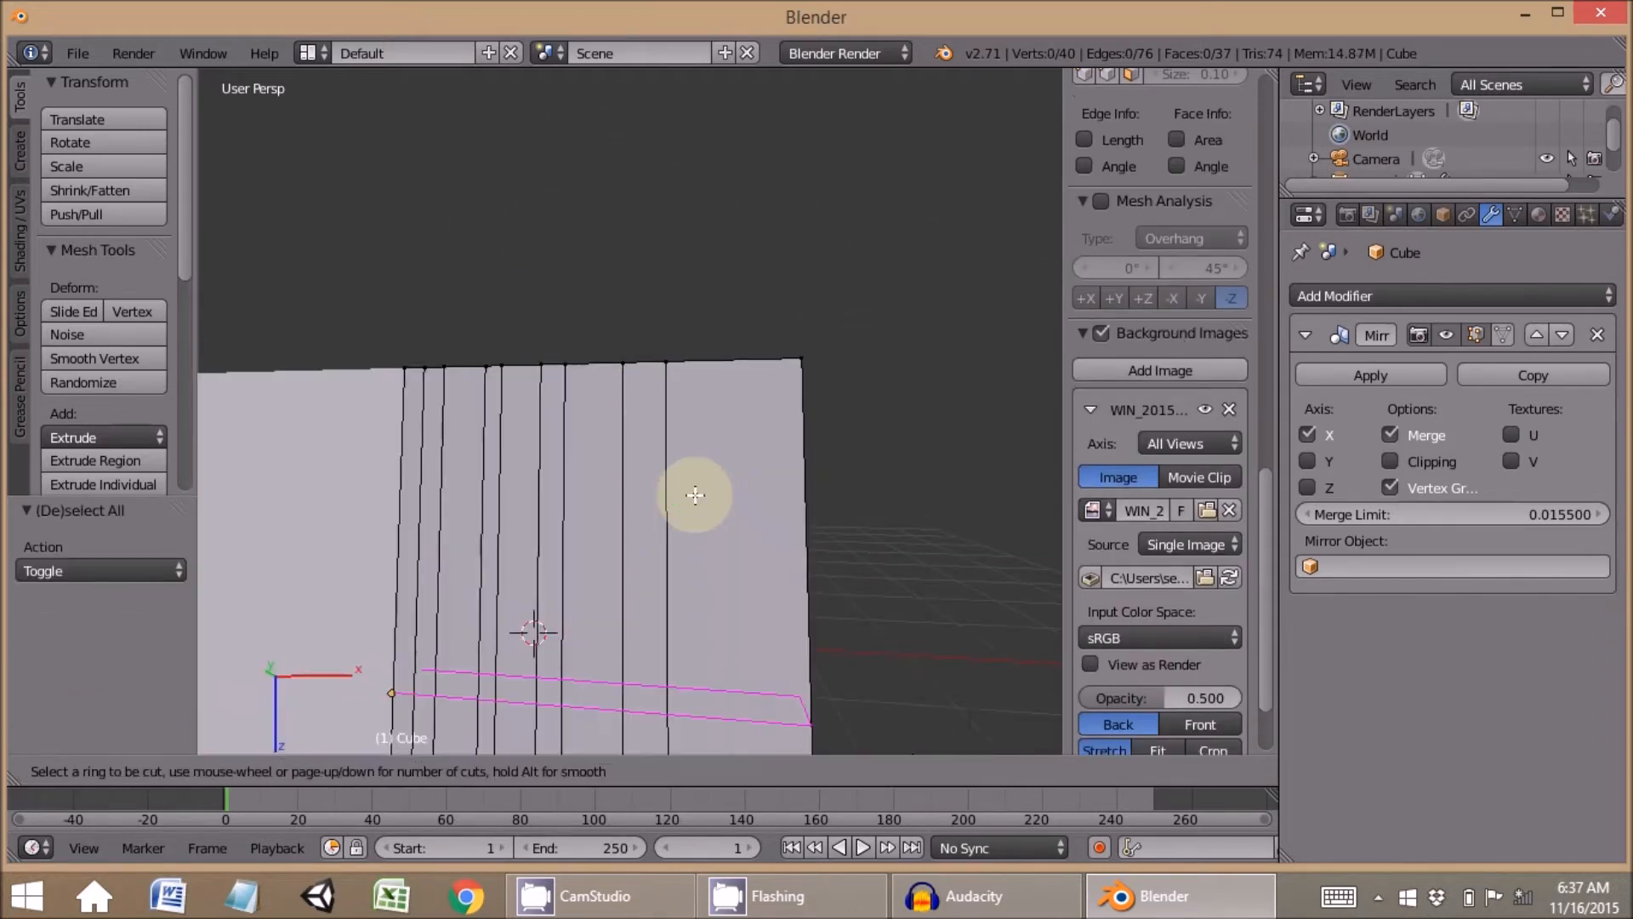
pyautogui.click(629, 439)
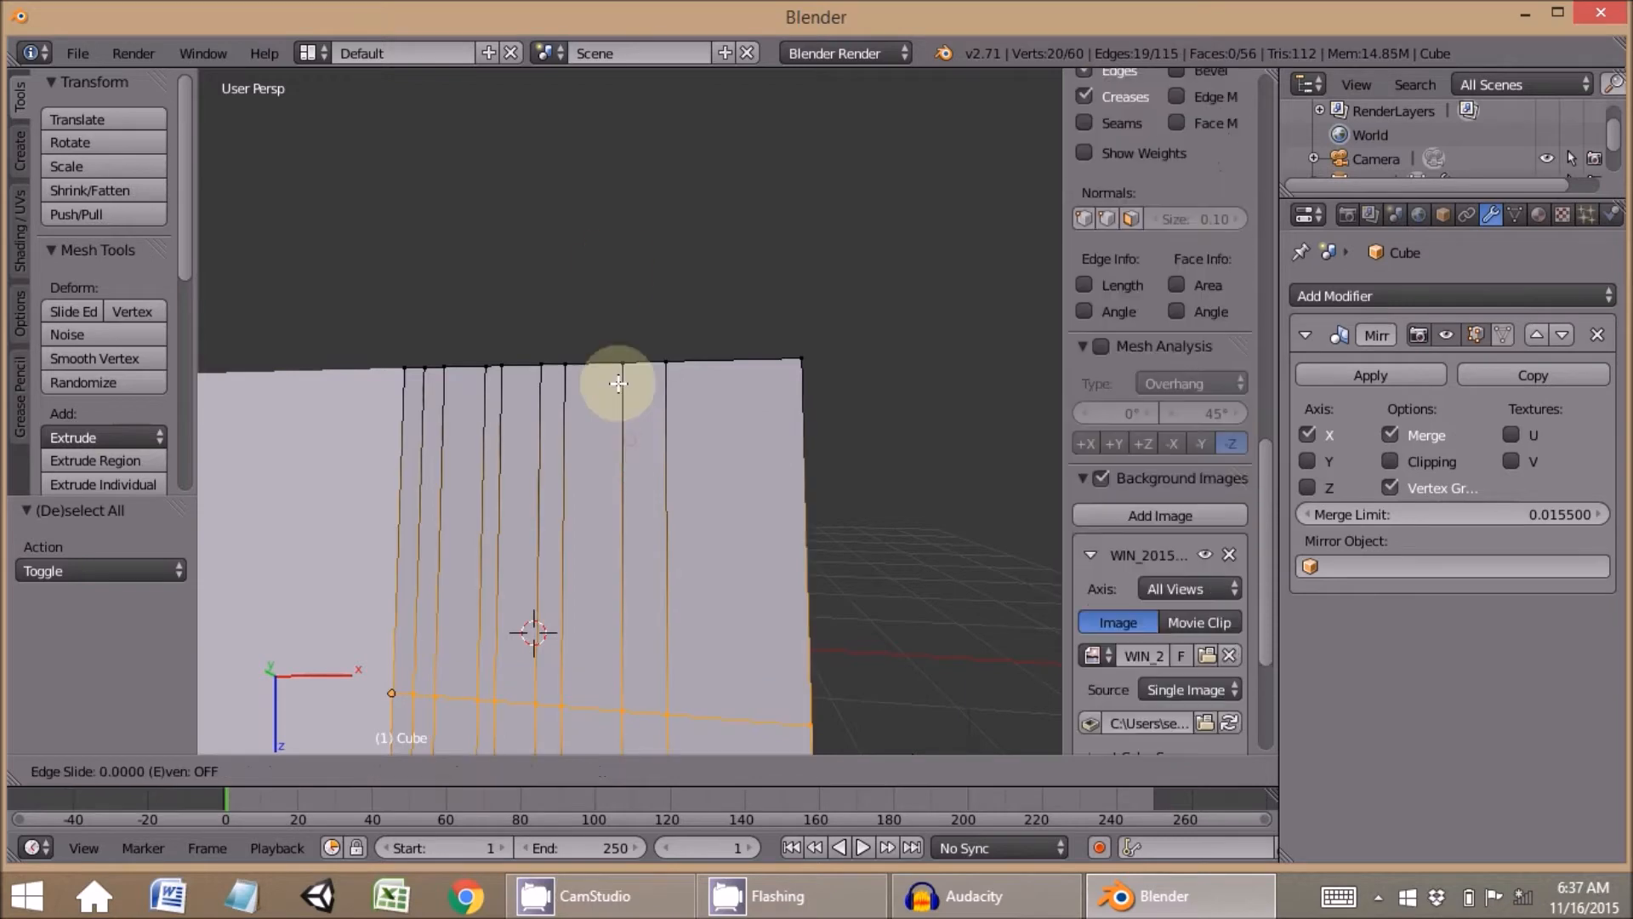
pyautogui.click(618, 140)
pyautogui.hotkey('ctrl', 'r')
pyautogui.press('Escape')
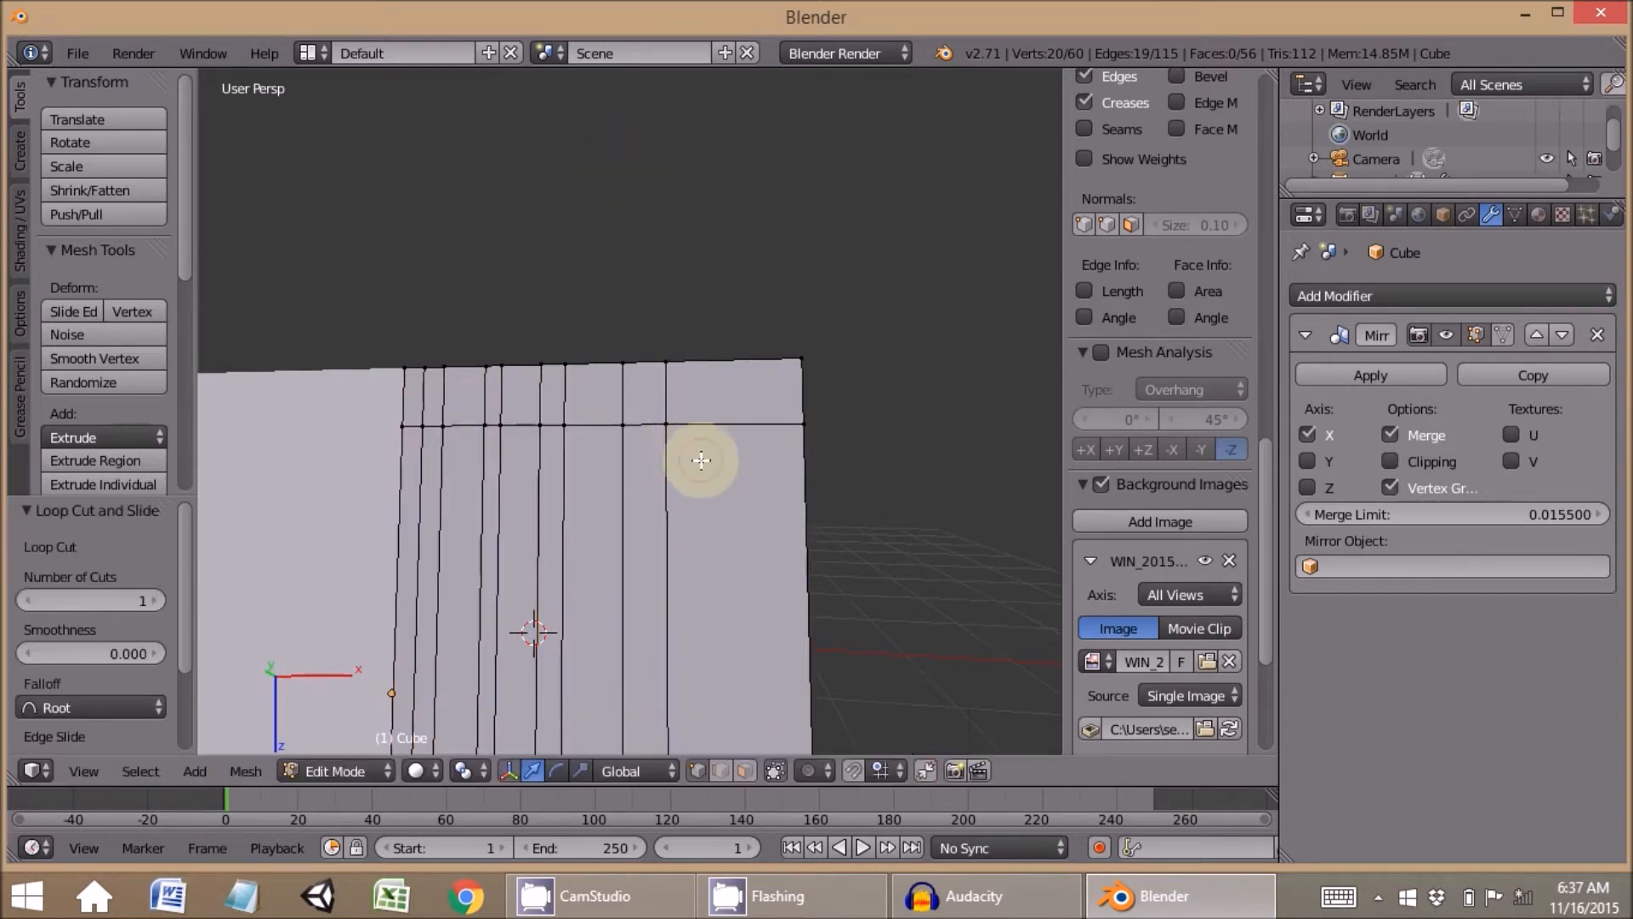
# Add a second crosswise loop cut just in front of the first, with an edge slide of about 0.84
pyautogui.scroll(-5, 630, 596)
pyautogui.scroll(4, 604, 578)
pyautogui.hotkey('ctrl', 'r')
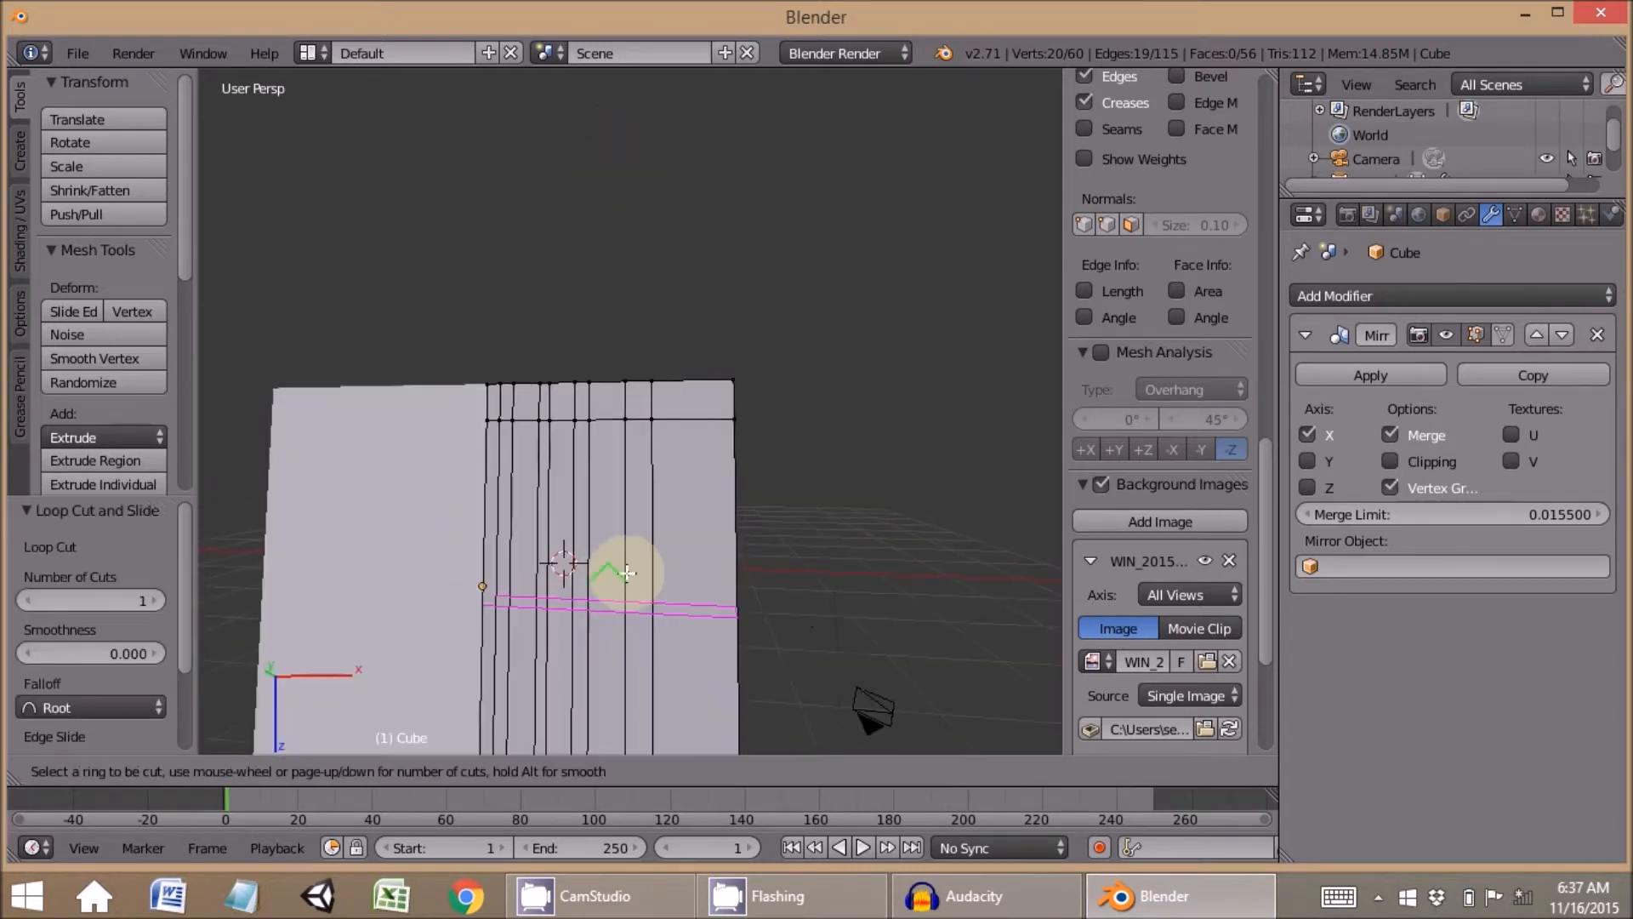
pyautogui.click(629, 519)
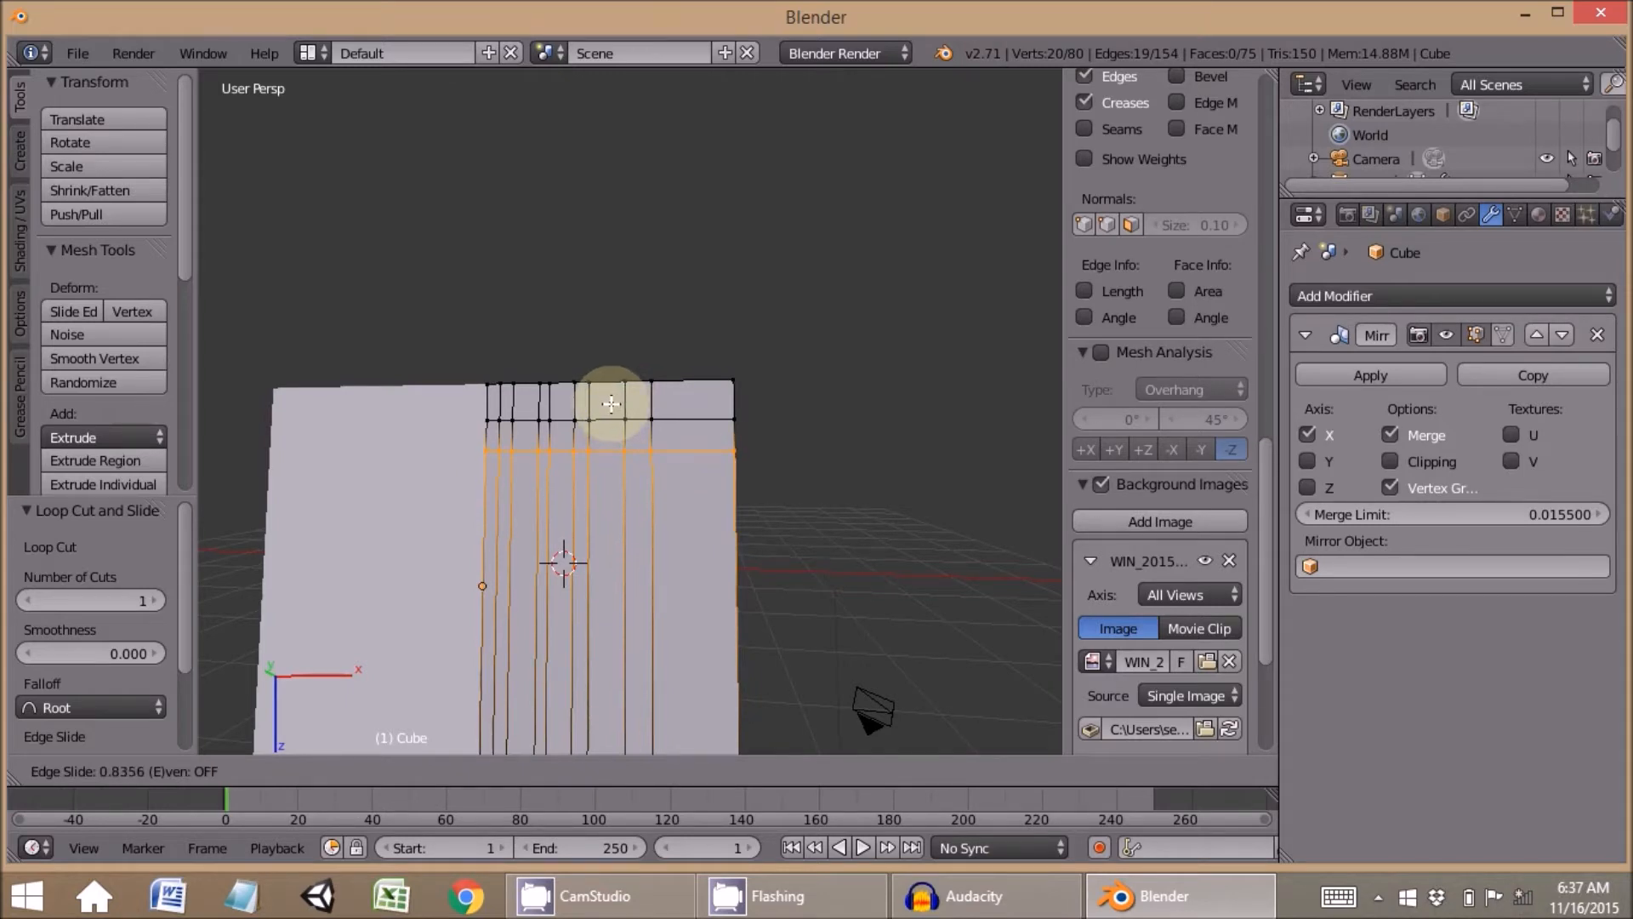
pyautogui.click(609, 405)
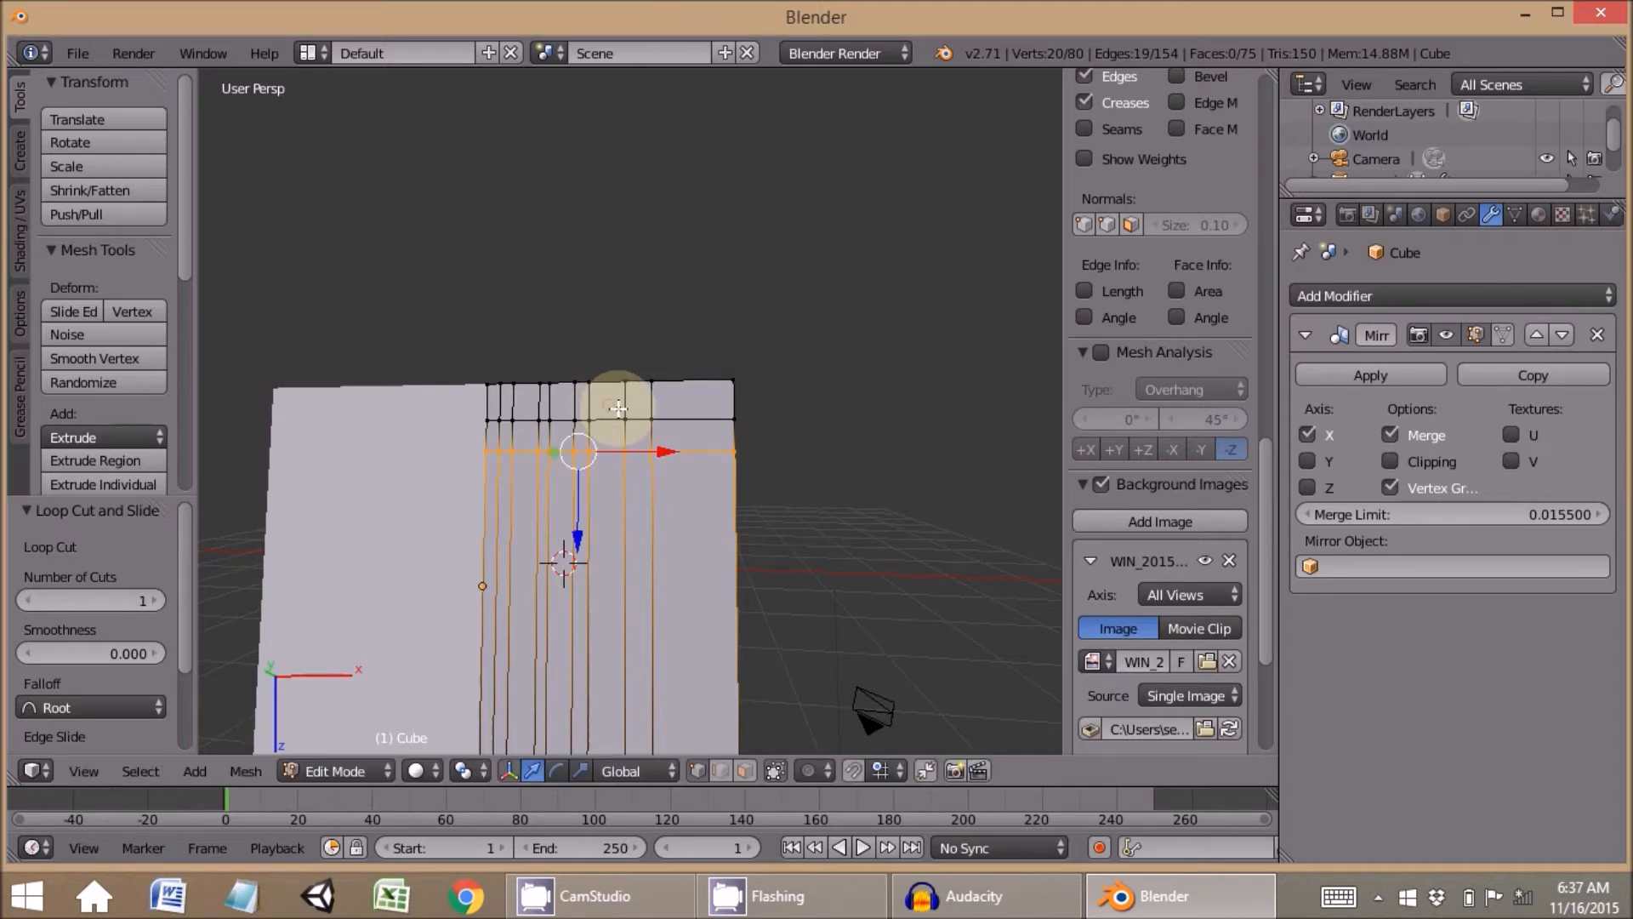
# Try a lengthwise loop cut in the seat's outer section and a crosswise one between the two rear cuts, undoing each
pyautogui.hotkey('ctrl', 'r')
pyautogui.click(677, 430)
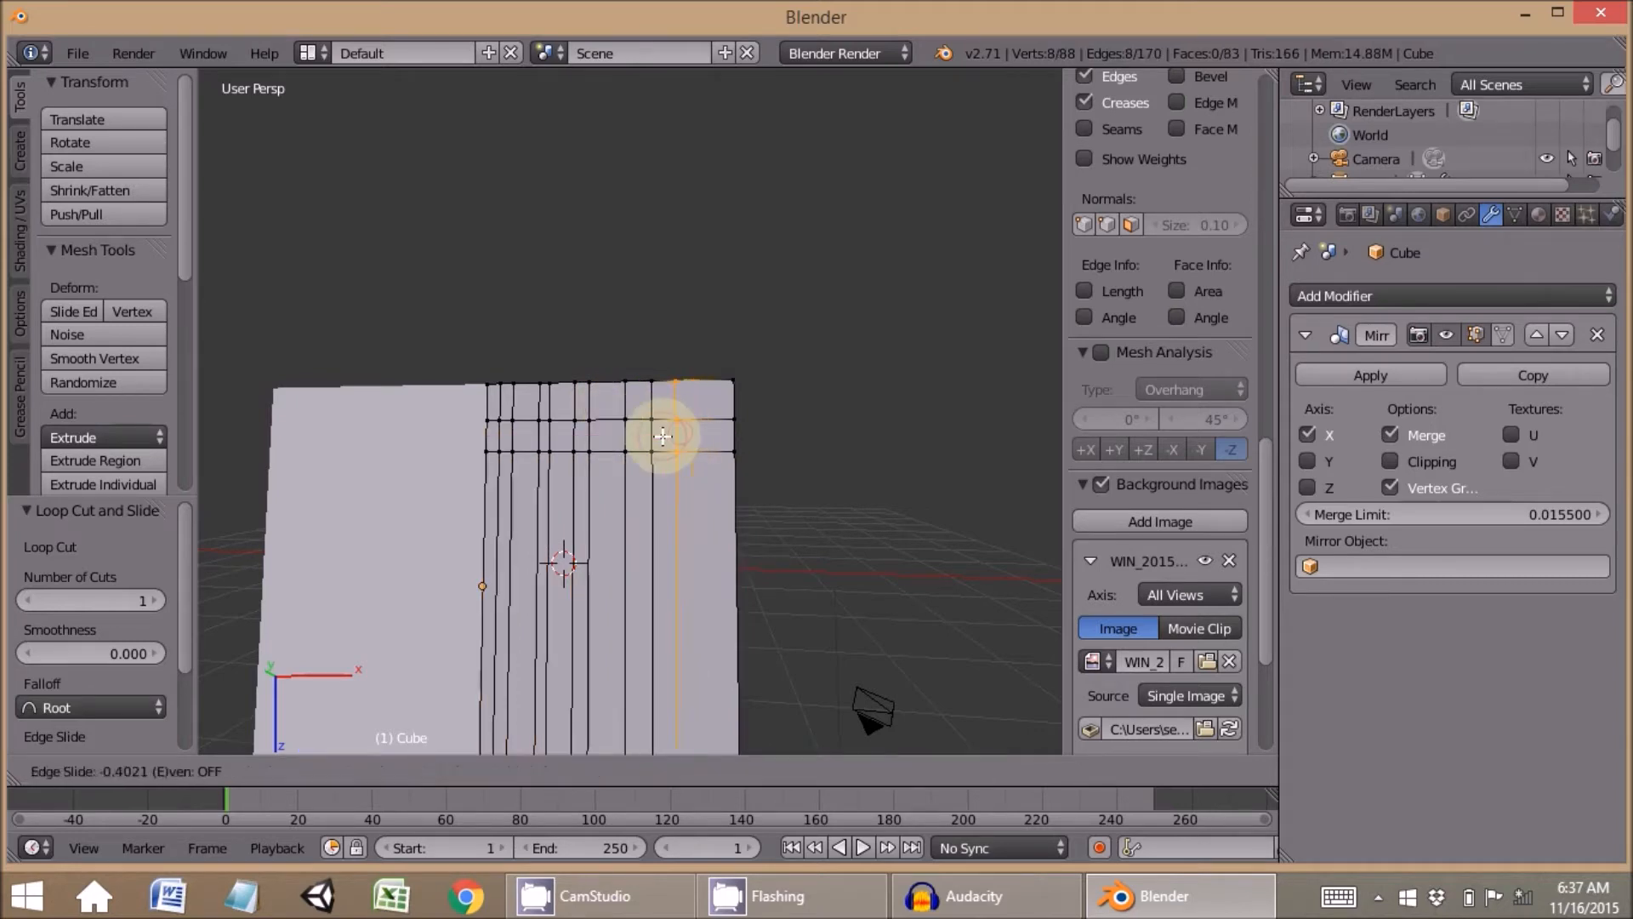
pyautogui.click(662, 437)
pyautogui.keyDown('alt'); pyautogui.rightClick(681, 450); pyautogui.keyUp('alt')
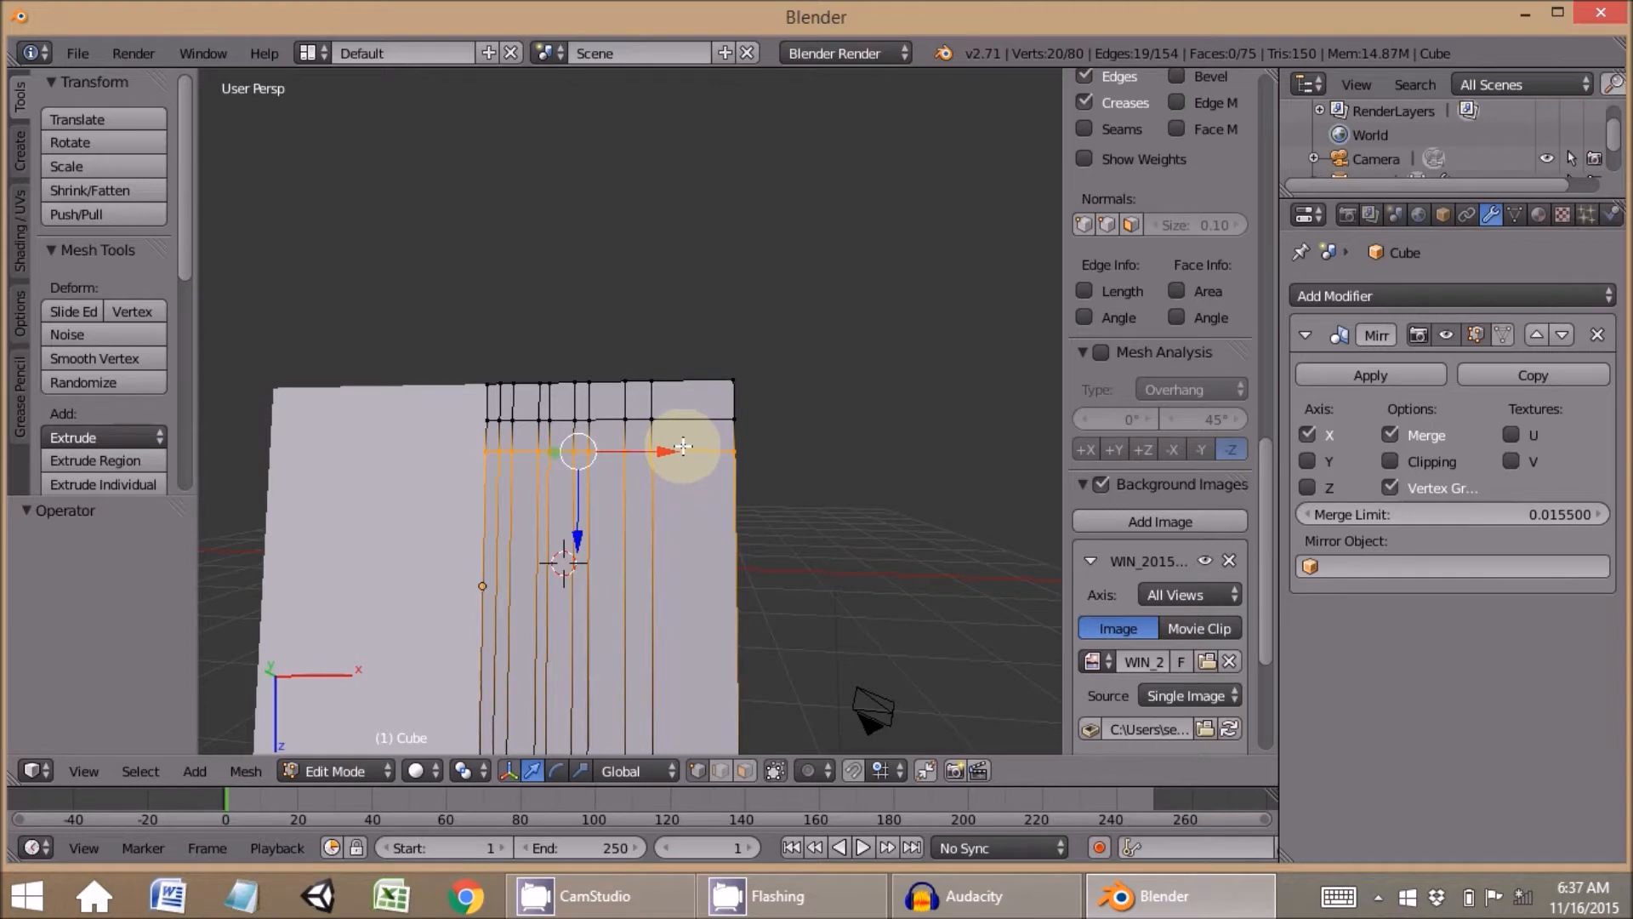
pyautogui.hotkey('ctrl', 'r')
pyautogui.click(727, 428)
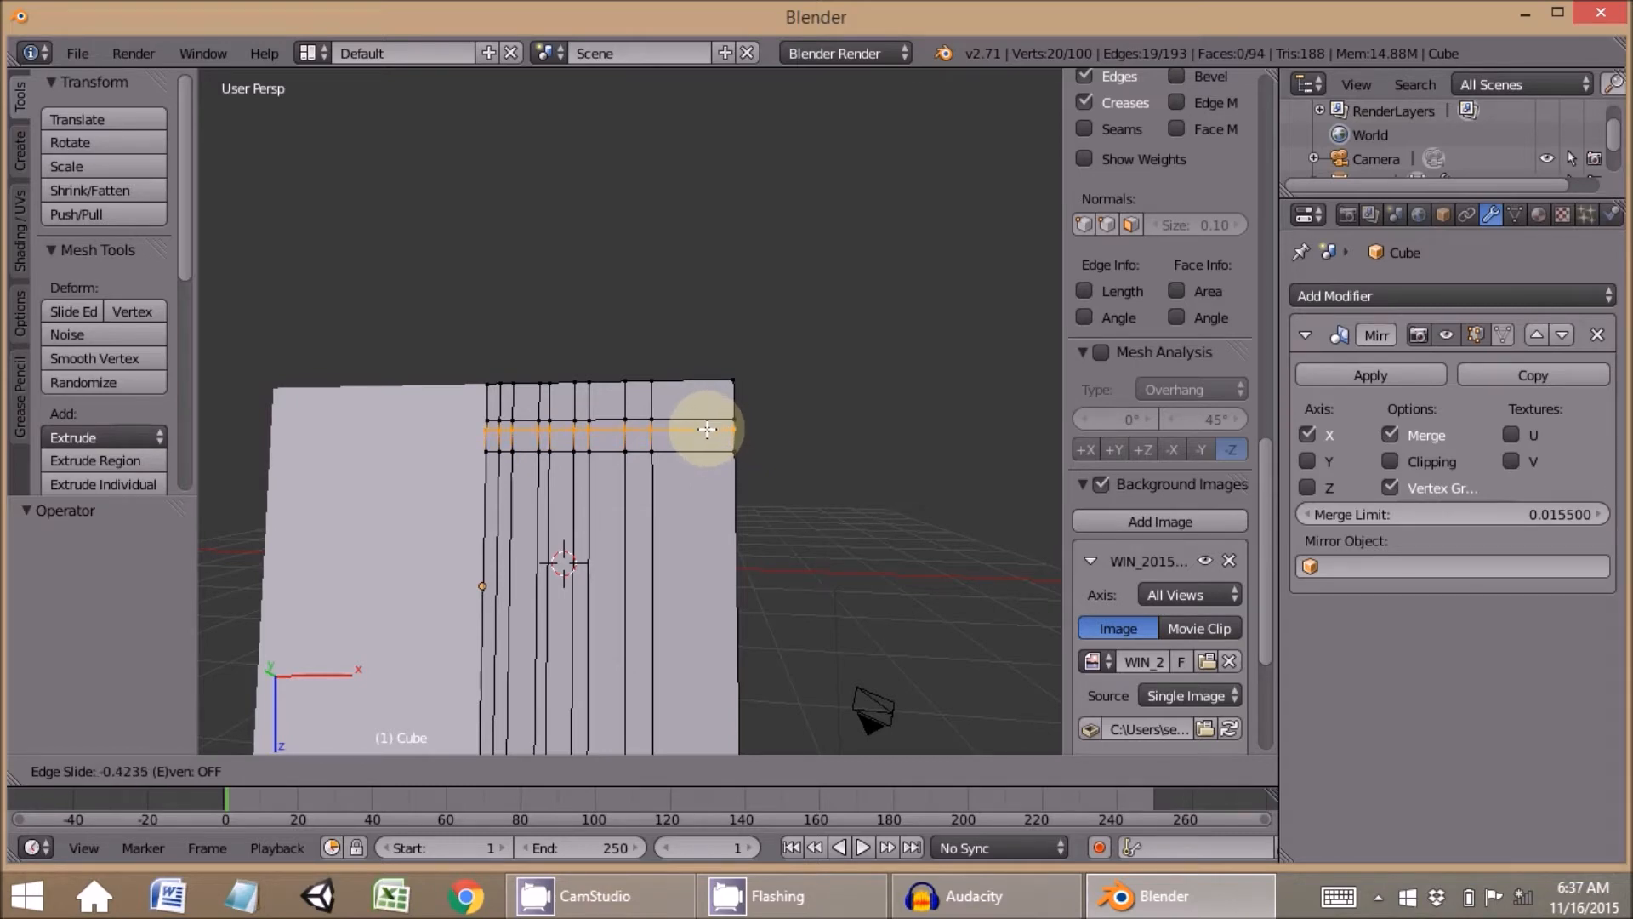
pyautogui.click(704, 434)
pyautogui.hotkey('ctrl', 'z')
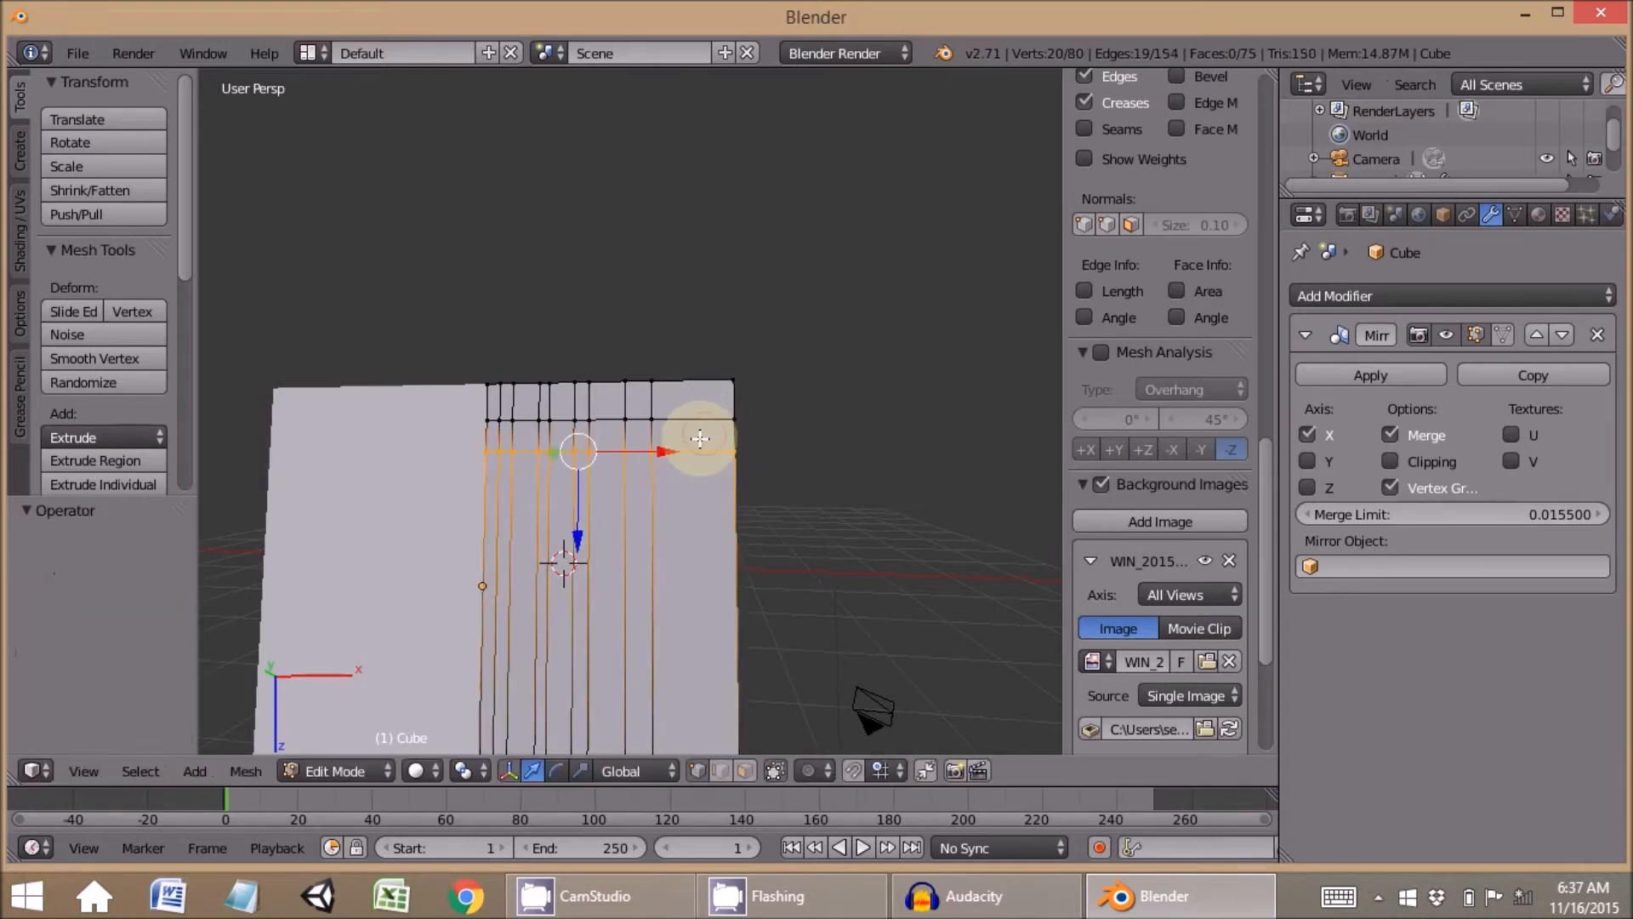
# Select both crosswise cuts from the mirror seam to the outermost spindle's inner loop in wireframe, and scale them by 0.483 along Z
pyautogui.scroll(4, 496, 481)
pyautogui.keyDown('shift'); pyautogui.moveTo(492, 482); pyautogui.dragTo(649, 427, button='middle'); pyautogui.keyUp('shift')
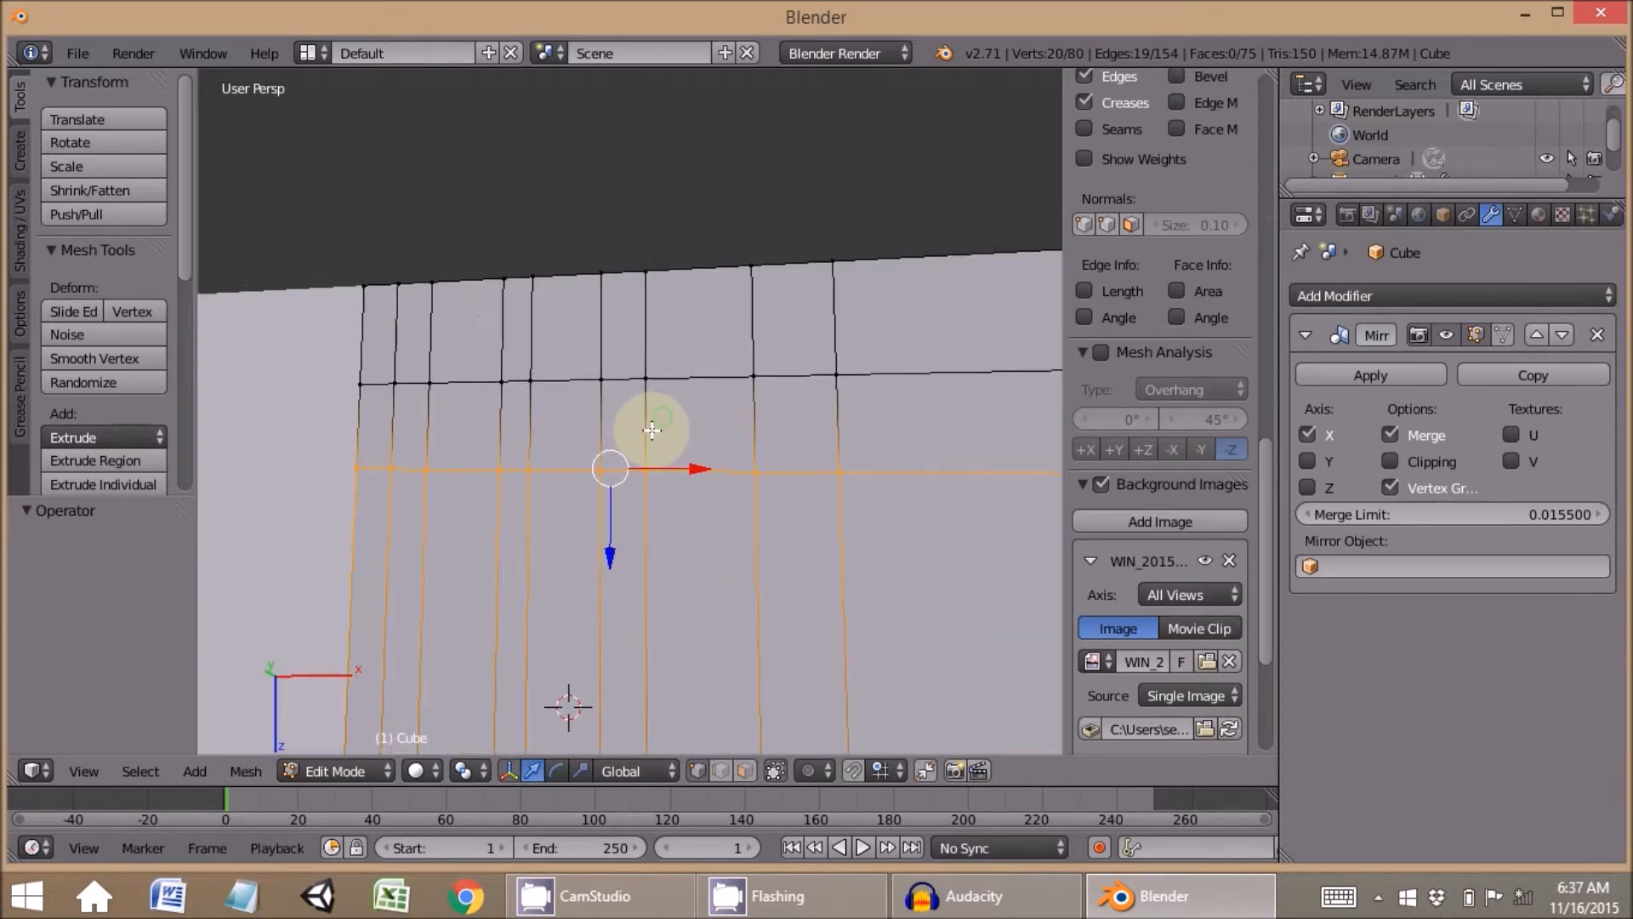
pyautogui.press('a')
pyautogui.moveTo(379, 422); pyautogui.dragTo(422, 445, button='middle')
pyautogui.press('KP_5')
pyautogui.scroll(-4, 376, 419)
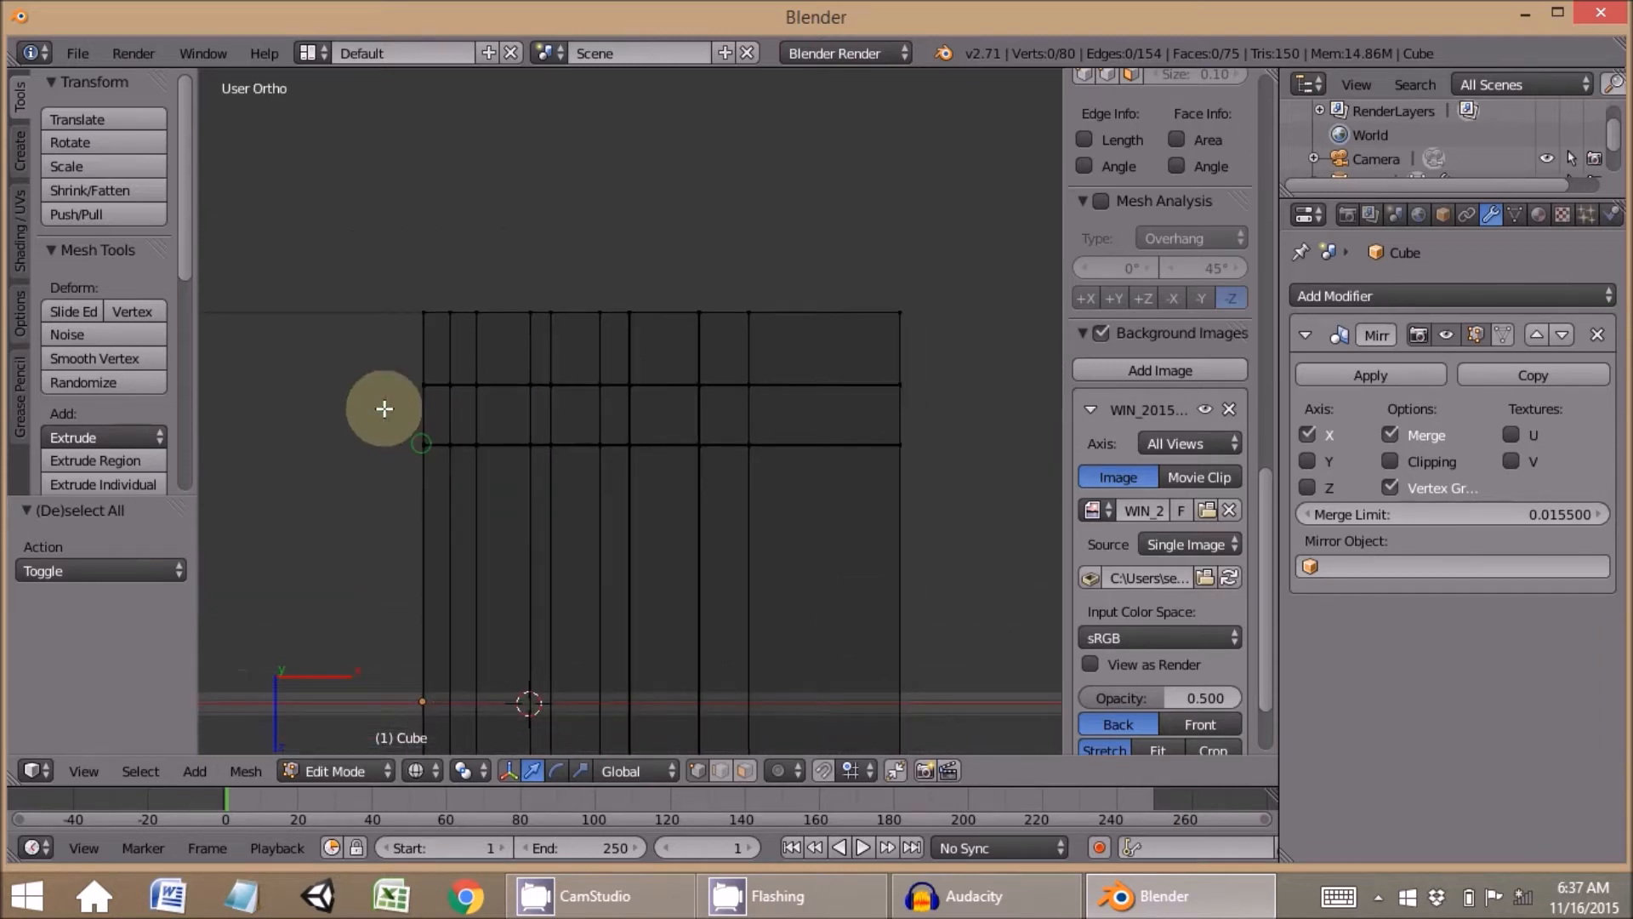
pyautogui.press('b')
pyautogui.moveTo(340, 365); pyautogui.dragTo(719, 485)
pyautogui.press('s')
pyautogui.press('z')
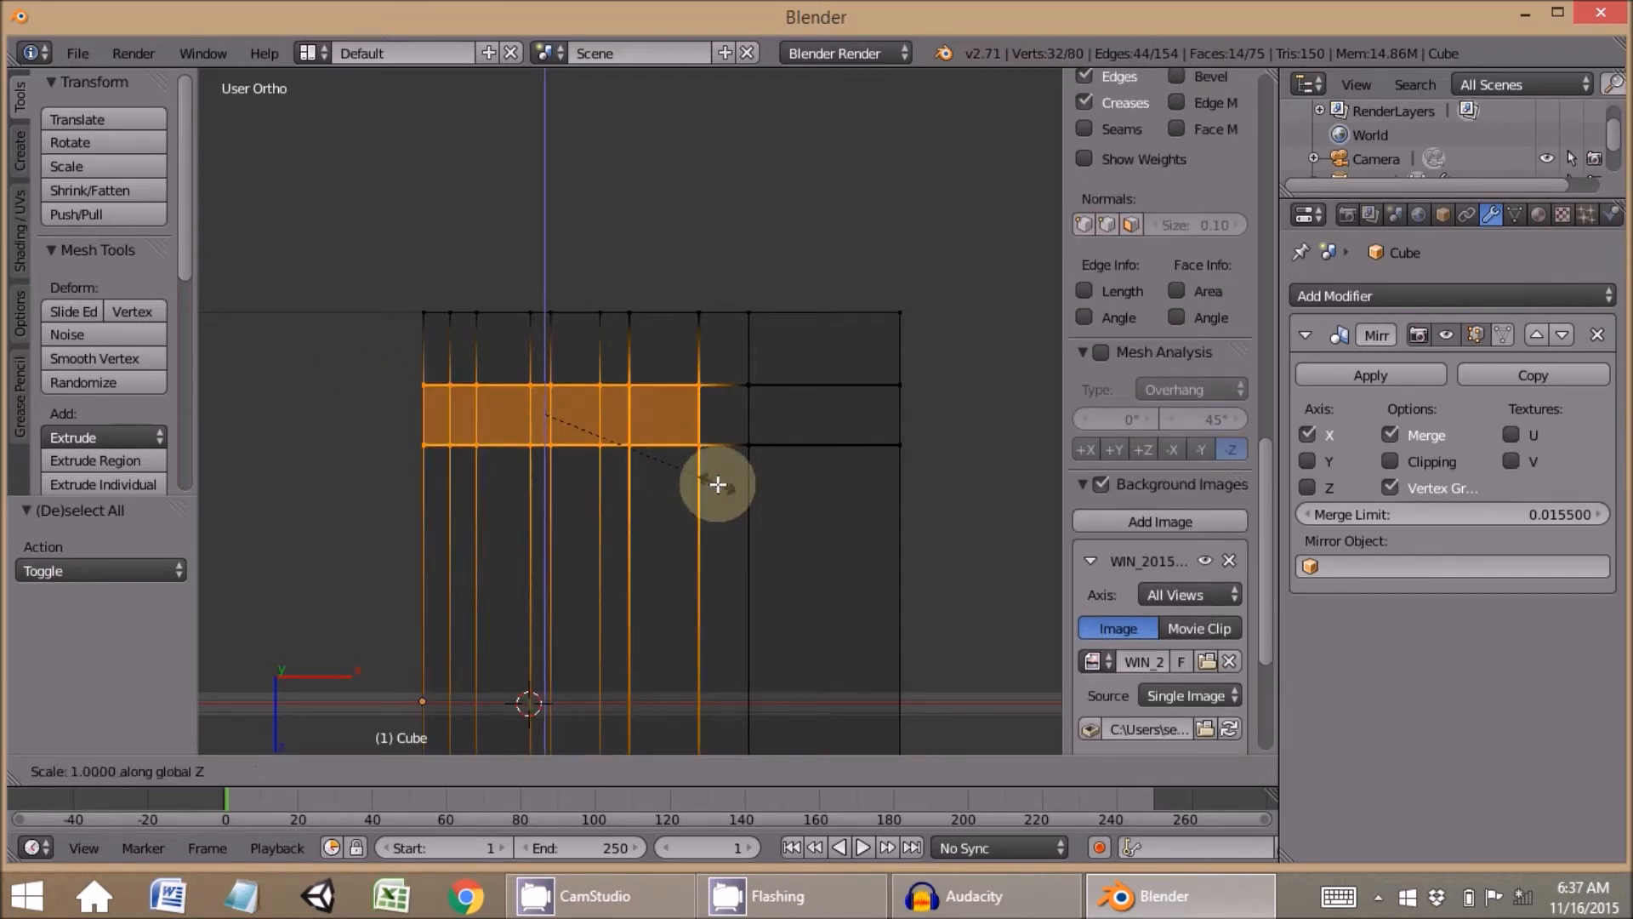
pyautogui.click(629, 444)
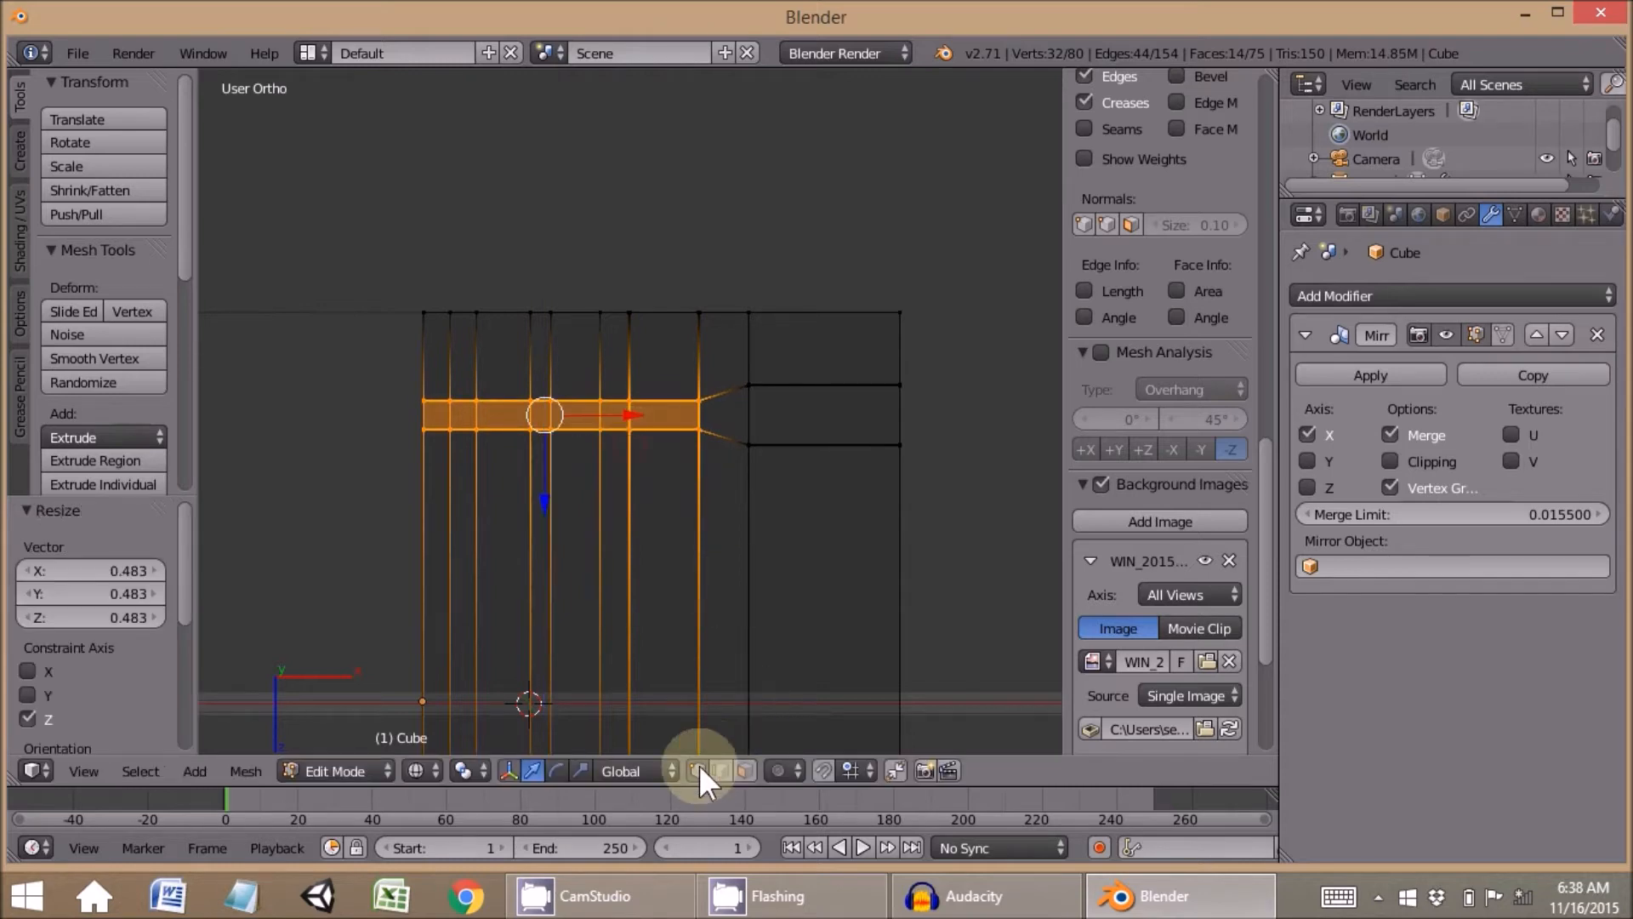
# Clear the selection, switch to face selection with solid shading, and select the tapered face at the outermost spindle
pyautogui.press('a')
pyautogui.click(740, 769)
pyautogui.moveTo(721, 725); pyautogui.dragTo(677, 539, button='middle')
pyautogui.scroll(-4, 660, 527)
pyautogui.press('KP_5')
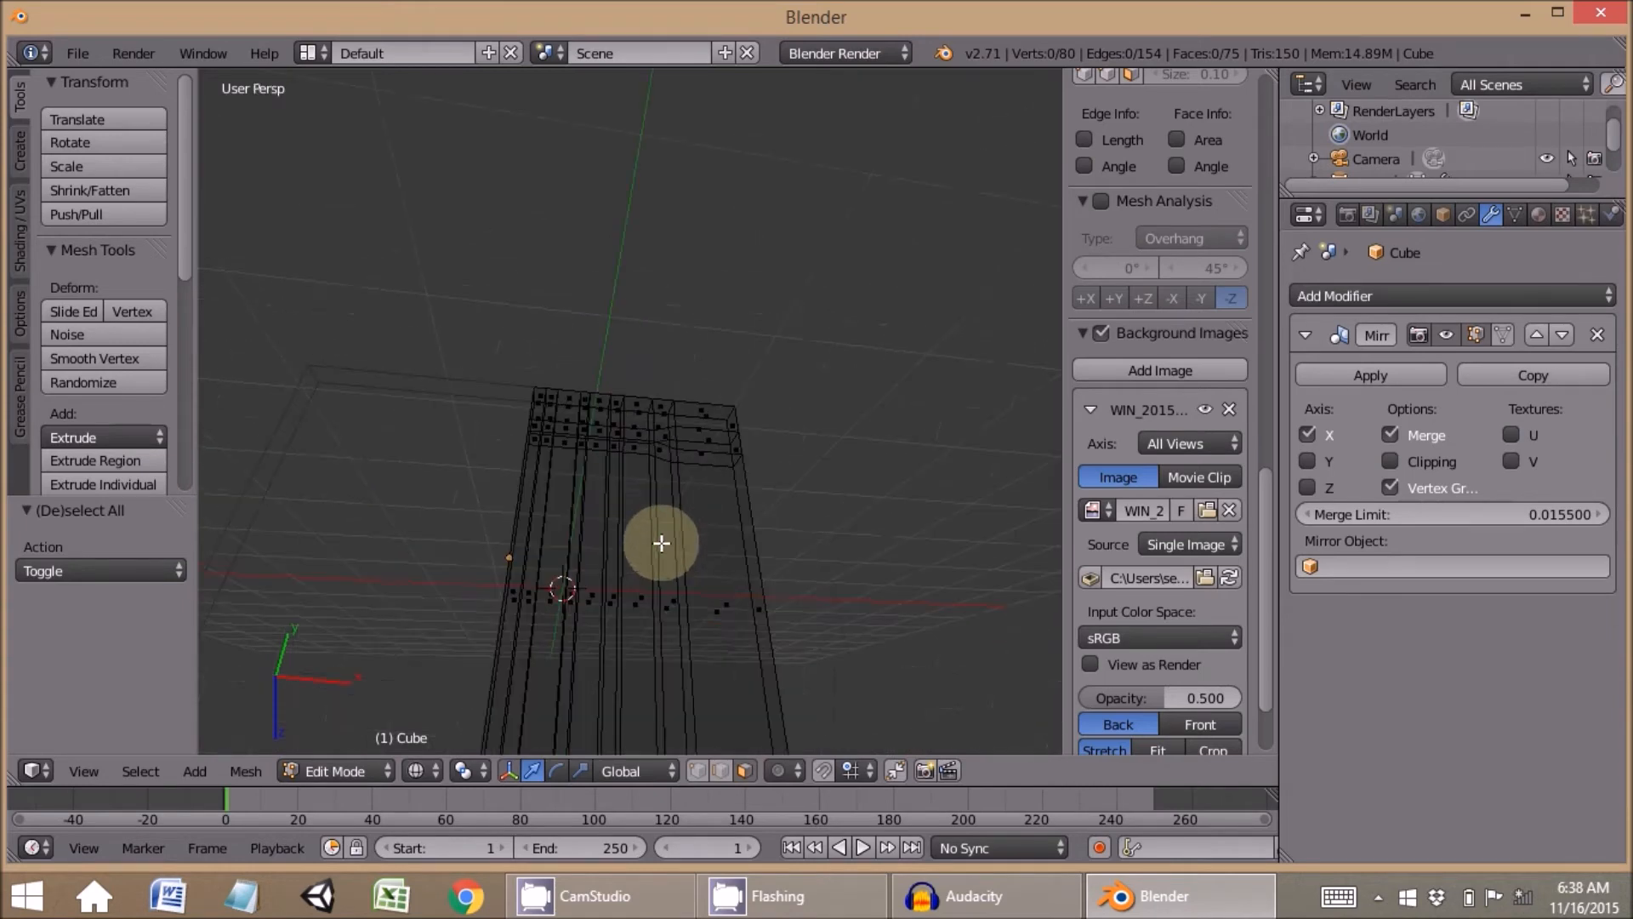
pyautogui.scroll(3, 745, 532)
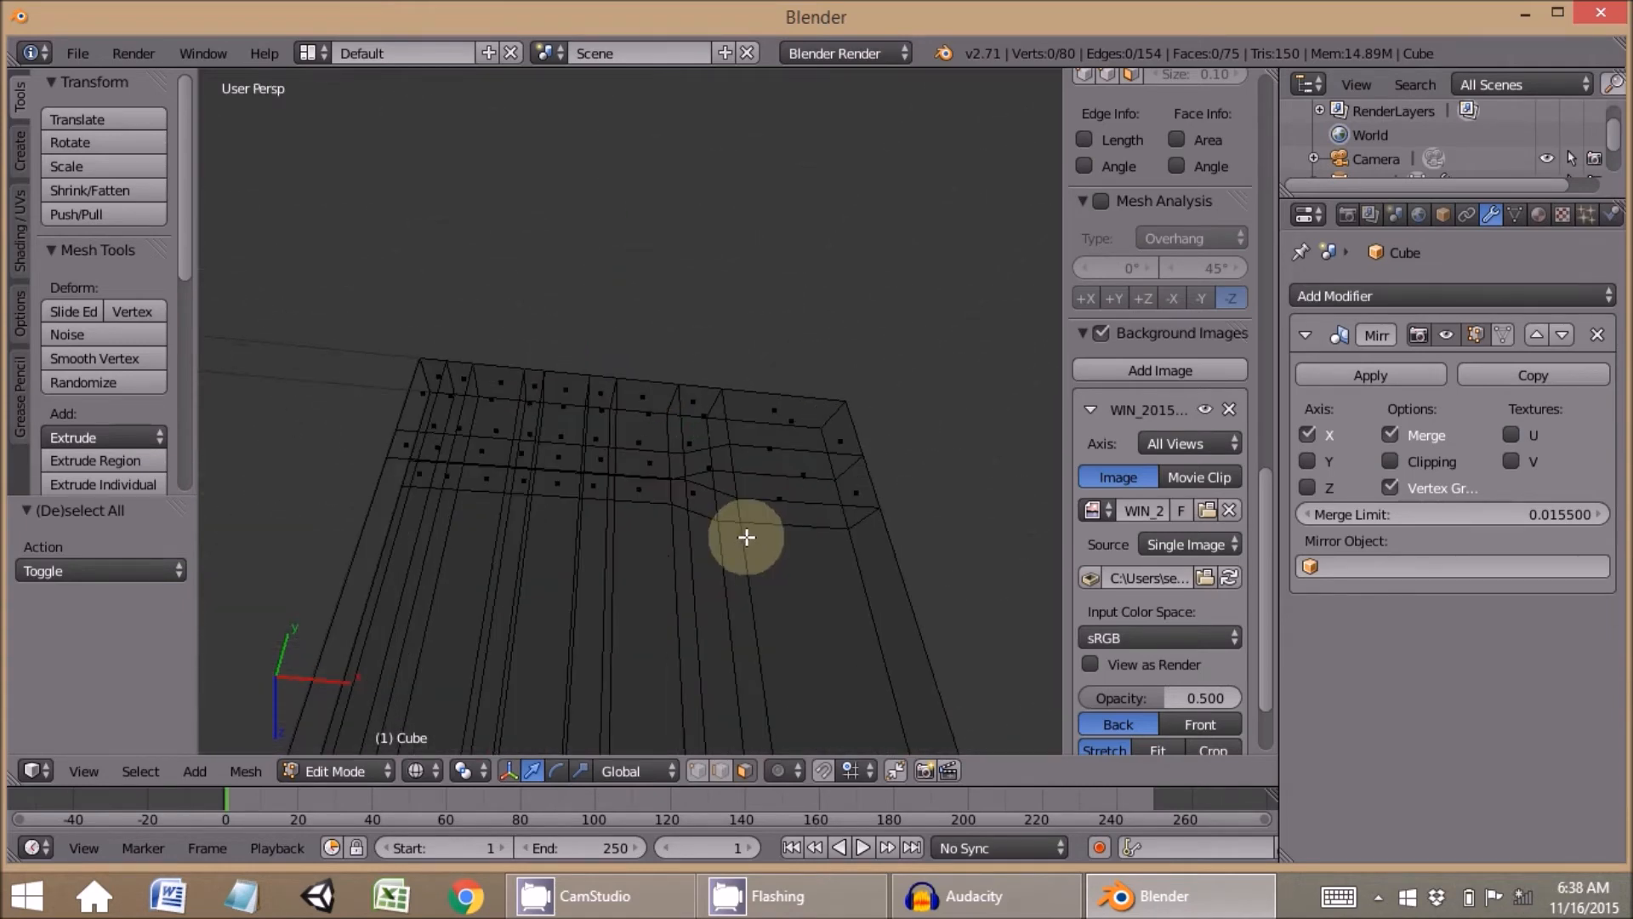
pyautogui.press('z')
pyautogui.moveTo(693, 482)
pyautogui.mouseDown(button='middle')
pyautogui.moveTo(627, 463)
pyautogui.moveTo(852, 435)
pyautogui.mouseUp(button='middle')
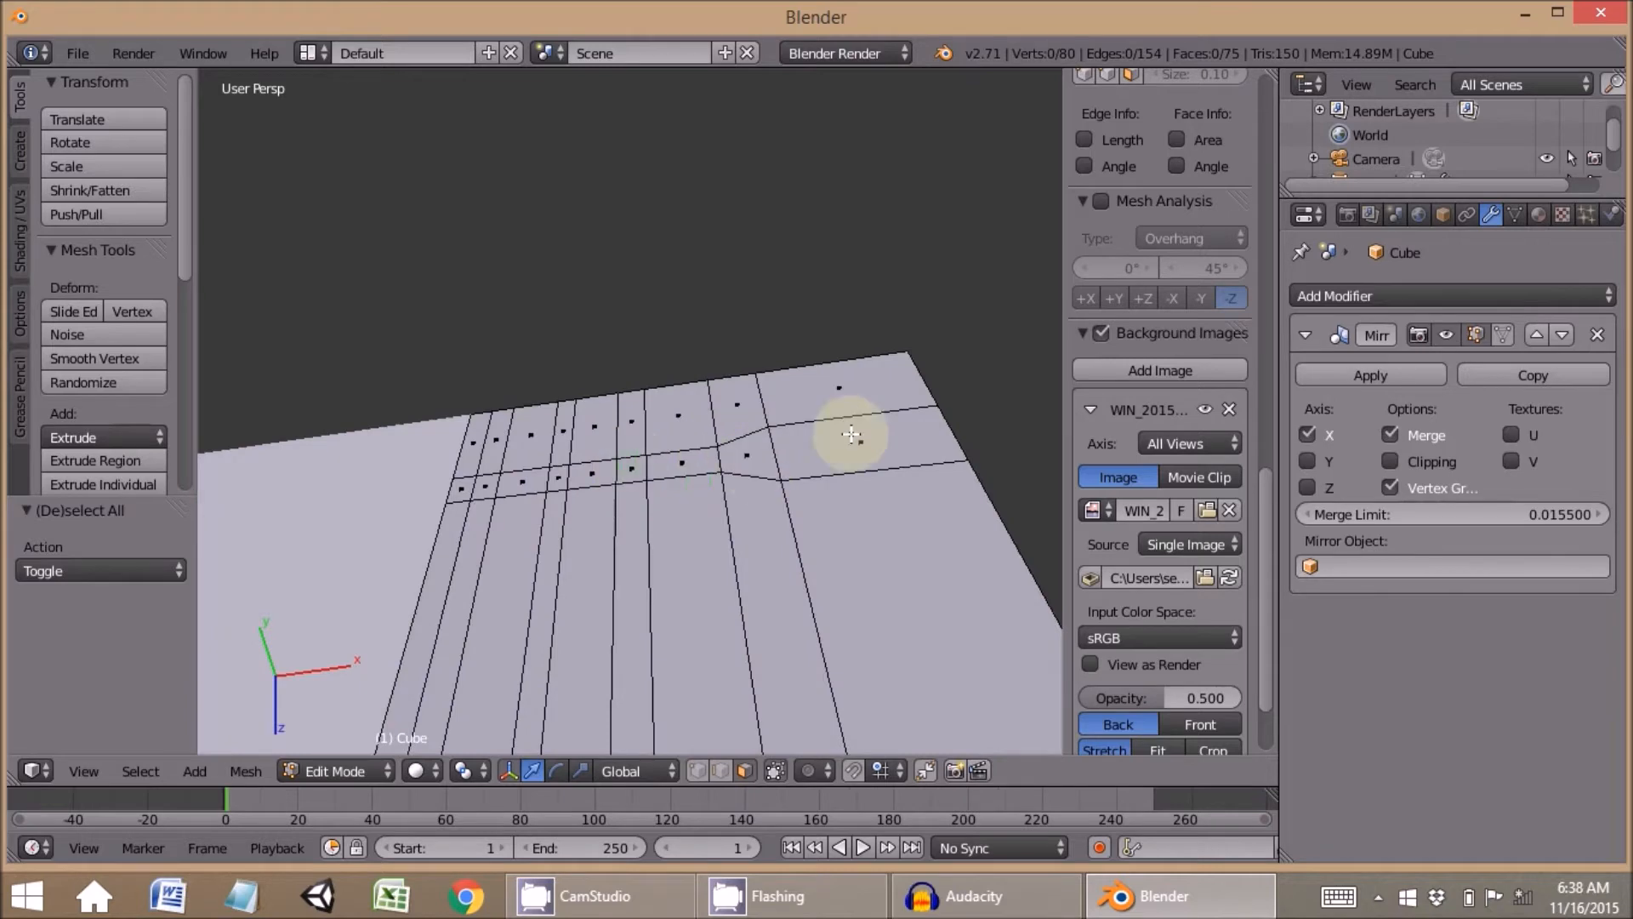
pyautogui.rightClick(745, 453)
pyautogui.scroll(3, 738, 455)
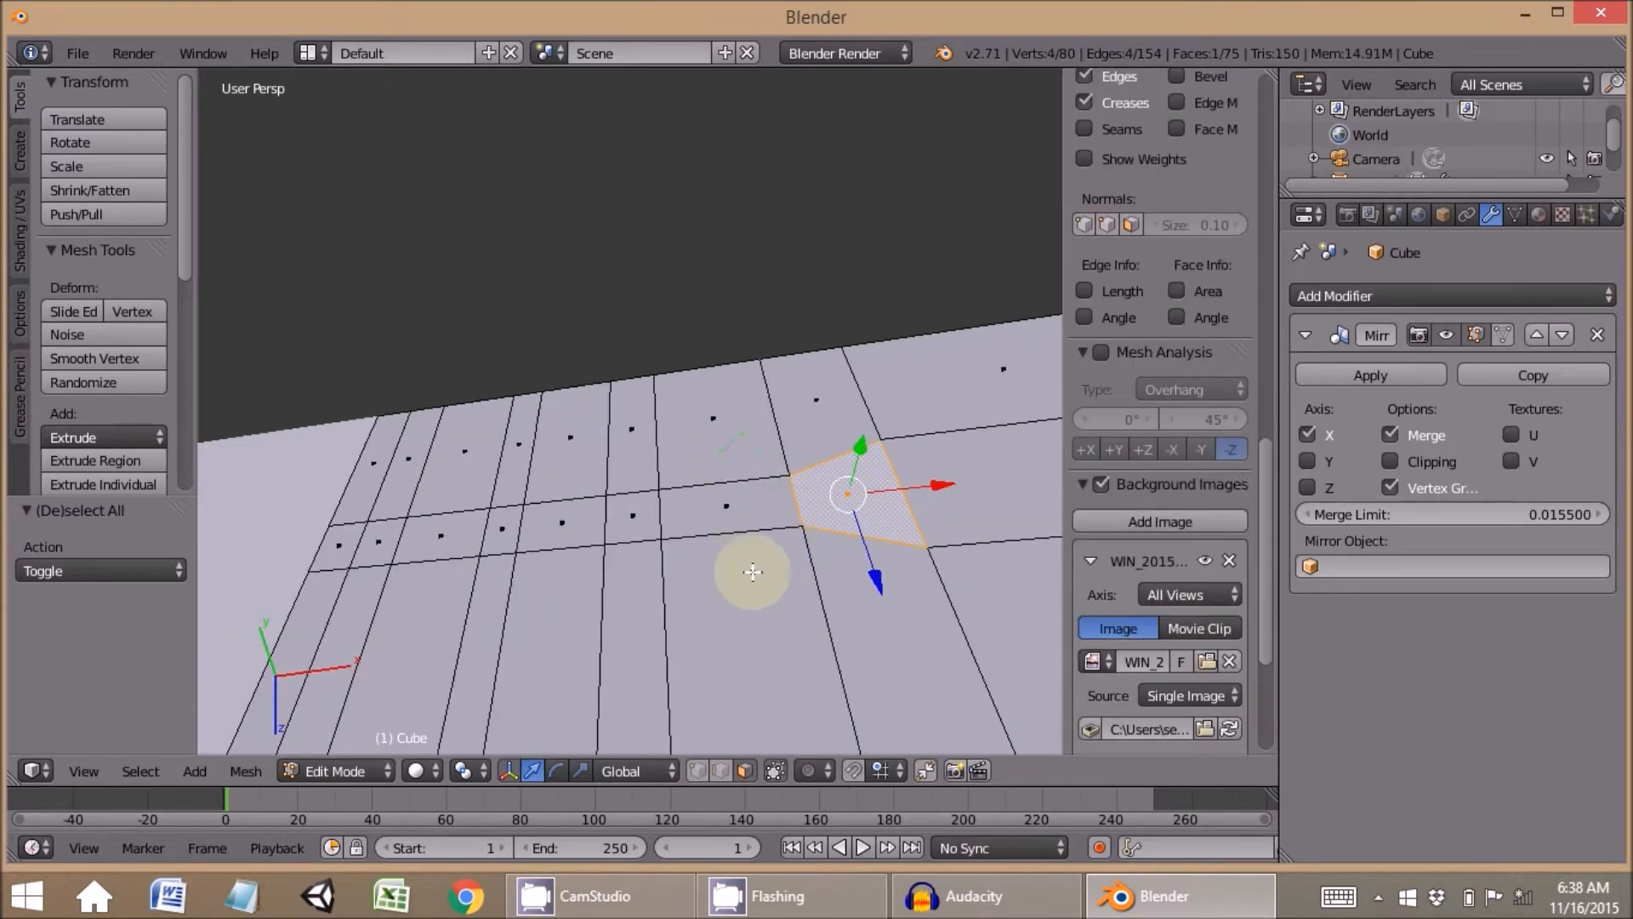
# Select only the two opposite edges on the tapered face's narrow side, in edge mode, and scale them by 2.006 along Z
pyautogui.click(719, 768)
pyautogui.moveTo(770, 523); pyautogui.dragTo(765, 485, button='middle')
pyautogui.keyDown('shift'); pyautogui.rightClick(756, 467); pyautogui.keyUp('shift')
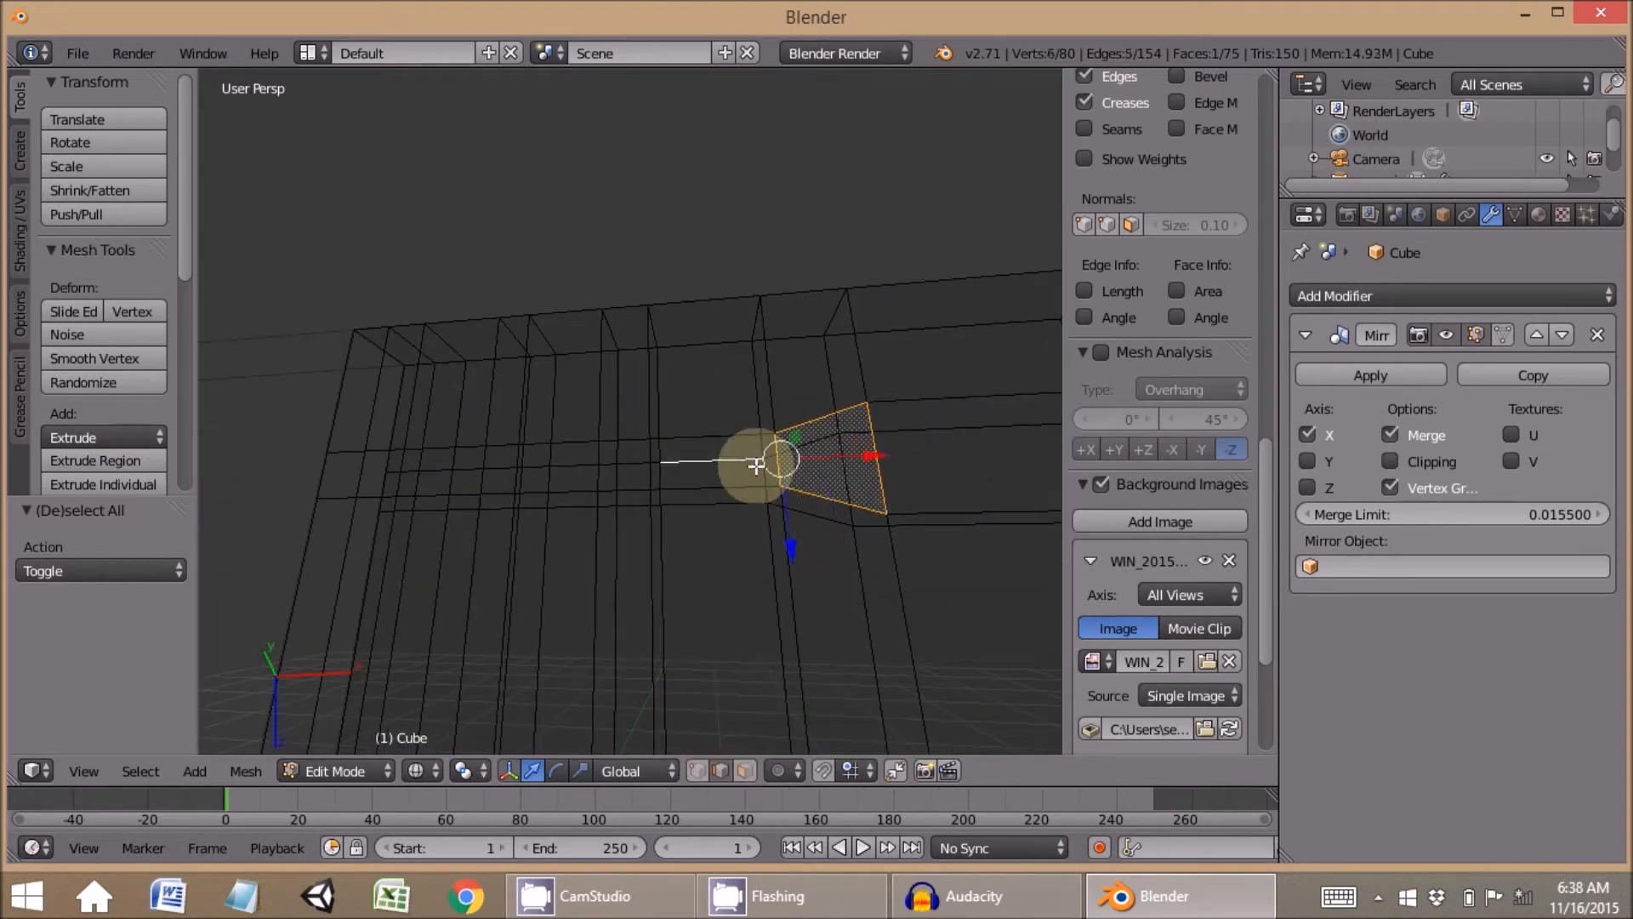
pyautogui.keyDown('shift'); pyautogui.rightClick(767, 473); pyautogui.keyUp('shift')
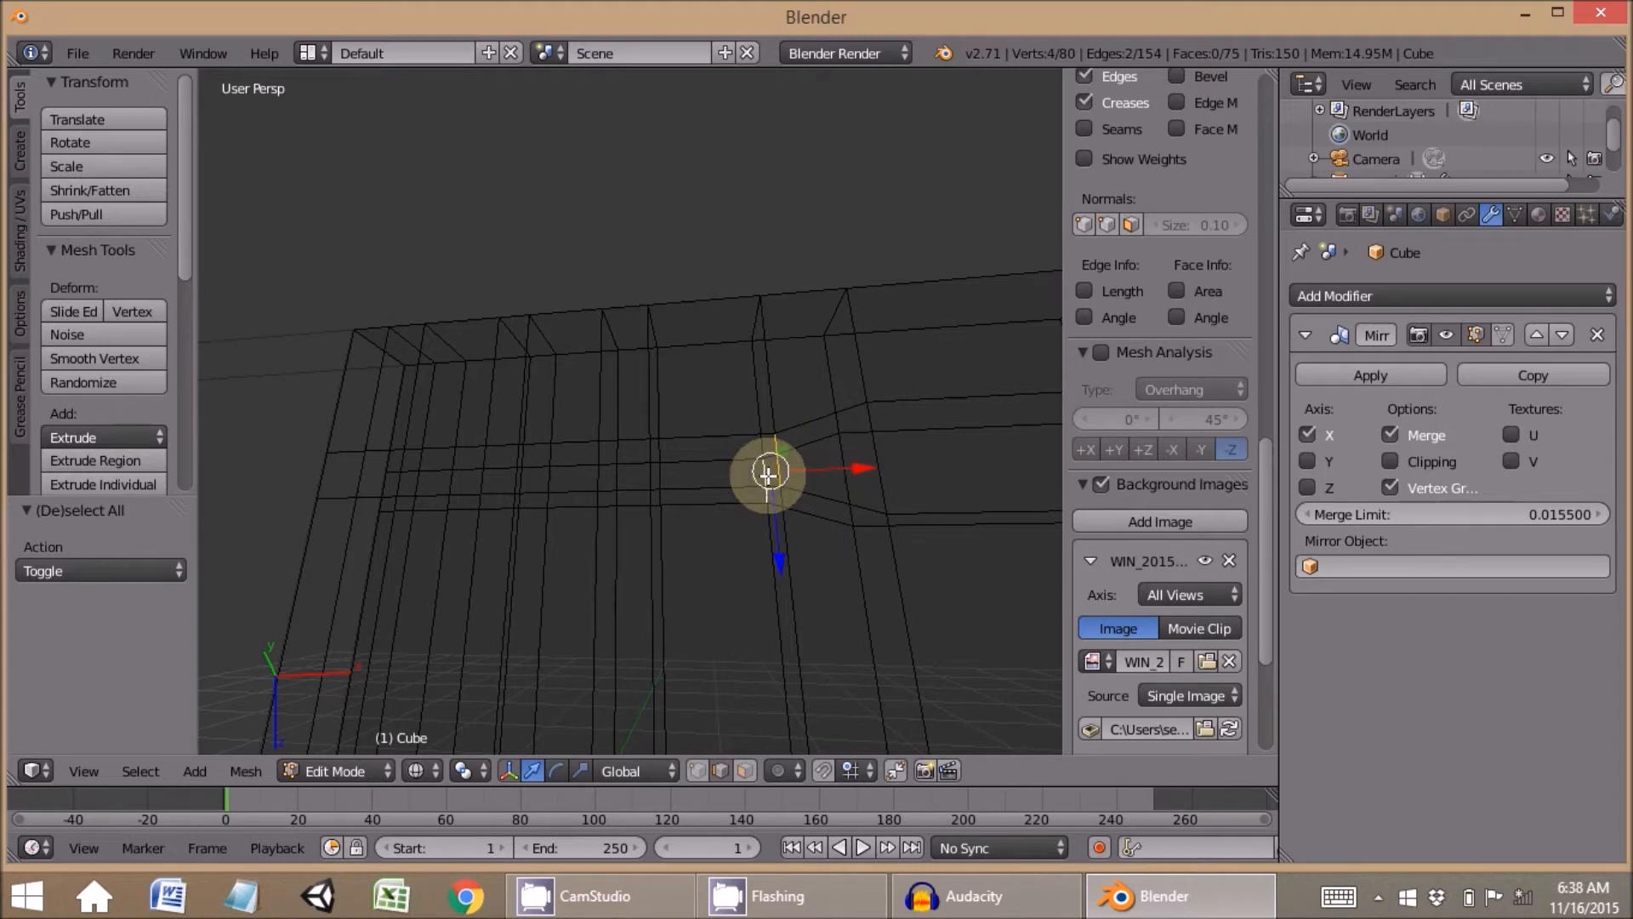
pyautogui.press('z')
pyautogui.press('s')
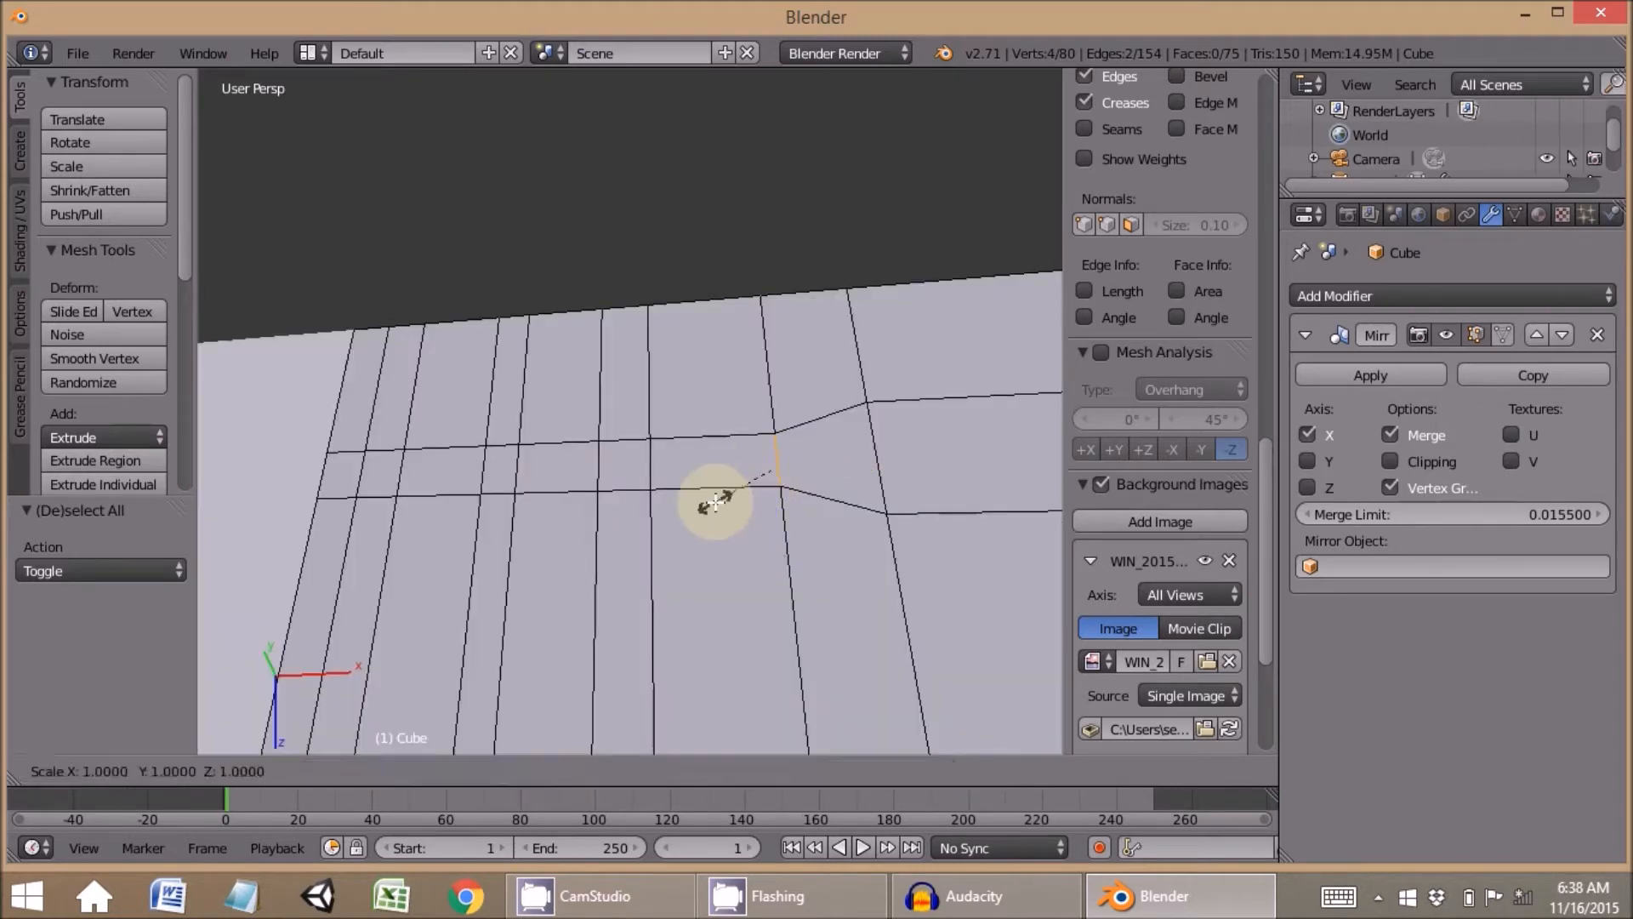
pyautogui.press('z')
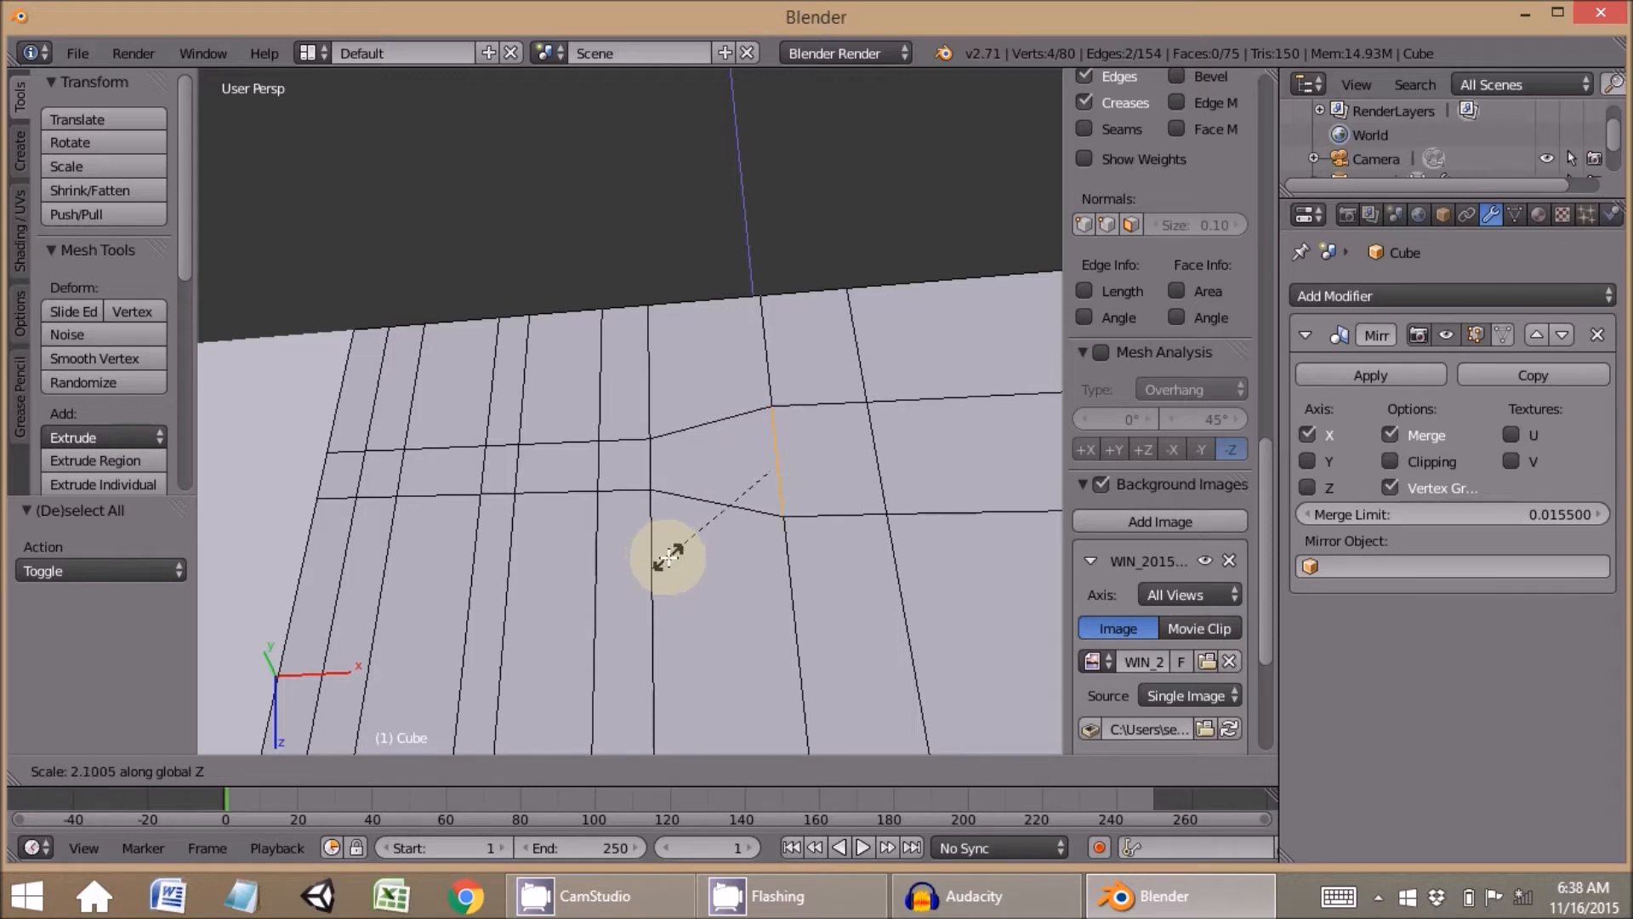
pyautogui.click(672, 555)
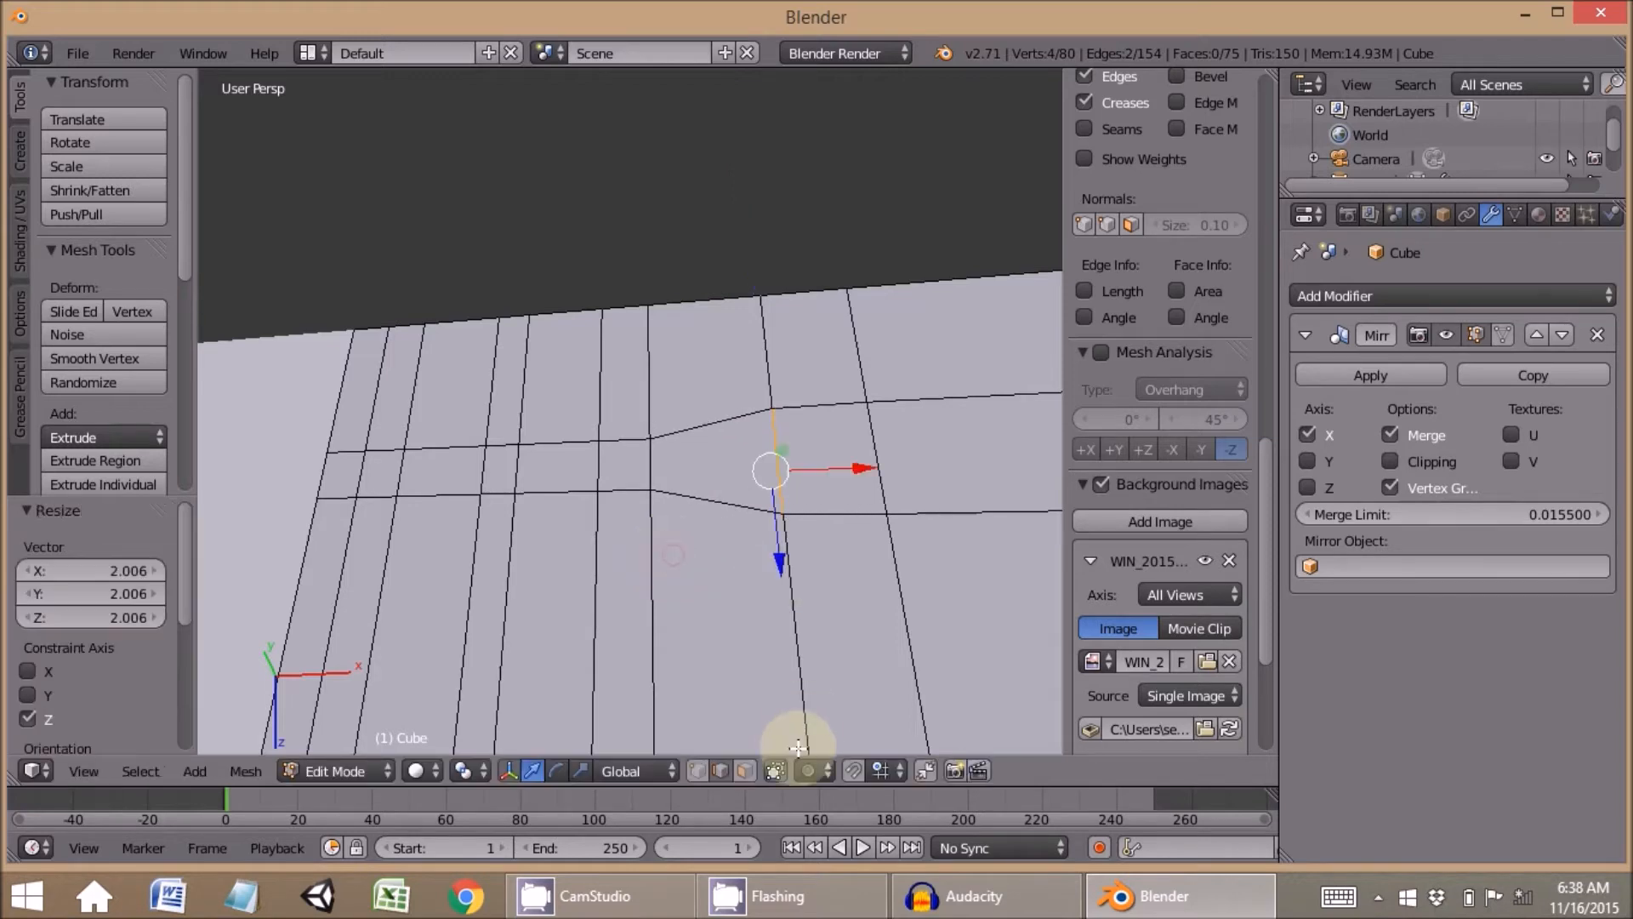
# Select the four spindle faces in the strip between the crosswise cuts, and return to the top orthographic view over the photo
pyautogui.click(744, 770)
pyautogui.click(826, 457)
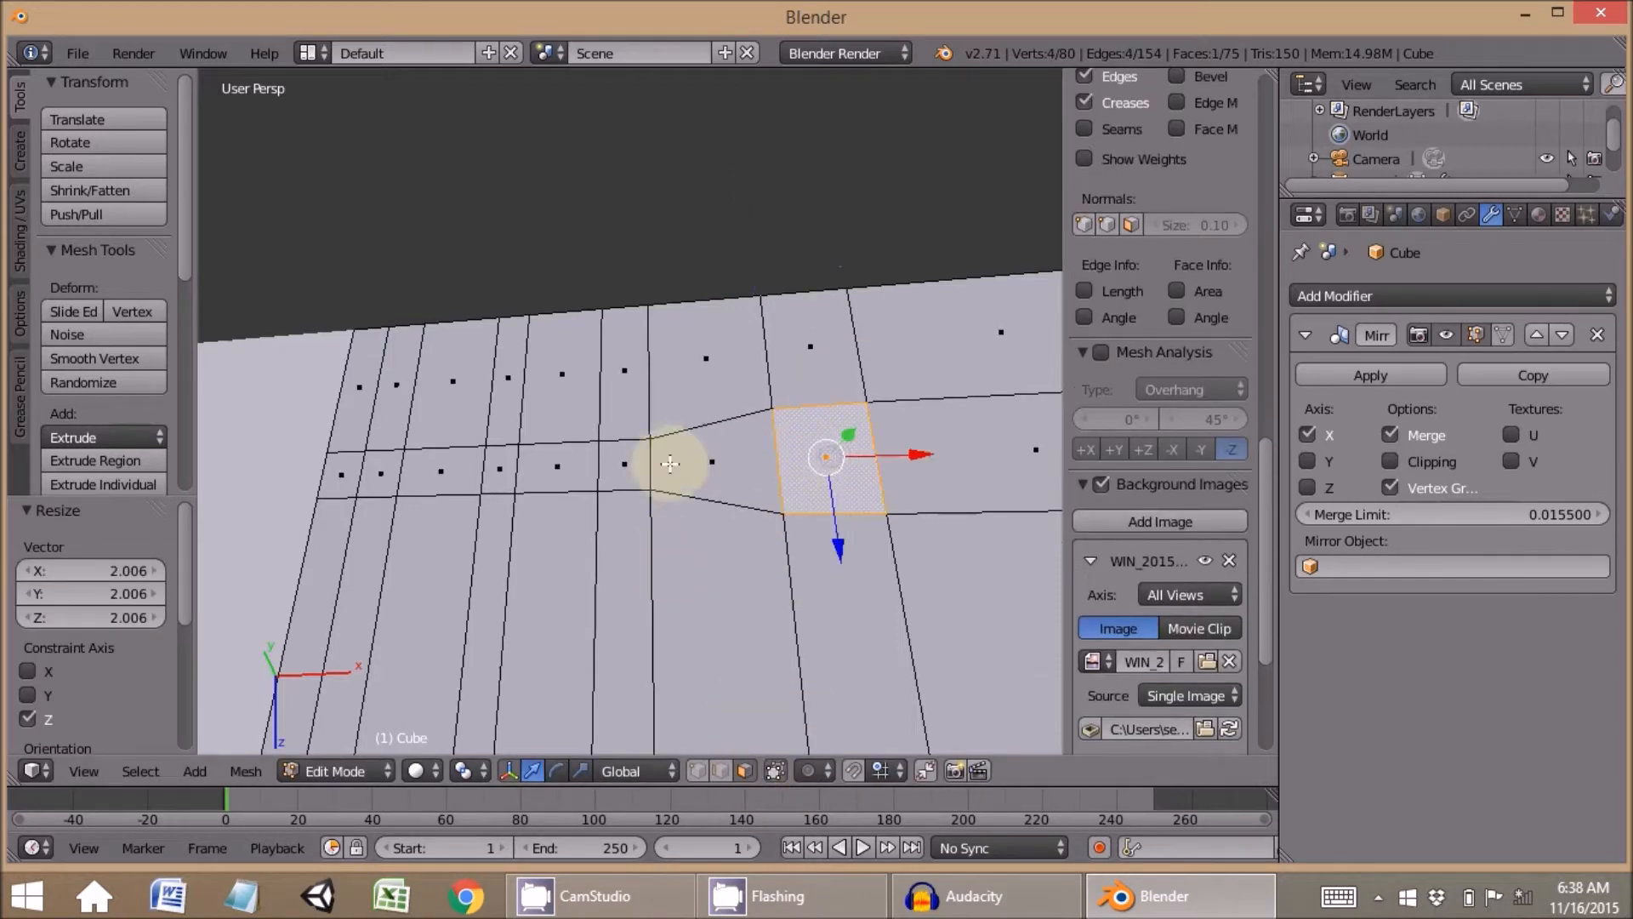
pyautogui.keyDown('shift'); pyautogui.click(624, 466); pyautogui.keyUp('shift')
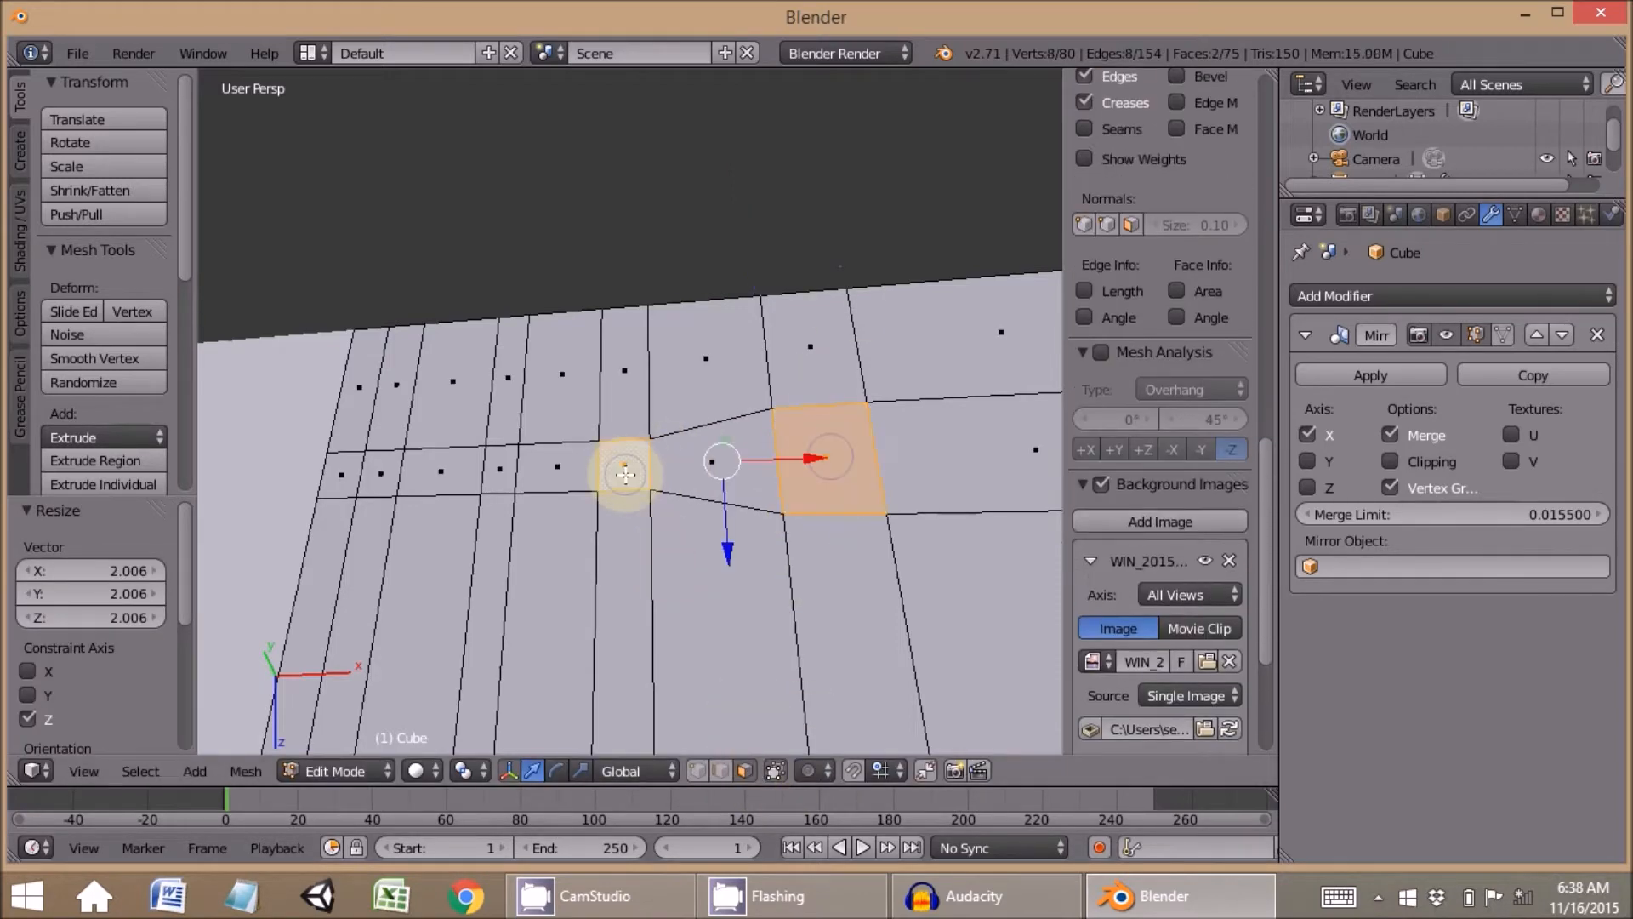
pyautogui.keyDown('shift'); pyautogui.click(494, 468); pyautogui.keyUp('shift')
pyautogui.keyDown('shift'); pyautogui.click(381, 473); pyautogui.keyUp('shift')
pyautogui.moveTo(389, 502); pyautogui.dragTo(609, 582, button='middle')
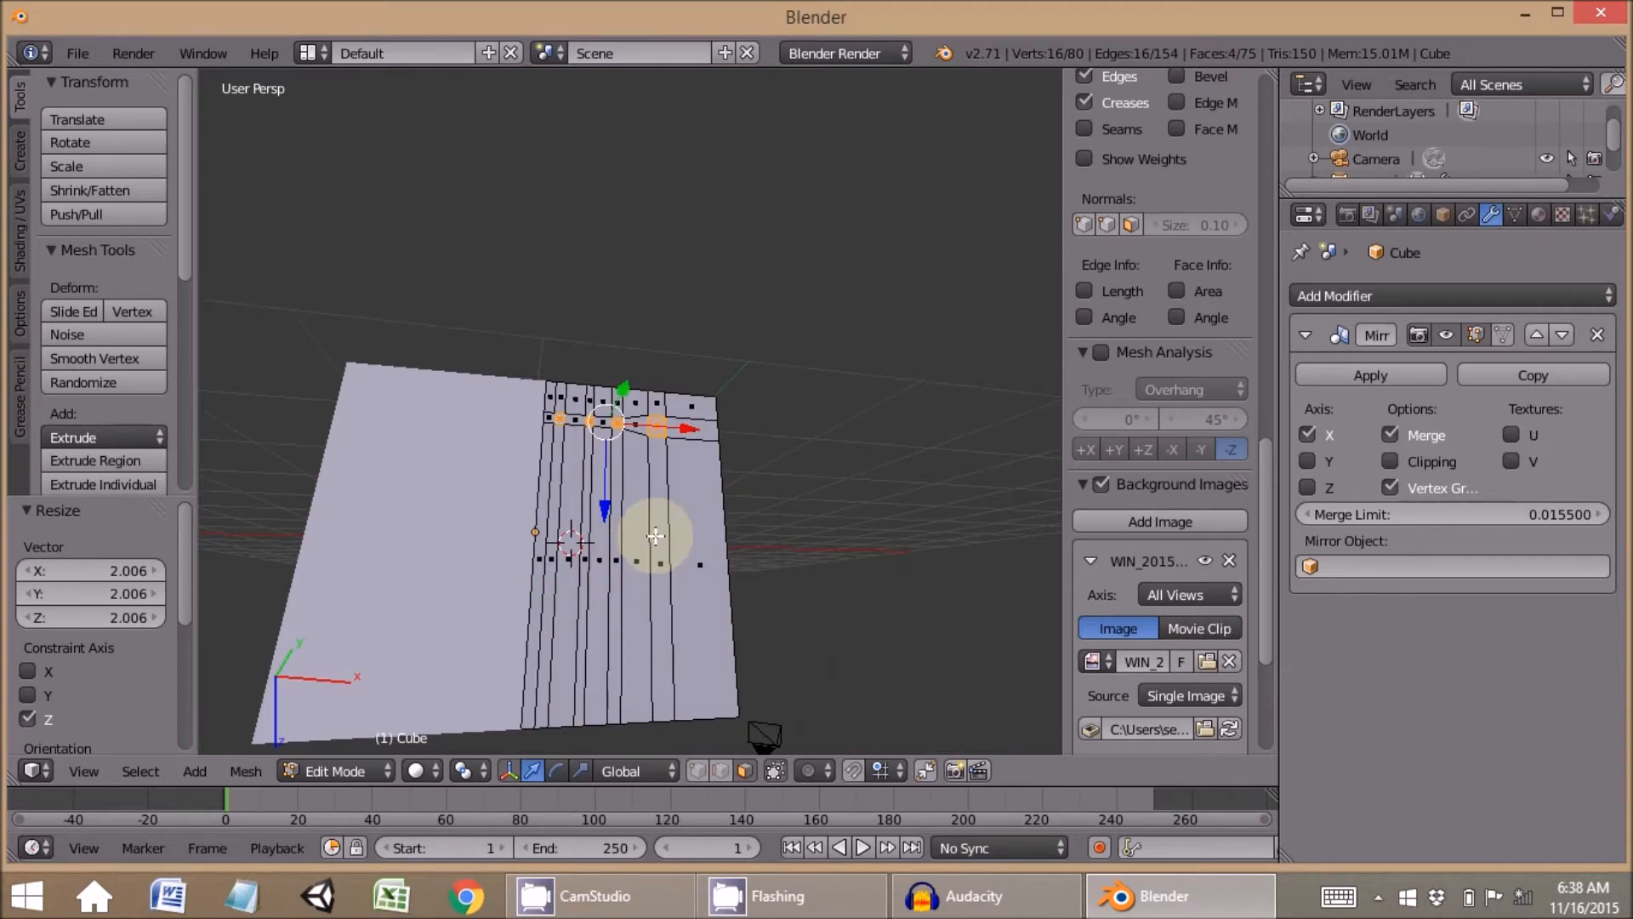
pyautogui.press('KP_7')
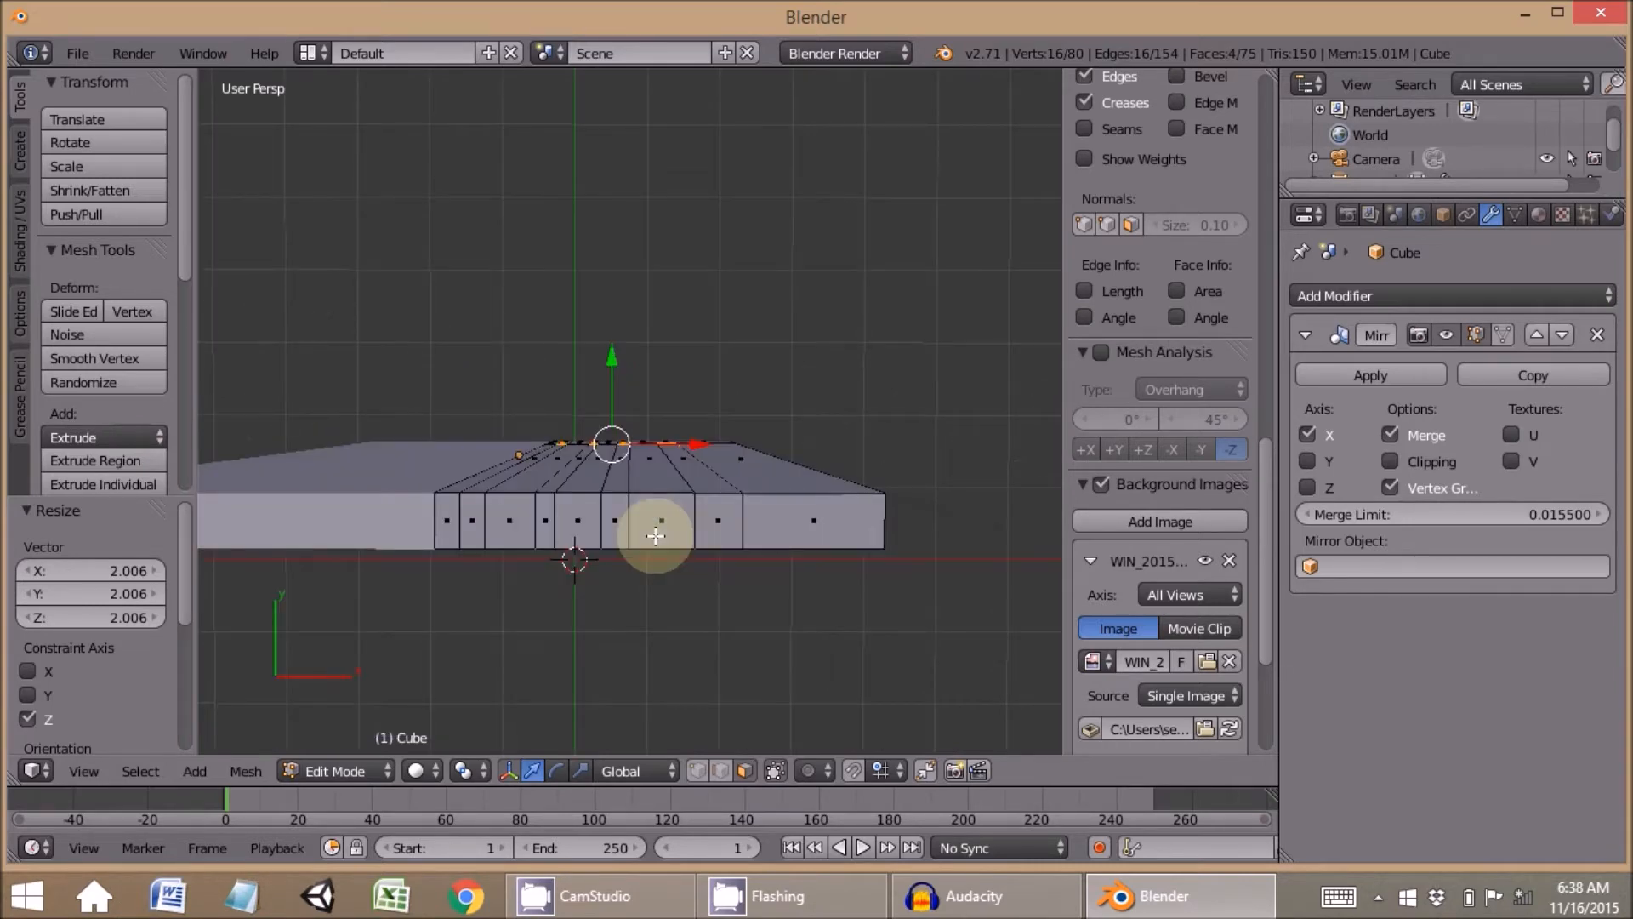
pyautogui.press('KP_7')
pyautogui.press('KP_5')
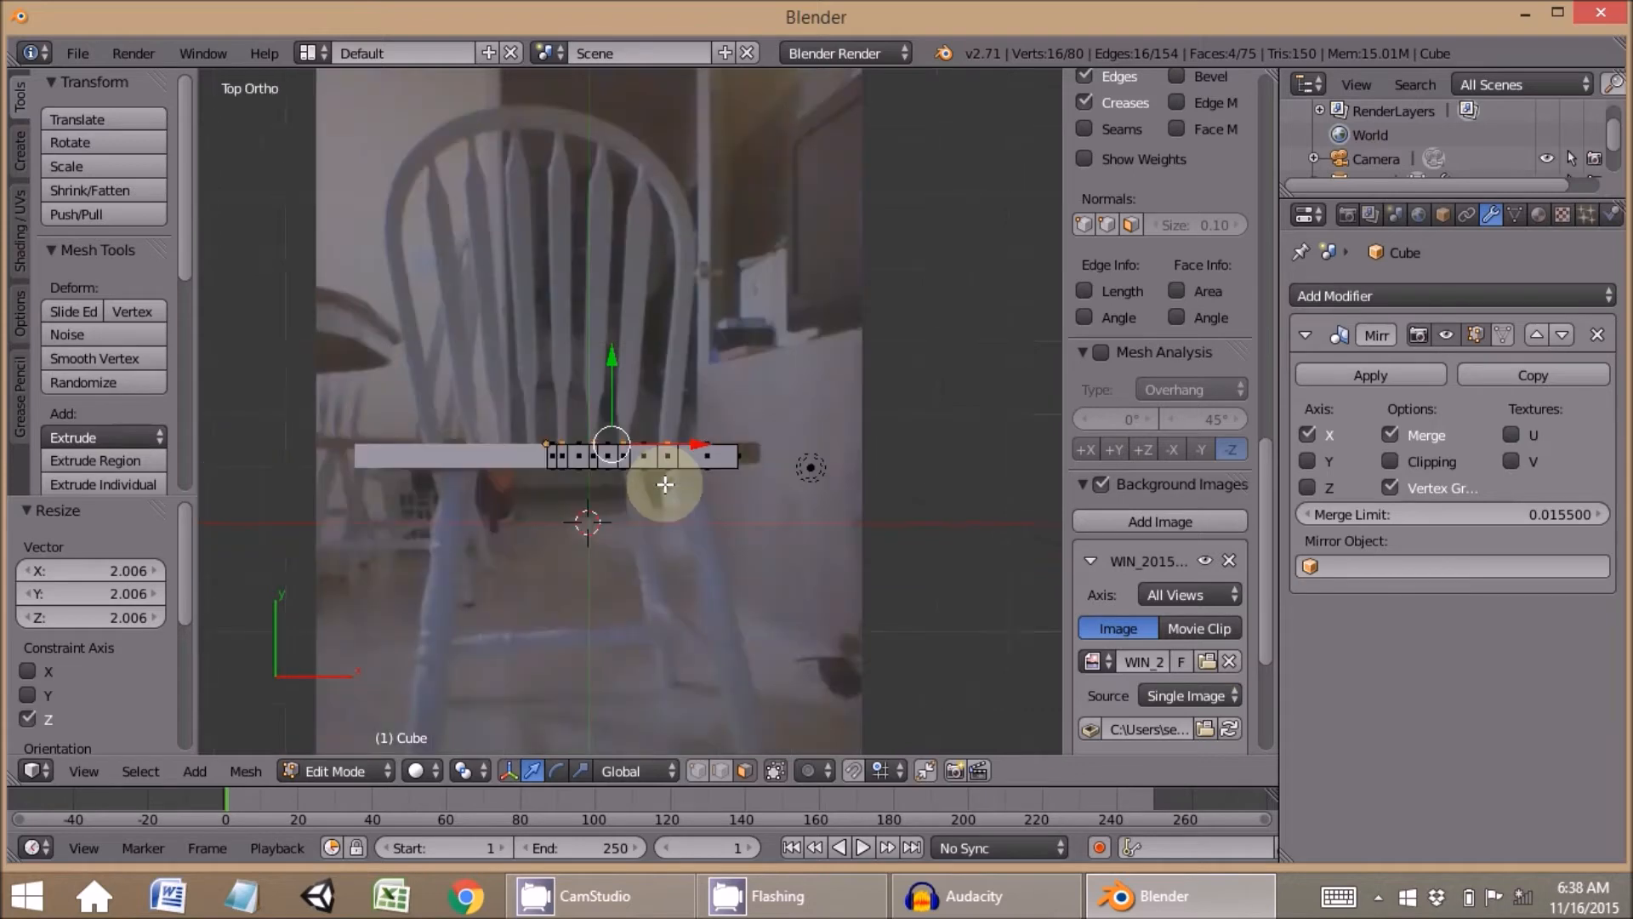
pyautogui.scroll(3, 656, 484)
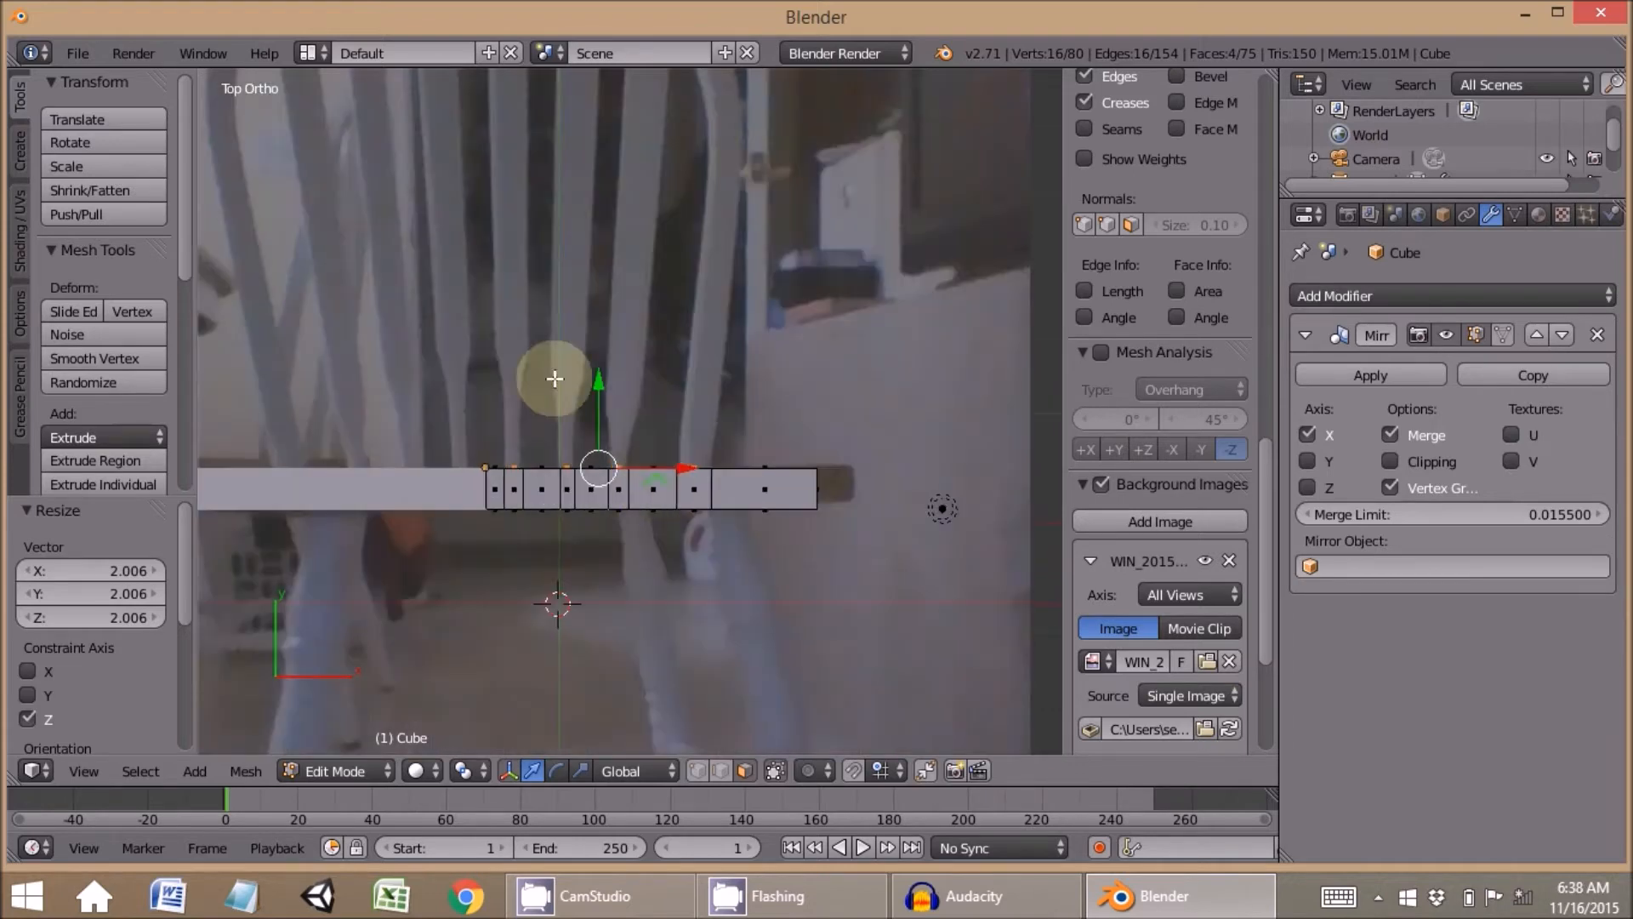
# Extrude the four selected spindle faces about 0.293 along their normal to form short stubs at the chair seat's back
pyautogui.keyDown('shift'); pyautogui.moveTo(554, 379); pyautogui.dragTo(602, 595, button='middle'); pyautogui.keyUp('shift')
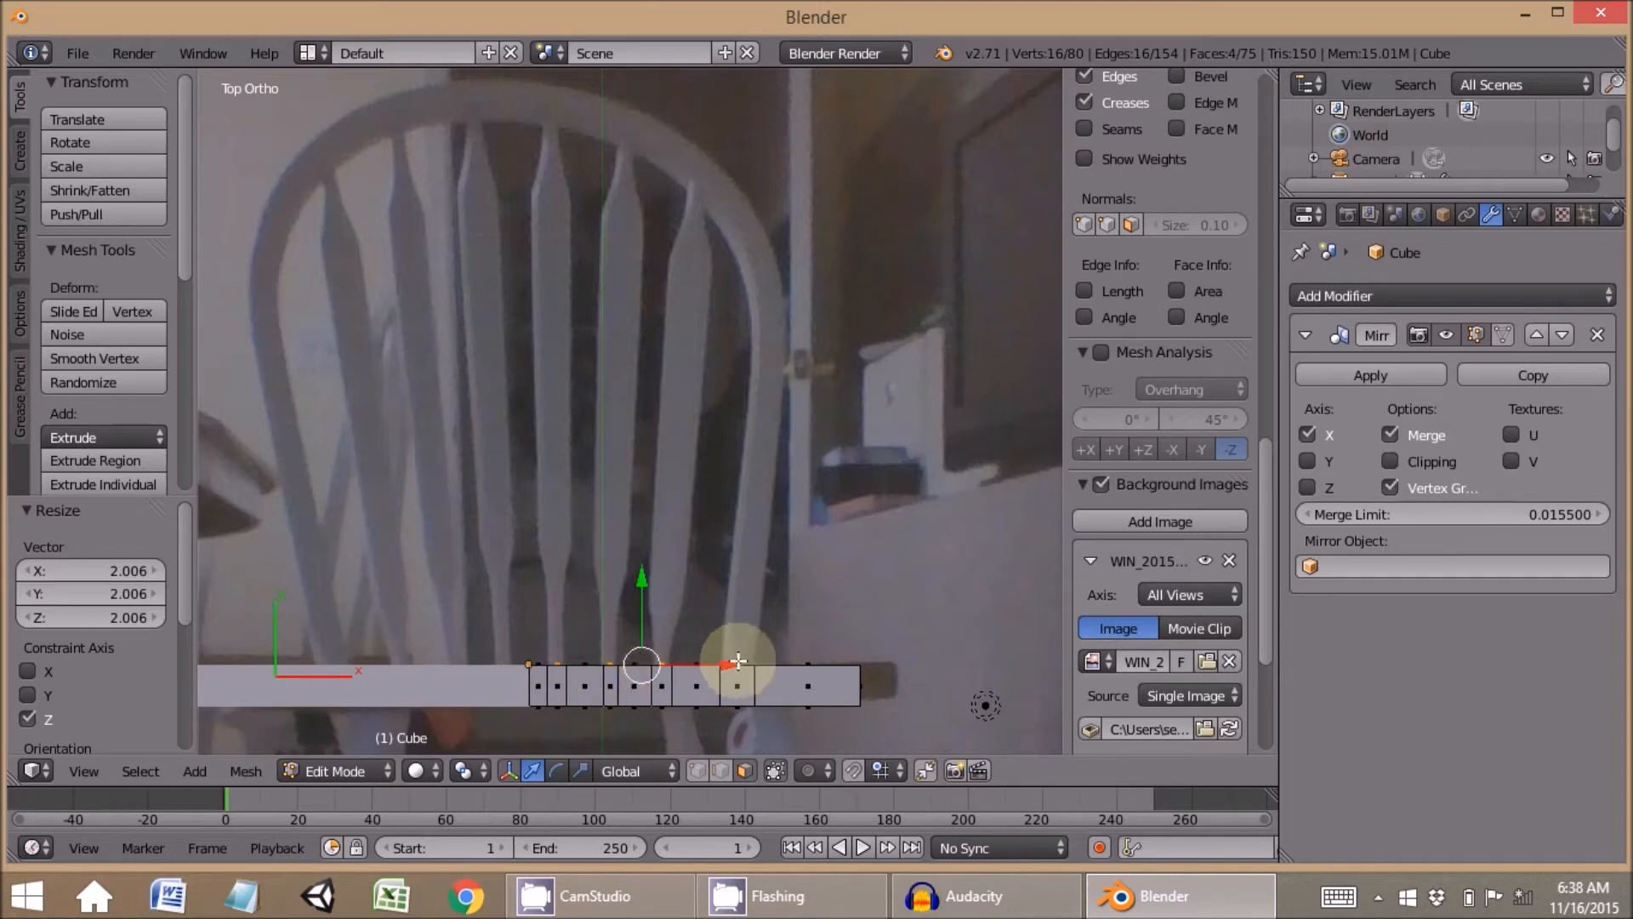
pyautogui.press('e')
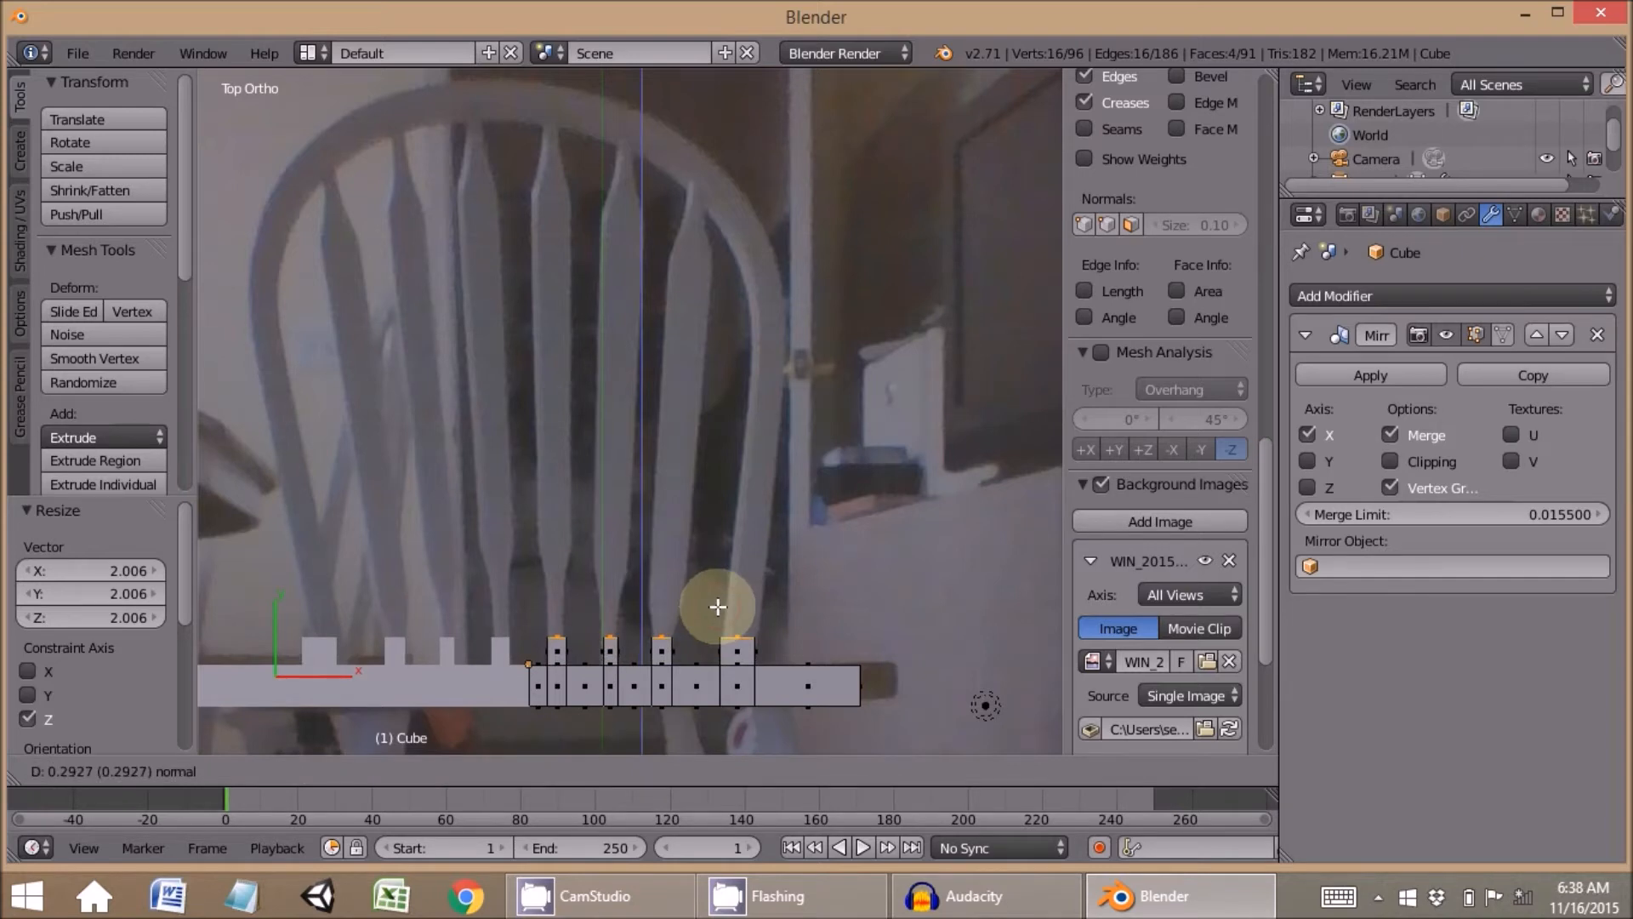
pyautogui.click(718, 606)
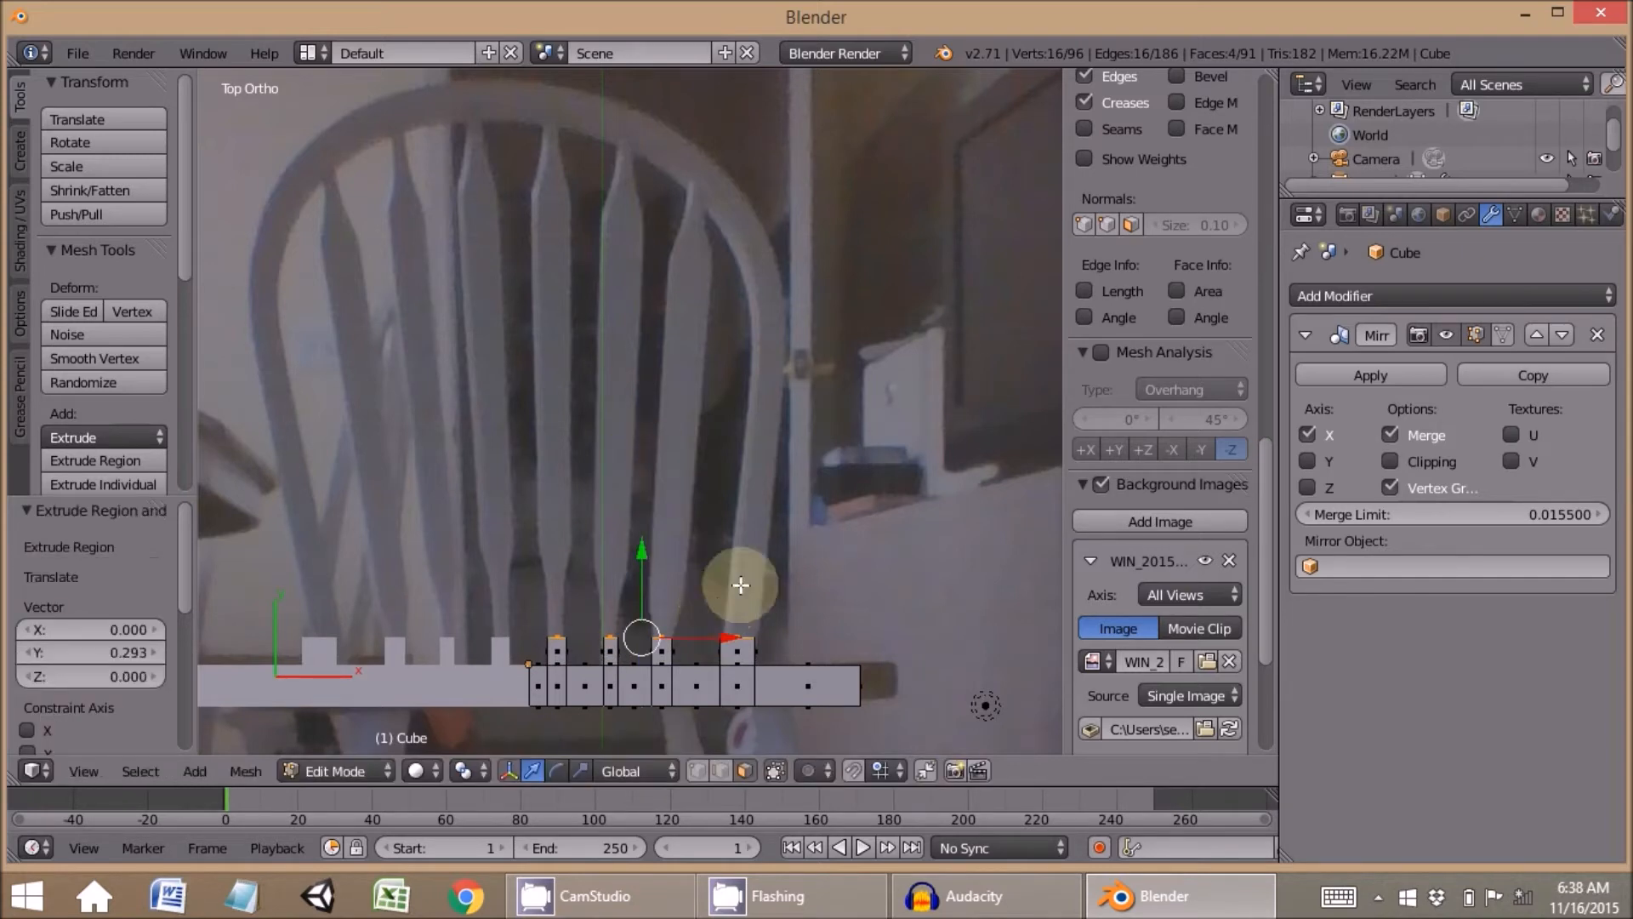
# Extrude only the outermost stub's end face about 3.118 in top view, and shift it 0.339 along X to follow the backrest frame
pyautogui.scroll(1, 740, 582)
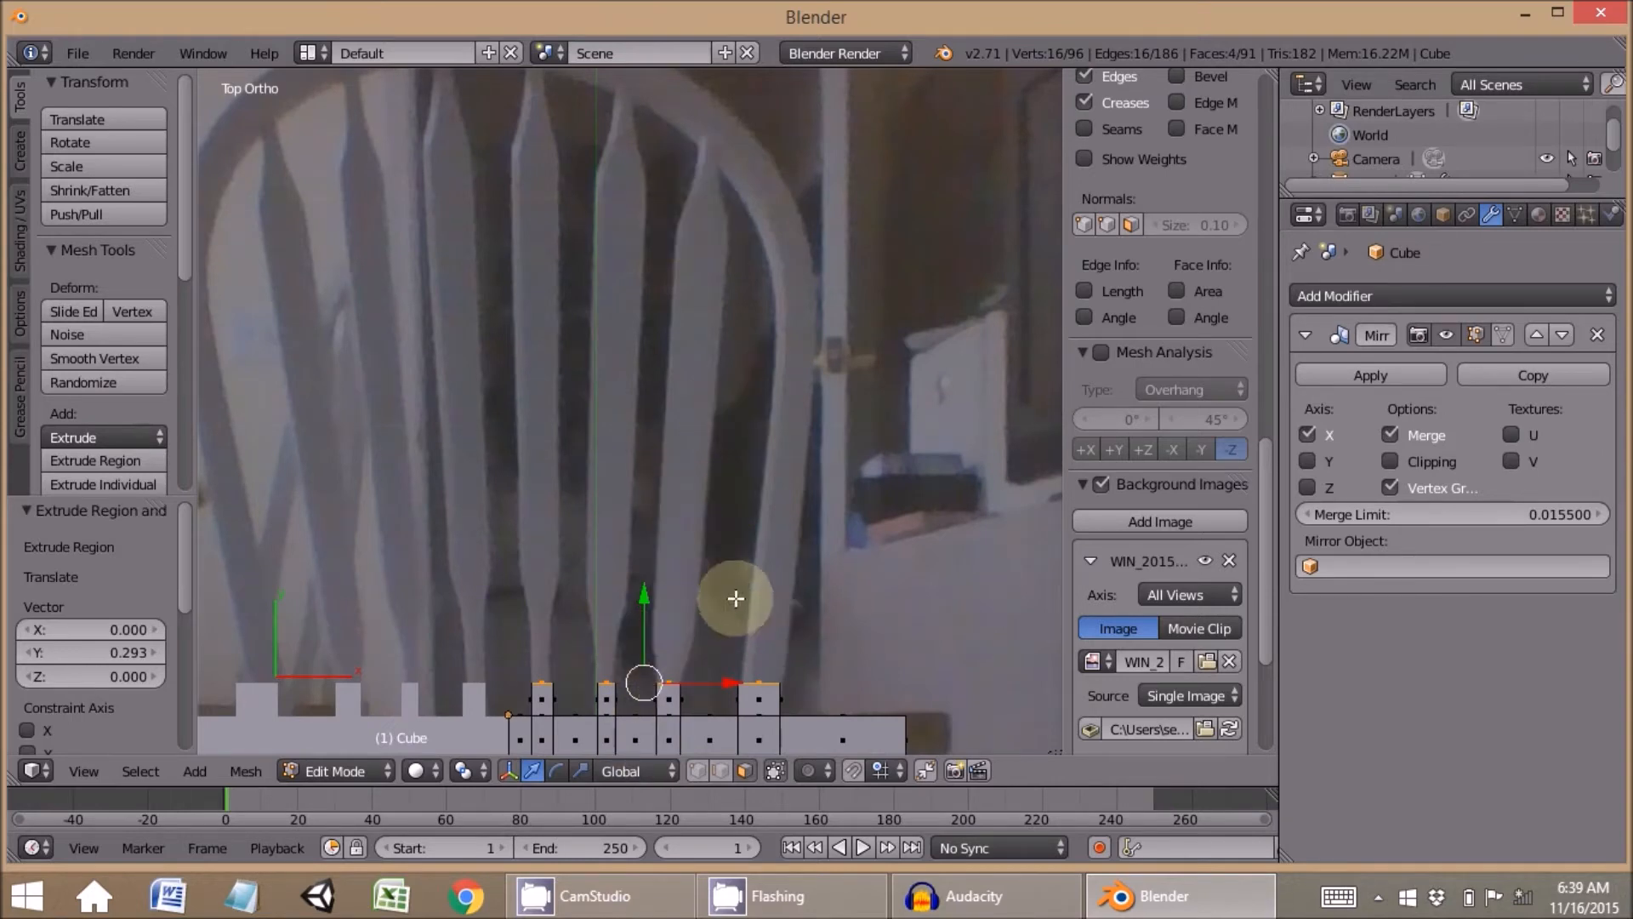
pyautogui.moveTo(755, 646); pyautogui.dragTo(748, 685, button='middle')
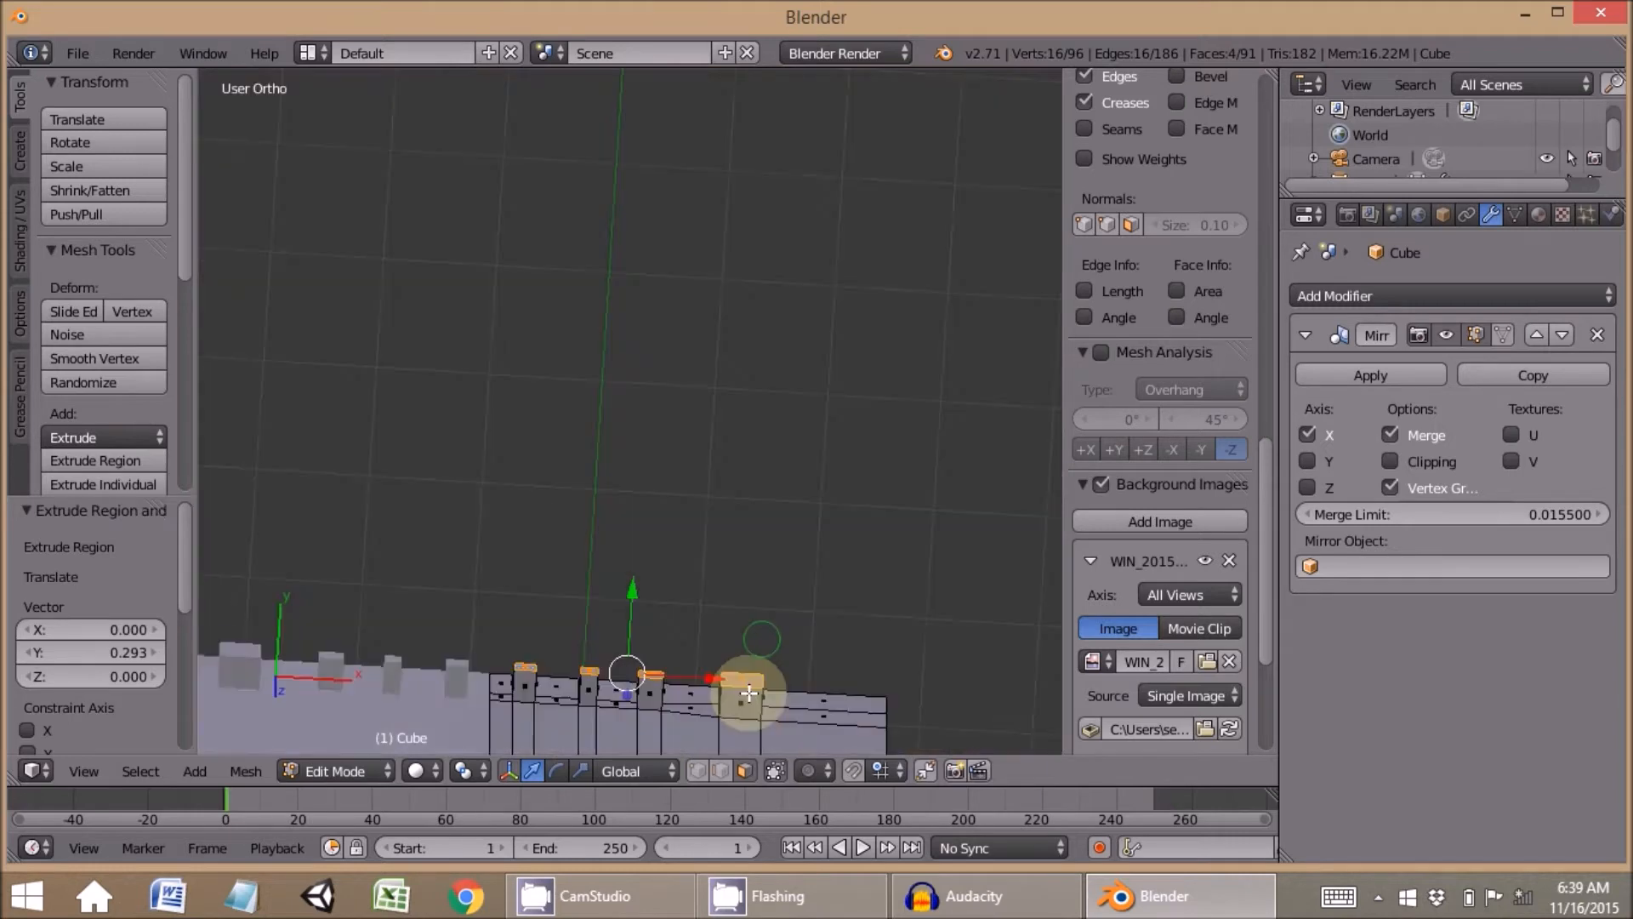
pyautogui.rightClick(729, 676)
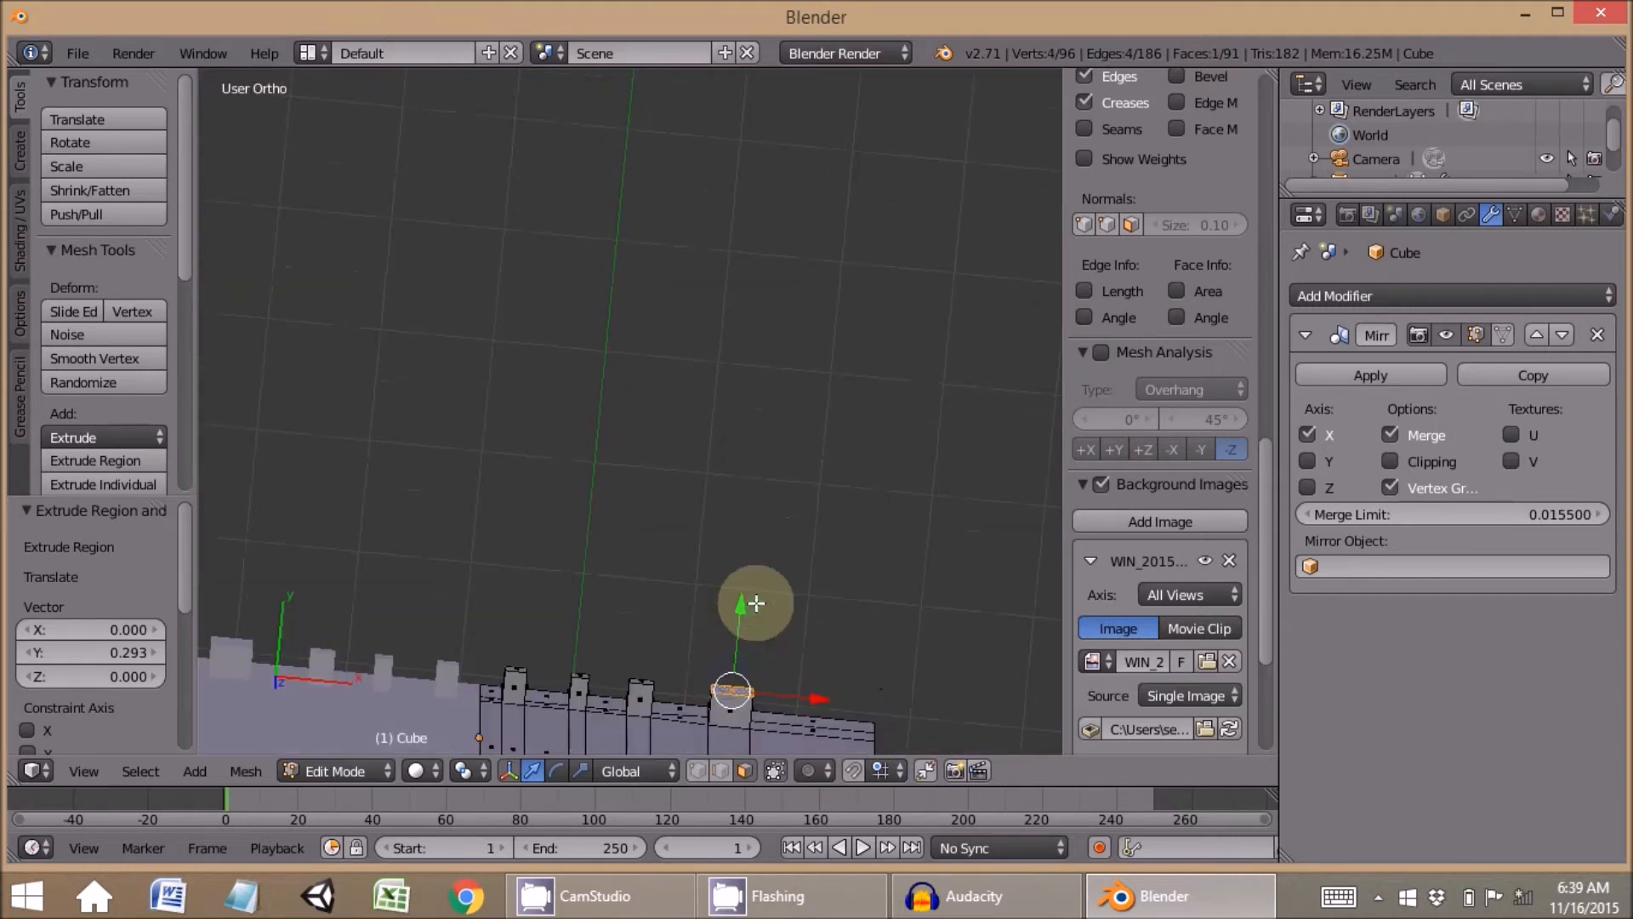
pyautogui.press('KP_7')
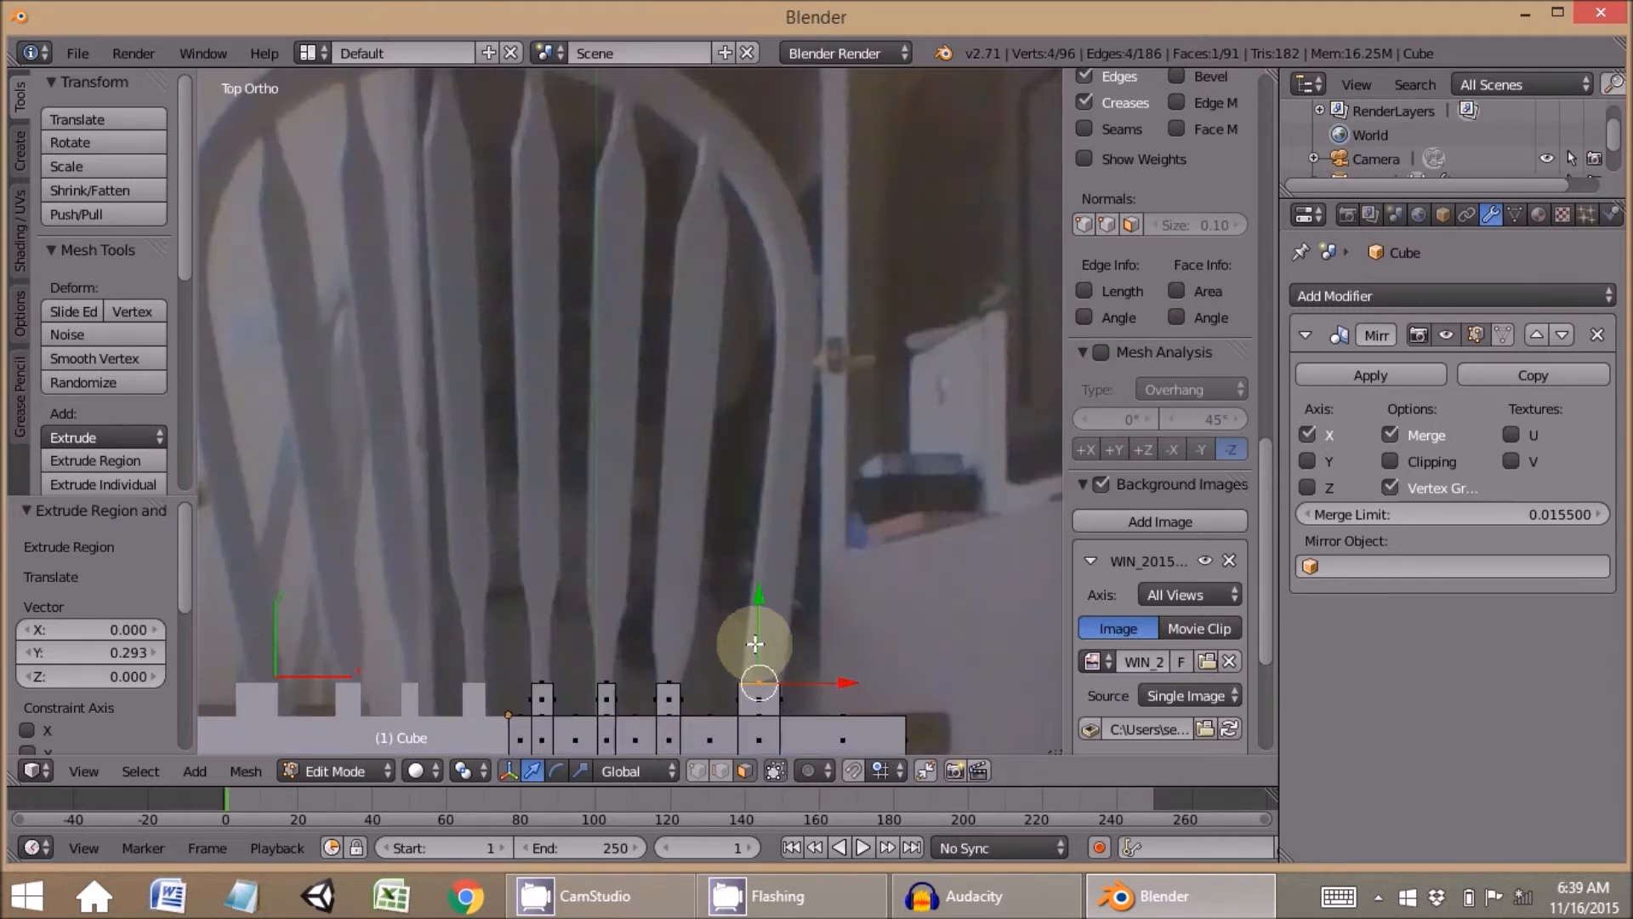
pyautogui.press('e')
pyautogui.click(833, 295)
pyautogui.press('g')
pyautogui.press('x')
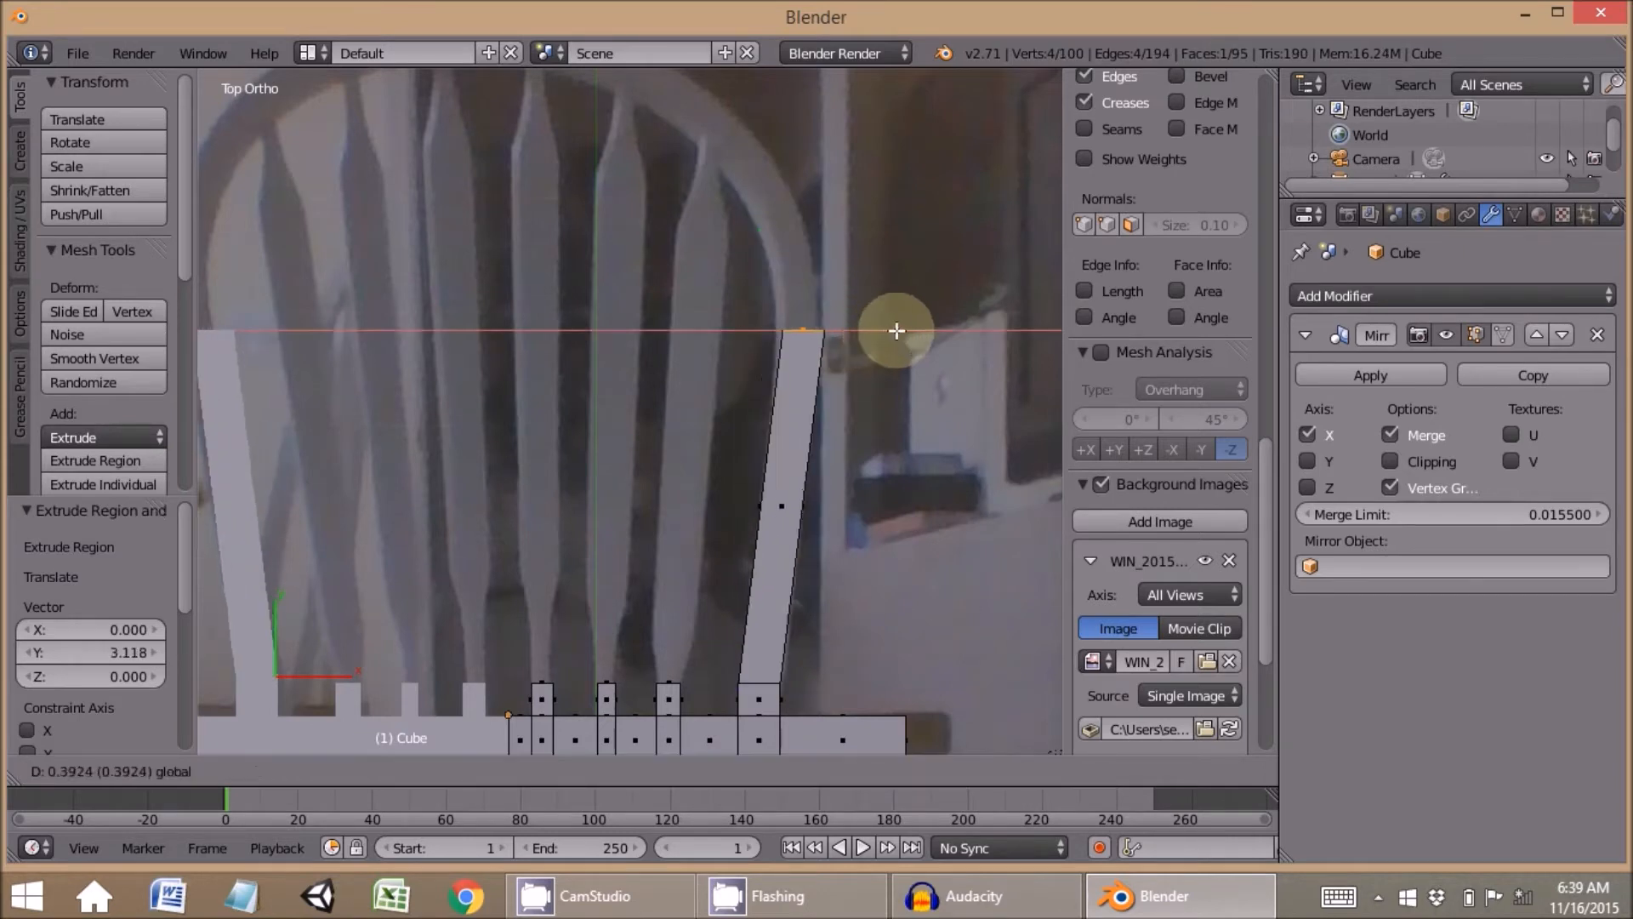
pyautogui.click(887, 329)
# Extrude the outer frame's end face another 0.933 upward, and shift it -0.148 along X toward the photo's arch
pyautogui.press('e')
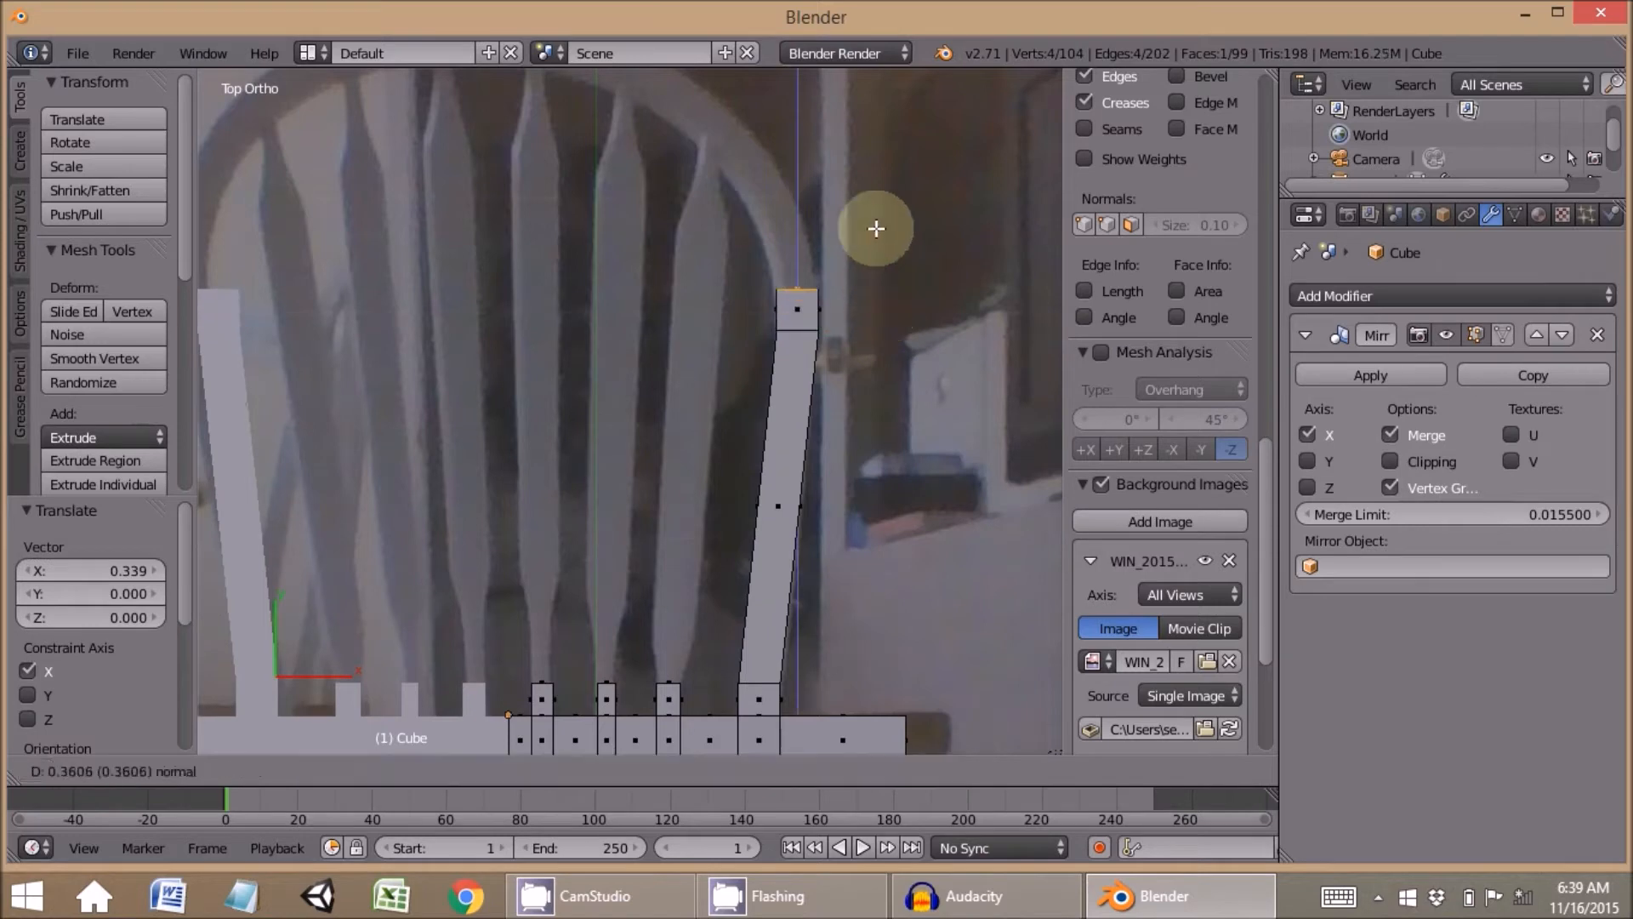
pyautogui.click(876, 226)
pyautogui.press('g')
pyautogui.press('x')
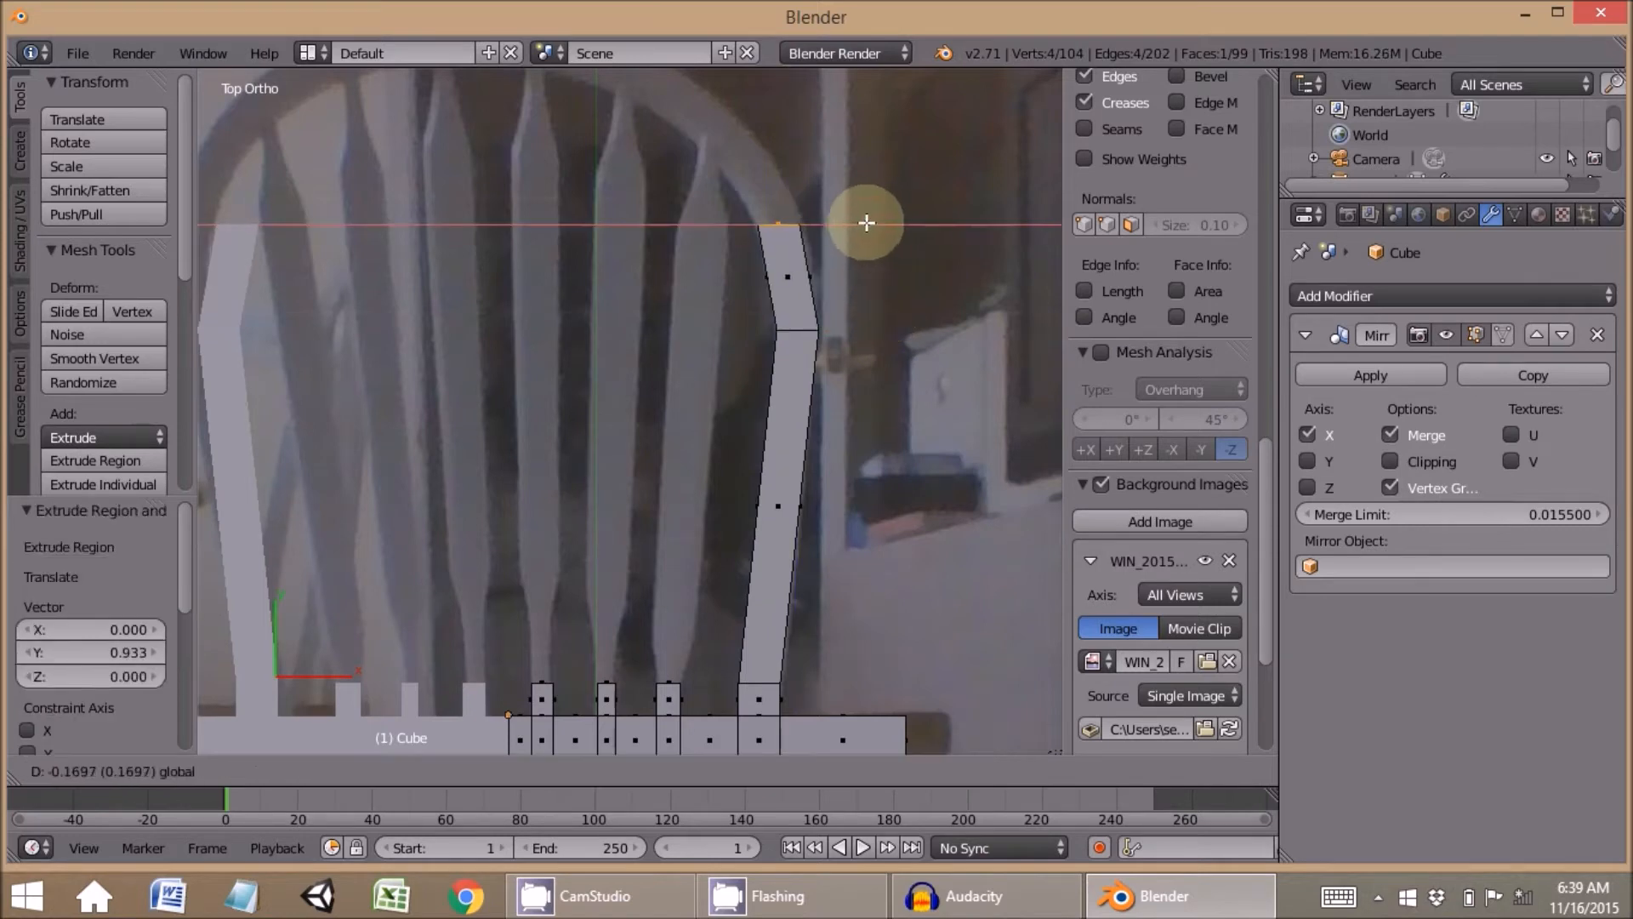
pyautogui.click(866, 222)
# Rotate the outer frame's end face 32.158° about its local Z axis to match the start of the arch's bend
pyautogui.keyDown('shift'); pyautogui.moveTo(786, 232); pyautogui.dragTo(745, 392, button='middle'); pyautogui.keyUp('shift')
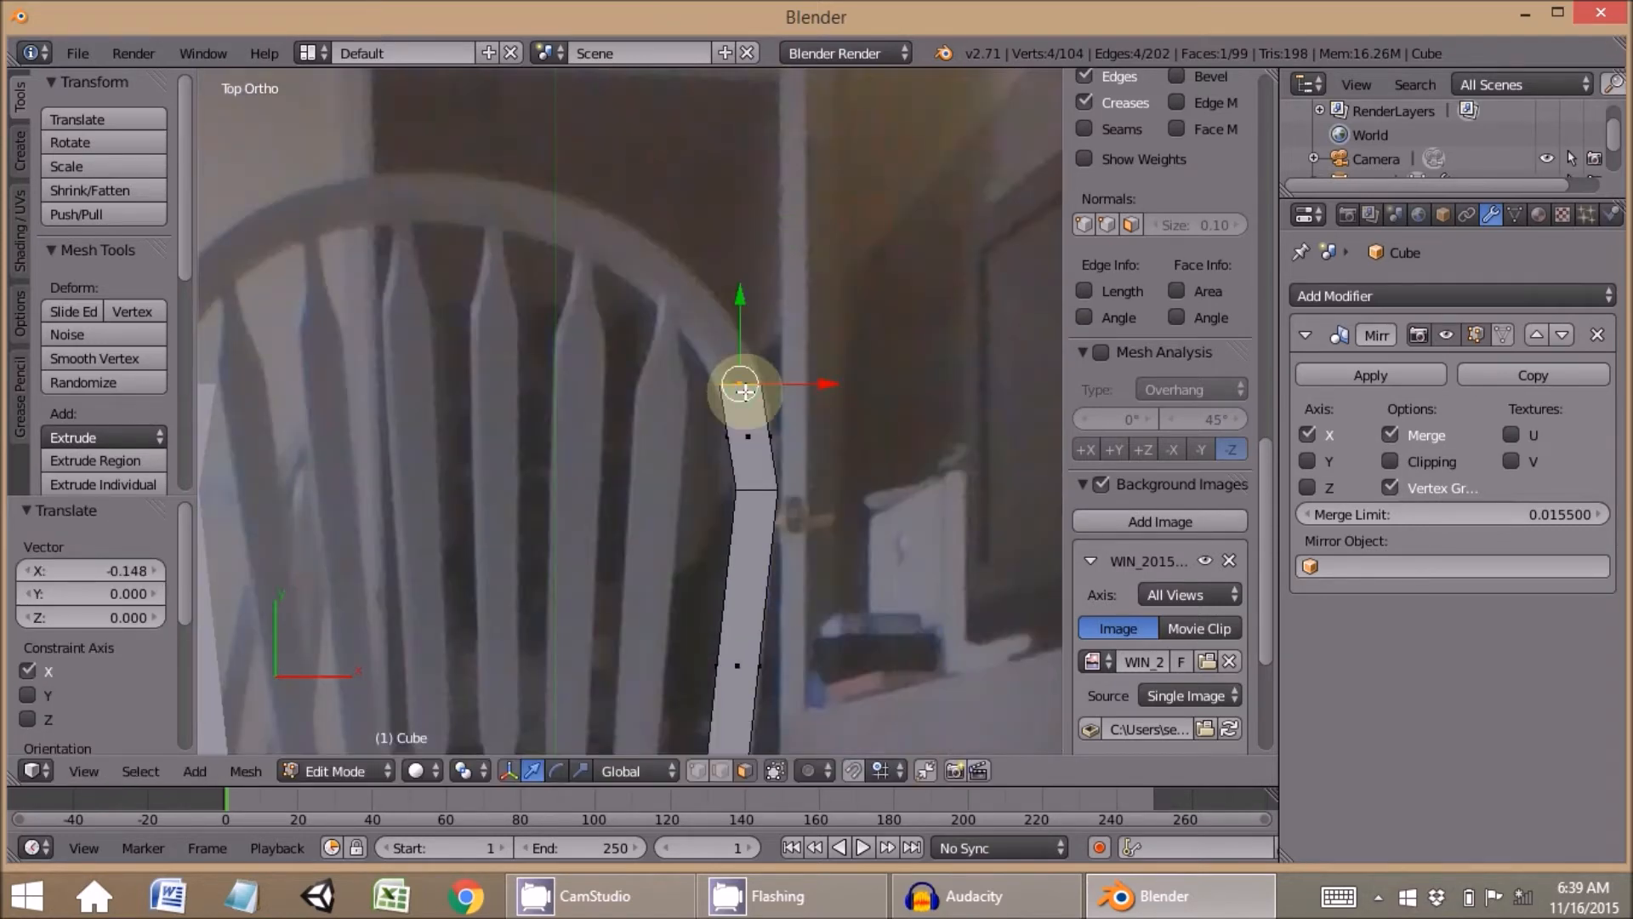
pyautogui.press('r')
pyautogui.press('x')
pyautogui.press('z')
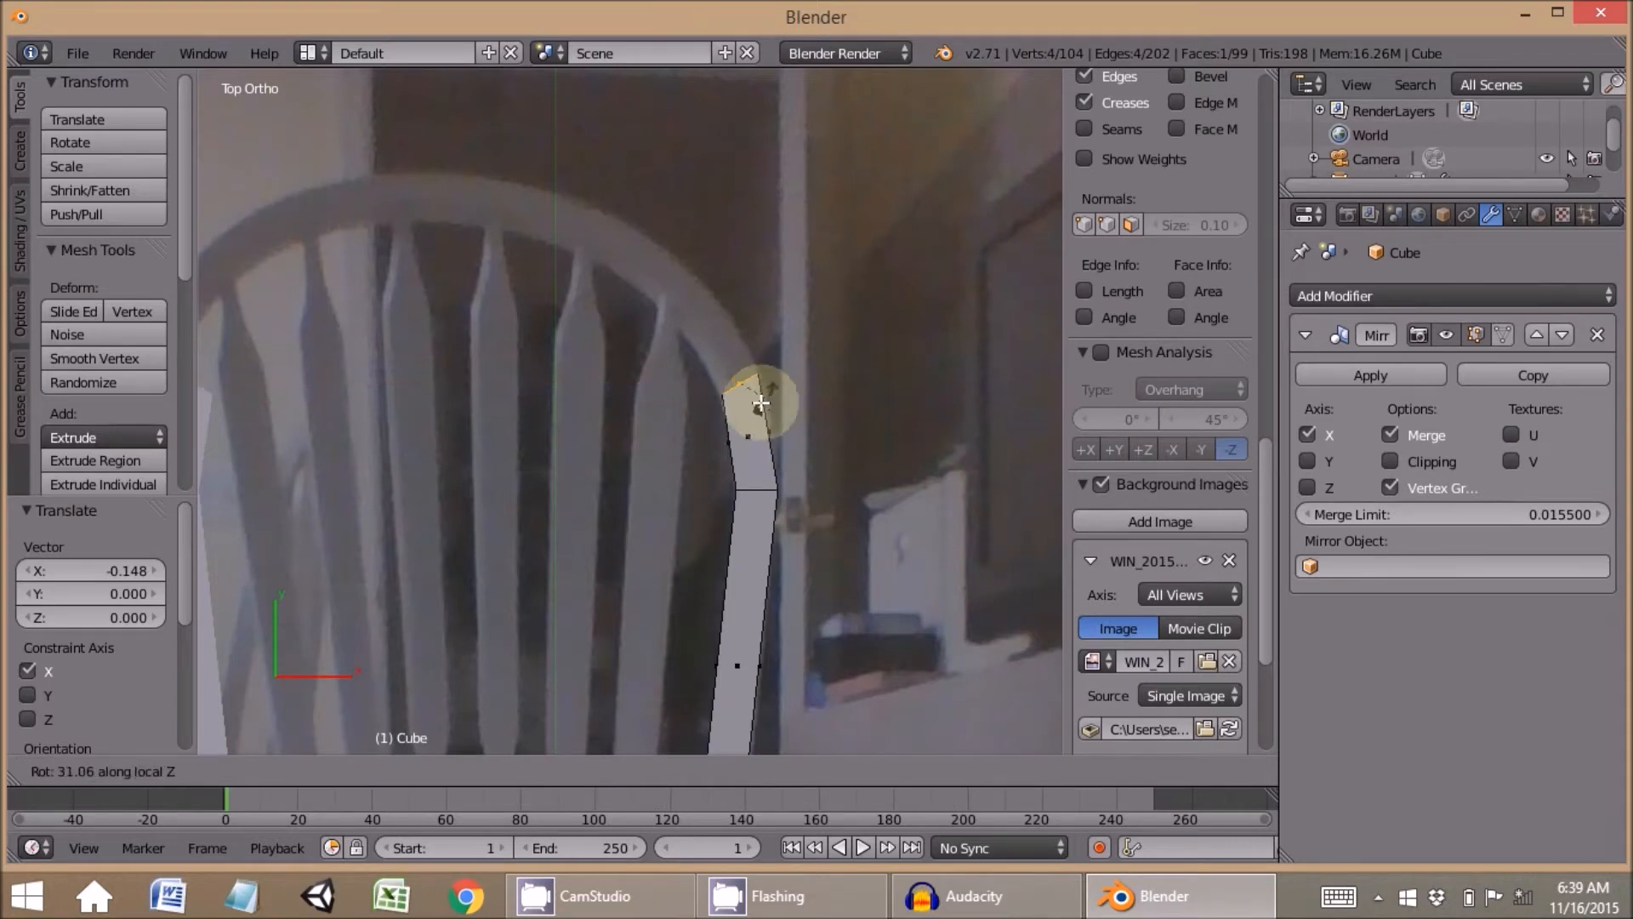
pyautogui.click(769, 400)
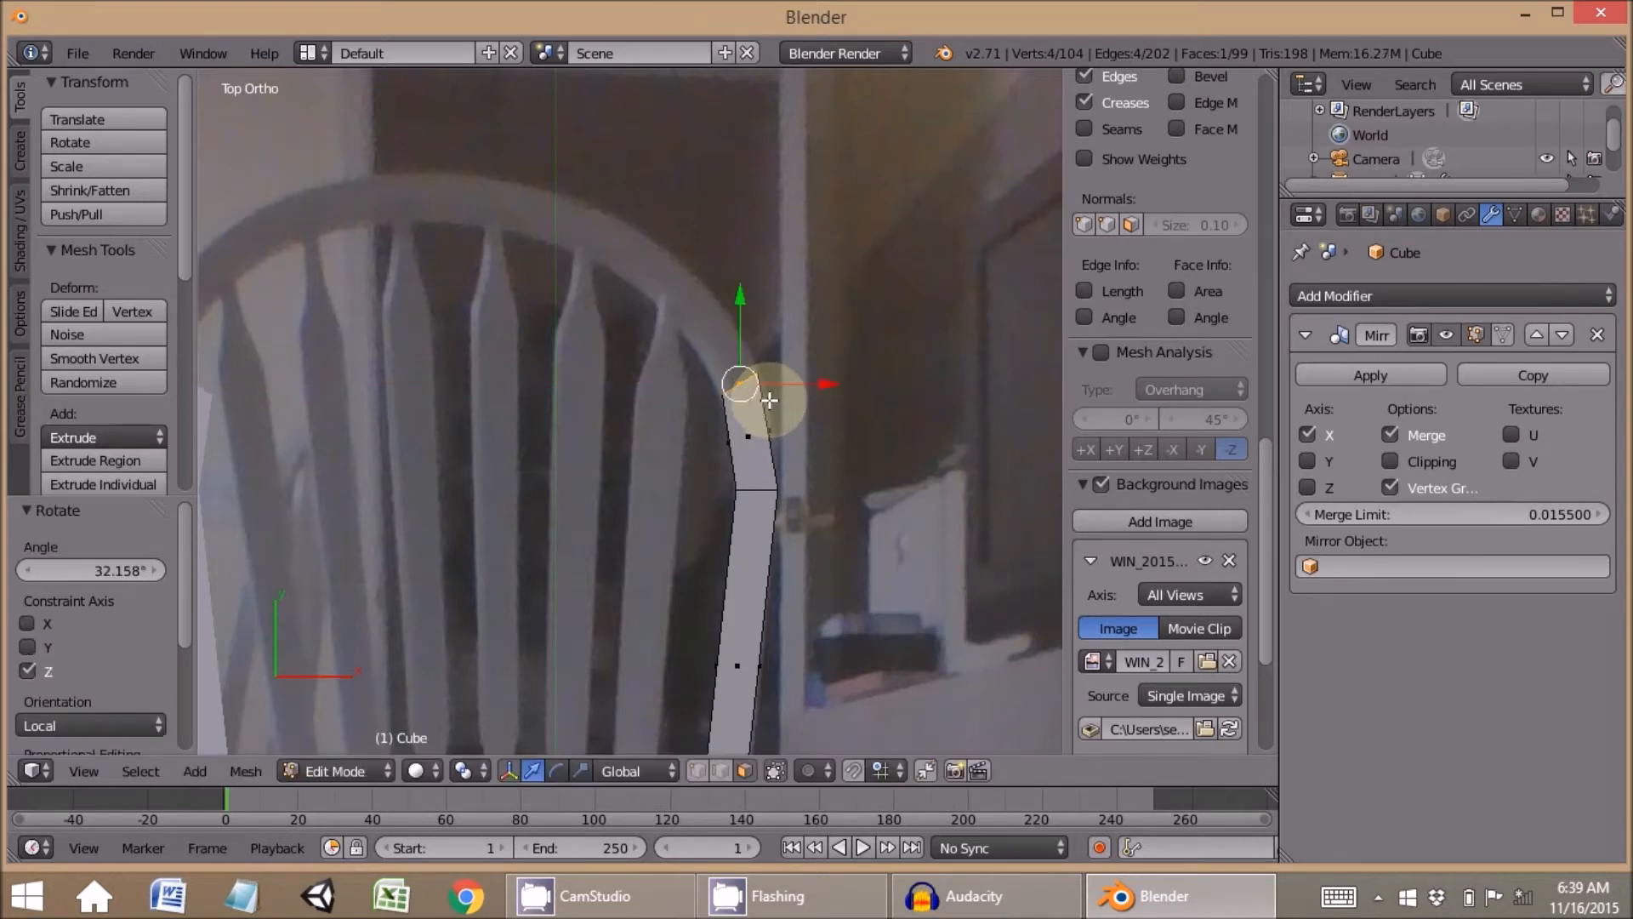
# Extrude the angled end face by a further segment along the arch, and shift it 0.064 along X
pyautogui.press('e')
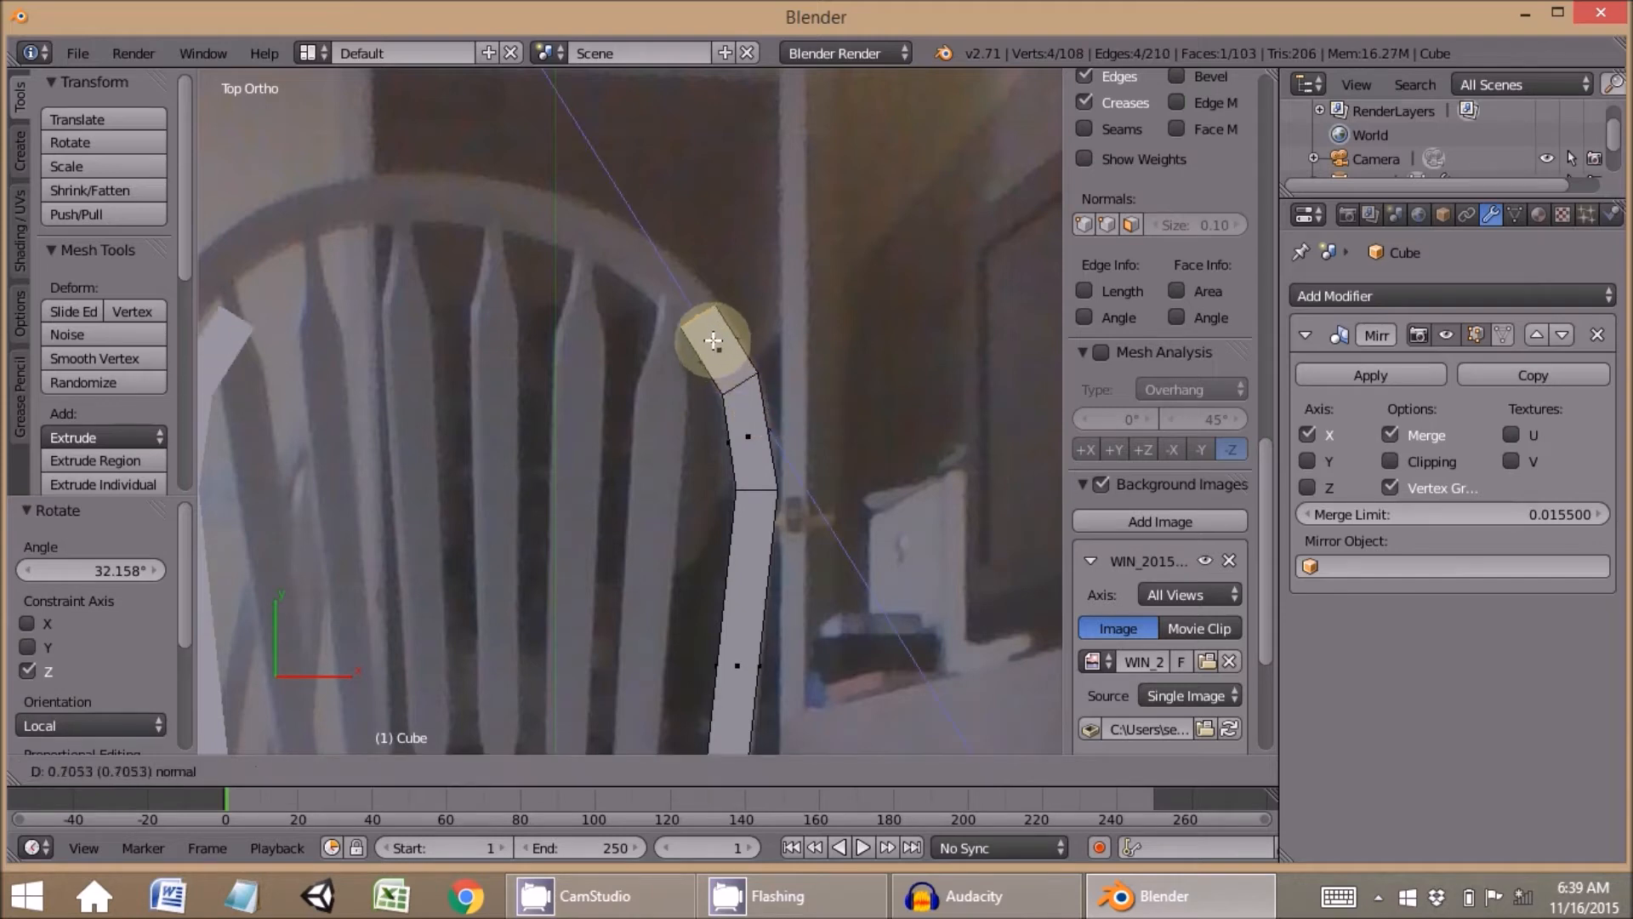
pyautogui.click(714, 336)
pyautogui.moveTo(757, 320); pyautogui.dragTo(765, 317)
pyautogui.press('e')
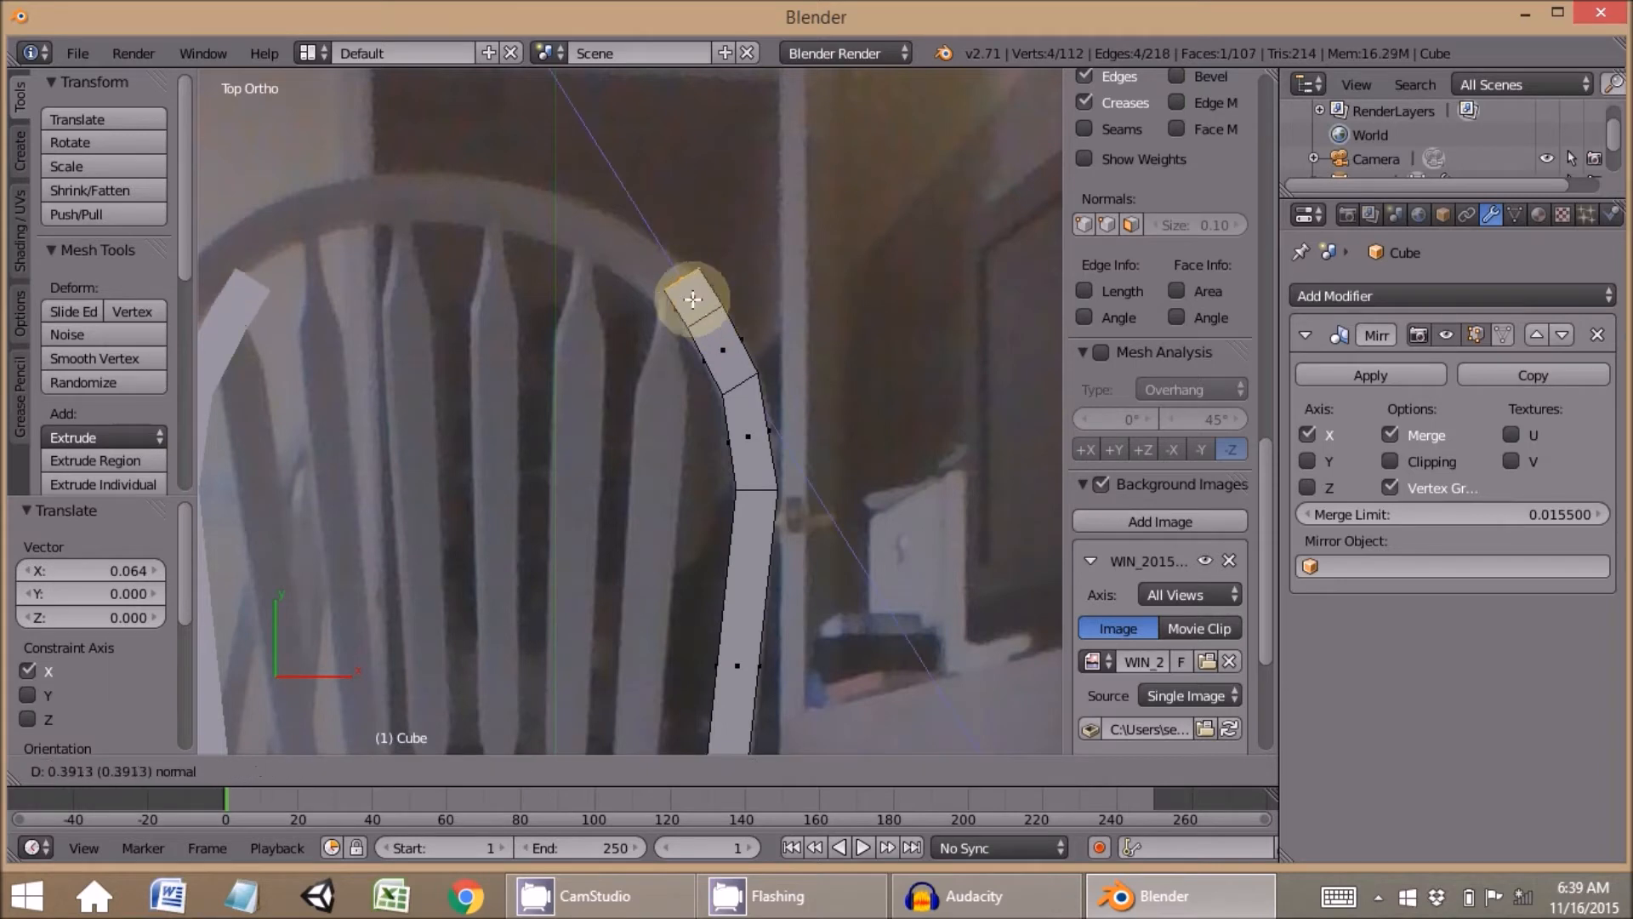
pyautogui.click(672, 293)
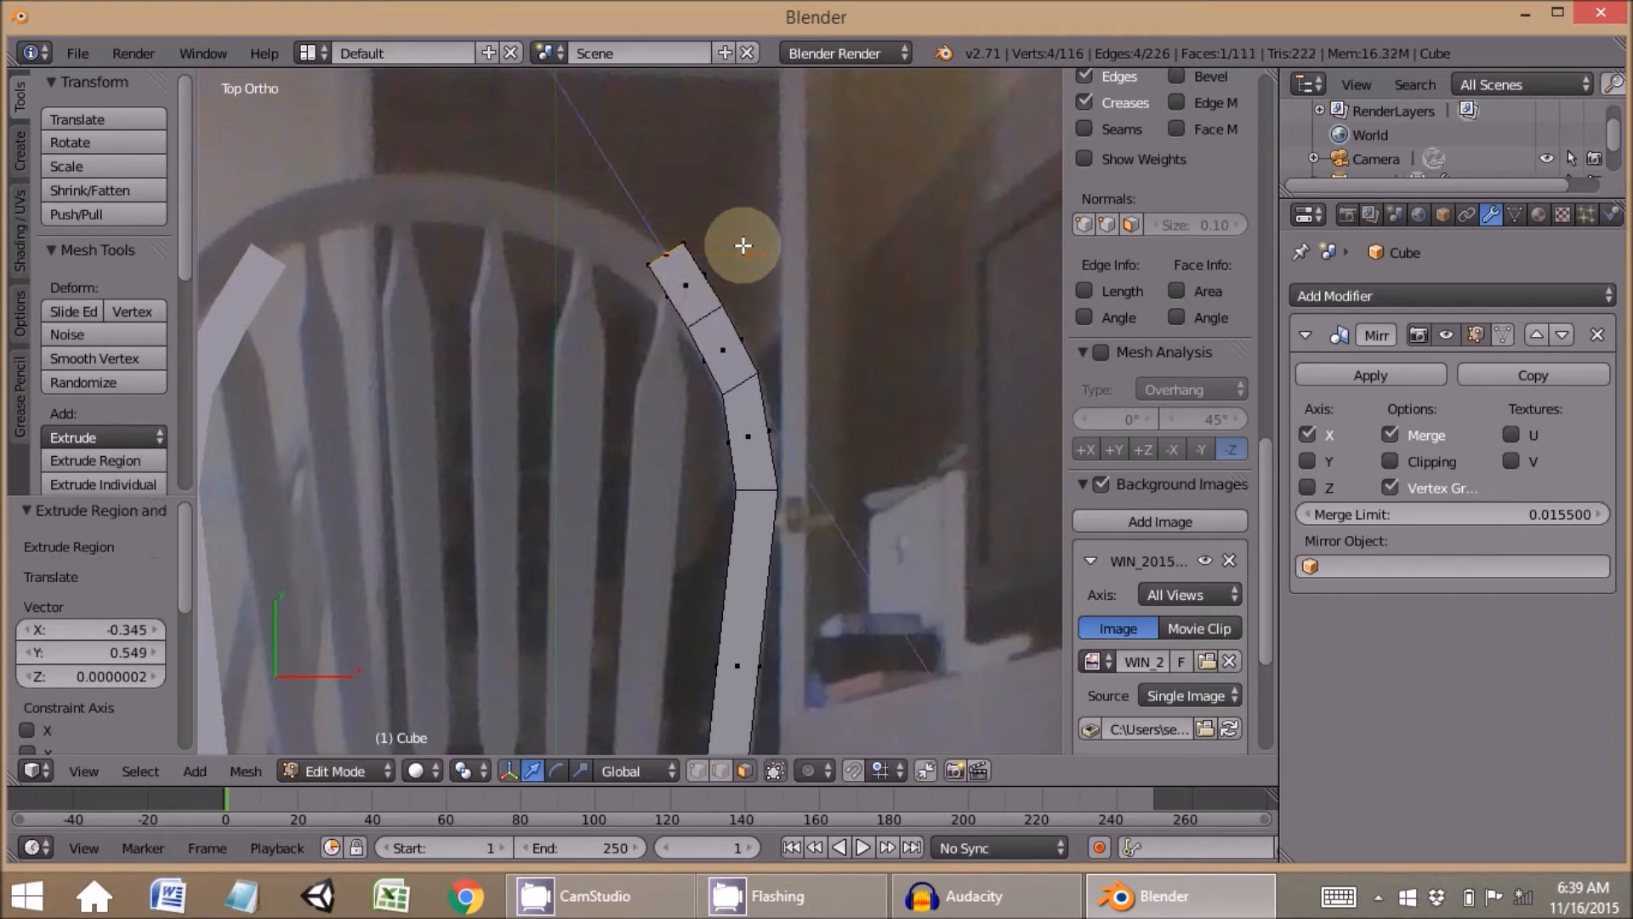
pyautogui.press('g')
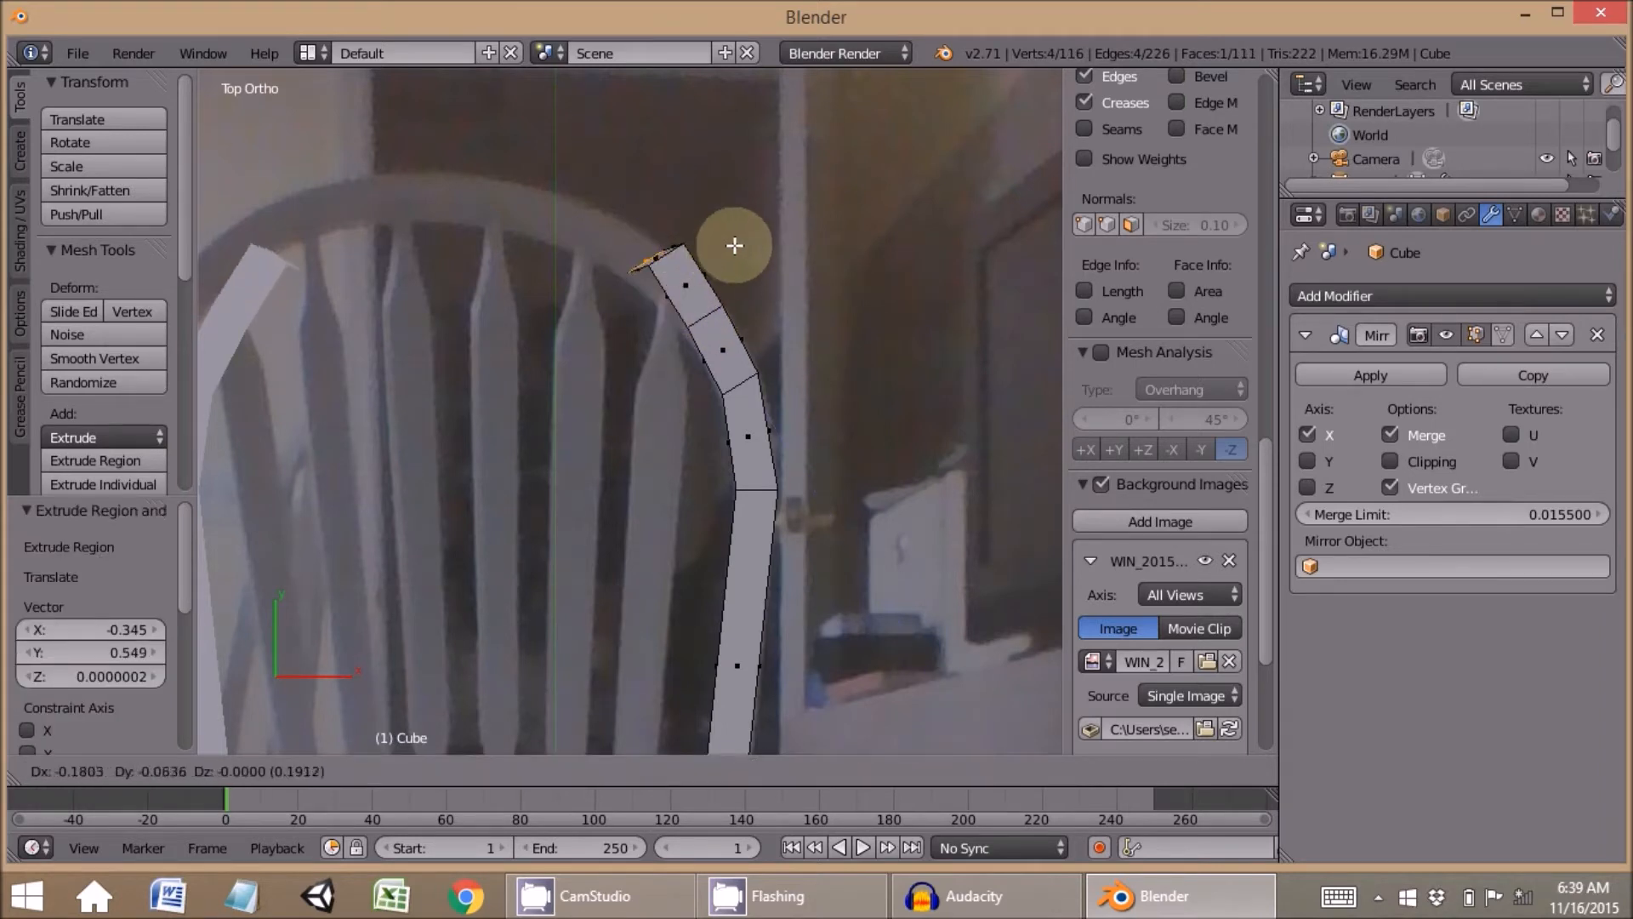
pyautogui.click(734, 245)
pyautogui.hotkey('ctrl', 'z')
pyautogui.hotkey('ctrl', 'z')
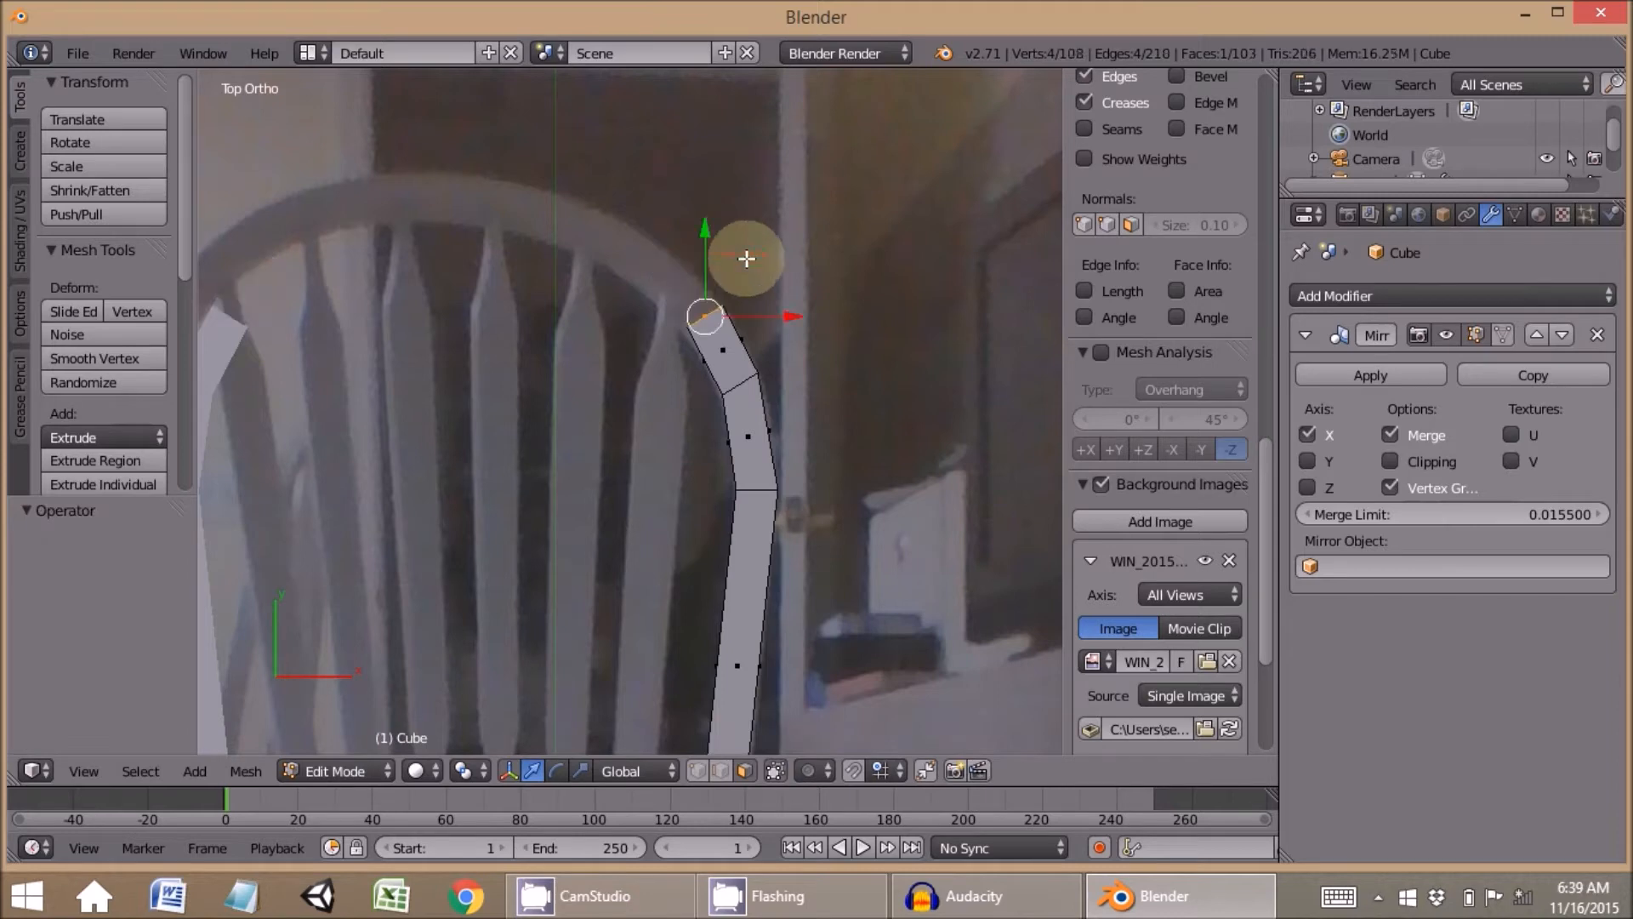
# Extrude the frame's end face about 0.51 along the arch, and rotate it -23.209°
pyautogui.press('e')
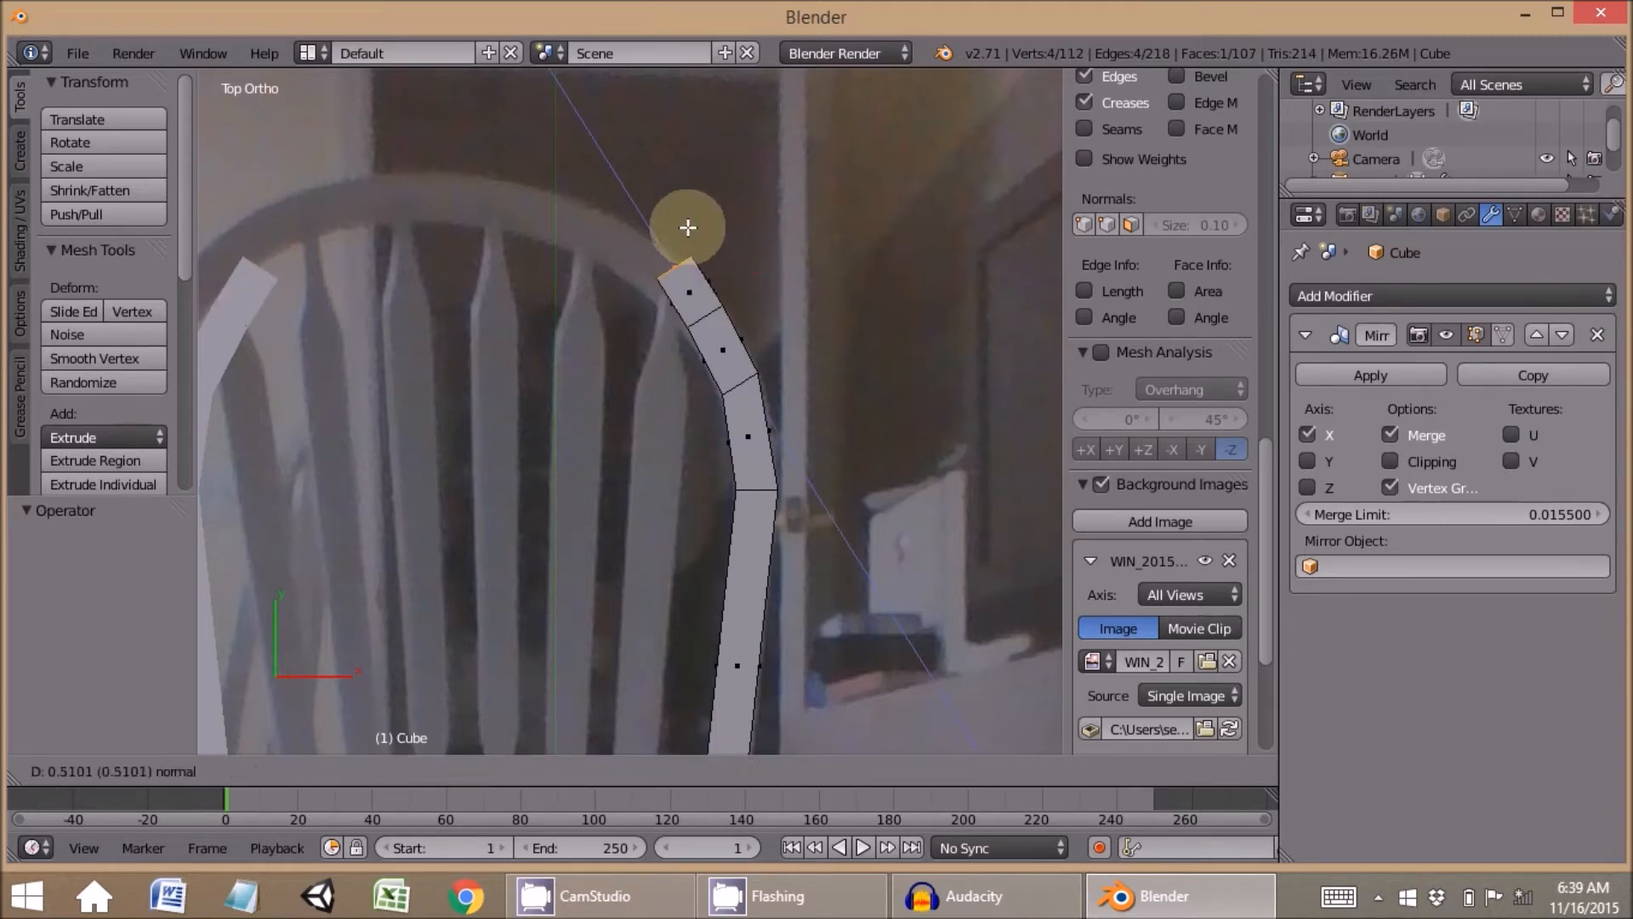
pyautogui.click(687, 227)
pyautogui.press('r')
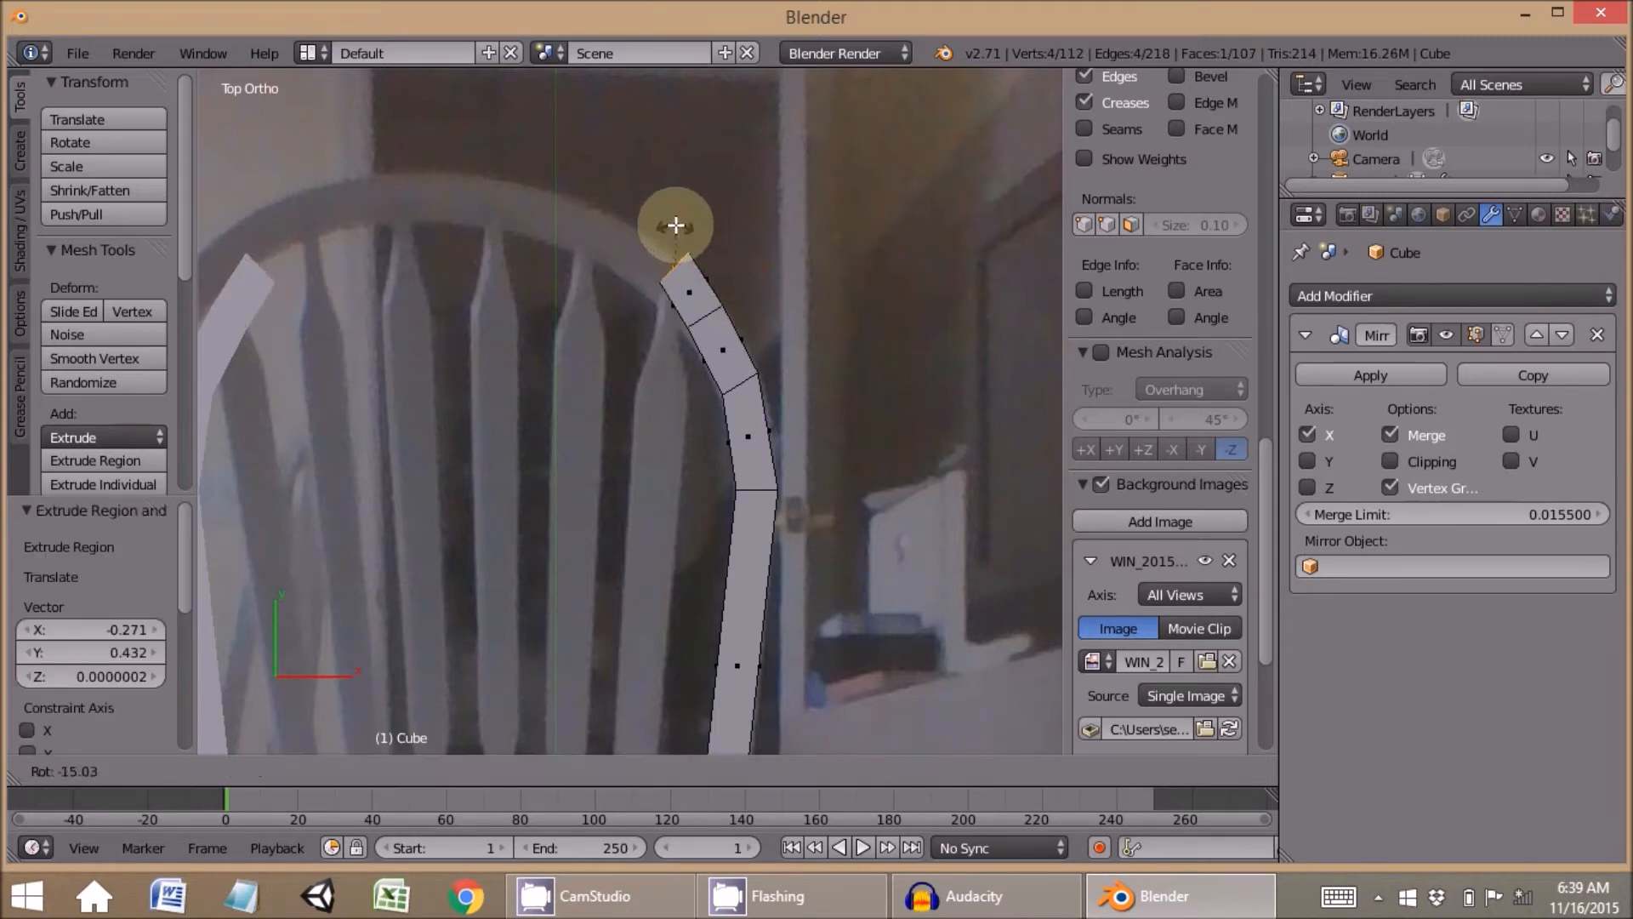
pyautogui.click(672, 226)
# Nudge the rotated end face along X and Y to align it with the arch in the photo, finishing with 0.053 along Y
pyautogui.press('g')
pyautogui.press('y')
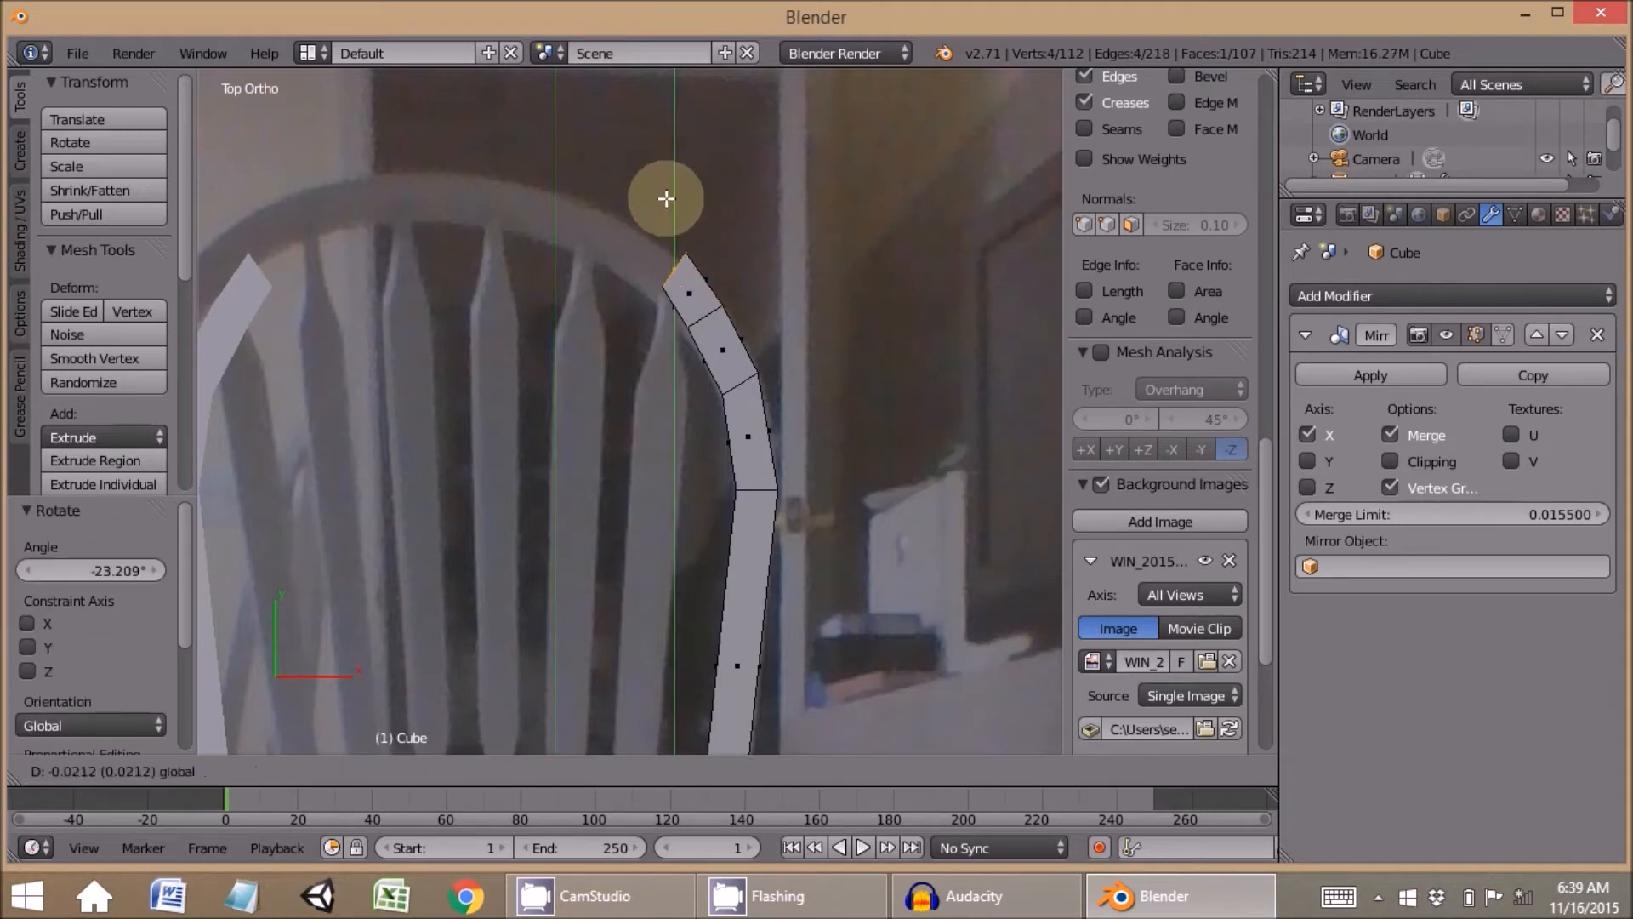
pyautogui.click(764, 261)
pyautogui.press('g')
pyautogui.press('x')
pyautogui.click(666, 223)
pyautogui.press('g')
pyautogui.press('y')
pyautogui.click(664, 217)
# Extrude the arch's next segment by -0.663 in X and 0.458 in Y, and rotate its end face 14.848° about Z
pyautogui.press('e')
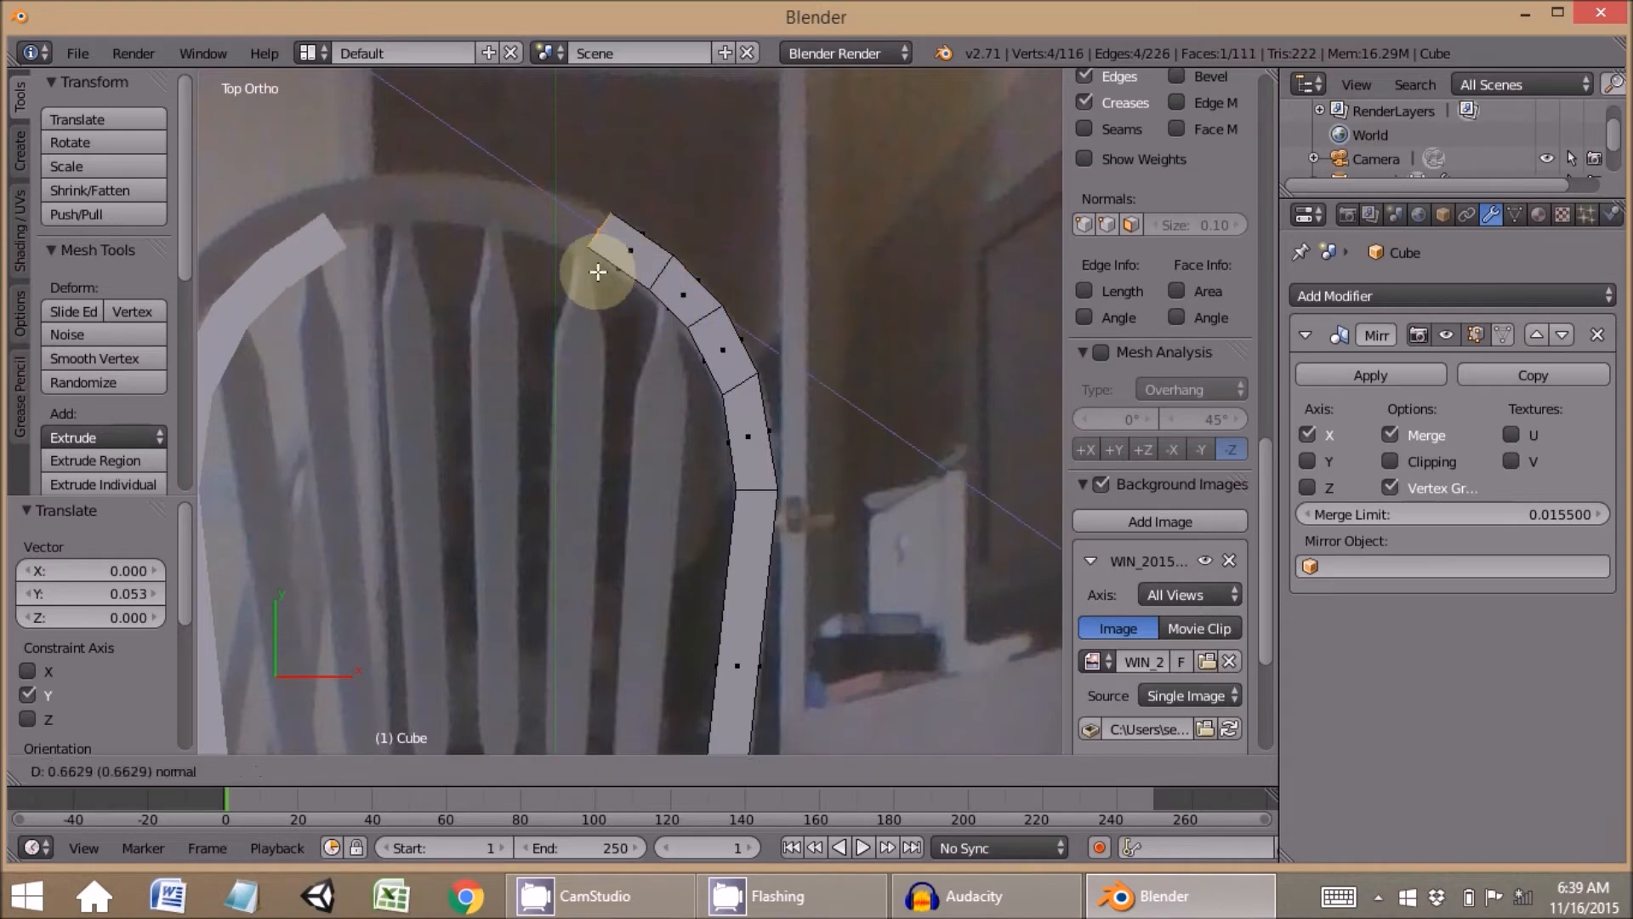
pyautogui.click(593, 271)
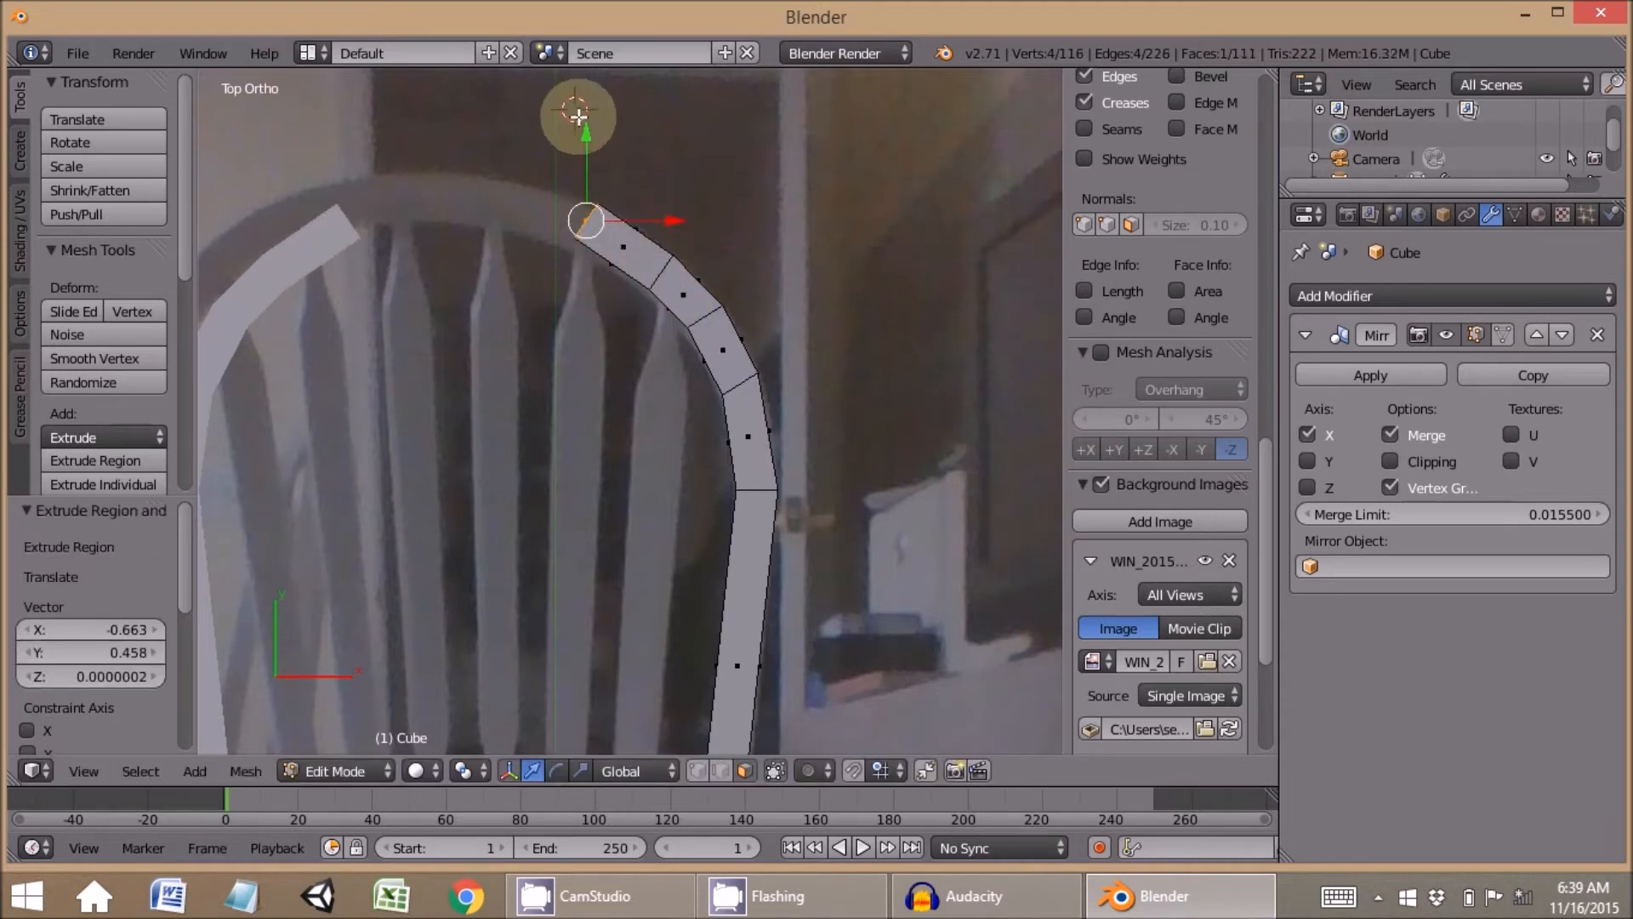
pyautogui.moveTo(582, 128); pyautogui.dragTo(581, 128)
pyautogui.press('r')
pyautogui.click(557, 132)
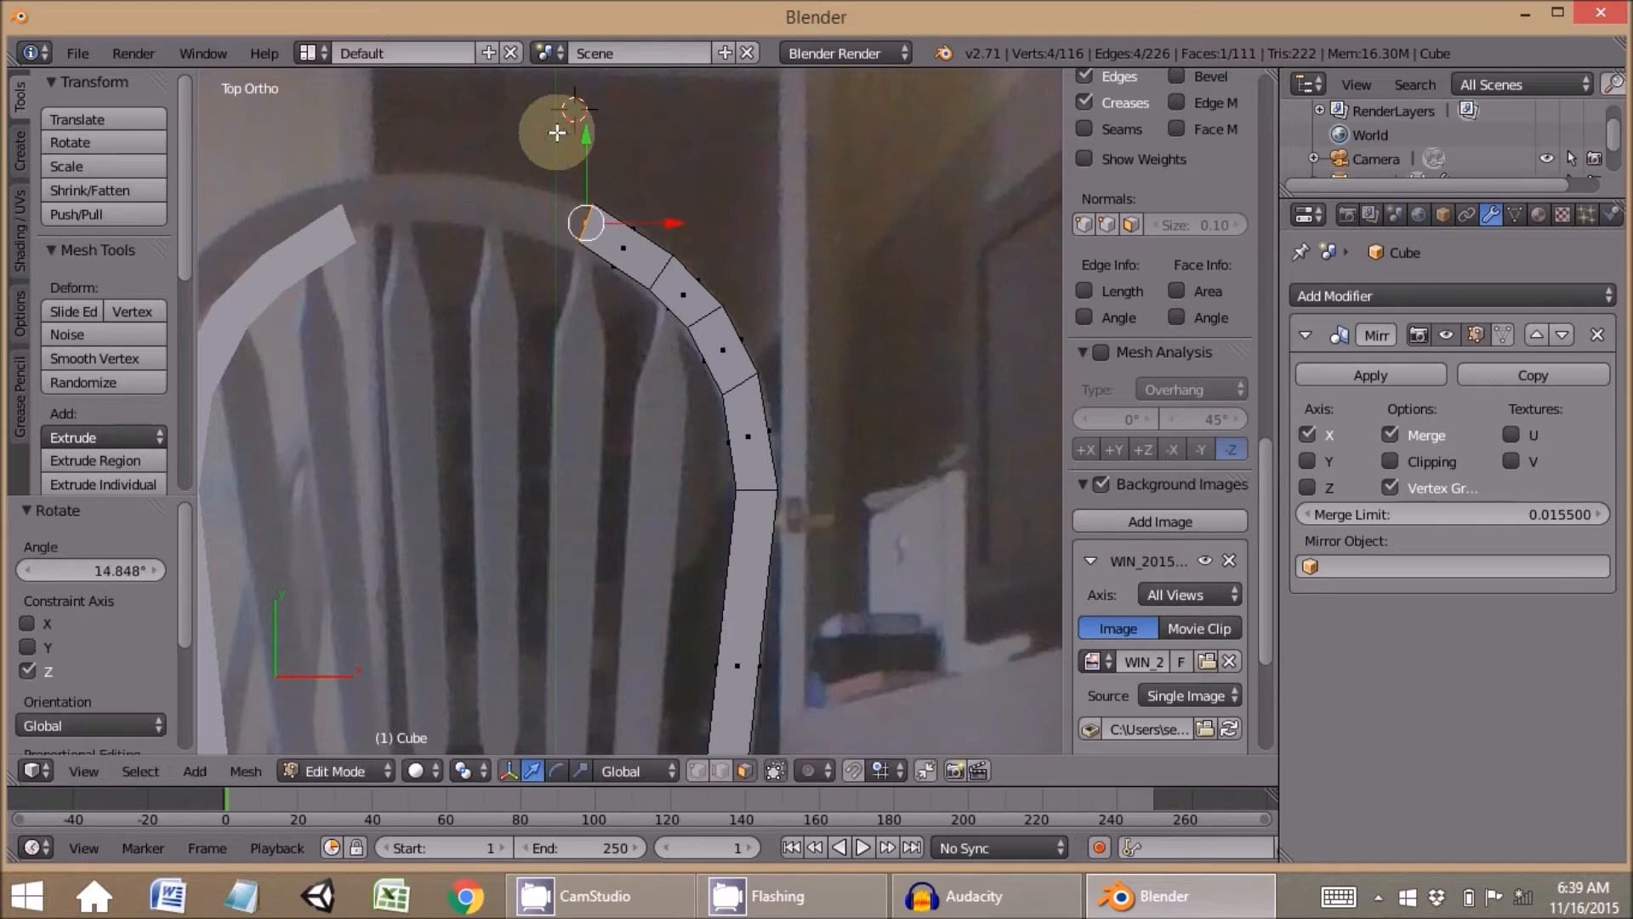
# Extrude another arch segment toward the crown, lower its end face -0.074 along Y, and rotate it 11.203° about Z
pyautogui.press('e')
pyautogui.click(476, 157)
pyautogui.press('g')
pyautogui.press('y')
pyautogui.click(507, 134)
pyautogui.press('r')
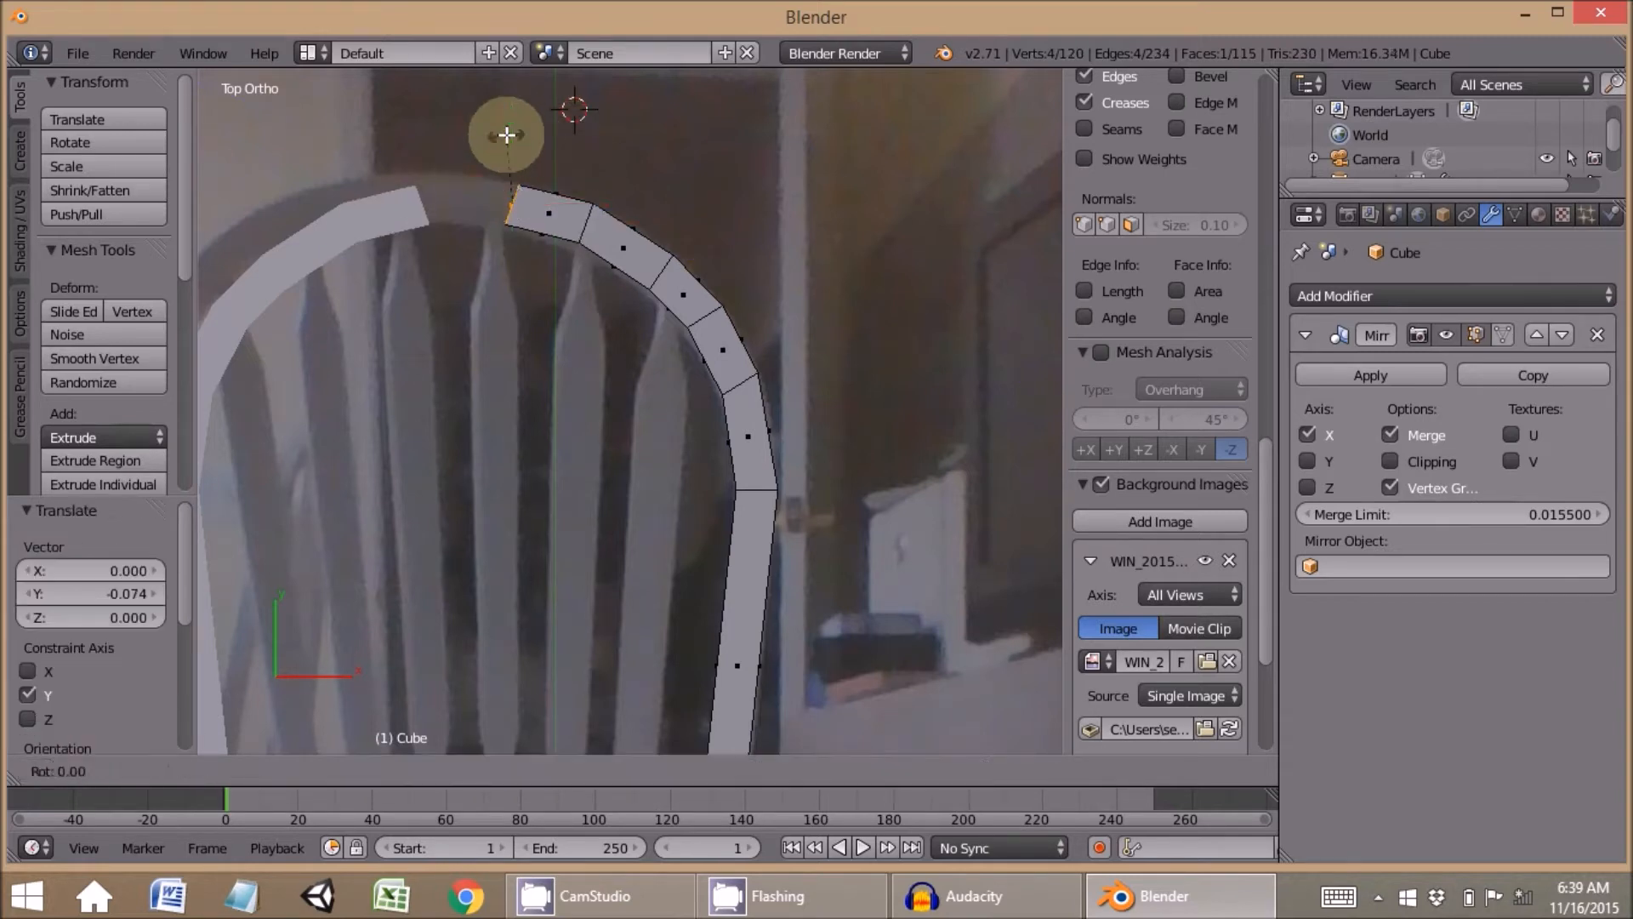
pyautogui.click(496, 143)
# Extrude a short closing segment at the arch's crown by -0.305 in X and 0.046 in Y, and rotate its end face 7.581° about Z
pyautogui.press('e')
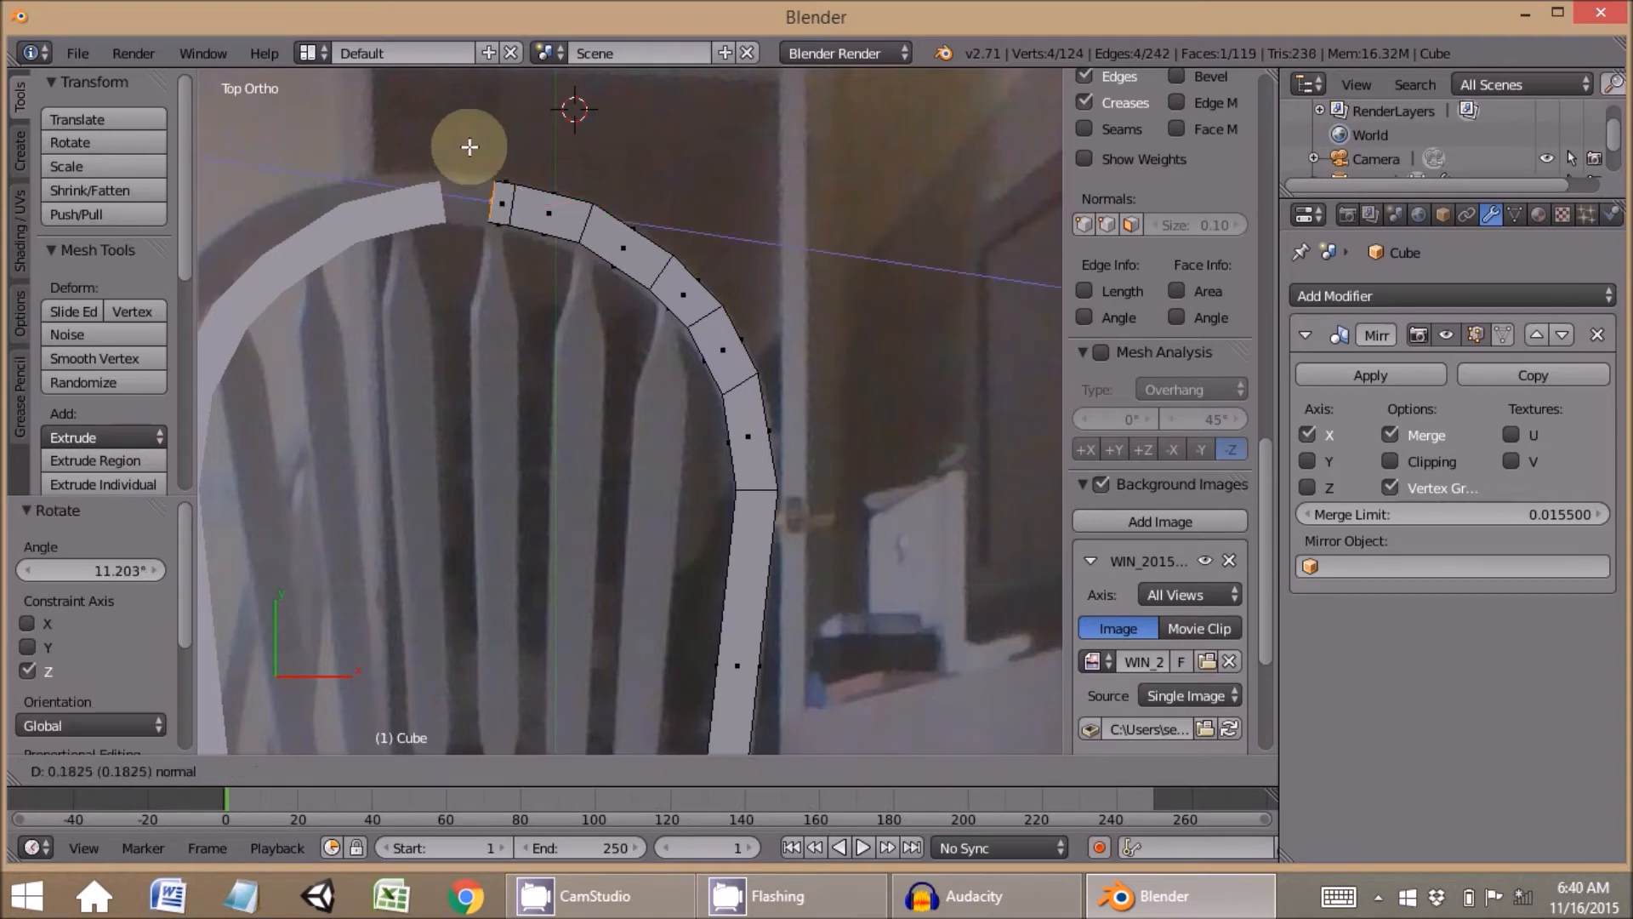
pyautogui.click(459, 147)
pyautogui.press('r')
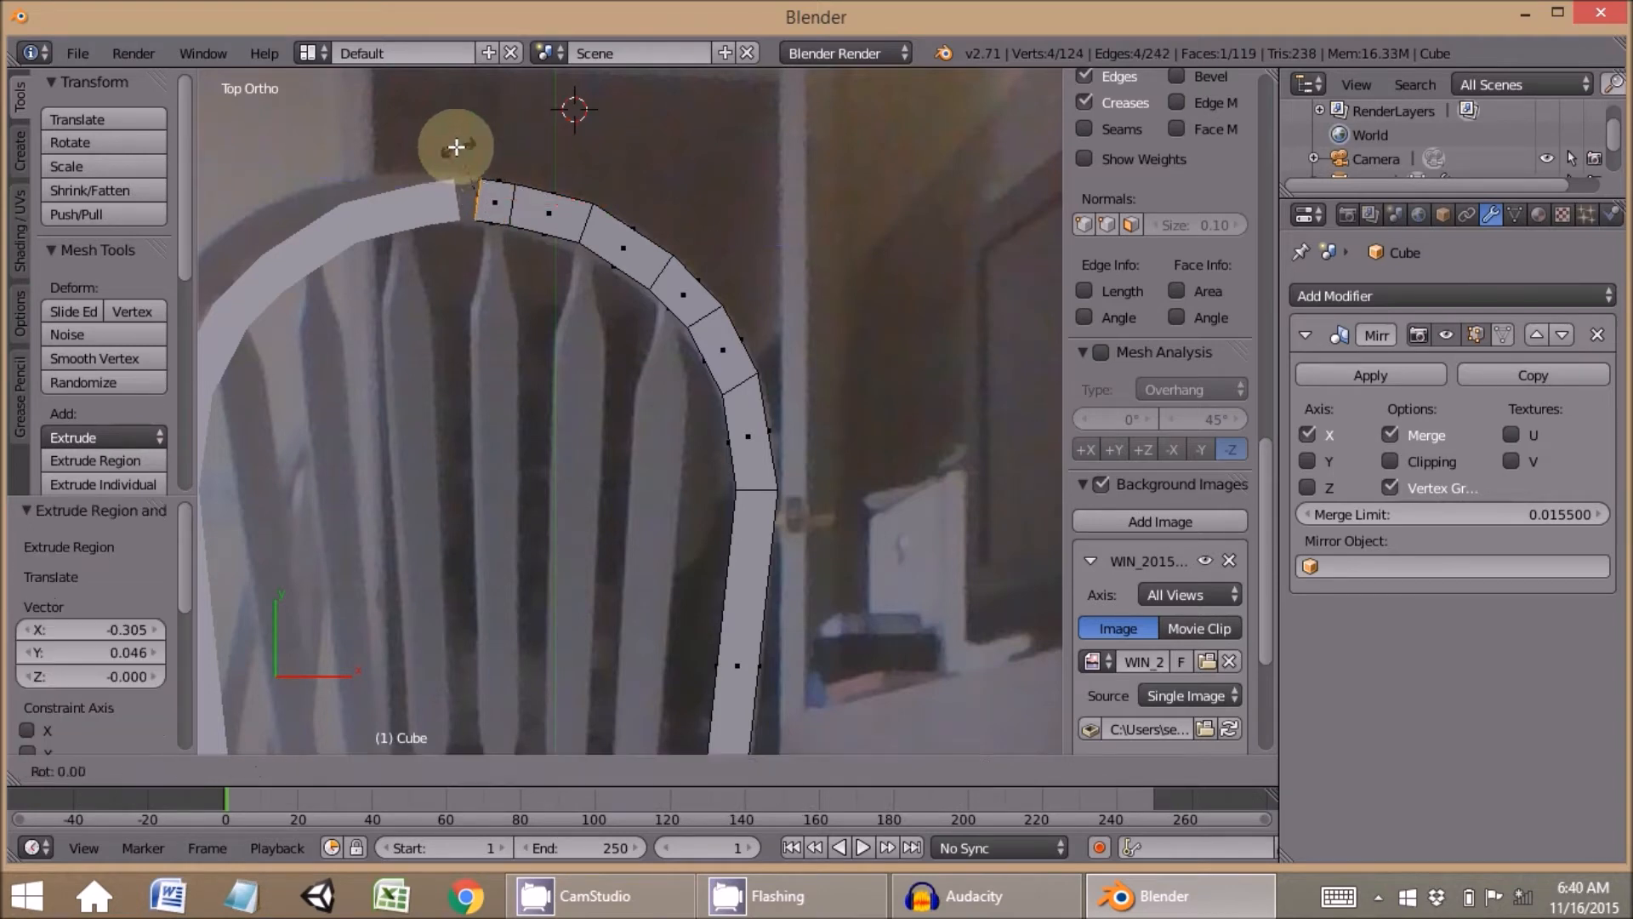
pyautogui.click(450, 147)
# Straighten the crown's end face by 1.3° about Z, and move it along X by -0.070 and -0.021 to meet its mirrored half
pyautogui.scroll(5, 448, 237)
pyautogui.keyDown('shift'); pyautogui.moveTo(563, 410); pyautogui.dragTo(806, 510, button='middle'); pyautogui.keyUp('shift')
pyautogui.scroll(1, 756, 434)
pyautogui.scroll(3, 756, 434)
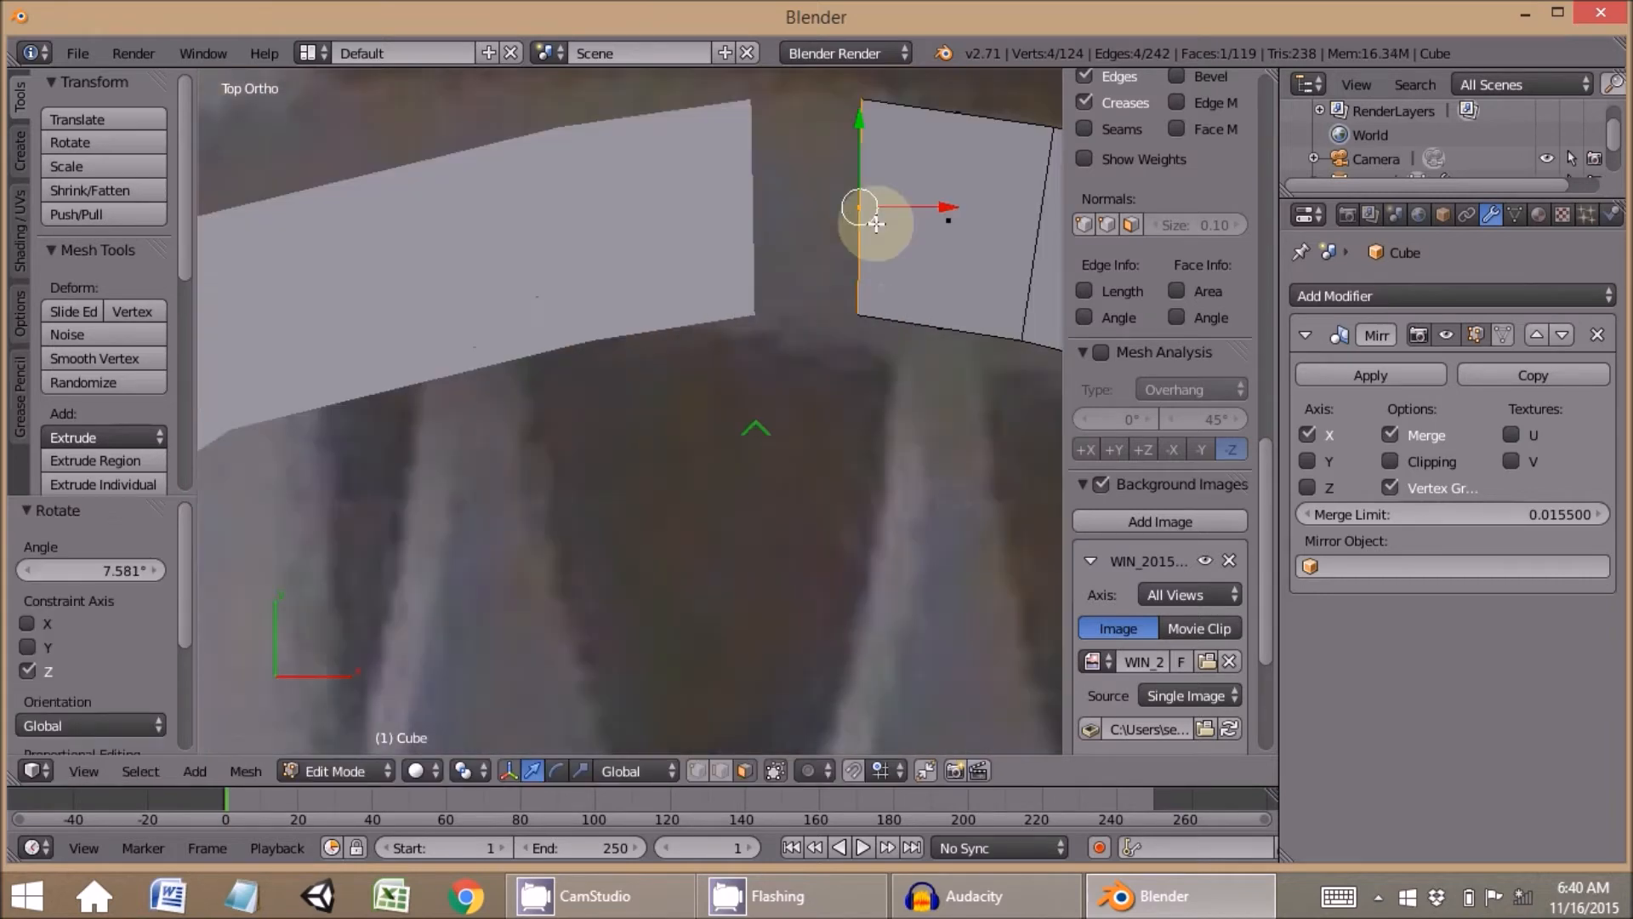
pyautogui.moveTo(950, 209); pyautogui.dragTo(912, 213)
pyautogui.press('r')
pyautogui.press('z')
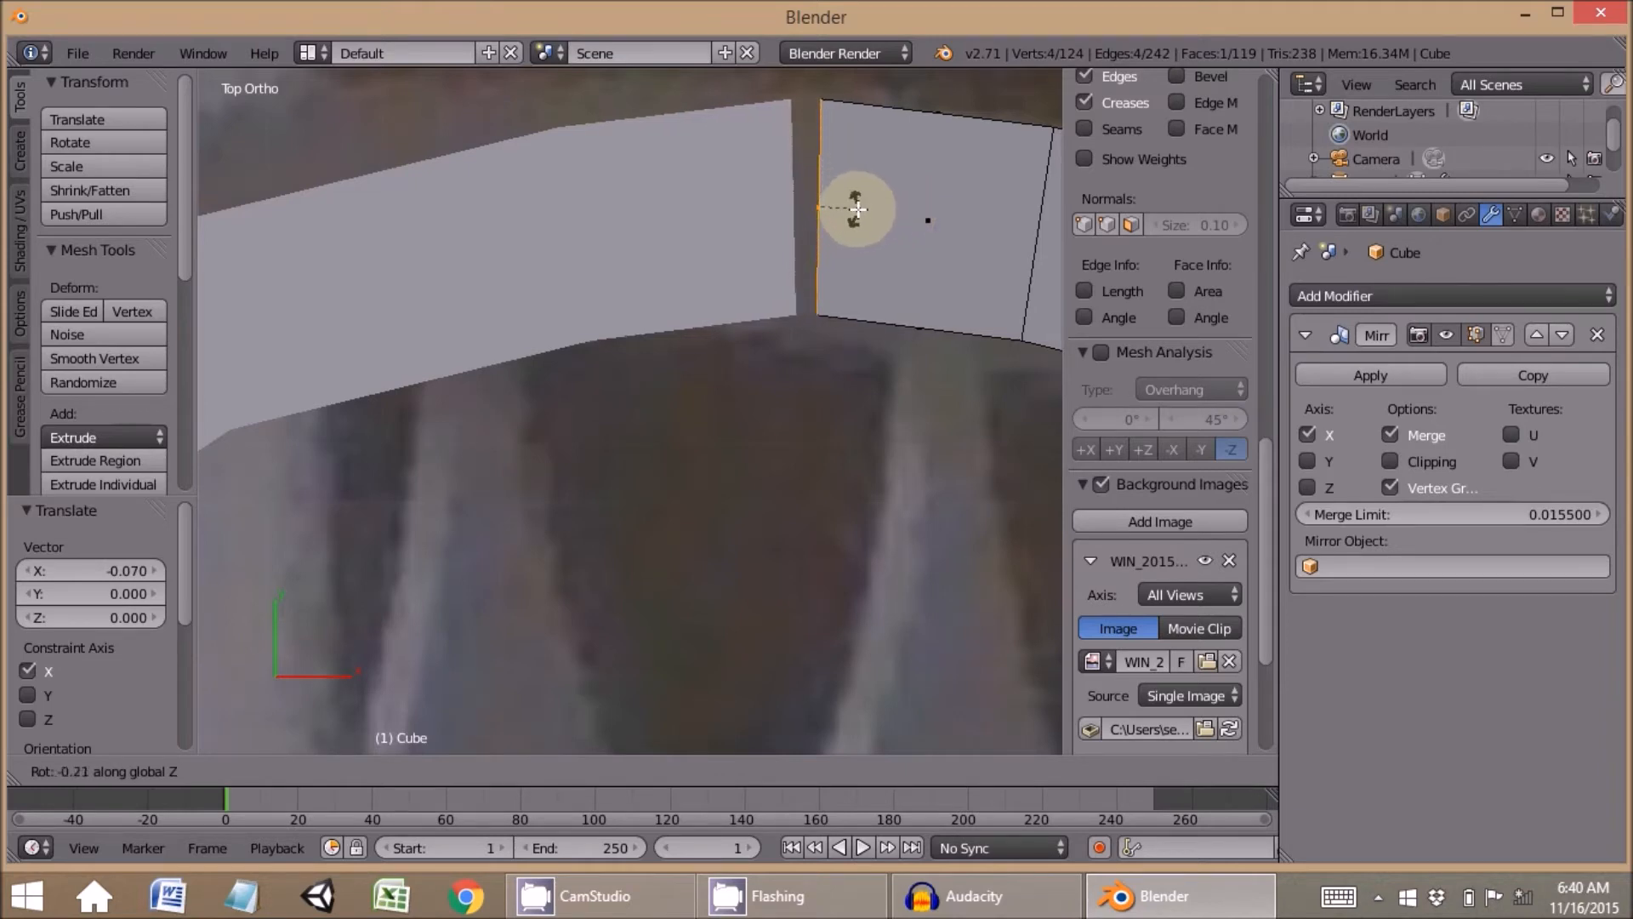
pyautogui.click(851, 207)
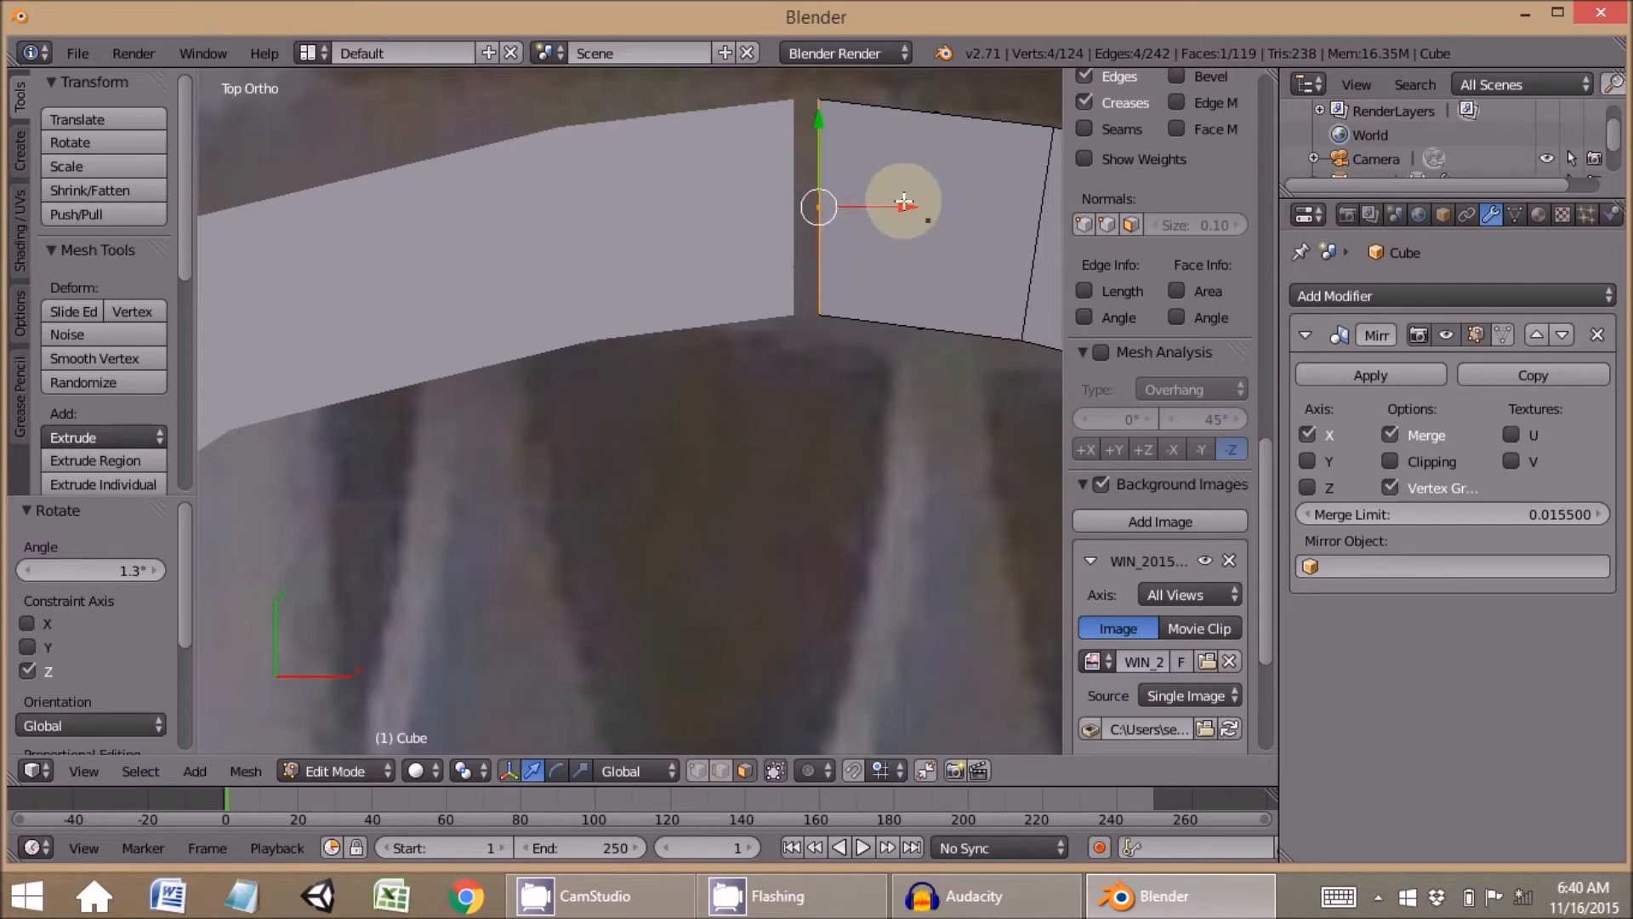
pyautogui.moveTo(904, 202); pyautogui.dragTo(896, 204)
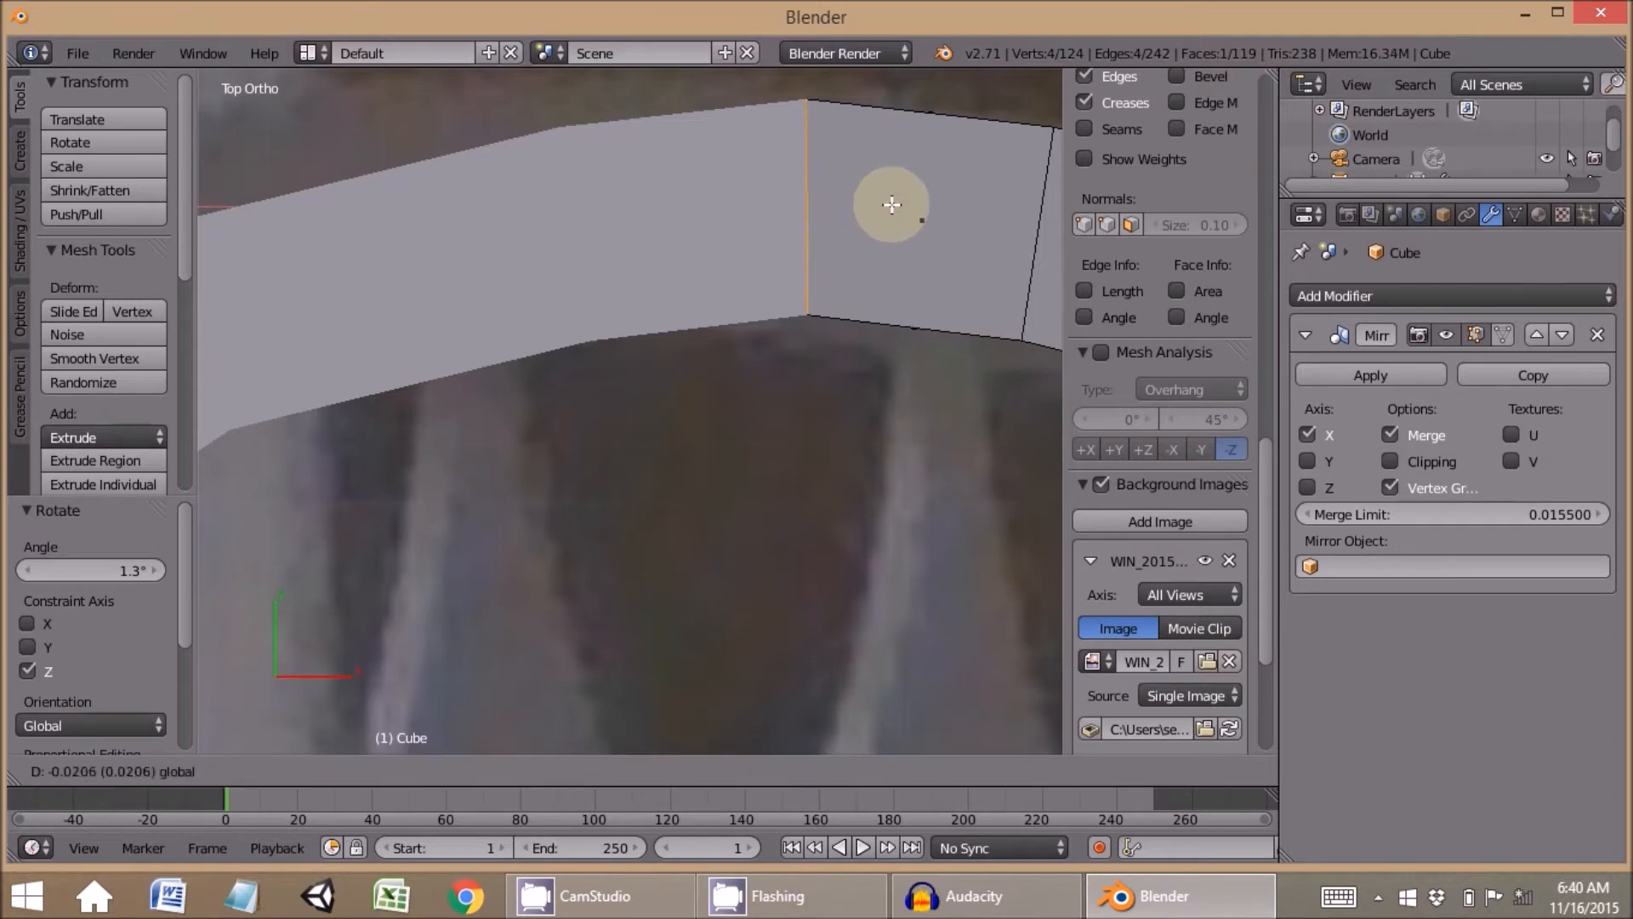
pyautogui.click(891, 204)
# Clear the selection, switch to a perspective view, and select the end face of the spindle stub beside the outer frame
pyautogui.scroll(-12, 785, 446)
pyautogui.keyDown('shift'); pyautogui.moveTo(685, 630); pyautogui.dragTo(750, 471, button='middle'); pyautogui.keyUp('shift')
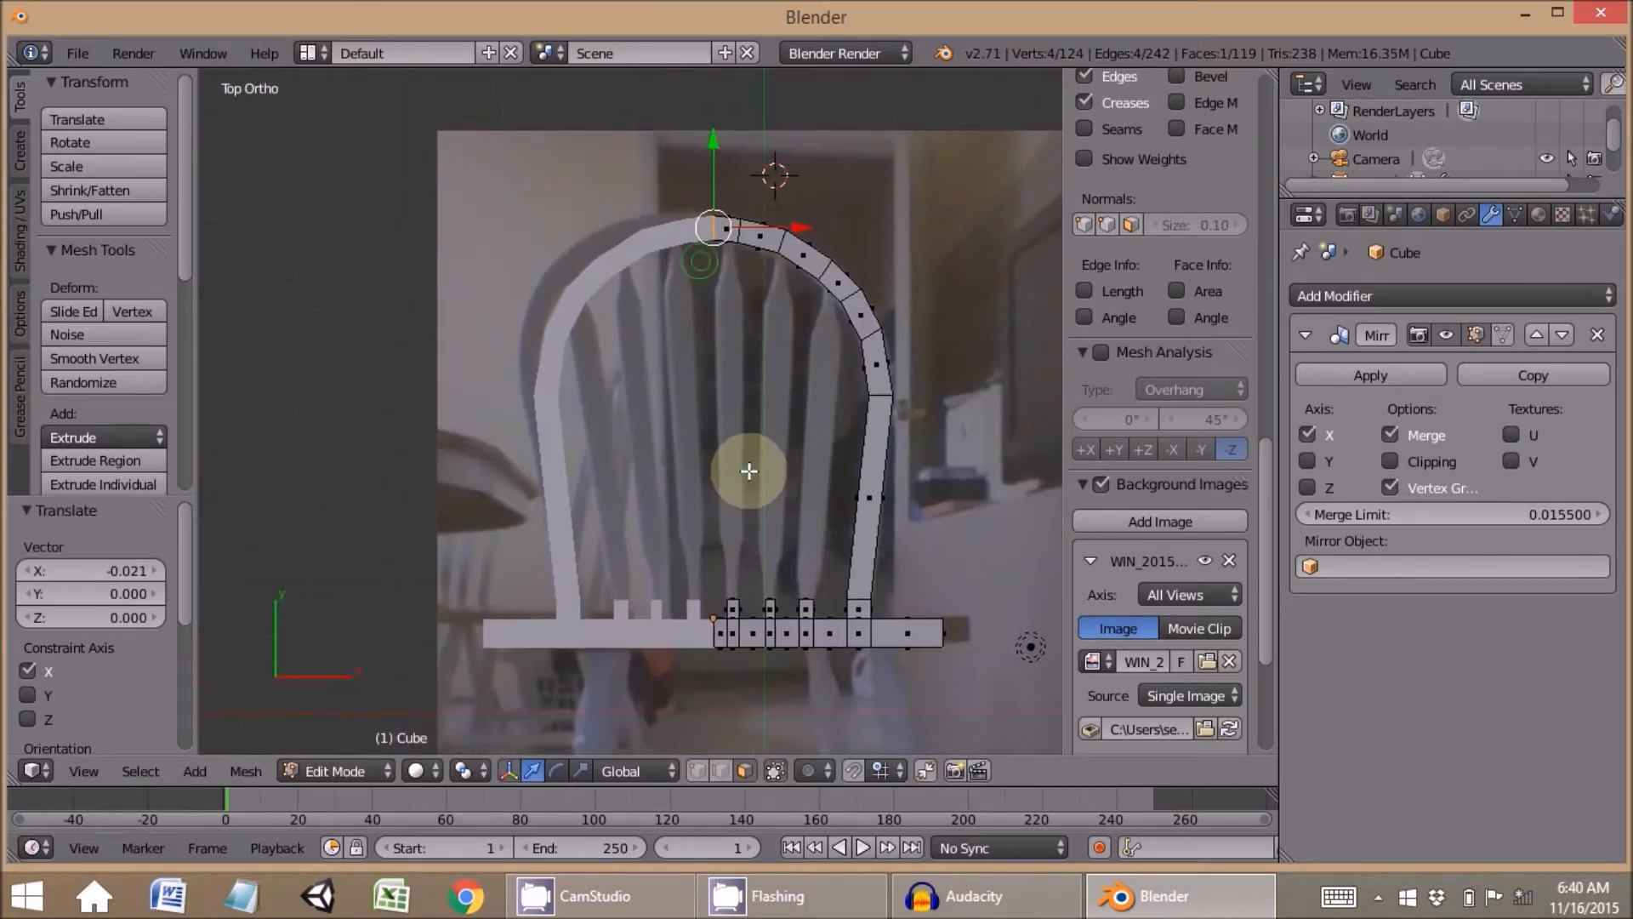
pyautogui.press('a')
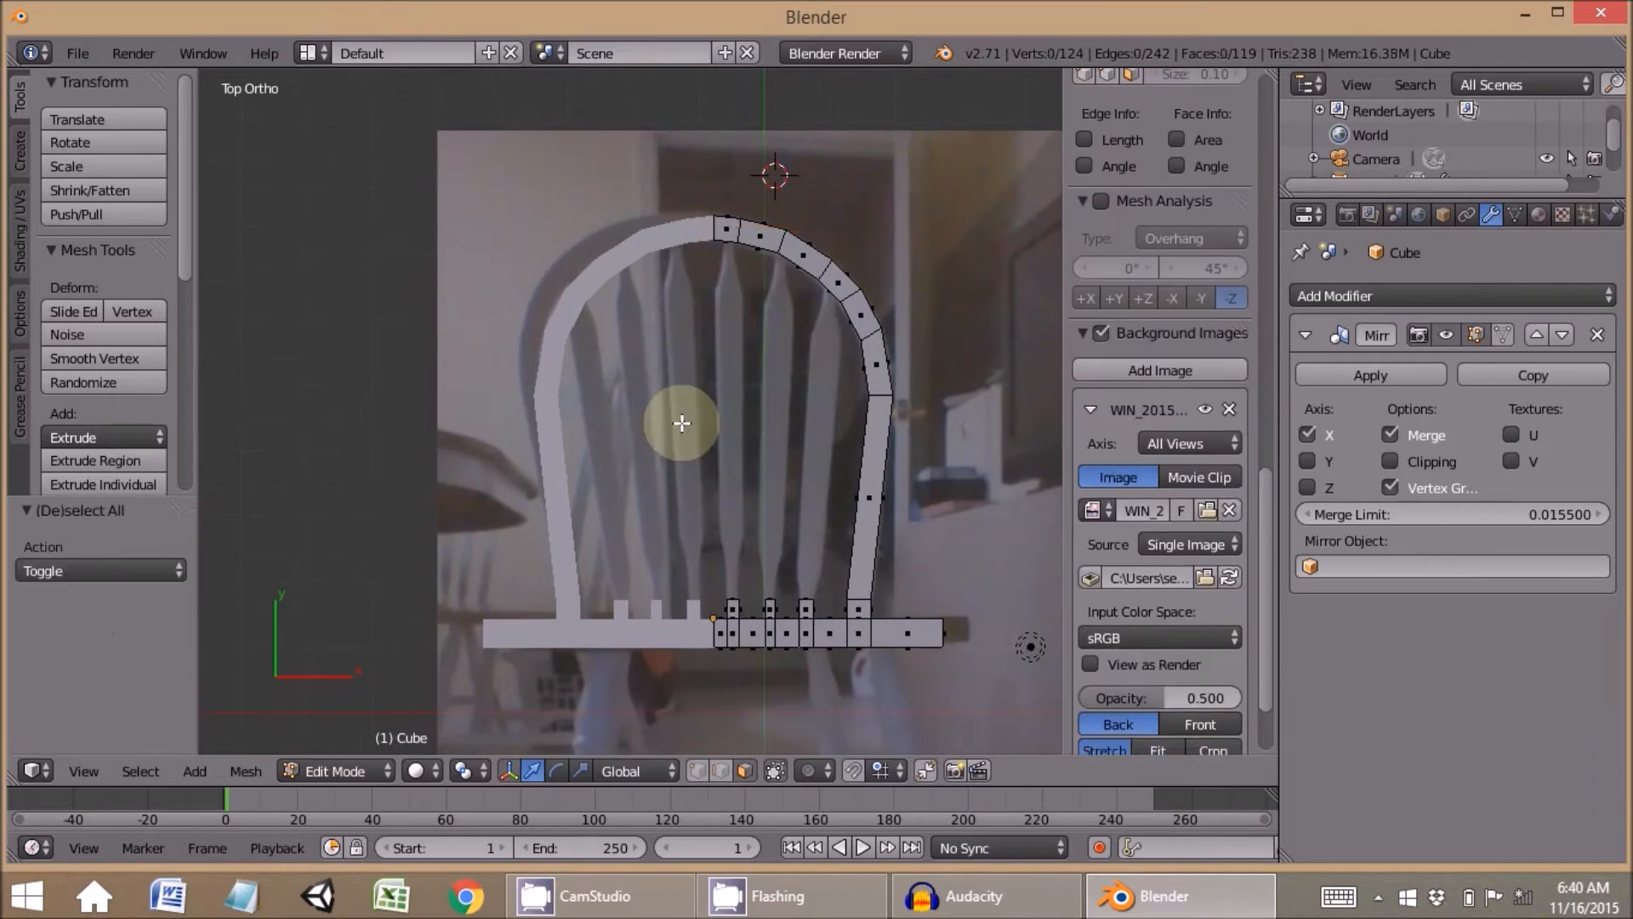
pyautogui.moveTo(576, 397); pyautogui.dragTo(478, 540, button='middle')
pyautogui.press('KP_5')
pyautogui.scroll(6, 748, 649)
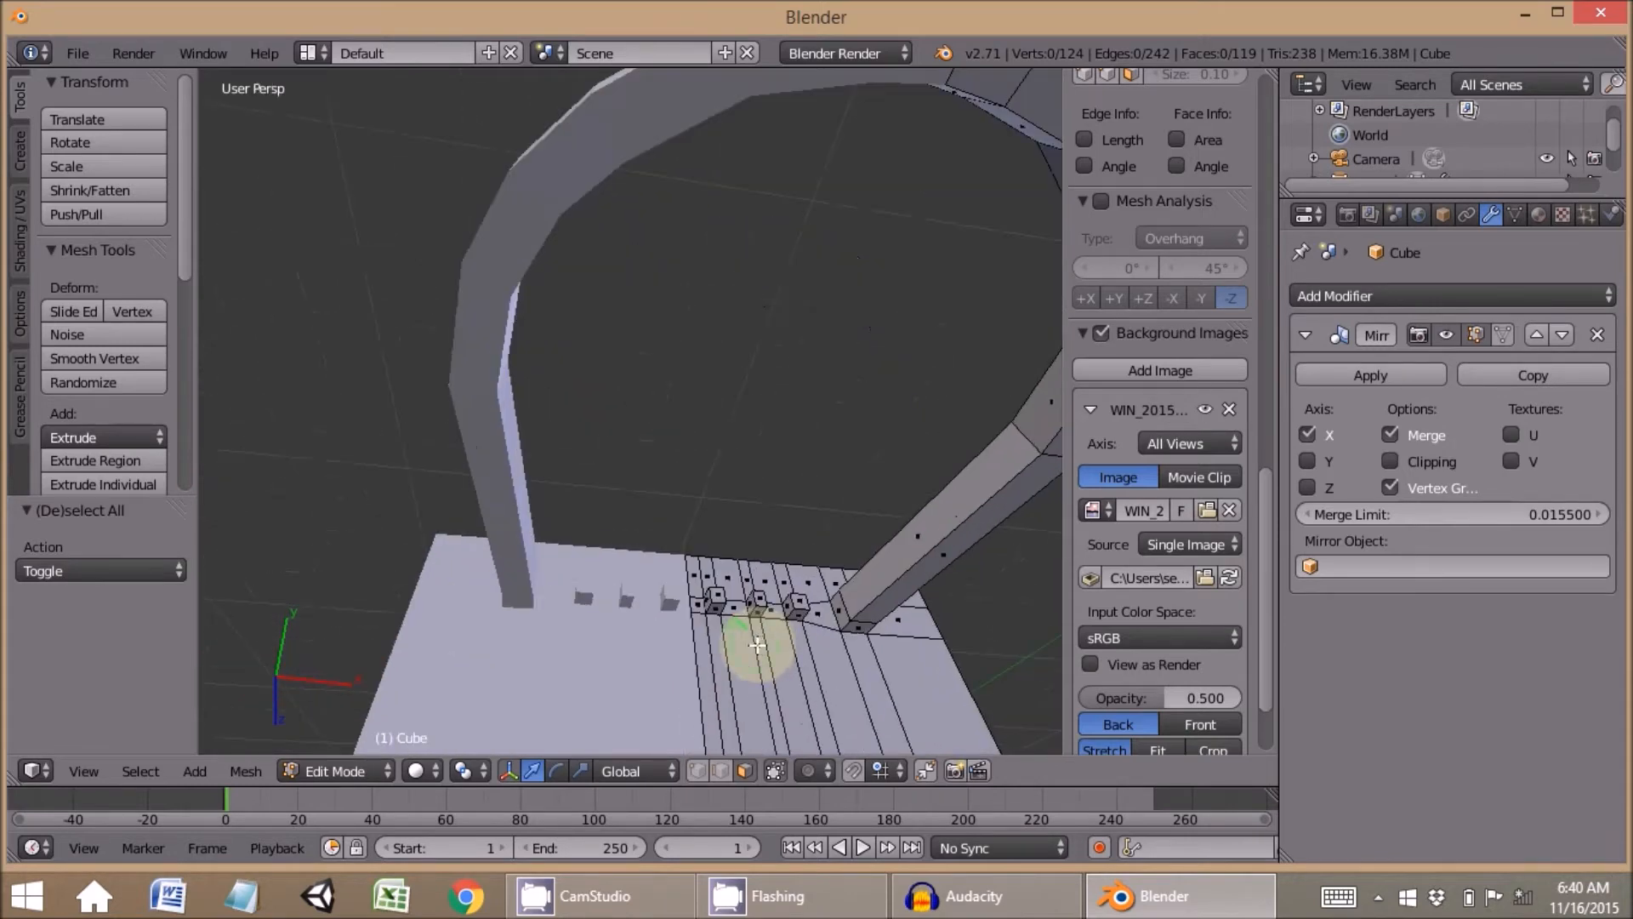
pyautogui.rightClick(602, 430)
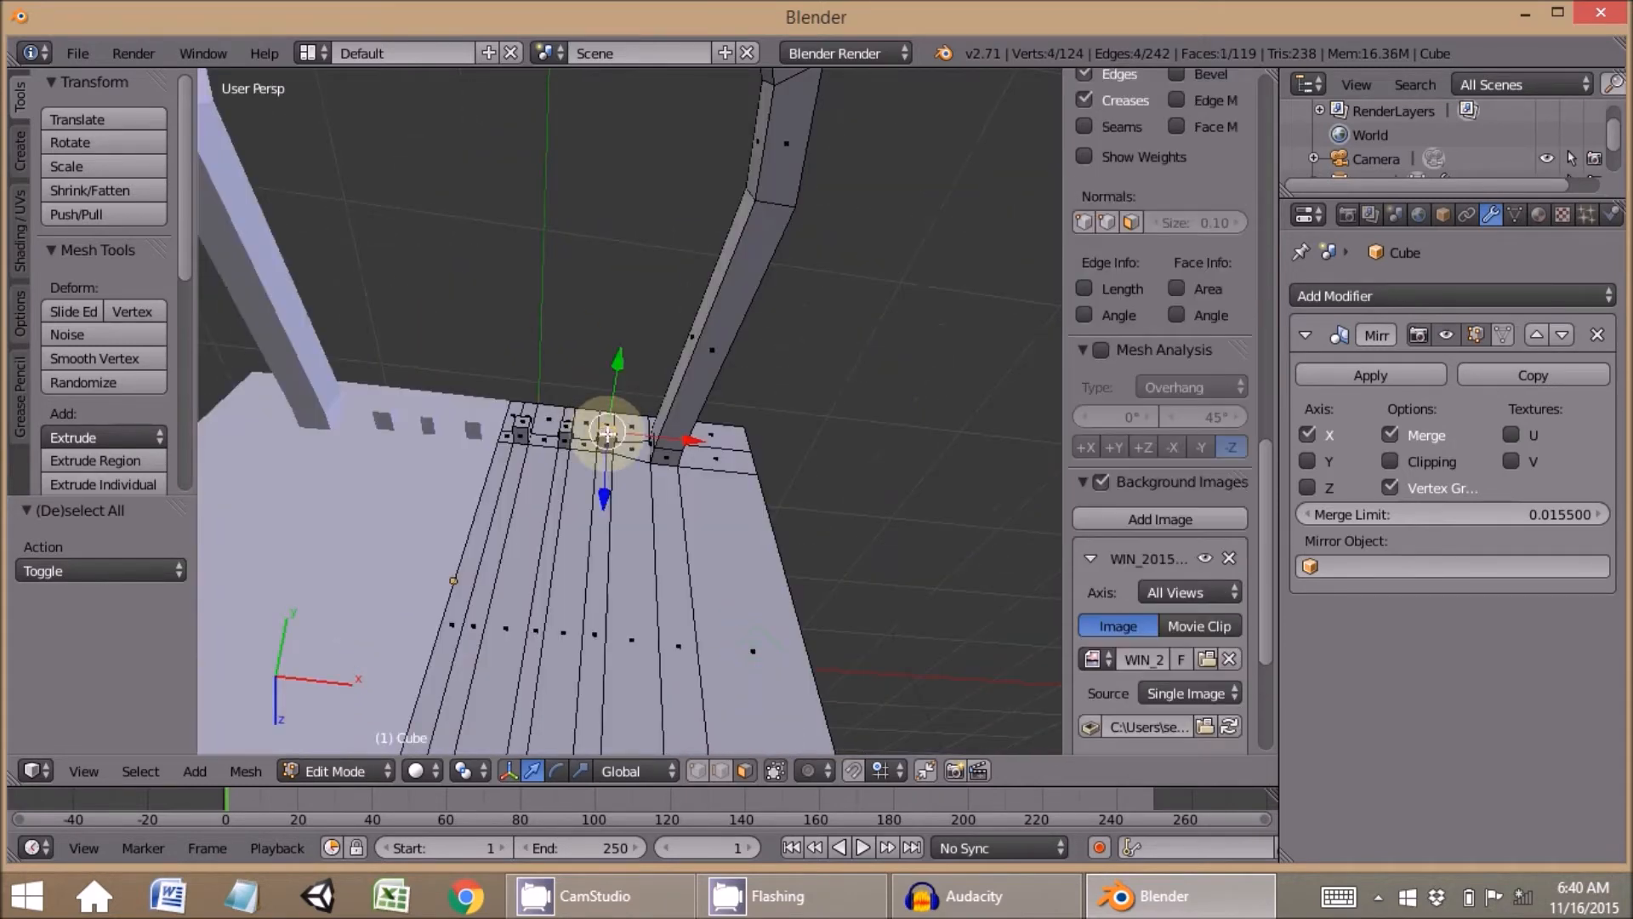
# Extrude the selected spindle stub by 0.265 along Y and widen its end face by a factor of 1.432 along X
pyautogui.press('KP_5')
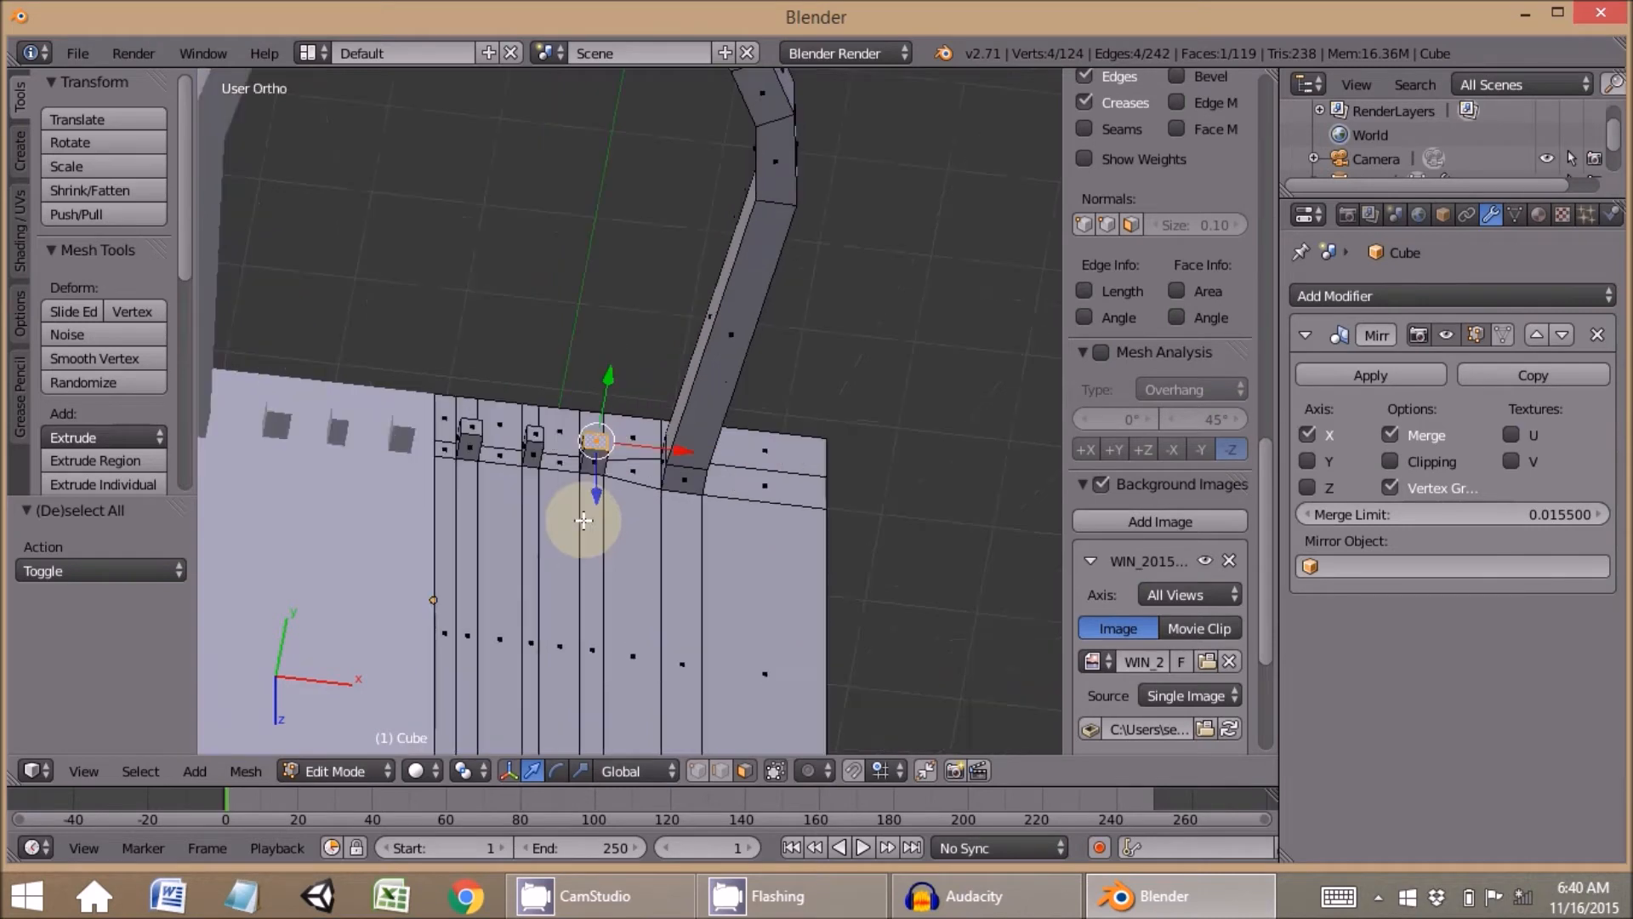
pyautogui.press('KP_7')
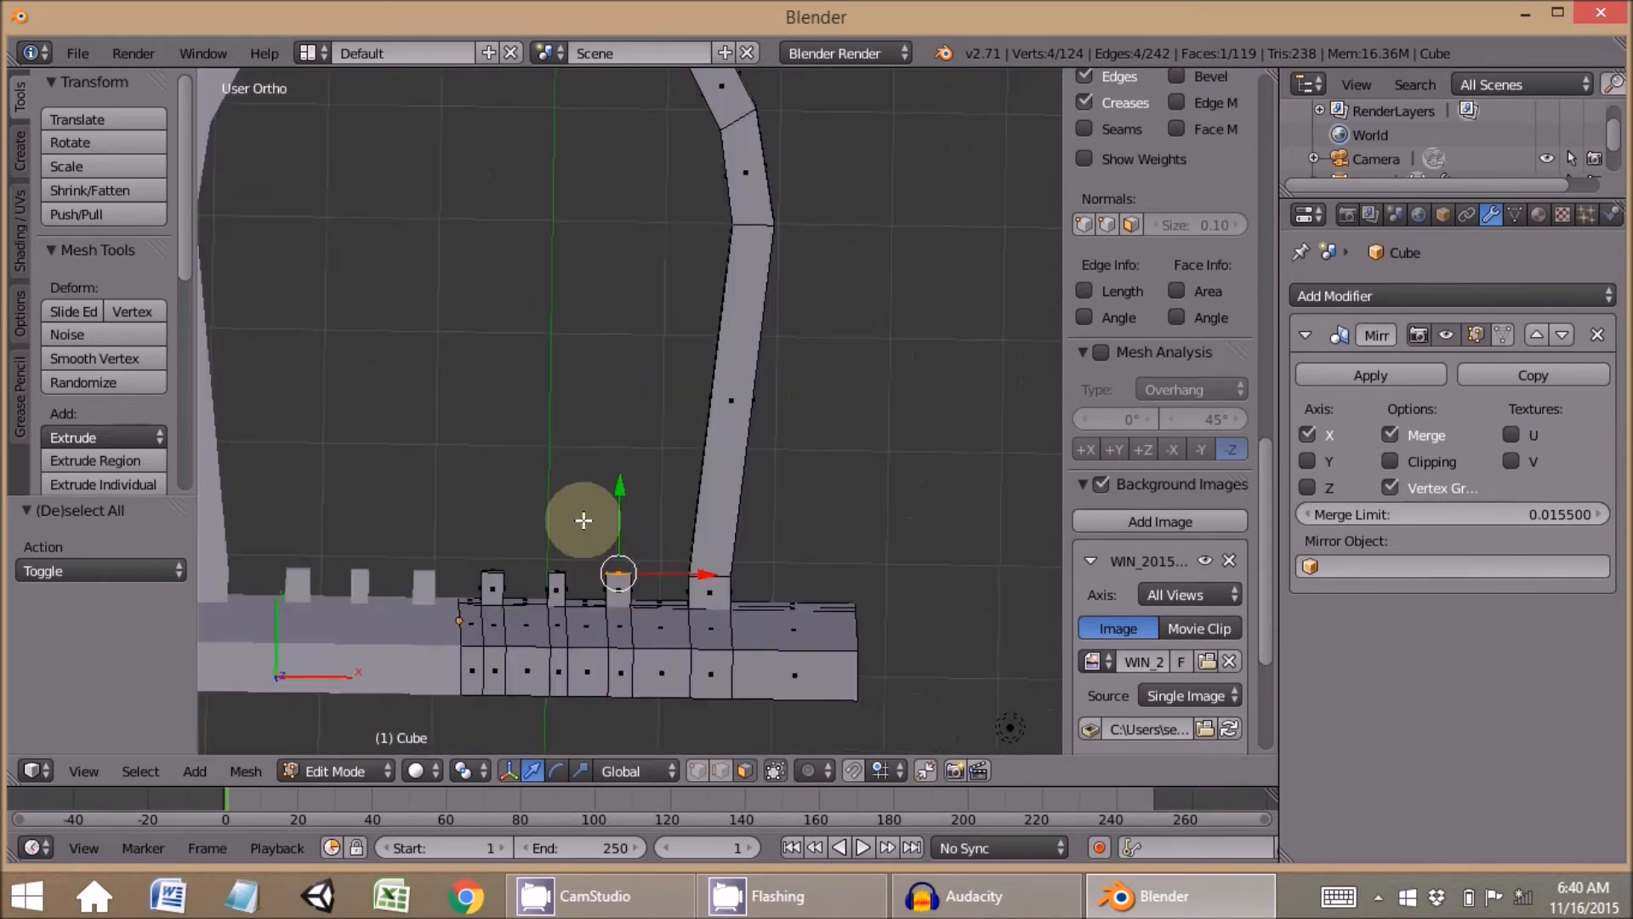
pyautogui.press('KP_7')
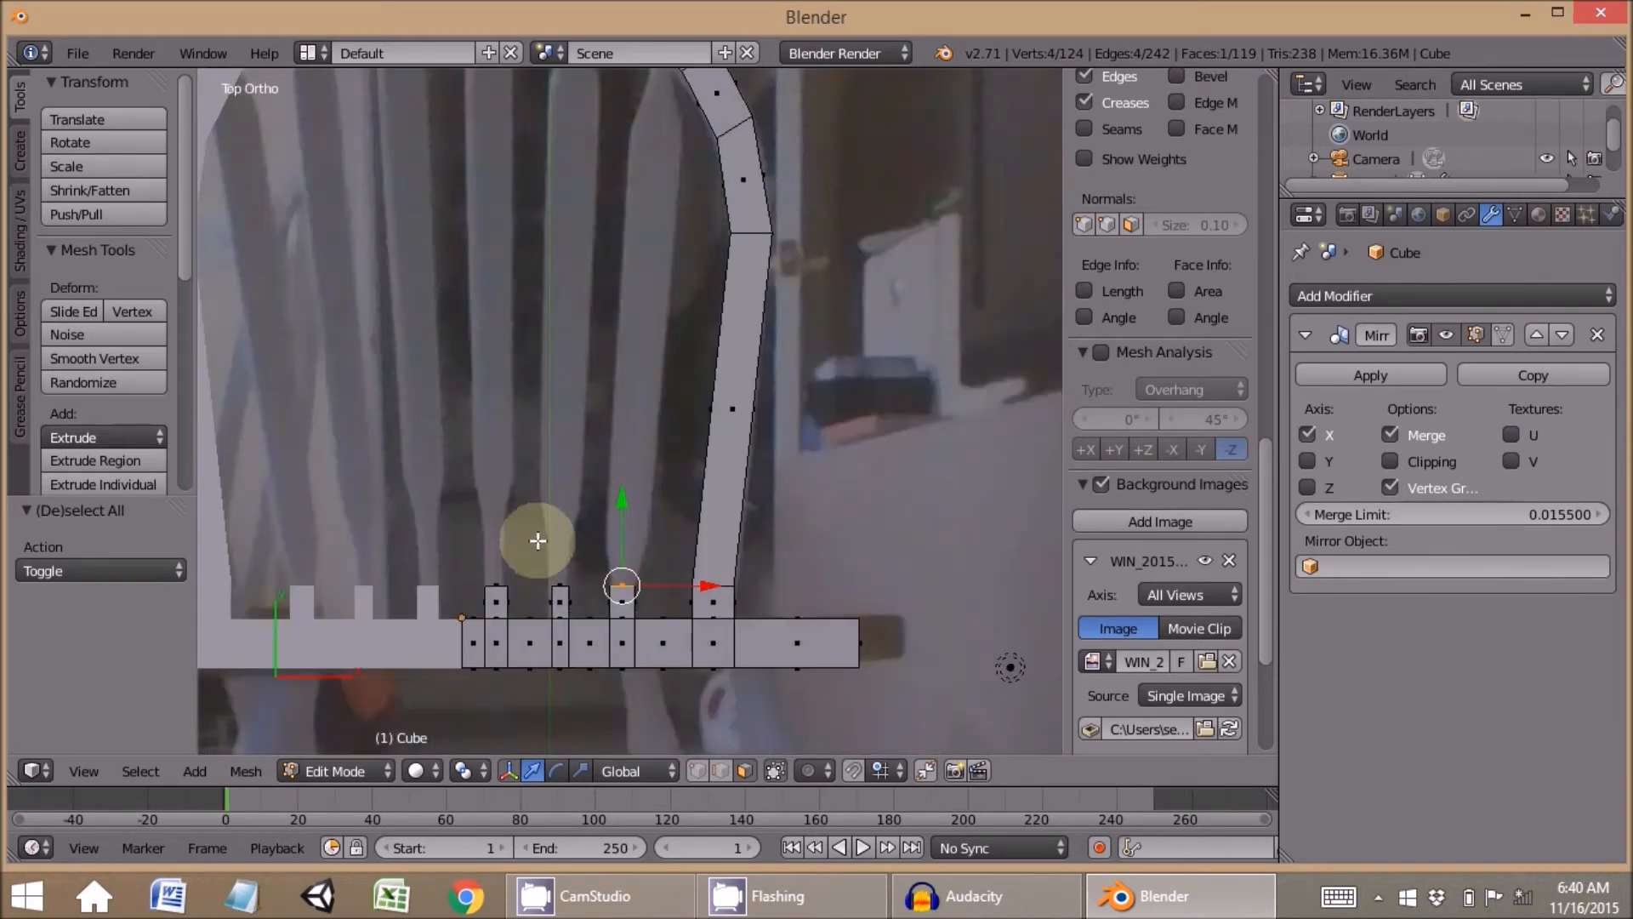
pyautogui.press('e')
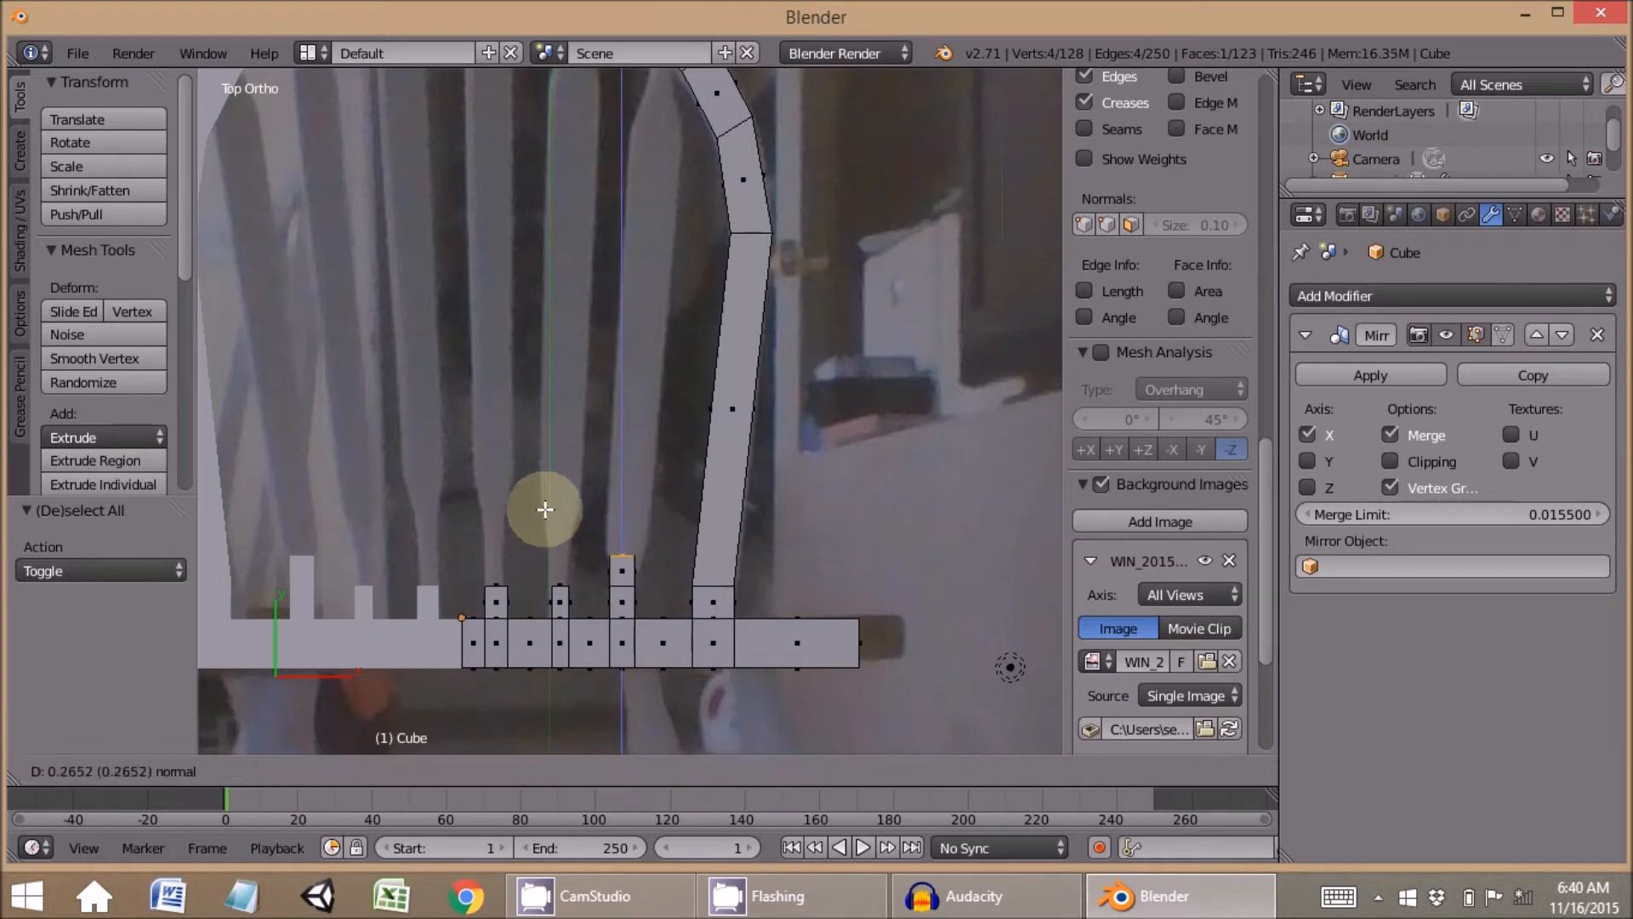
pyautogui.click(545, 509)
pyautogui.press('s')
pyautogui.press('x')
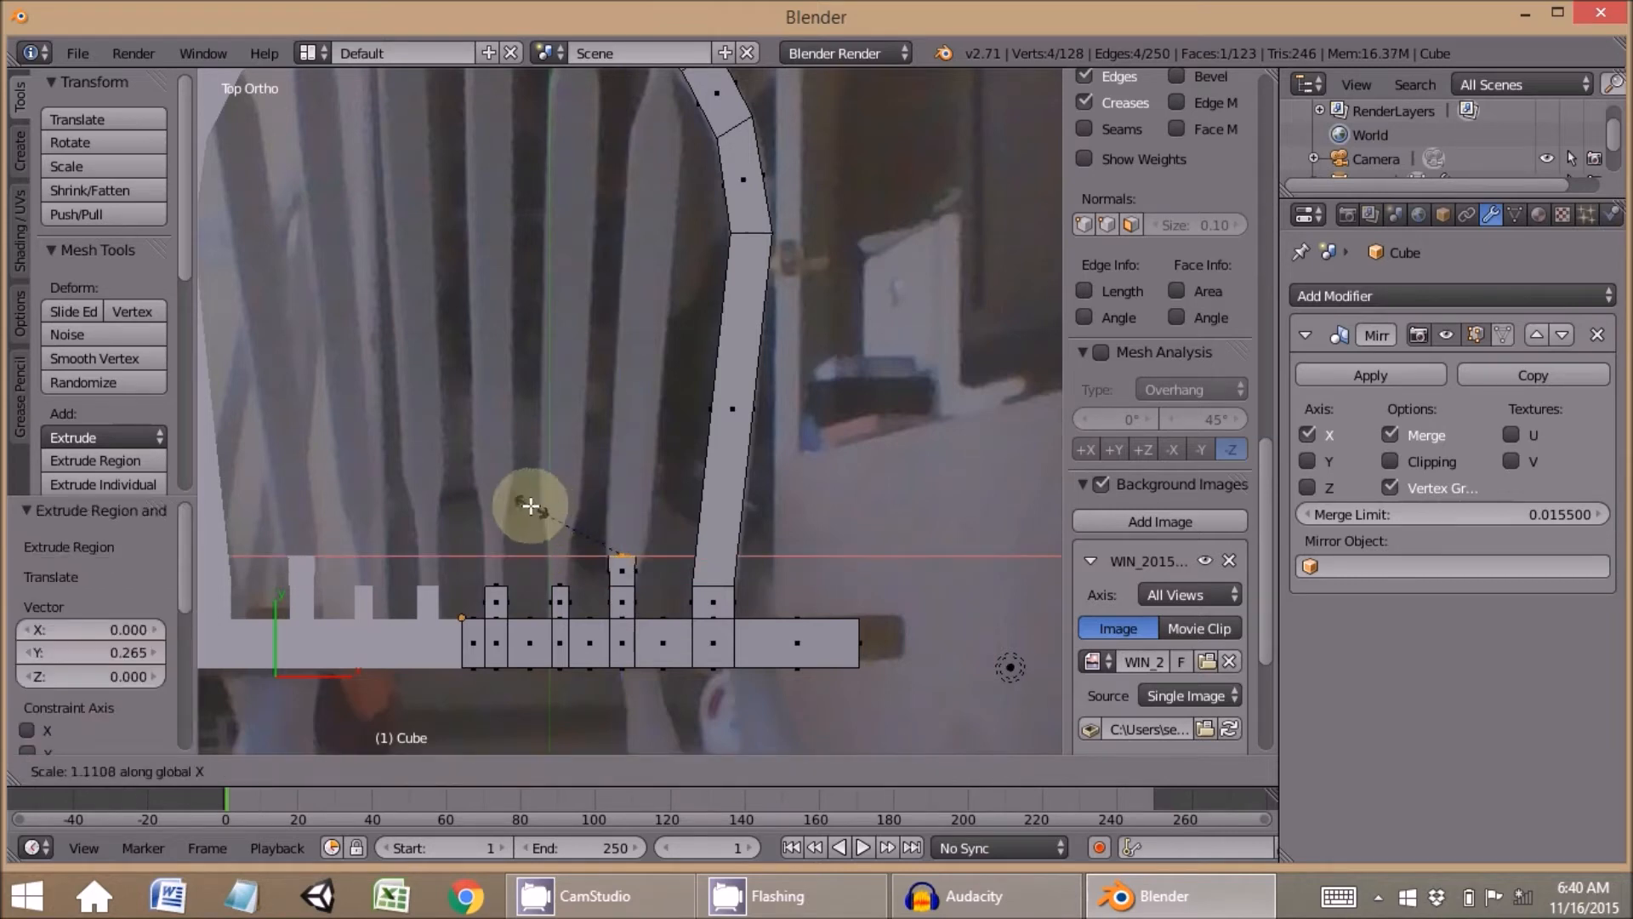
pyautogui.click(505, 501)
pyautogui.press('e')
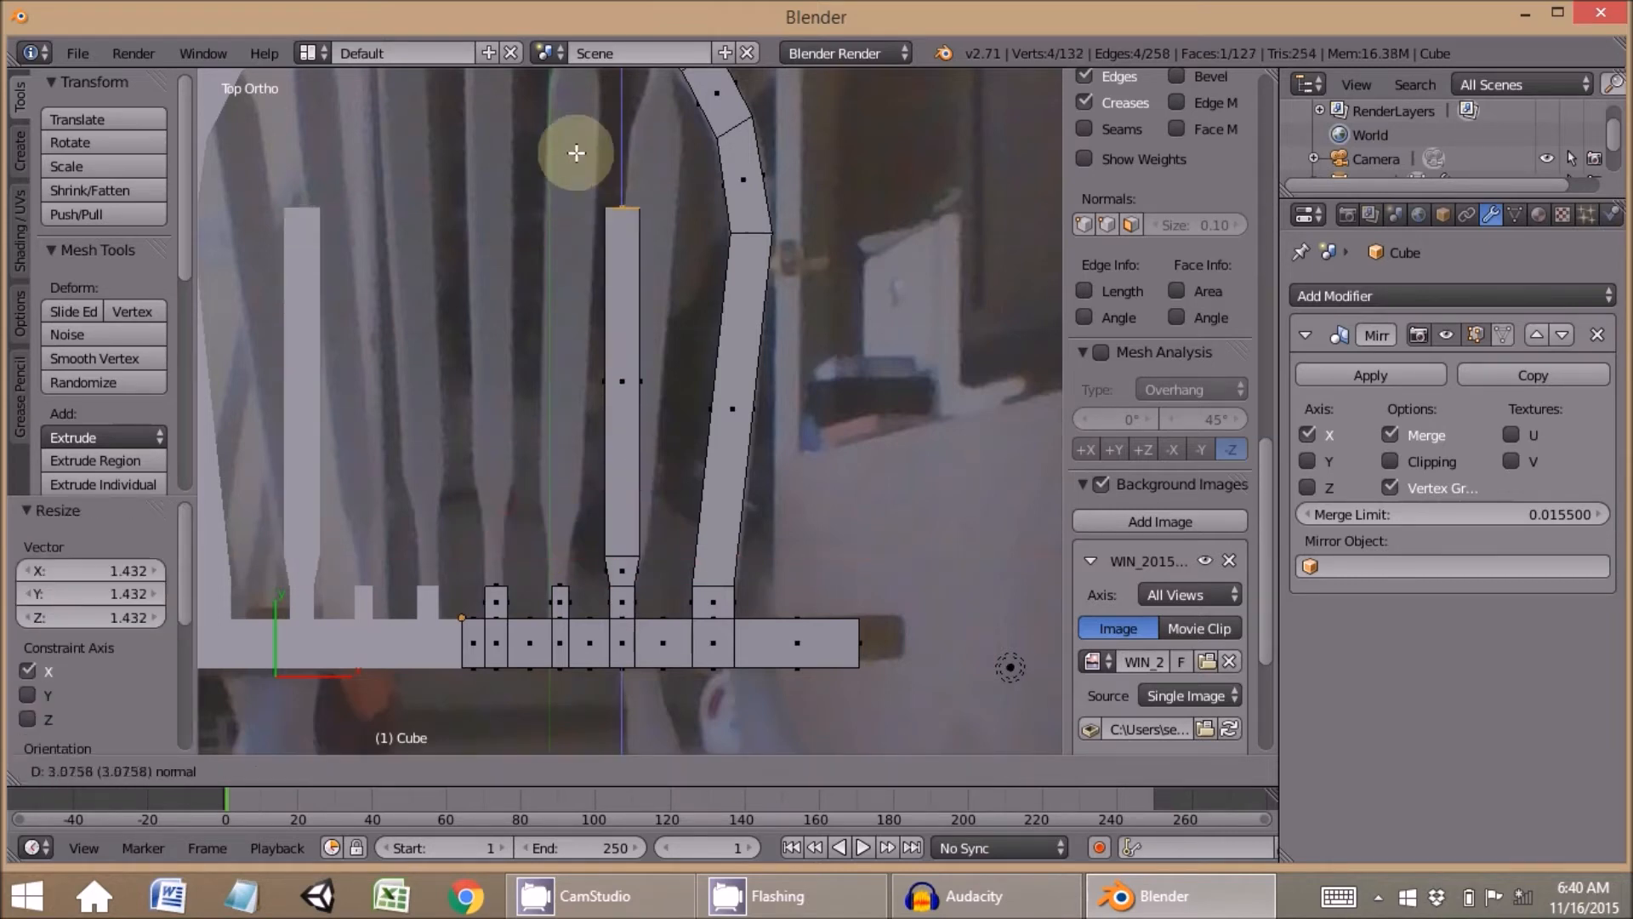
pyautogui.click(618, 188)
pyautogui.hotkey('ctrl', 'z')
# Widen the flared end face by a further 1.145 along X and rotate it -5.473° about Z
pyautogui.press('s')
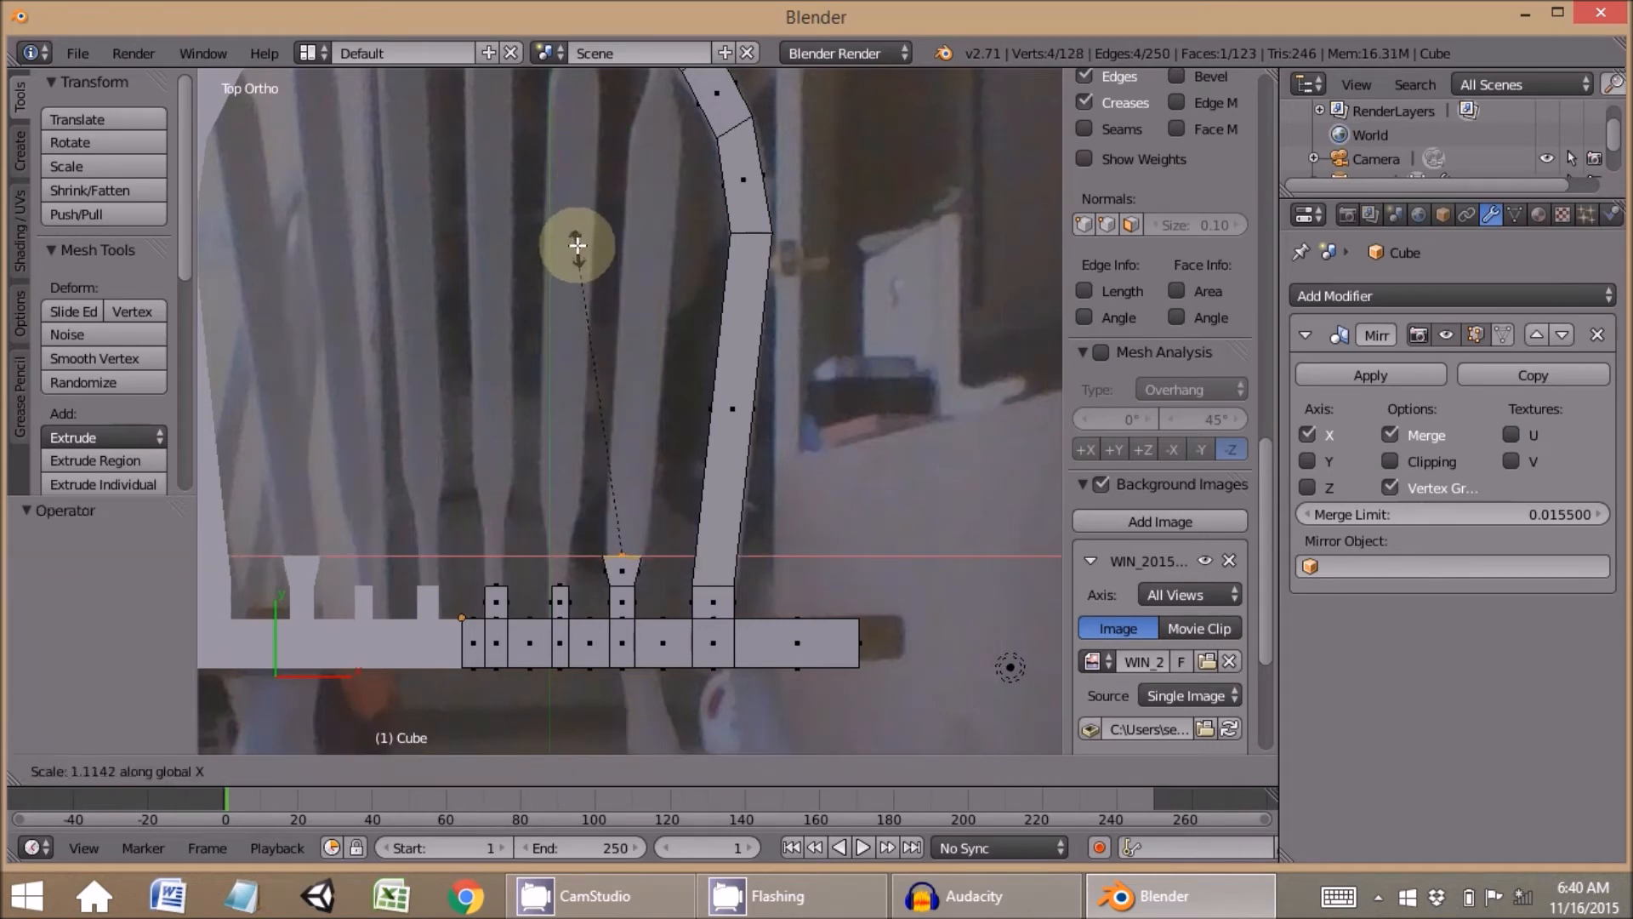
pyautogui.click(581, 251)
pyautogui.press('g')
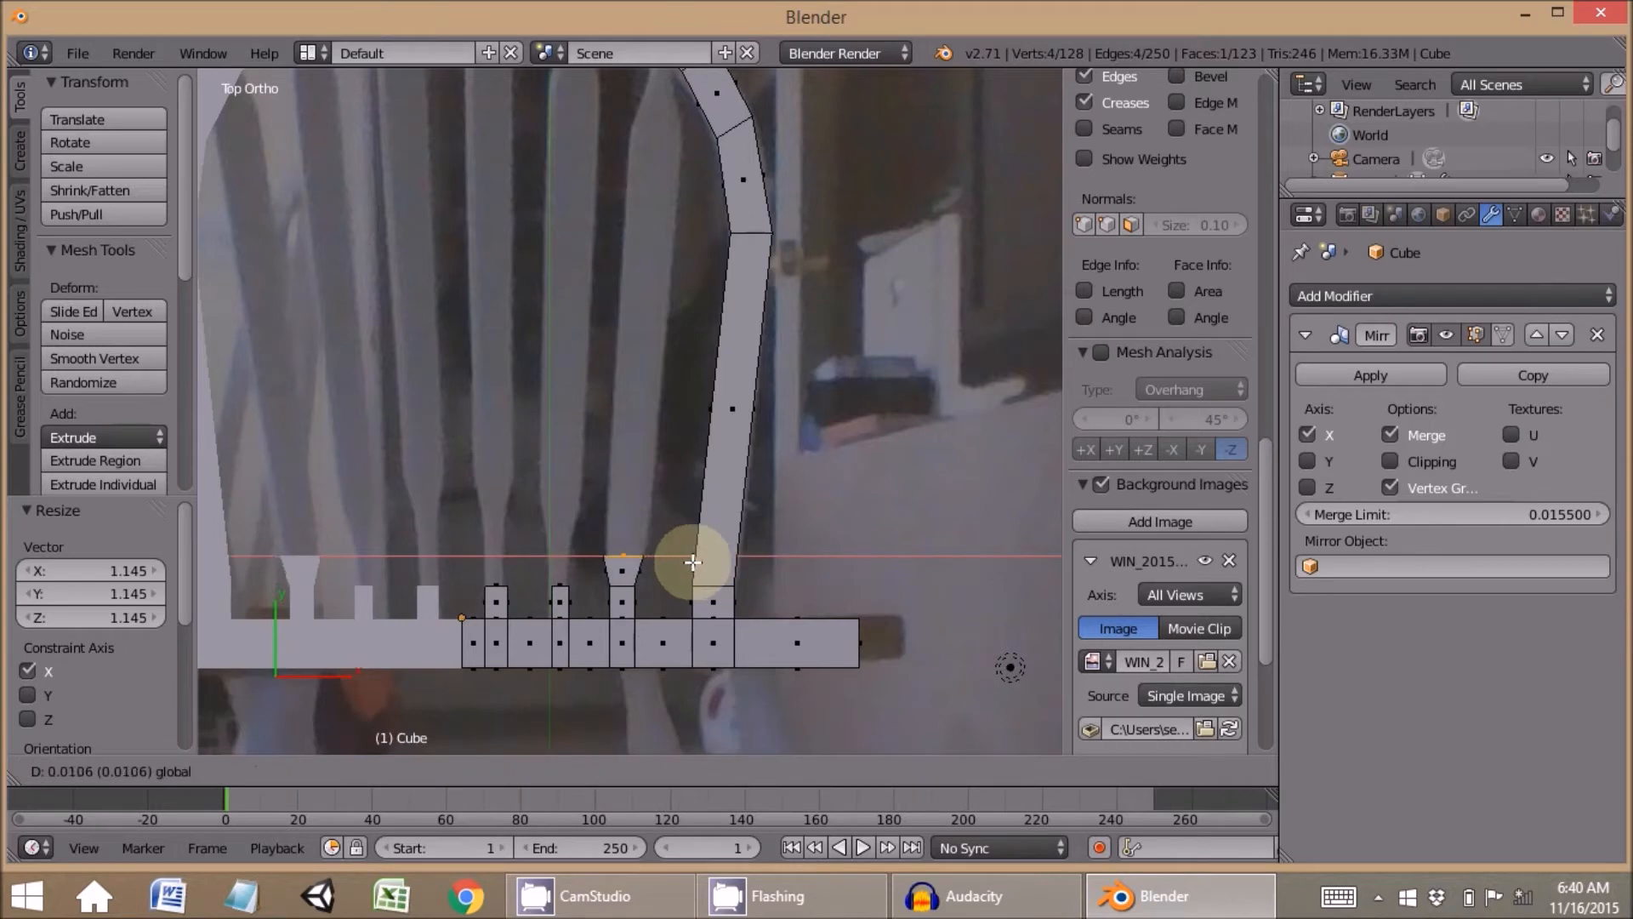
pyautogui.click(693, 562)
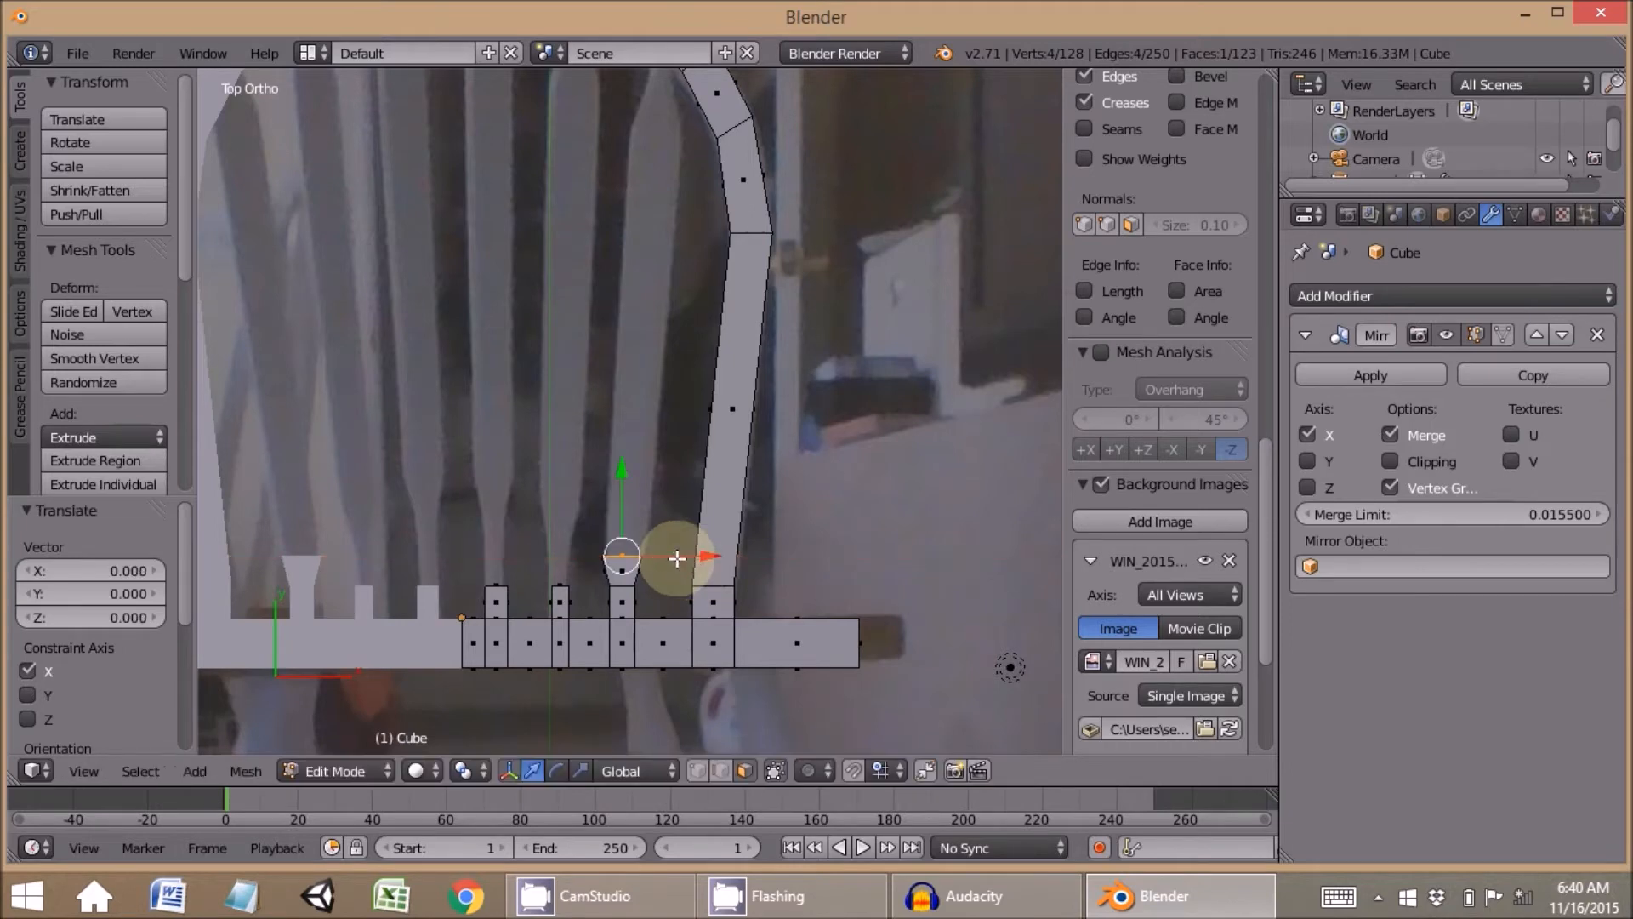
pyautogui.press('r')
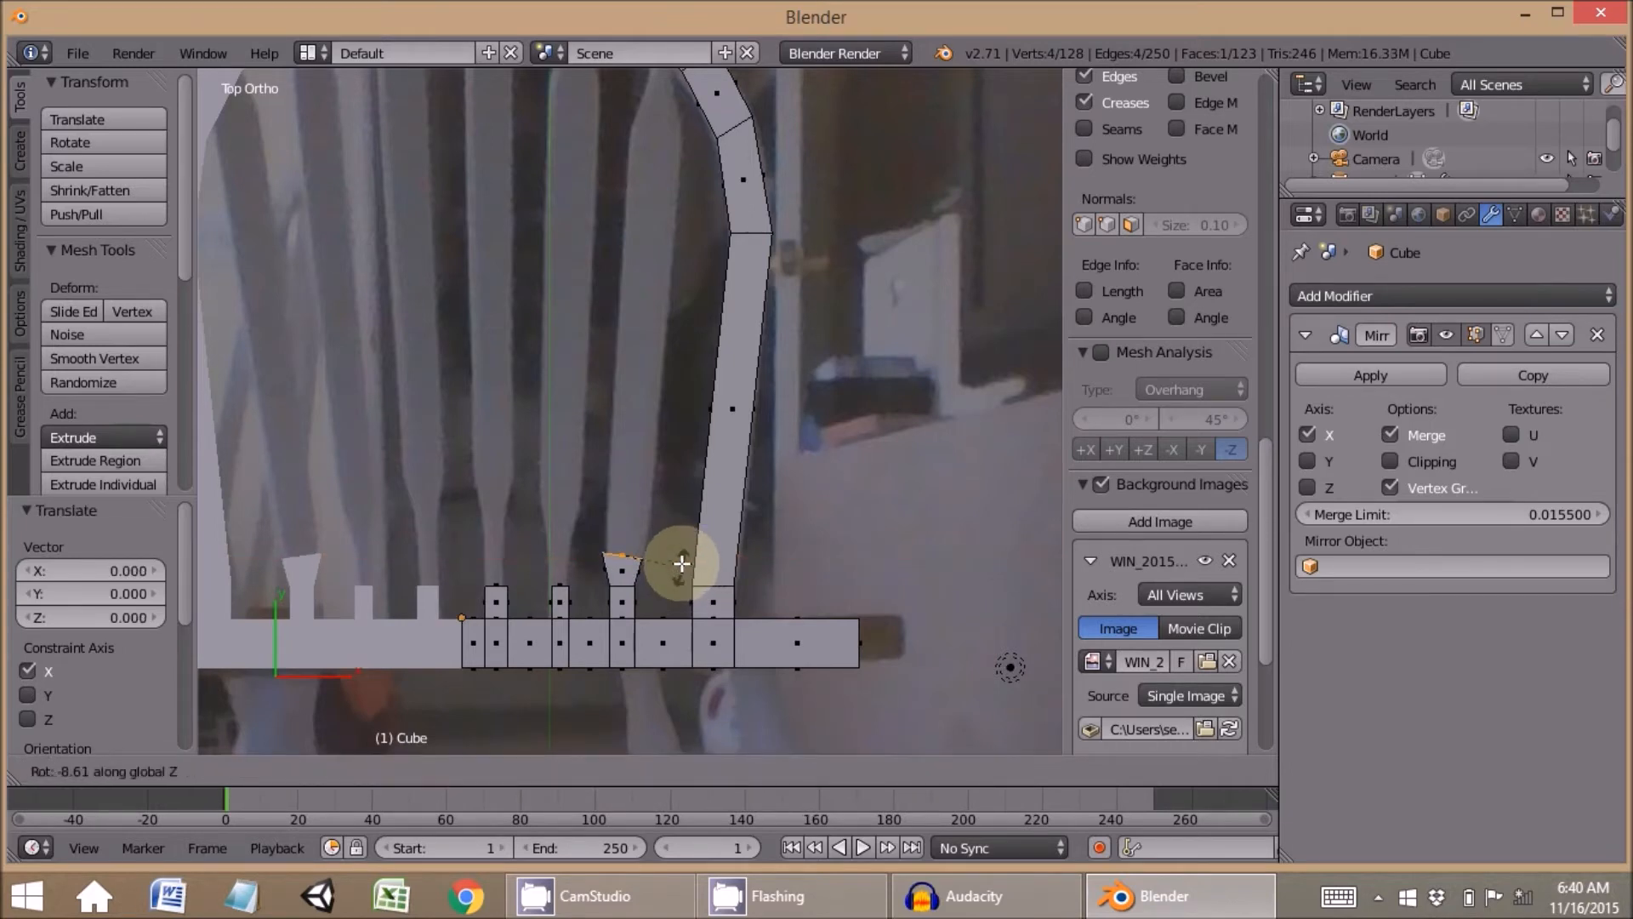
pyautogui.click(682, 564)
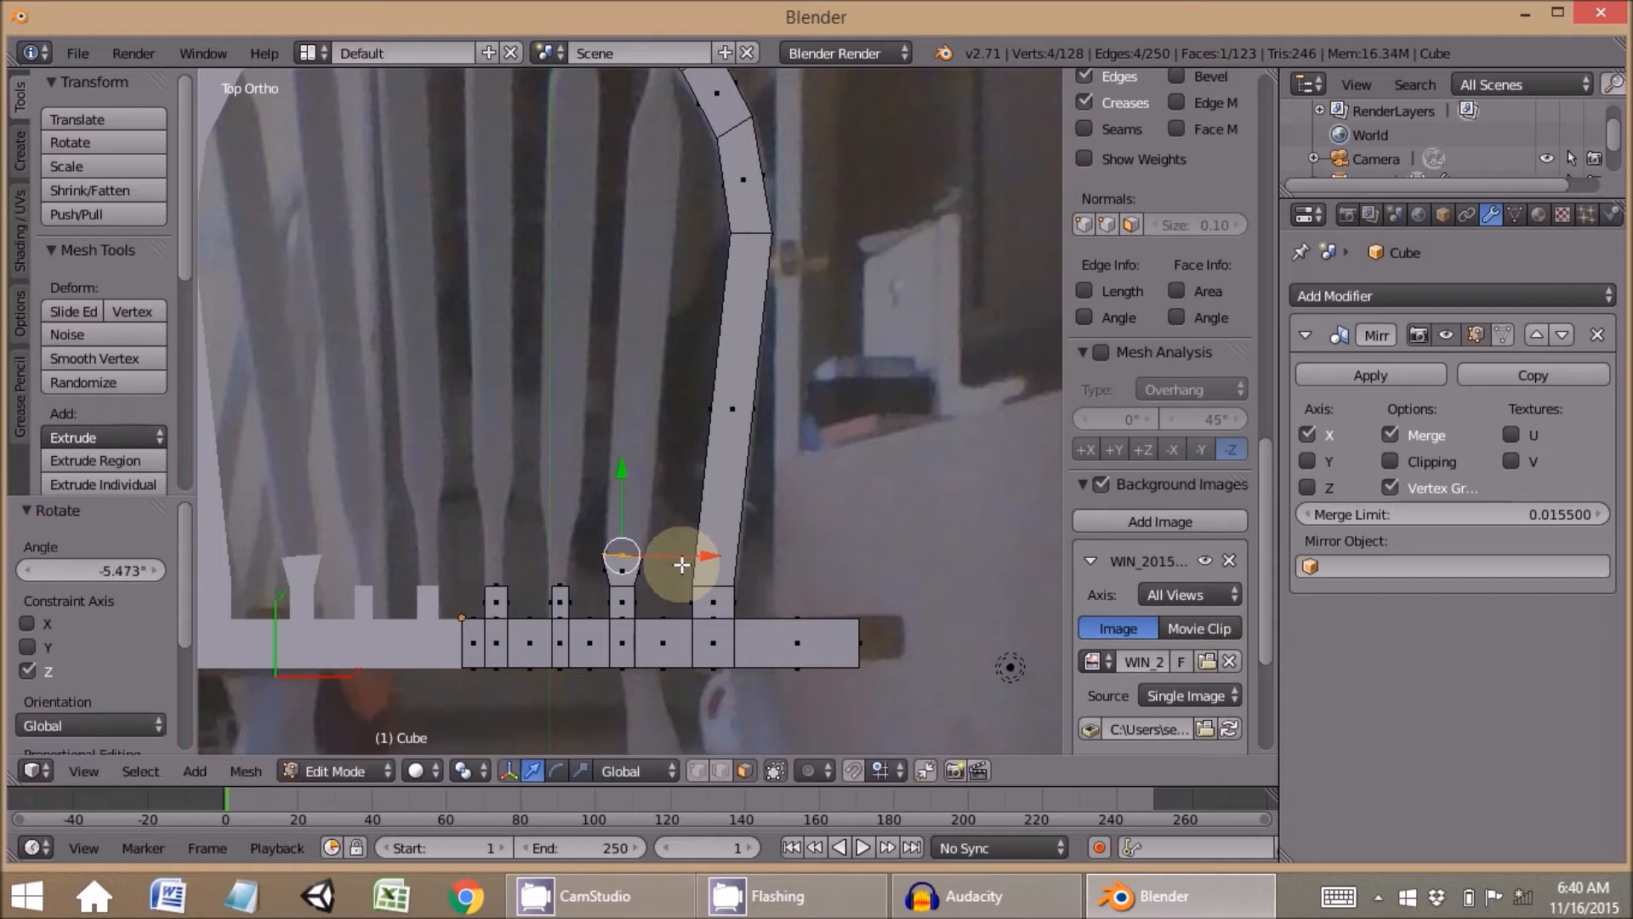
# Extrude the spindle's long shaft by 0.343 in X and 3.584 in Y, and widen and nudge its end face to match the photo
pyautogui.press('e')
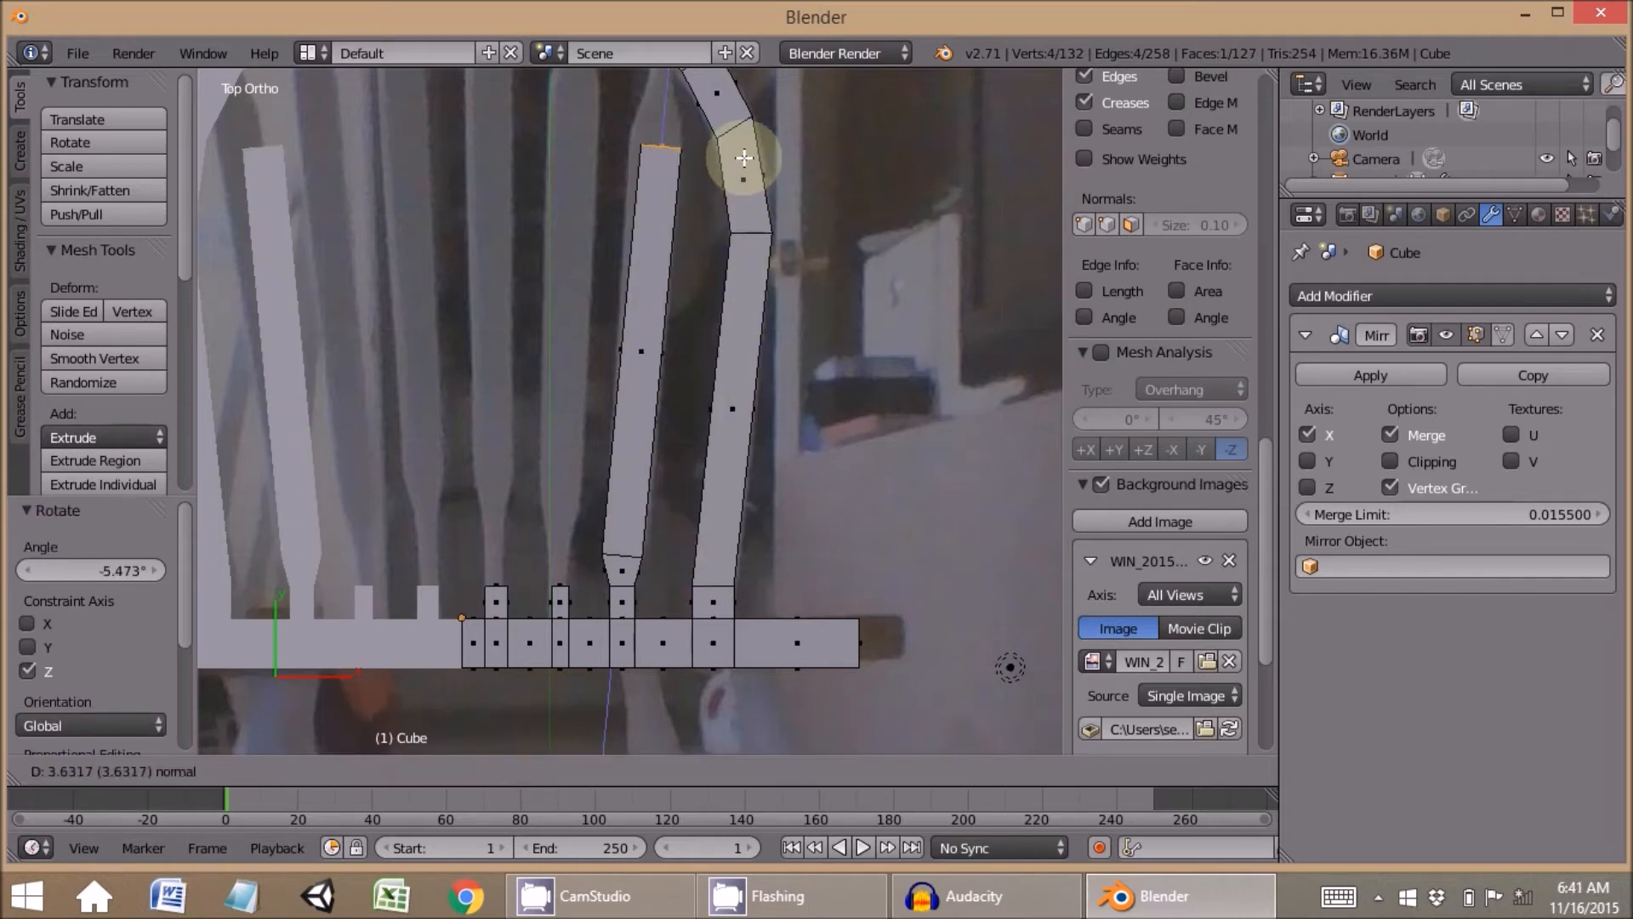
pyautogui.click(742, 161)
pyautogui.press('s')
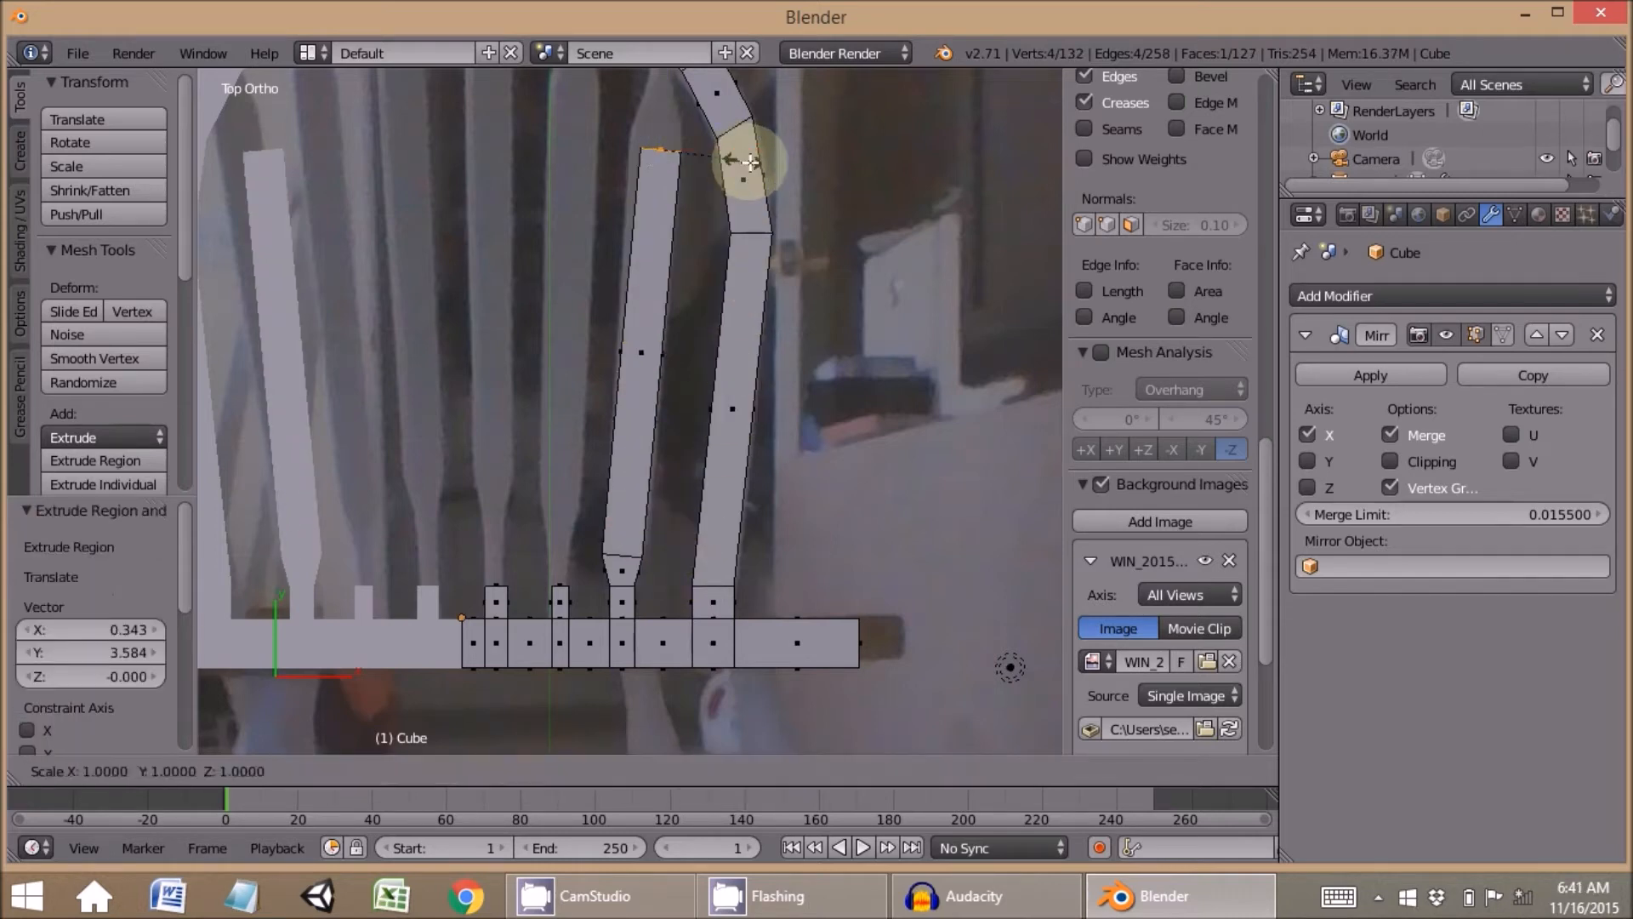
pyautogui.press('x')
pyautogui.click(769, 165)
pyautogui.moveTo(748, 152); pyautogui.dragTo(745, 151)
pyautogui.keyDown('shift'); pyautogui.moveTo(703, 171); pyautogui.dragTo(692, 308, button='middle'); pyautogui.keyUp('shift')
pyautogui.moveTo(648, 200); pyautogui.dragTo(649, 182)
# Extrude the spindle's tip by 0.050 in X and 0.619 in Y, and taper its end face along X by 0.450 and 0.759
pyautogui.press('e')
pyautogui.click(660, 125)
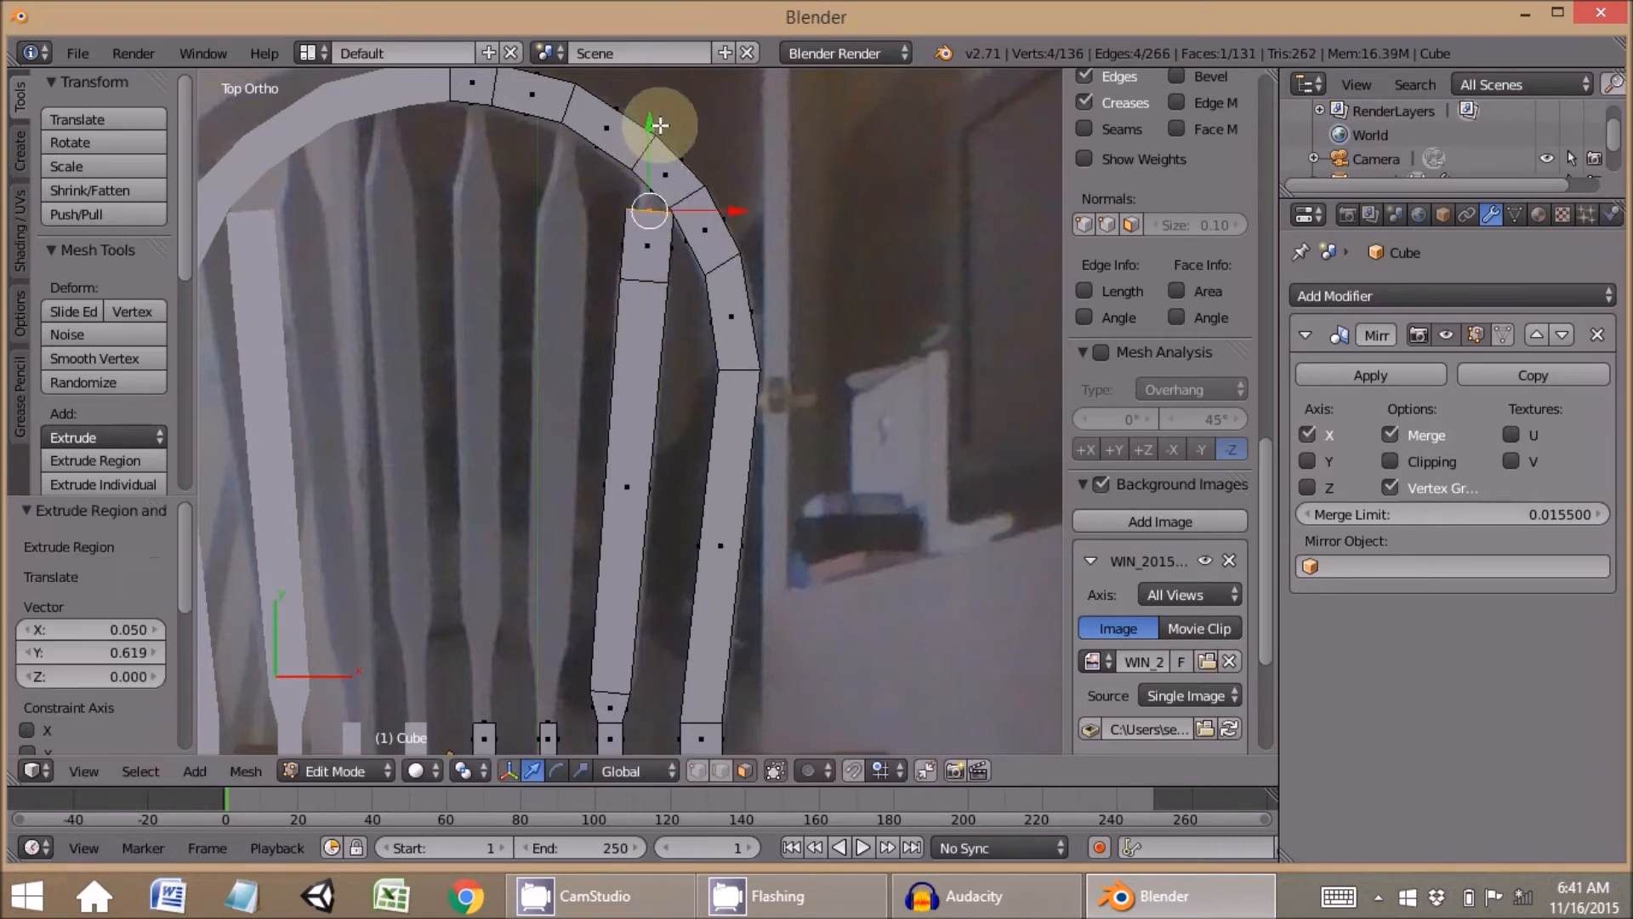
pyautogui.press('s')
pyautogui.press('x')
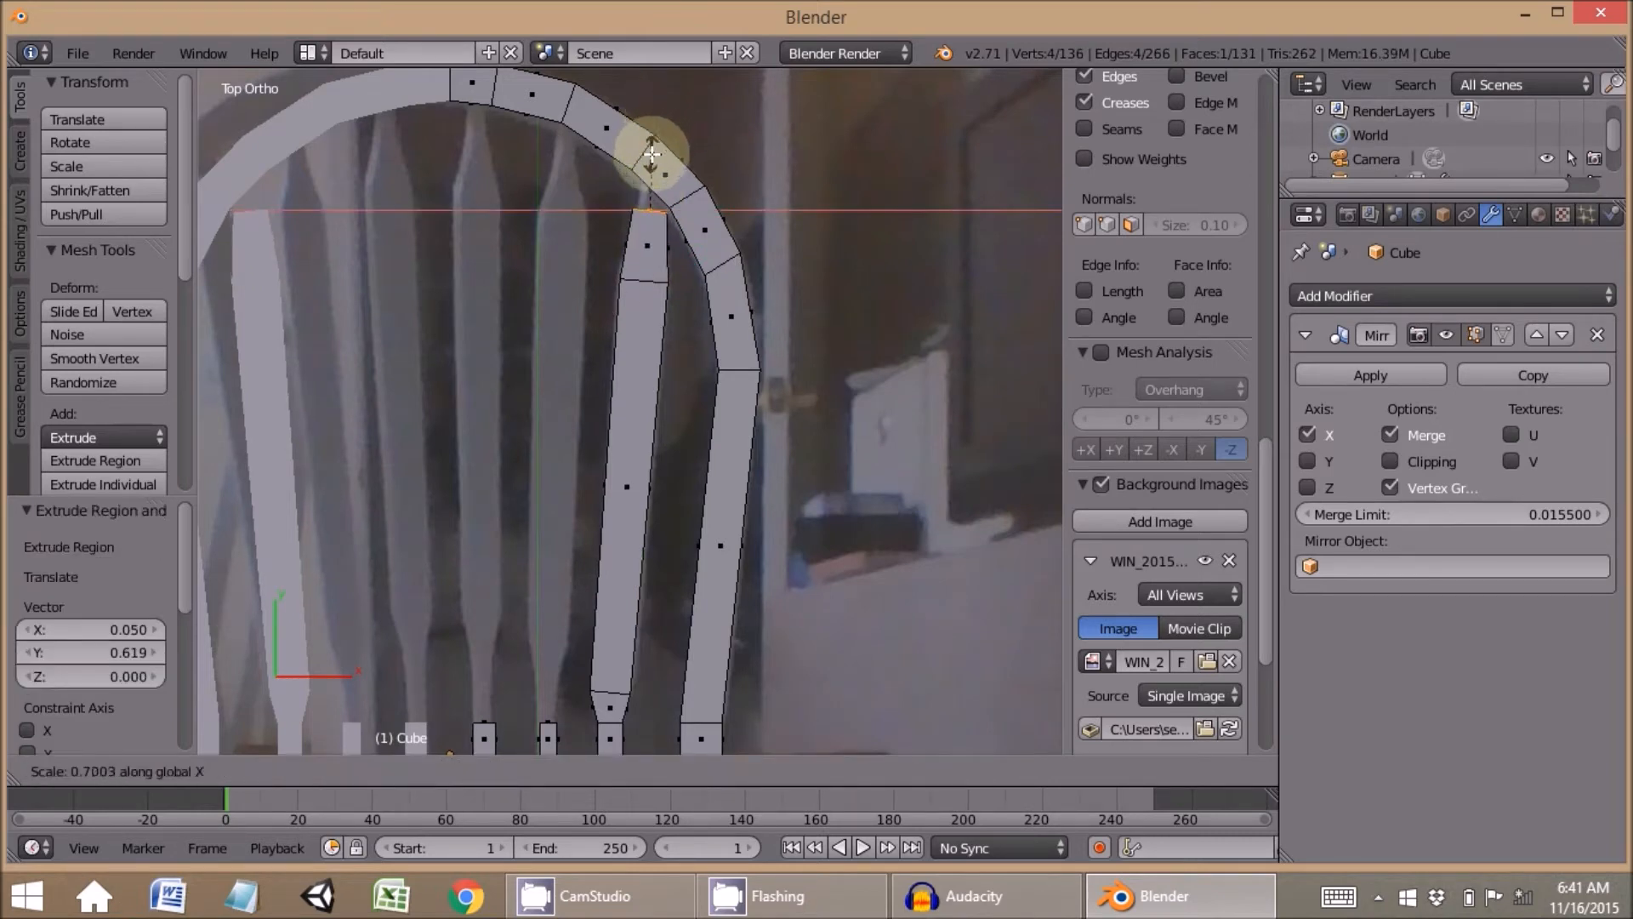
pyautogui.click(647, 173)
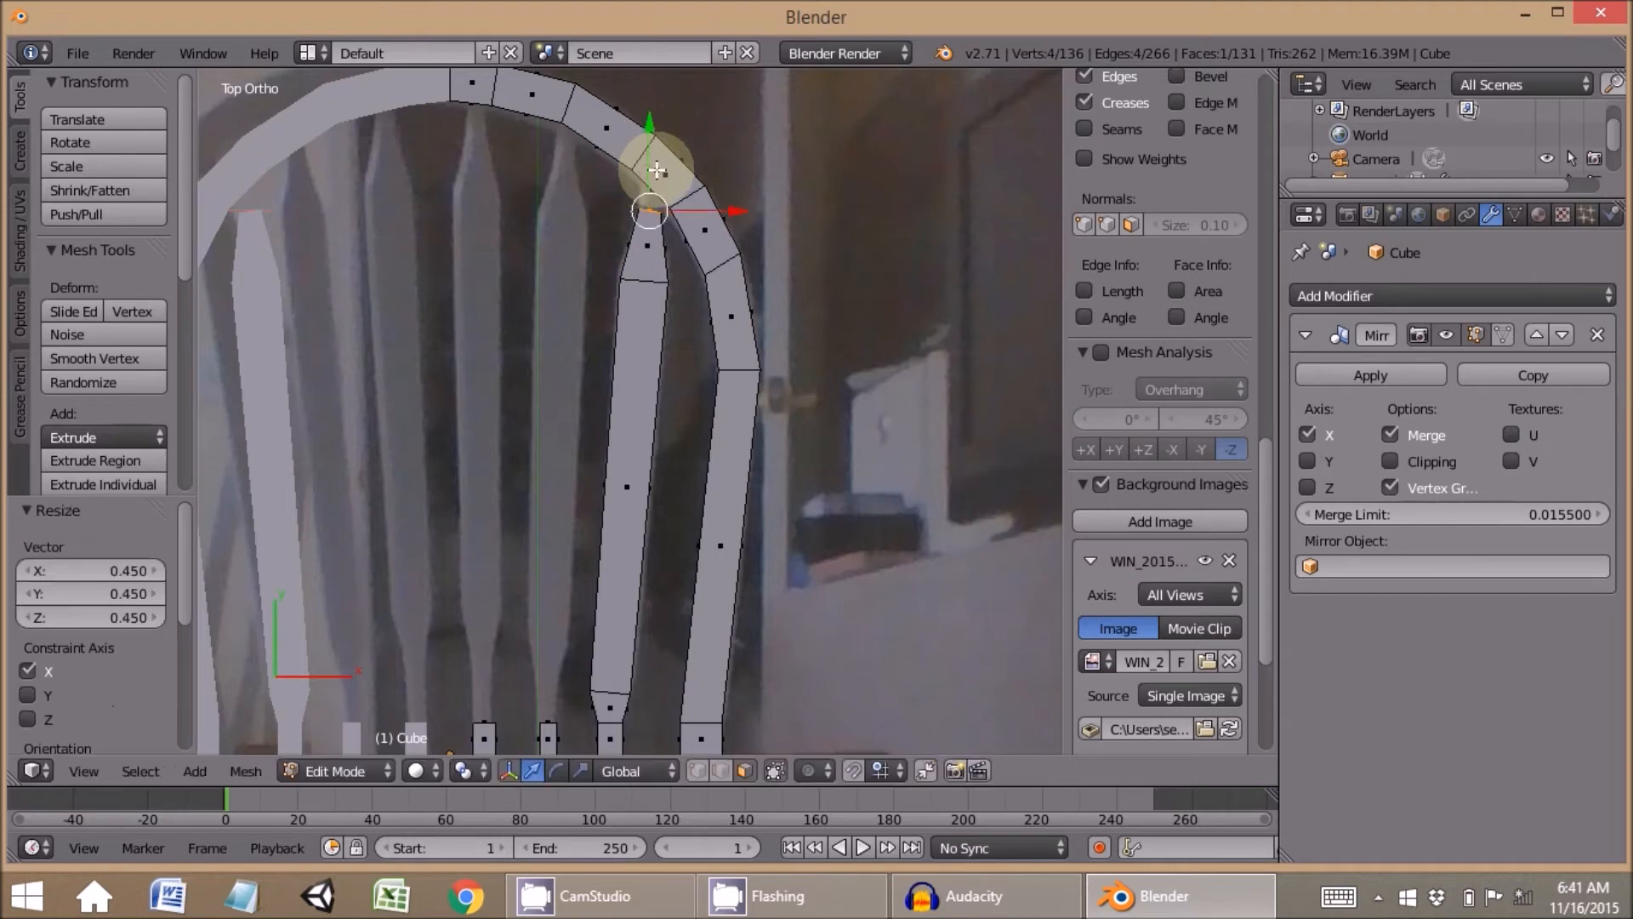
pyautogui.press('s')
pyautogui.press('x')
pyautogui.click(653, 178)
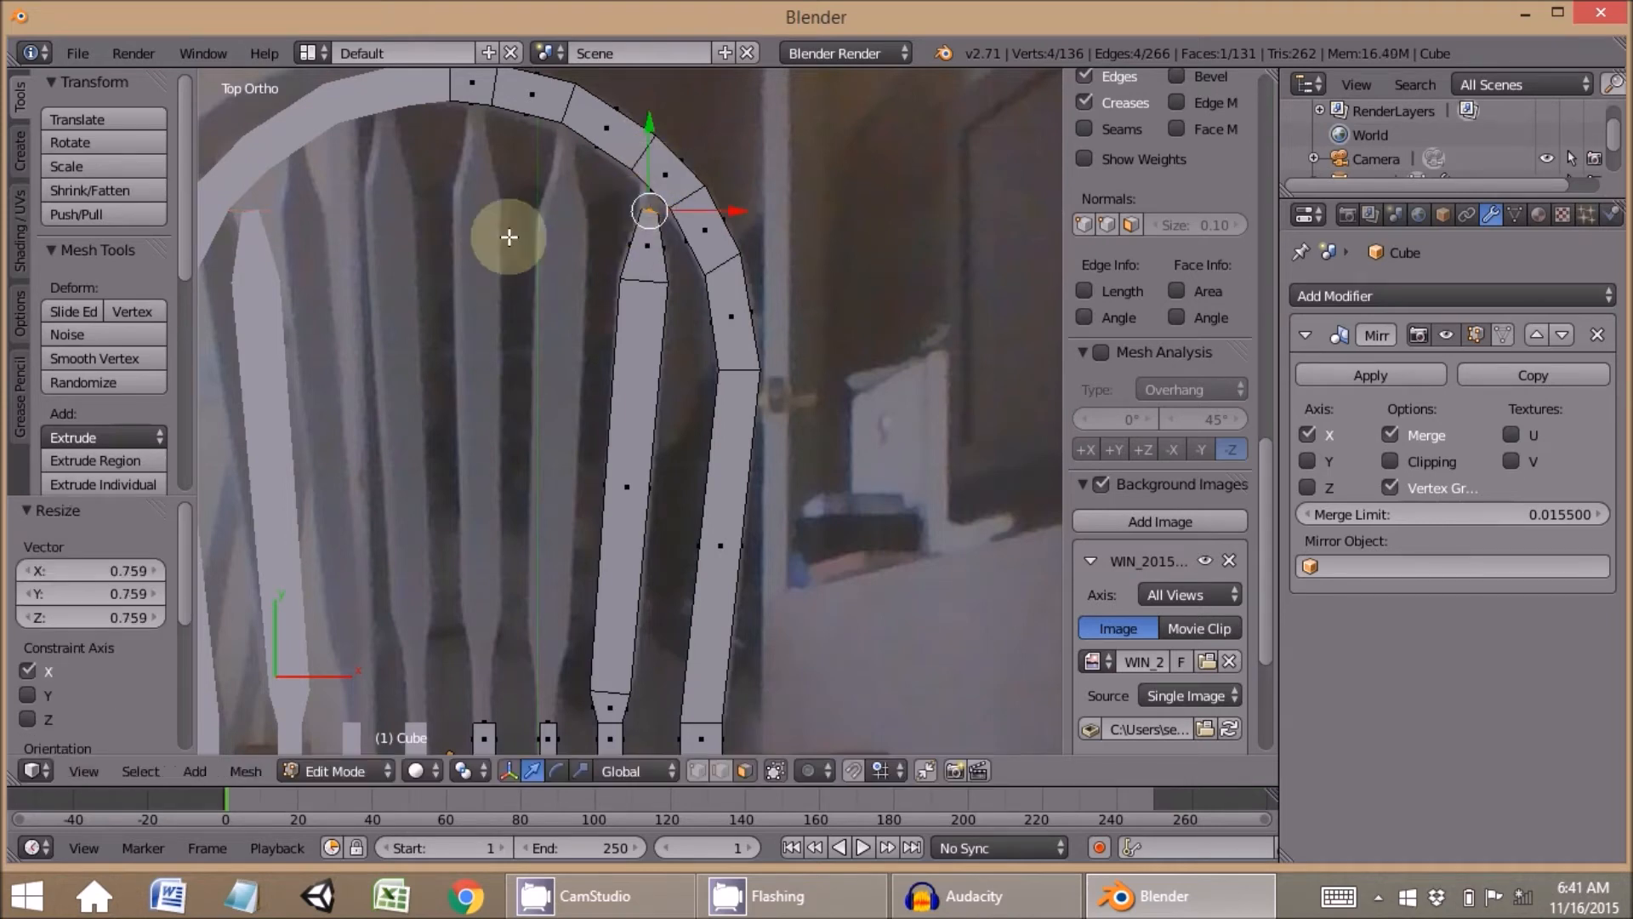
# Select the end face of the middle spindle stub, extrude it 0.615 along Y, and scale the new end face by 1.904
pyautogui.keyDown('shift'); pyautogui.moveTo(507, 230); pyautogui.dragTo(547, 255, button='middle'); pyautogui.keyUp('shift')
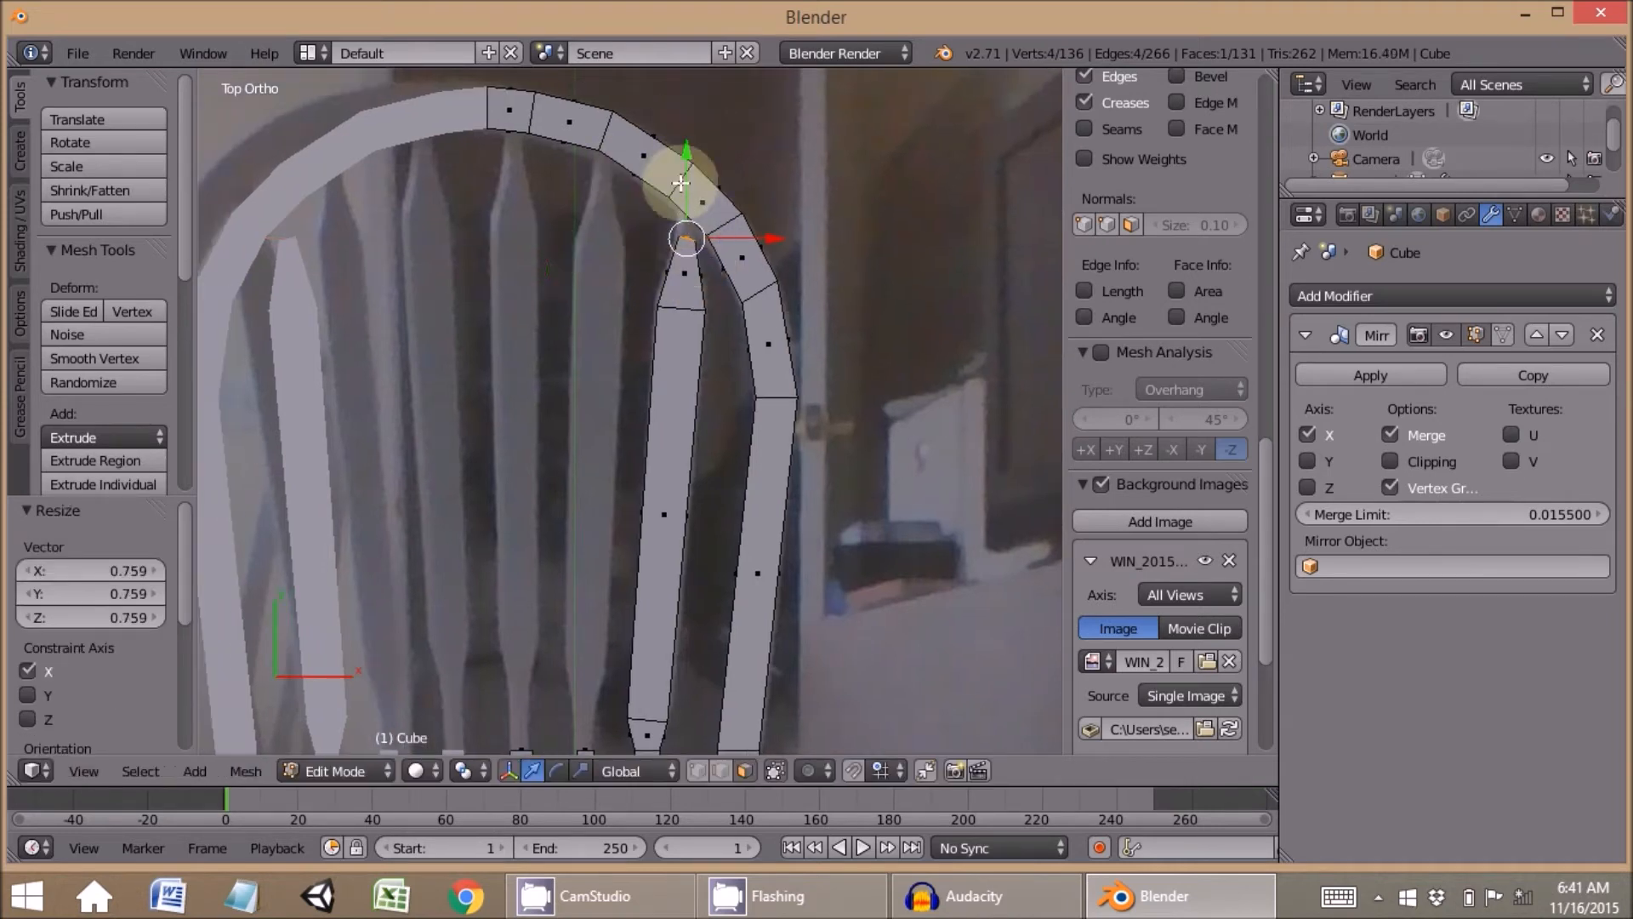
pyautogui.moveTo(521, 500); pyautogui.dragTo(573, 369, button='middle')
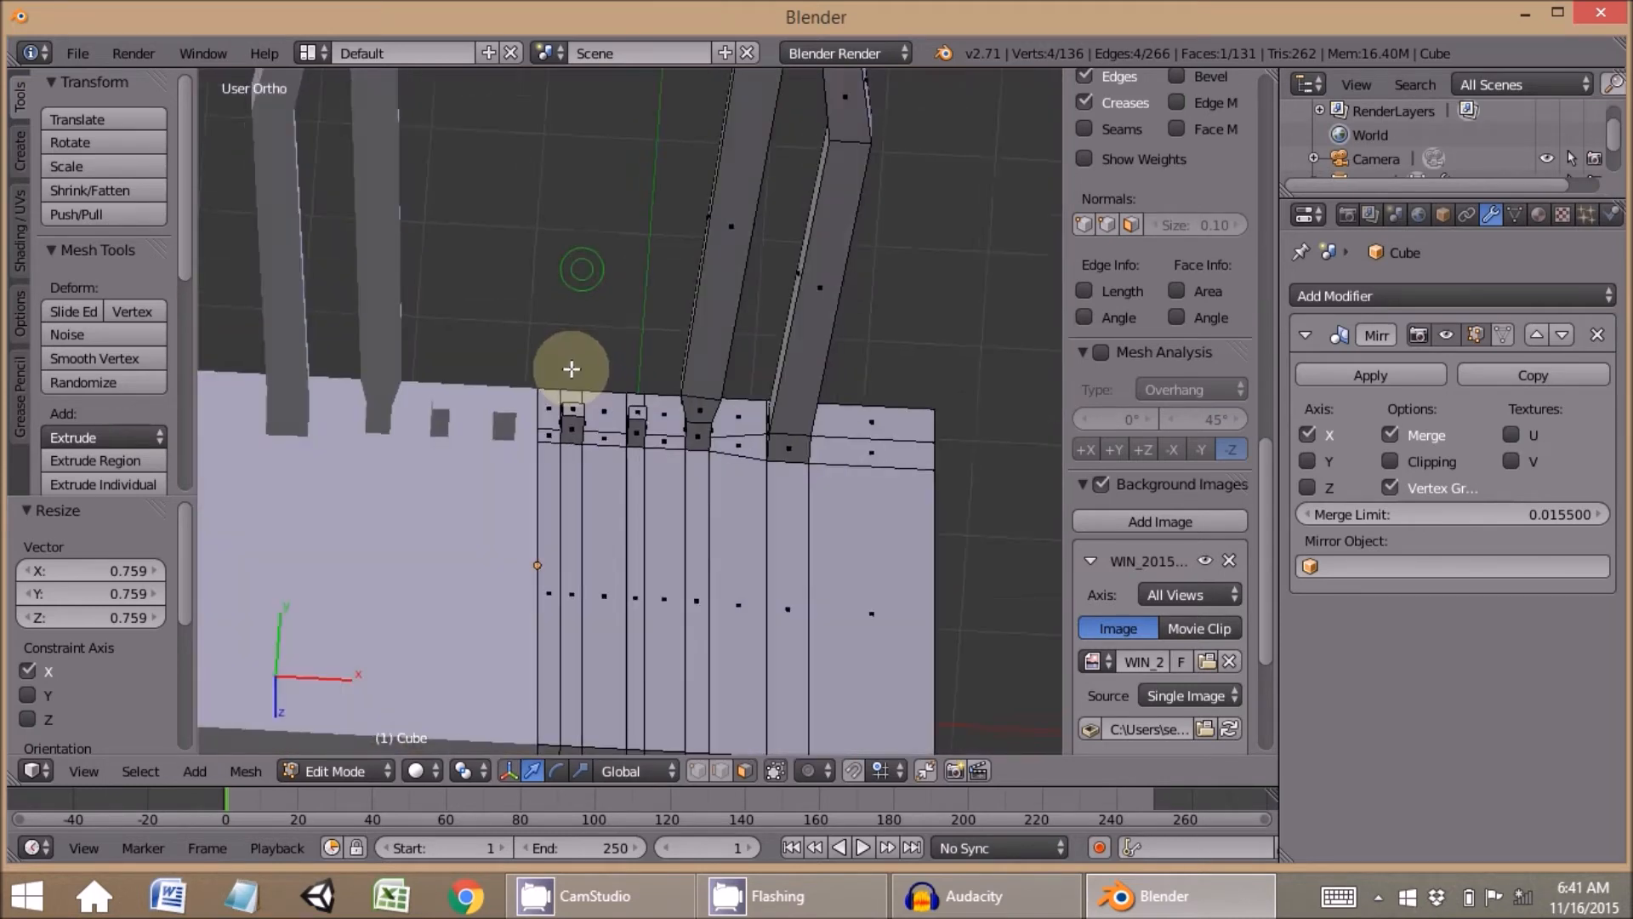
pyautogui.rightClick(635, 410)
pyautogui.moveTo(593, 508); pyautogui.dragTo(569, 447, button='middle')
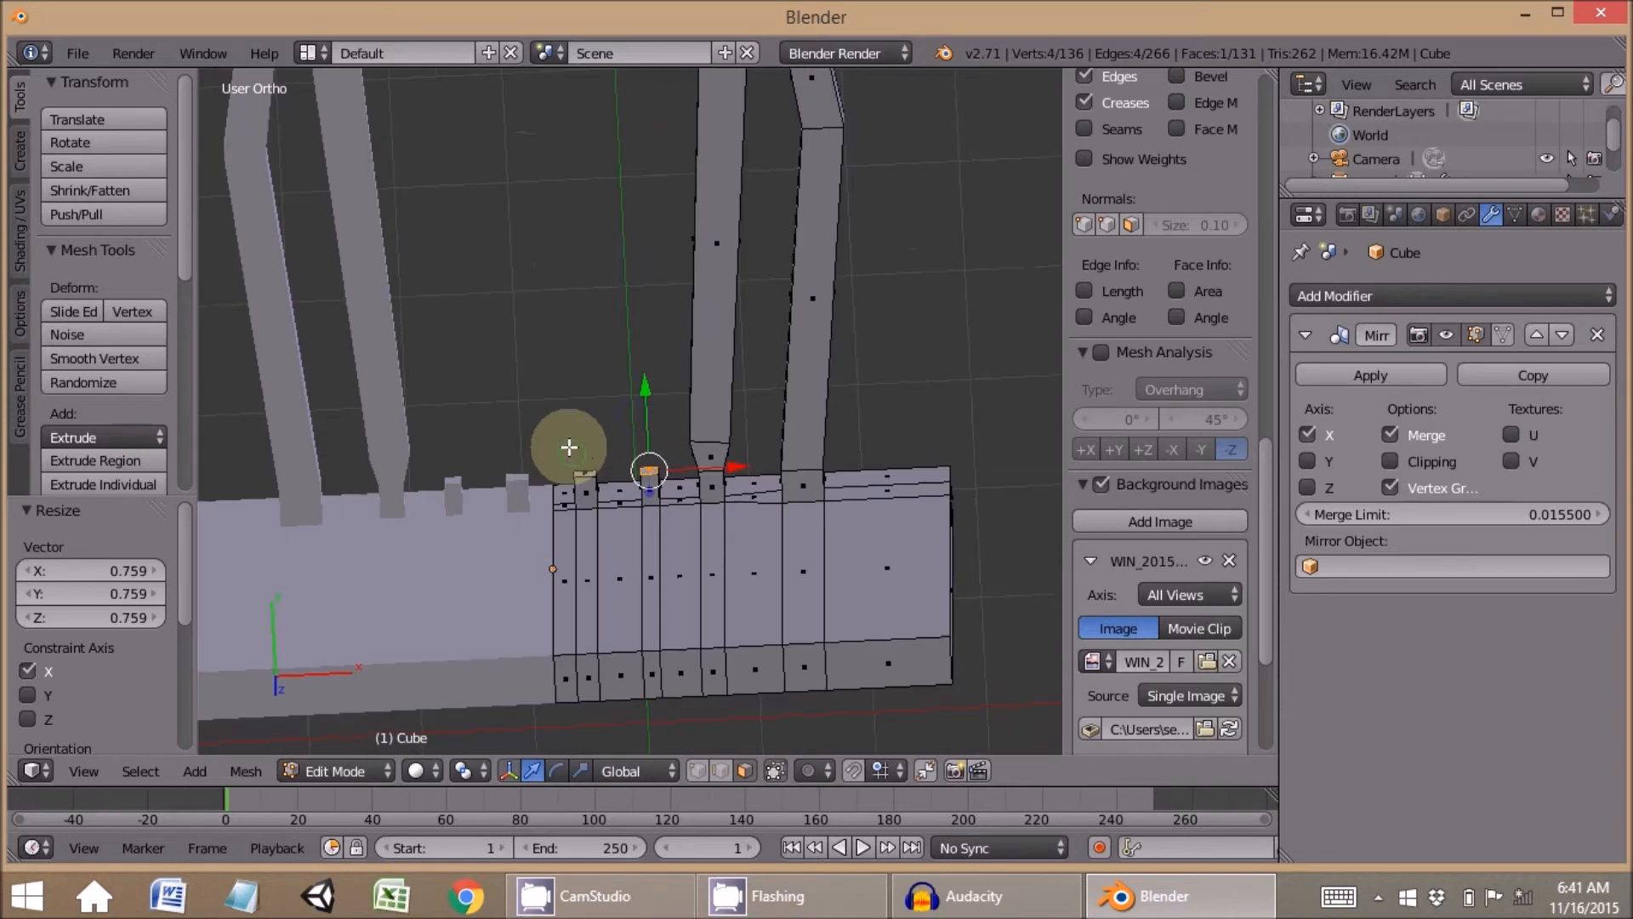
pyautogui.press('KP_7')
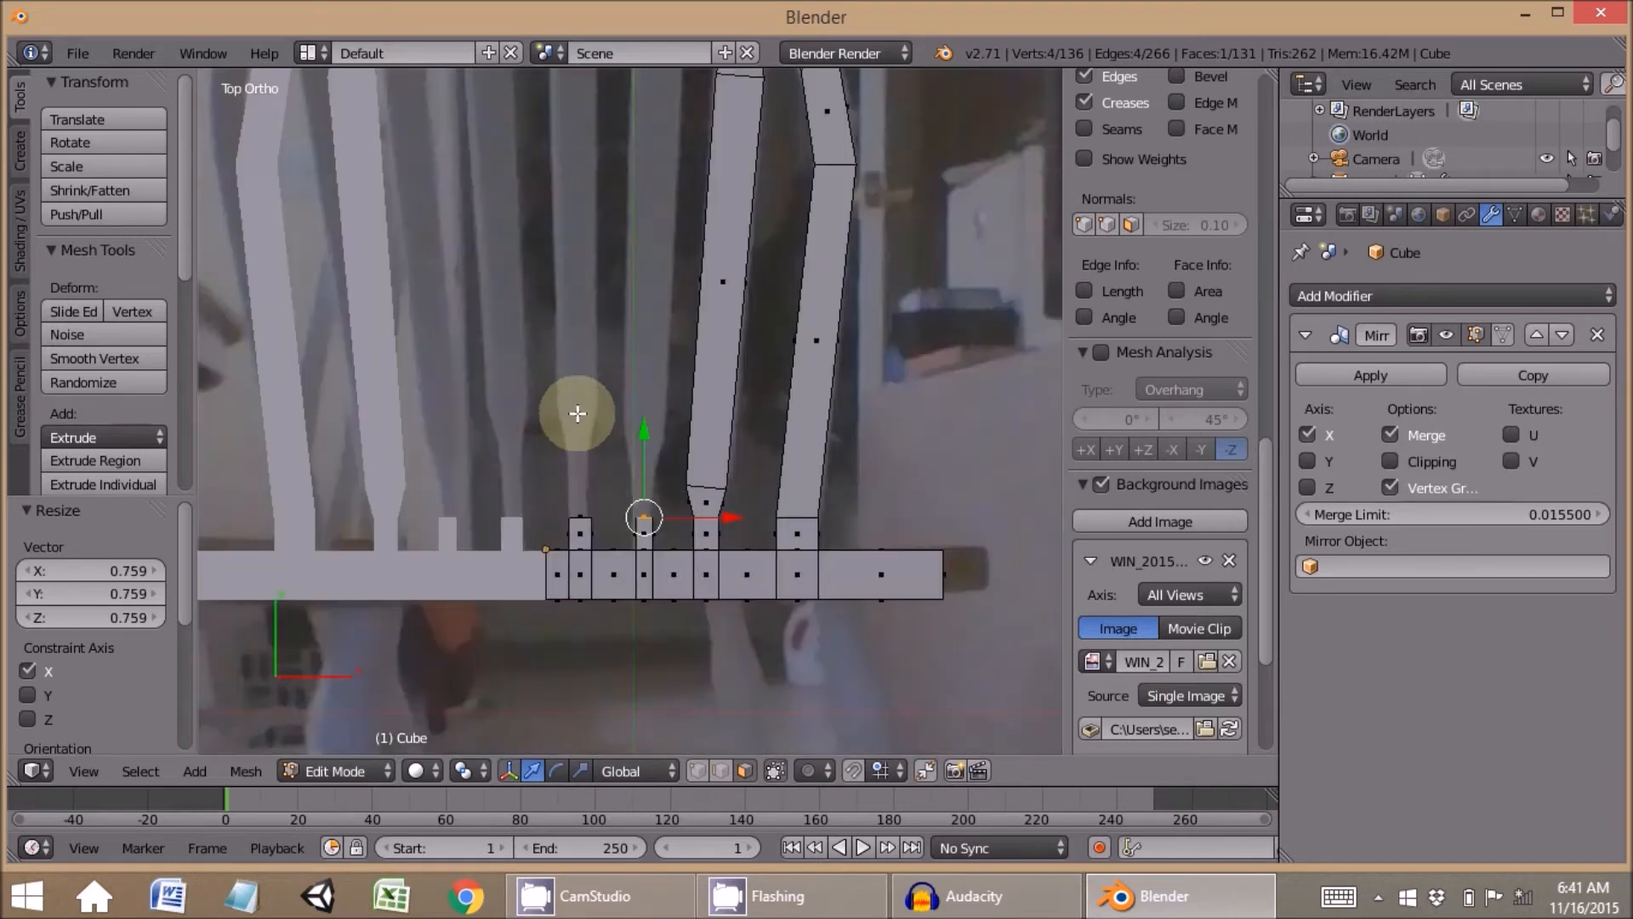
pyautogui.press('e')
pyautogui.click(569, 359)
pyautogui.press('s')
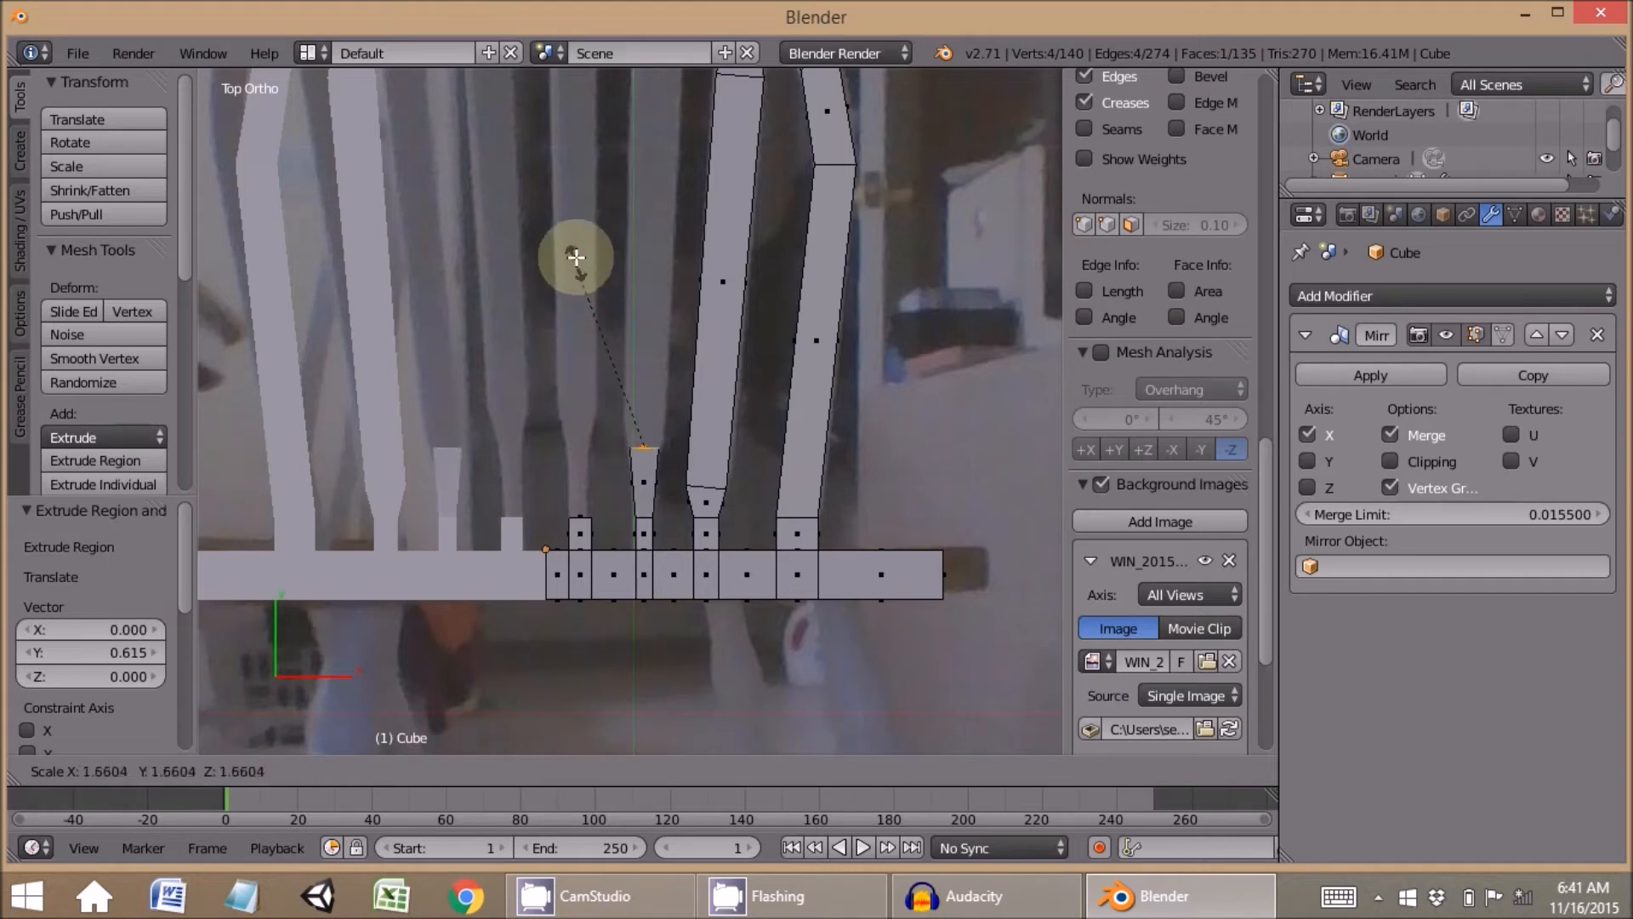
pyautogui.click(577, 238)
pyautogui.keyDown('shift'); pyautogui.moveTo(577, 237); pyautogui.dragTo(621, 364, button='middle'); pyautogui.keyUp('shift')
pyautogui.press('e')
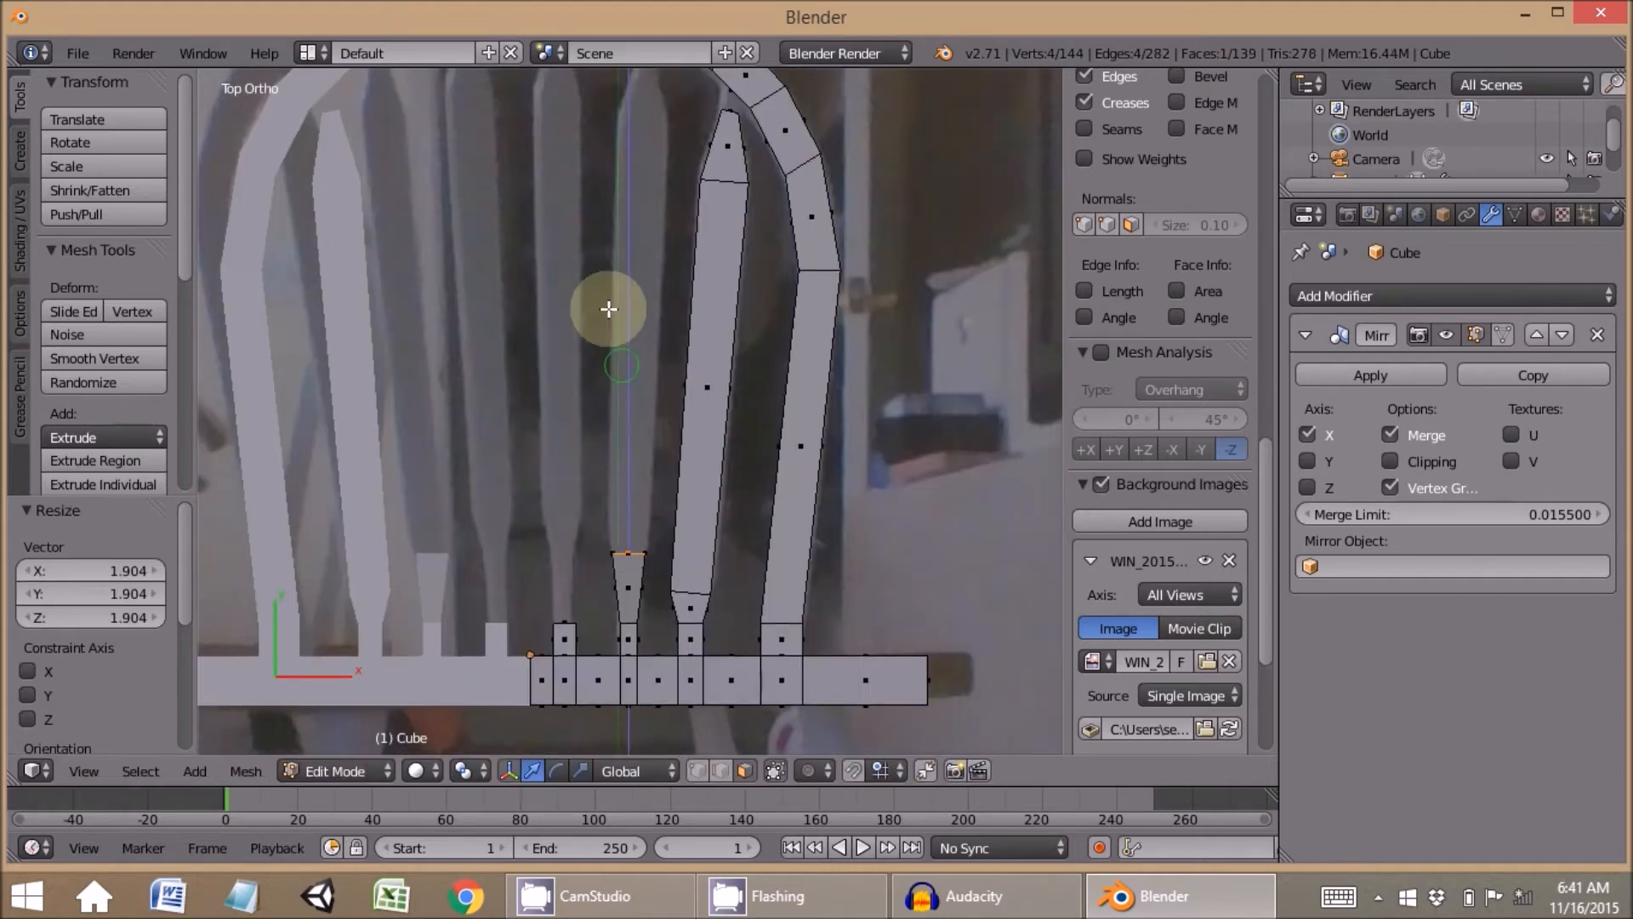
pyautogui.press('Escape')
pyautogui.hotkey('ctrl', 'z')
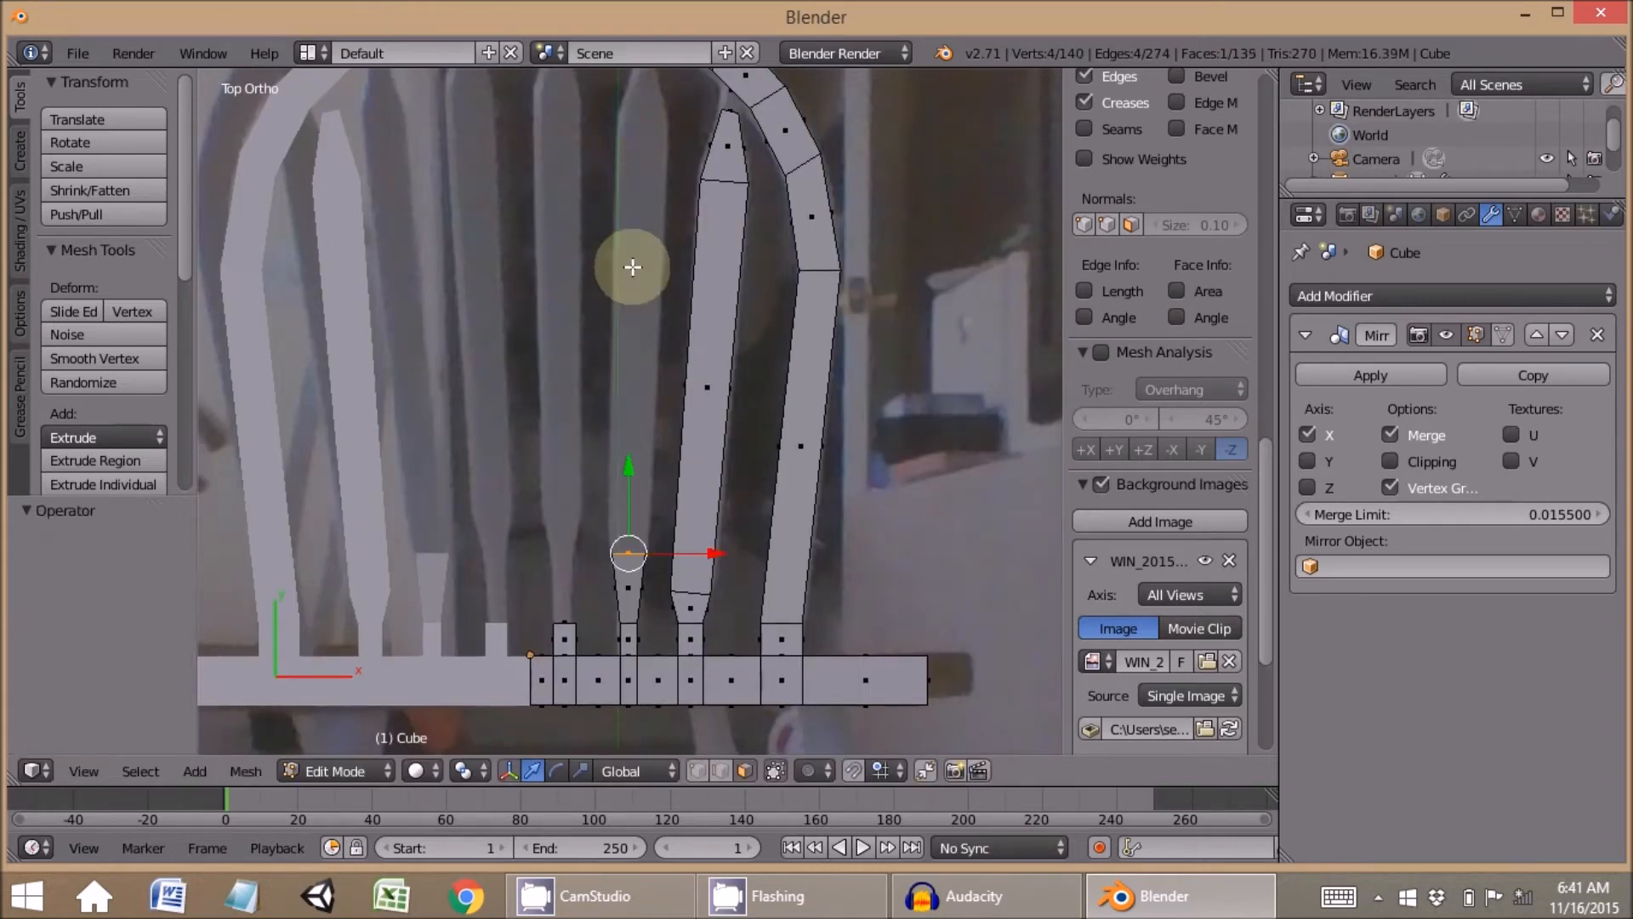
# Widen the middle spindle's end face by 1.287 along X and extrude its long shaft 3.882 along Y
pyautogui.press('s')
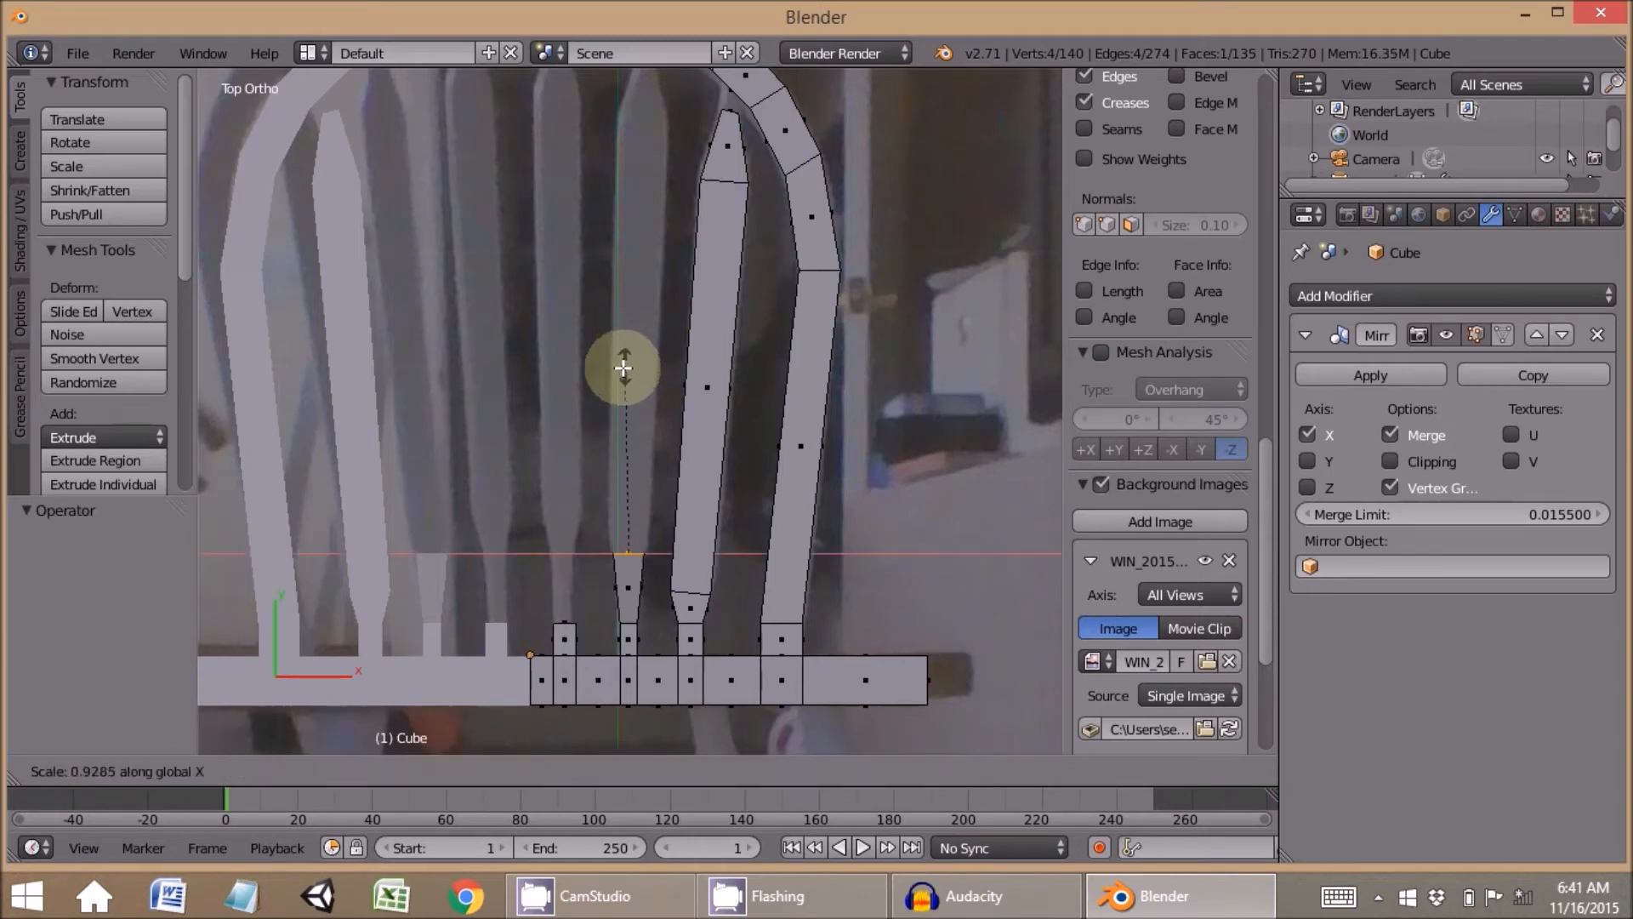
pyautogui.click(632, 294)
pyautogui.press('e')
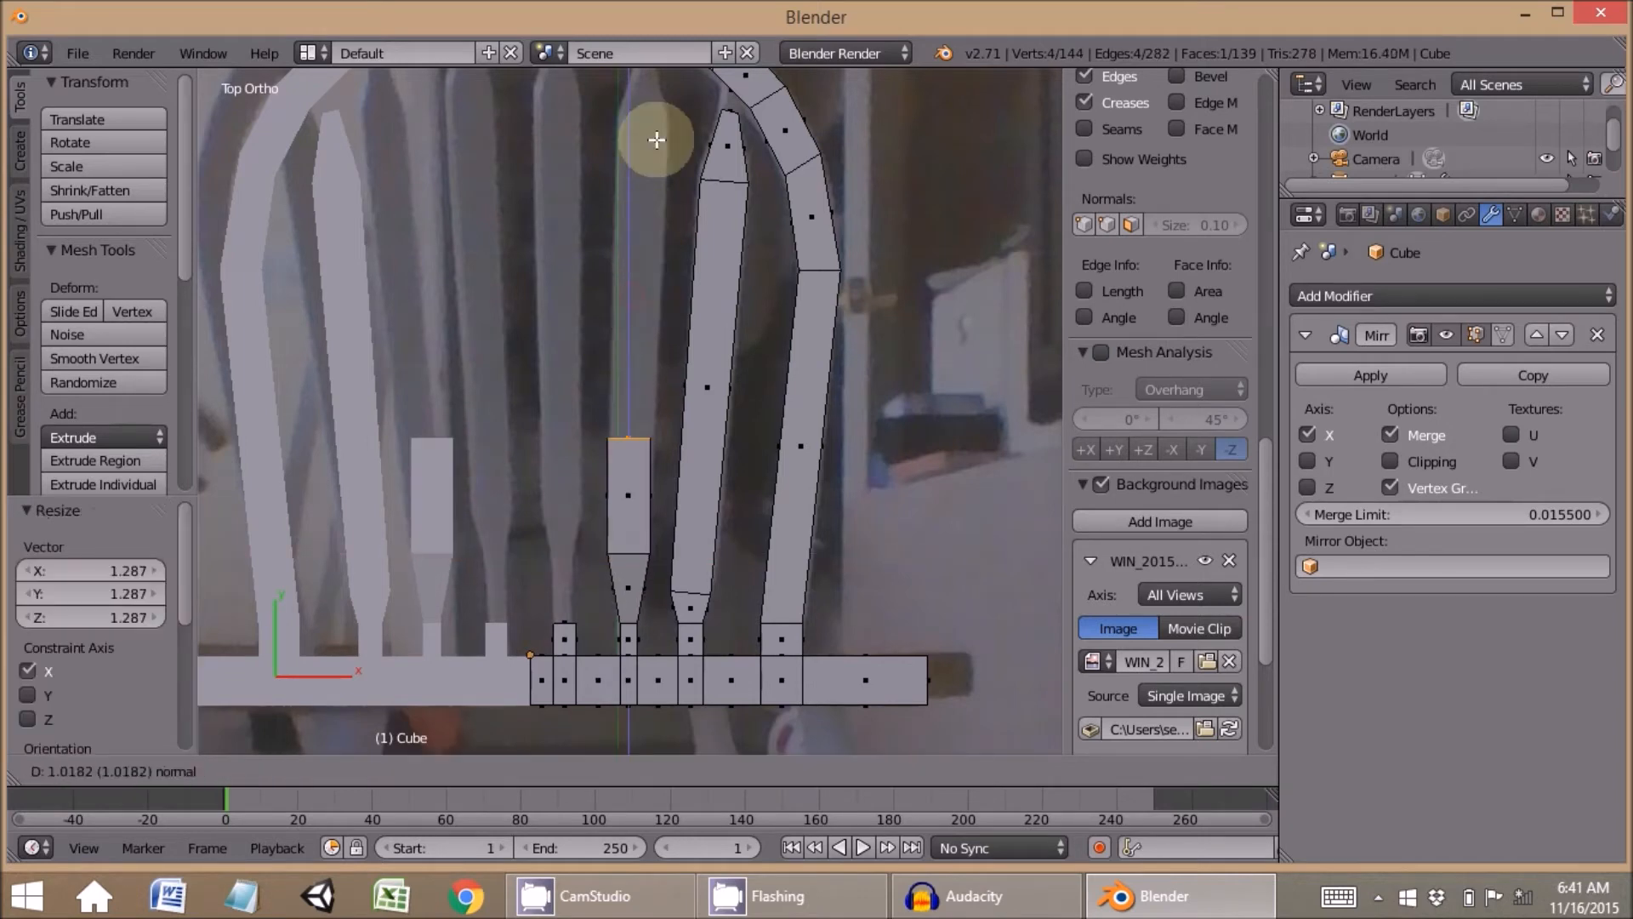
pyautogui.click(696, 532)
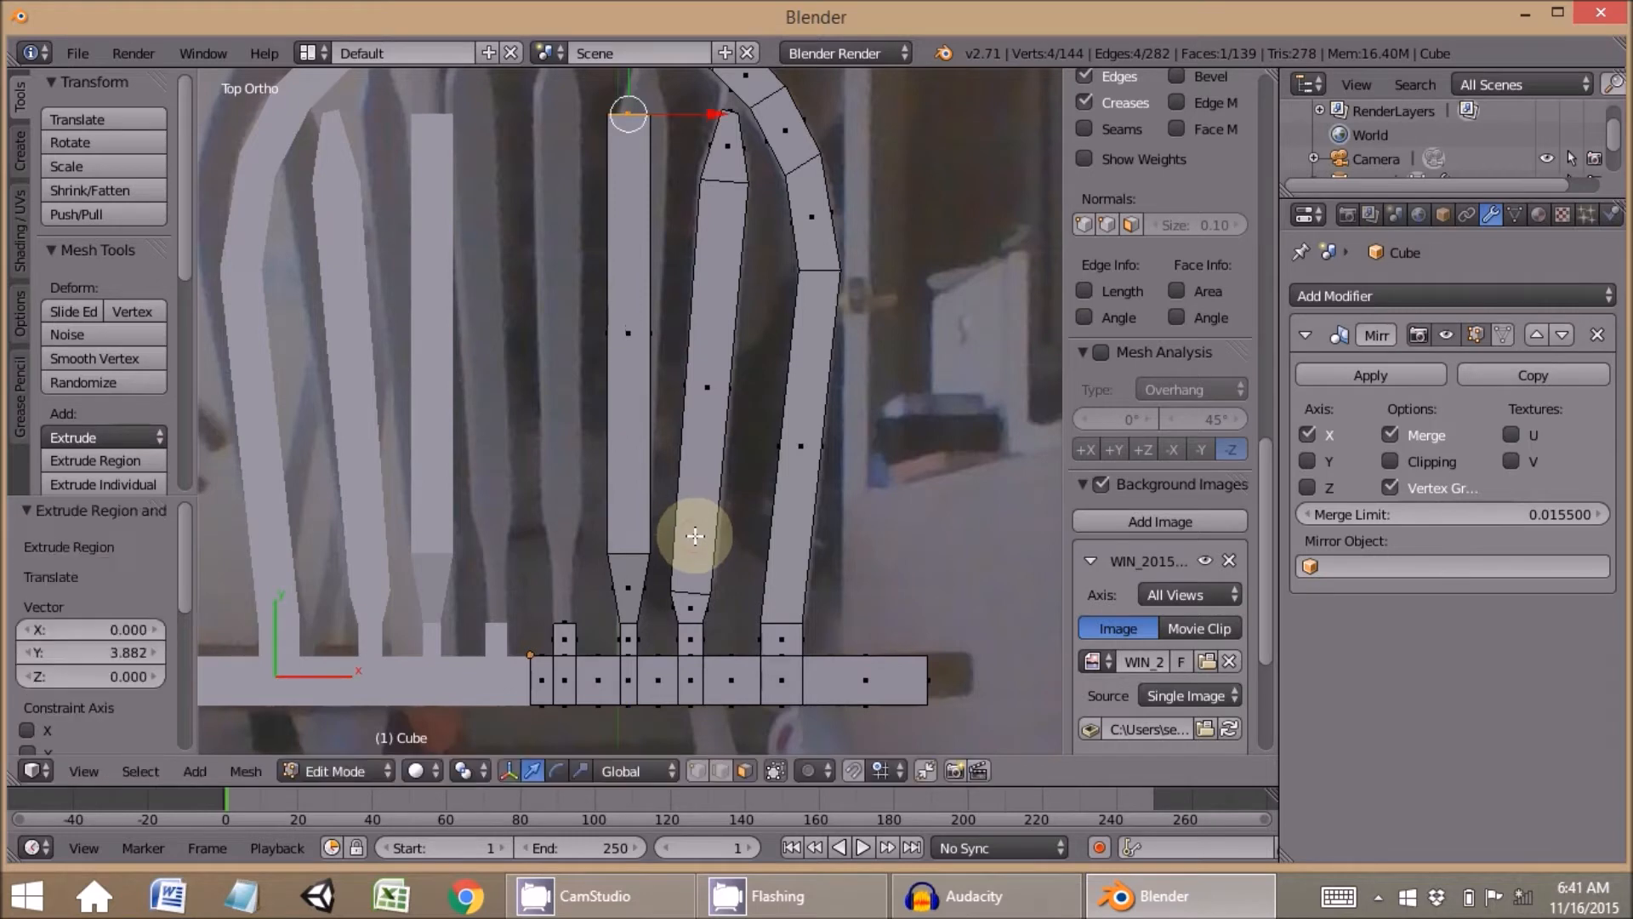
# Move the end face of the middle spindle's shaft 0.106 along X to follow the photo's slant
pyautogui.press('g')
pyautogui.press('x')
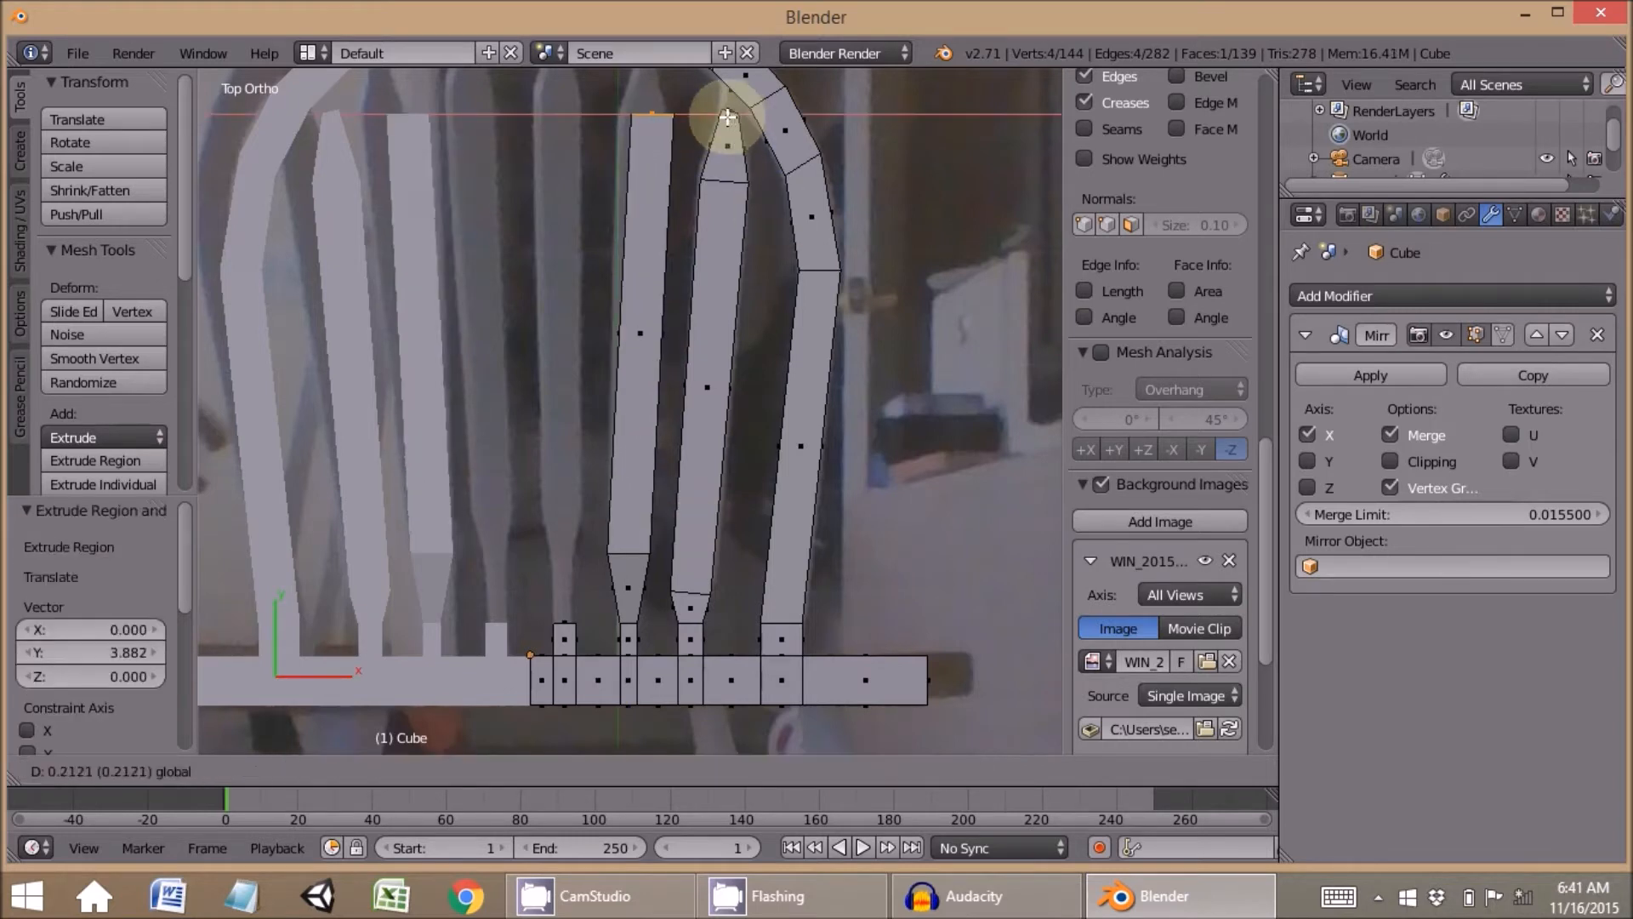
pyautogui.click(720, 111)
# Extrude the middle spindle's tip 0.626 along Y and taper its end face to 0.387 along X
pyautogui.keyDown('shift'); pyautogui.moveTo(689, 277); pyautogui.dragTo(647, 441, button='middle'); pyautogui.keyUp('shift')
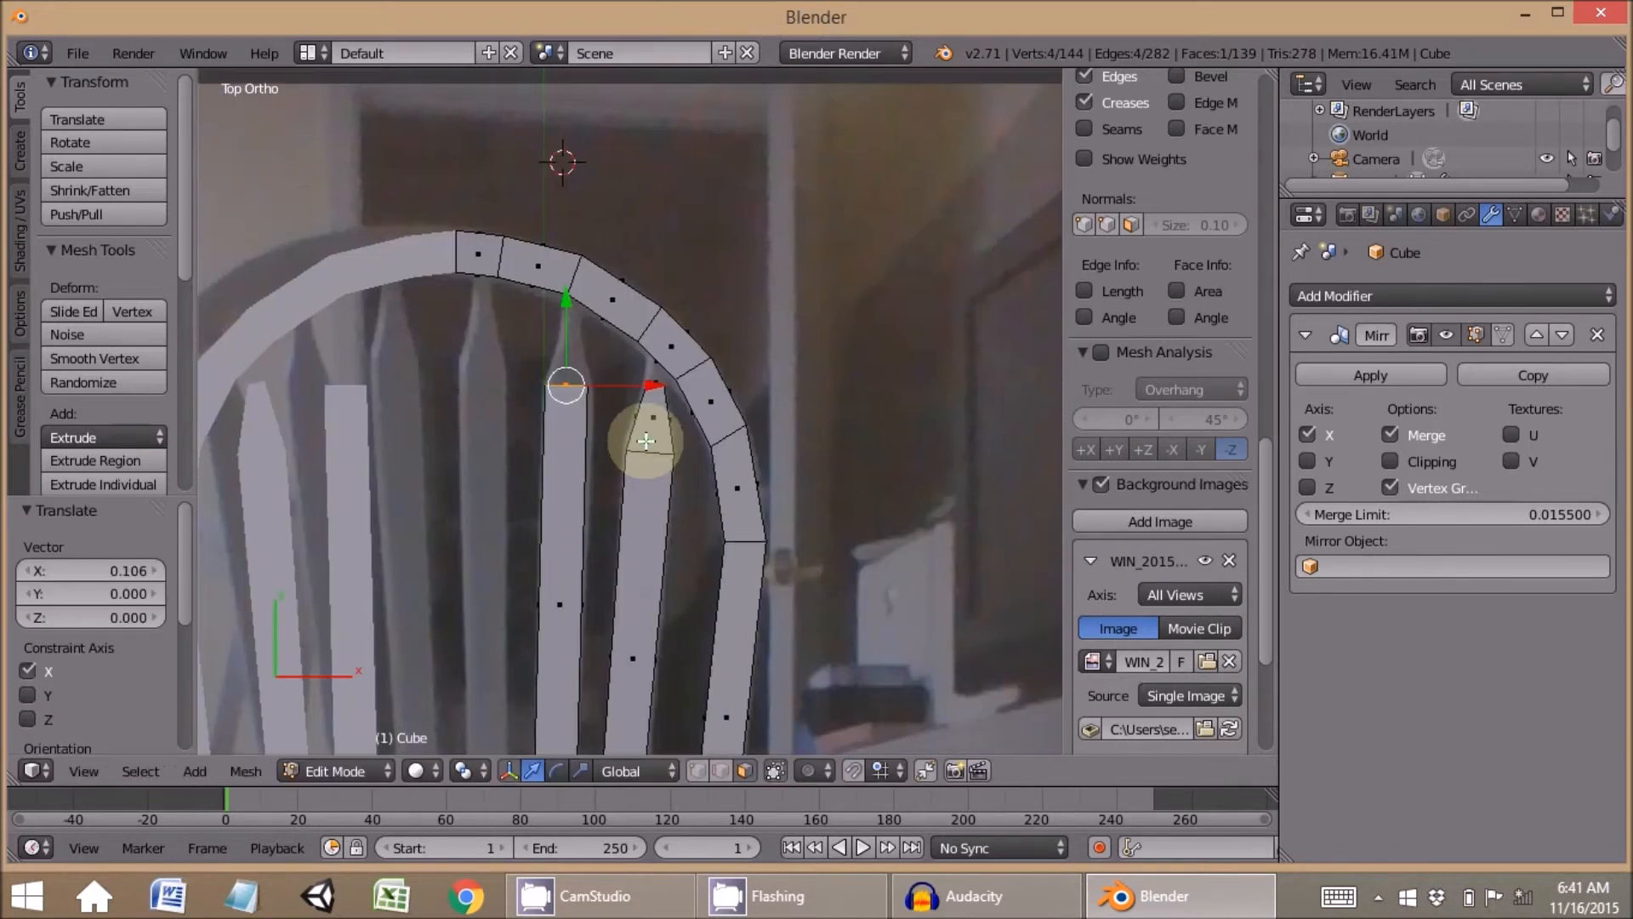
pyautogui.press('e')
pyautogui.press('y')
pyautogui.click(638, 375)
pyautogui.press('s')
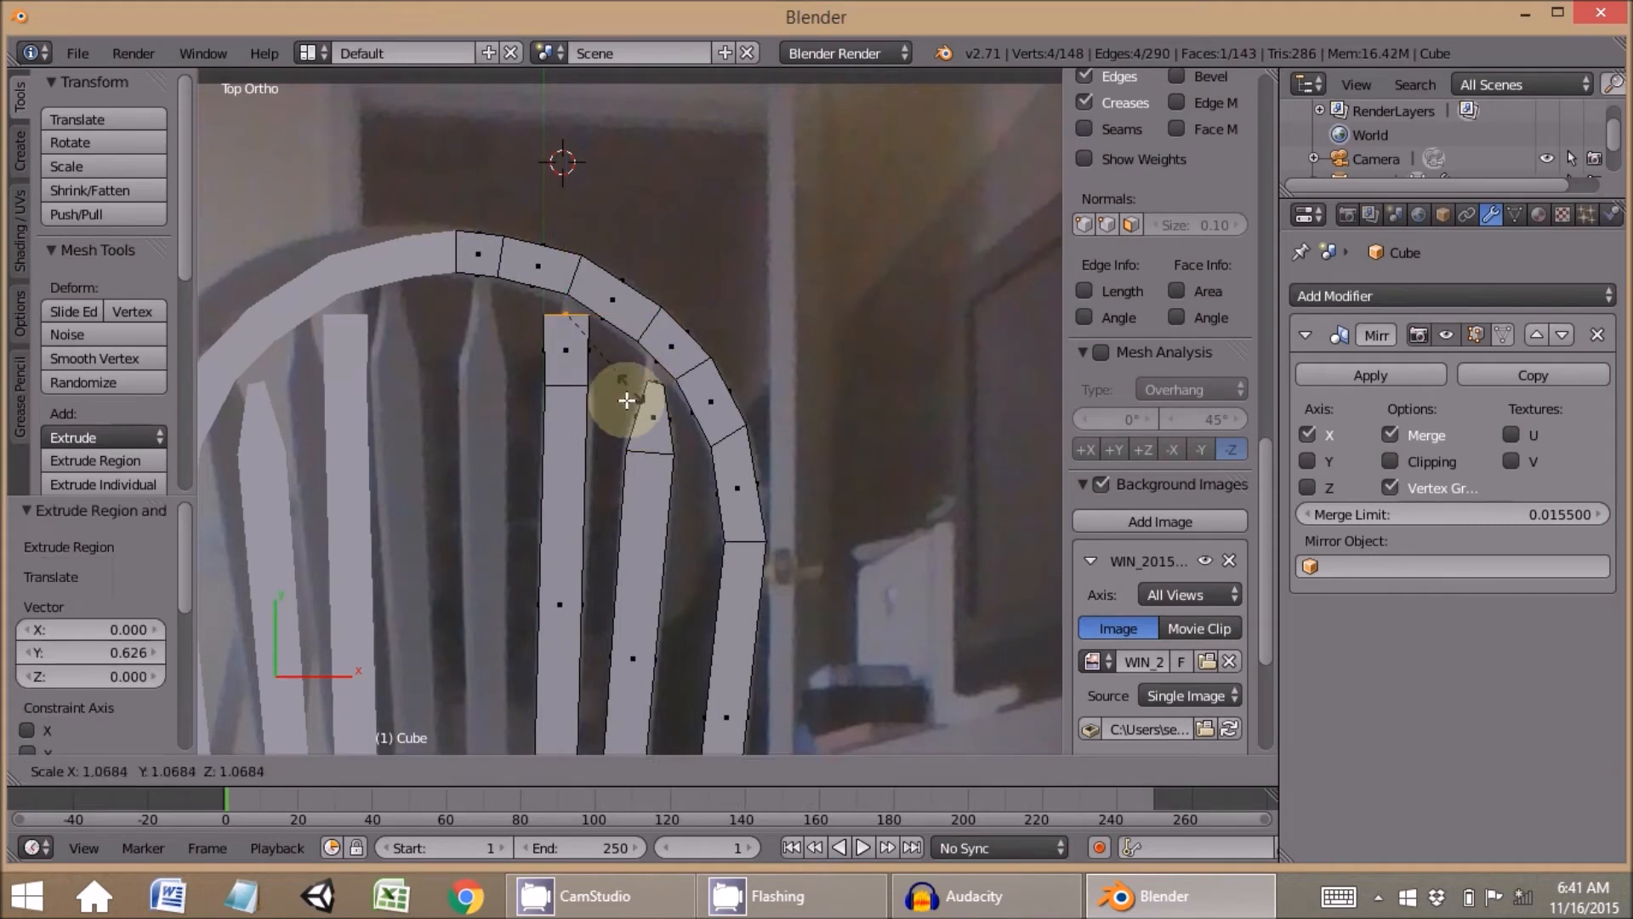
pyautogui.press('x')
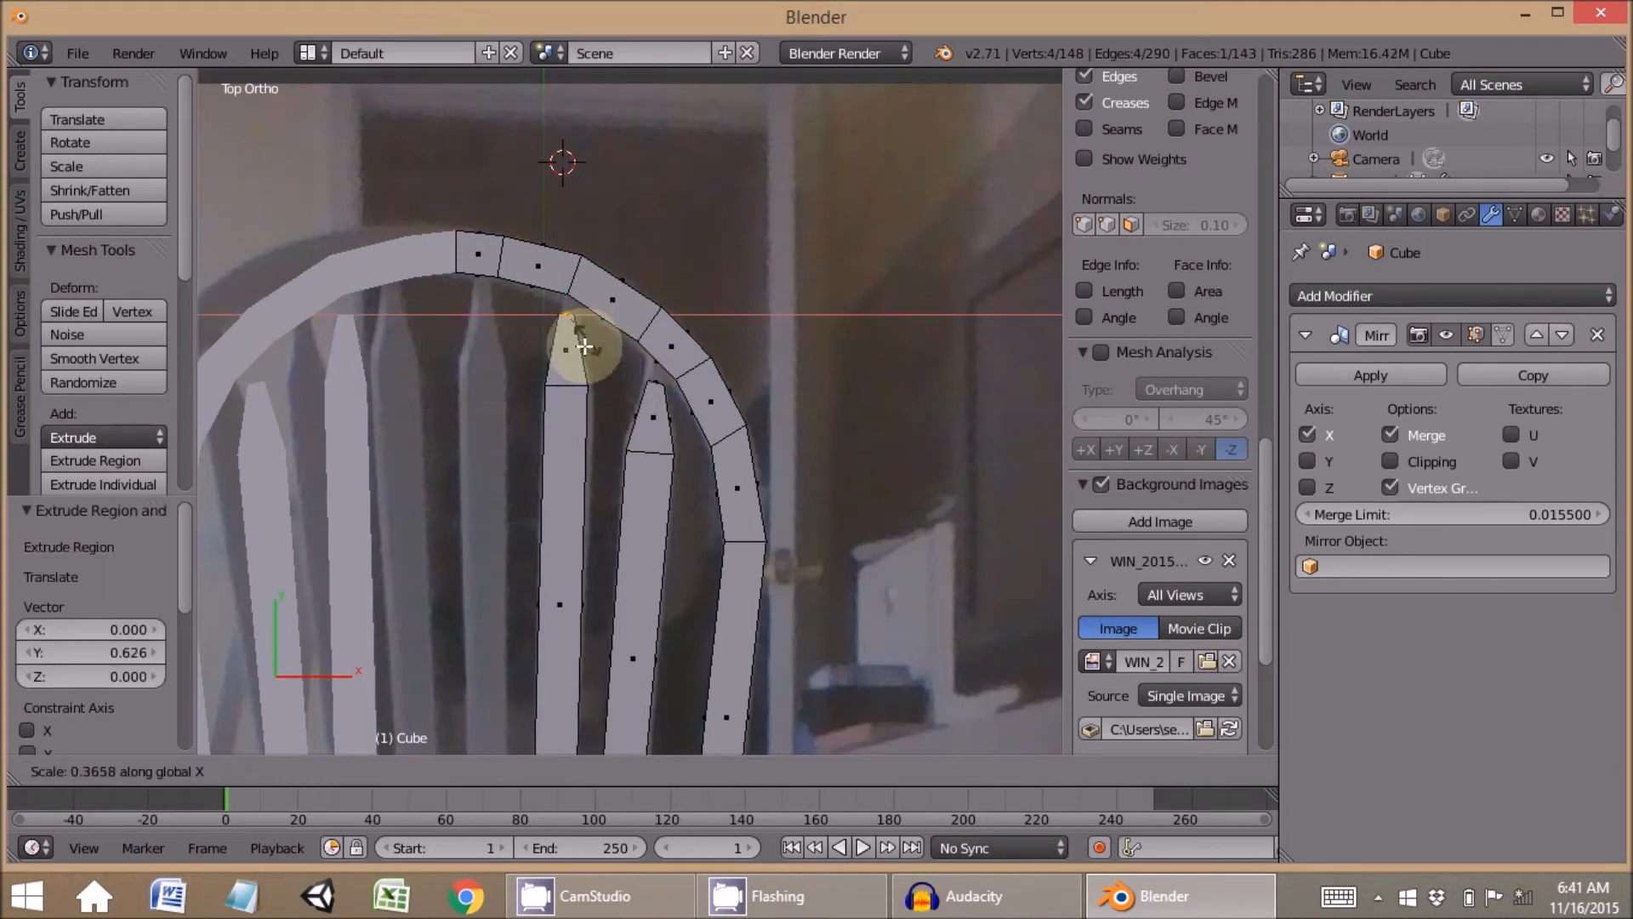
pyautogui.click(581, 345)
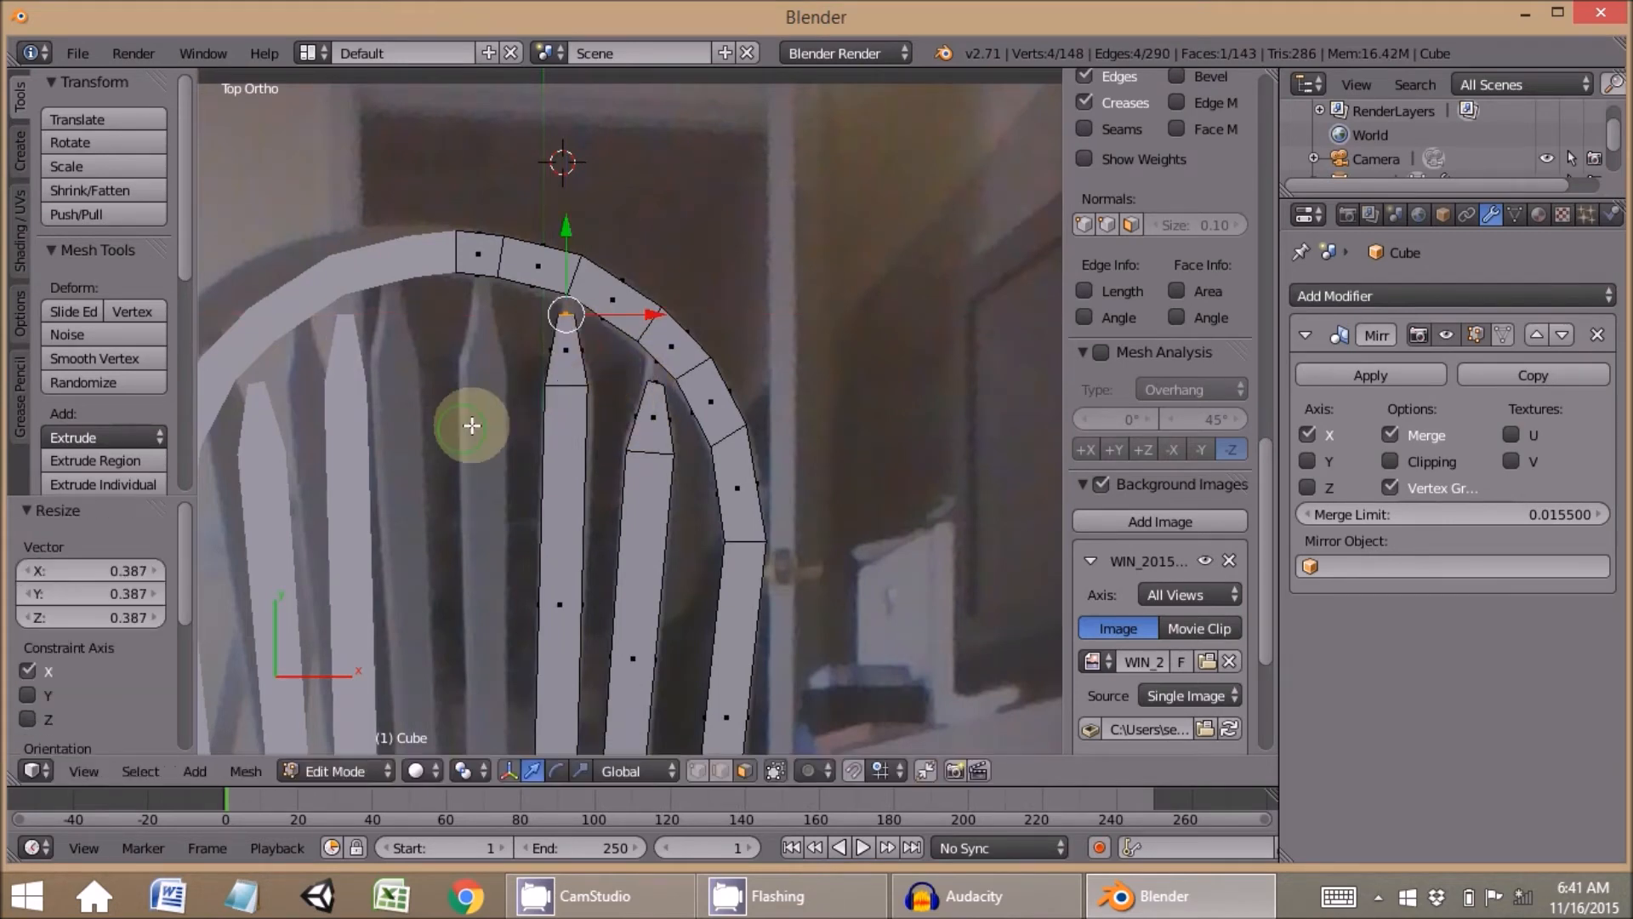
# Select the end face of the innermost spindle stub and extrude it twice along Y, the second time by 0.354
pyautogui.keyDown('shift'); pyautogui.moveTo(470, 429); pyautogui.dragTo(726, 233, button='middle'); pyautogui.keyUp('shift')
pyautogui.keyDown('shift'); pyautogui.moveTo(648, 467); pyautogui.dragTo(660, 543, button='middle'); pyautogui.keyUp('shift')
pyautogui.press('KP_7')
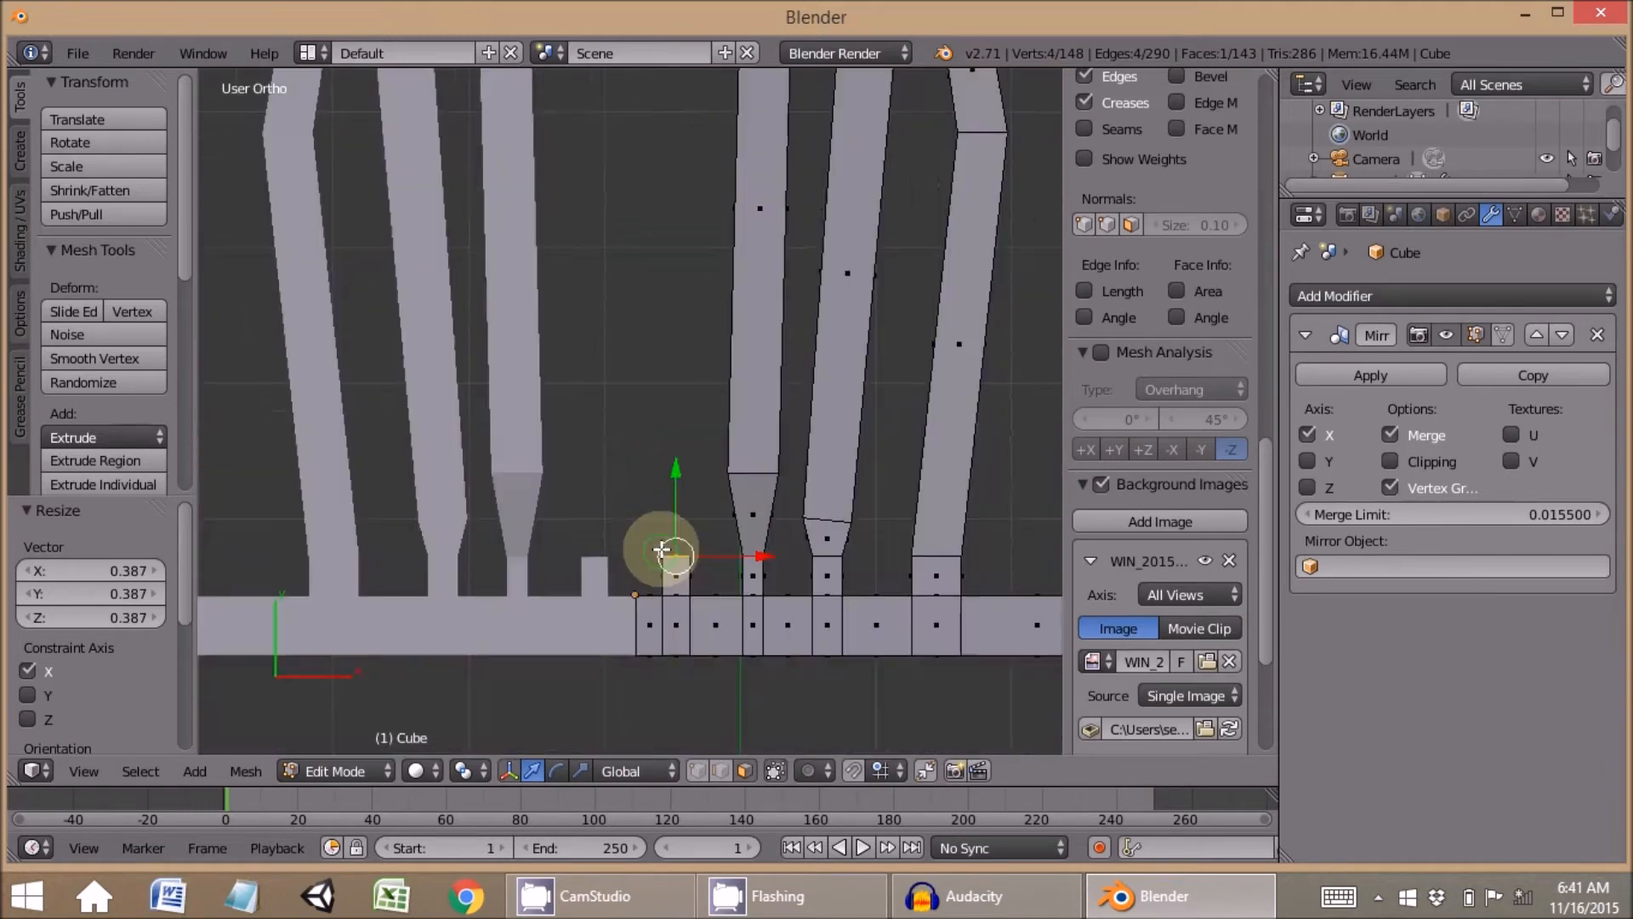
pyautogui.press('e')
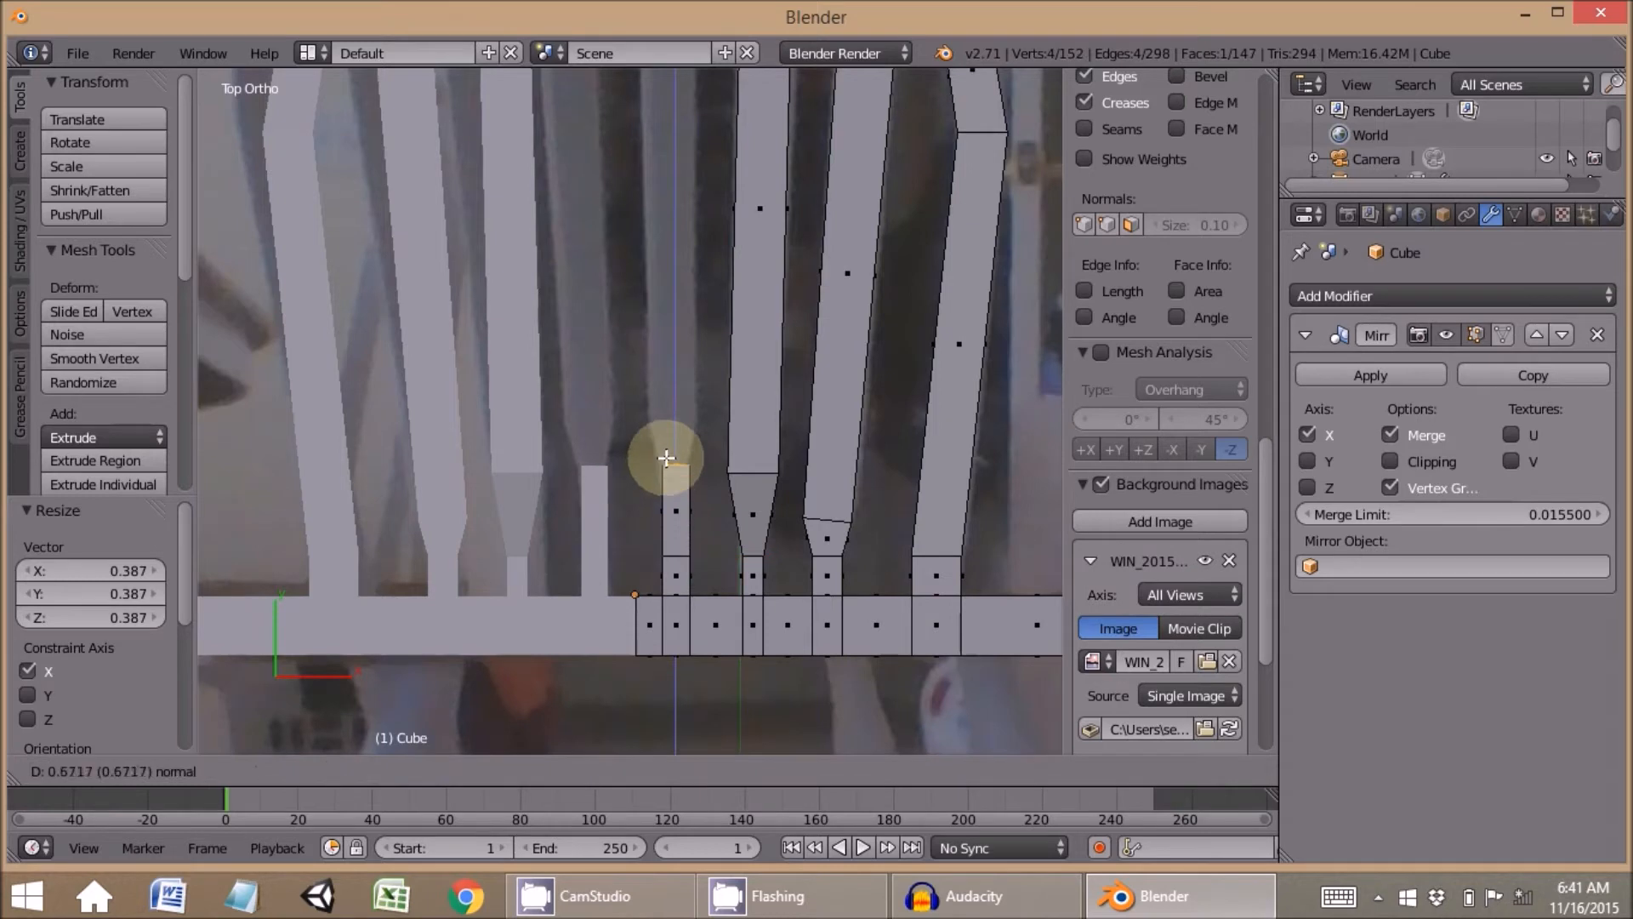
pyautogui.click(666, 459)
pyautogui.moveTo(672, 376); pyautogui.dragTo(662, 393)
pyautogui.press('e')
pyautogui.click(664, 344)
pyautogui.press('s')
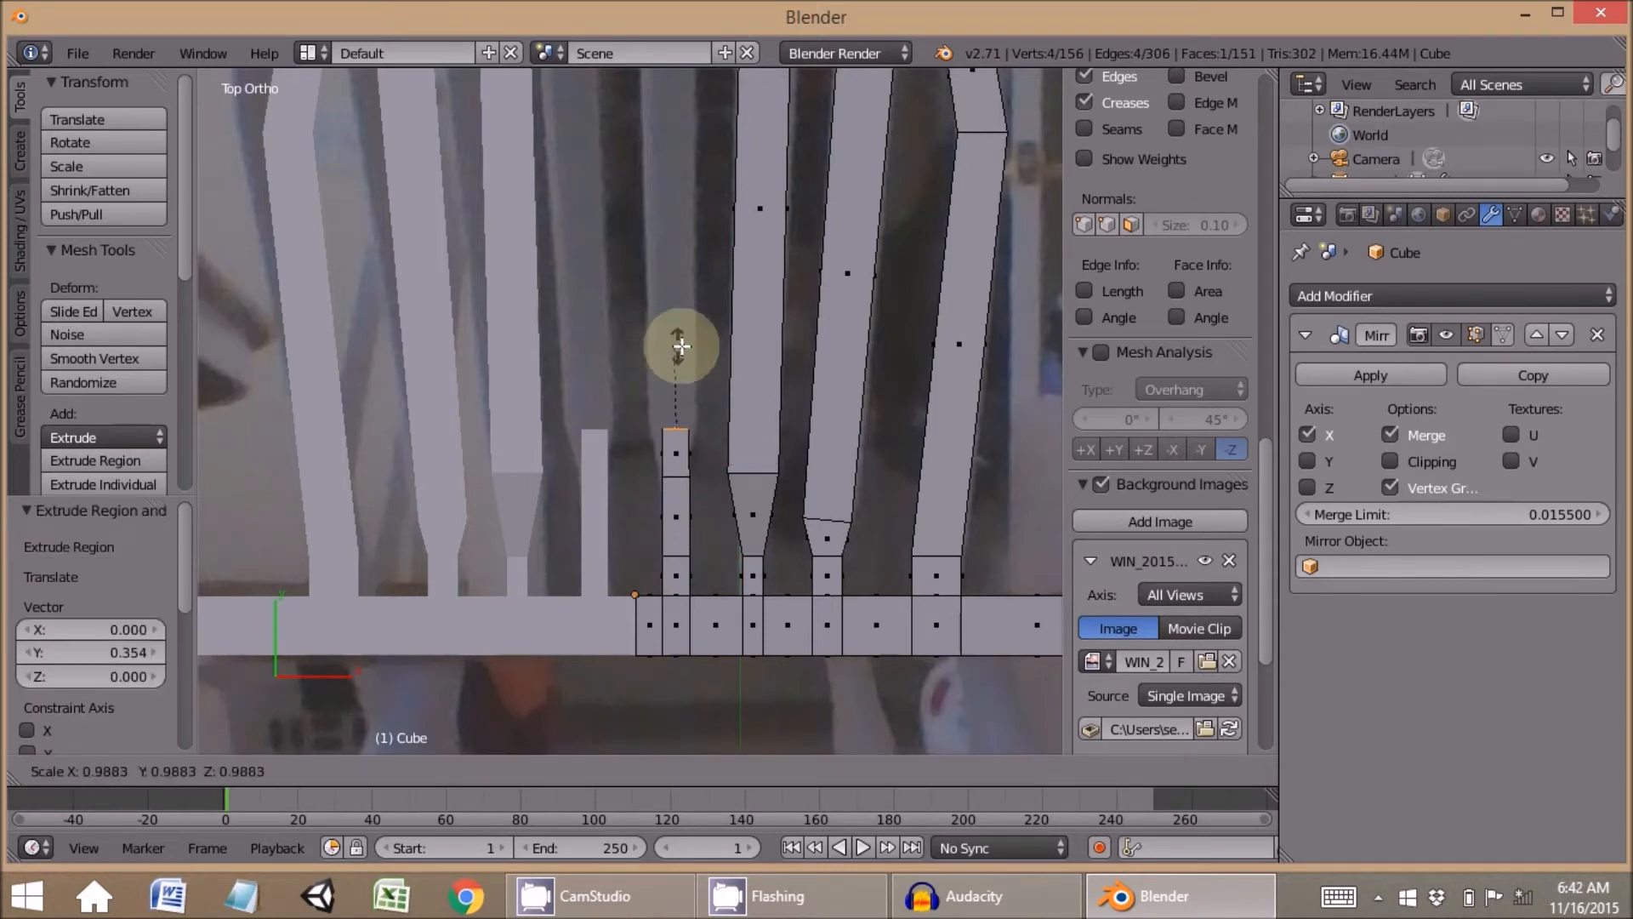
pyautogui.click(649, 266)
pyautogui.keyDown('shift'); pyautogui.moveTo(649, 263); pyautogui.dragTo(631, 427, button='middle'); pyautogui.keyUp('shift')
pyautogui.hotkey('ctrl', 'z')
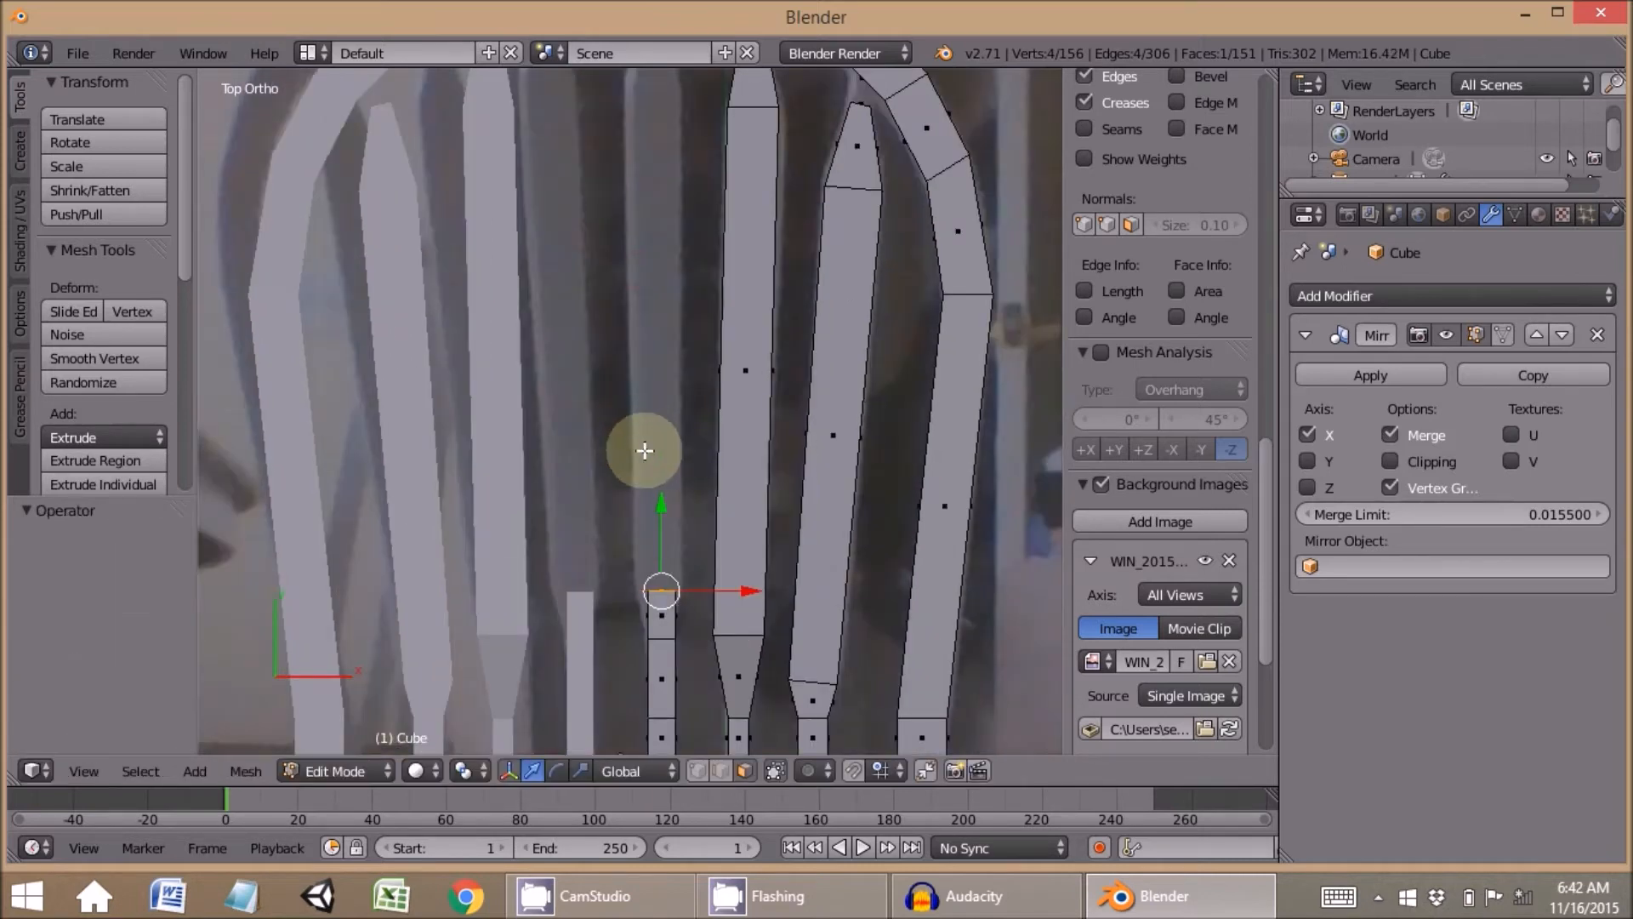
# Widen the innermost spindle's end face along X by about 1.78 and extrude it upward about 3.9 units along Y
pyautogui.press('s')
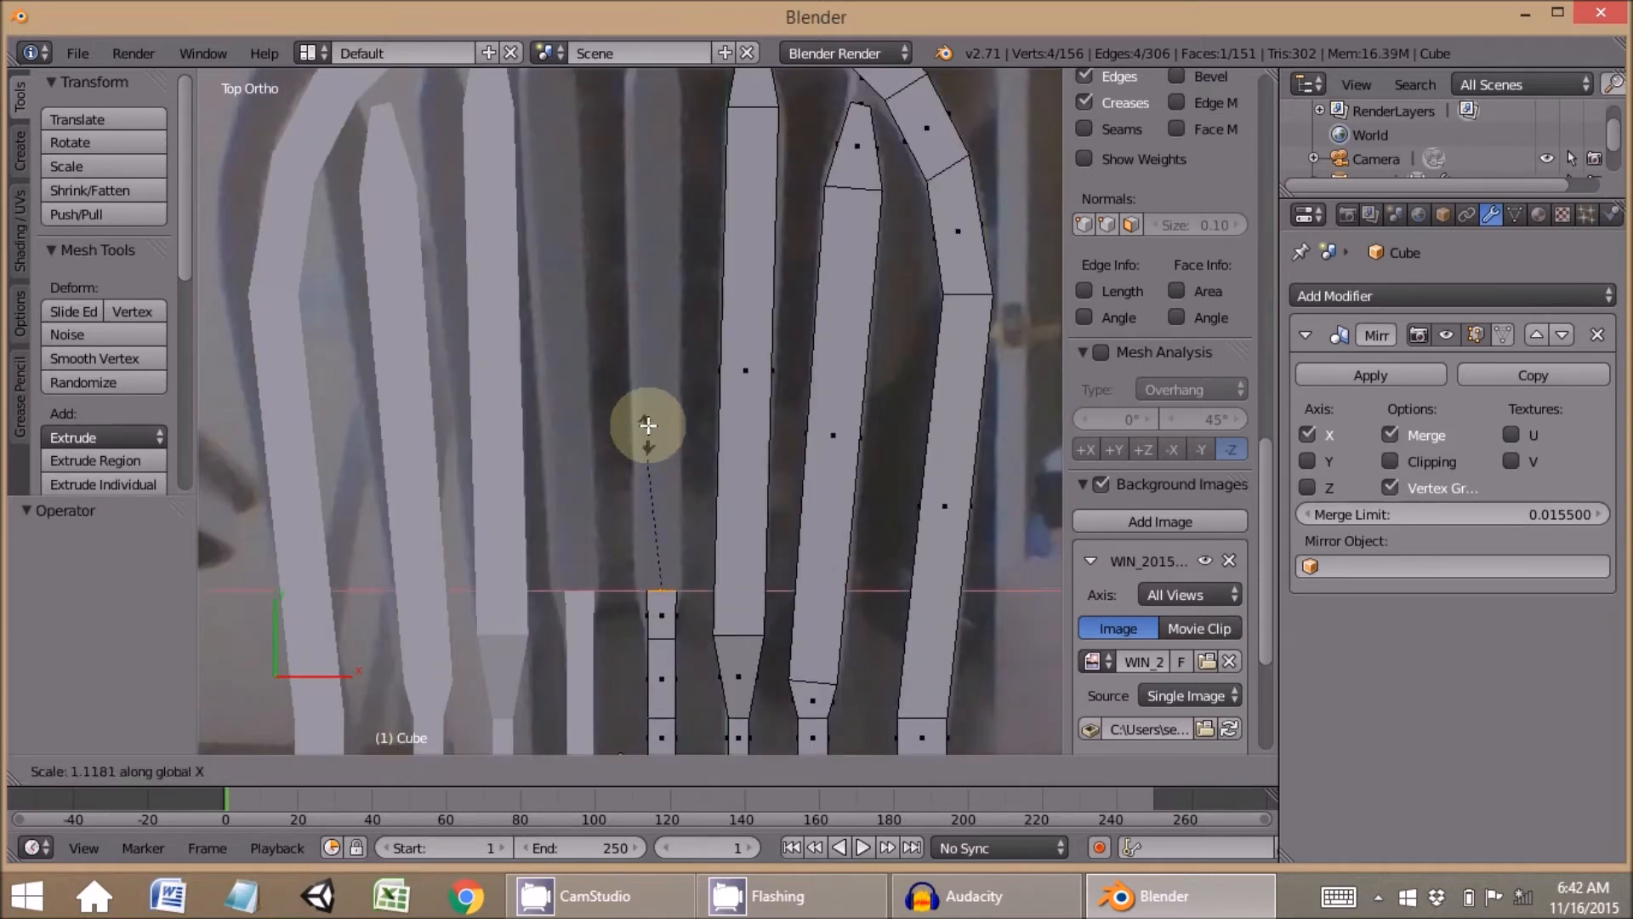
pyautogui.click(640, 353)
pyautogui.press('e')
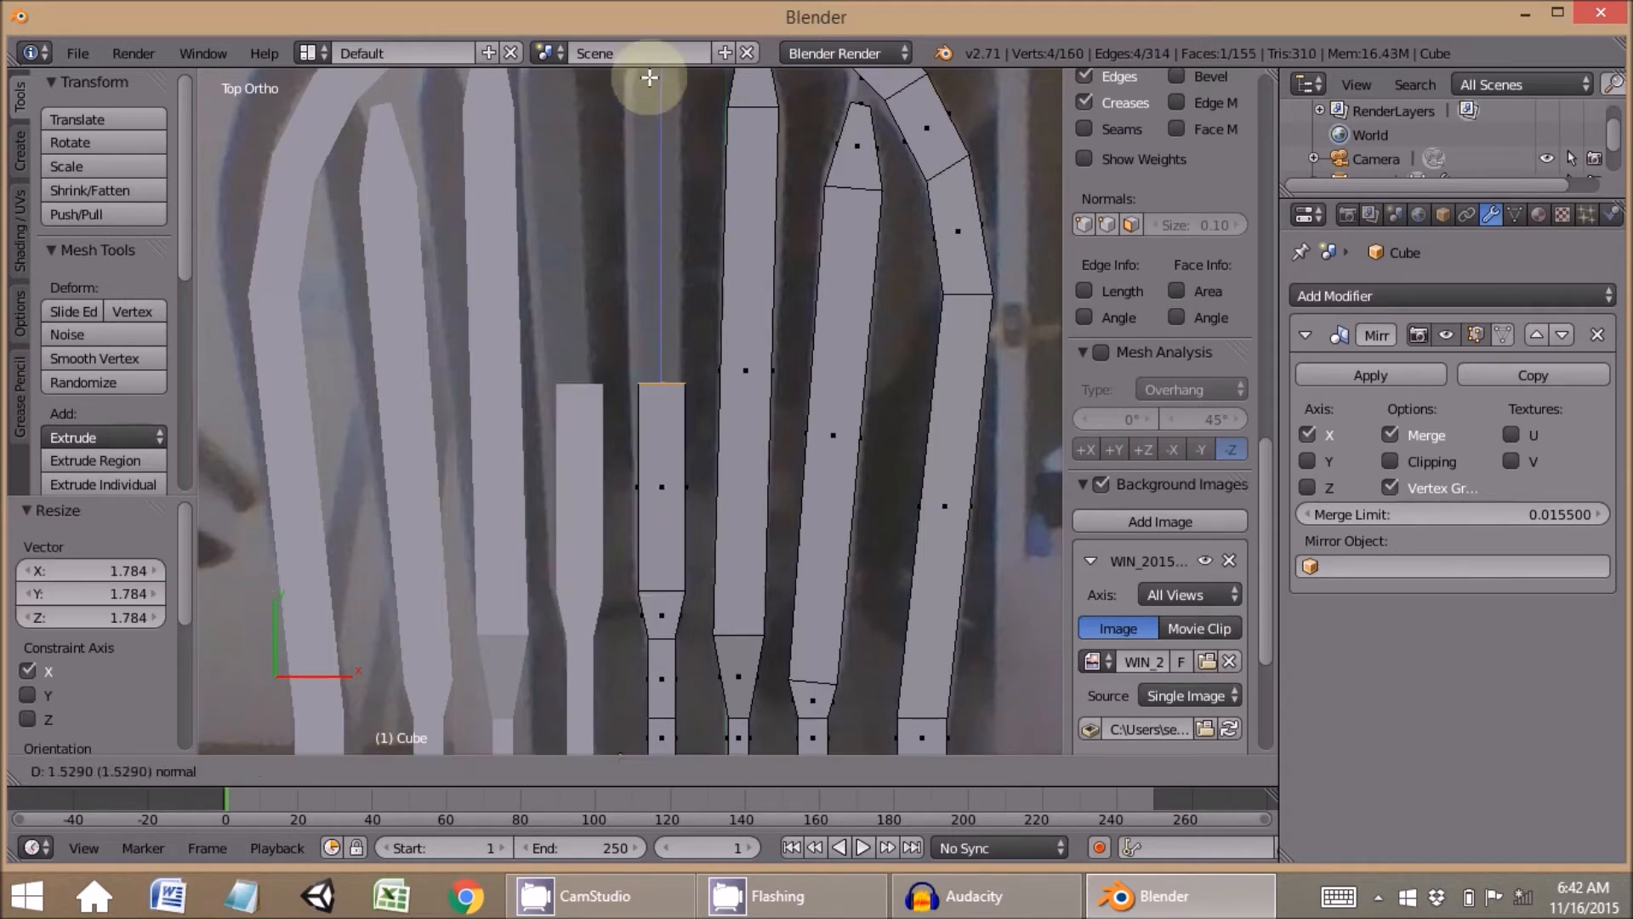
pyautogui.click(641, 503)
pyautogui.keyDown('shift'); pyautogui.moveTo(718, 457); pyautogui.dragTo(709, 608, button='middle'); pyautogui.keyUp('shift')
pyautogui.keyDown('shift'); pyautogui.moveTo(672, 435); pyautogui.dragTo(684, 520, button='middle'); pyautogui.keyUp('shift')
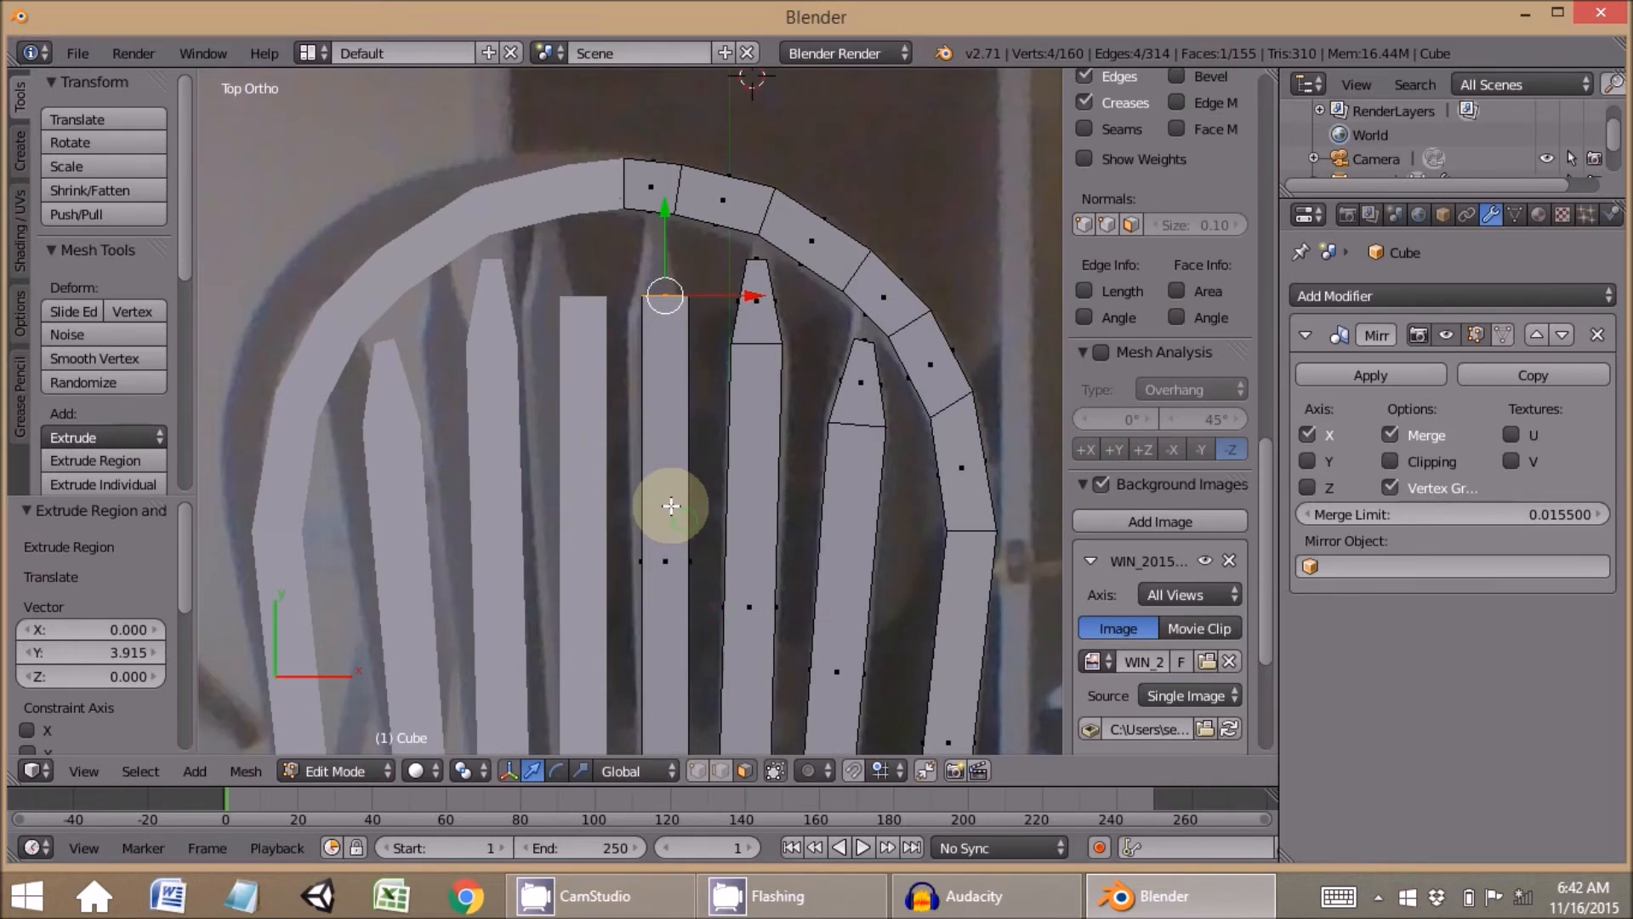
# Extrude the innermost spindle's end about 0.47 units further and taper it along X to about 0.53
pyautogui.press('e')
pyautogui.click(642, 442)
pyautogui.press('s')
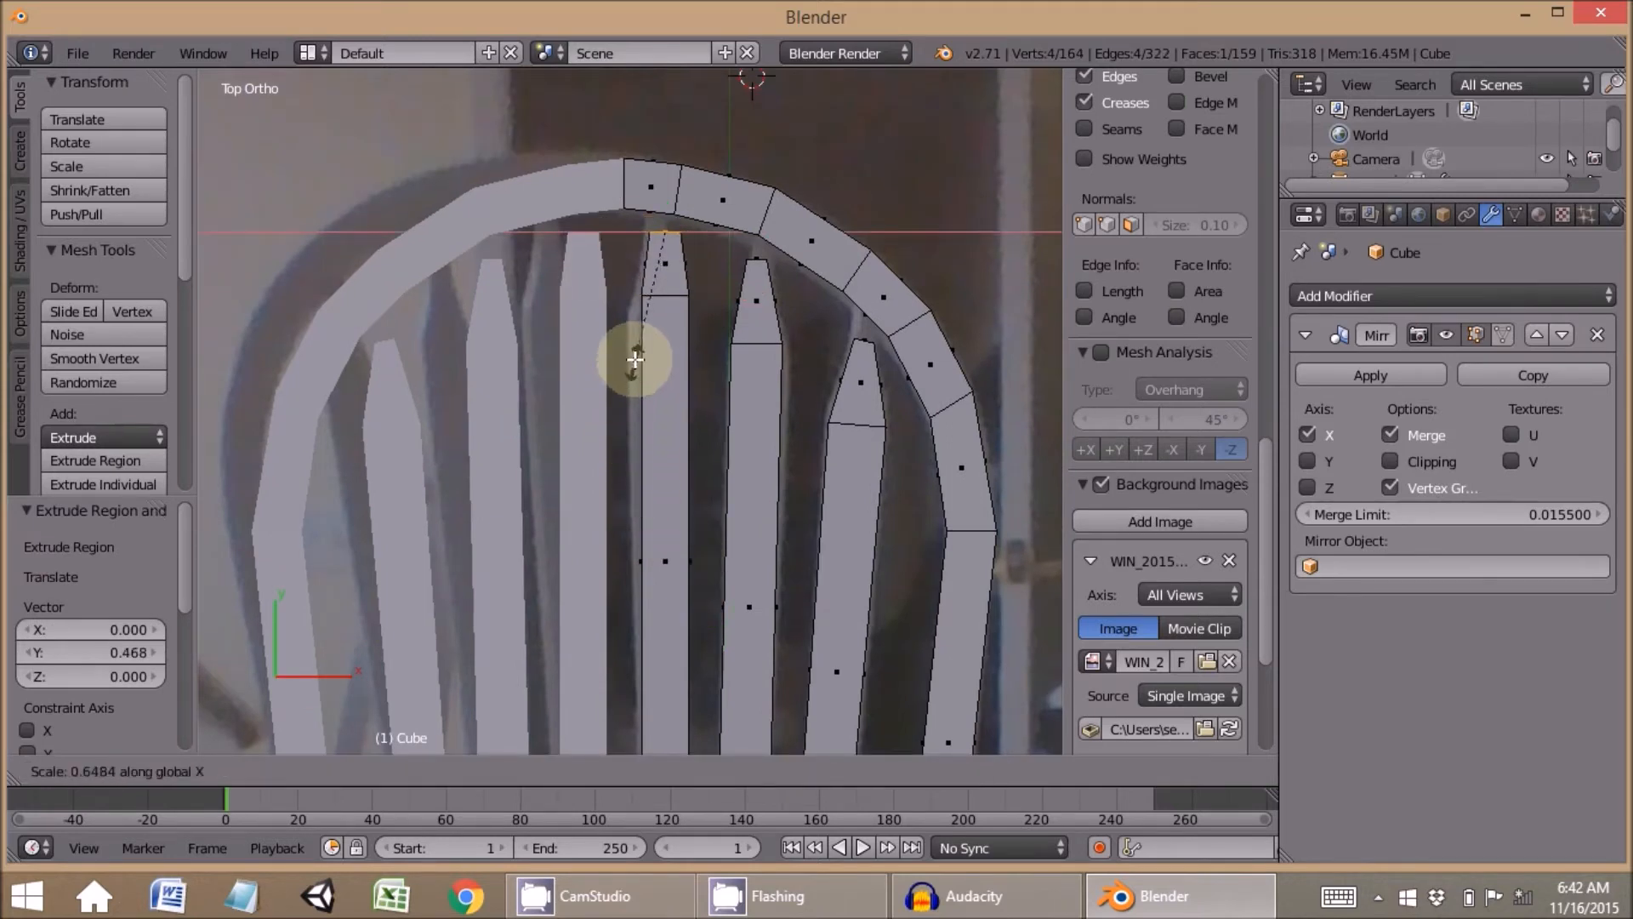
pyautogui.click(651, 399)
# Add a loop cut across the arch segment above the innermost spindle, in line with the inner edge of its tip
pyautogui.scroll(-5, 656, 346)
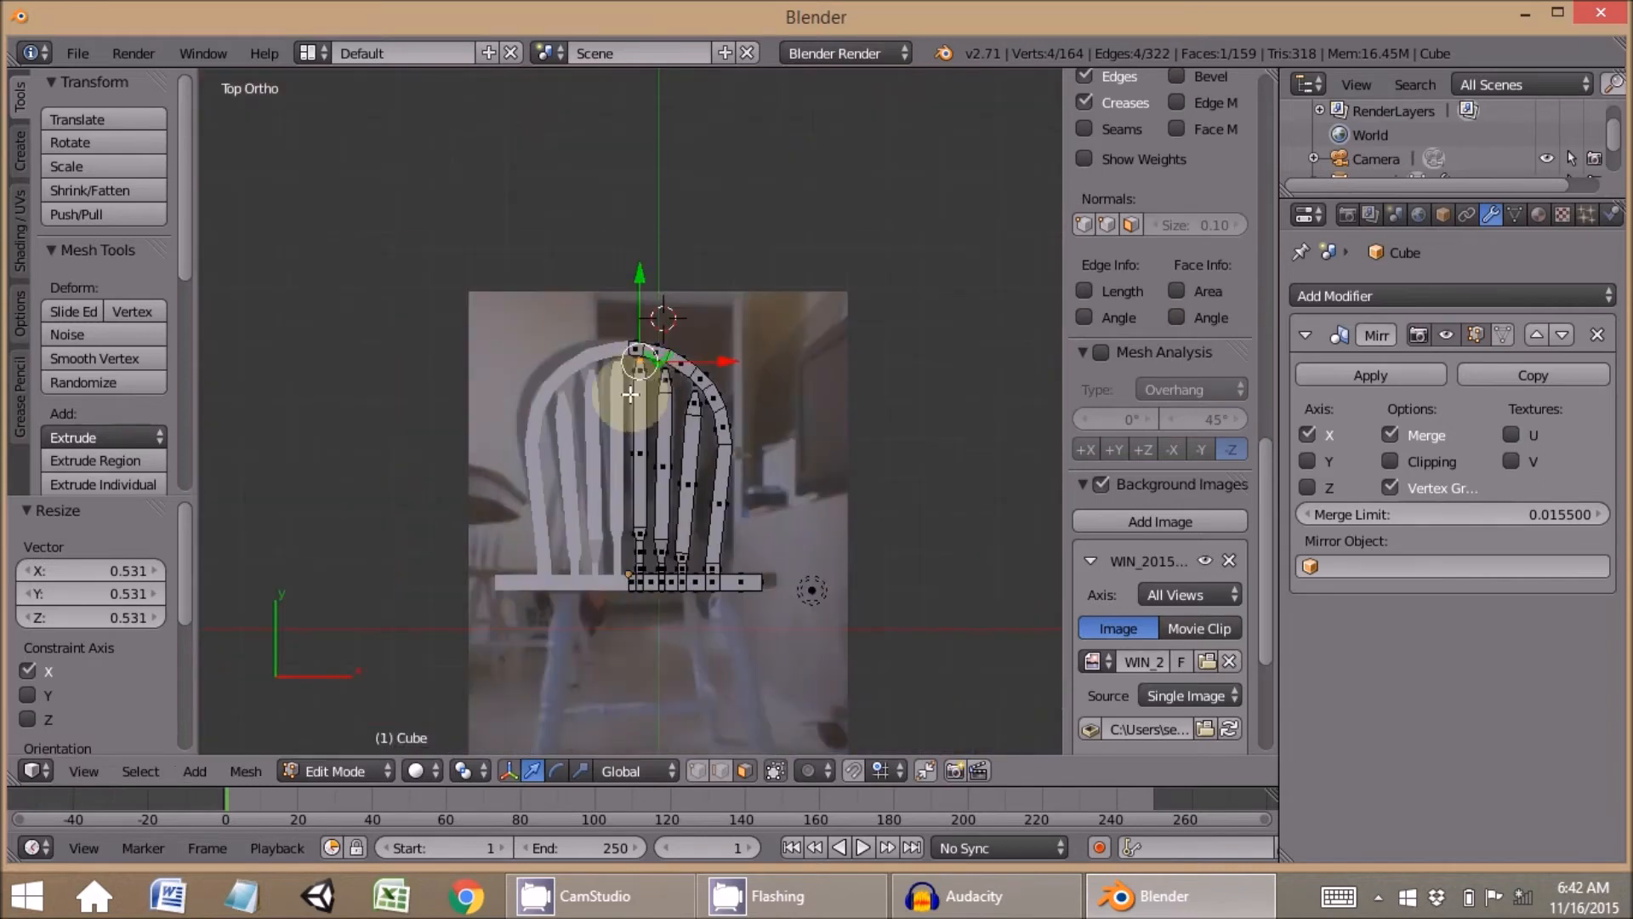
pyautogui.keyDown('shift'); pyautogui.moveTo(656, 346); pyautogui.dragTo(652, 266, button='middle'); pyautogui.keyUp('shift')
pyautogui.moveTo(555, 295); pyautogui.dragTo(540, 334, button='middle')
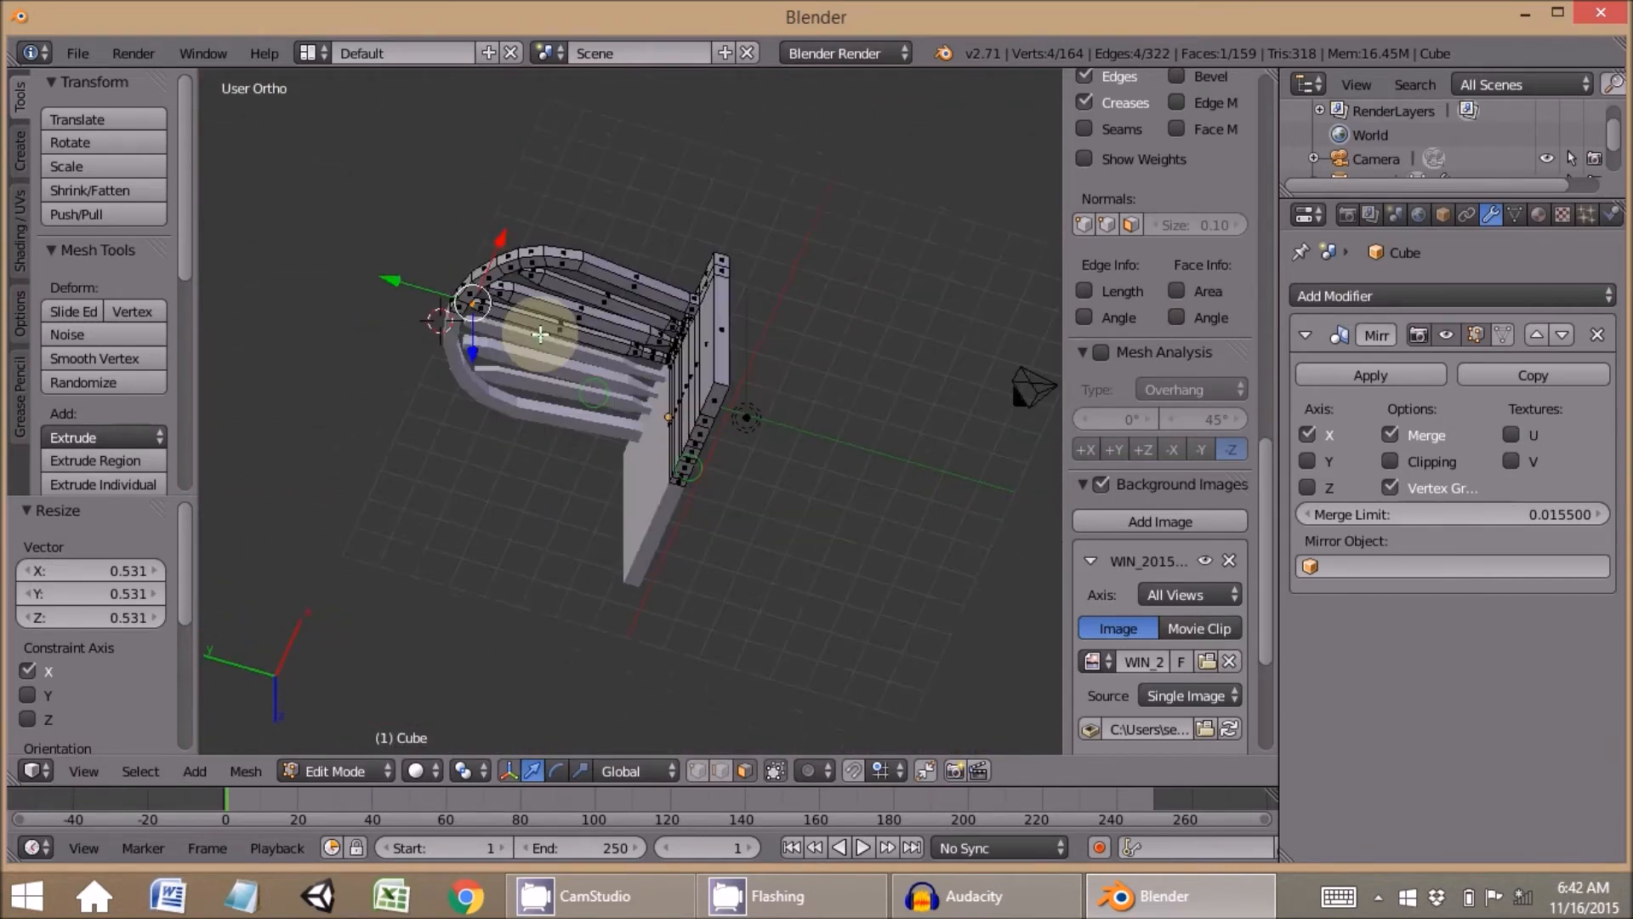
pyautogui.press('KP_7')
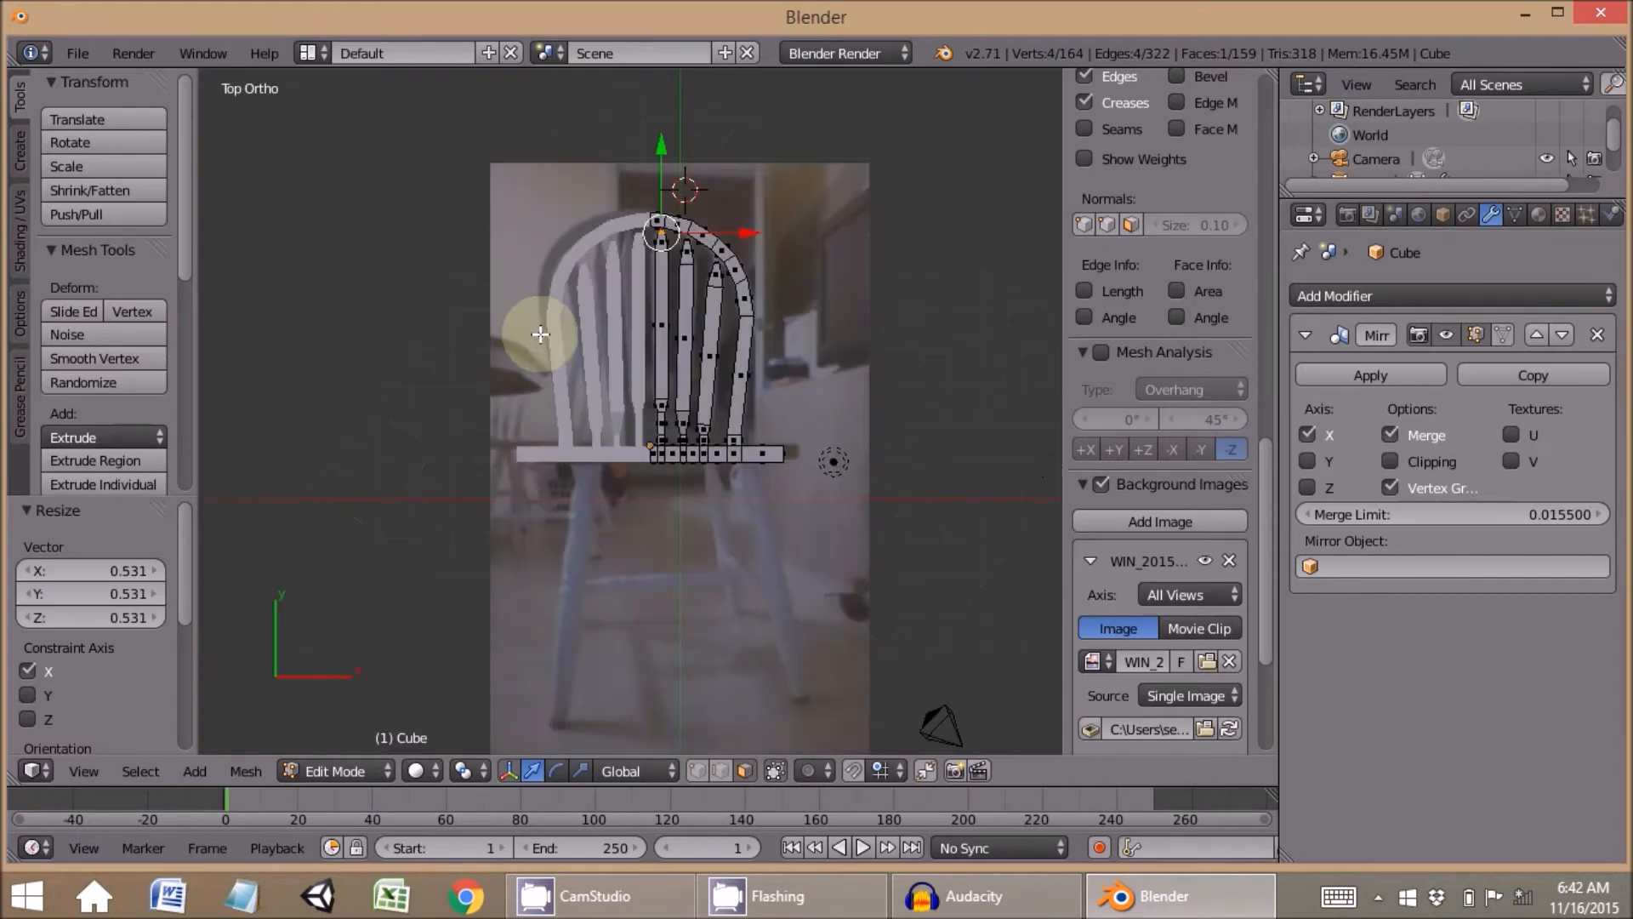
pyautogui.scroll(5, 657, 167)
pyautogui.keyDown('shift'); pyautogui.moveTo(656, 168); pyautogui.dragTo(600, 616, button='middle'); pyautogui.keyUp('shift')
pyautogui.keyDown('shift'); pyautogui.moveTo(675, 237); pyautogui.dragTo(631, 437, button='middle'); pyautogui.keyUp('shift')
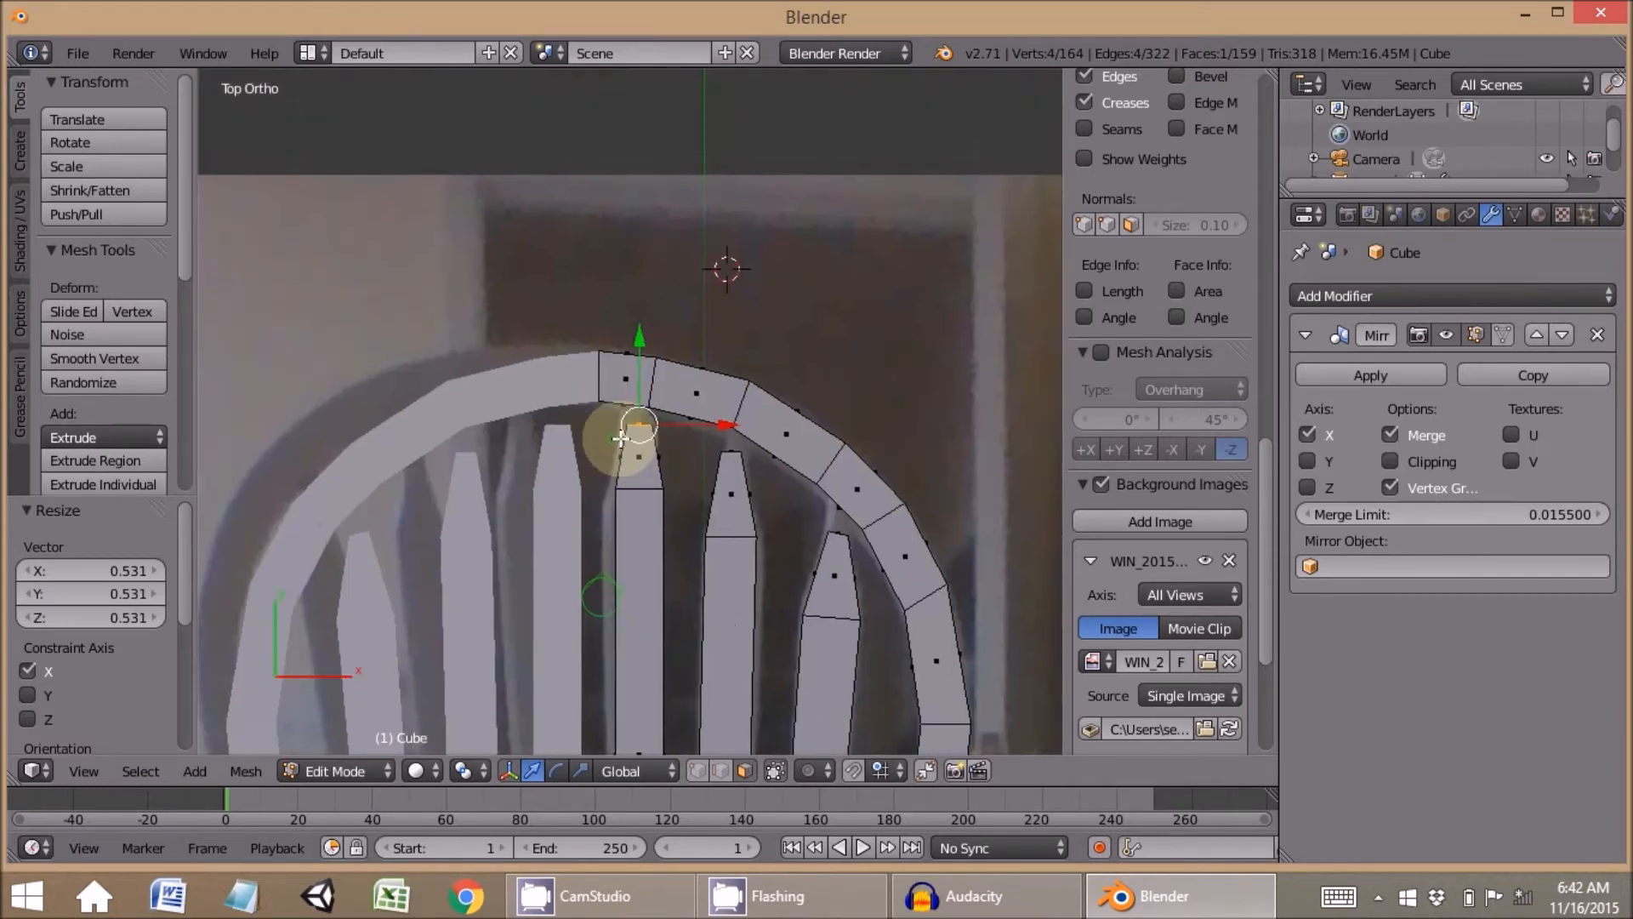
pyautogui.scroll(10, 663, 441)
pyautogui.scroll(1, 602, 501)
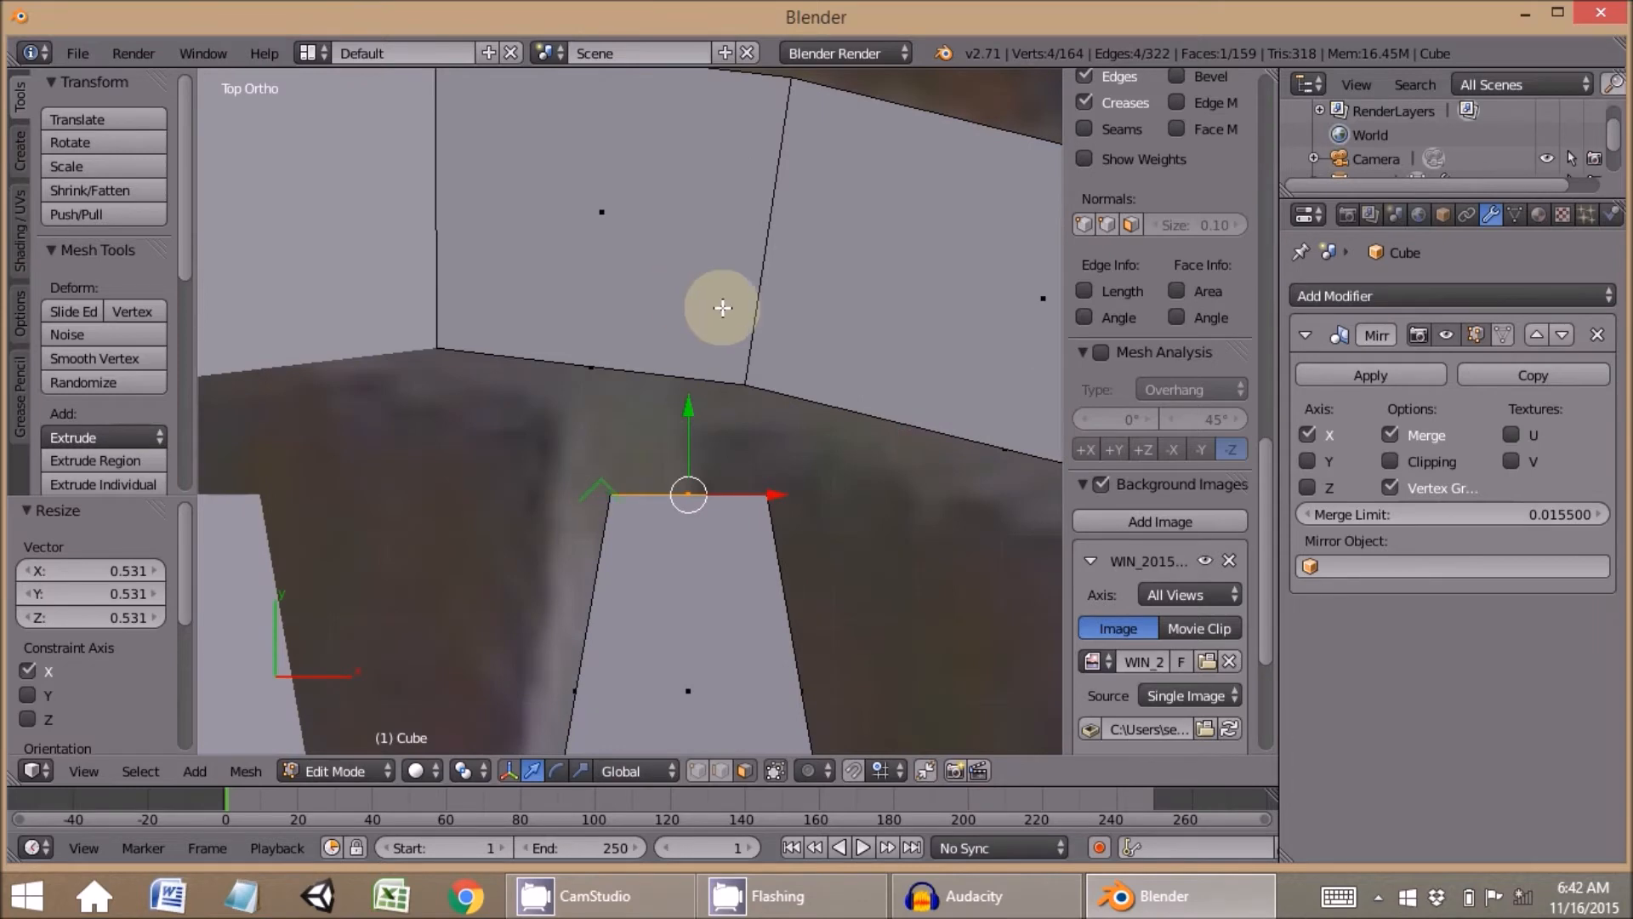
pyautogui.hotkey('ctrl', 'r')
pyautogui.click(612, 359)
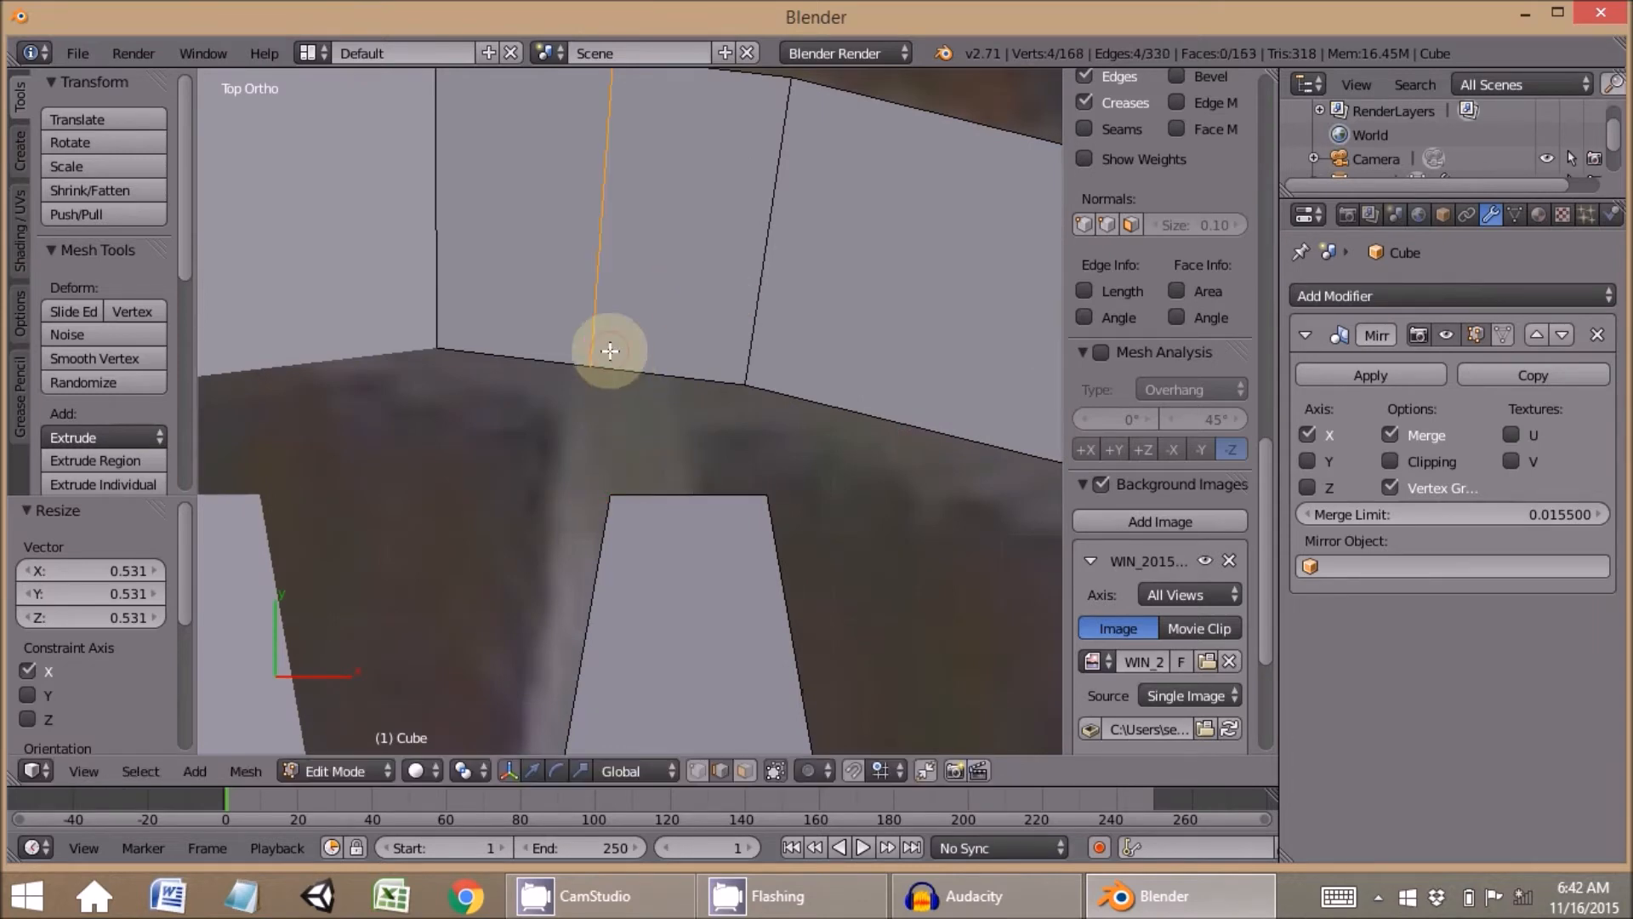
pyautogui.click(629, 354)
# Add a loop cut on the inner side of the arch corner above the middle spindle and slide it close to that corner
pyautogui.keyDown('shift'); pyautogui.moveTo(745, 595); pyautogui.dragTo(532, 501, button='middle'); pyautogui.keyUp('shift')
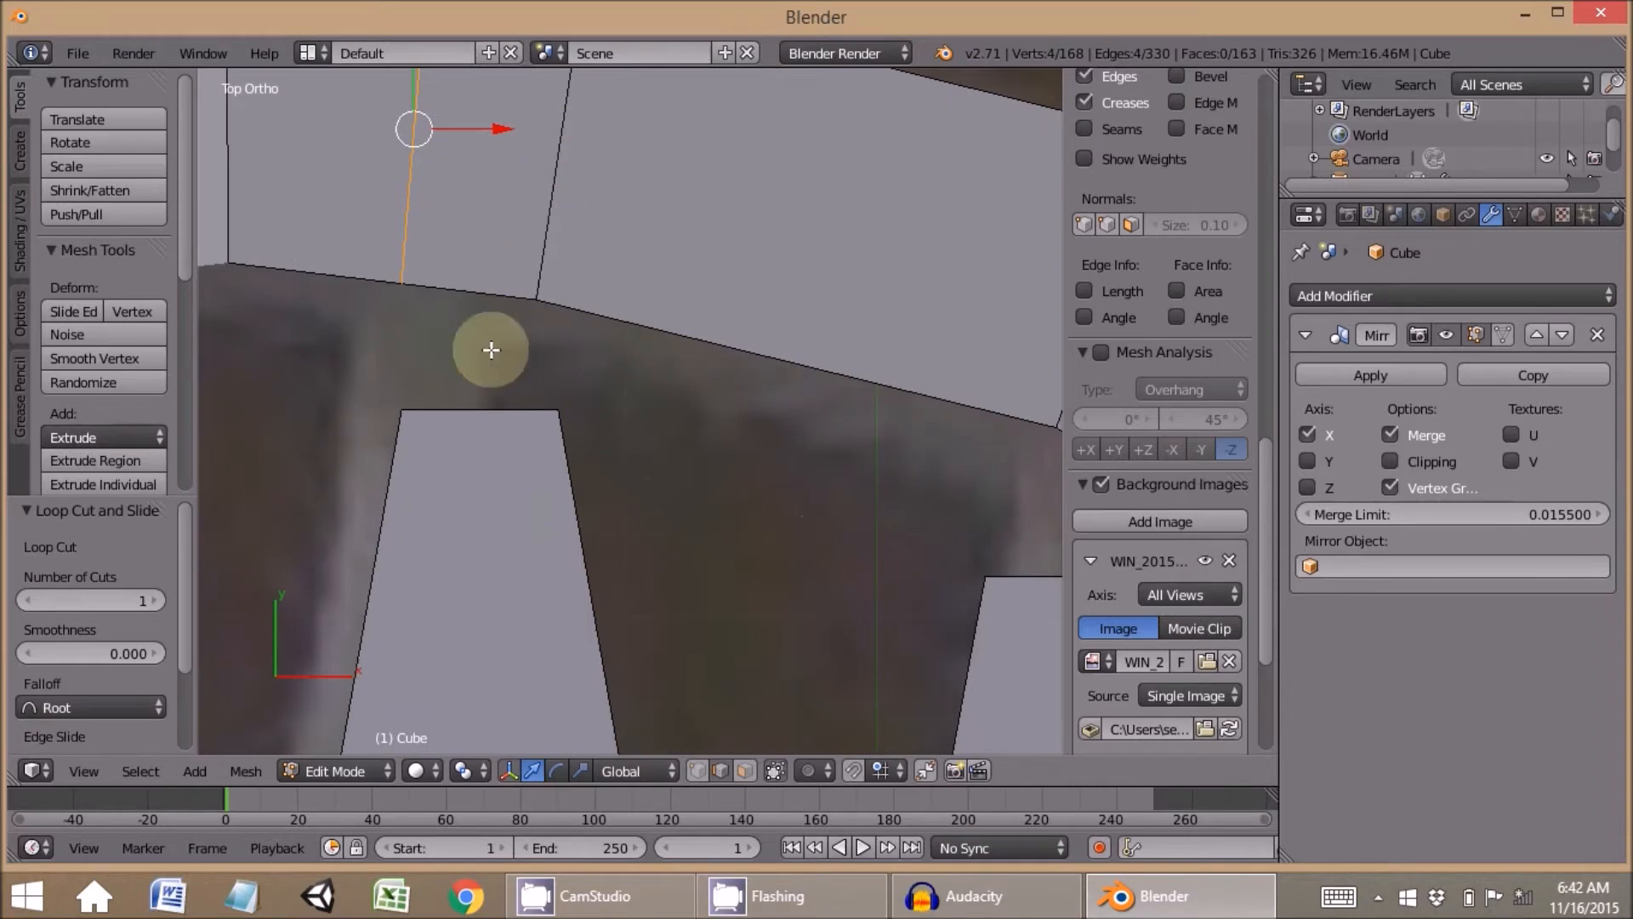
pyautogui.keyDown('shift'); pyautogui.moveTo(696, 627); pyautogui.dragTo(528, 477, button='middle'); pyautogui.keyUp('shift')
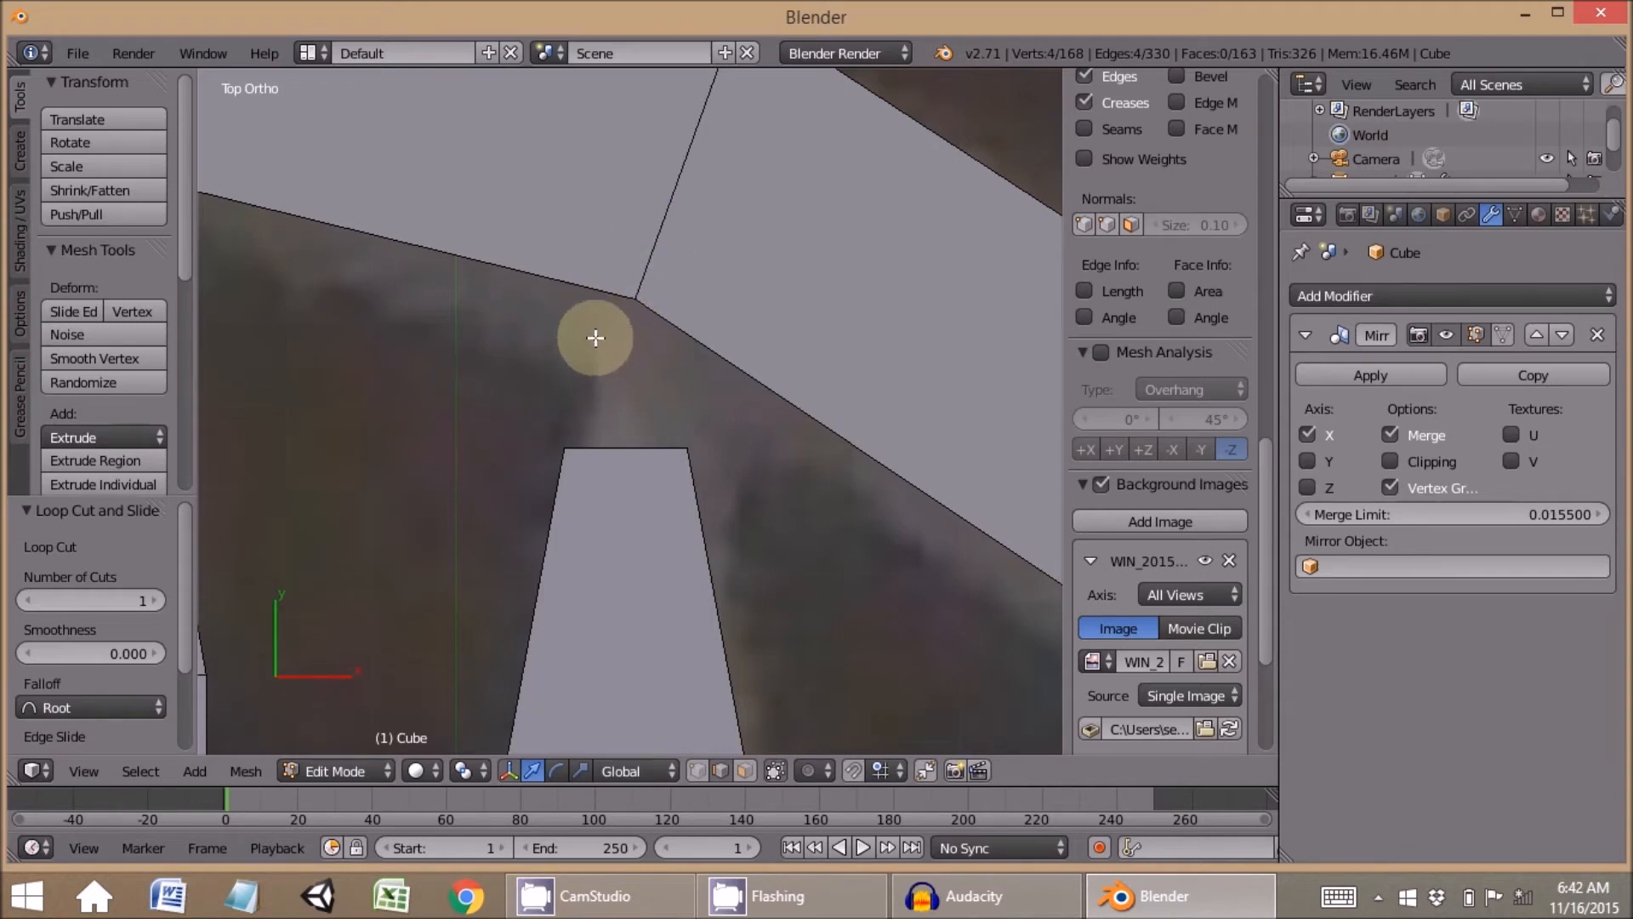
pyautogui.hotkey('ctrl', 'r')
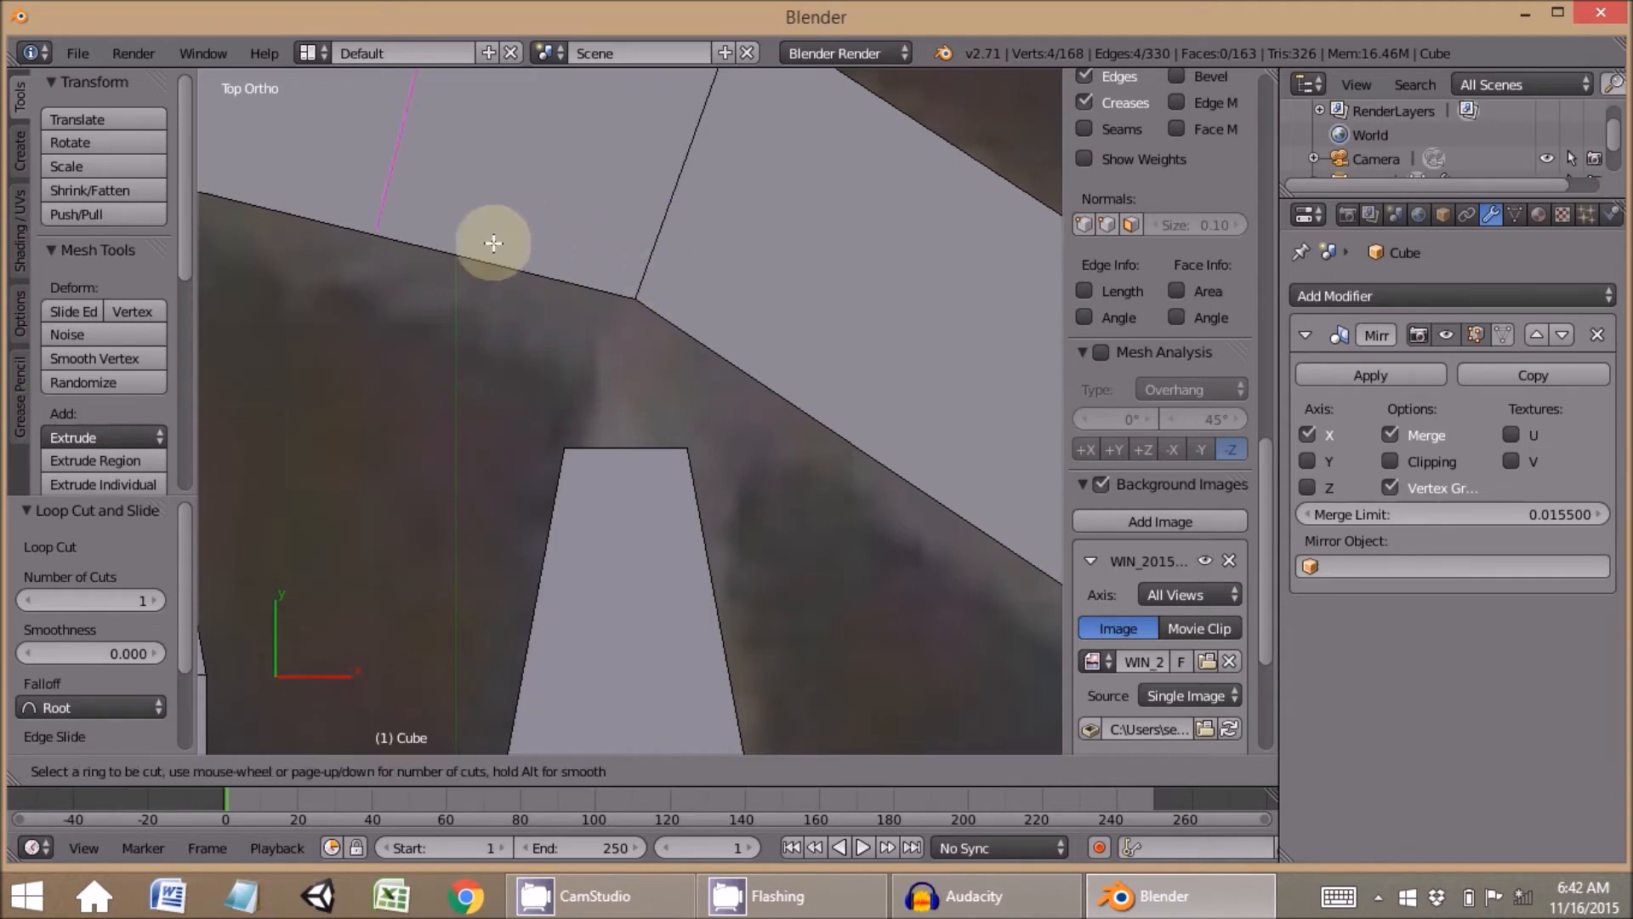
pyautogui.click(520, 286)
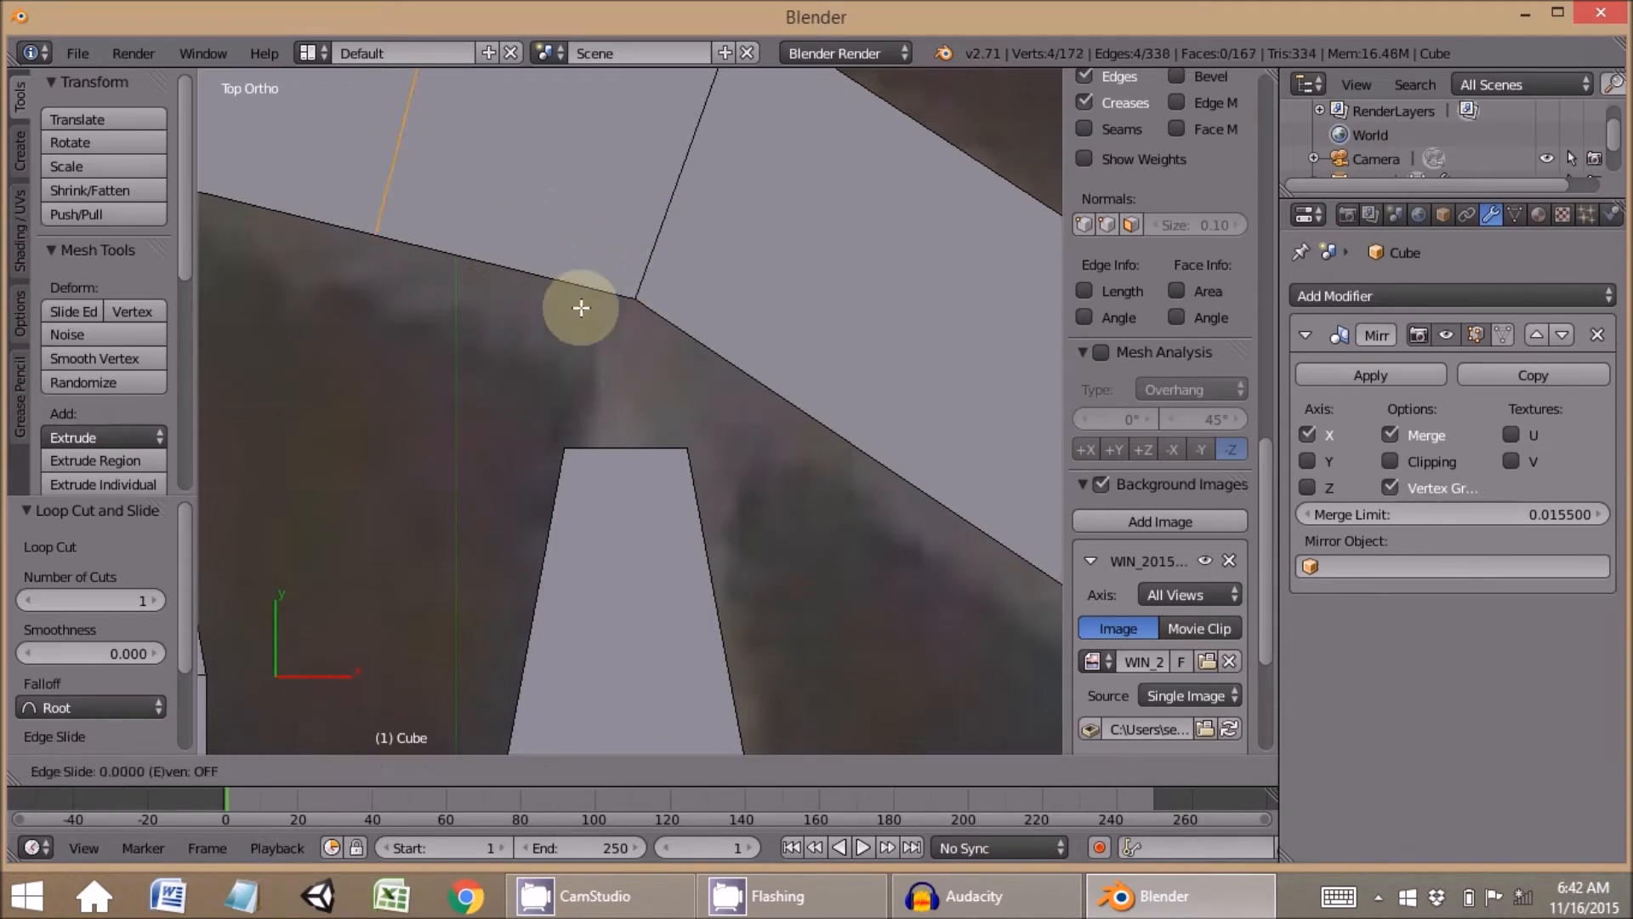
pyautogui.click(714, 327)
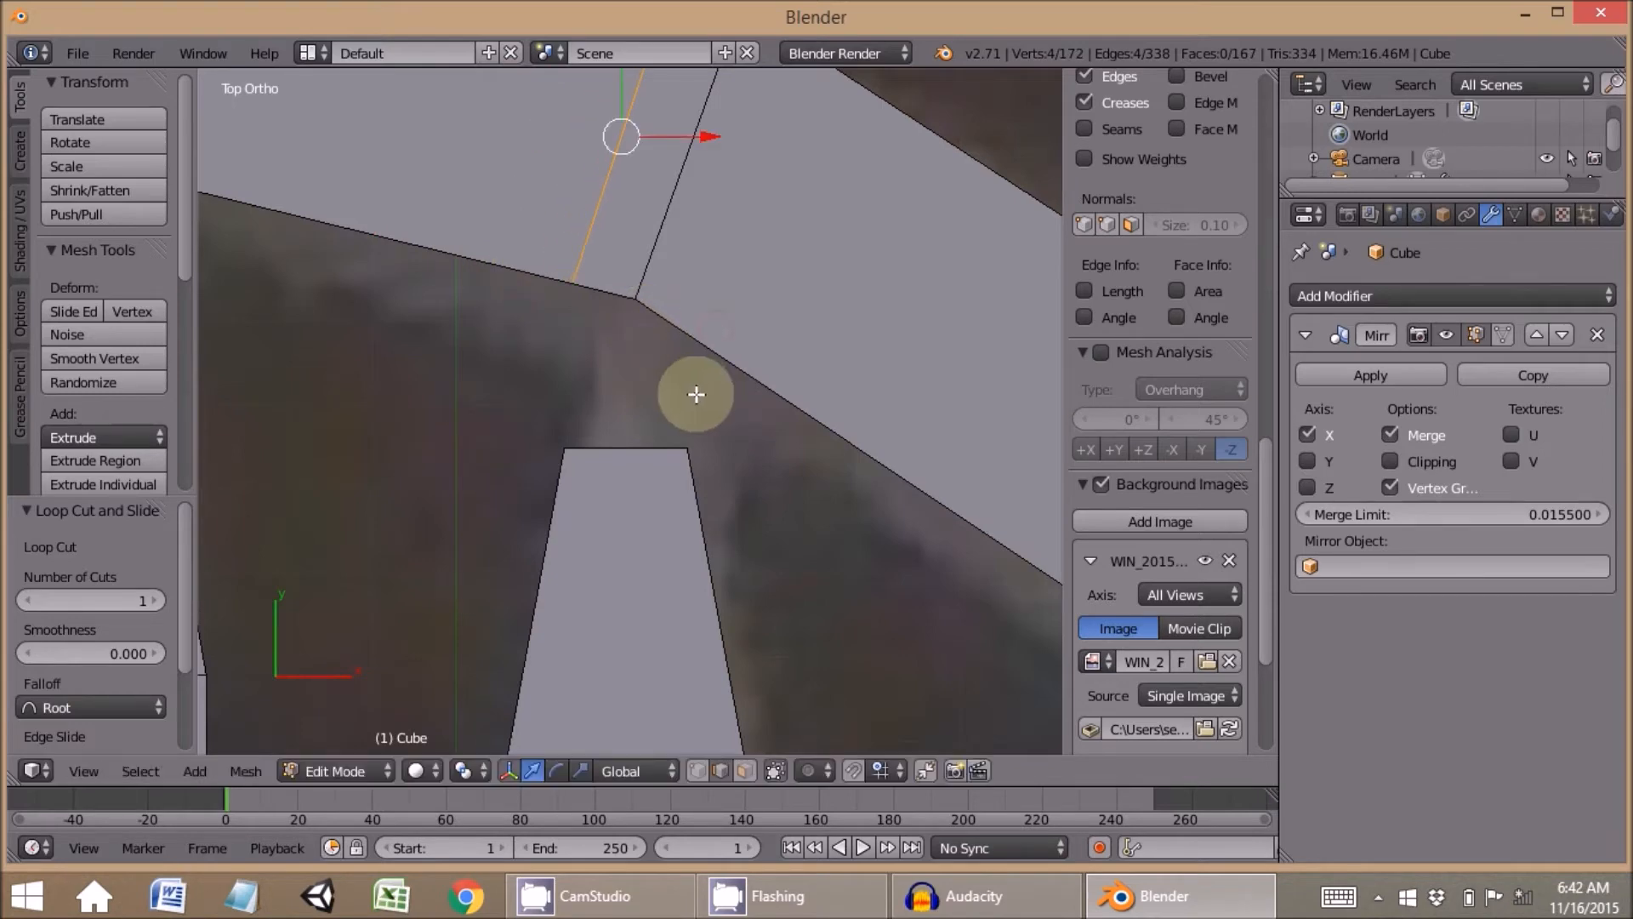
pyautogui.hotkey('ctrl', 'r')
pyautogui.click(753, 361)
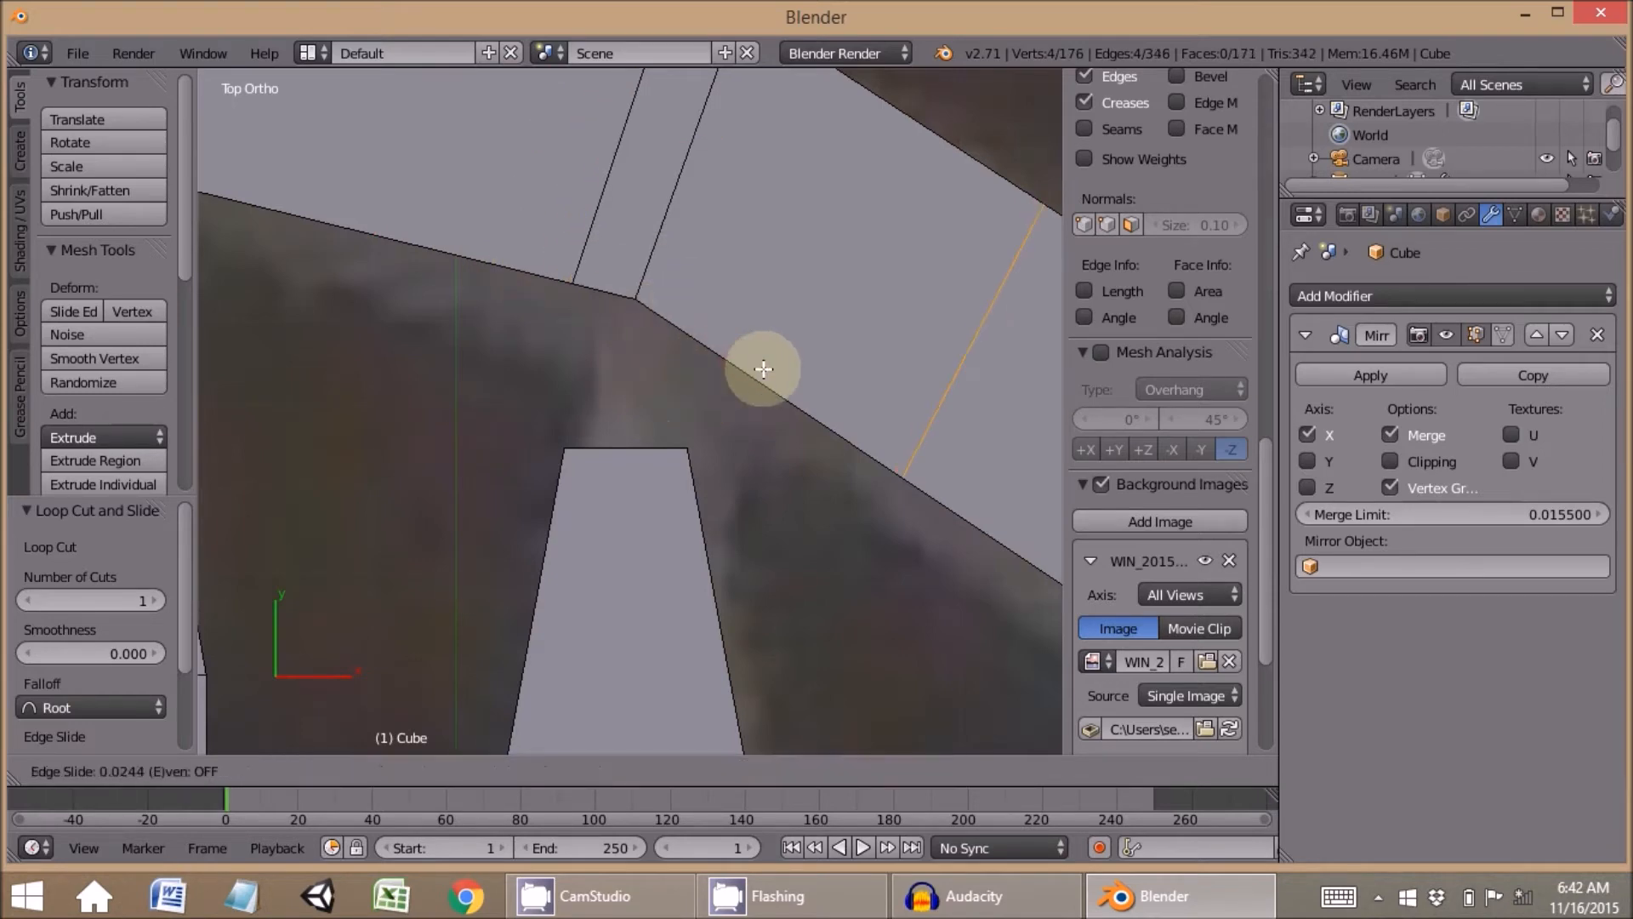
pyautogui.click(739, 353)
pyautogui.hotkey('ctrl', 'z')
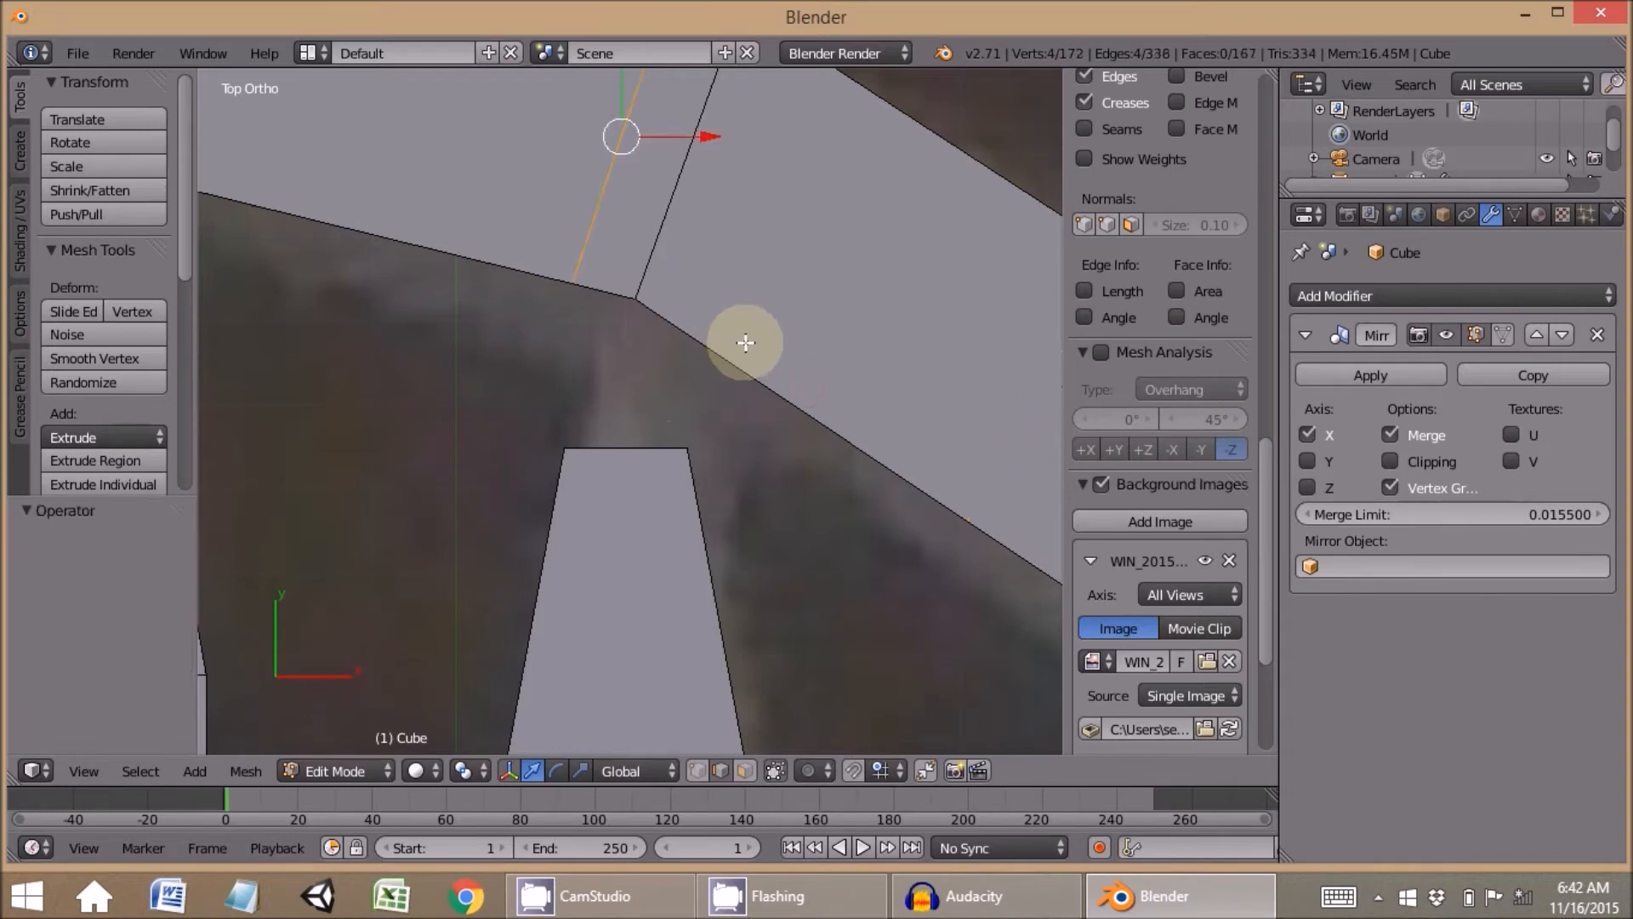
# Add a loop cut on the outer side of the arch corner above the middle spindle, slid close to that corner
pyautogui.hotkey('ctrl', 'r')
pyautogui.click(810, 373)
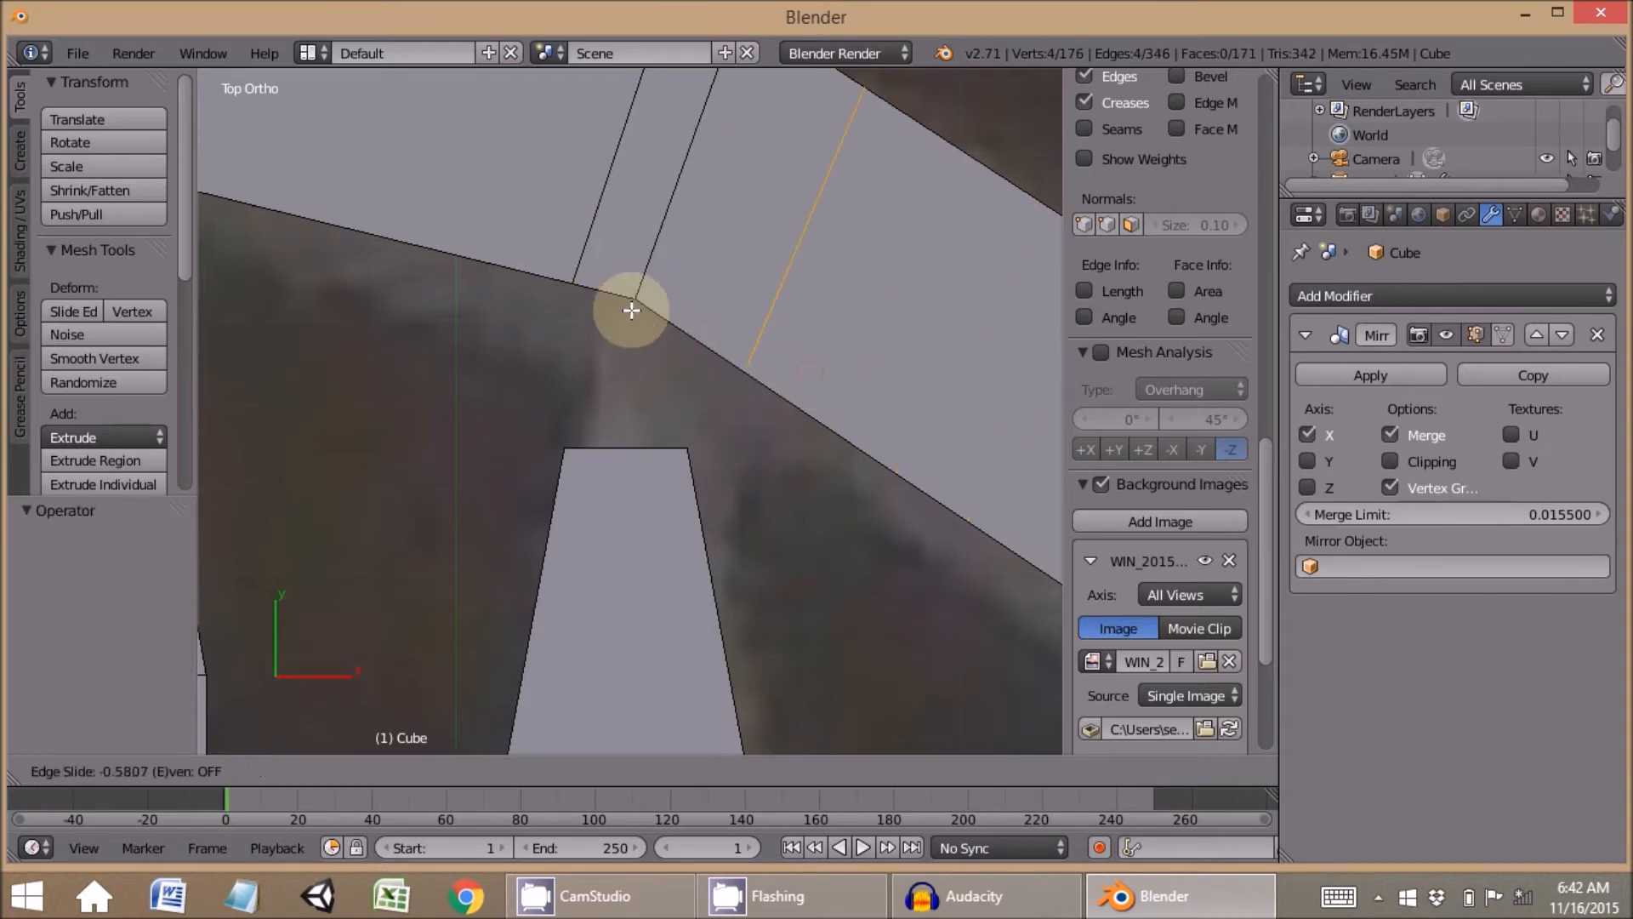
pyautogui.click(582, 260)
# Add two loop cuts across the arch segment above the outermost spindle, spaced to match the width of its tip
pyautogui.keyDown('shift'); pyautogui.moveTo(807, 588); pyautogui.dragTo(460, 378, button='middle'); pyautogui.keyUp('shift')
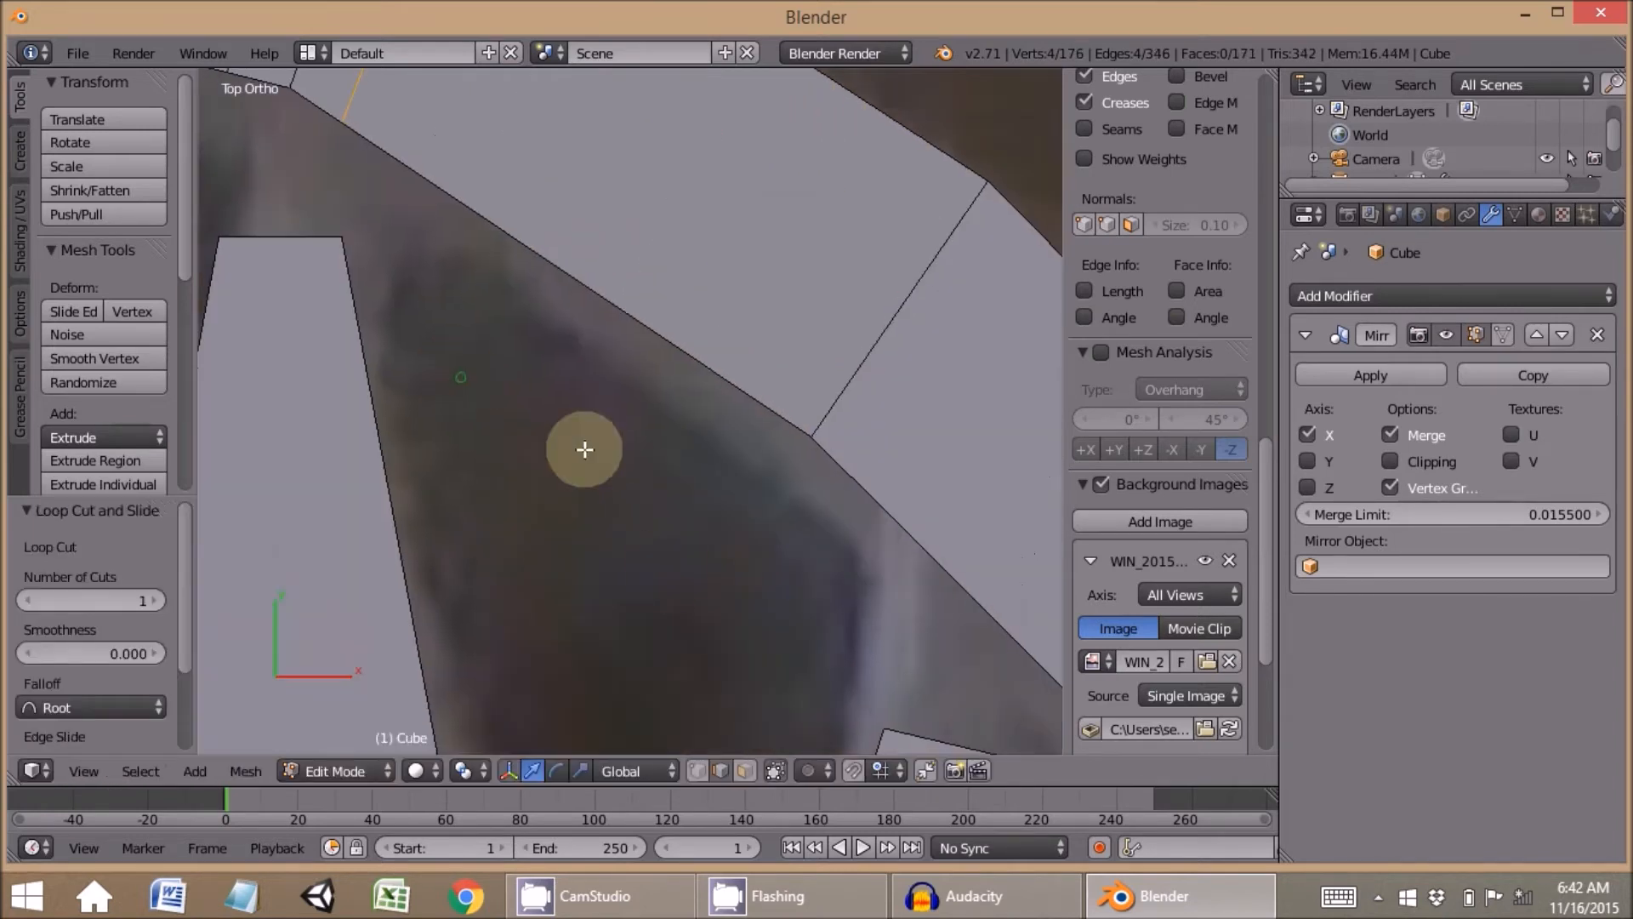
pyautogui.keyDown('shift'); pyautogui.moveTo(669, 565); pyautogui.dragTo(471, 277, button='middle'); pyautogui.keyUp('shift')
pyautogui.keyDown('shift'); pyautogui.moveTo(742, 308); pyautogui.dragTo(740, 273, button='middle'); pyautogui.keyUp('shift')
pyautogui.hotkey('ctrl', 'r')
pyautogui.click(740, 255)
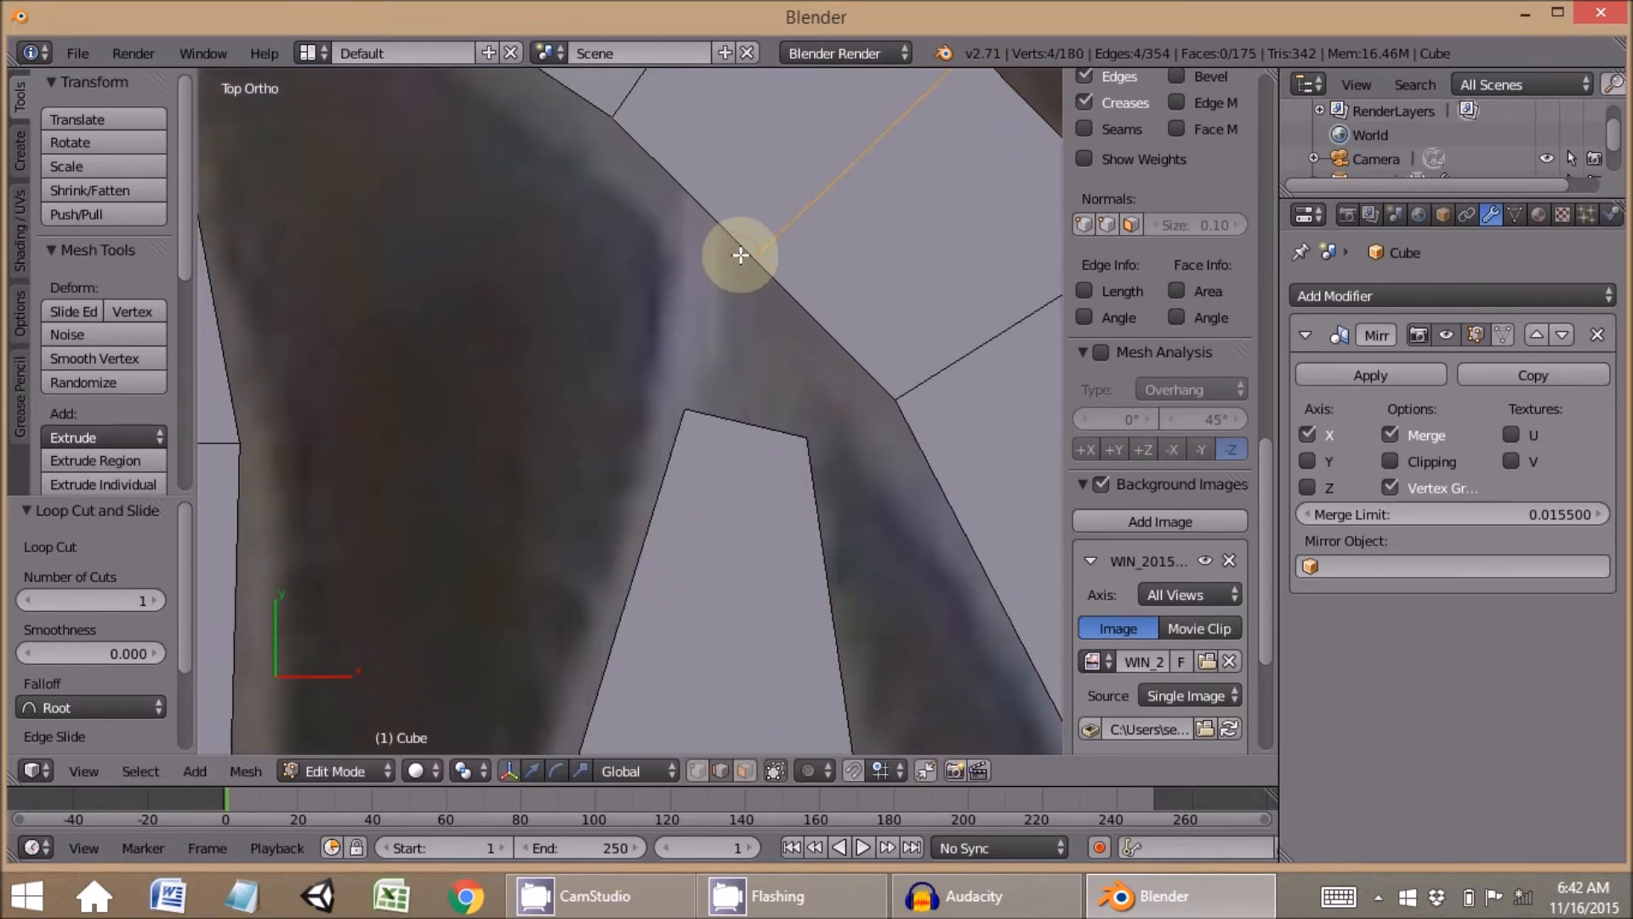
pyautogui.click(742, 246)
pyautogui.hotkey('ctrl', 'r')
pyautogui.click(842, 374)
pyautogui.click(858, 391)
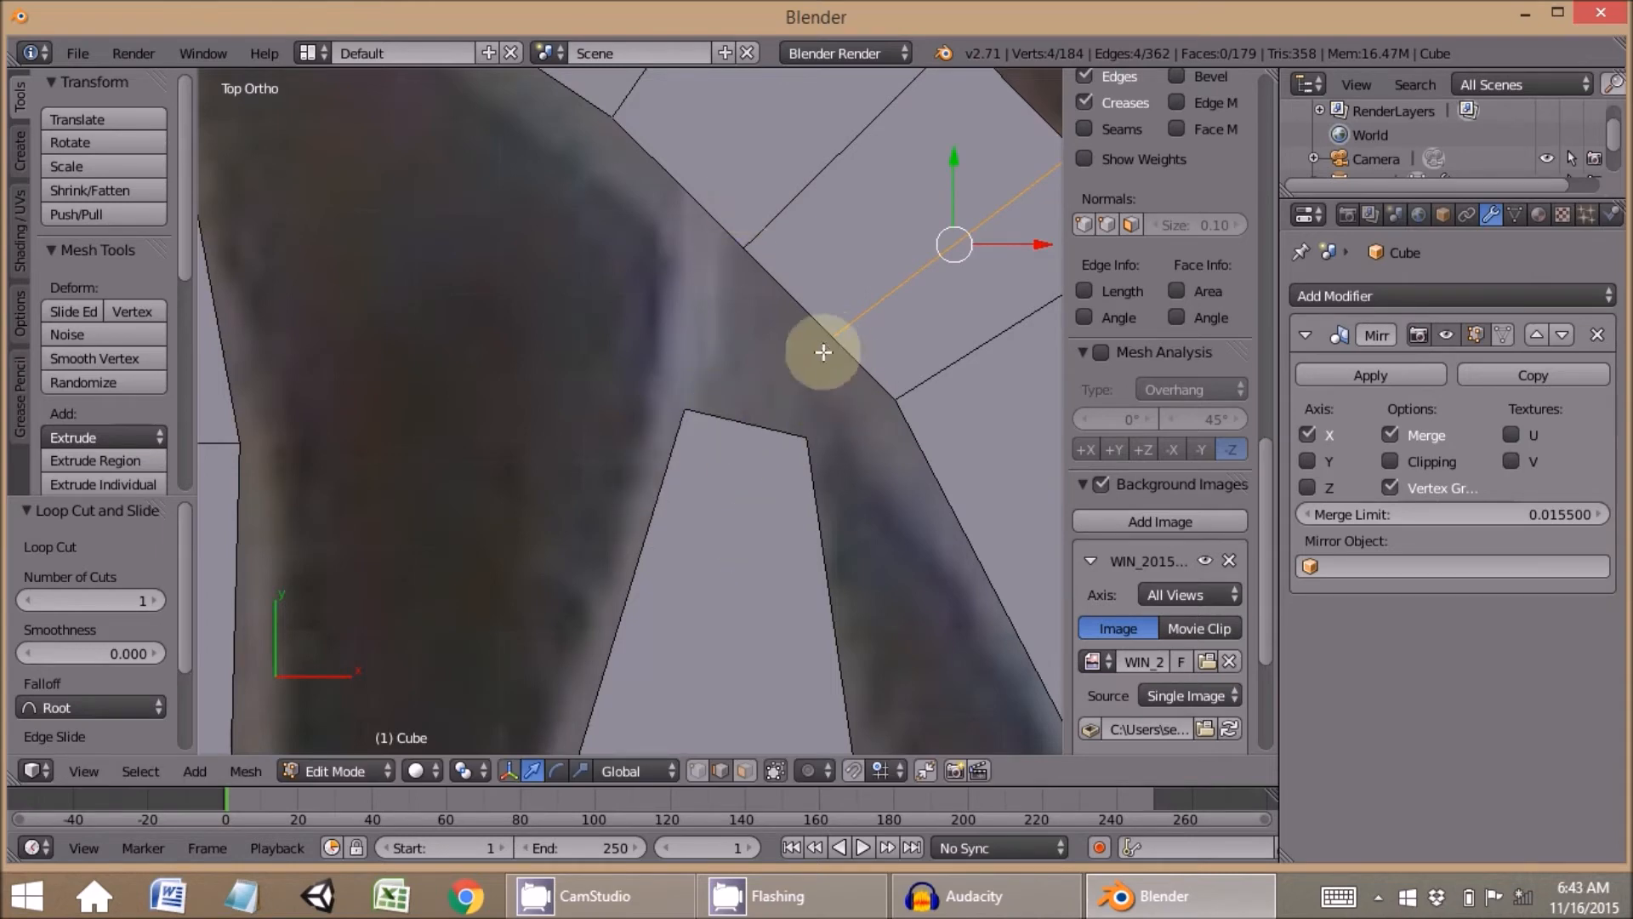
# Fill a face between one edge of the outermost spindle's open tip and the matching inner edge of the arch
pyautogui.moveTo(681, 565); pyautogui.dragTo(647, 520, button='middle')
pyautogui.press('KP_5')
pyautogui.scroll(7, 708, 391)
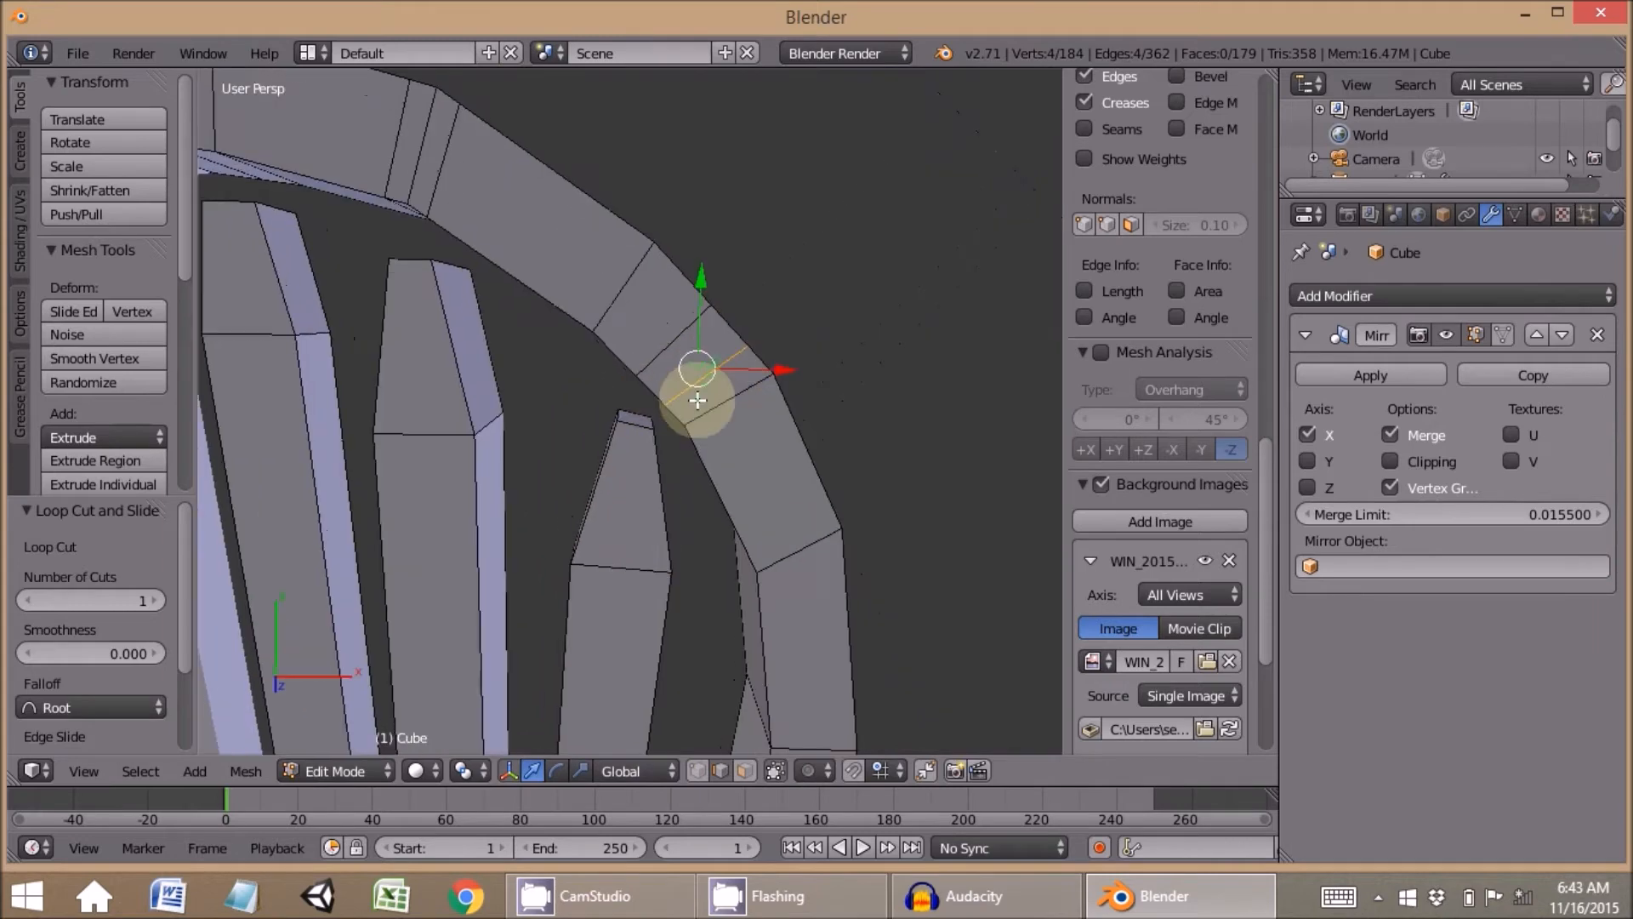
pyautogui.scroll(-3, 665, 383)
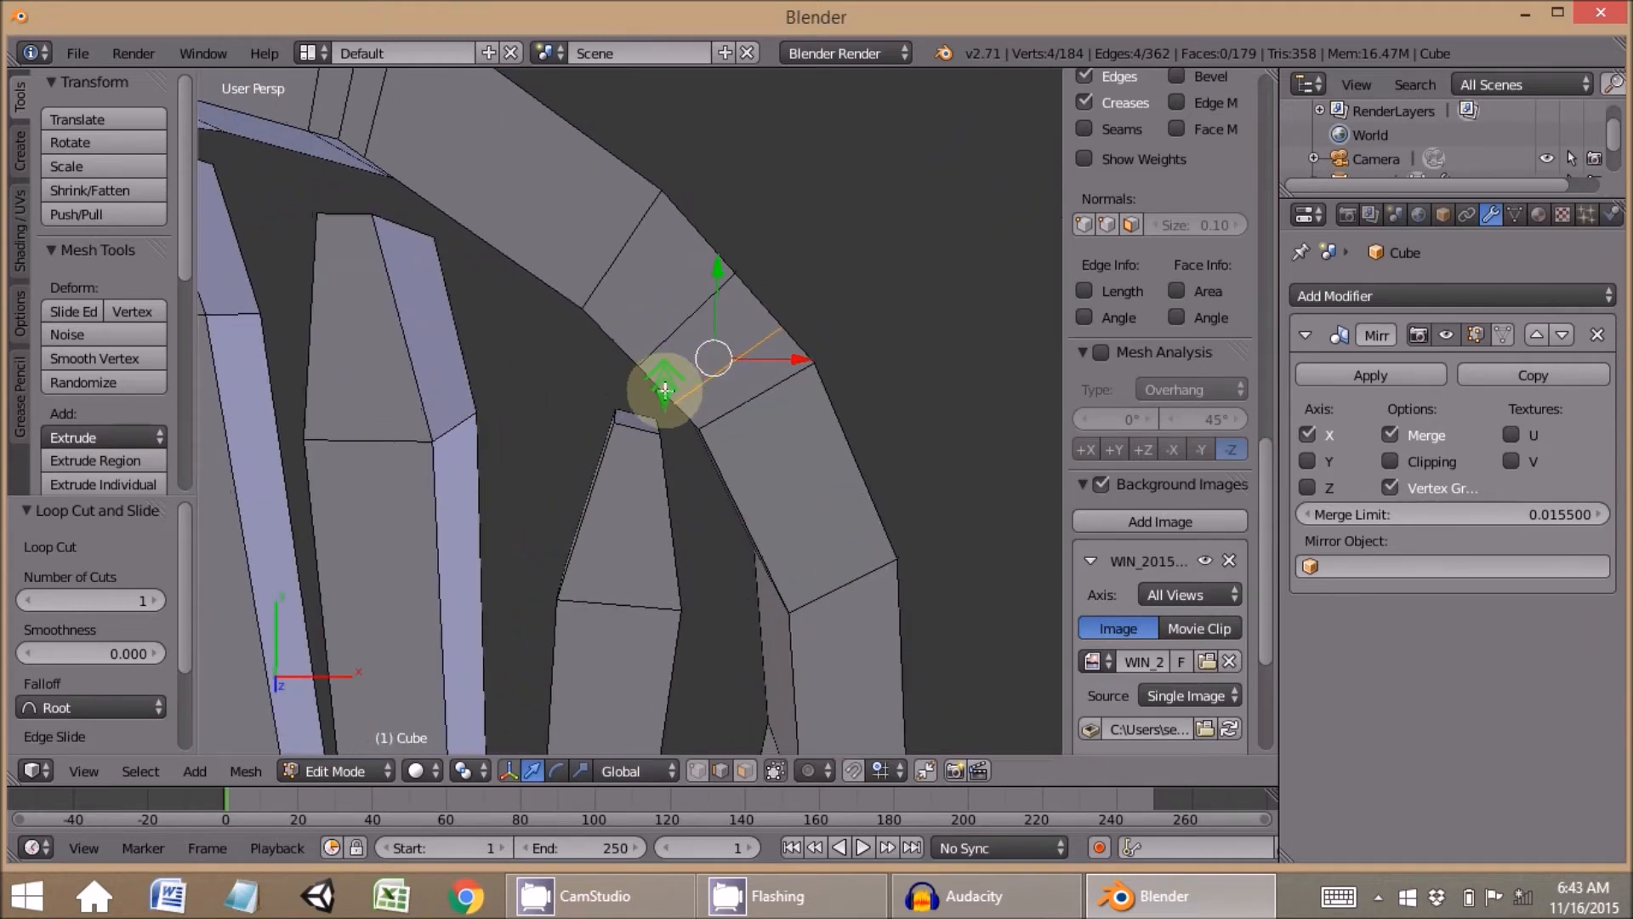
pyautogui.press('KP_5')
pyautogui.scroll(4, 665, 390)
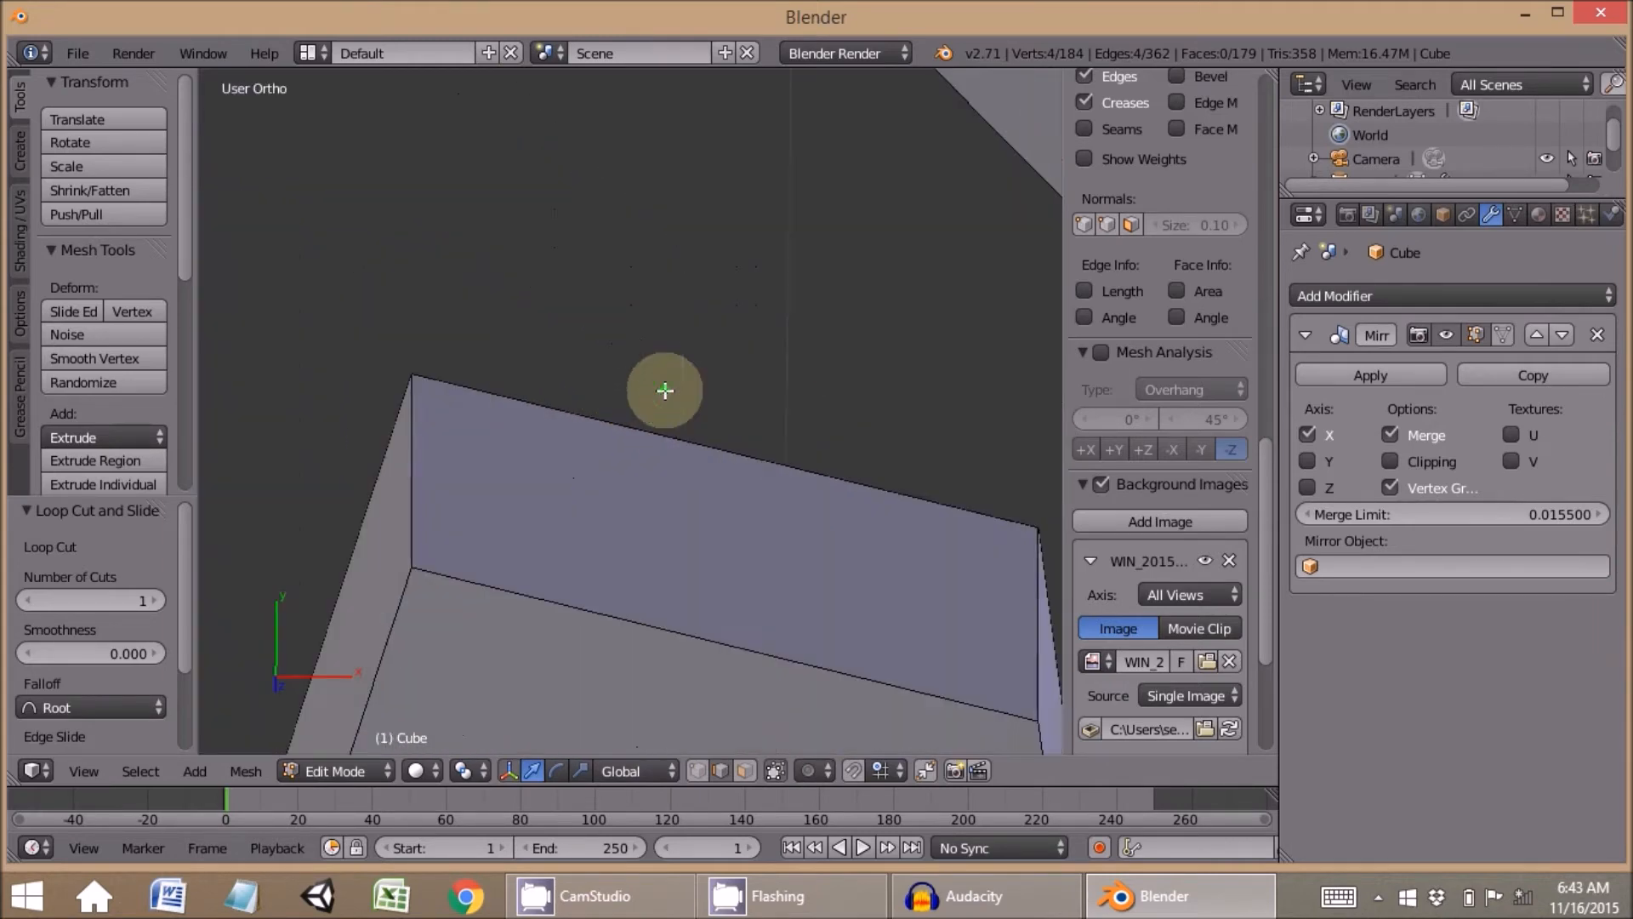
pyautogui.scroll(-1, 665, 391)
pyautogui.rightClick(638, 428)
pyautogui.moveTo(529, 524); pyautogui.dragTo(562, 492, button='middle')
pyautogui.scroll(-7, 561, 493)
pyautogui.moveTo(511, 600); pyautogui.dragTo(479, 635, button='middle')
pyautogui.moveTo(593, 437); pyautogui.dragTo(671, 238, button='middle')
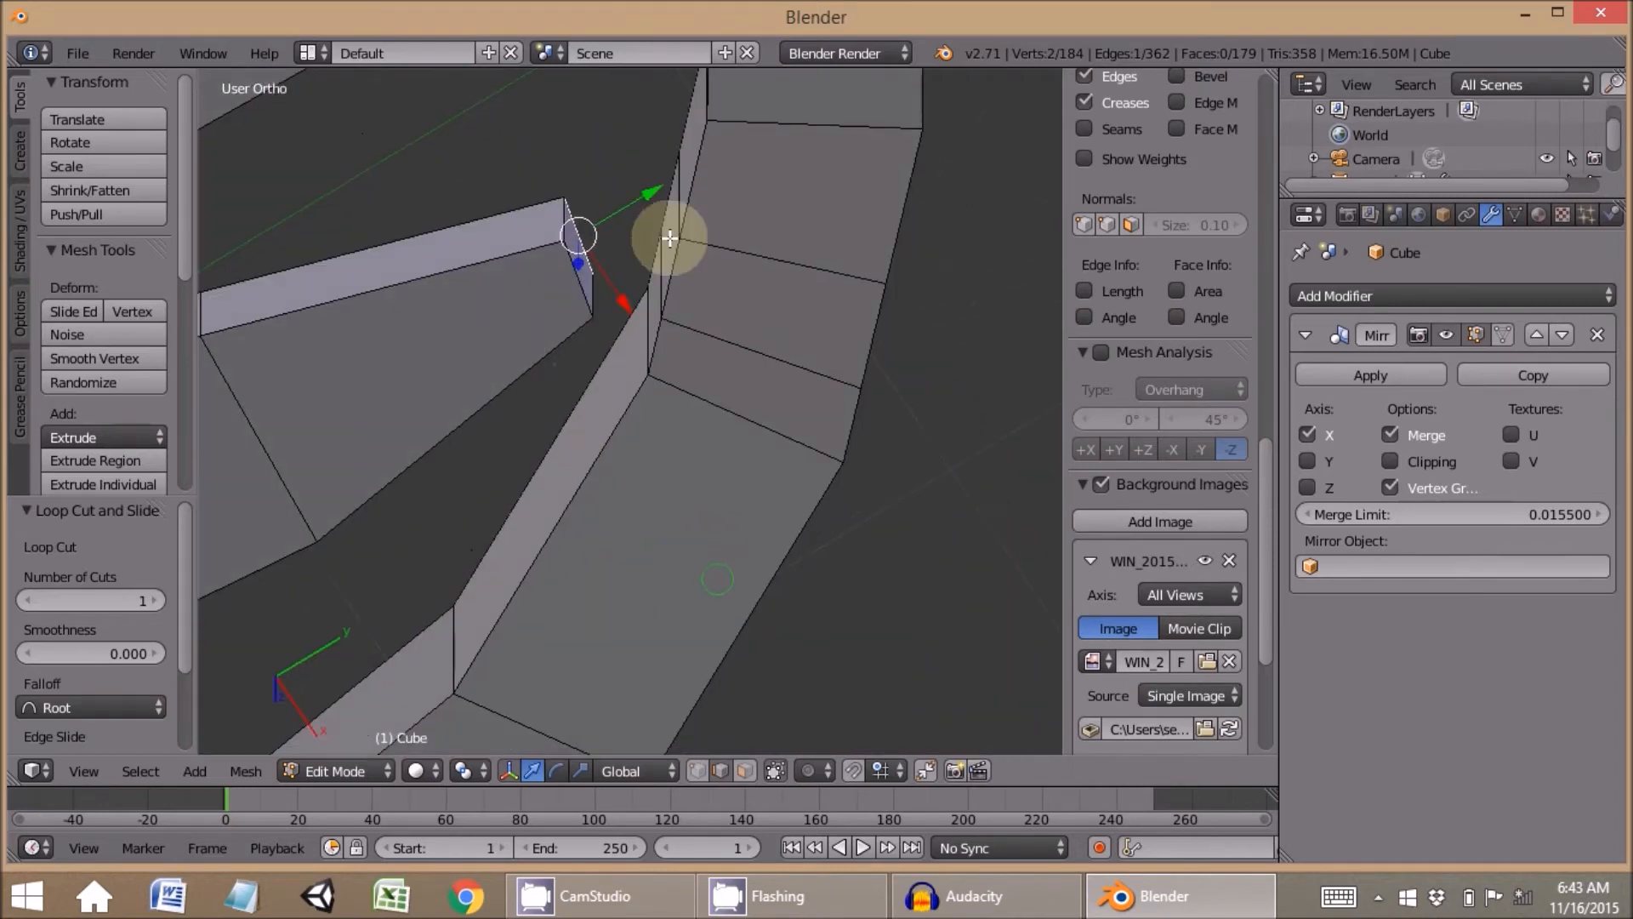
pyautogui.moveTo(662, 250); pyautogui.dragTo(636, 107, button='middle')
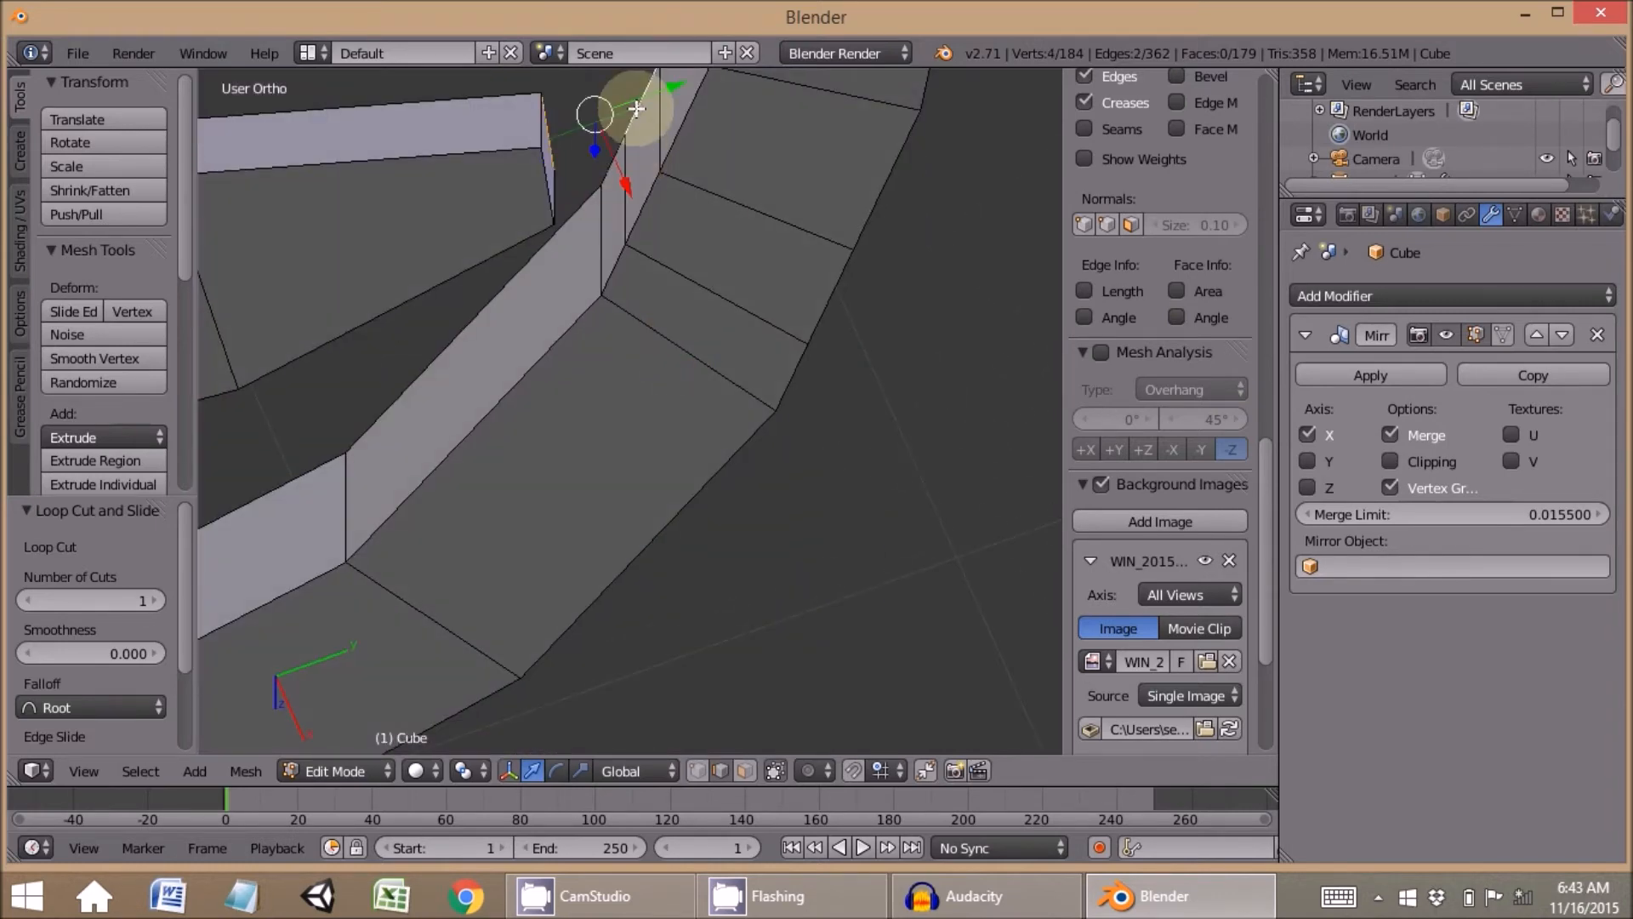
pyautogui.press('f')
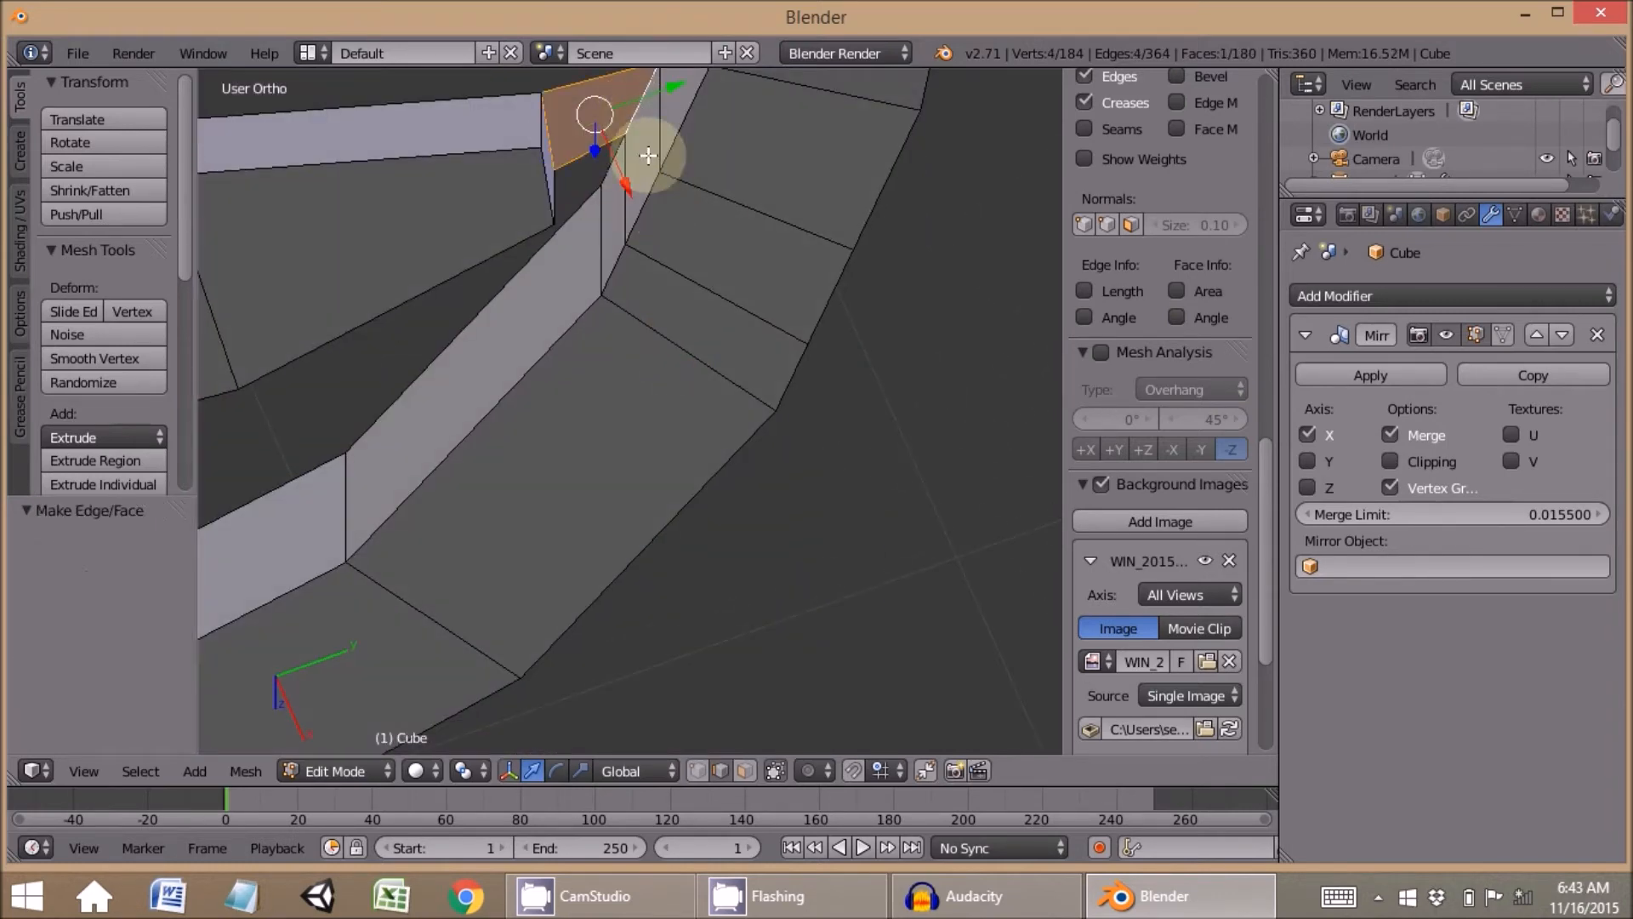
# Fill a second face joining the adjacent side of the outermost spindle's tip to the vertical arch edge facing it
pyautogui.rightClick(656, 116)
pyautogui.rightClick(626, 180)
pyautogui.keyDown('shift'); pyautogui.rightClick(557, 179); pyautogui.keyUp('shift')
pyautogui.press('f')
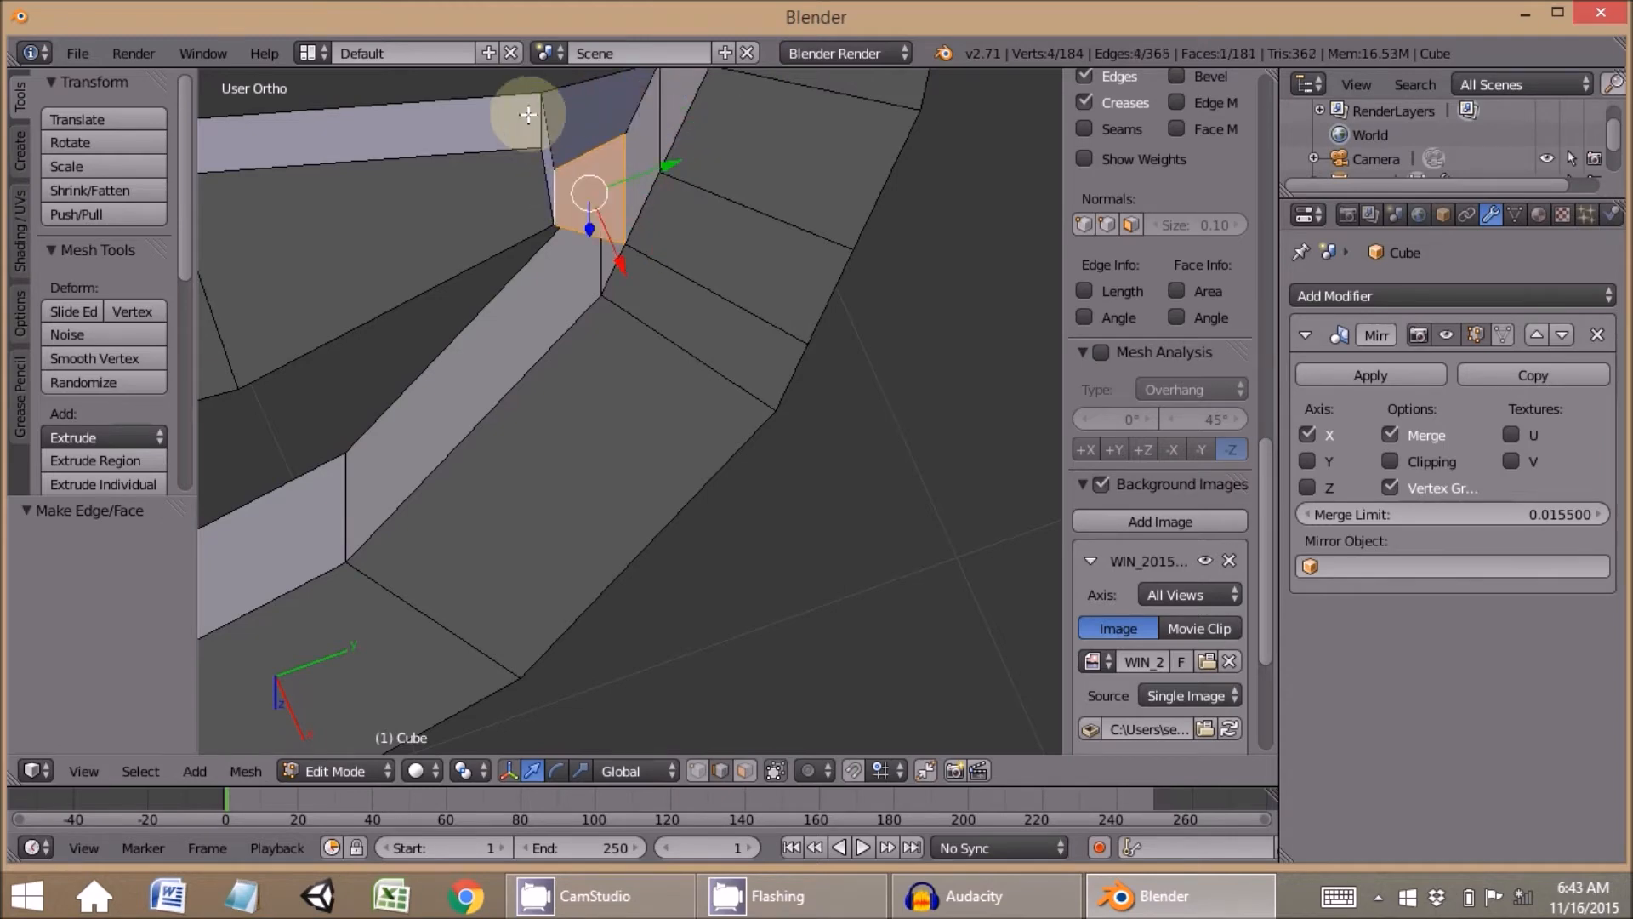
# Fill the two remaining side faces between the outermost spindle's tip and the arch to close the joint
pyautogui.rightClick(529, 119)
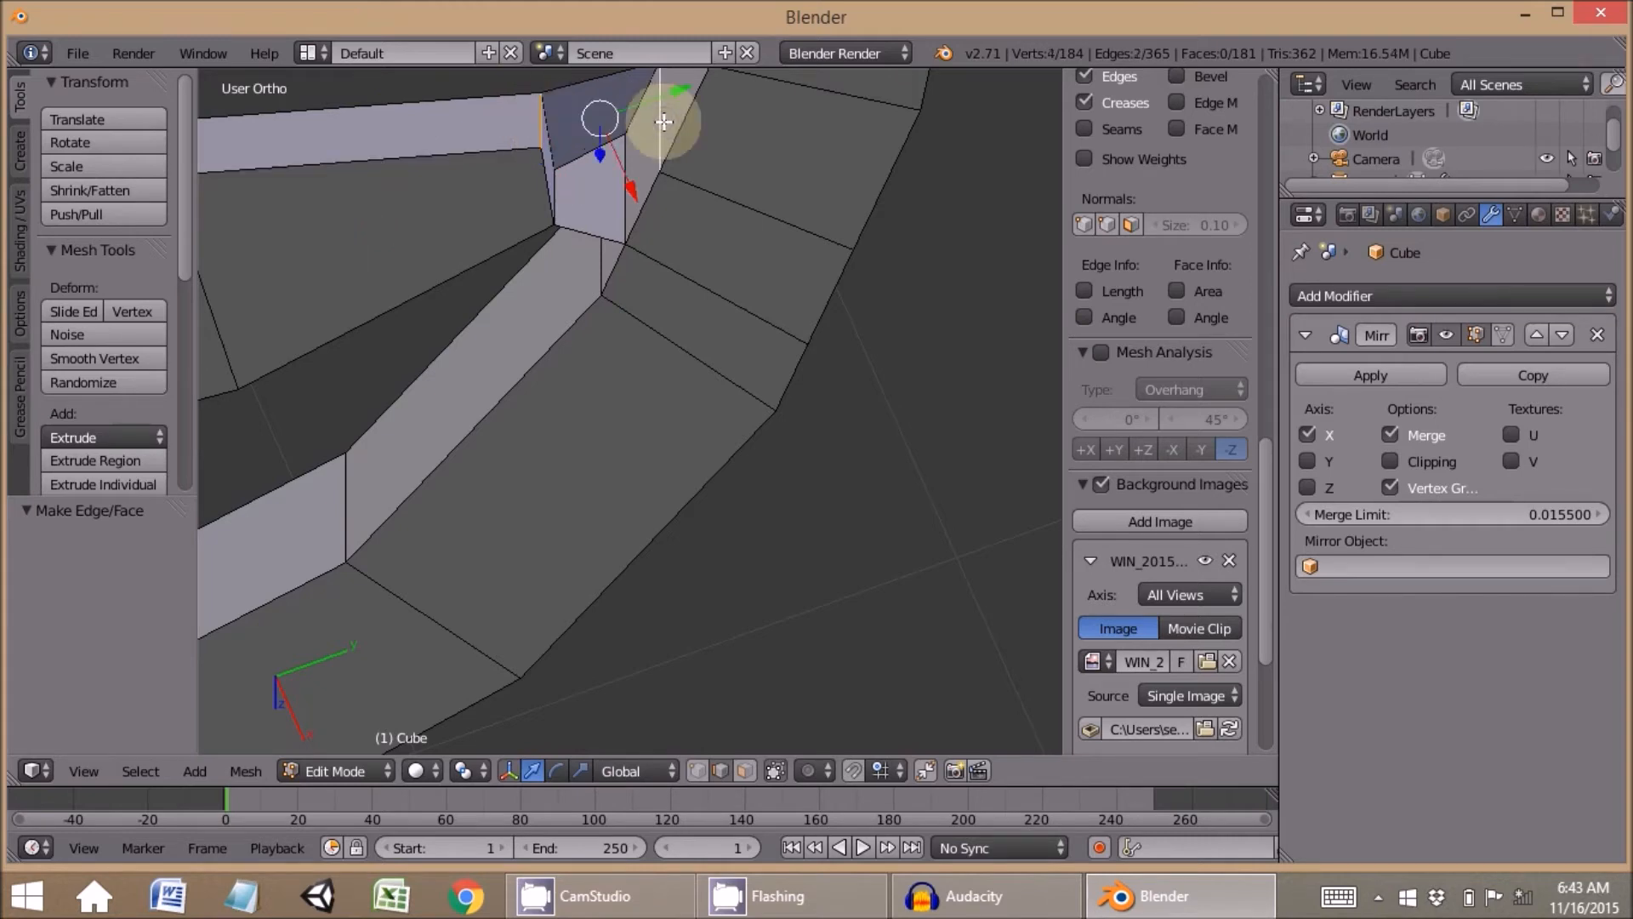
pyautogui.press('f')
pyautogui.rightClick(655, 182)
pyautogui.keyDown('shift'); pyautogui.rightClick(540, 194); pyautogui.keyUp('shift')
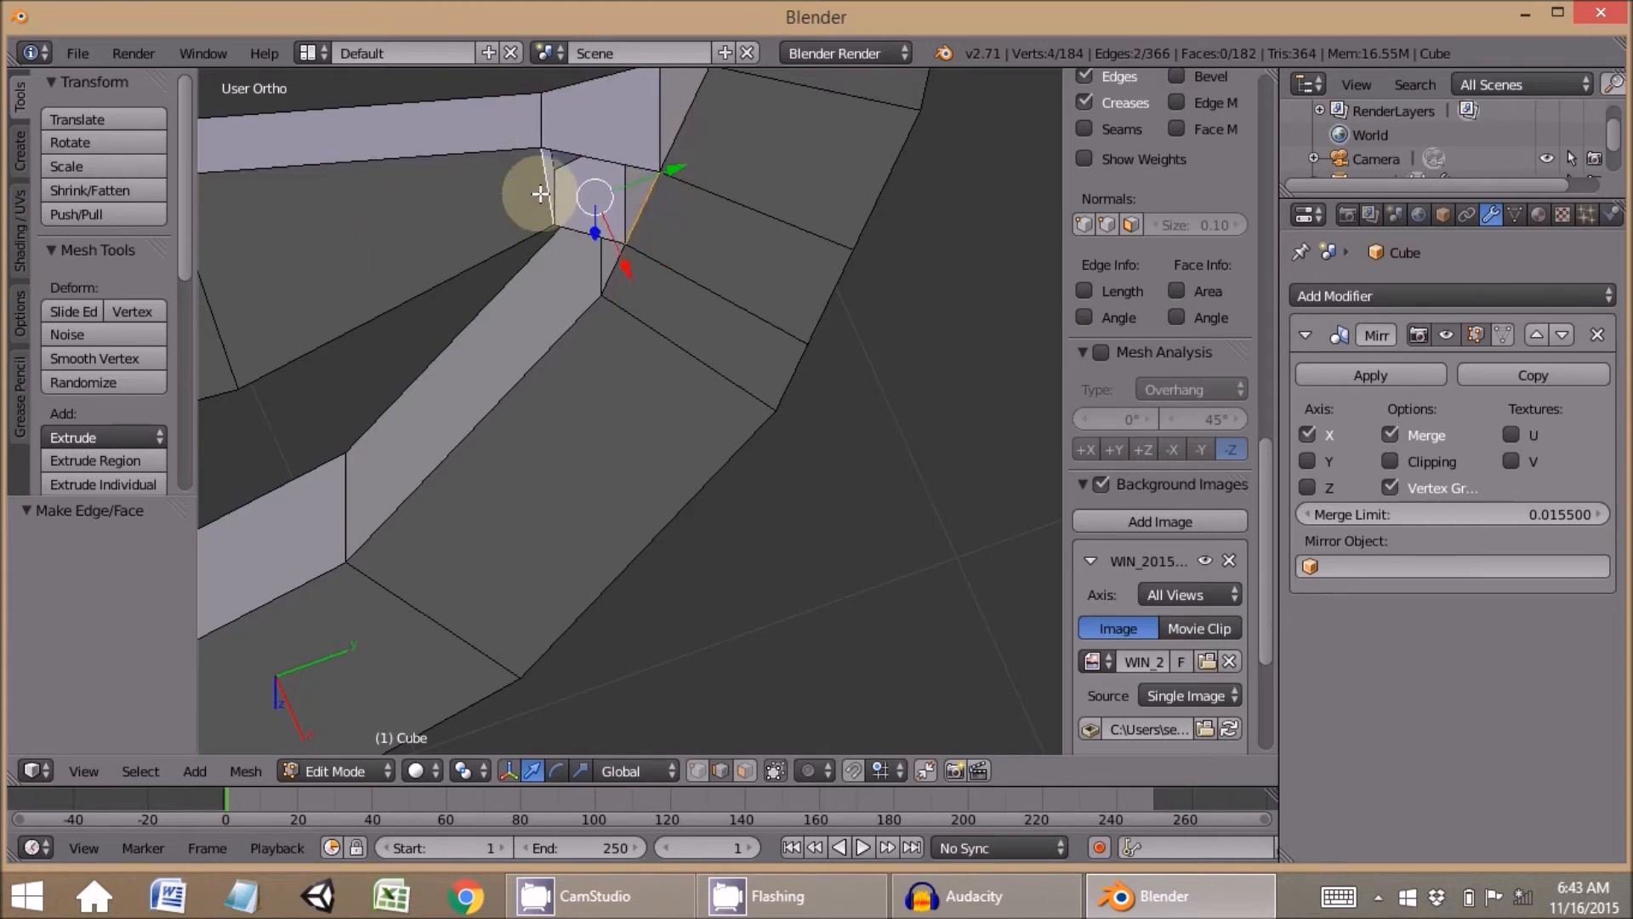
pyautogui.scroll(-4, 596, 246)
# Reposition the arch's inner cut edges above the middle spindle to suit its tip, moving the outer-side edge 0.056 along X
pyautogui.scroll(2, 630, 273)
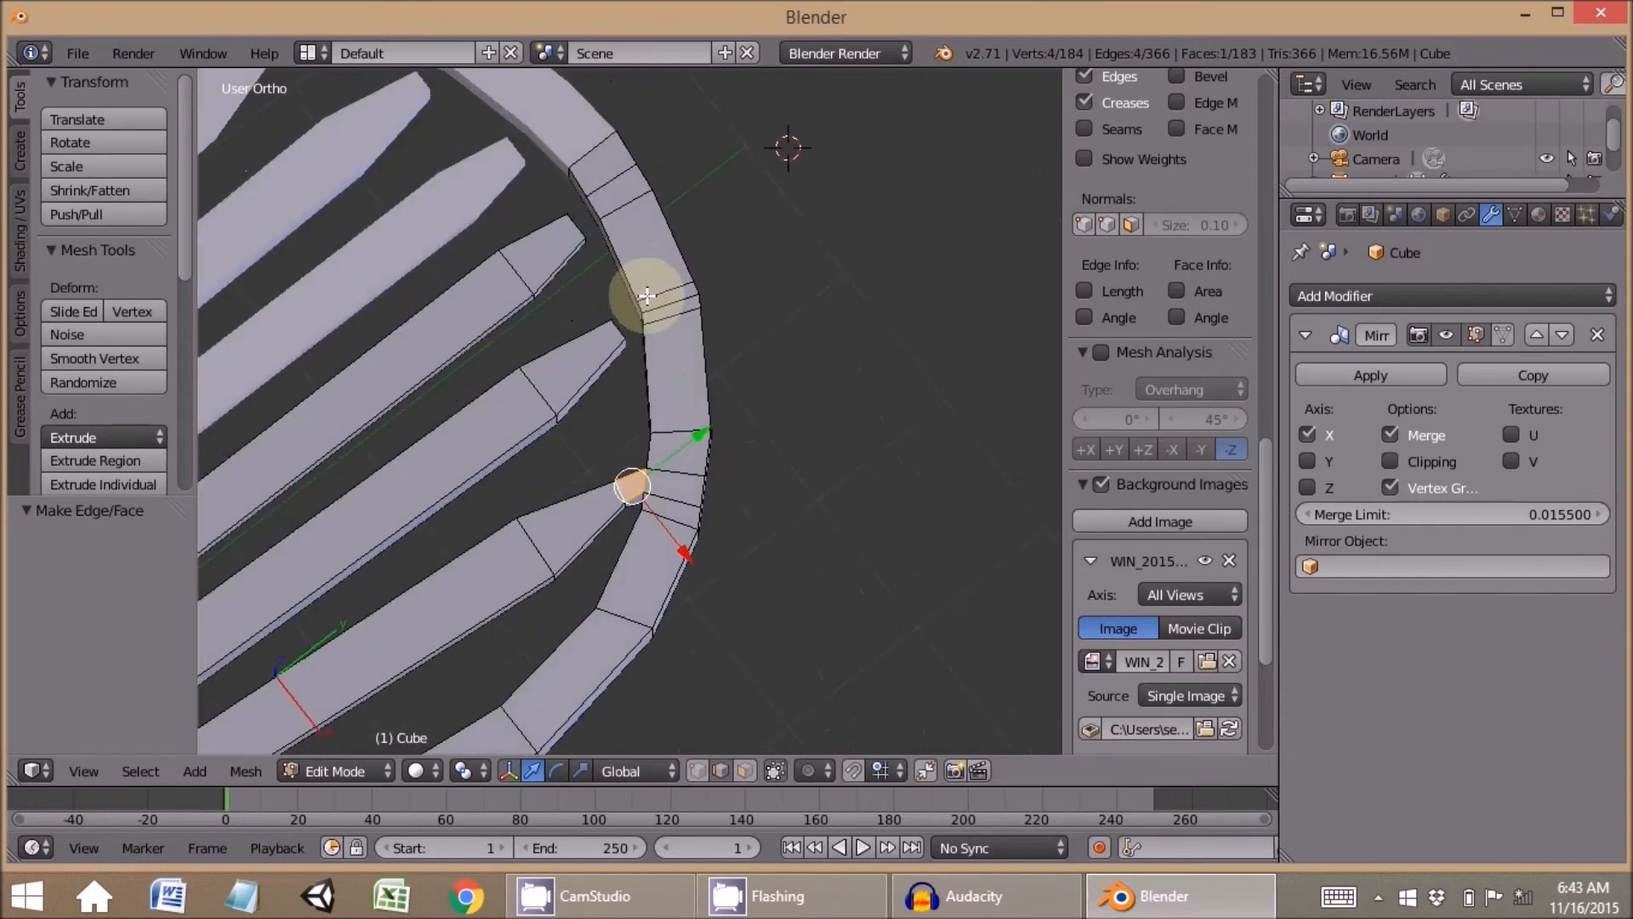
pyautogui.scroll(6, 645, 292)
pyautogui.moveTo(649, 344); pyautogui.dragTo(737, 290, button='middle')
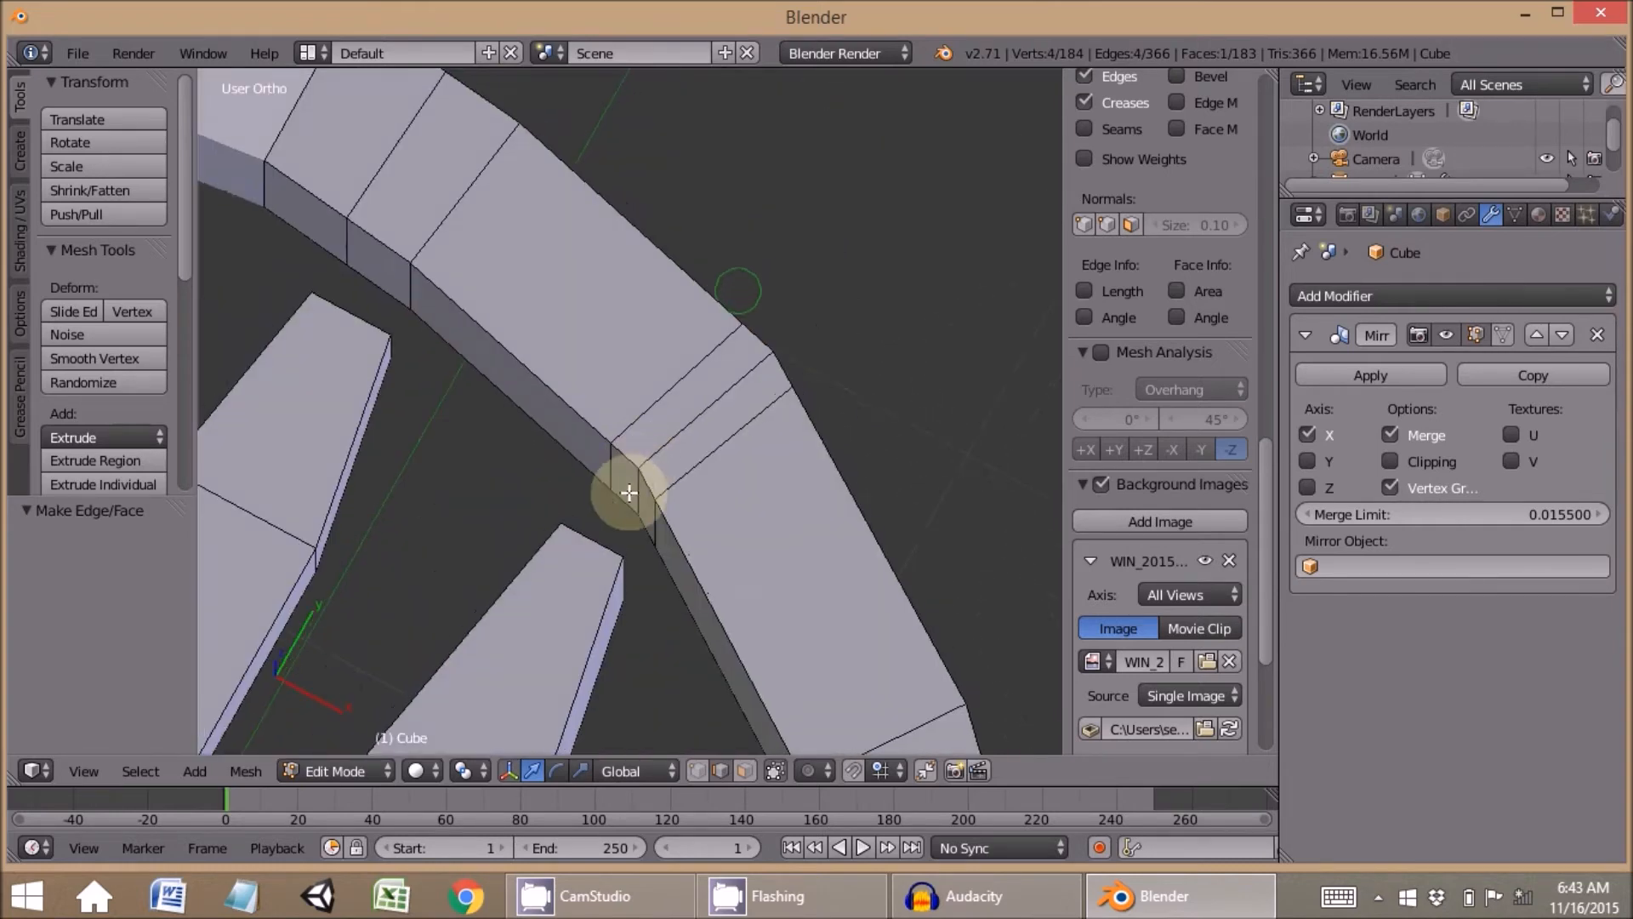
pyautogui.scroll(1, 634, 512)
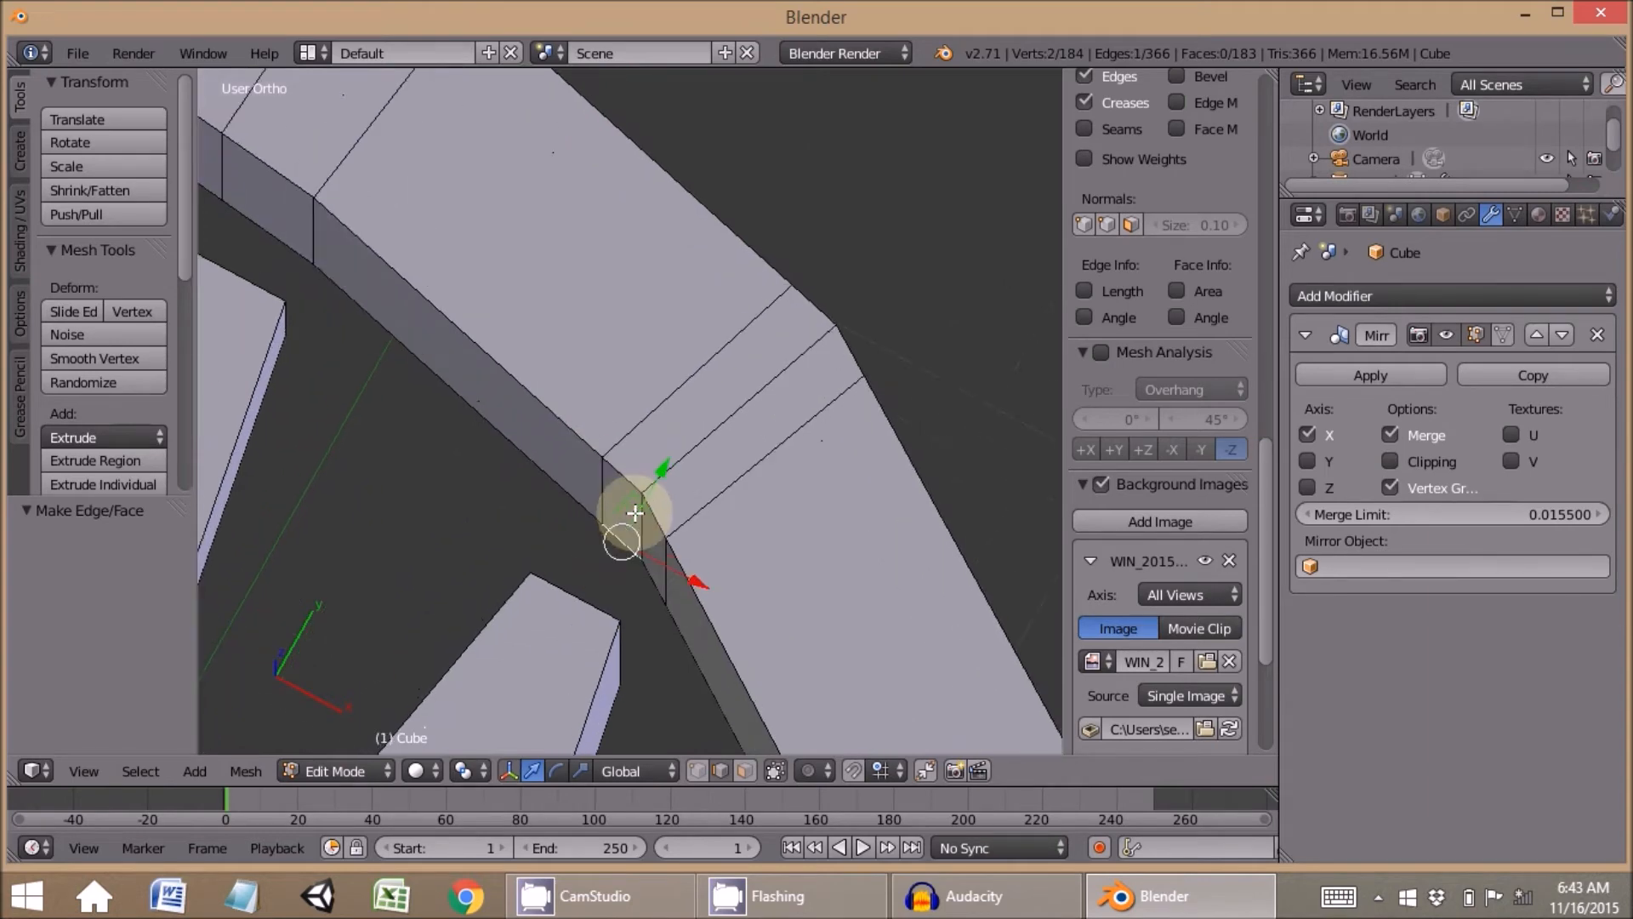
pyautogui.scroll(-2, 635, 513)
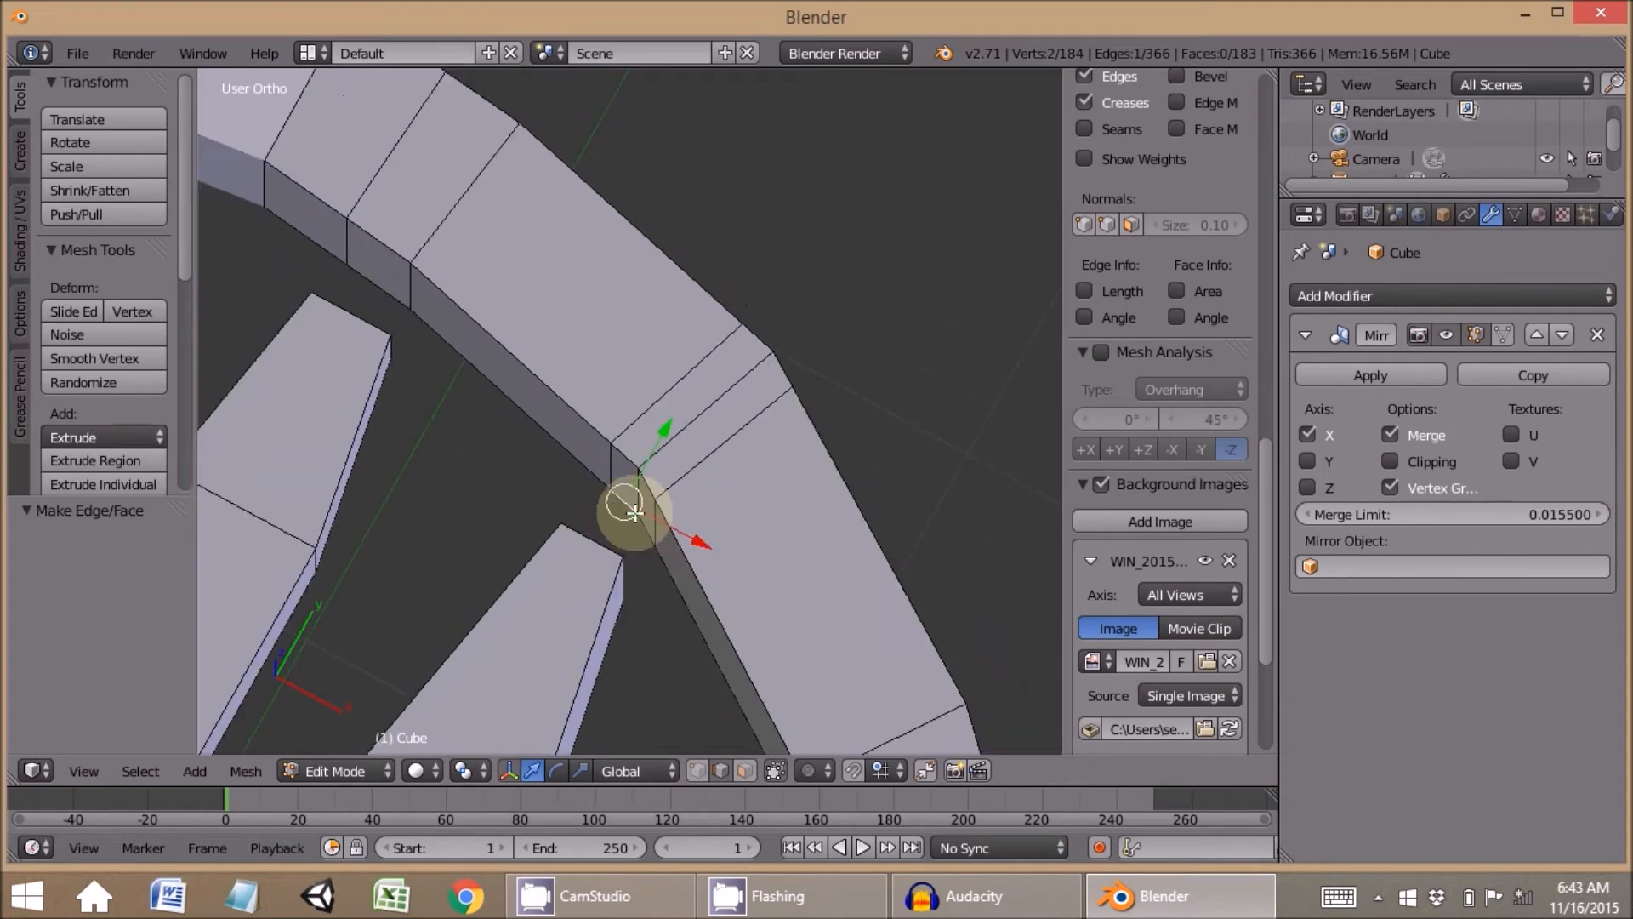
pyautogui.scroll(5, 639, 537)
pyautogui.keyDown('shift'); pyautogui.moveTo(624, 561); pyautogui.dragTo(660, 414, button='middle'); pyautogui.keyUp('shift')
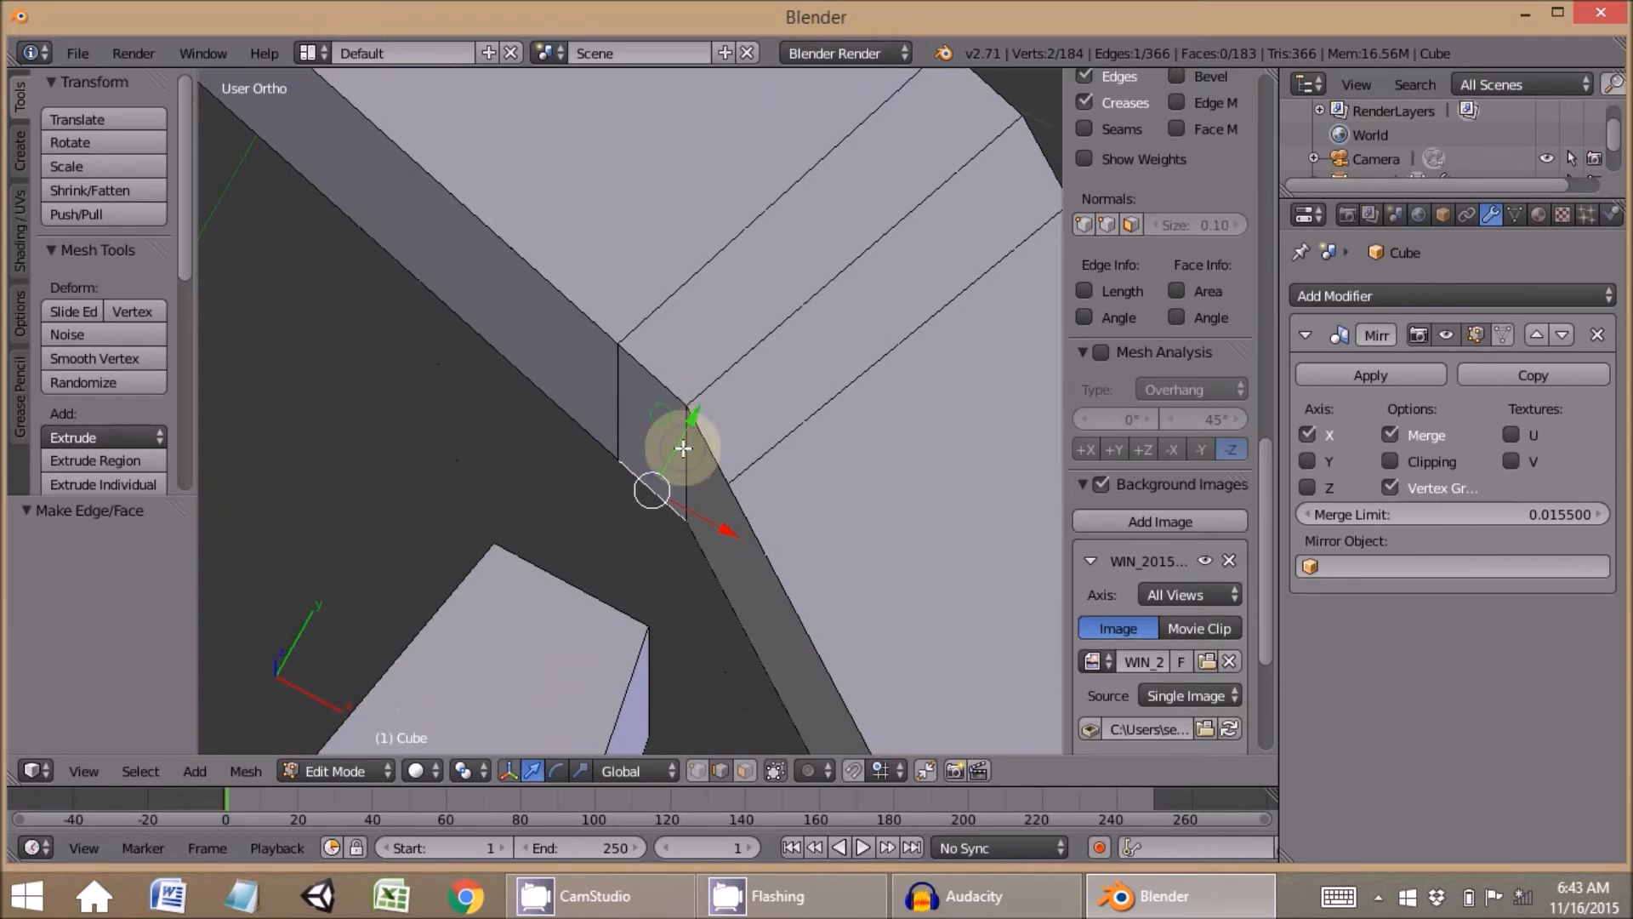
pyautogui.moveTo(736, 492)
pyautogui.mouseDown()
pyautogui.moveTo(763, 519)
pyautogui.moveTo(728, 523)
pyautogui.mouseUp()
pyautogui.moveTo(736, 528); pyautogui.dragTo(684, 548, button='middle')
pyautogui.moveTo(630, 543); pyautogui.dragTo(713, 562)
pyautogui.moveTo(636, 512)
pyautogui.mouseDown(button='middle')
pyautogui.moveTo(631, 533)
pyautogui.moveTo(648, 491)
pyautogui.moveTo(621, 513)
pyautogui.mouseUp(button='middle')
pyautogui.scroll(-3, 648, 491)
pyautogui.scroll(-1, 648, 491)
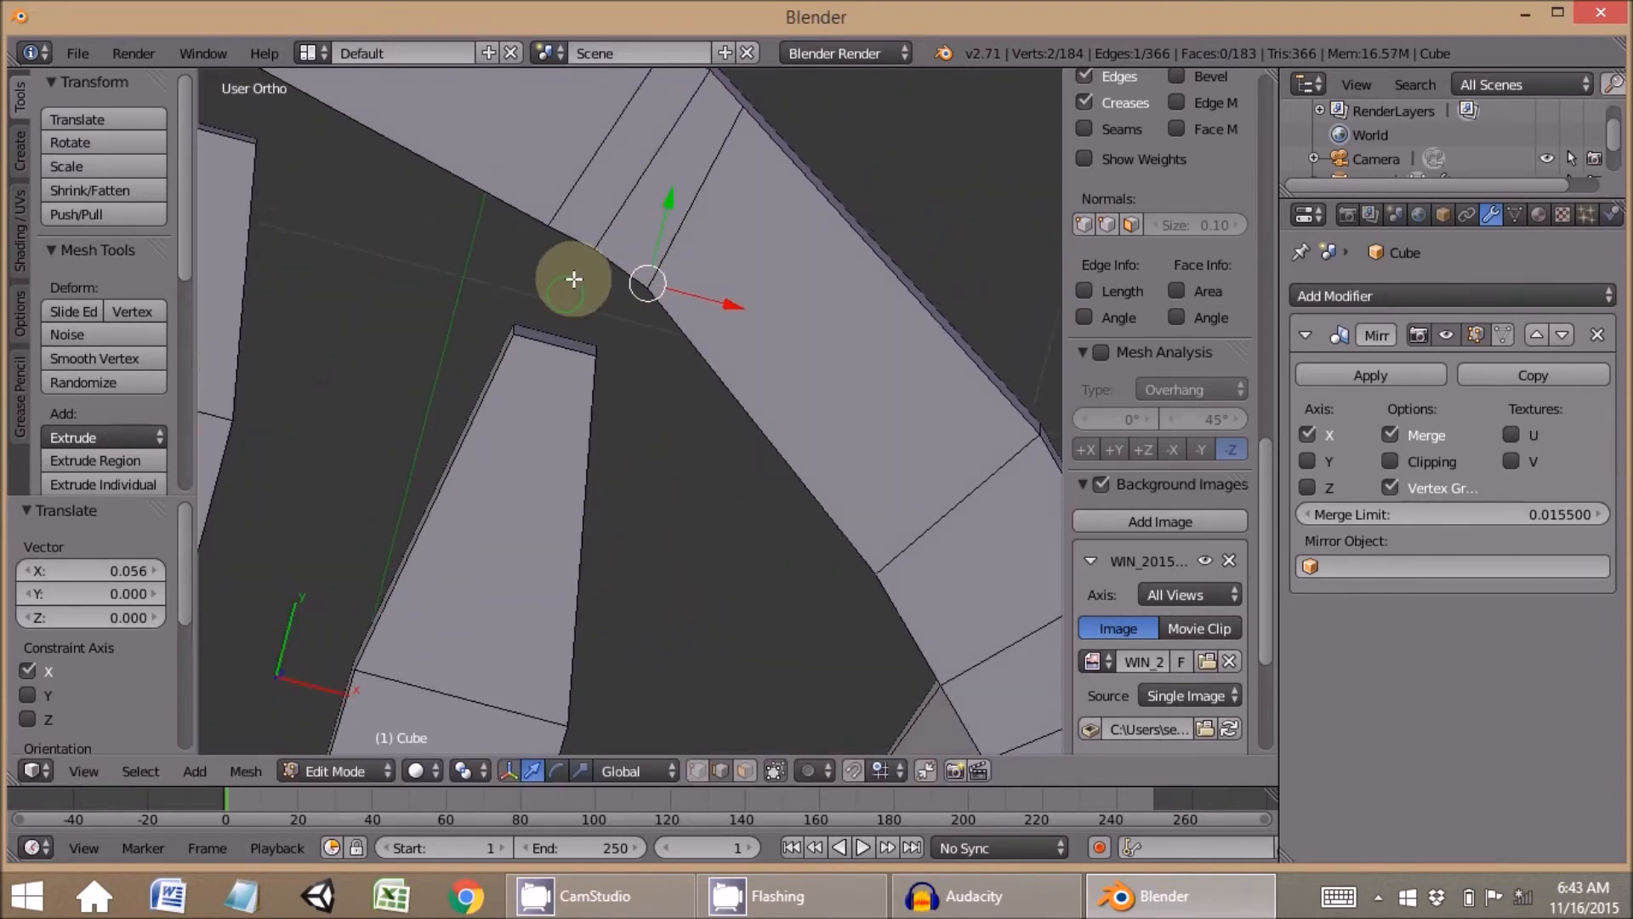
# Move an inner arch edge beside the middle spindle -0.013 along Y and fill the lower face between its tip and the arch
pyautogui.moveTo(566, 294); pyautogui.dragTo(607, 237, button='middle')
pyautogui.moveTo(653, 456)
pyautogui.mouseDown()
pyautogui.moveTo(671, 456)
pyautogui.moveTo(657, 374)
pyautogui.moveTo(650, 393)
pyautogui.moveTo(678, 414)
pyautogui.moveTo(636, 468)
pyautogui.mouseUp()
pyautogui.moveTo(587, 434); pyautogui.dragTo(679, 477, button='middle')
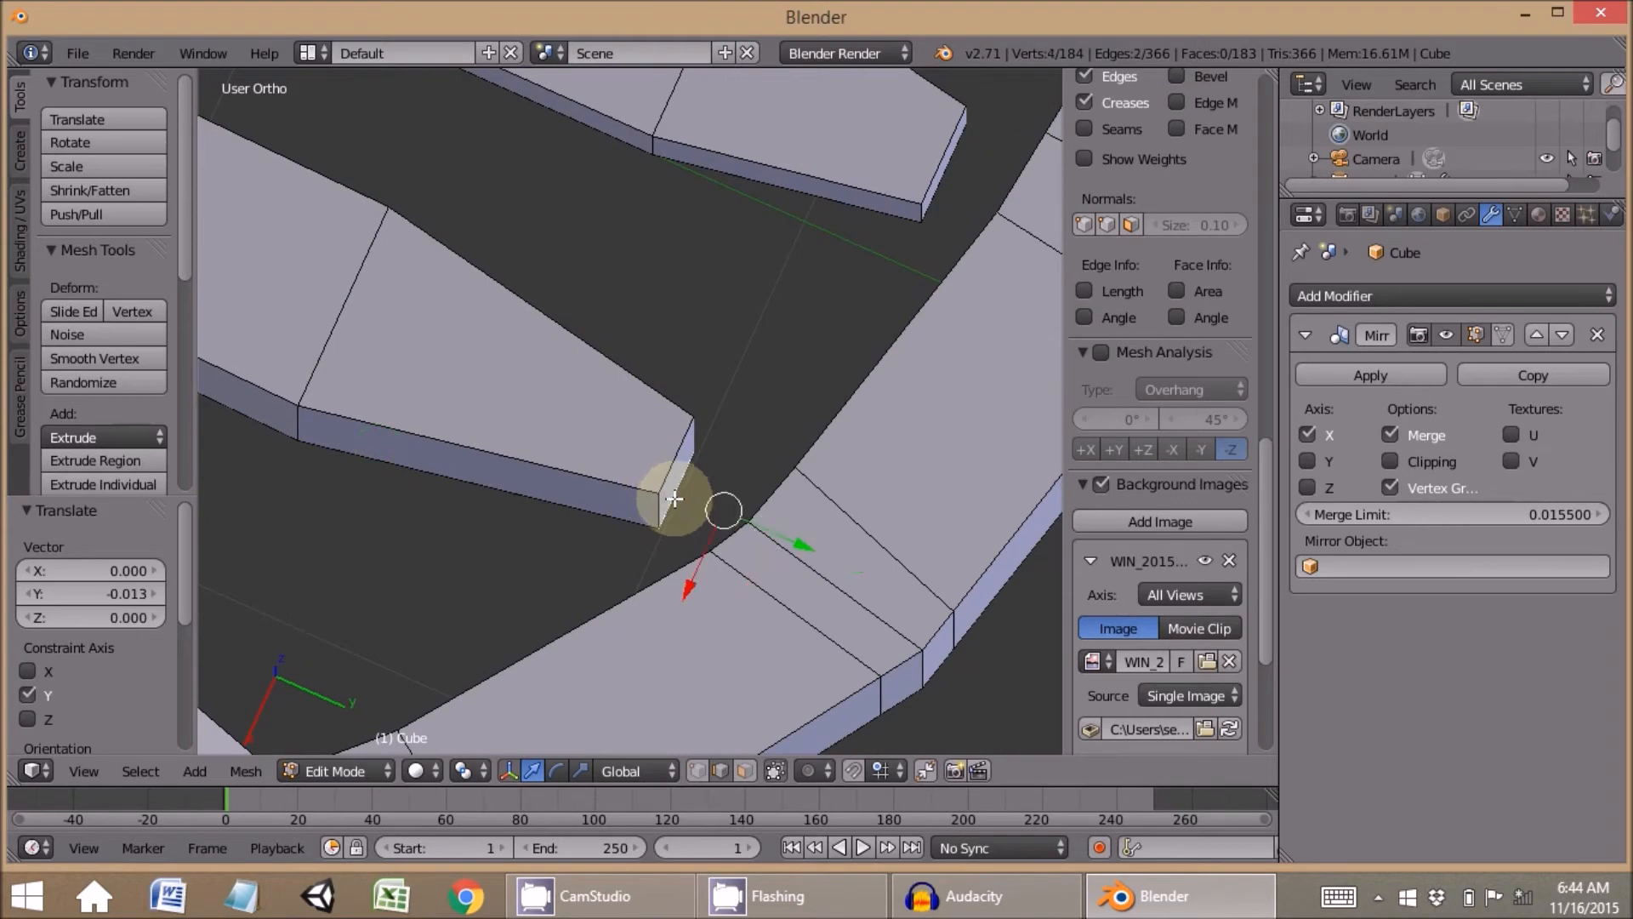
pyautogui.press('f')
# Fill one side face joining the middle spindle's tip to the vertical arch edge facing it
pyautogui.moveTo(459, 522); pyautogui.dragTo(602, 554, button='middle')
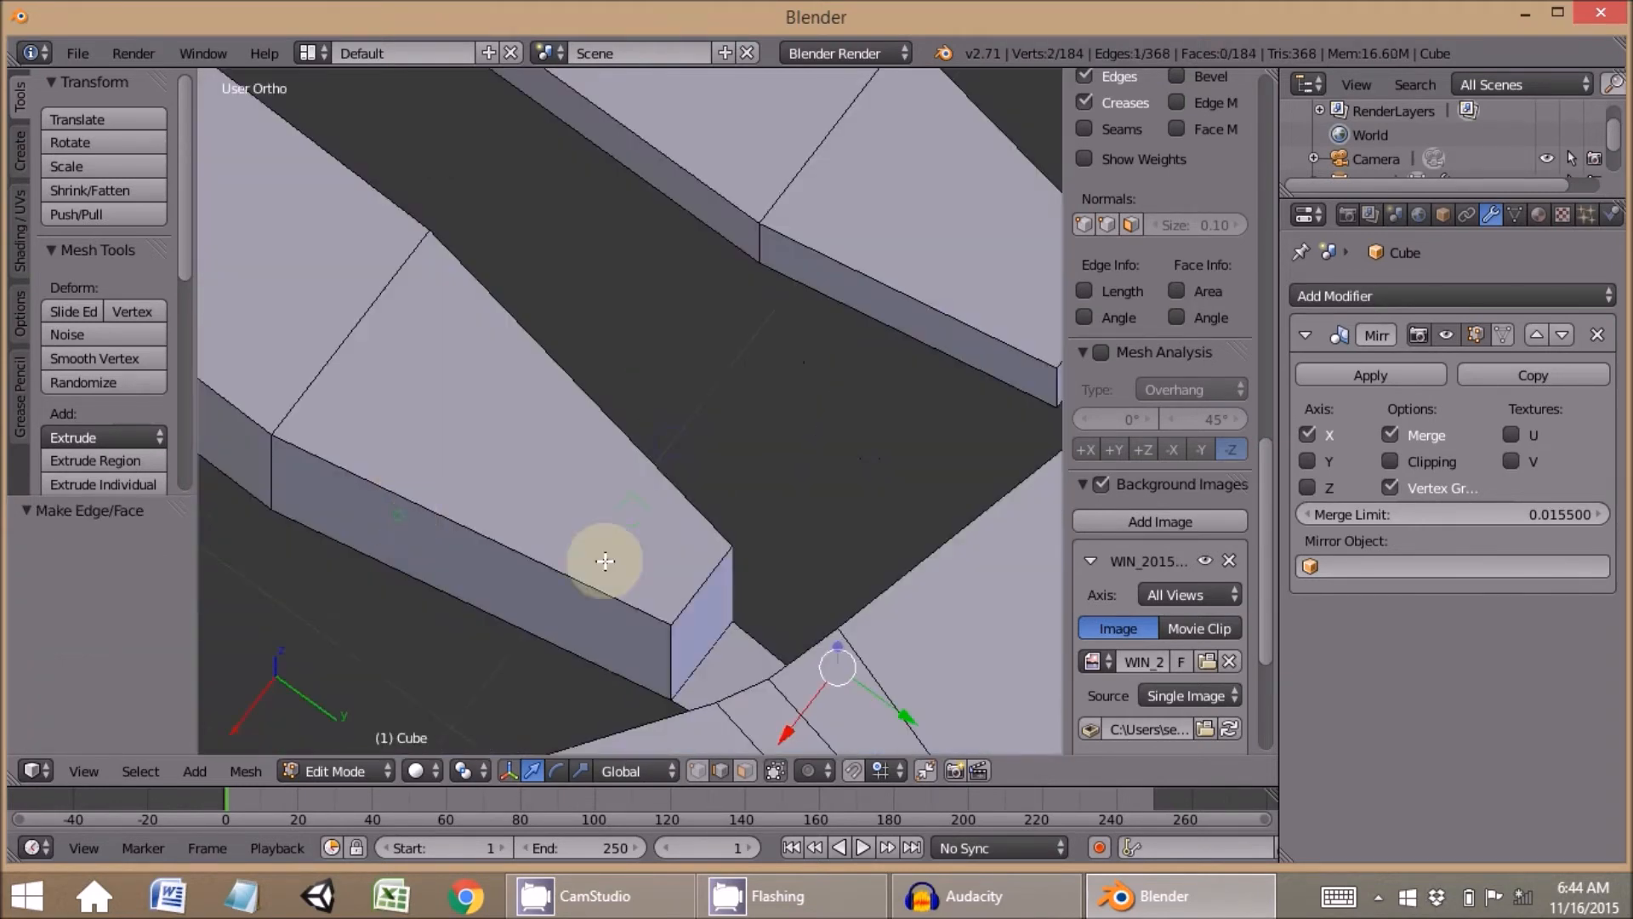
pyautogui.rightClick(736, 575)
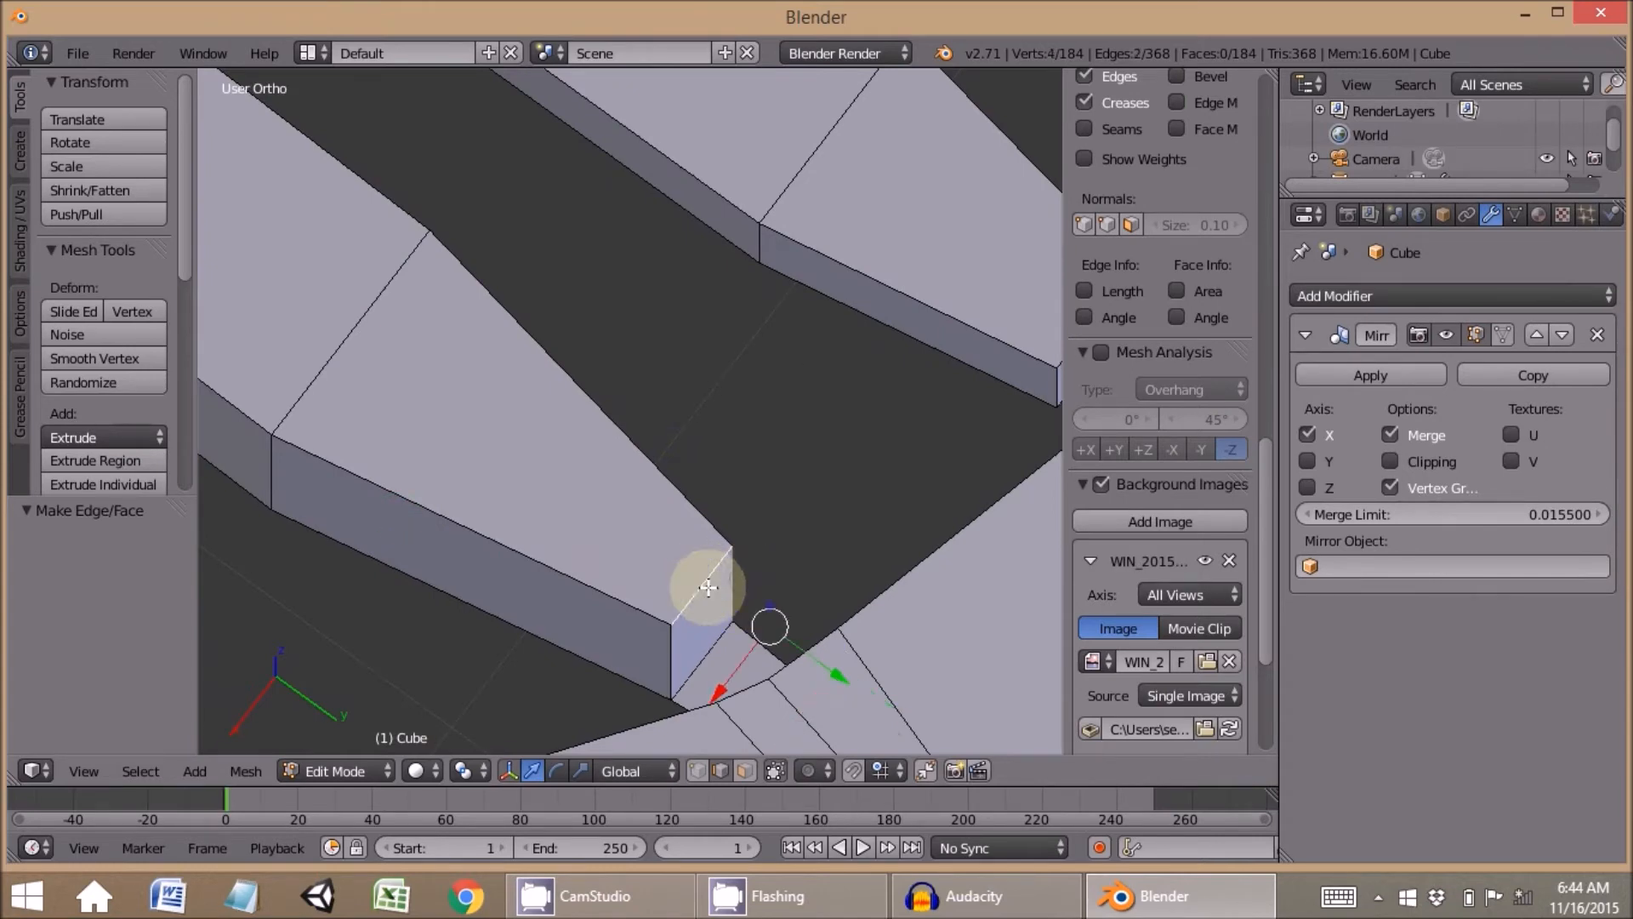
pyautogui.moveTo(713, 587); pyautogui.dragTo(675, 609, button='middle')
pyautogui.rightClick(462, 667)
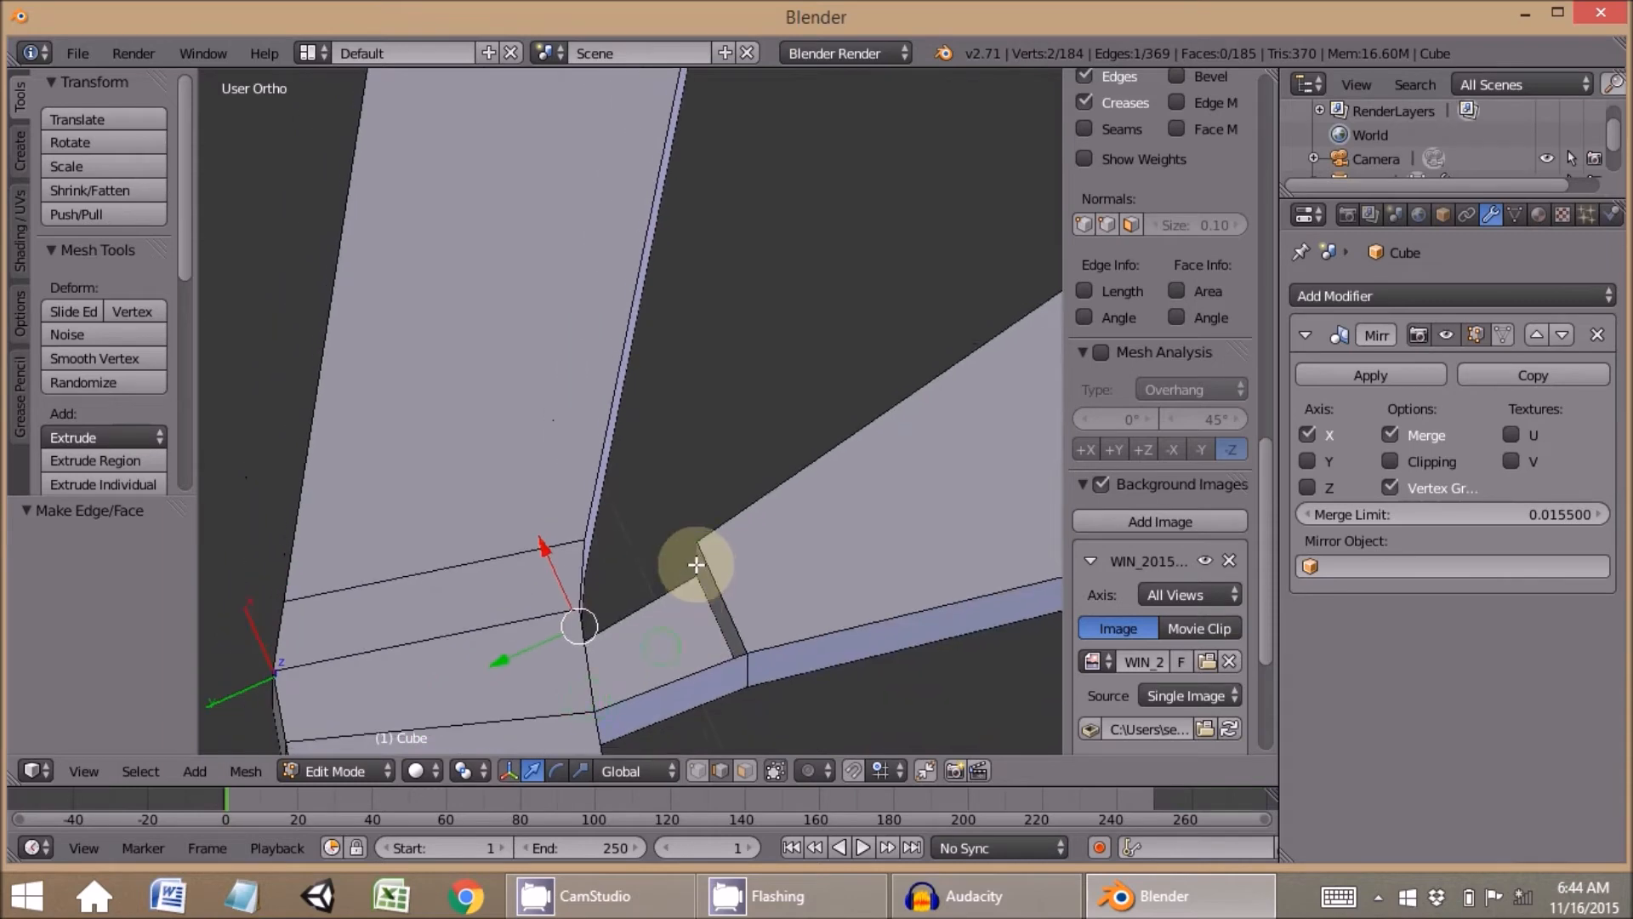
# Fill the opposite side face and the upper face between the middle spindle's tip and the arch to close the joint
pyautogui.keyDown('shift'); pyautogui.rightClick(683, 582); pyautogui.keyUp('shift')
pyautogui.scroll(5, 609, 682)
pyautogui.moveTo(609, 684); pyautogui.dragTo(791, 694, button='middle')
pyautogui.keyDown('shift'); pyautogui.rightClick(792, 440); pyautogui.keyUp('shift')
pyautogui.keyDown('shift'); pyautogui.rightClick(791, 438); pyautogui.keyUp('shift')
pyautogui.keyDown('shift'); pyautogui.rightClick(795, 421); pyautogui.keyUp('shift')
pyautogui.moveTo(702, 490); pyautogui.dragTo(742, 617, button='middle')
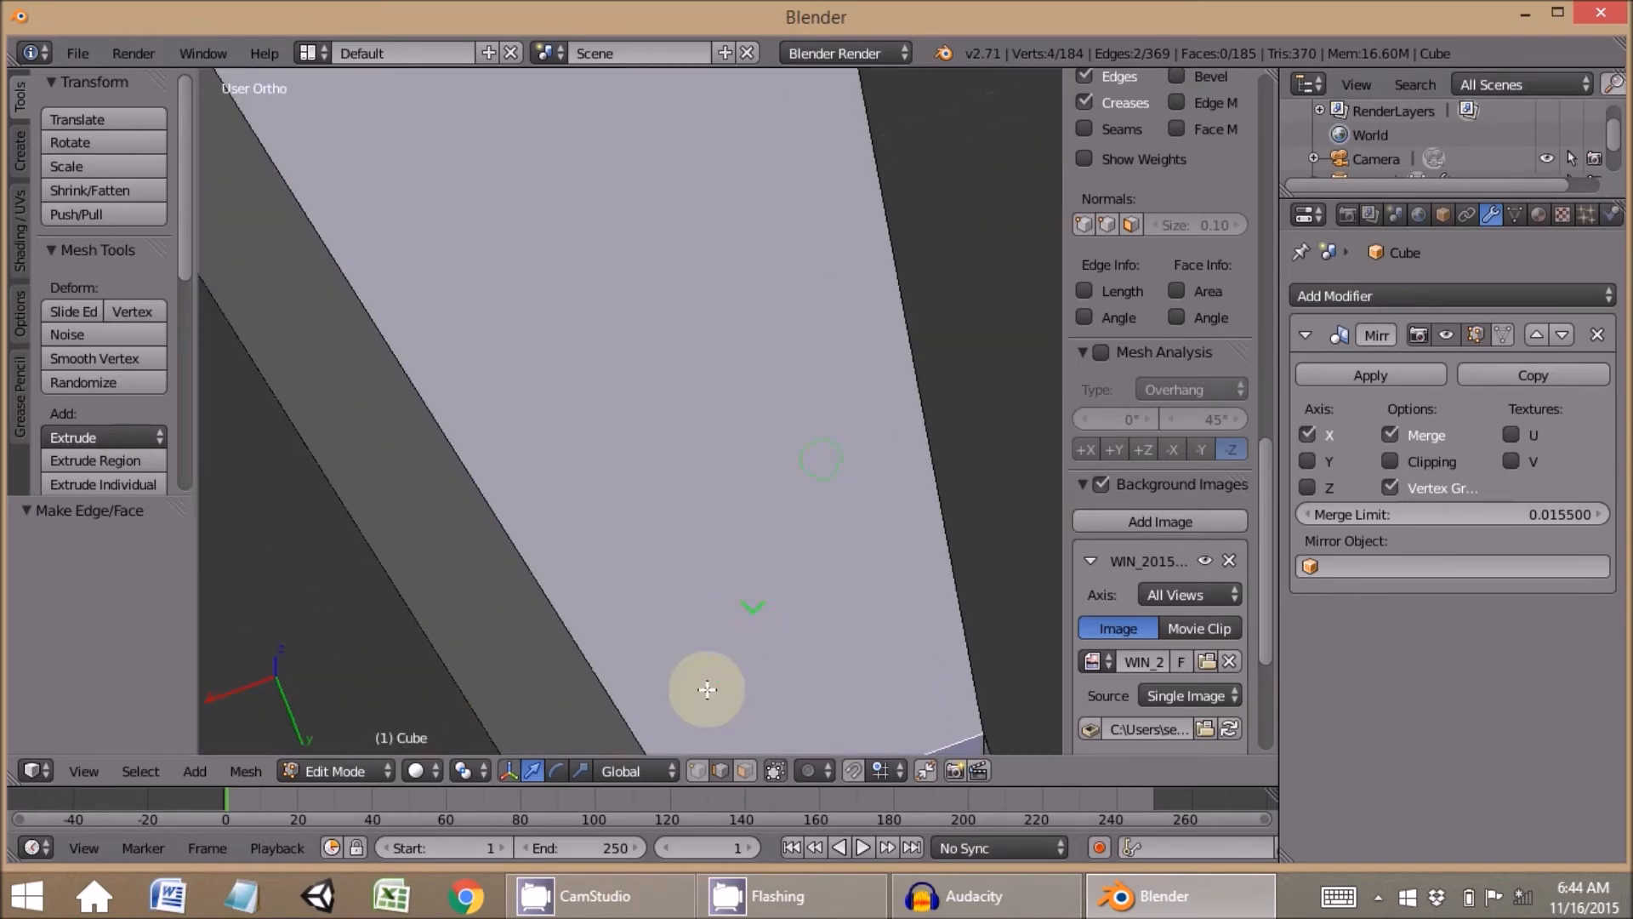
pyautogui.moveTo(707, 691); pyautogui.dragTo(784, 460, button='middle')
pyautogui.scroll(-16, 783, 459)
pyautogui.scroll(3, 710, 457)
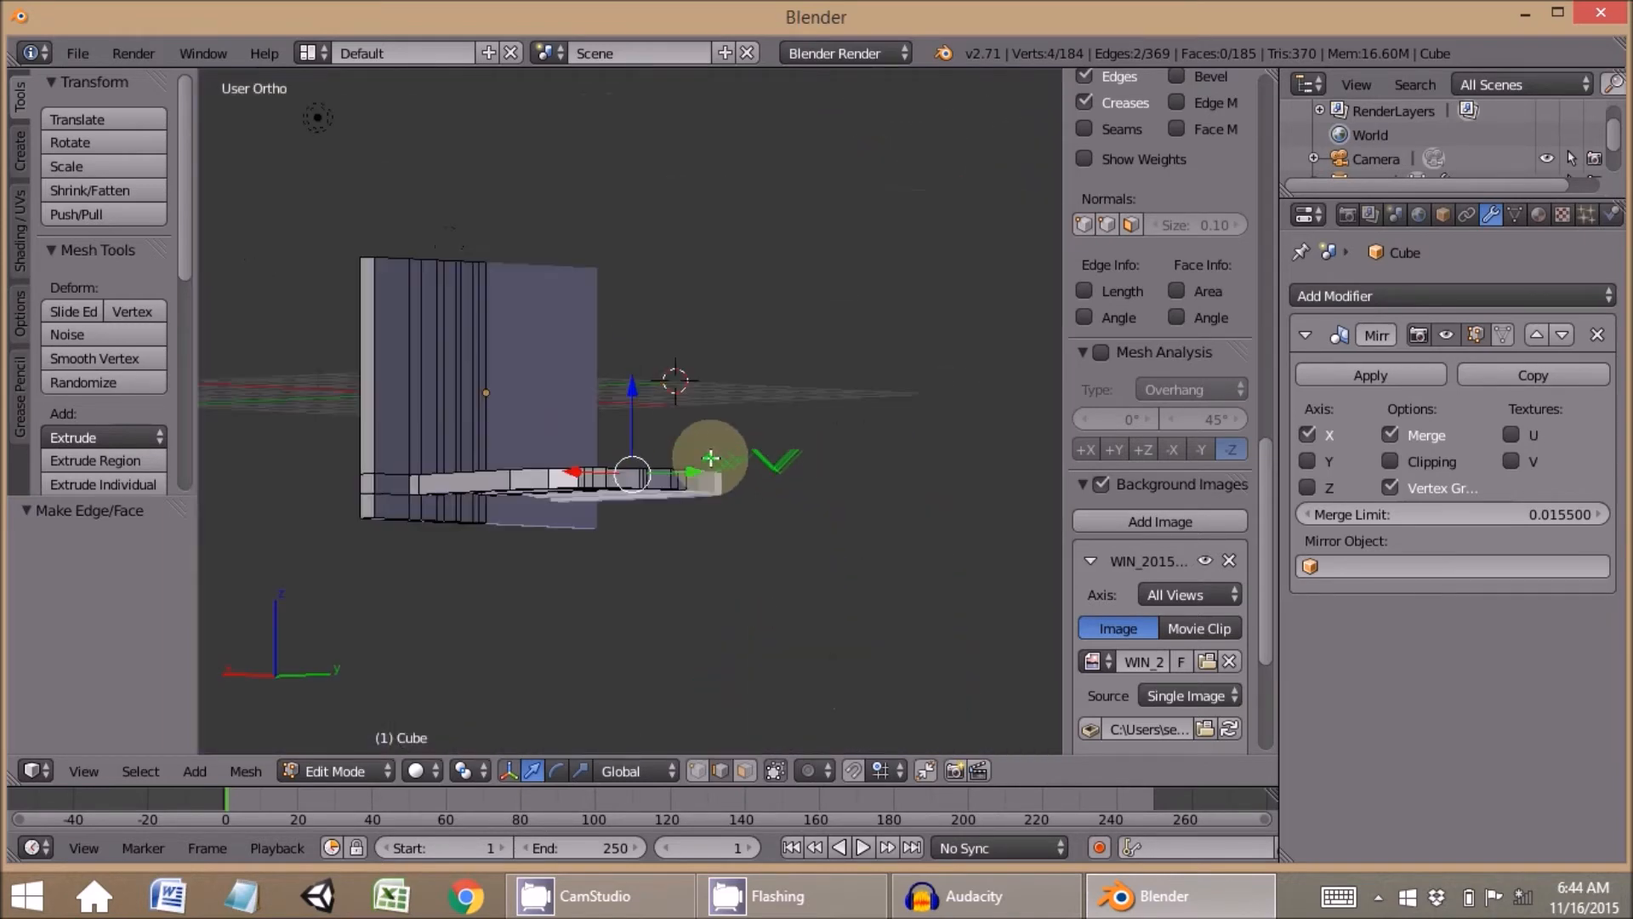
pyautogui.scroll(8, 678, 469)
pyautogui.moveTo(493, 553); pyautogui.dragTo(611, 694, button='middle')
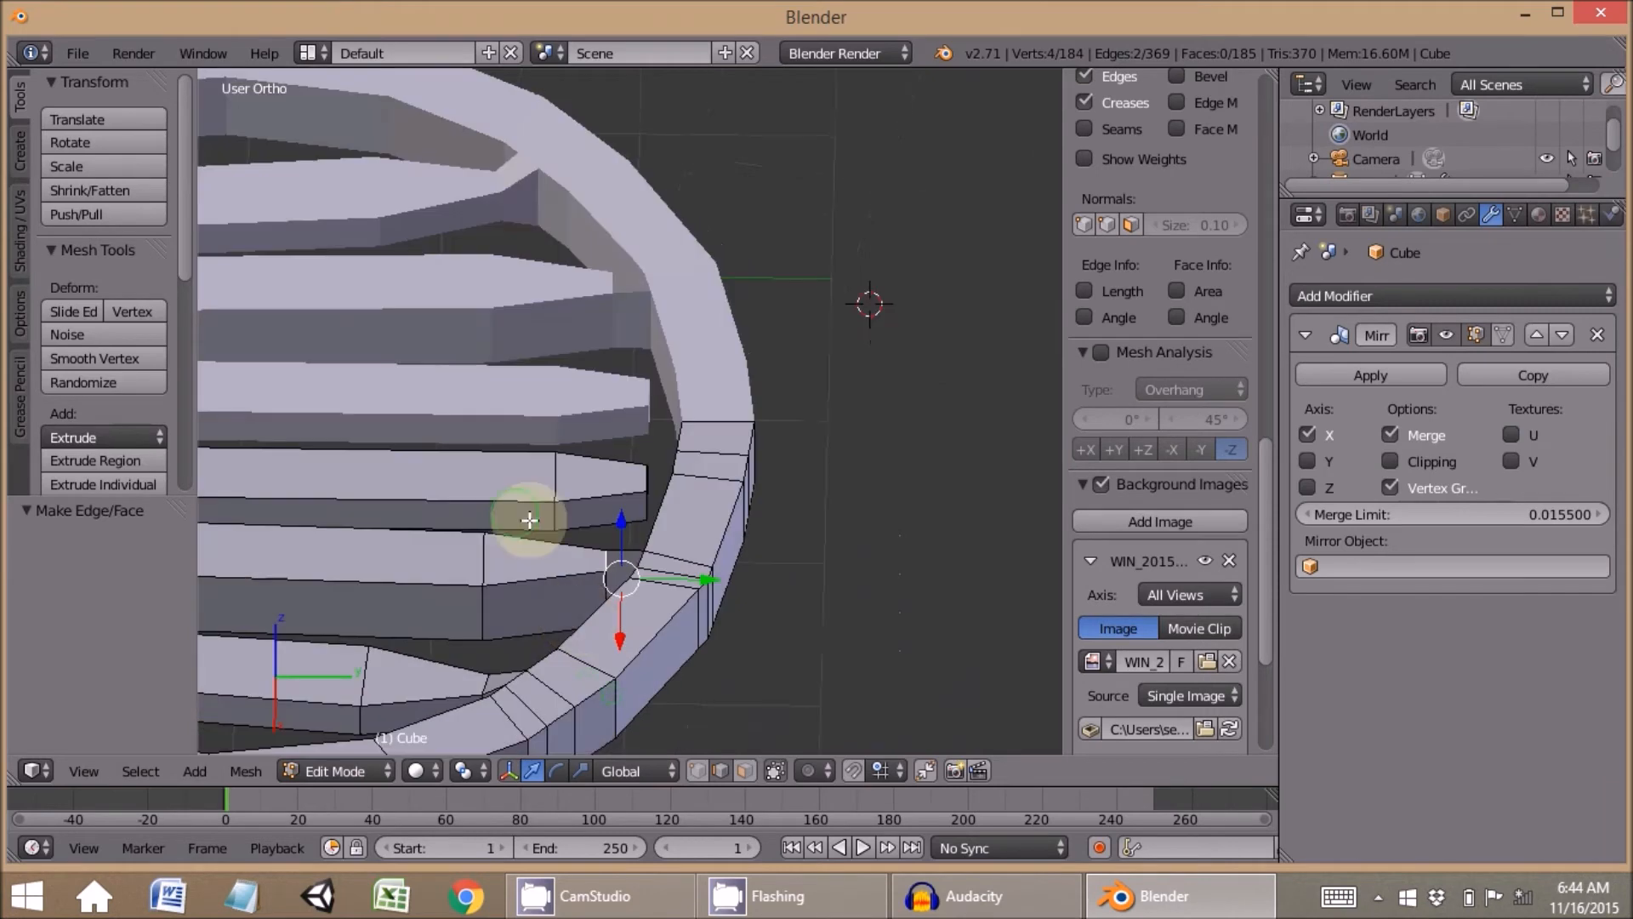
pyautogui.moveTo(529, 519); pyautogui.dragTo(649, 572, button='middle')
pyautogui.scroll(3, 641, 565)
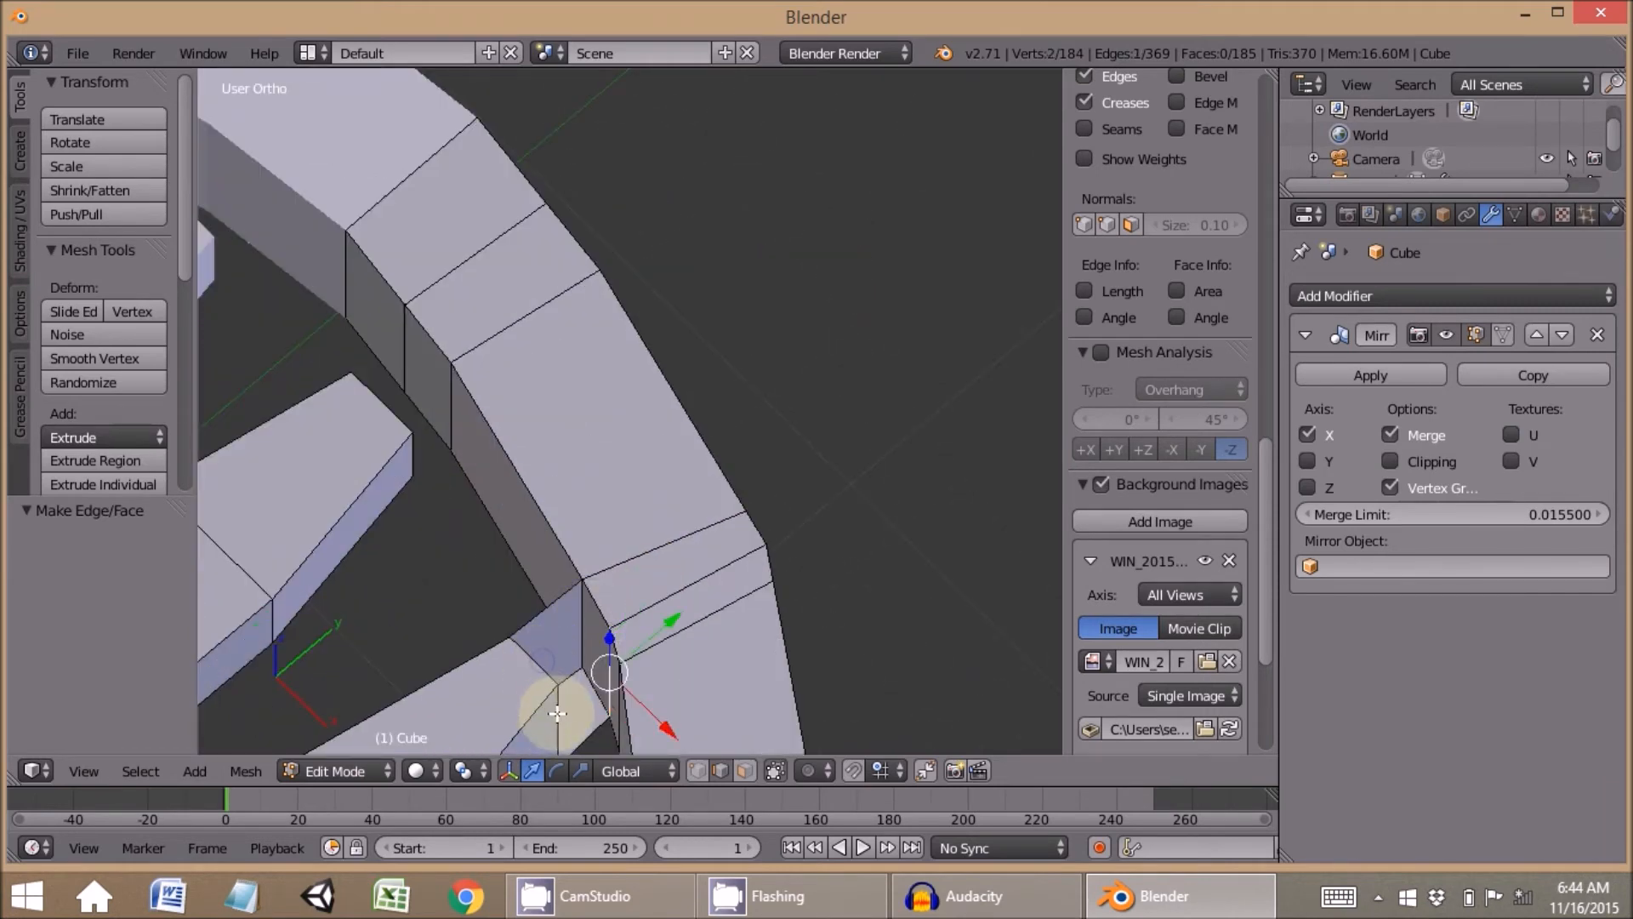
pyautogui.press('f')
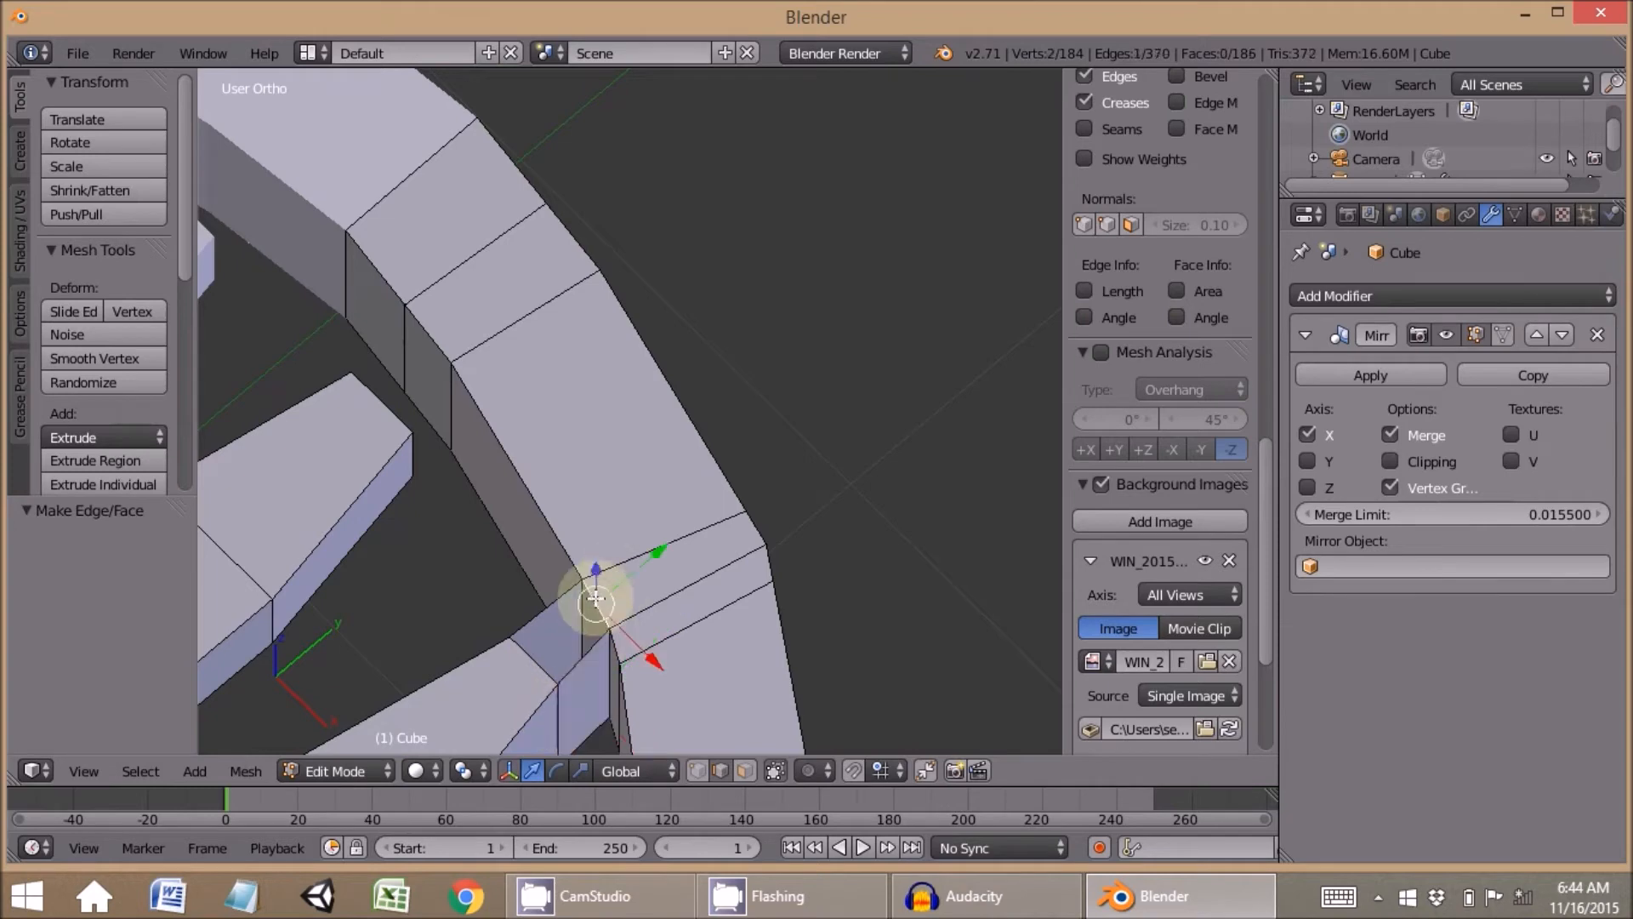
pyautogui.press('f')
# Fill the lower face between the innermost spindle's tip and the matching inner edge of the arch
pyautogui.moveTo(419, 502); pyautogui.dragTo(303, 459, button='middle')
pyautogui.rightClick(612, 437)
pyautogui.scroll(1, 306, 460)
pyautogui.press('f')
# Fill the side face nearest the chair's centre between the innermost spindle's tip and the arch
pyautogui.moveTo(525, 500); pyautogui.dragTo(444, 437, button='middle')
pyautogui.rightClick(324, 364)
pyautogui.moveTo(303, 392); pyautogui.dragTo(876, 438, button='middle')
pyautogui.moveTo(813, 134); pyautogui.dragTo(722, 521, button='middle')
pyautogui.keyDown('shift'); pyautogui.rightClick(745, 557); pyautogui.keyUp('shift')
pyautogui.press('f')
pyautogui.moveTo(492, 485); pyautogui.dragTo(595, 442, button='middle')
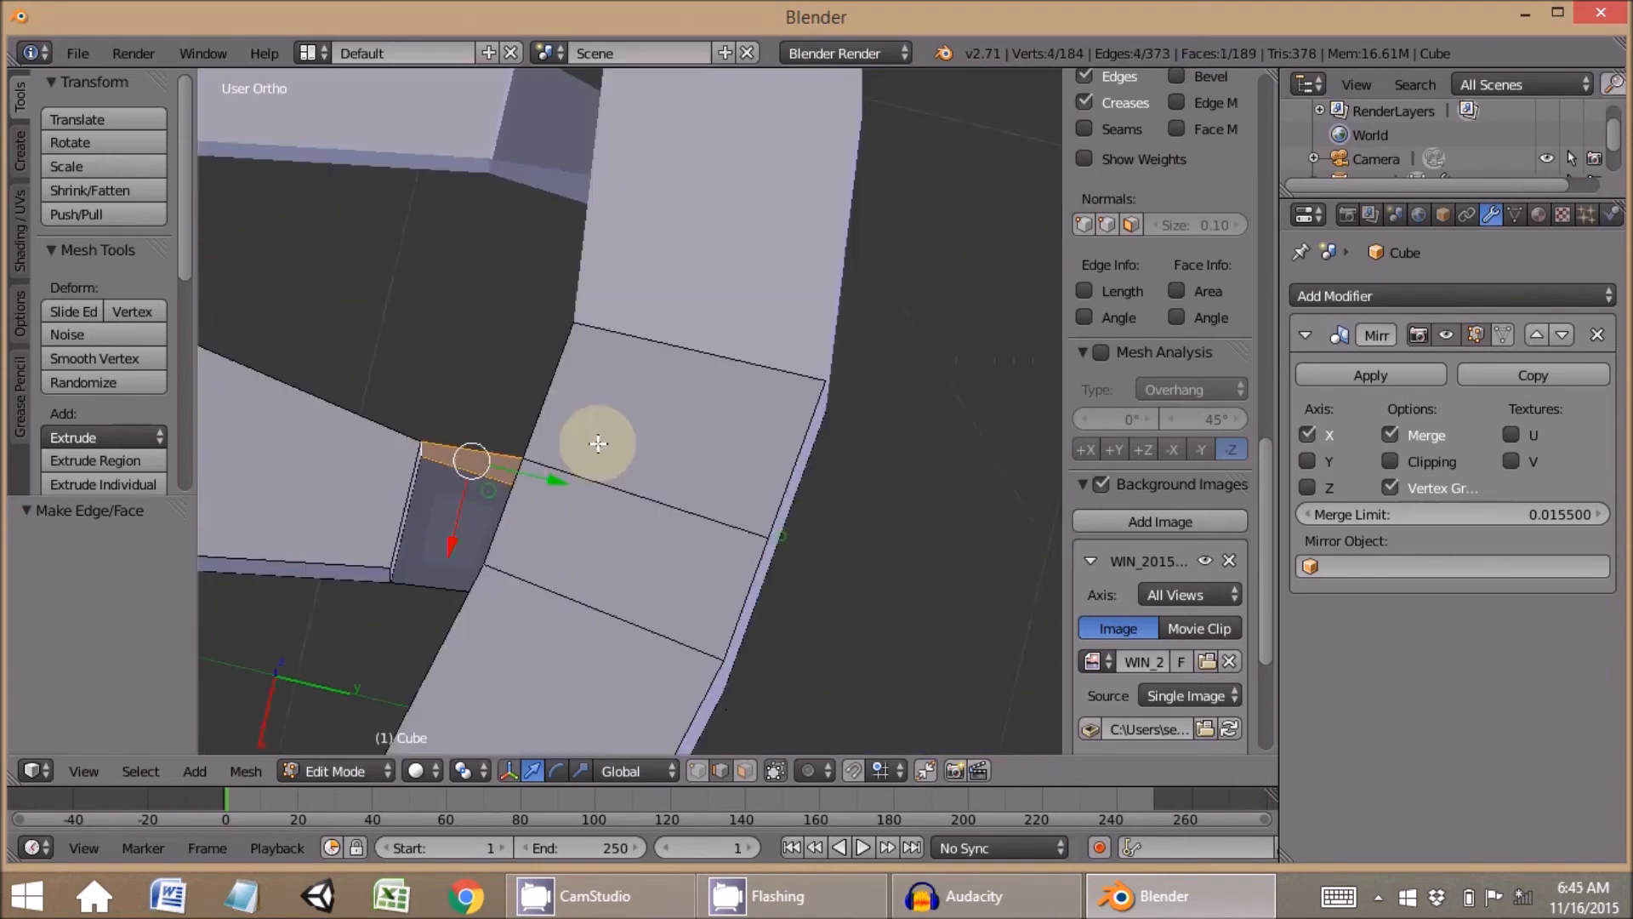
# Fill the outer side face and the upper face of the innermost spindle's joint with the arch
pyautogui.moveTo(594, 539); pyautogui.dragTo(784, 422, button='middle')
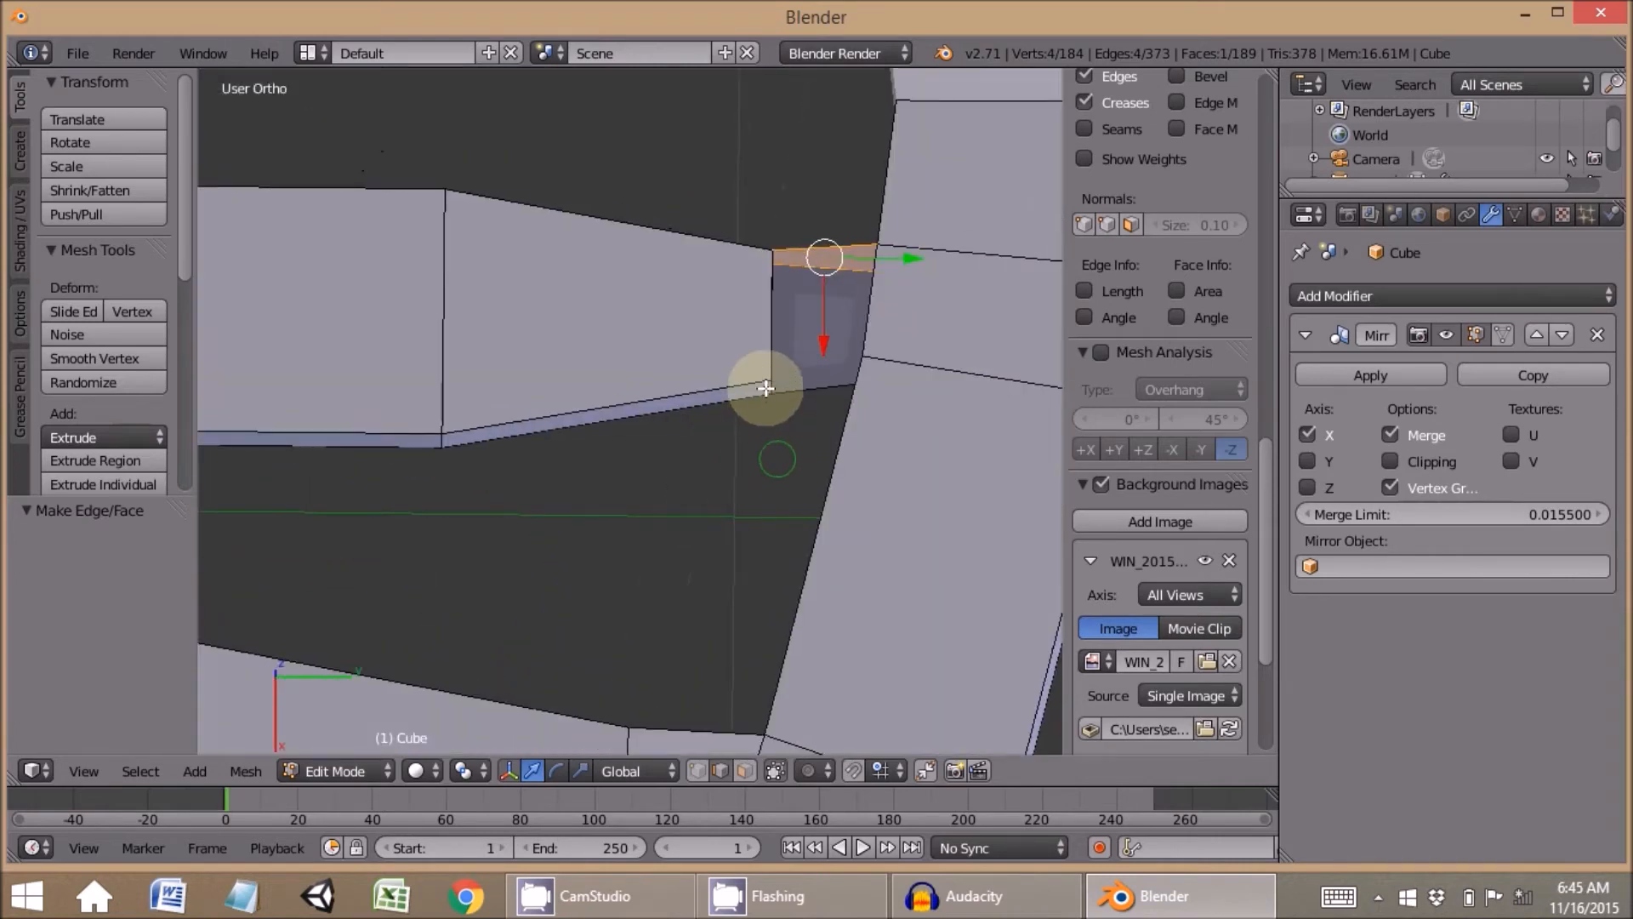
pyautogui.rightClick(759, 388)
pyautogui.moveTo(791, 449); pyautogui.dragTo(903, 367, button='middle')
pyautogui.keyDown('shift'); pyautogui.rightClick(891, 362); pyautogui.keyUp('shift')
pyautogui.keyDown('shift'); pyautogui.rightClick(806, 367); pyautogui.keyUp('shift')
pyautogui.moveTo(752, 366); pyautogui.dragTo(900, 345, button='middle')
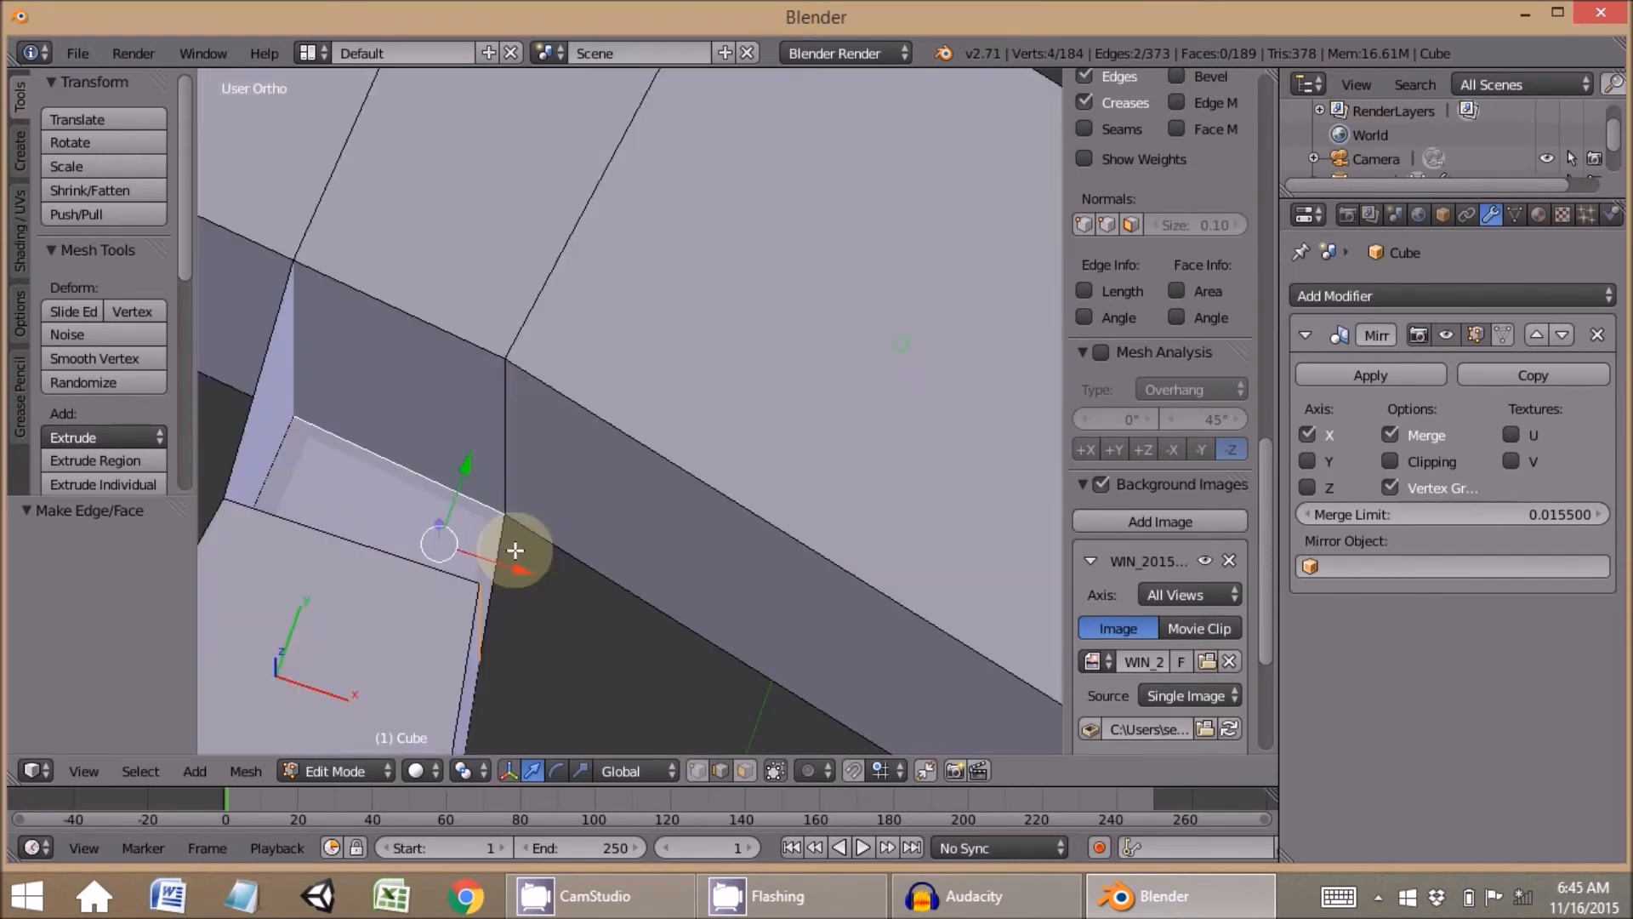
pyautogui.keyDown('shift'); pyautogui.rightClick(460, 493); pyautogui.keyUp('shift')
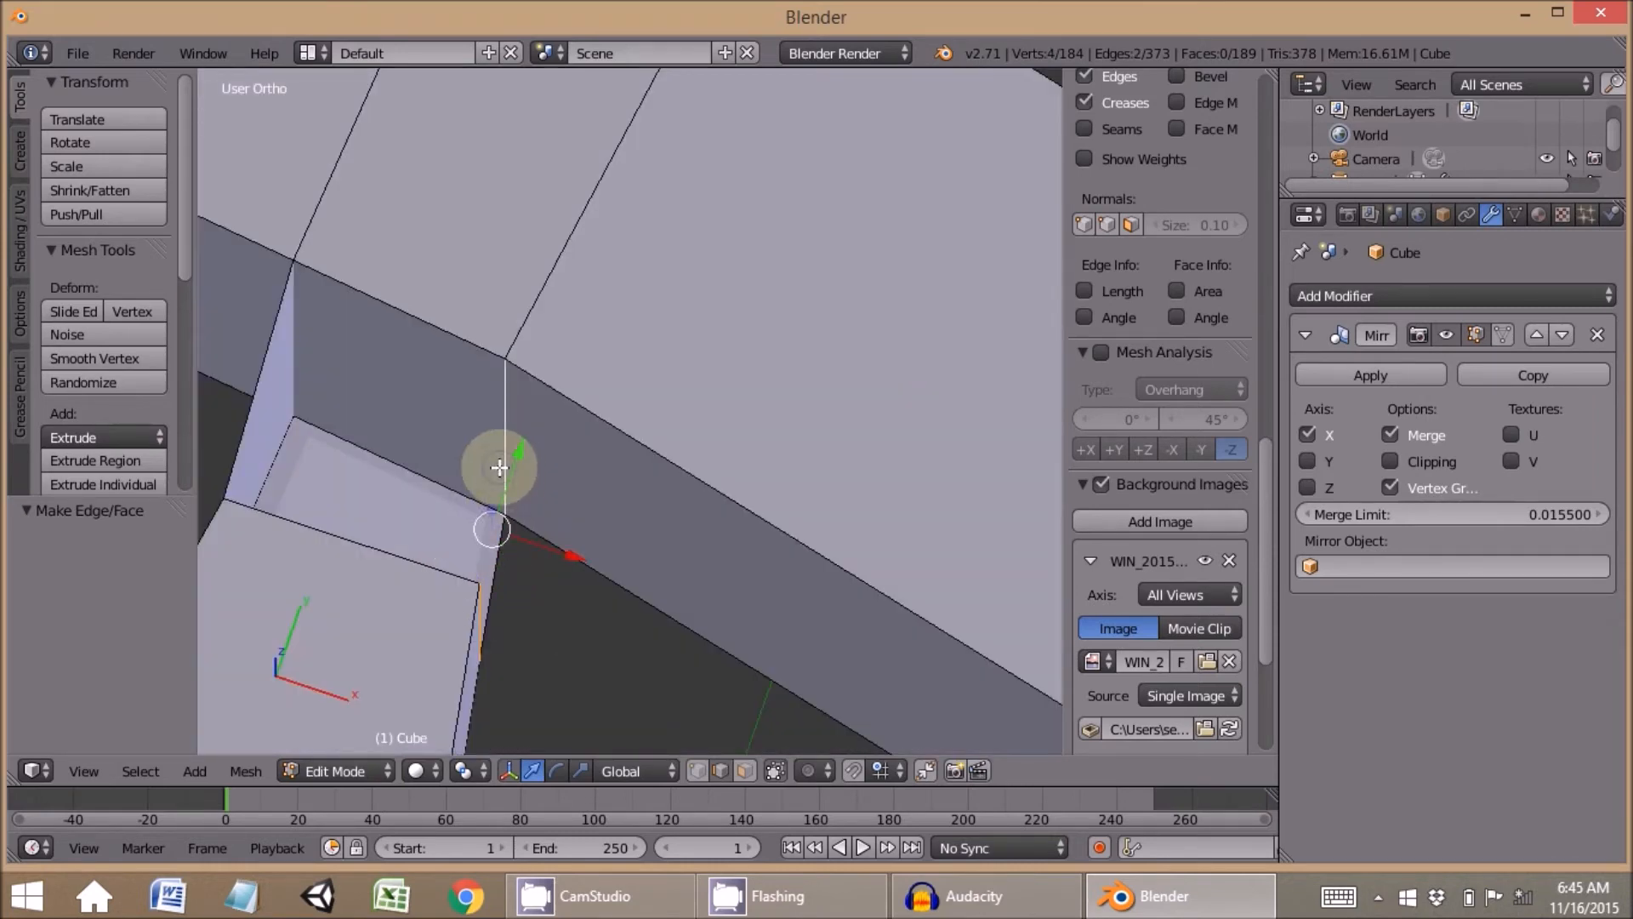
pyautogui.press('f')
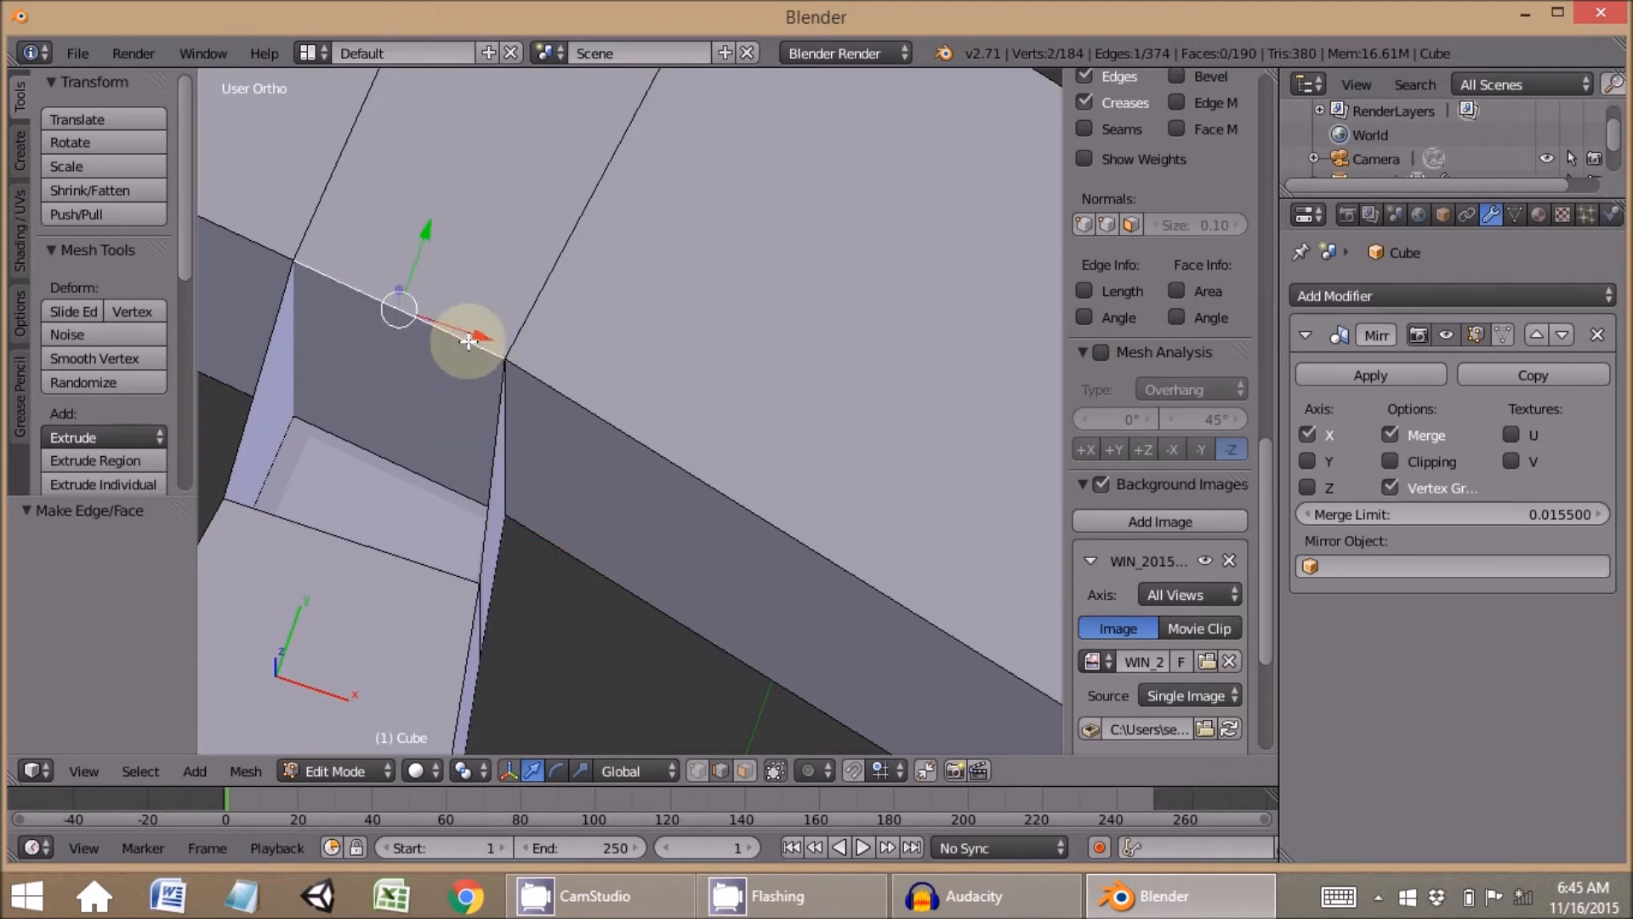
pyautogui.keyDown('shift'); pyautogui.rightClick(314, 566); pyautogui.keyUp('shift')
pyautogui.press('f')
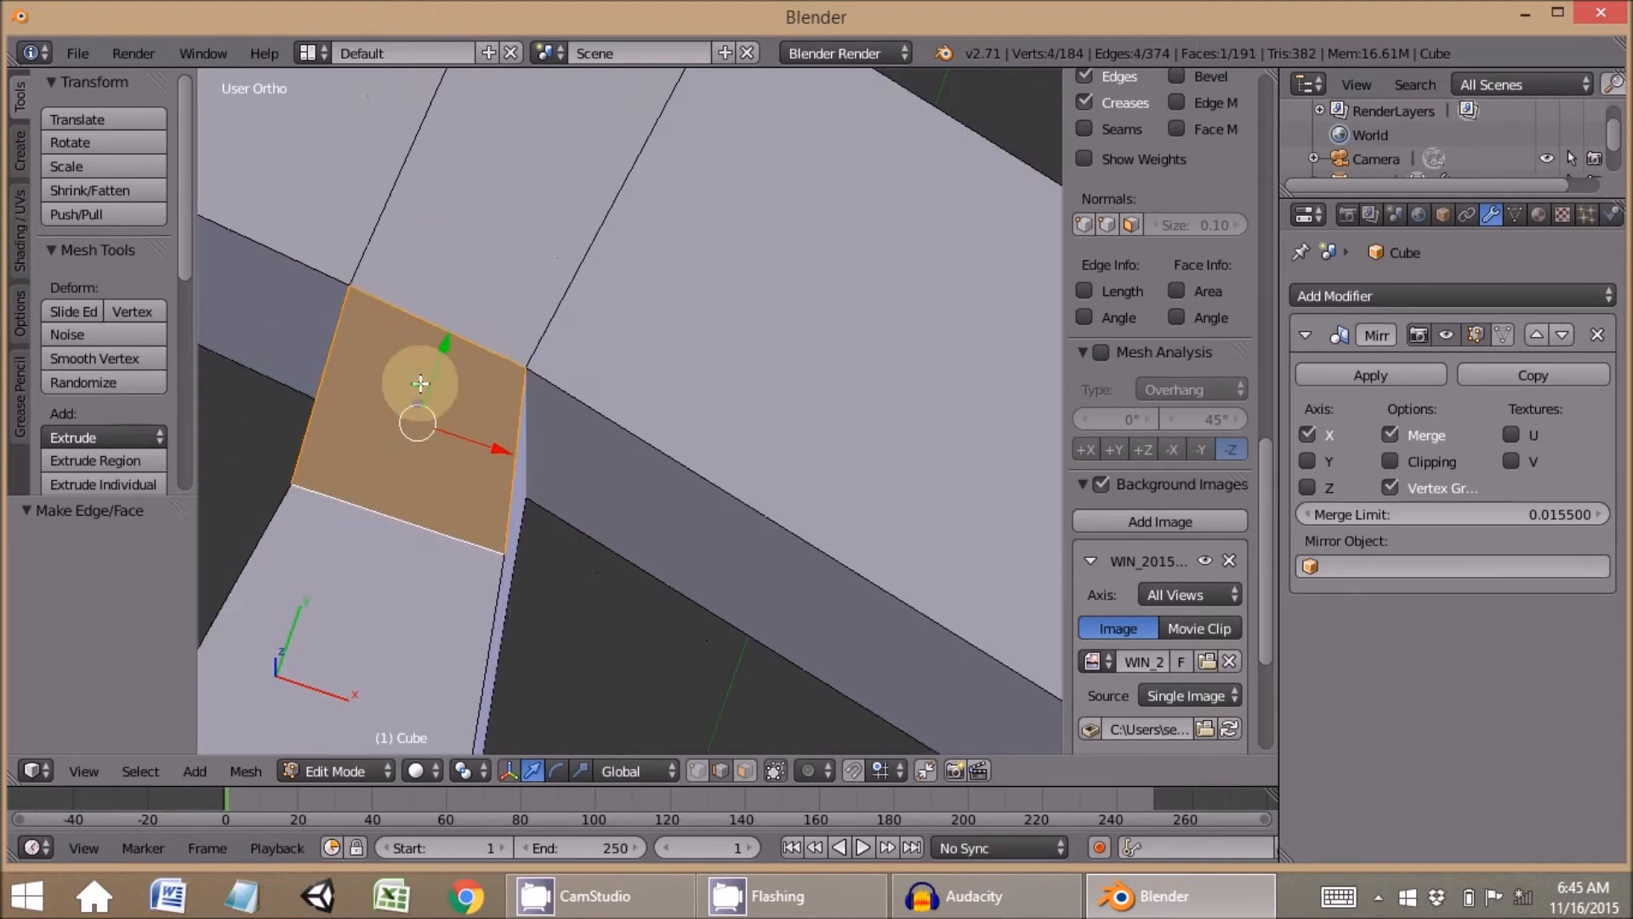
# Switch to wireframe display and nudge the innermost spindle's tip vertices very slightly along X
pyautogui.scroll(-5, 412, 400)
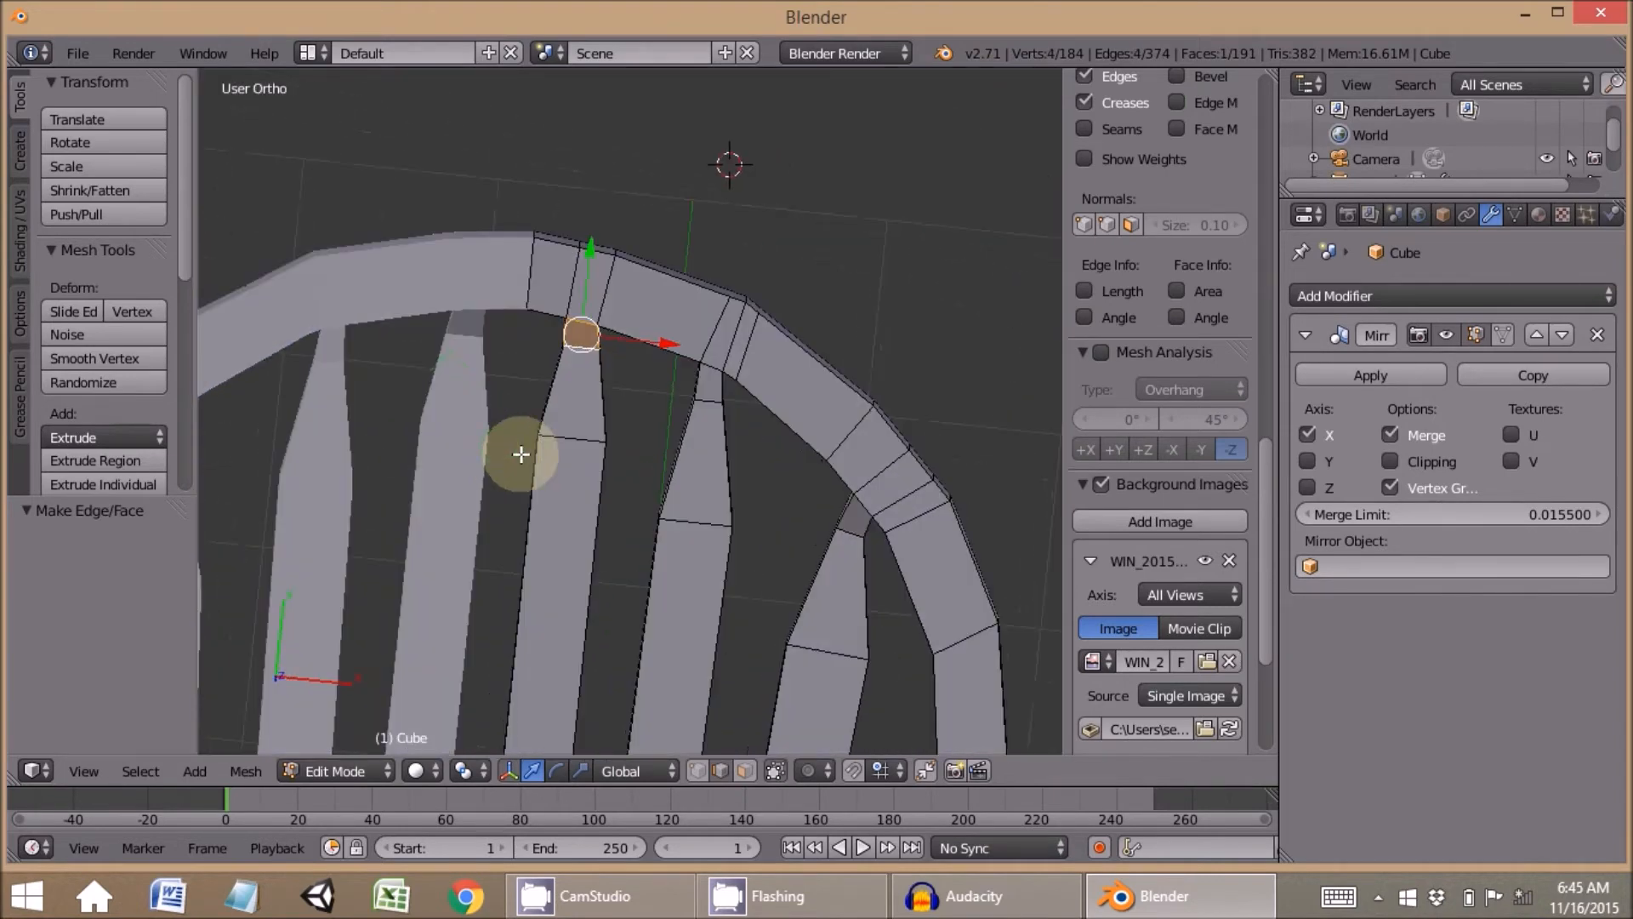
pyautogui.press('z')
pyautogui.press('a')
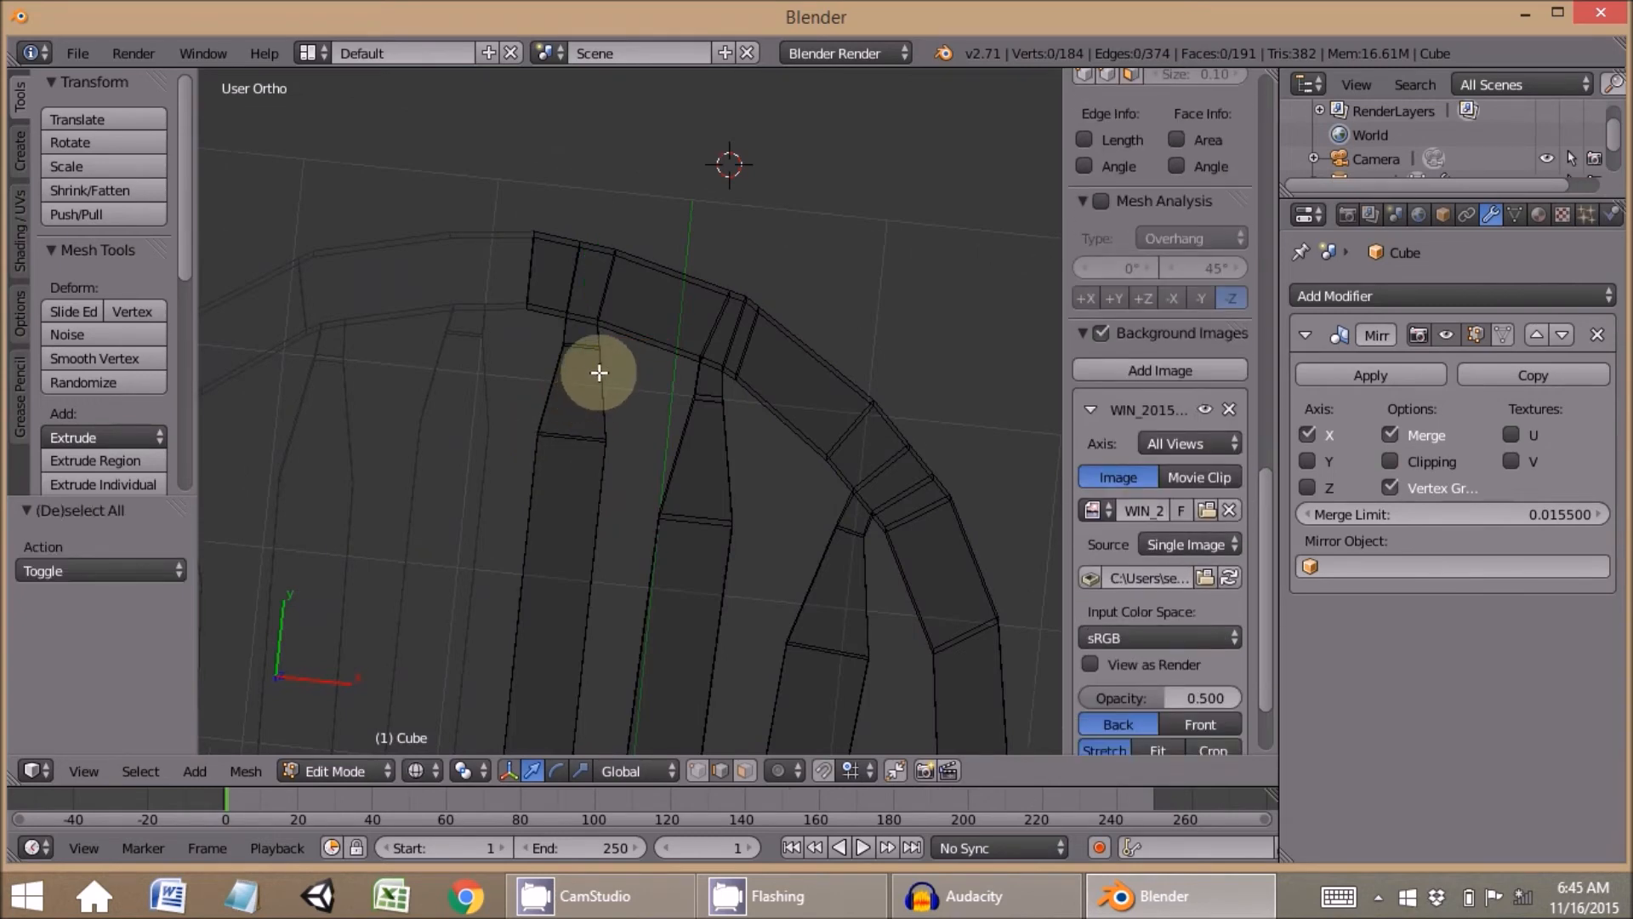
pyautogui.press('b')
pyautogui.moveTo(547, 333); pyautogui.dragTo(665, 358)
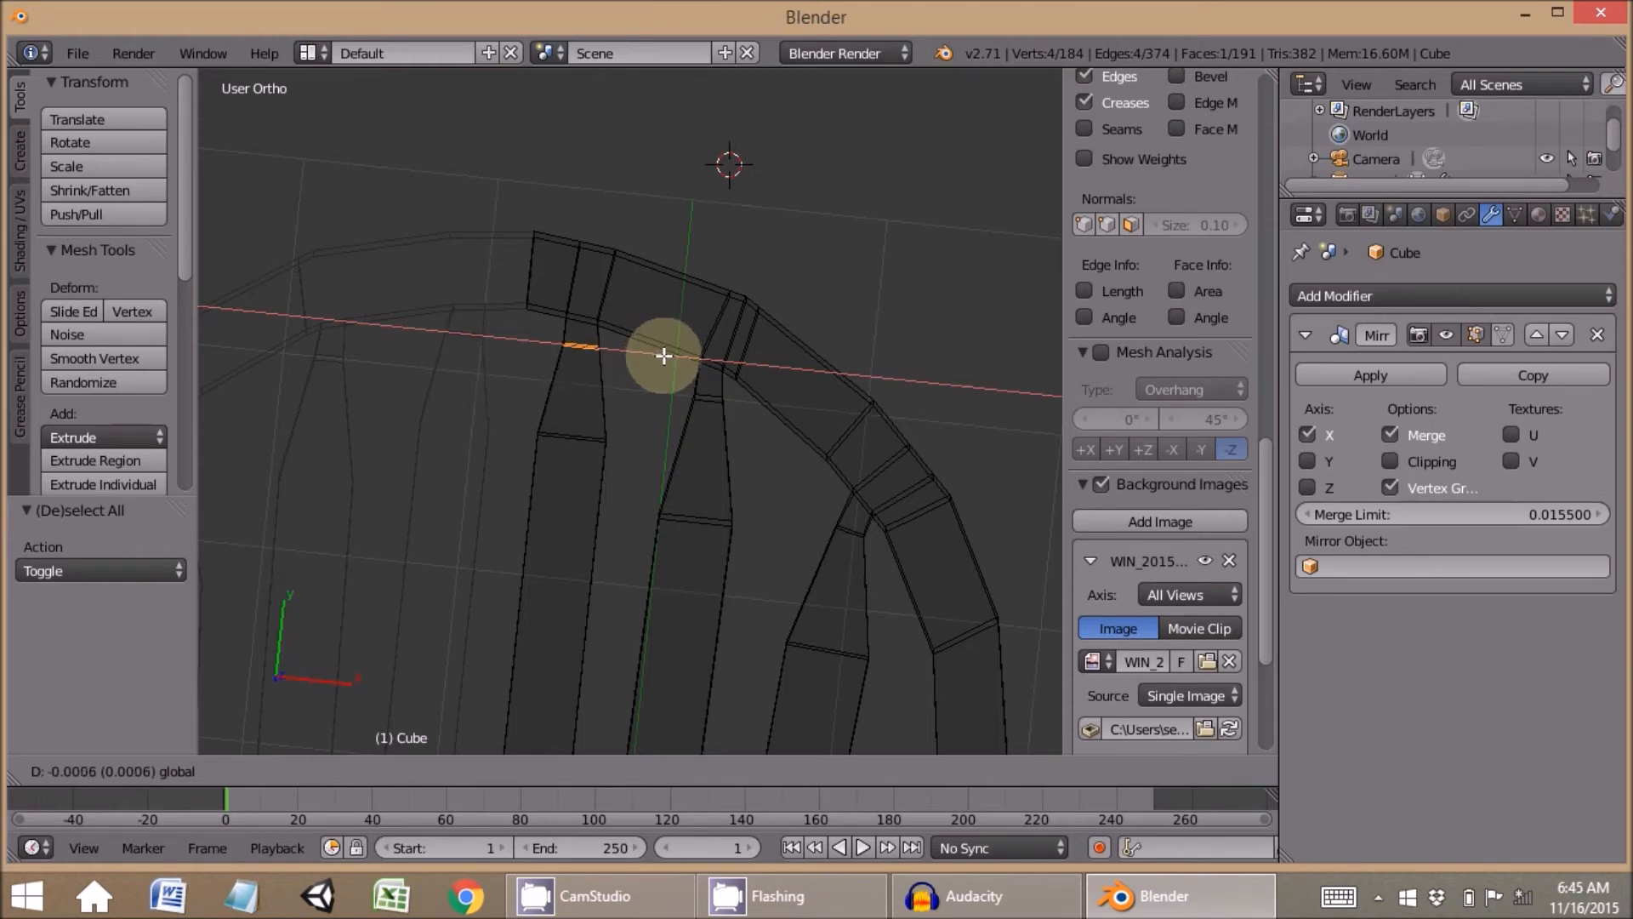
pyautogui.click(664, 355)
# Select all vertices of the outermost spindle's tip and move them 0.018 along X
pyautogui.press('a')
pyautogui.press('b')
pyautogui.moveTo(789, 510); pyautogui.dragTo(866, 556)
pyautogui.press('g')
pyautogui.press('x')
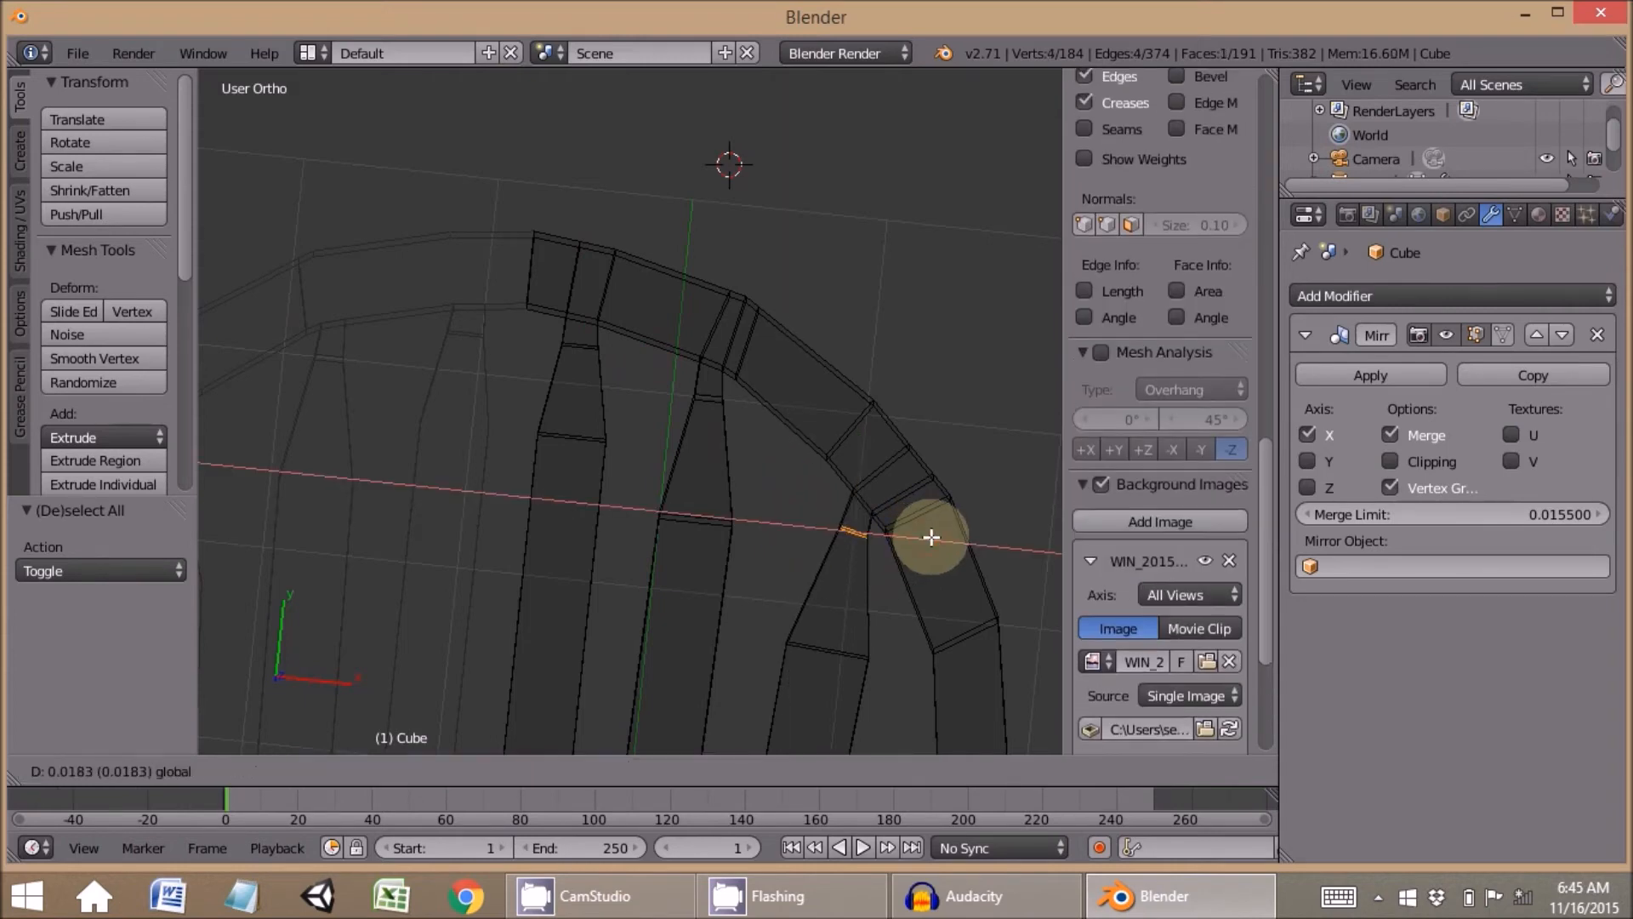
pyautogui.click(931, 537)
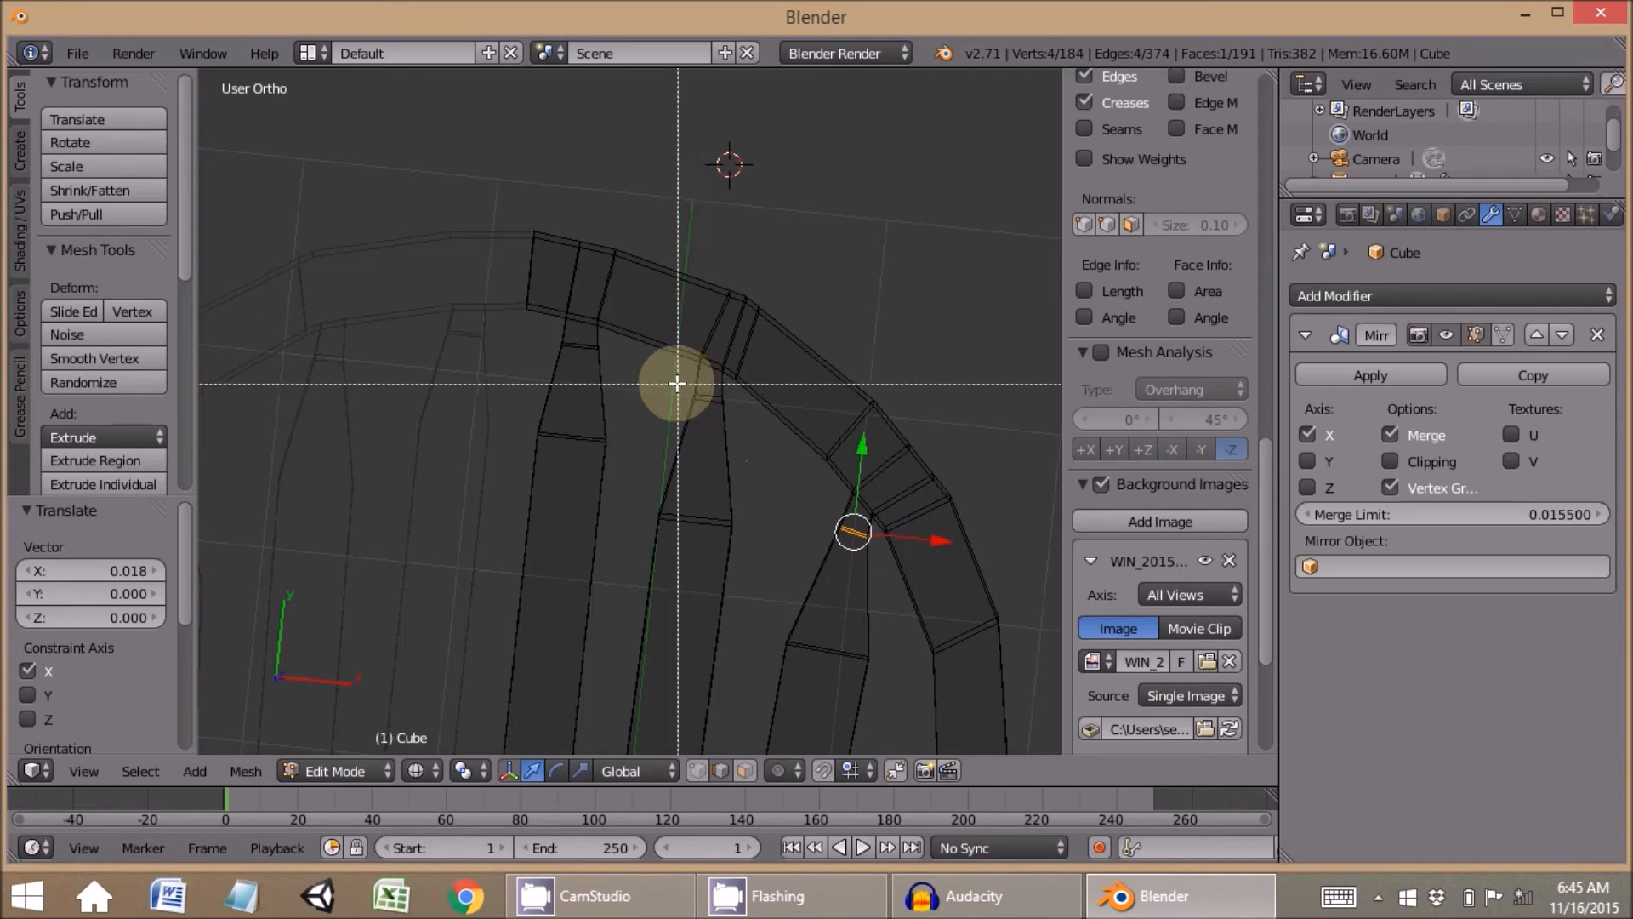
# Grab the middle spindle's tip vertices along X, place them with no offset, and return to solid display
pyautogui.press('a')
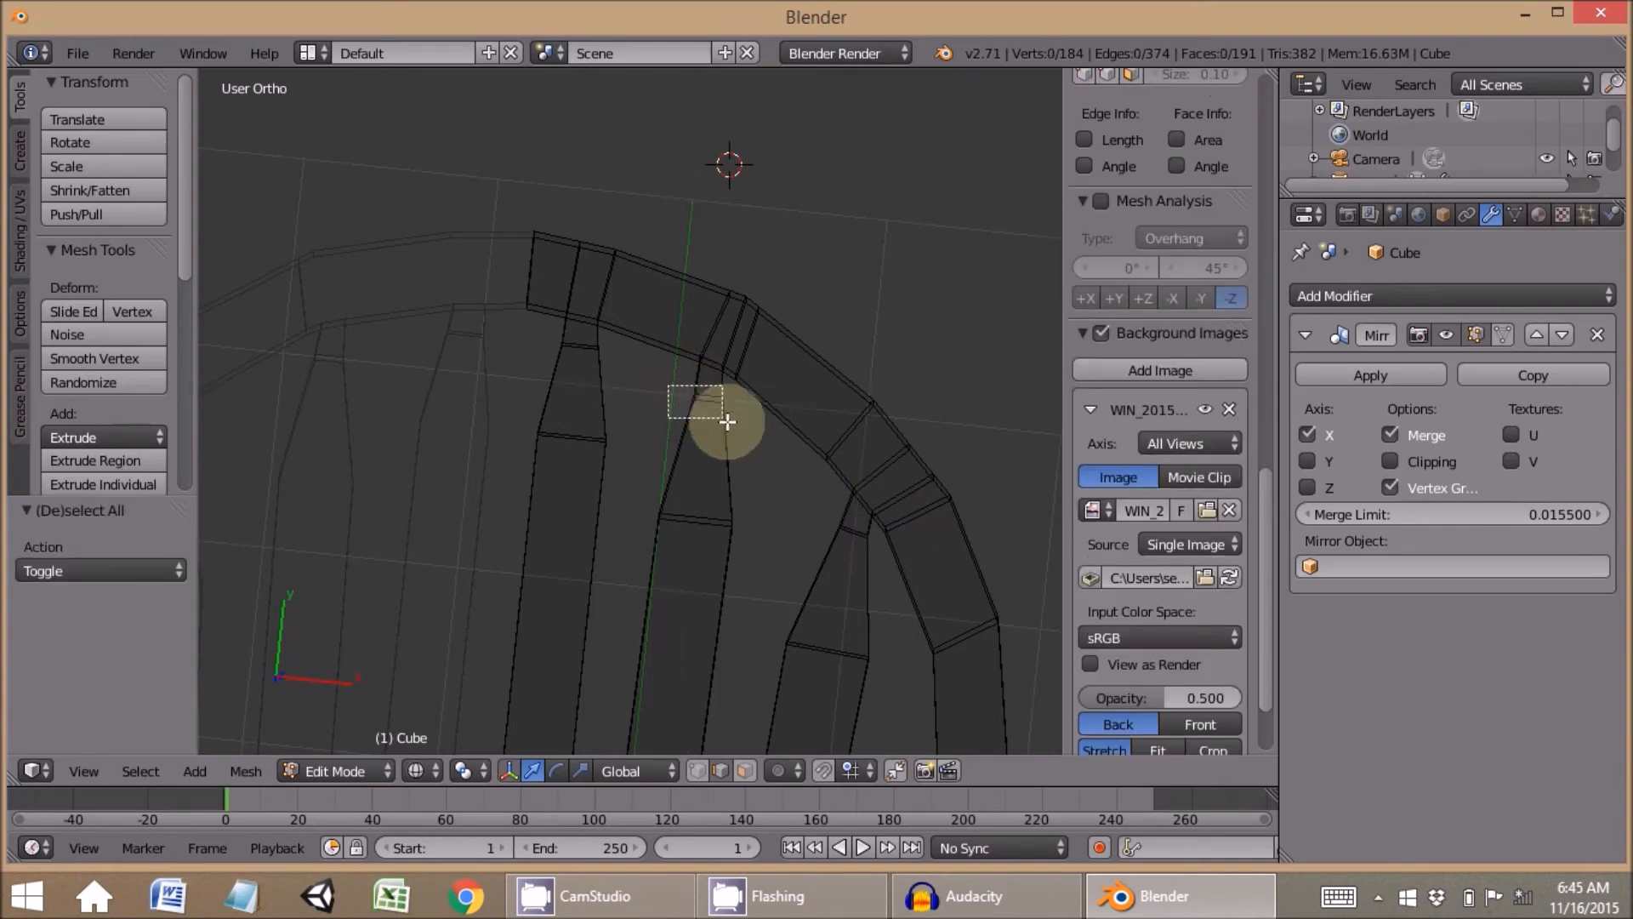
pyautogui.moveTo(727, 421); pyautogui.dragTo(728, 421)
pyautogui.press('g')
pyautogui.press('x')
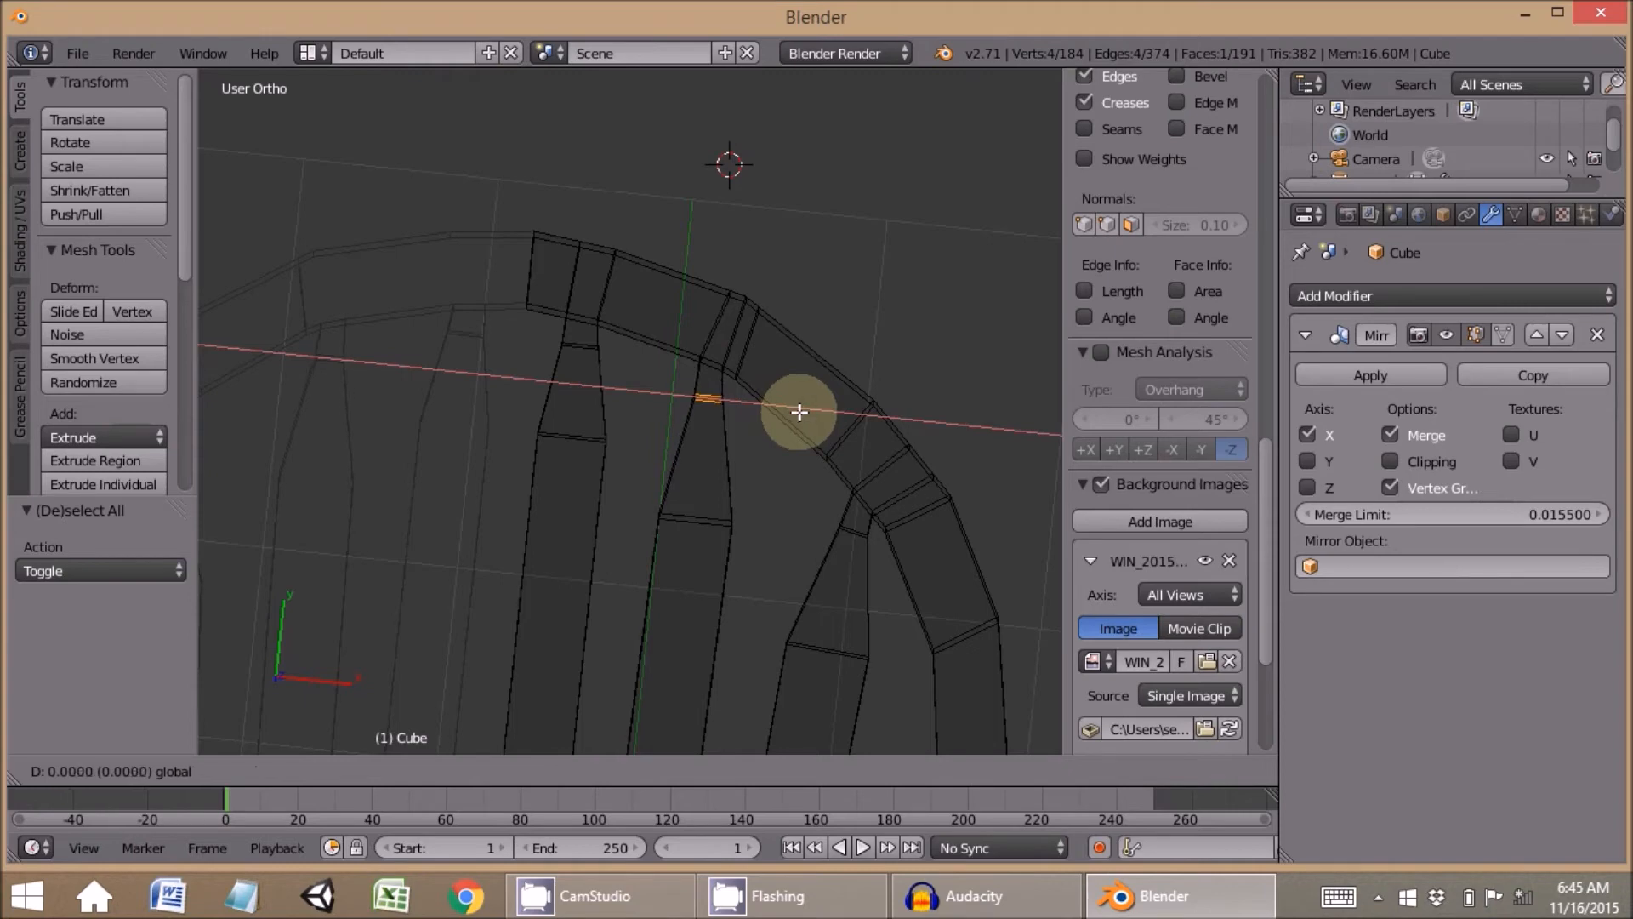
pyautogui.click(800, 412)
pyautogui.press('z')
pyautogui.scroll(-7, 782, 421)
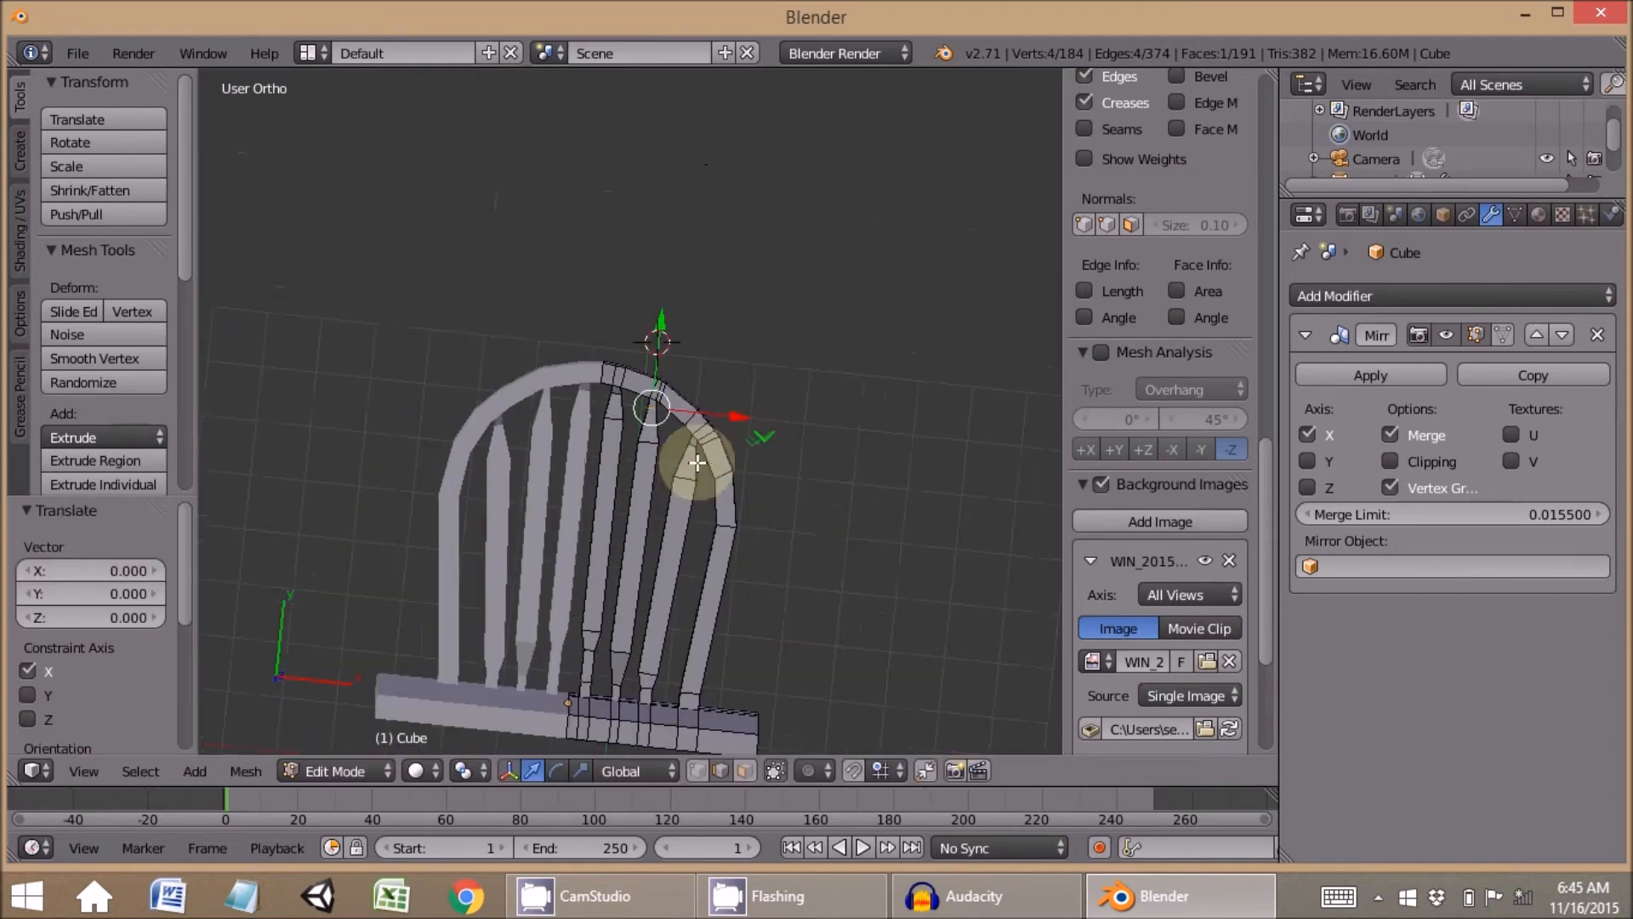
pyautogui.keyDown('shift'); pyautogui.moveTo(676, 462); pyautogui.dragTo(708, 372, button='middle'); pyautogui.keyUp('shift')
pyautogui.scroll(4, 710, 375)
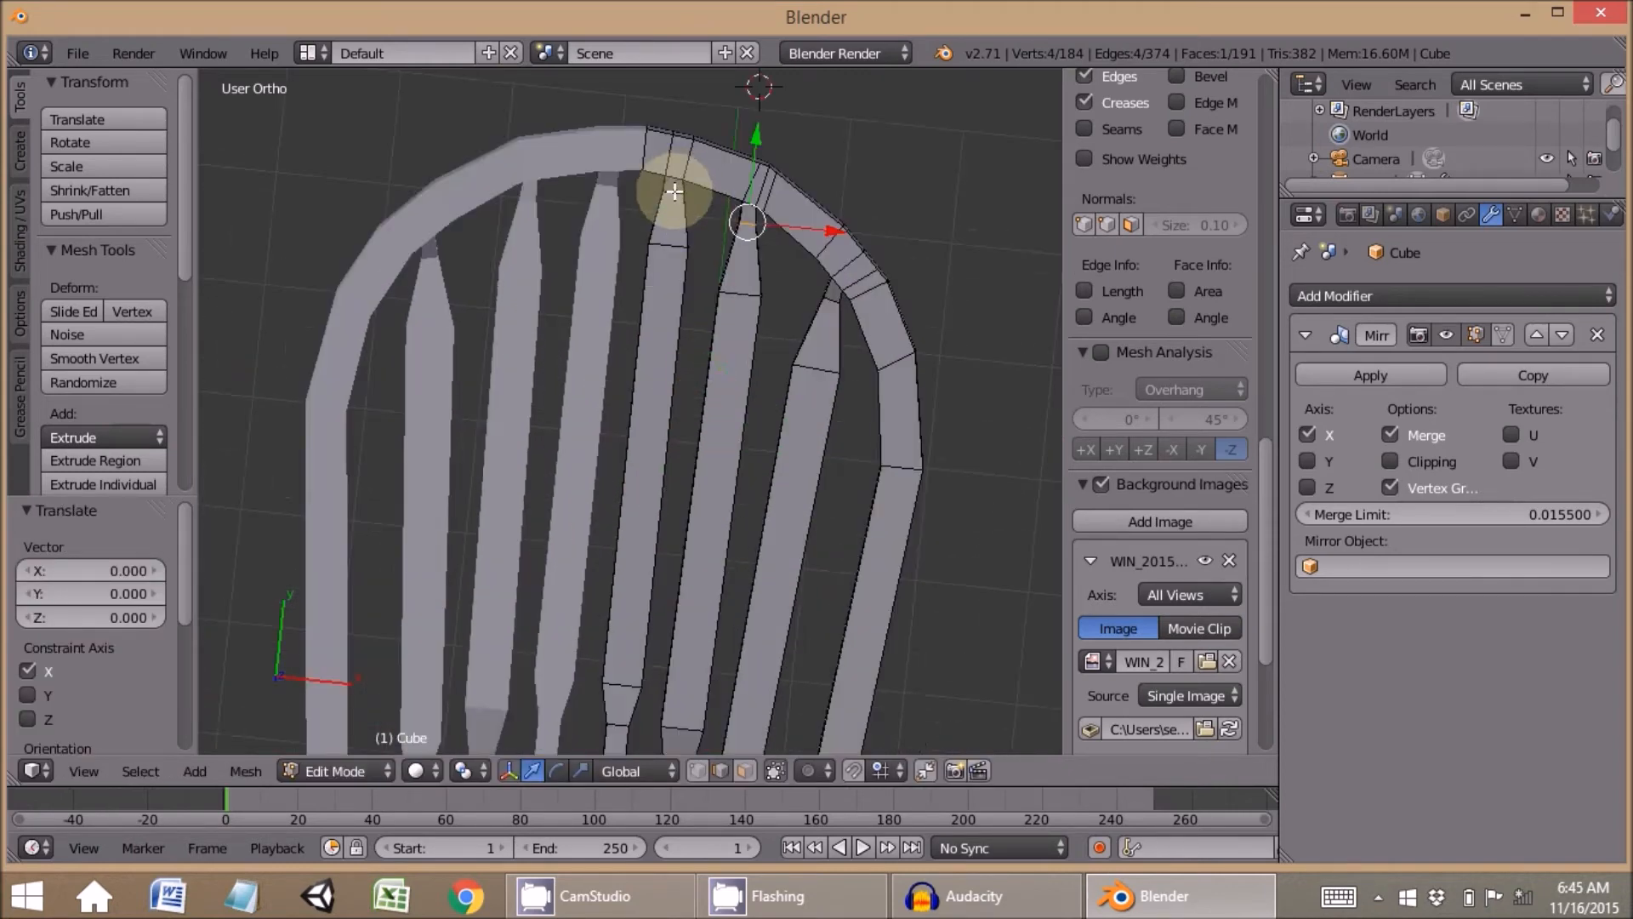
# Add one loop cut across the width of the seat, slid close to the seat's front edge
pyautogui.press('a')
pyautogui.scroll(-5, 893, 400)
pyautogui.moveTo(692, 492); pyautogui.dragTo(537, 365, button='middle')
pyautogui.scroll(2, 543, 468)
pyautogui.keyDown('shift'); pyautogui.moveTo(529, 546); pyautogui.dragTo(864, 514, button='middle'); pyautogui.keyUp('shift')
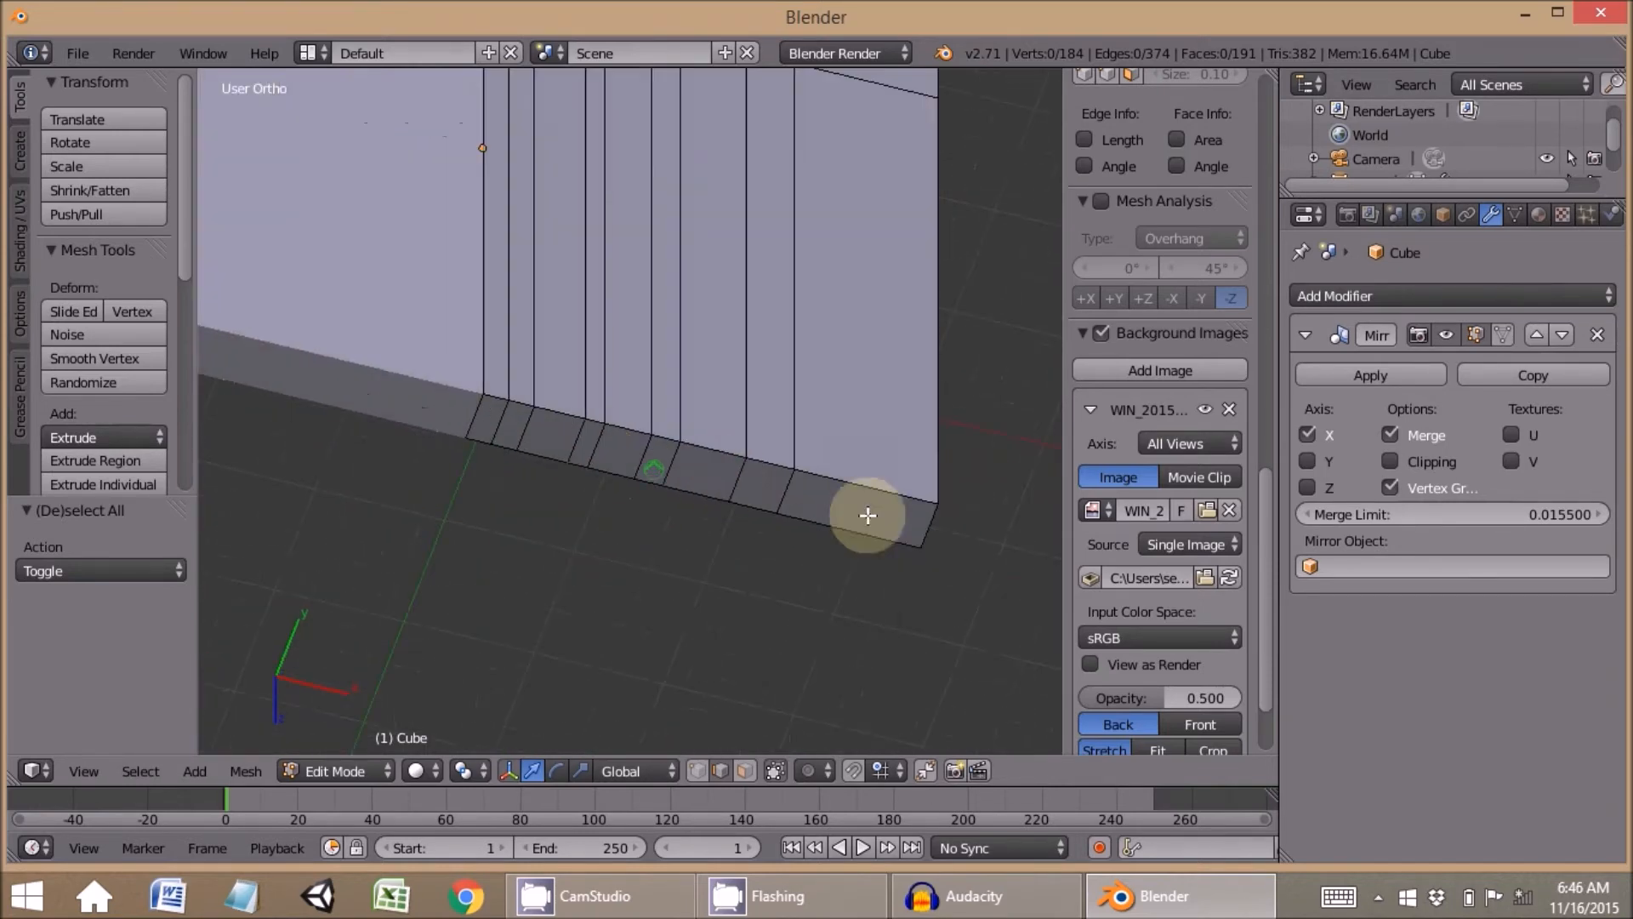
pyautogui.rightClick(919, 532)
pyautogui.moveTo(693, 554); pyautogui.dragTo(736, 430, button='middle')
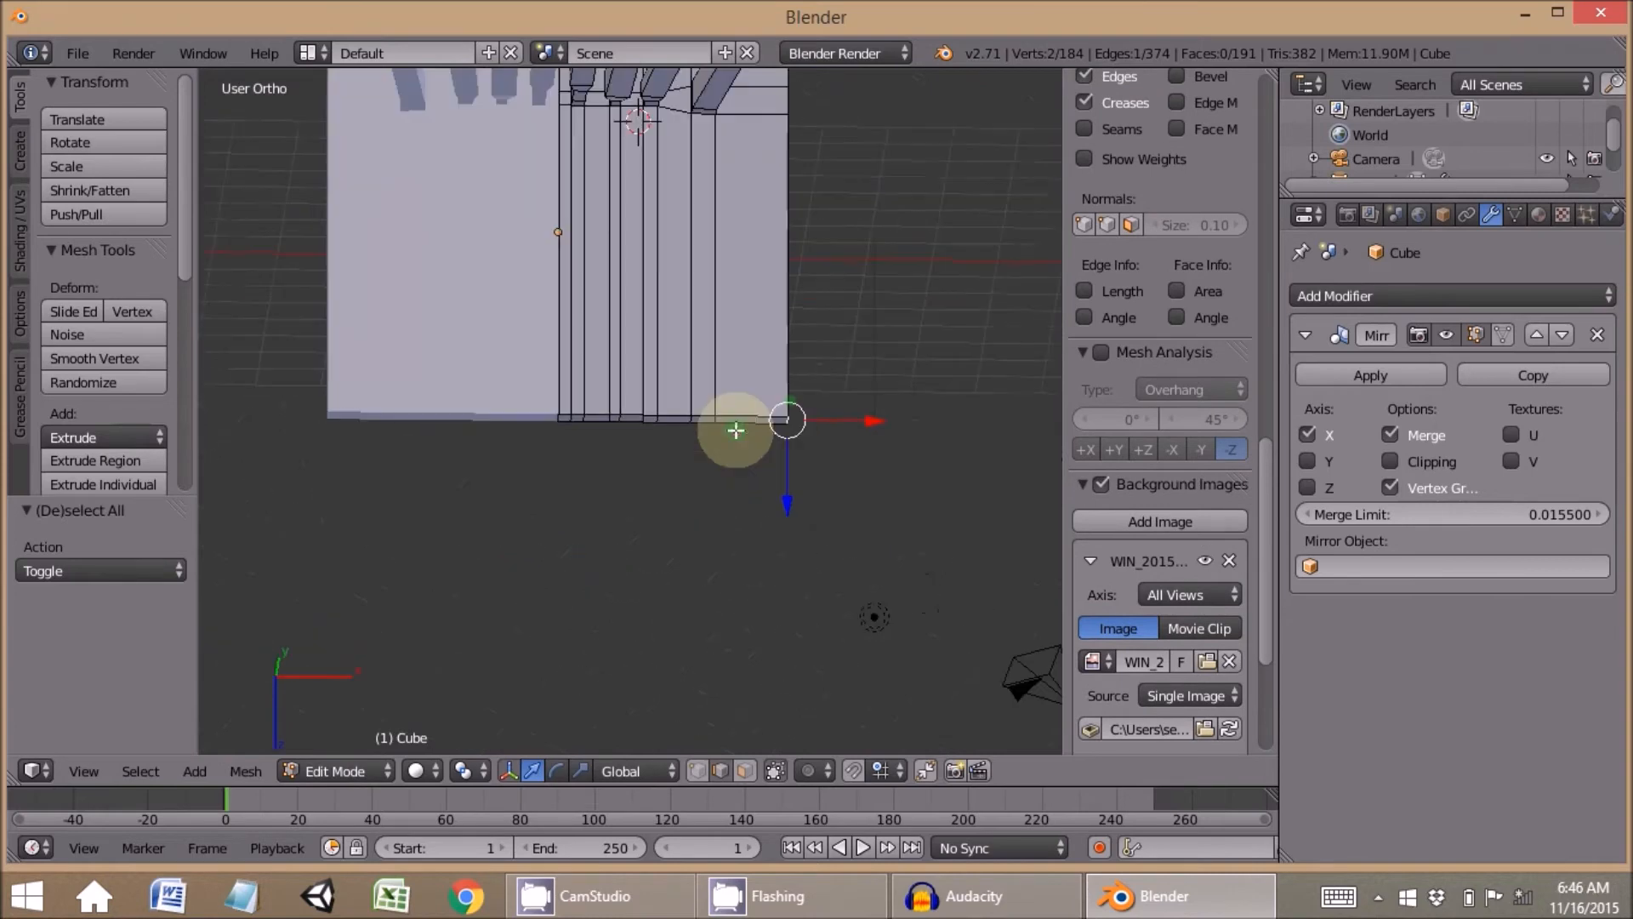
pyautogui.hotkey('ctrl', 'r')
pyautogui.click(729, 308)
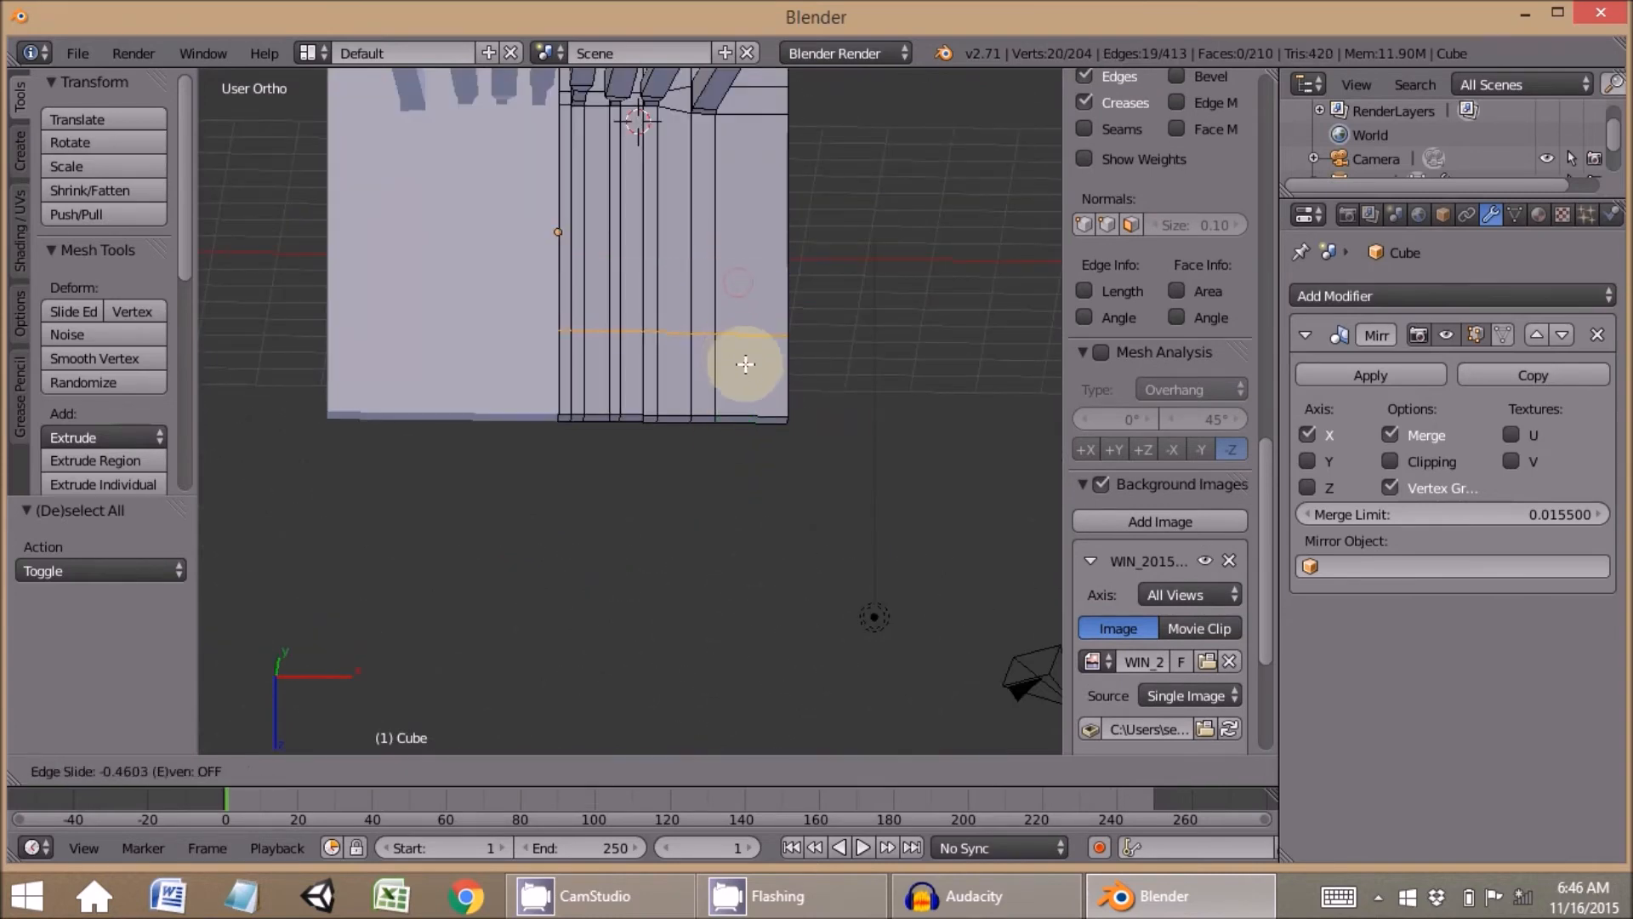
pyautogui.click(748, 369)
# Cut off the seat's front outer corner by moving its vertical edge -0.392 along Z and 0.156 along X
pyautogui.moveTo(781, 423); pyautogui.dragTo(749, 370, button='middle')
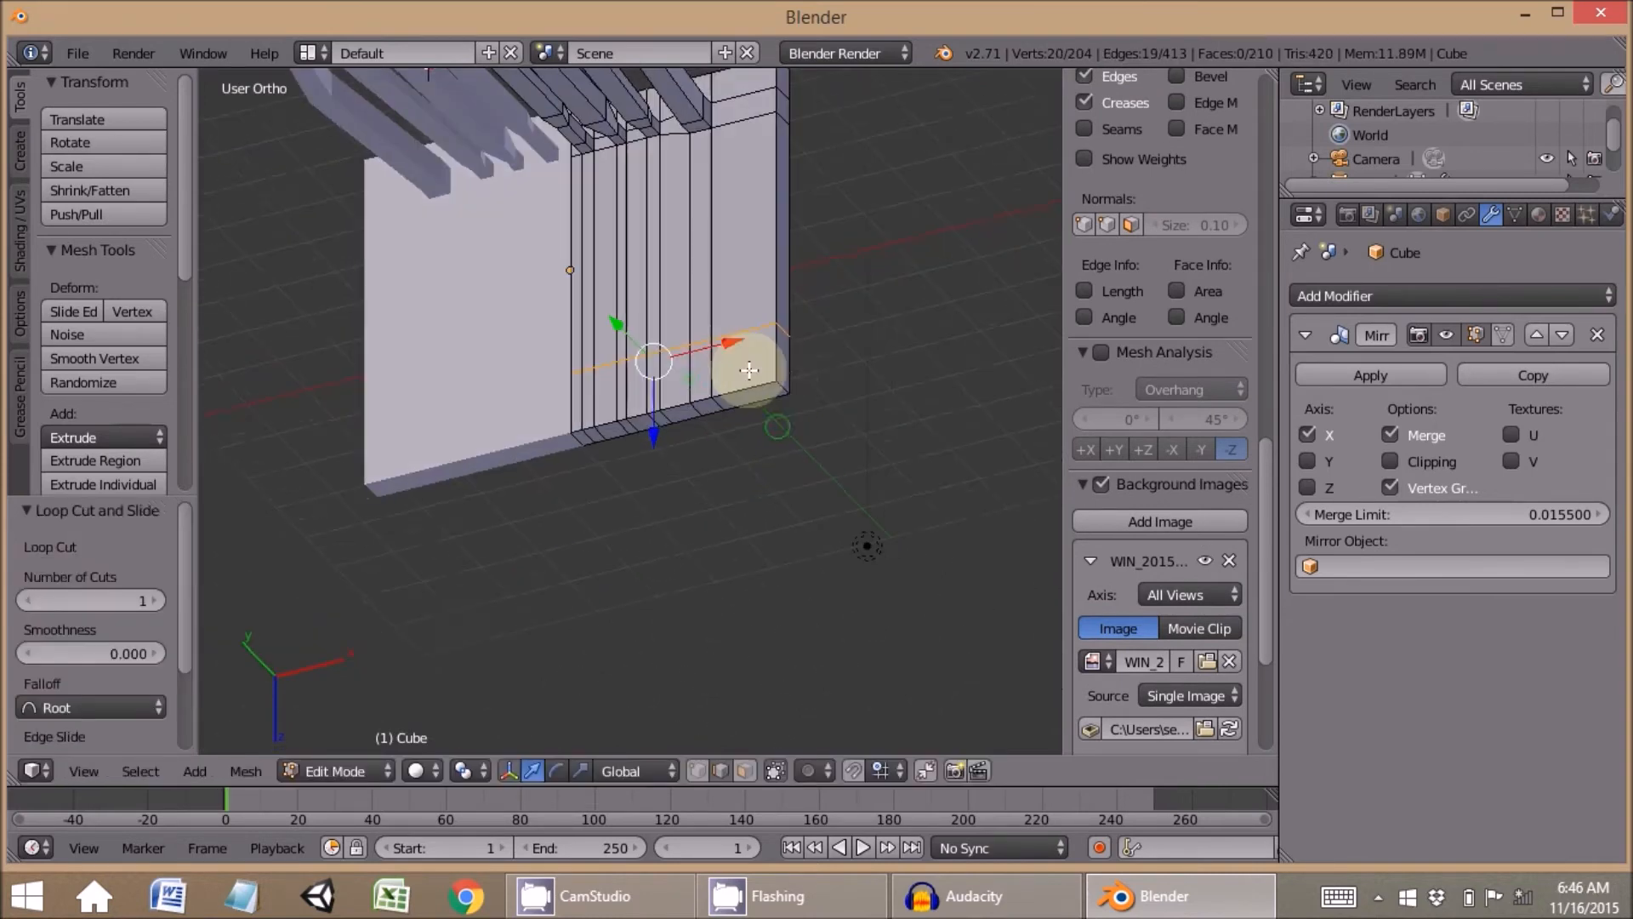
pyautogui.rightClick(732, 394)
pyautogui.moveTo(755, 452); pyautogui.dragTo(834, 416, button='middle')
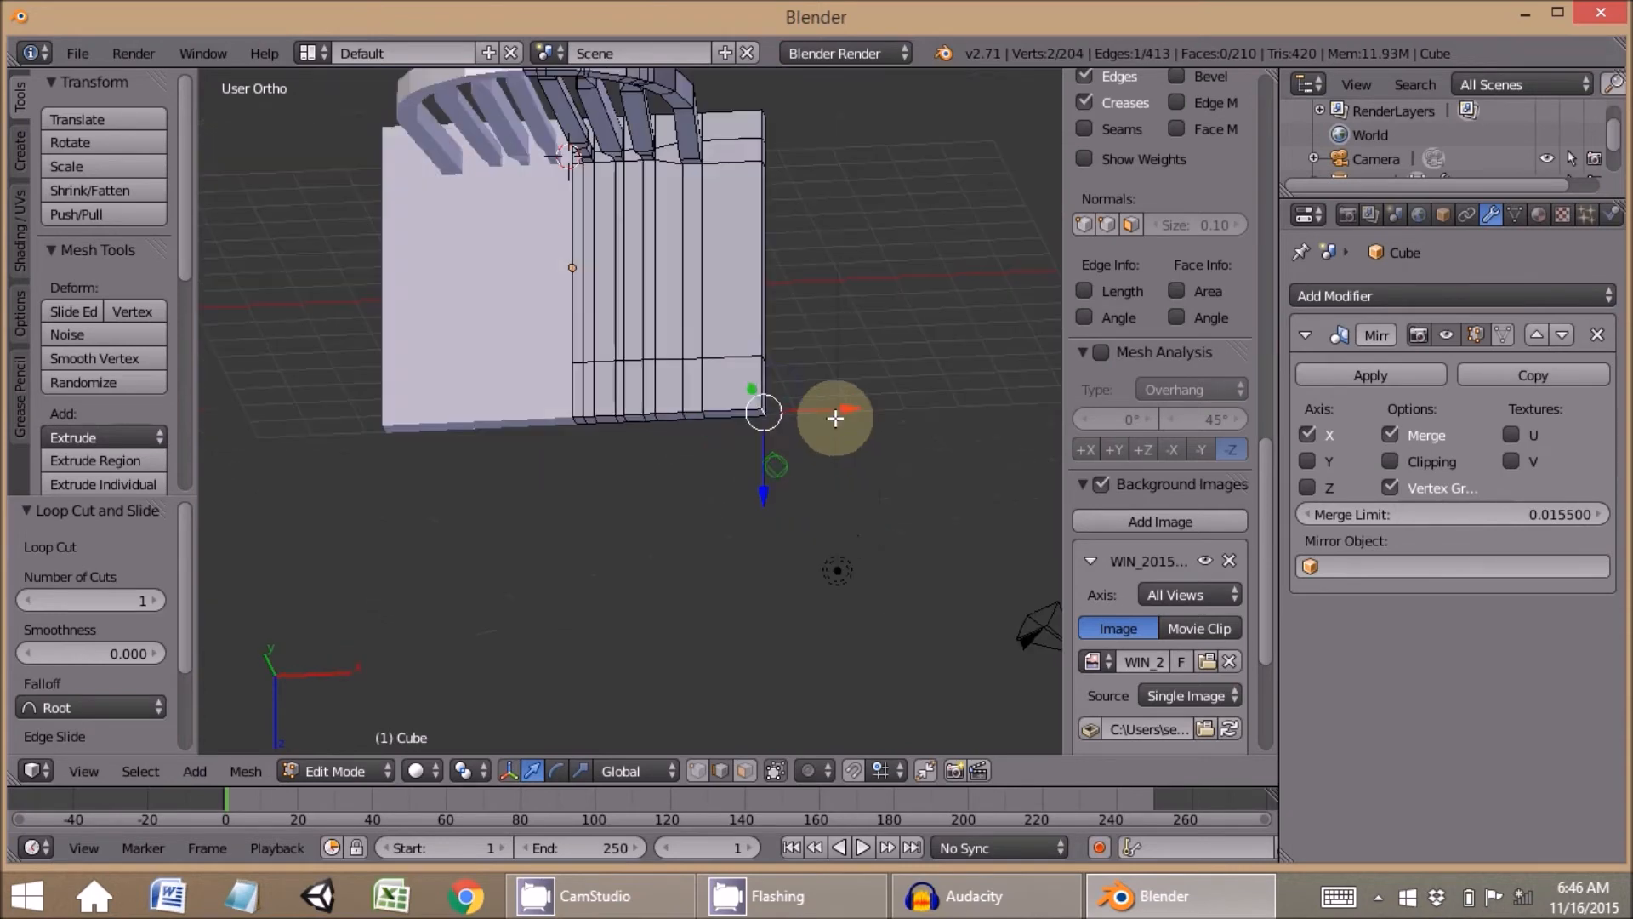
pyautogui.press('g')
pyautogui.click(741, 472)
pyautogui.press('g')
pyautogui.press('z')
pyautogui.click(741, 465)
pyautogui.press('g')
pyautogui.press('x')
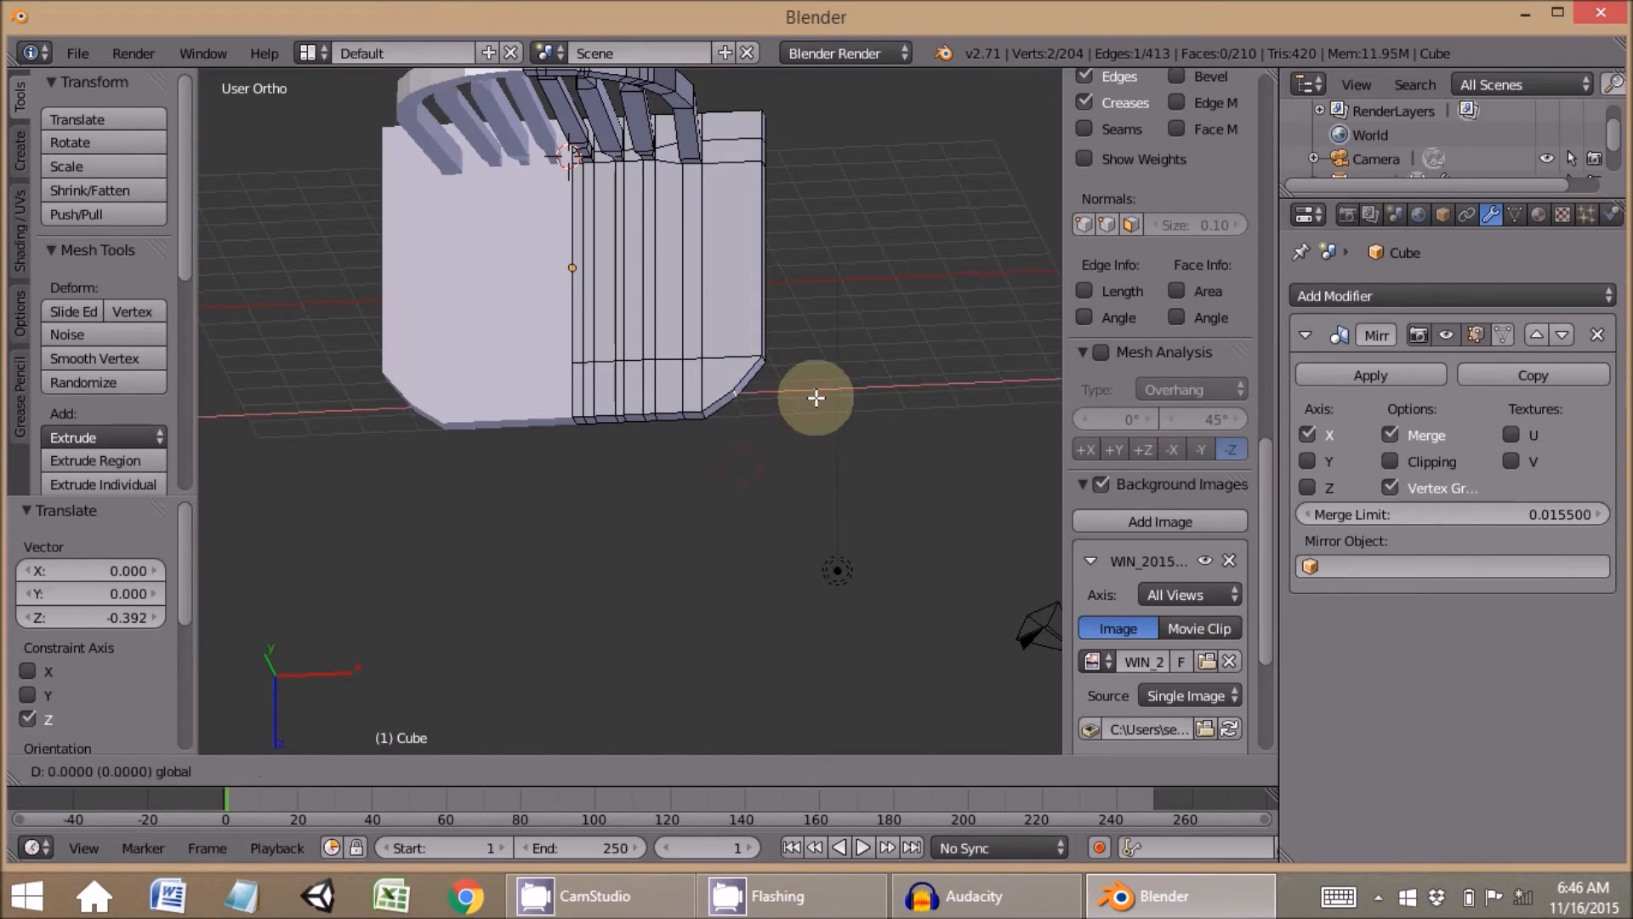
pyautogui.click(817, 397)
# Move the seat's back outer corner edge about 0.200 along Z and add a front-to-back loop cut near the seat's outer side
pyautogui.moveTo(835, 259); pyautogui.dragTo(601, 281, button='middle')
pyautogui.press('g')
pyautogui.press('z')
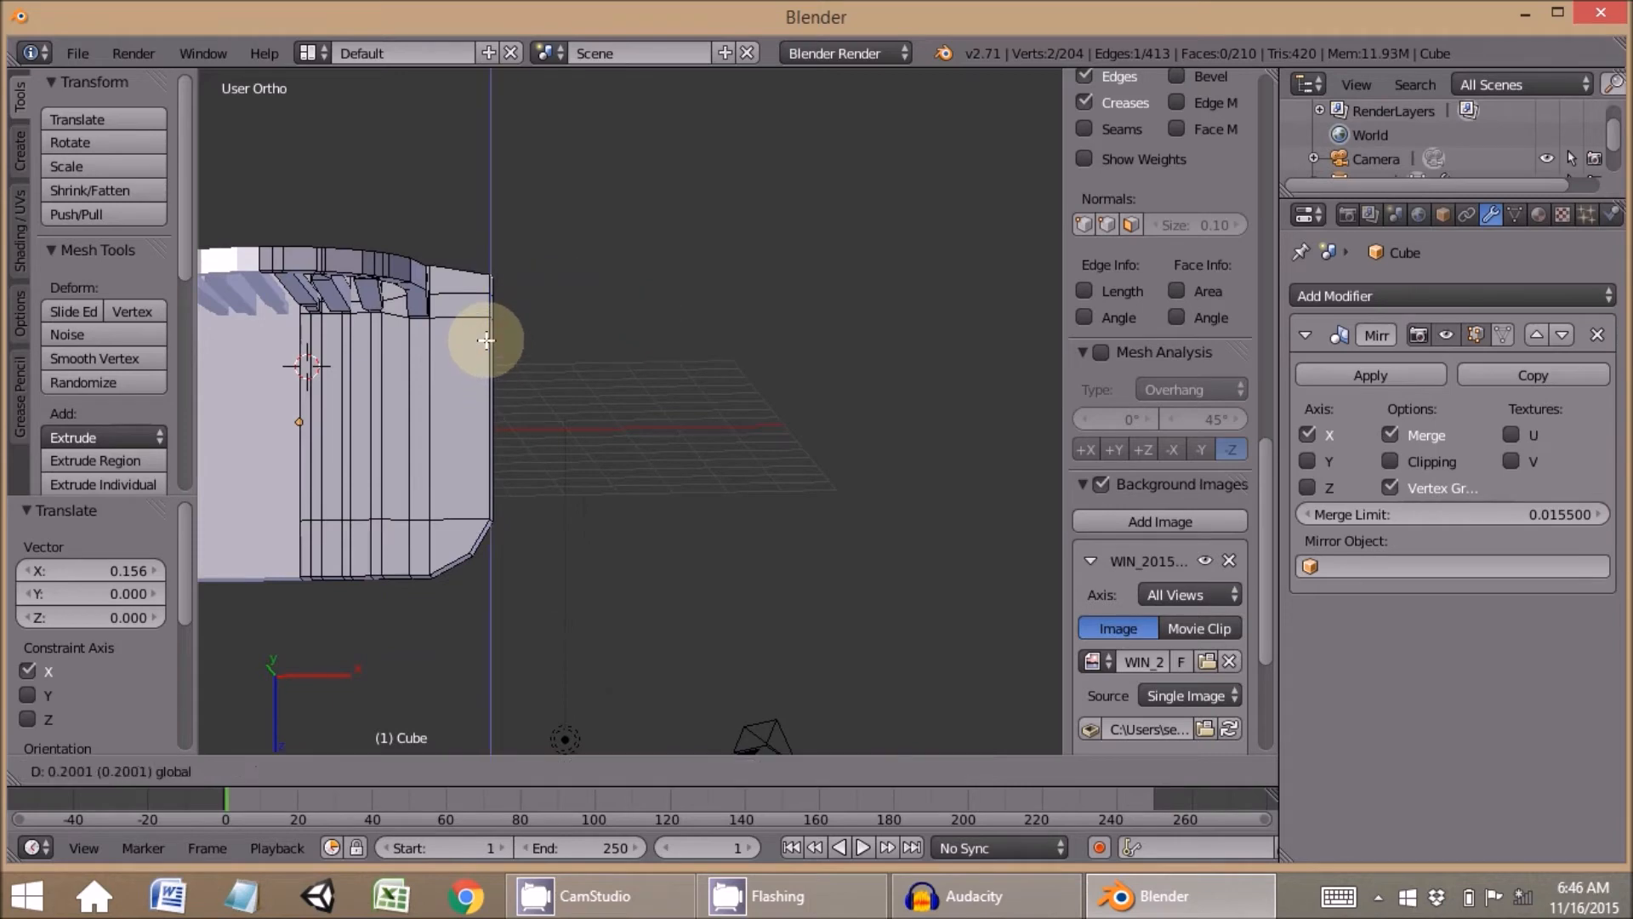
pyautogui.click(486, 340)
pyautogui.hotkey('ctrl', 'r')
pyautogui.click(448, 521)
pyautogui.click(448, 520)
# Reshape the seat's back outer corner by moving its edge inward -0.202 along X
pyautogui.moveTo(465, 279); pyautogui.dragTo(649, 212, button='middle')
pyautogui.rightClick(545, 254)
pyautogui.press('g')
pyautogui.moveTo(492, 361); pyautogui.dragTo(491, 363)
pyautogui.moveTo(605, 277); pyautogui.dragTo(542, 297)
pyautogui.moveTo(478, 336); pyautogui.dragTo(534, 331, button='middle')
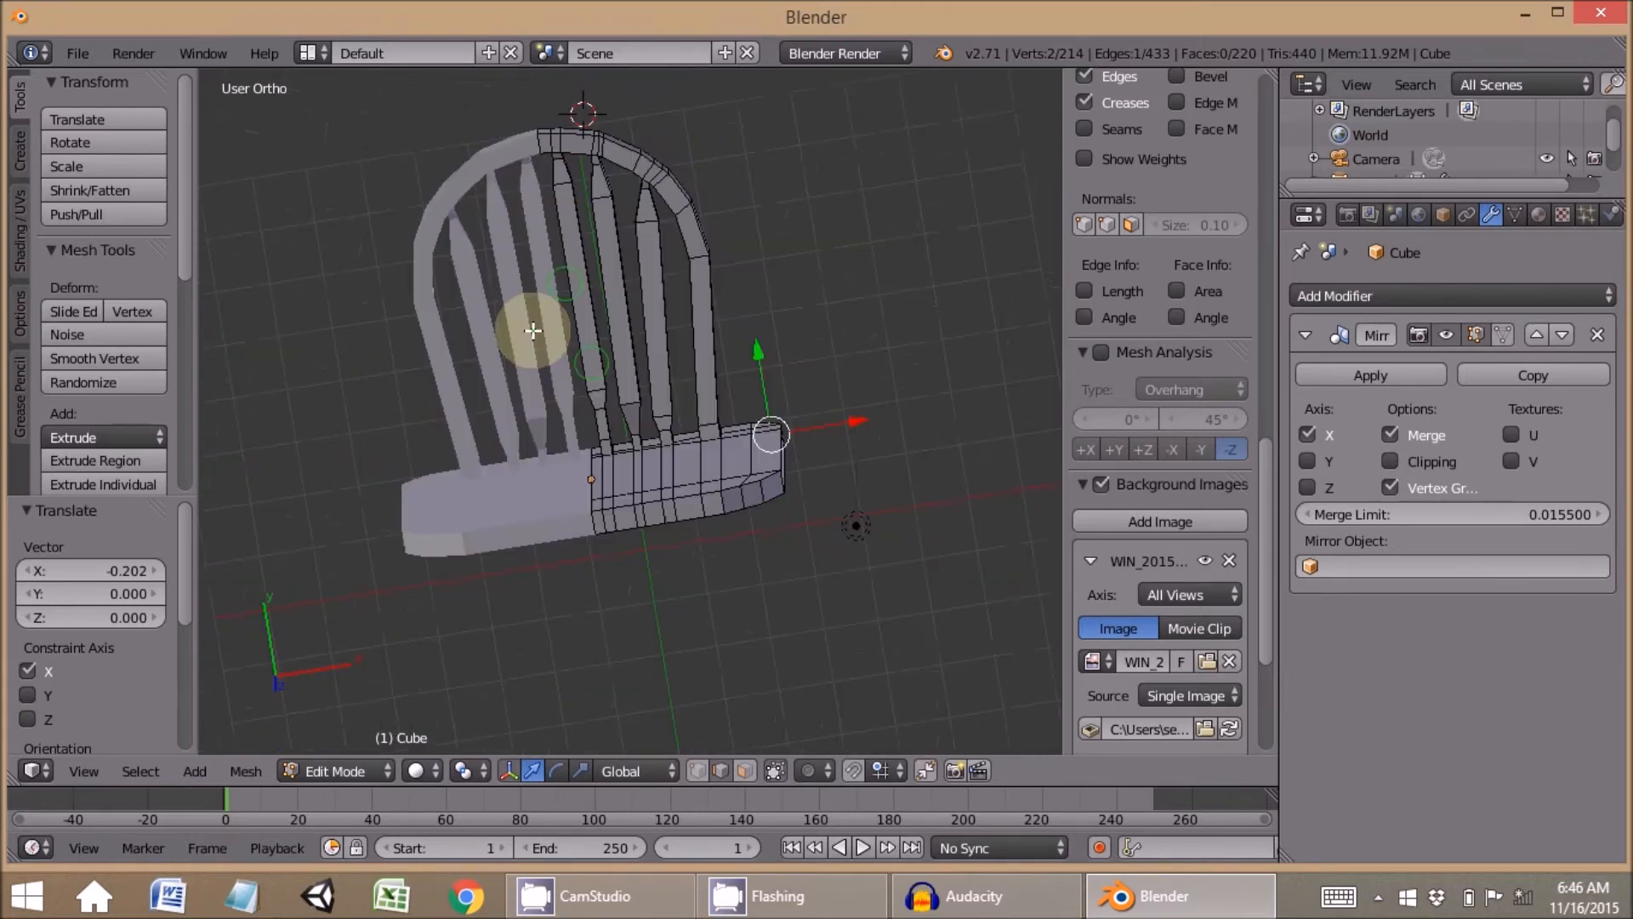
# Examine the legs and stretchers in the background photo beneath the seat from the top view
pyautogui.press('KP_7')
pyautogui.keyDown('shift'); pyautogui.moveTo(572, 659); pyautogui.dragTo(579, 423, button='middle'); pyautogui.keyUp('shift')
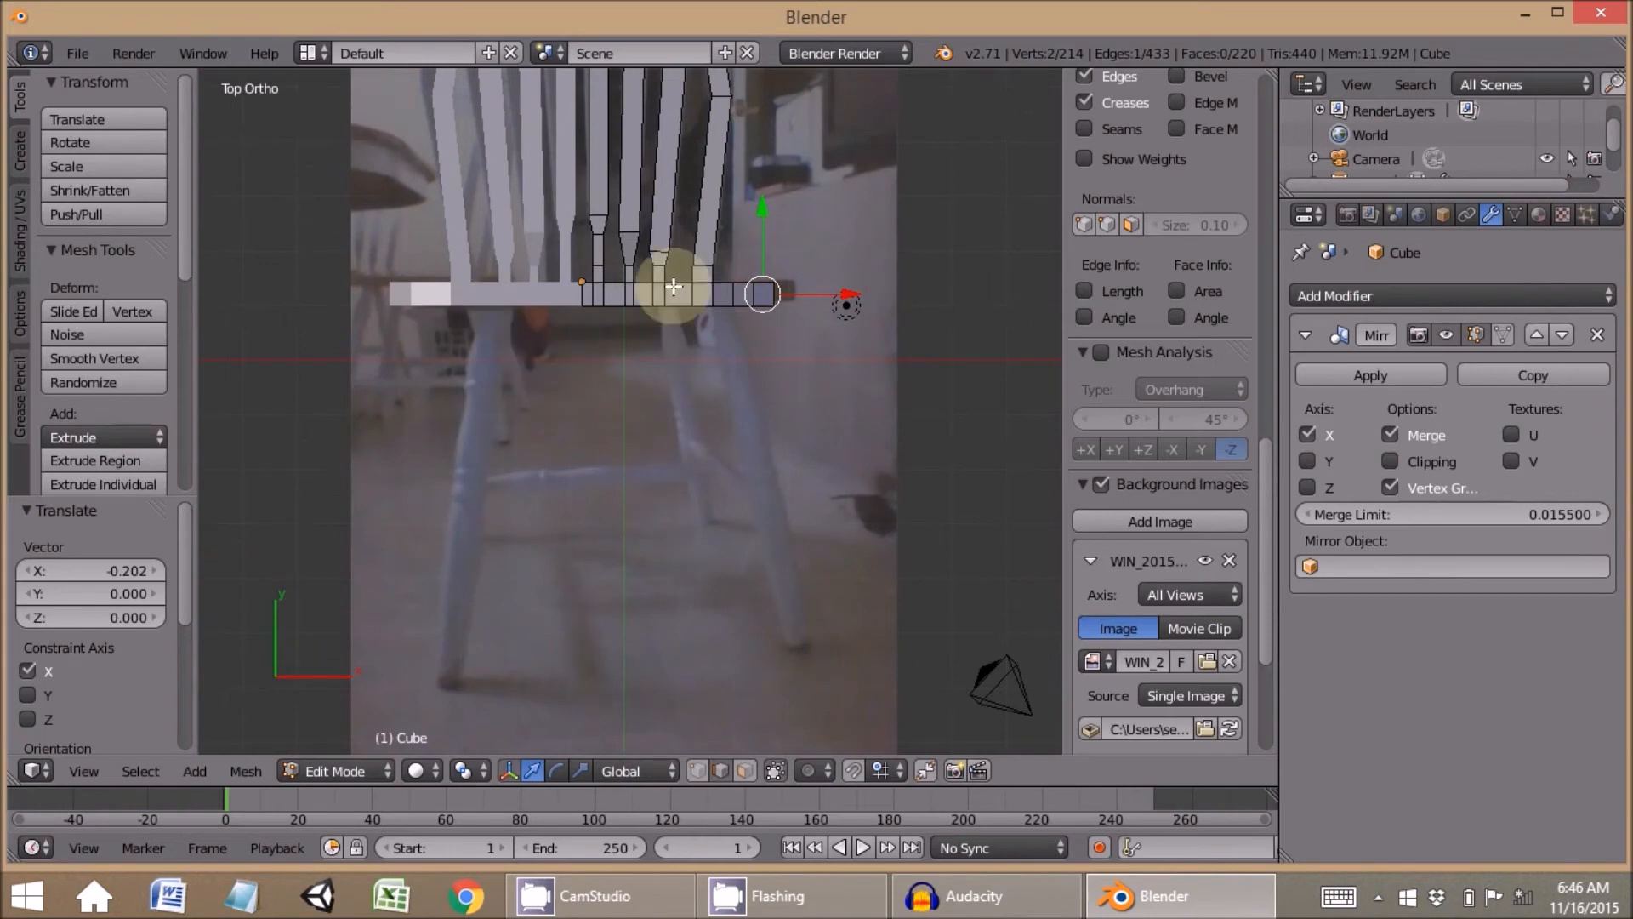
pyautogui.scroll(2, 646, 599)
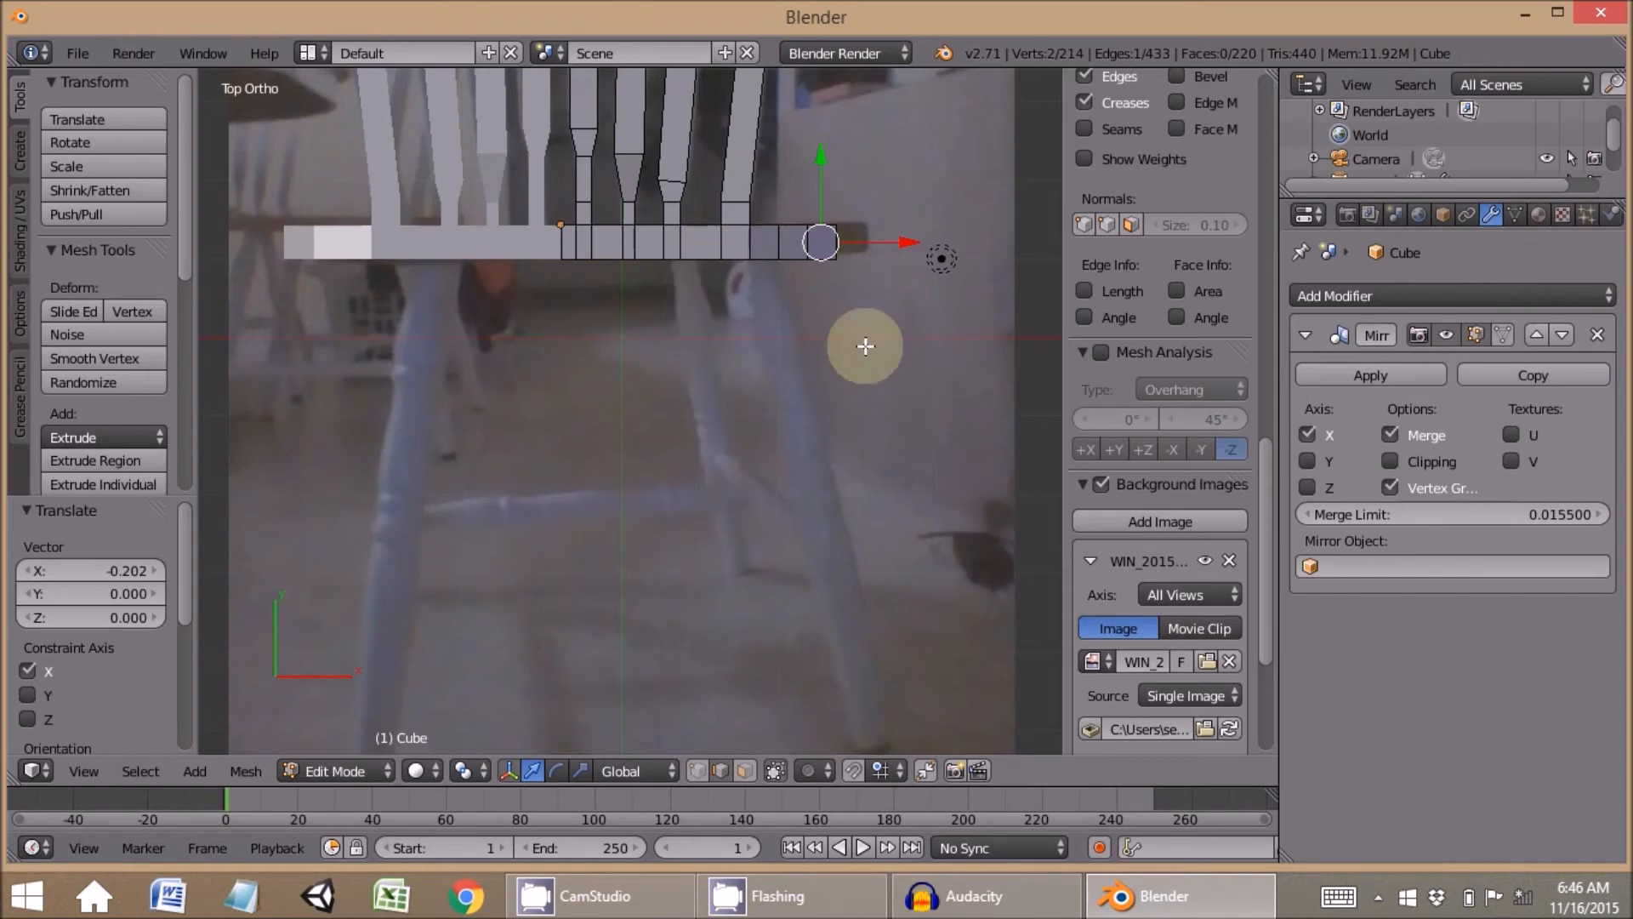
pyautogui.scroll(1, 850, 386)
pyautogui.keyDown('shift'); pyautogui.moveTo(833, 366); pyautogui.dragTo(731, 227, button='middle'); pyautogui.keyUp('shift')
pyautogui.scroll(2, 625, 479)
pyautogui.scroll(-5, 731, 227)
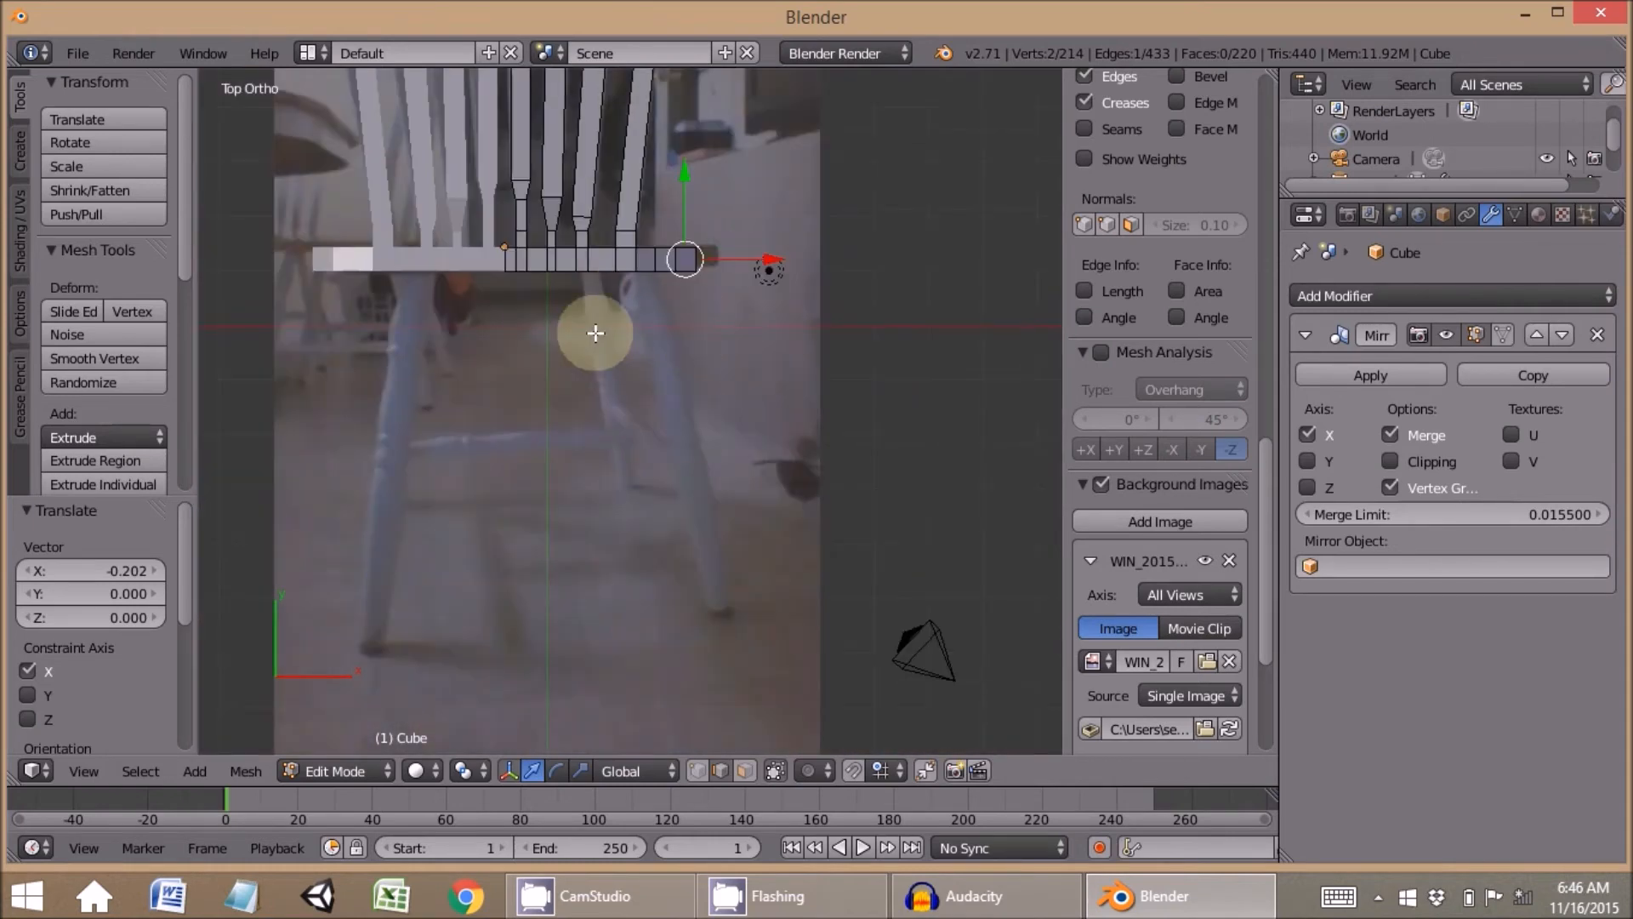
pyautogui.scroll(3, 686, 488)
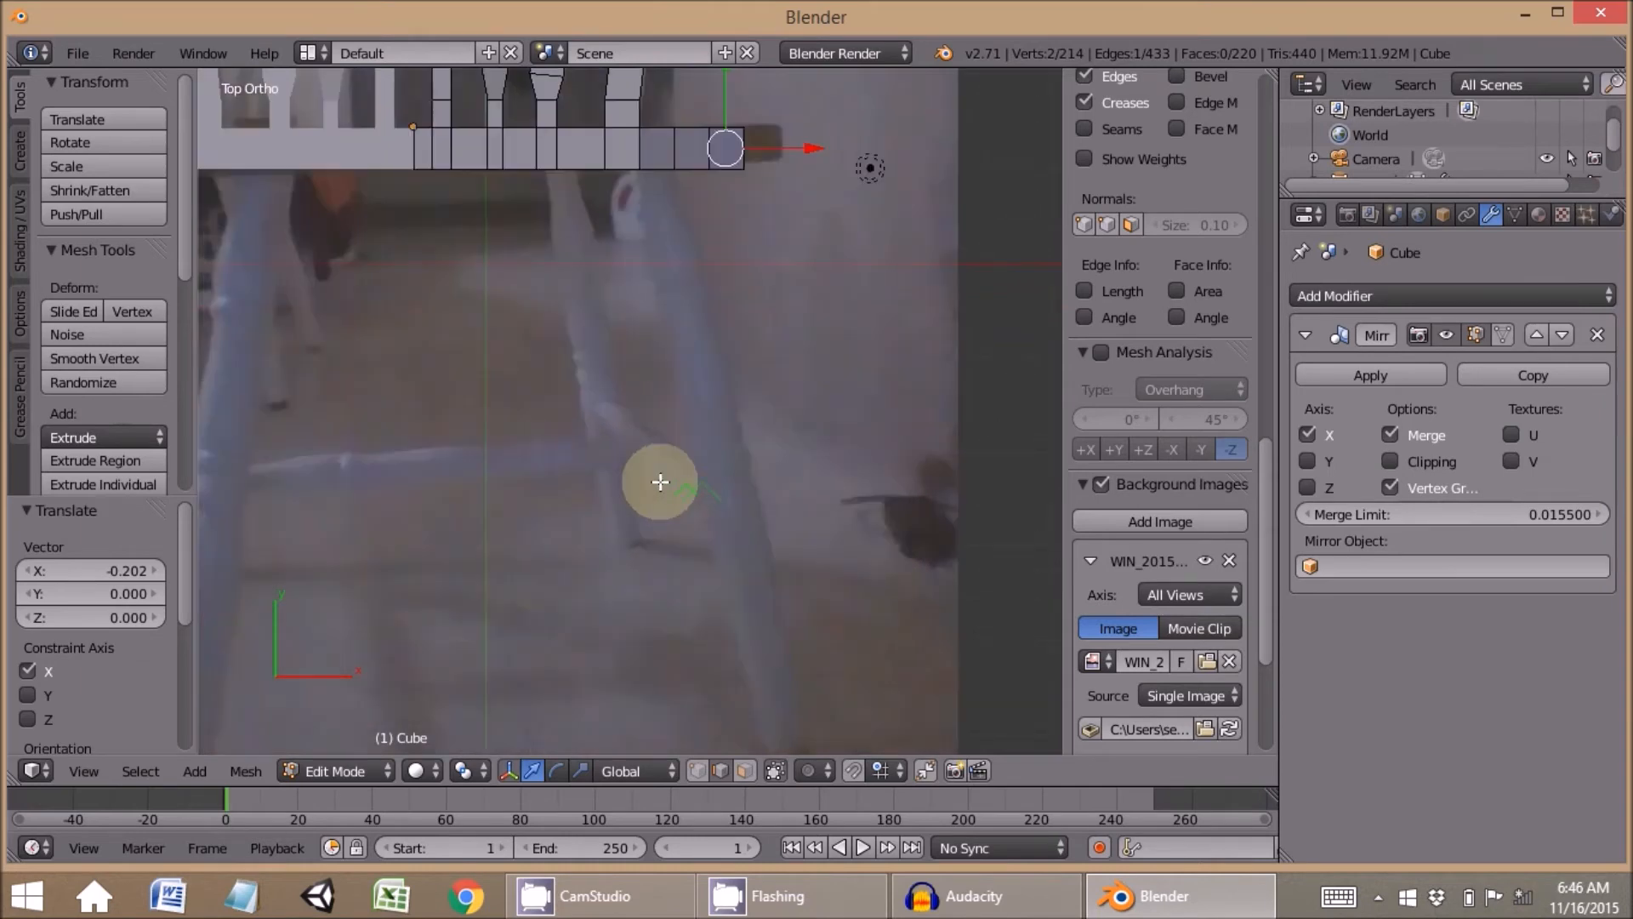
pyautogui.scroll(2, 660, 482)
# Enlarge the back leg's face on the seat's underside by moving its front-side edge 0.267 along Z
pyautogui.moveTo(649, 430); pyautogui.dragTo(630, 284, button='middle')
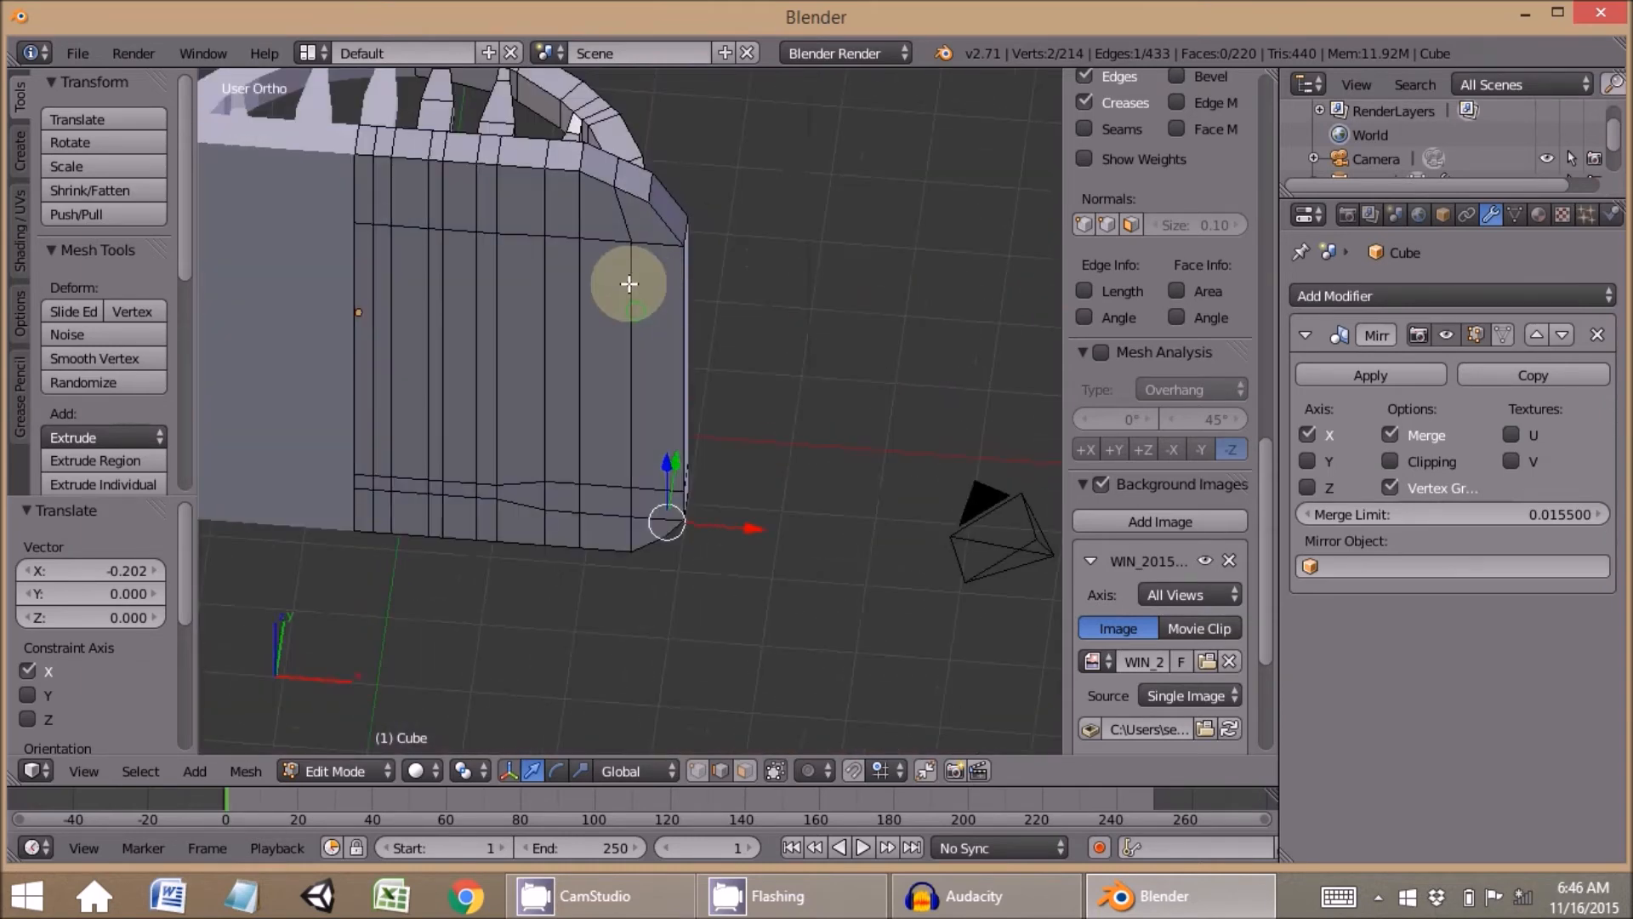
pyautogui.moveTo(539, 358); pyautogui.dragTo(605, 601, button='middle')
pyautogui.click(741, 770)
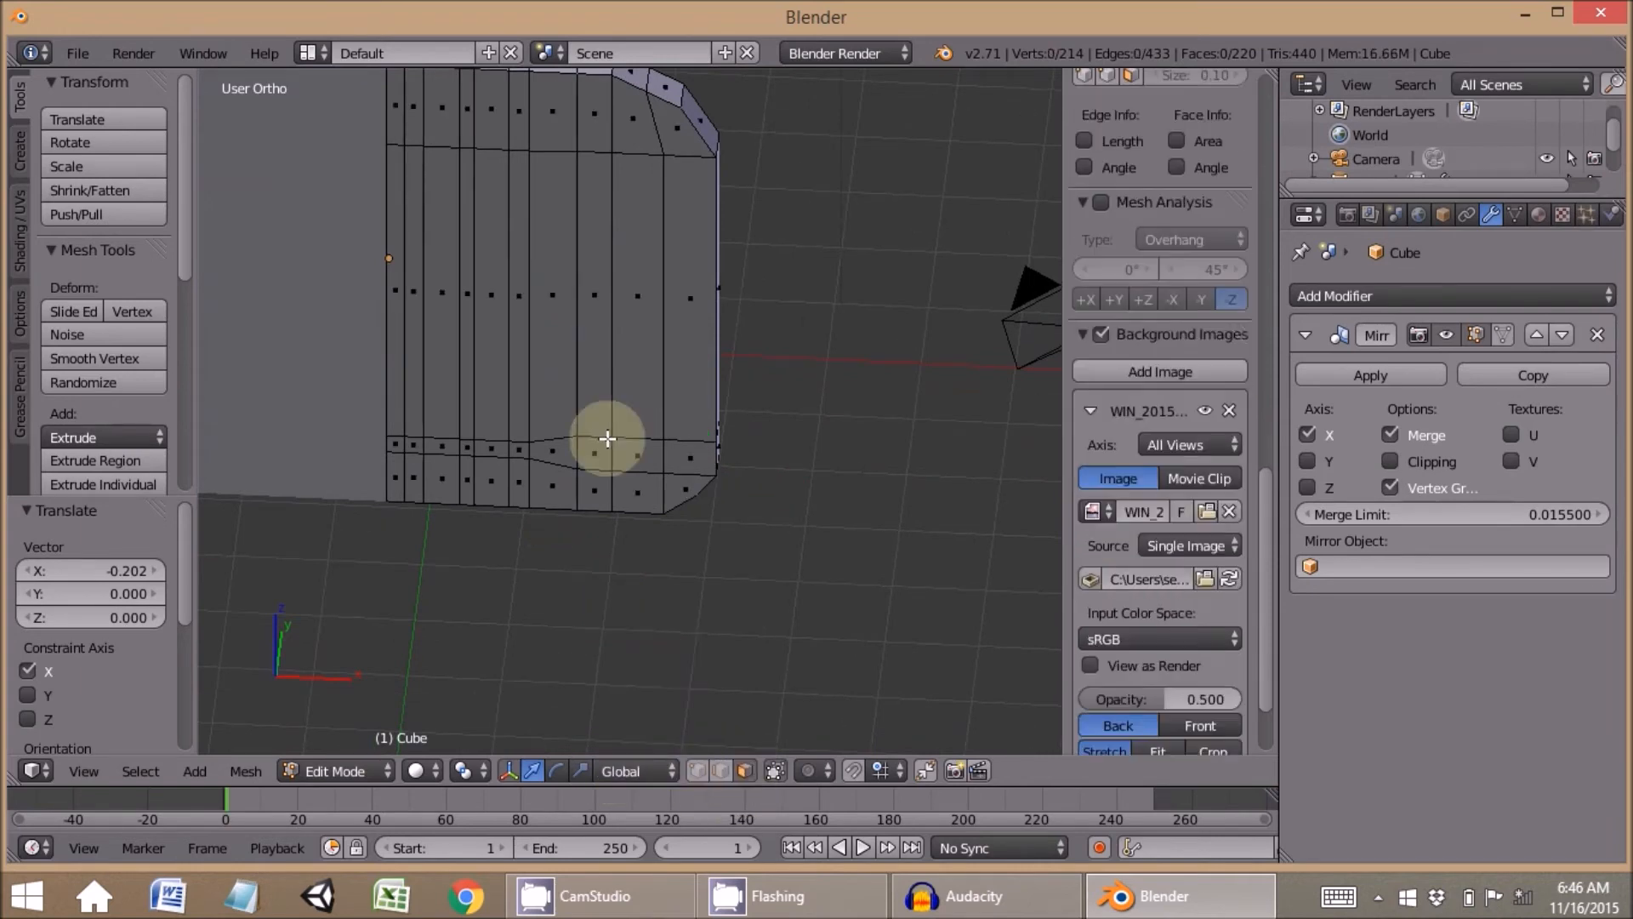
pyautogui.rightClick(638, 458)
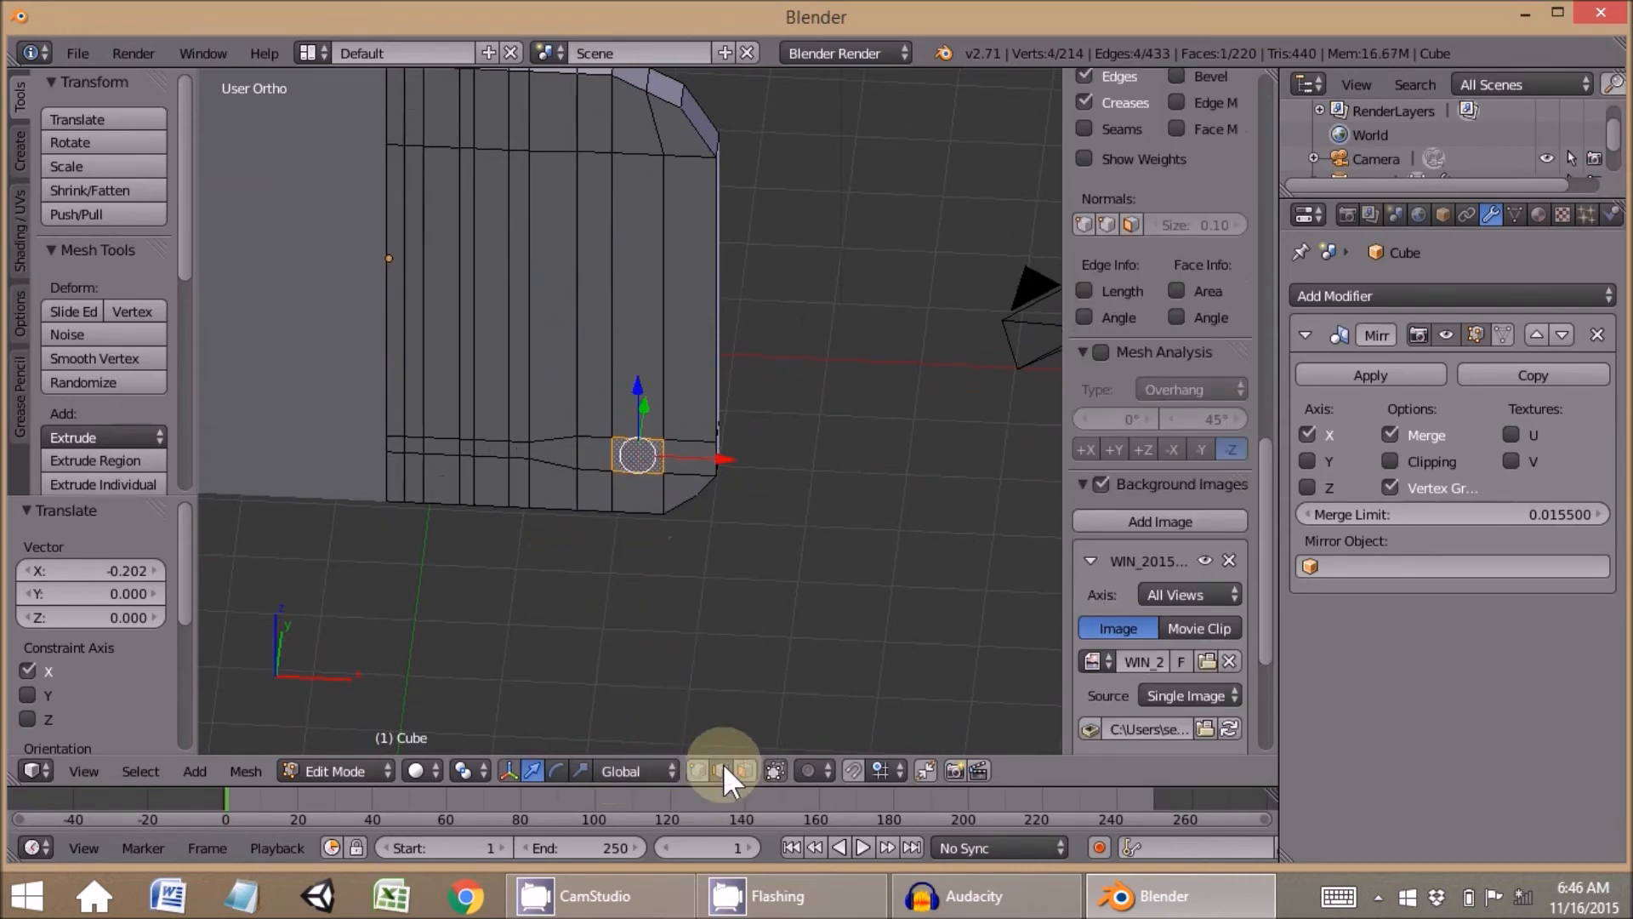
pyautogui.moveTo(636, 365); pyautogui.dragTo(475, 398, button='middle')
pyautogui.moveTo(925, 408); pyautogui.dragTo(925, 393)
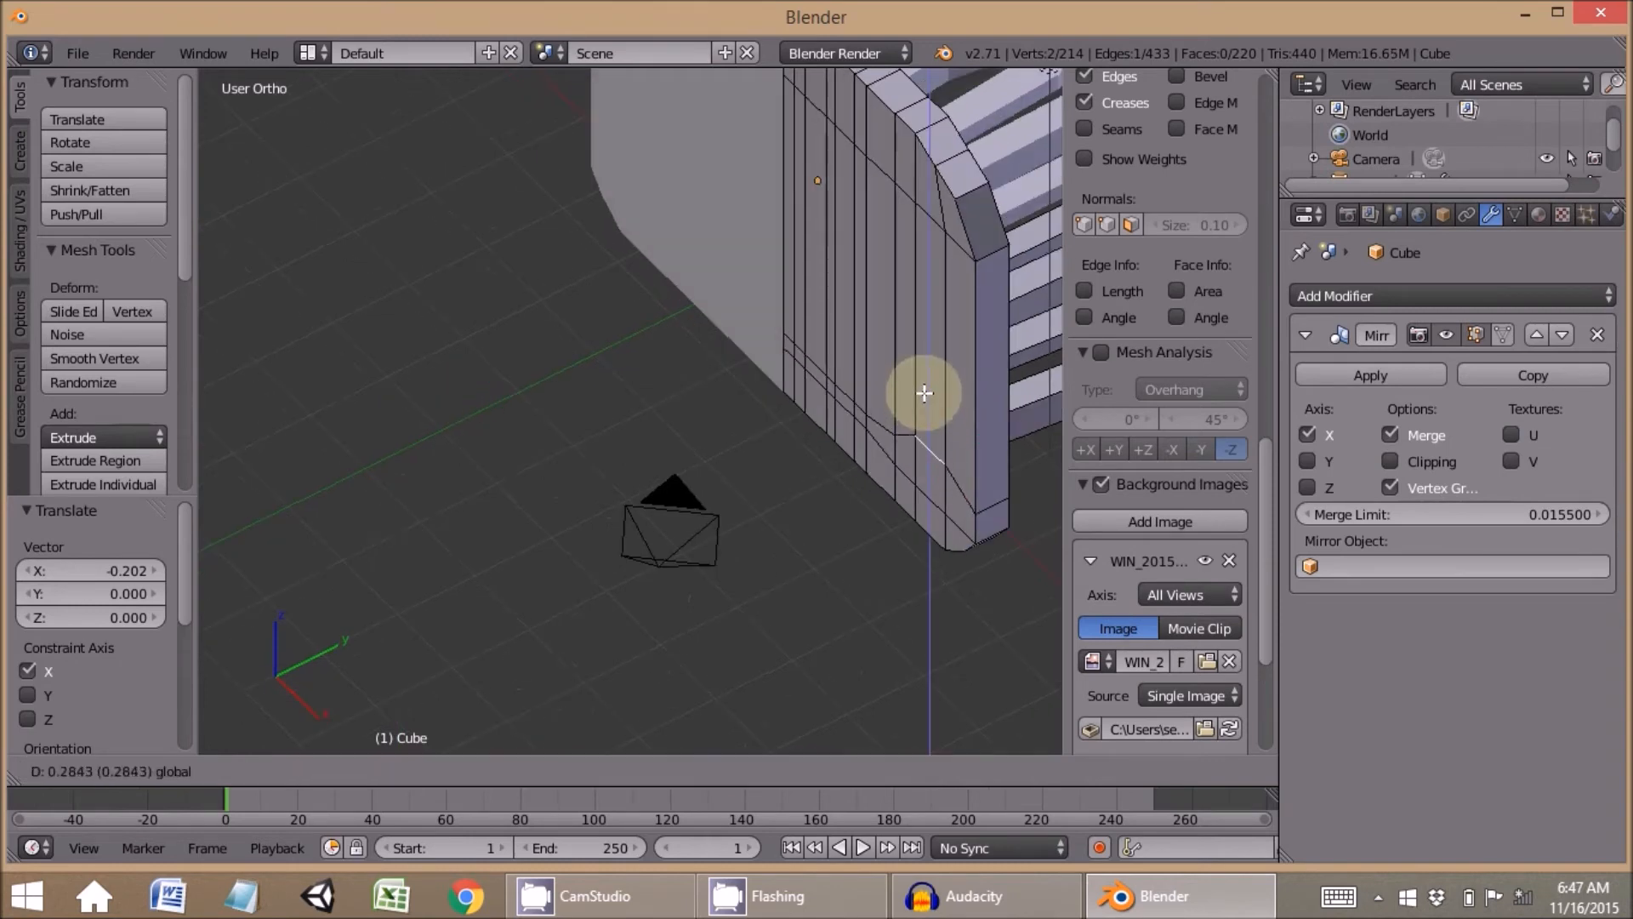
pyautogui.click(919, 339)
pyautogui.moveTo(919, 339); pyautogui.dragTo(802, 284, button='middle')
# Add a loop cut across the seat near the front and move its edge at the front leg's face -0.115 along Z
pyautogui.hotkey('ctrl', 'r')
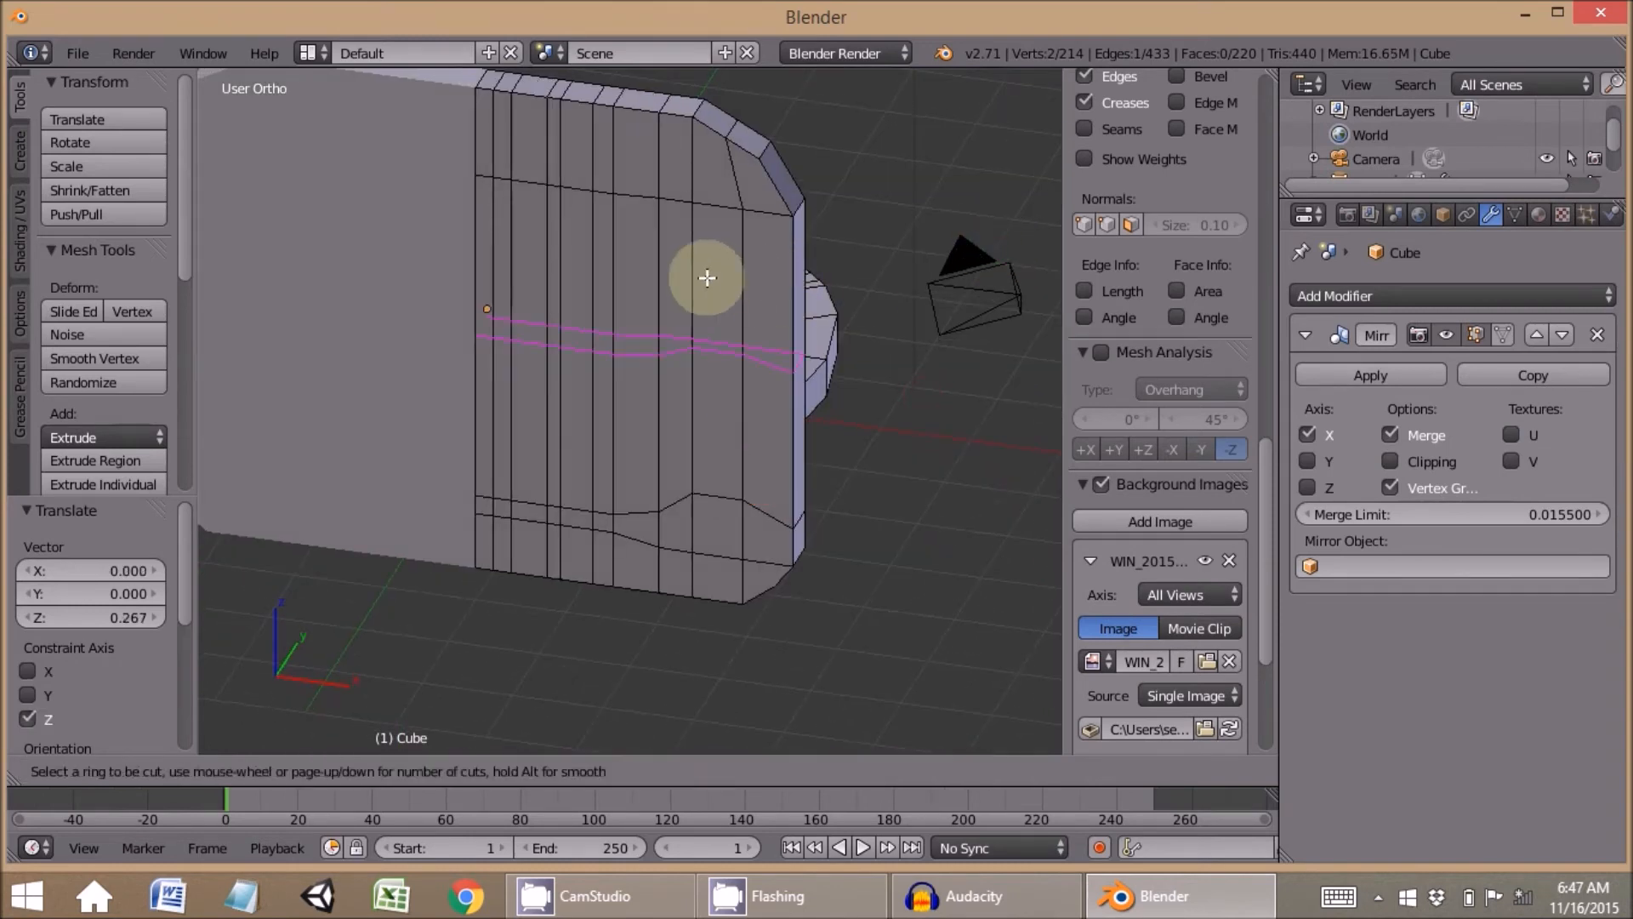
pyautogui.click(705, 270)
pyautogui.click(706, 175)
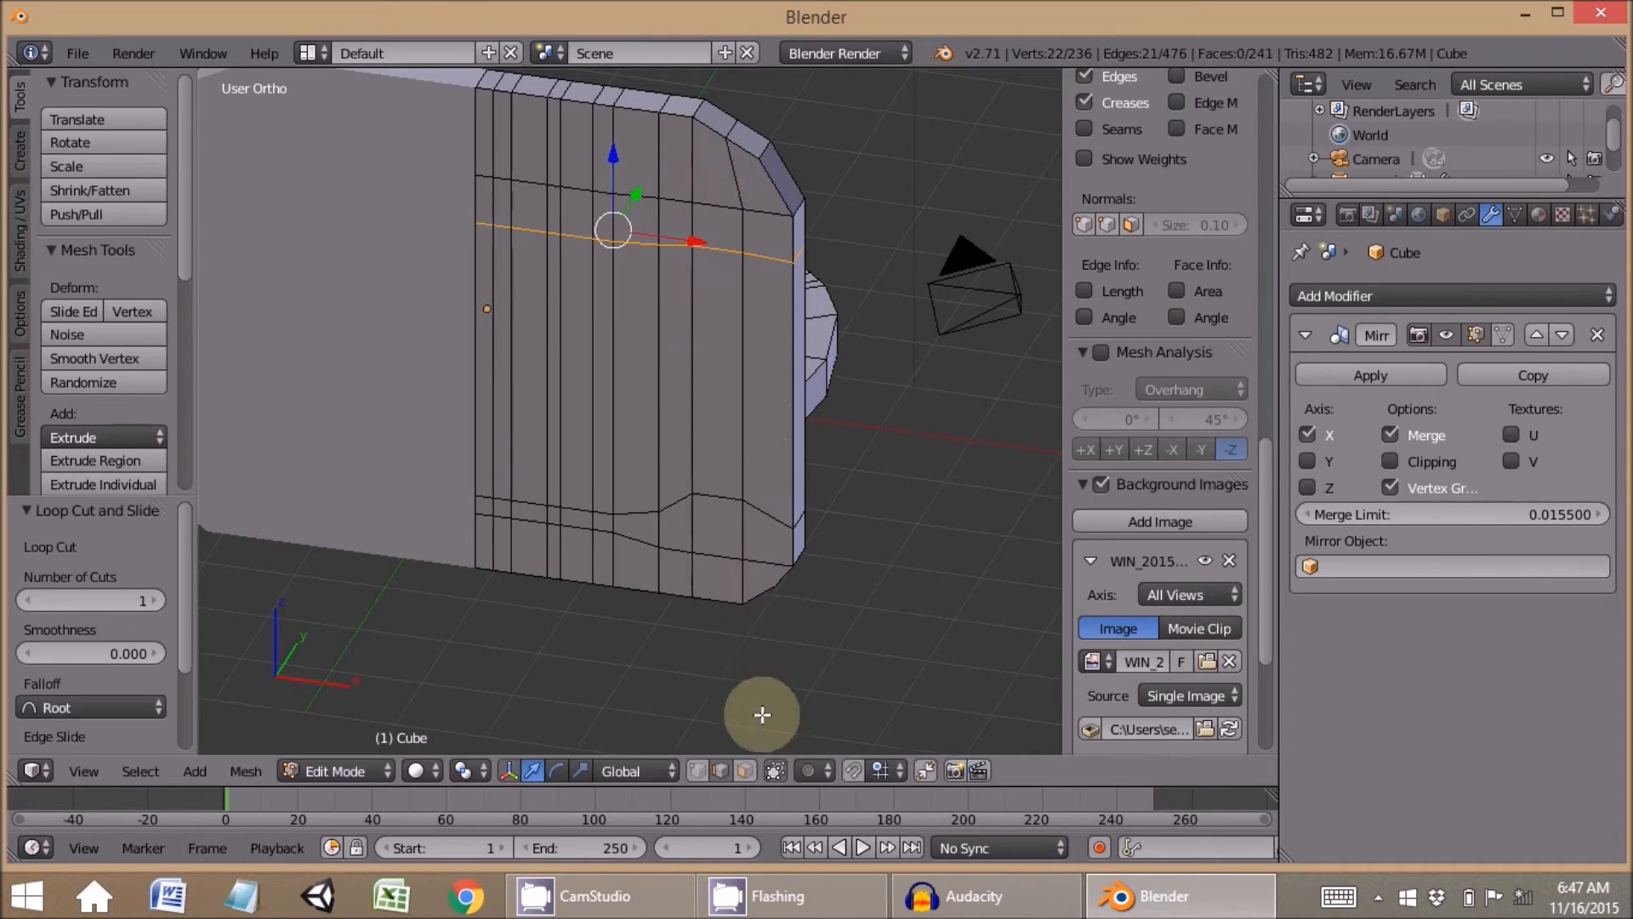
pyautogui.rightClick(721, 249)
pyautogui.moveTo(717, 190); pyautogui.dragTo(718, 202)
# Select the front and back leg faces on the seat's underside and extrude both -4.612 along Y into legs
pyautogui.click(746, 770)
pyautogui.rightClick(717, 230)
pyautogui.keyDown('shift'); pyautogui.rightClick(723, 527); pyautogui.keyUp('shift')
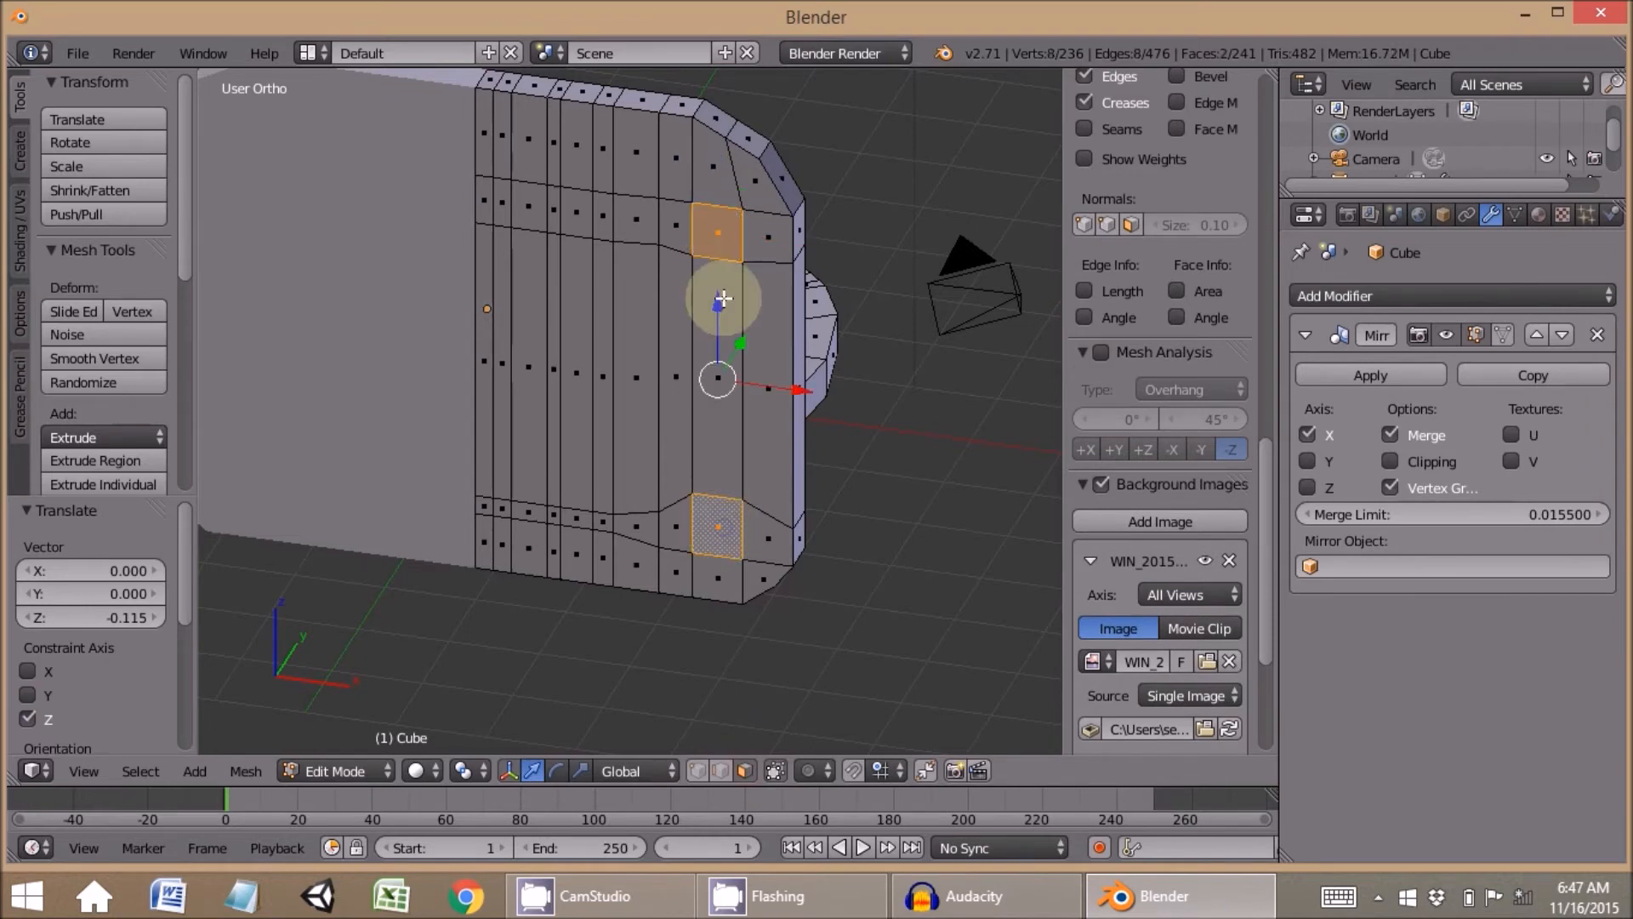
pyautogui.moveTo(723, 528); pyautogui.dragTo(595, 328, button='middle')
pyautogui.press('e')
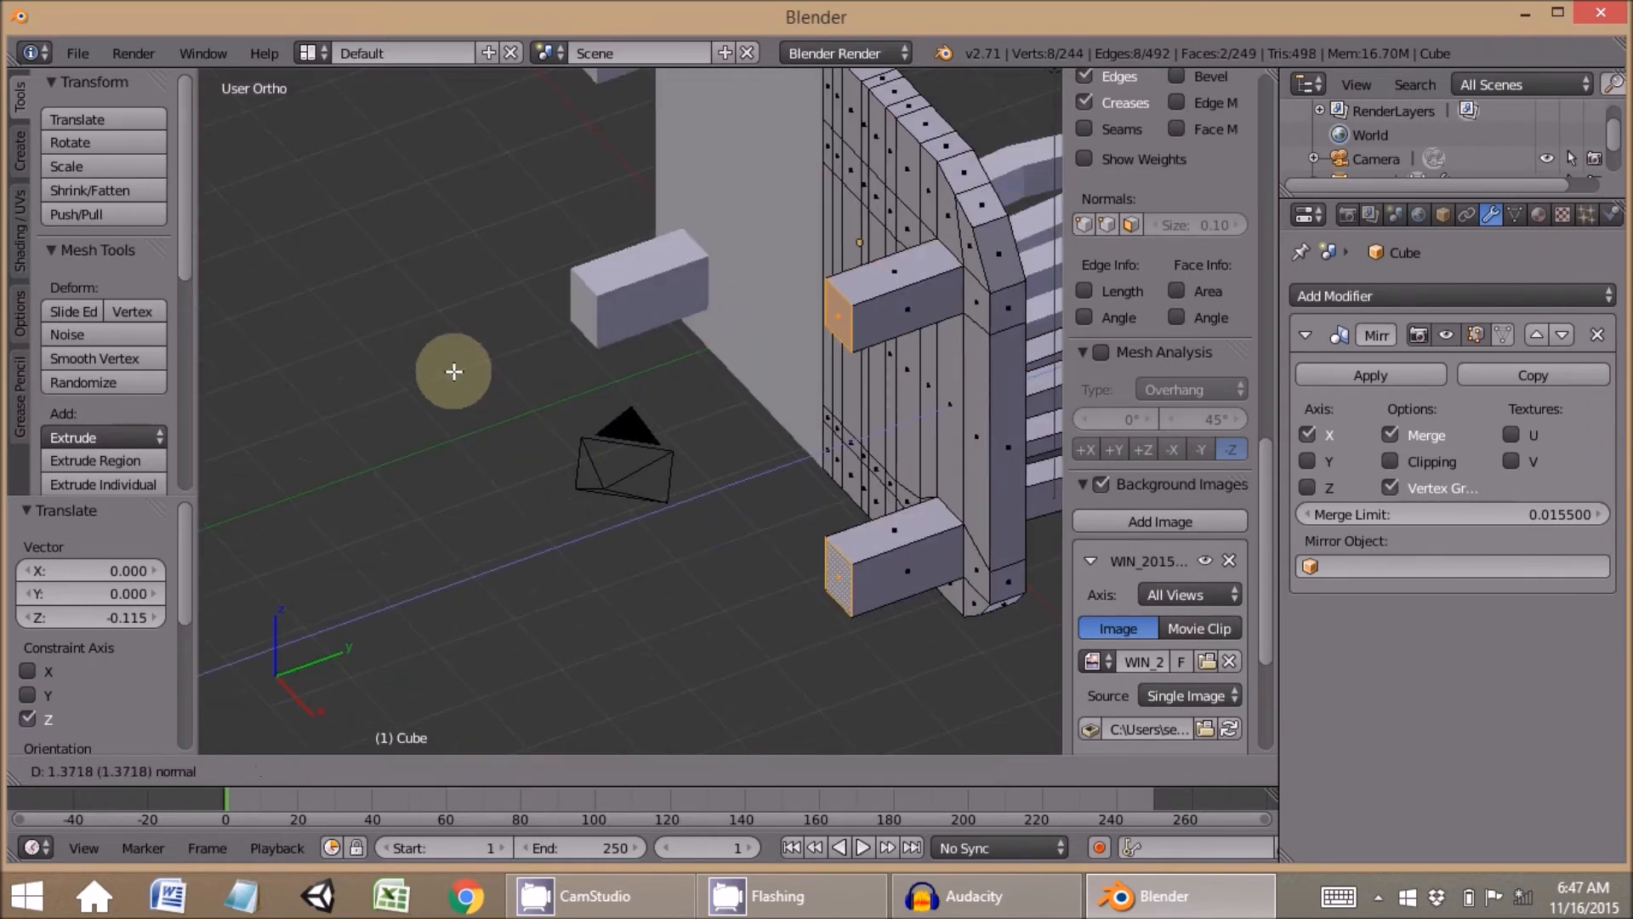
pyautogui.click(218, 461)
pyautogui.moveTo(284, 445); pyautogui.dragTo(583, 528, button='middle')
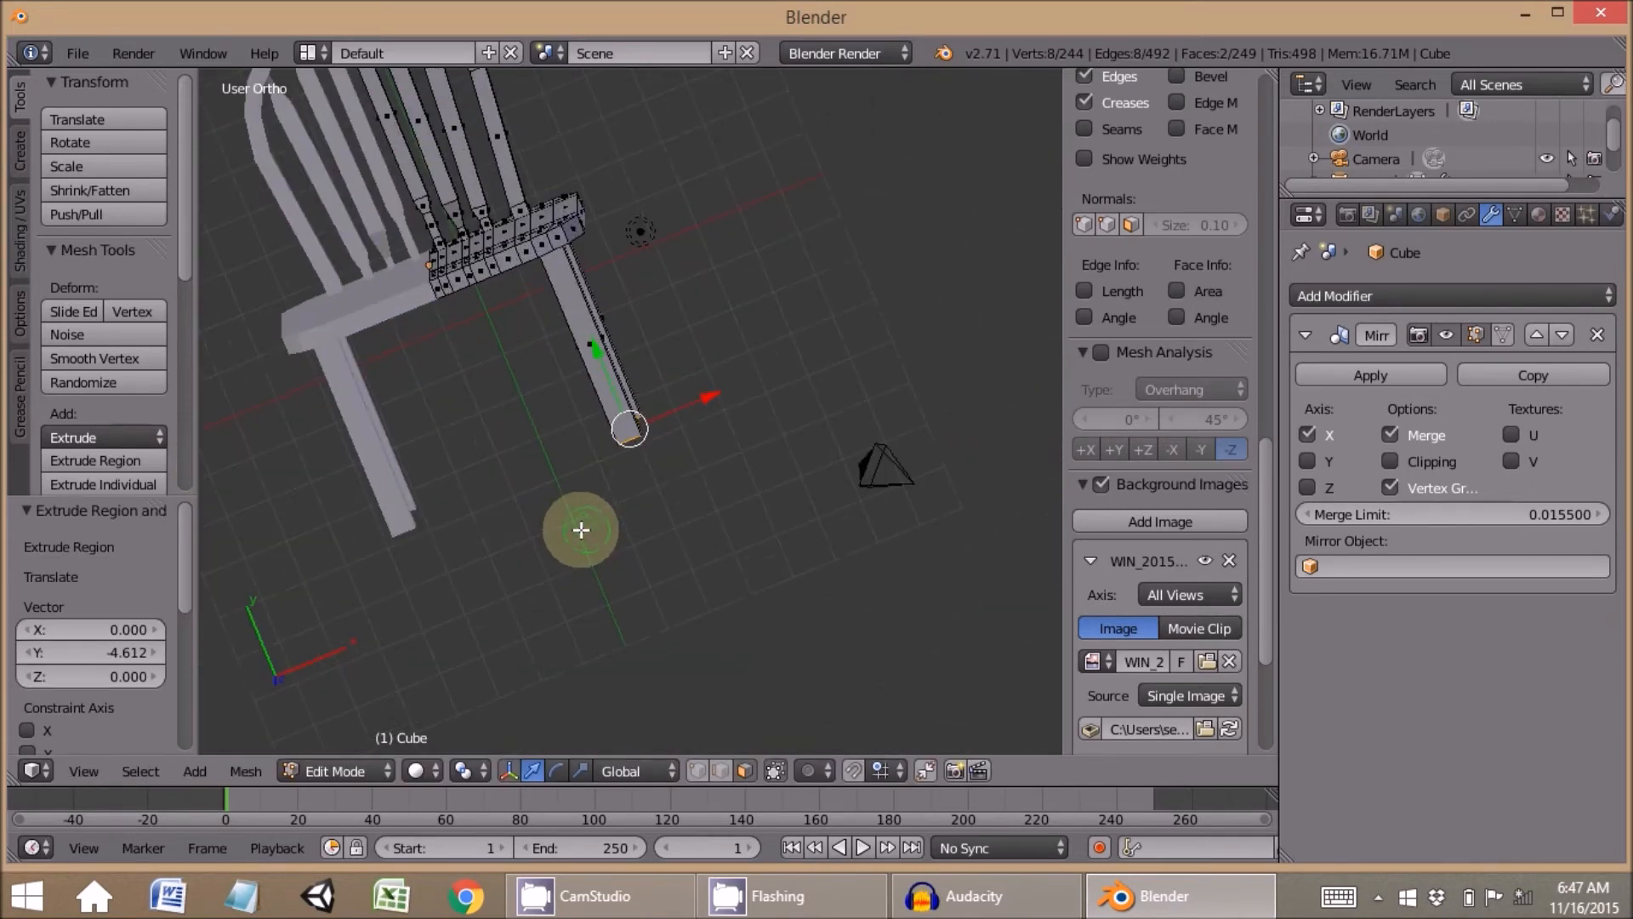
# In the top view, splay the leg ends 0.953 and -0.110 along X, and lengthen the legs by -1.410 along Y
pyautogui.press('KP_7')
pyautogui.scroll(2, 540, 426)
pyautogui.keyDown('shift'); pyautogui.moveTo(532, 408); pyautogui.dragTo(627, 463, button='middle'); pyautogui.keyUp('shift')
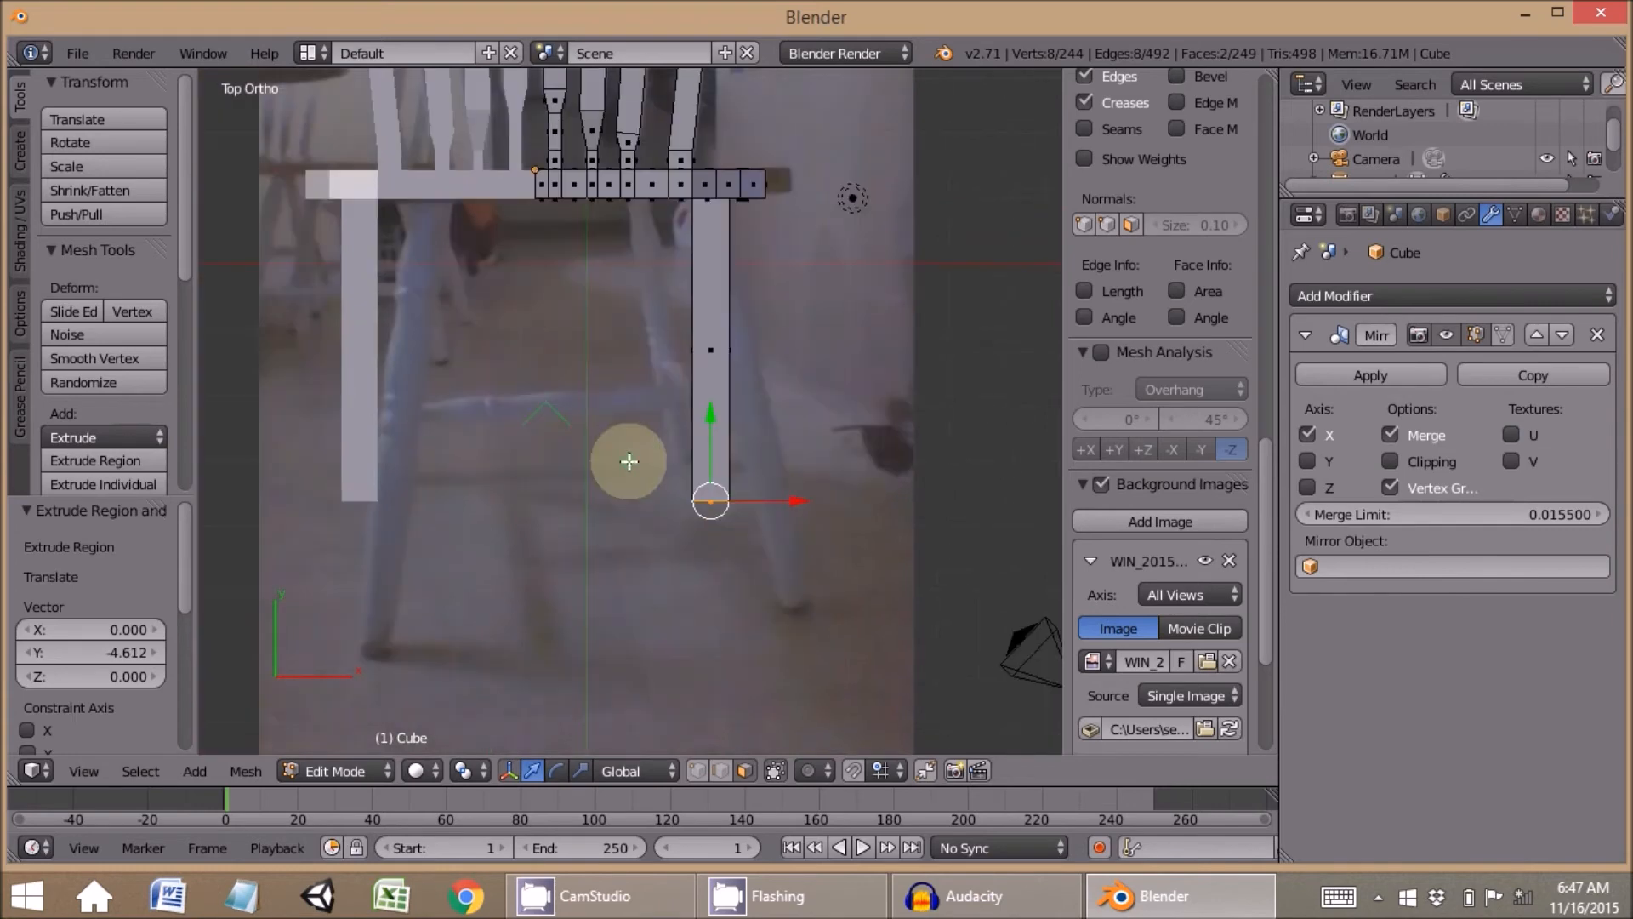
pyautogui.moveTo(786, 451)
pyautogui.mouseDown(button='middle')
pyautogui.moveTo(803, 408)
pyautogui.moveTo(791, 477)
pyautogui.mouseUp(button='middle')
pyautogui.press('KP_7')
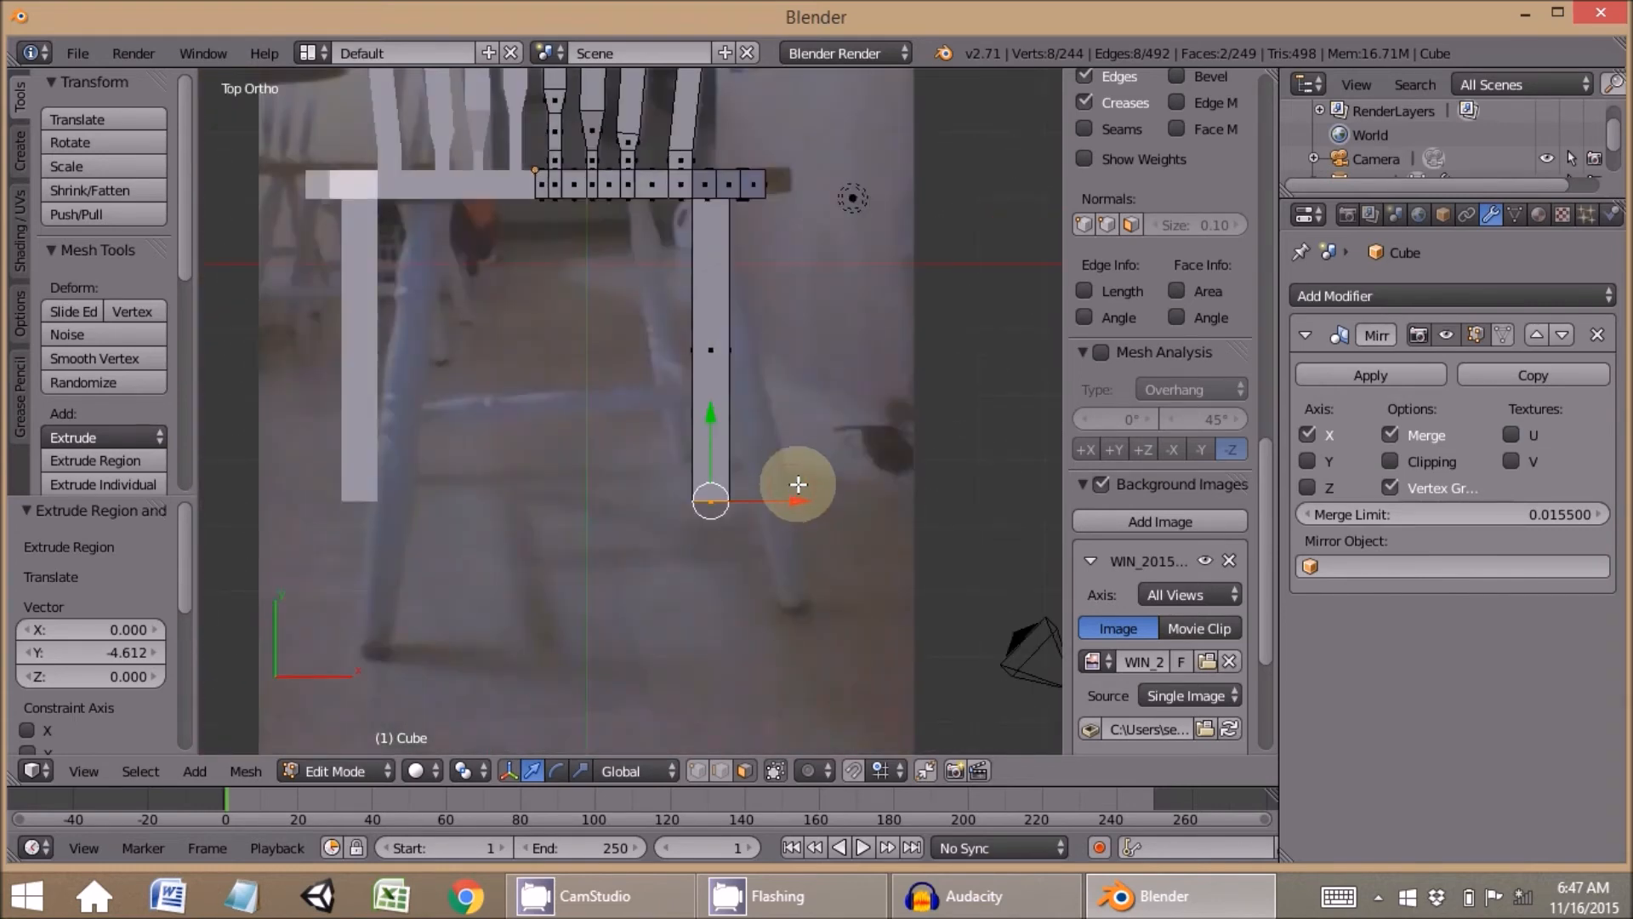
pyautogui.press('g')
pyautogui.press('x')
pyautogui.click(837, 492)
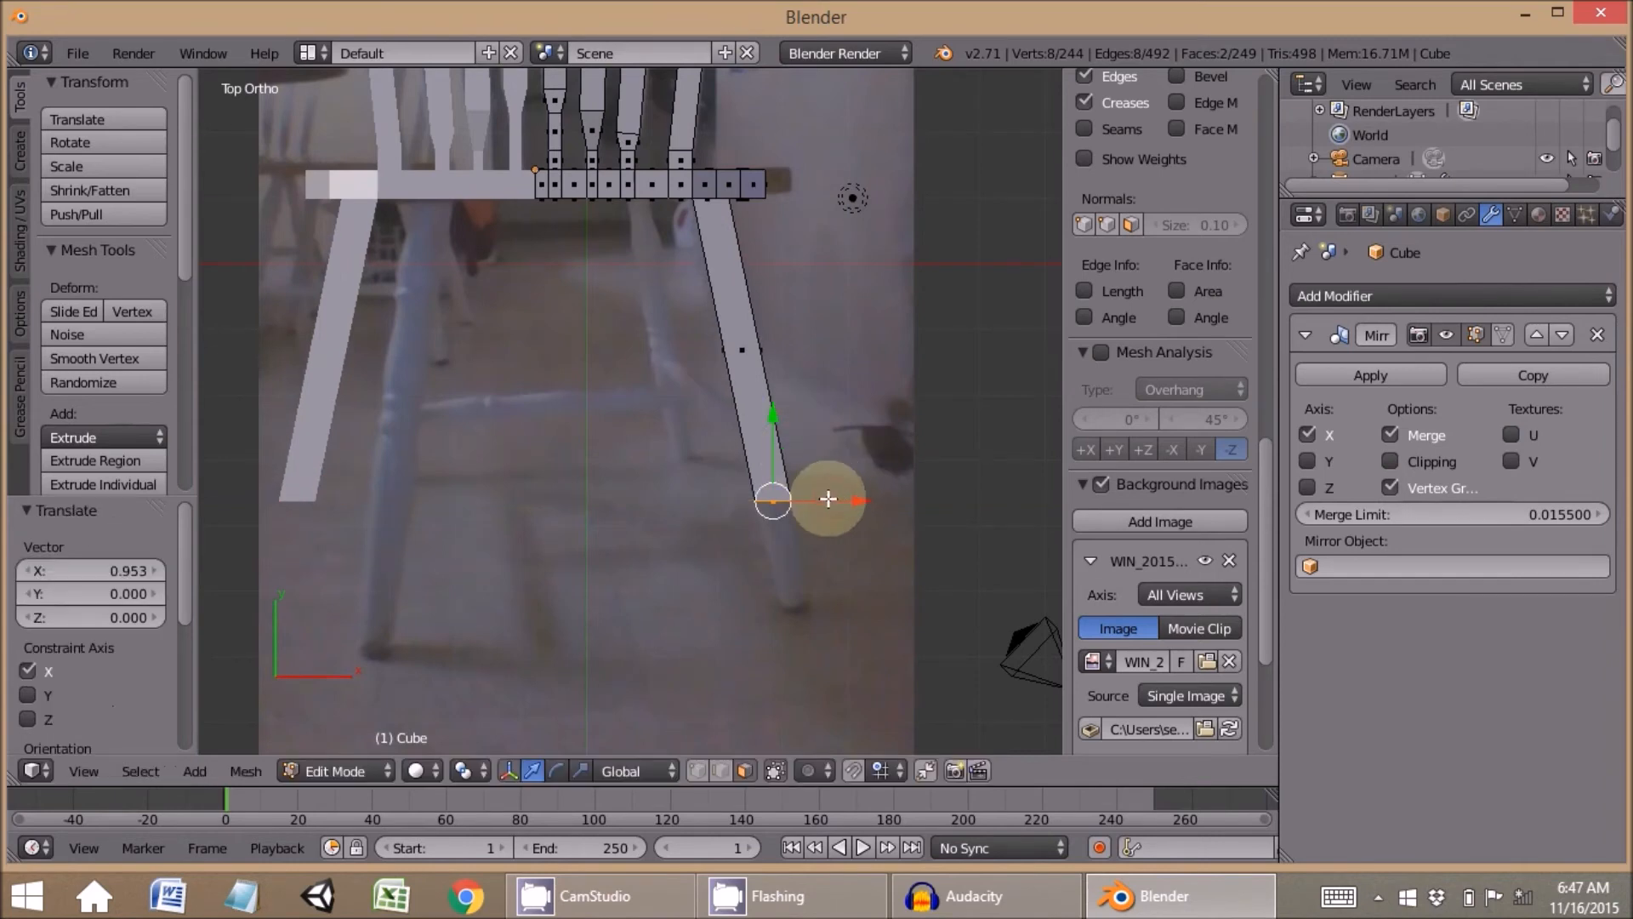
pyautogui.moveTo(829, 500); pyautogui.dragTo(821, 499)
pyautogui.moveTo(764, 418); pyautogui.dragTo(757, 493)
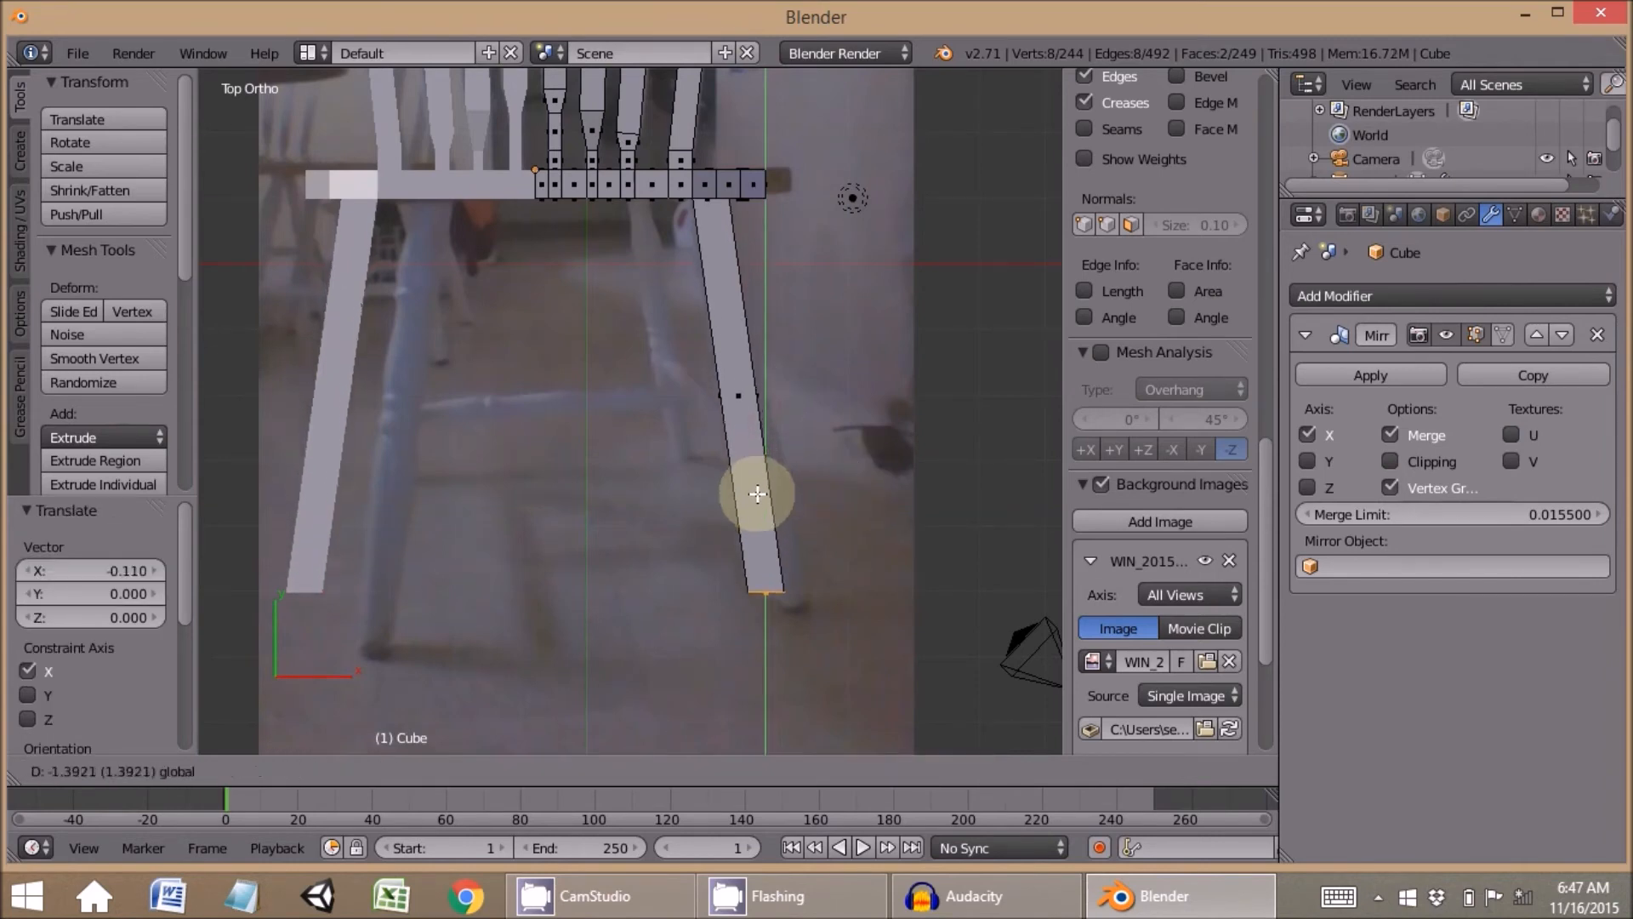
pyautogui.click(761, 494)
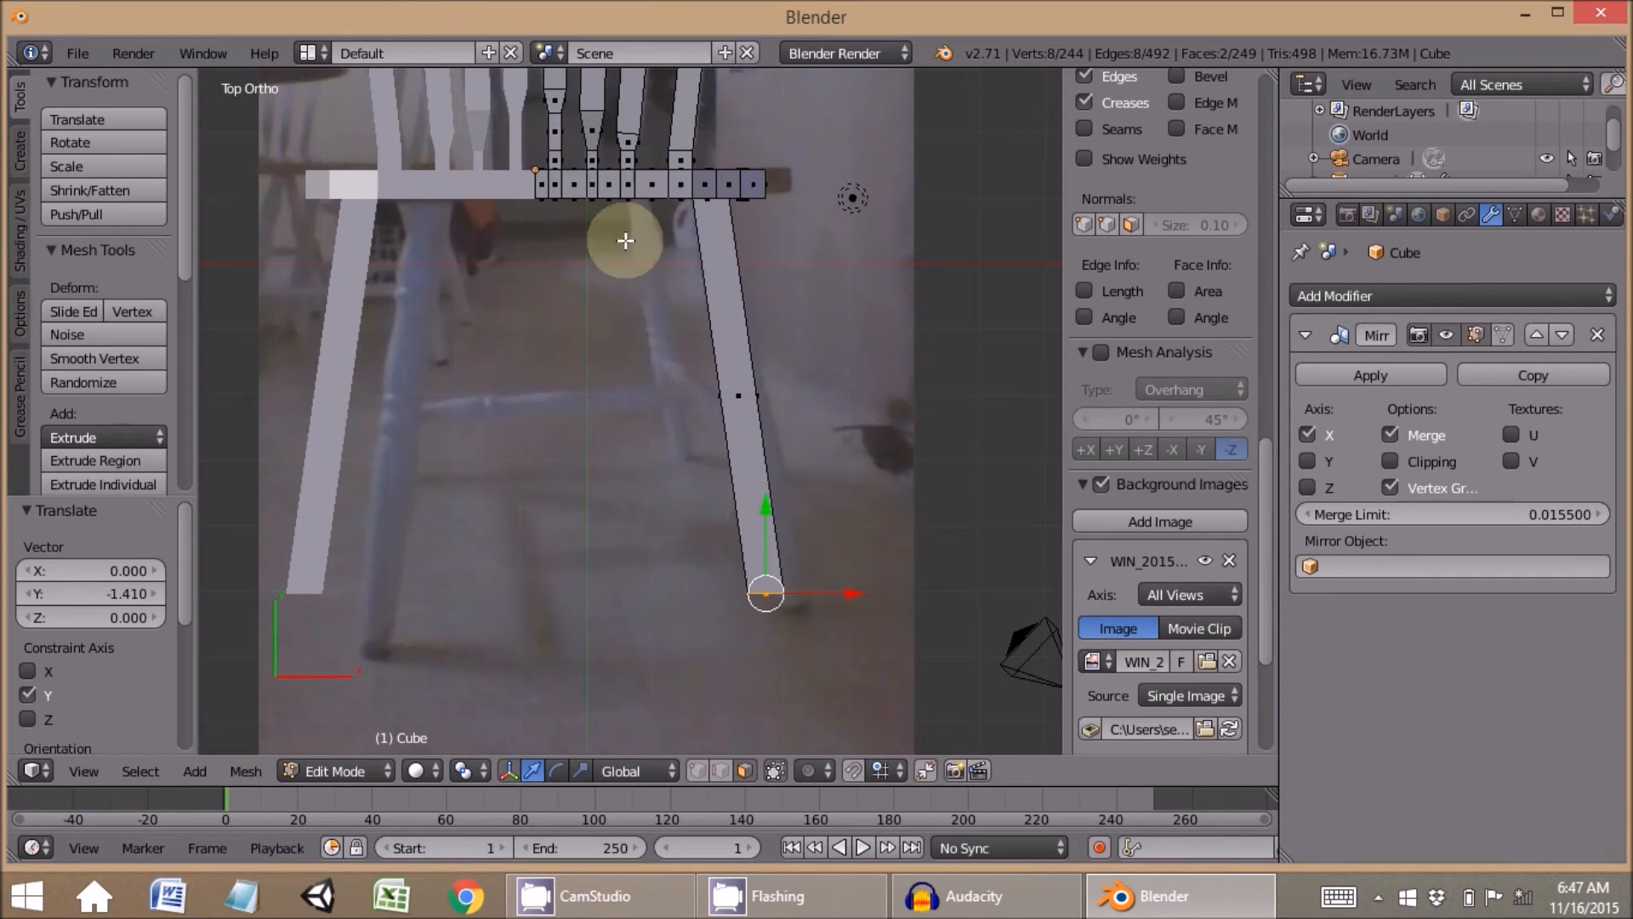
# Add two closely spaced loop cuts around the middle of the front leg
pyautogui.moveTo(795, 431); pyautogui.dragTo(487, 477, button='middle')
pyautogui.moveTo(470, 540); pyautogui.dragTo(521, 457, button='middle')
pyautogui.scroll(-1, 467, 467)
pyautogui.press('a')
pyautogui.hotkey('ctrl', 'r')
pyautogui.click(533, 449)
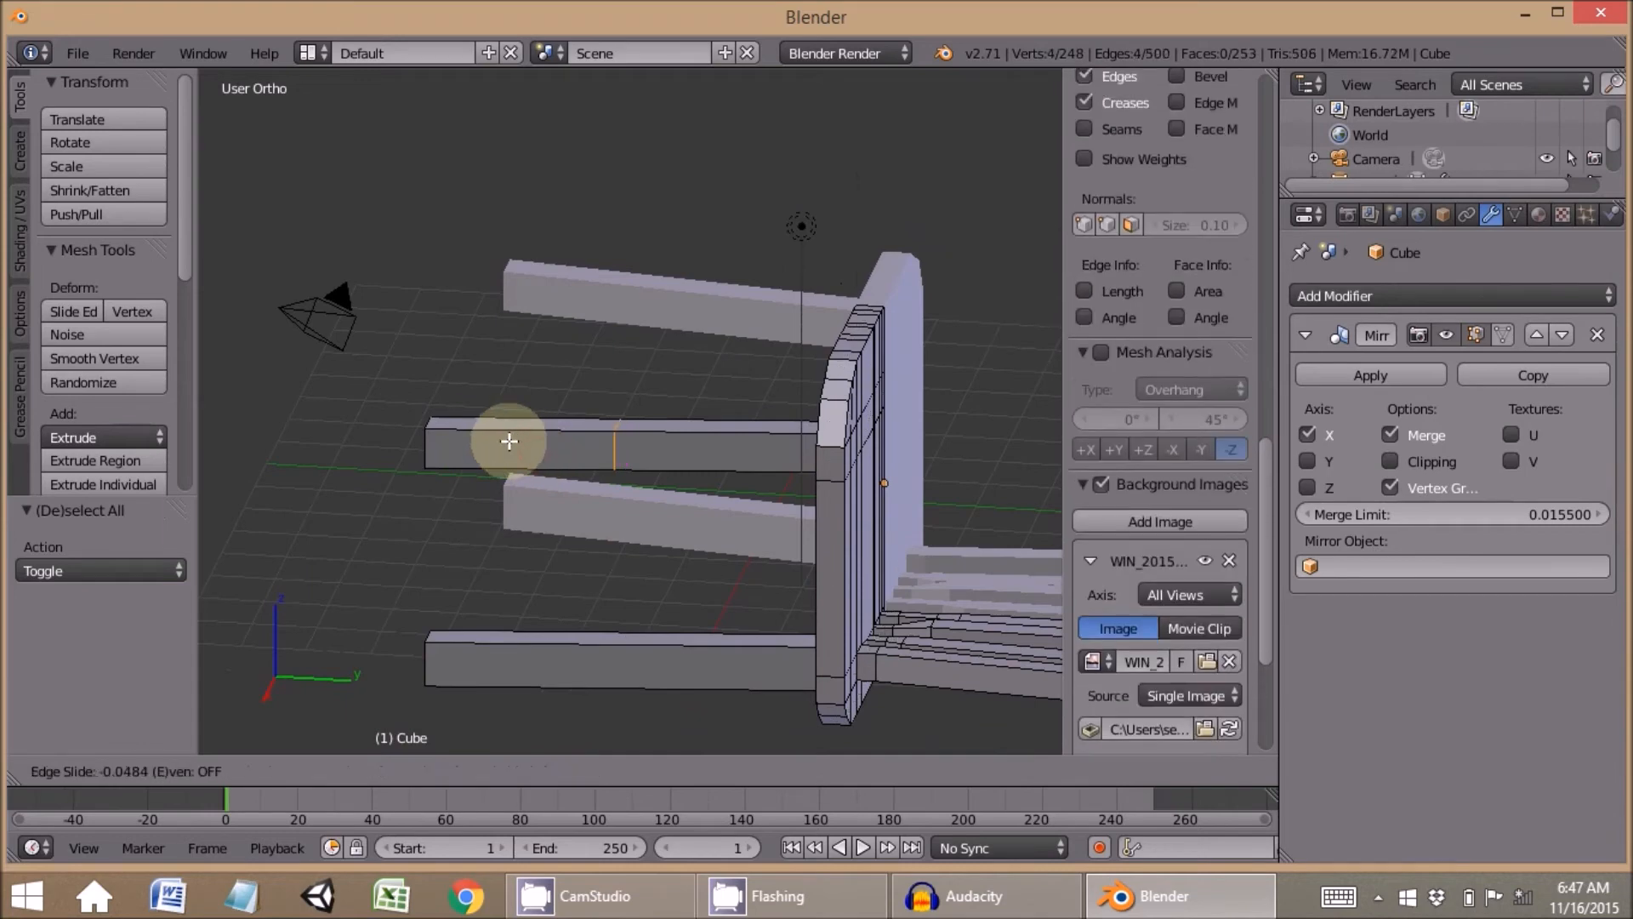
pyautogui.click(584, 462)
pyautogui.hotkey('ctrl', 'r')
pyautogui.click(606, 457)
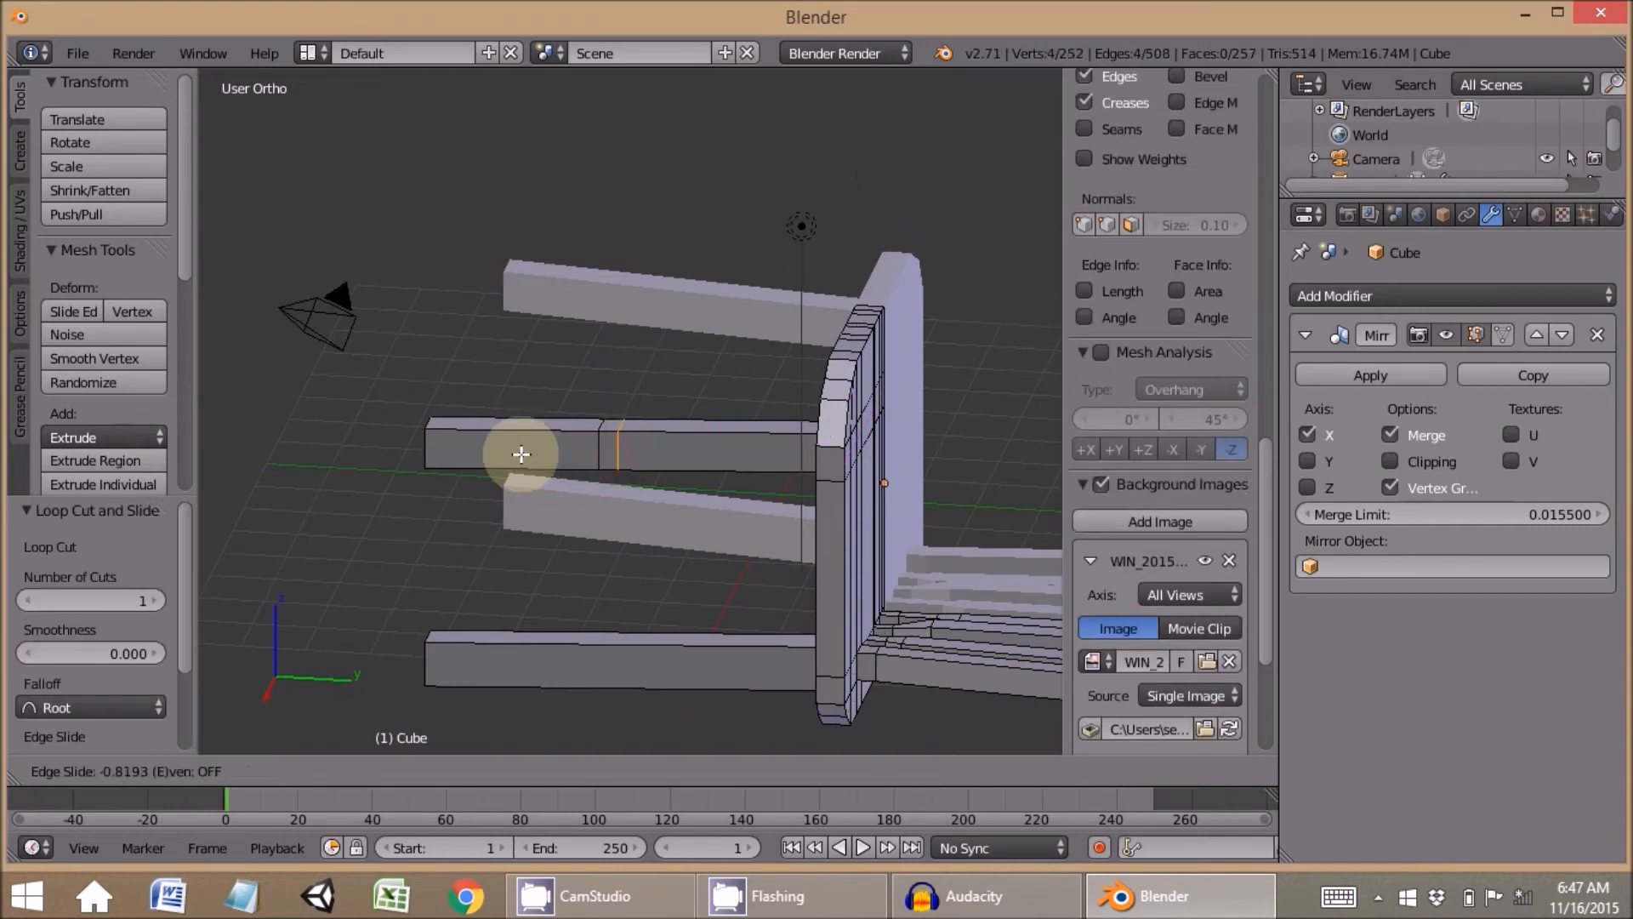
pyautogui.click(536, 451)
# Add two matching loop cuts around the back leg, level with those on the front leg
pyautogui.hotkey('ctrl', 'r')
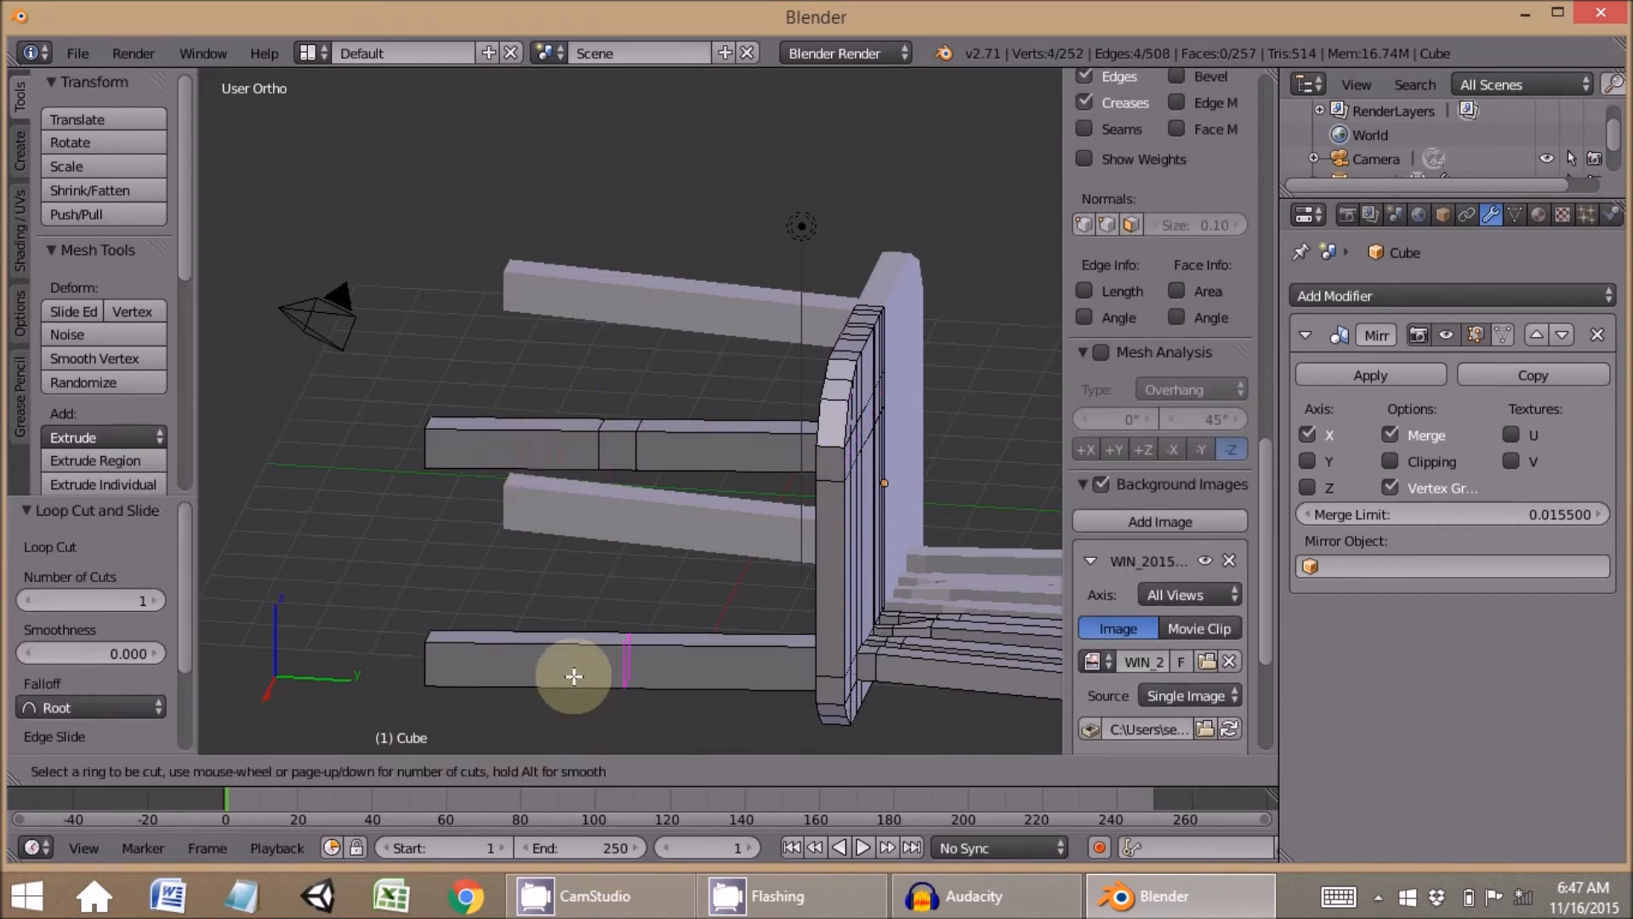
pyautogui.click(556, 670)
pyautogui.hotkey('ctrl', 'r')
pyautogui.click(547, 670)
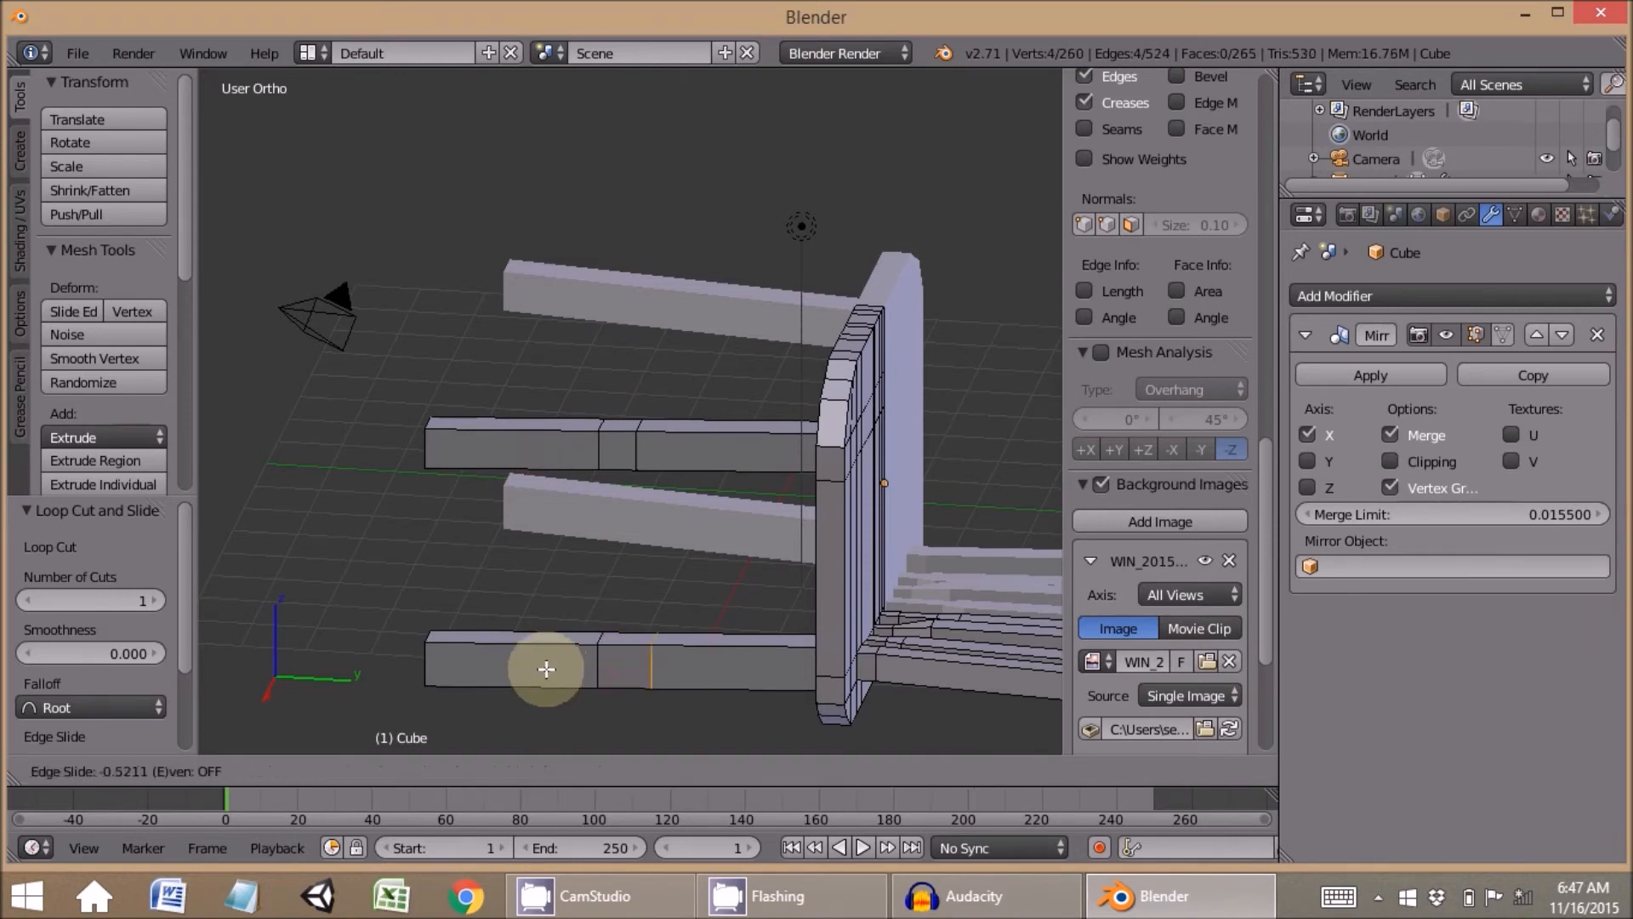
pyautogui.click(548, 662)
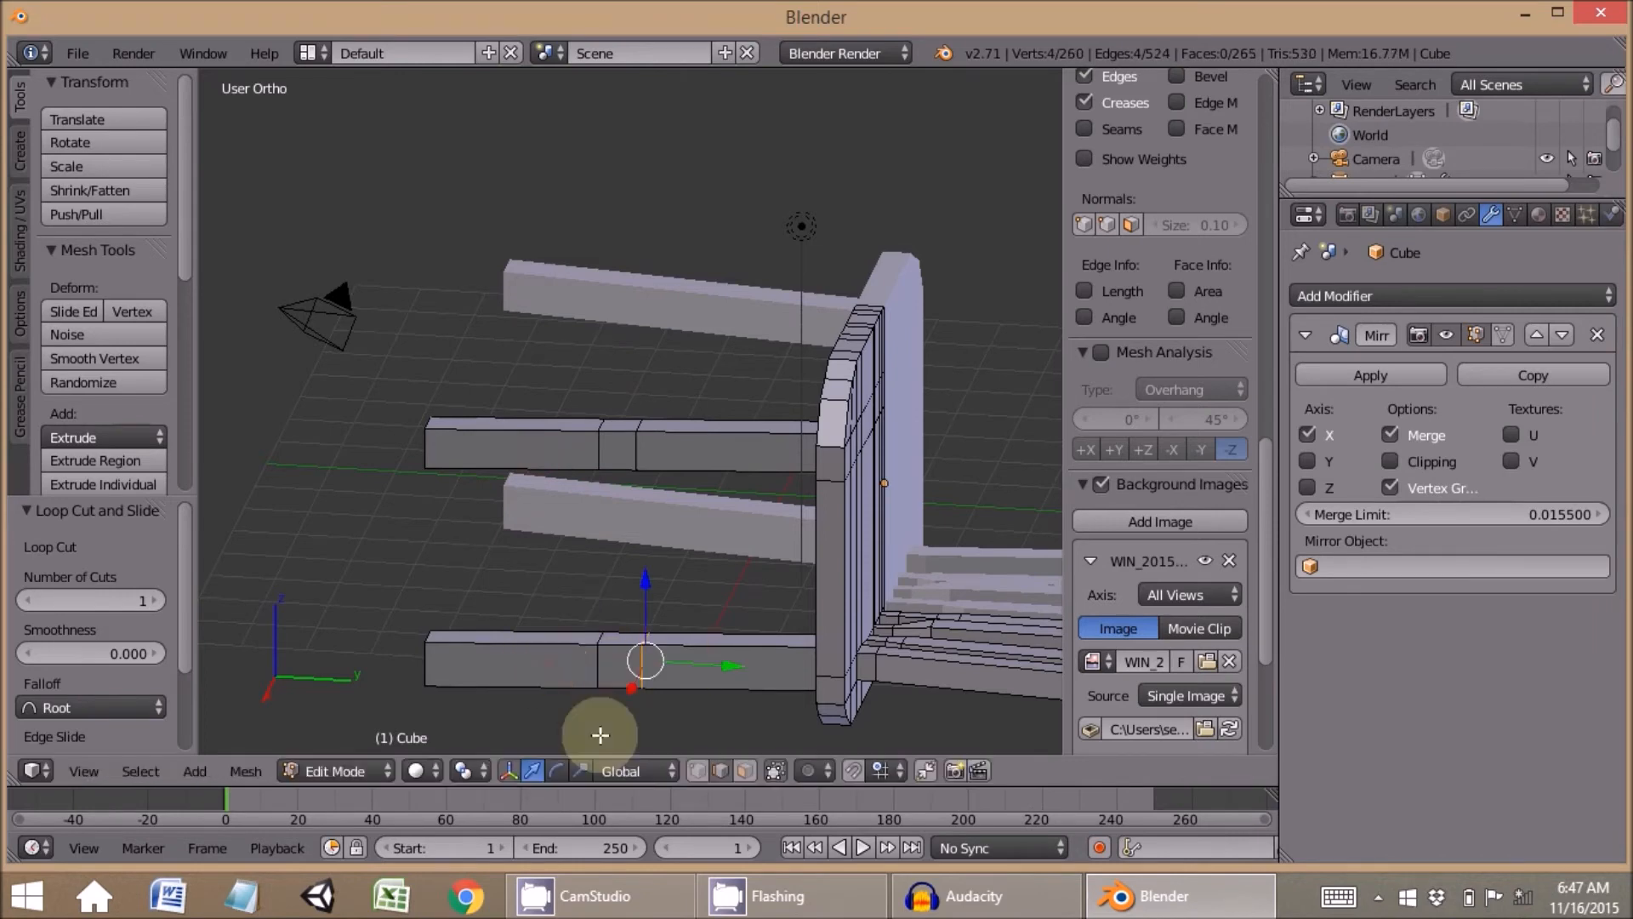
# In edge selection mode, fill four faces between the cut sections of the front and back legs to form a side stretcher
pyautogui.click(720, 771)
pyautogui.rightClick(632, 645)
pyautogui.moveTo(604, 663); pyautogui.dragTo(639, 652, button='middle')
pyautogui.press('f')
pyautogui.rightClick(570, 630)
pyautogui.press('f')
pyautogui.moveTo(610, 493); pyautogui.dragTo(627, 391, button='middle')
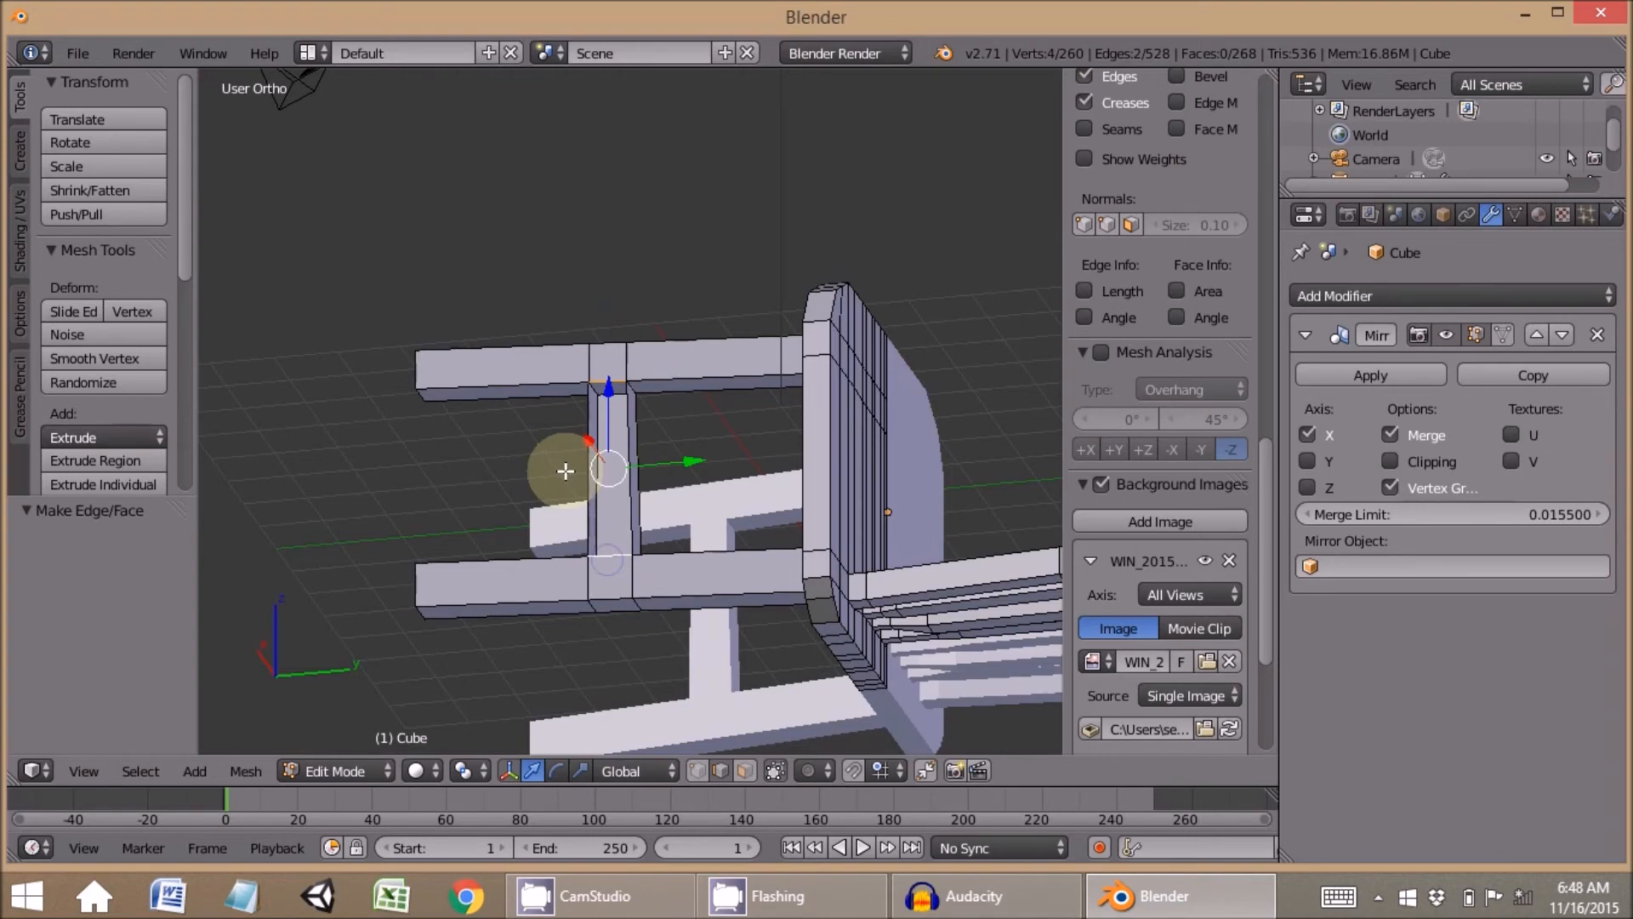
pyautogui.press('f')
# Add two loop cuts around the side stretcher on either side of its middle
pyautogui.moveTo(565, 467); pyautogui.dragTo(724, 475, button='middle')
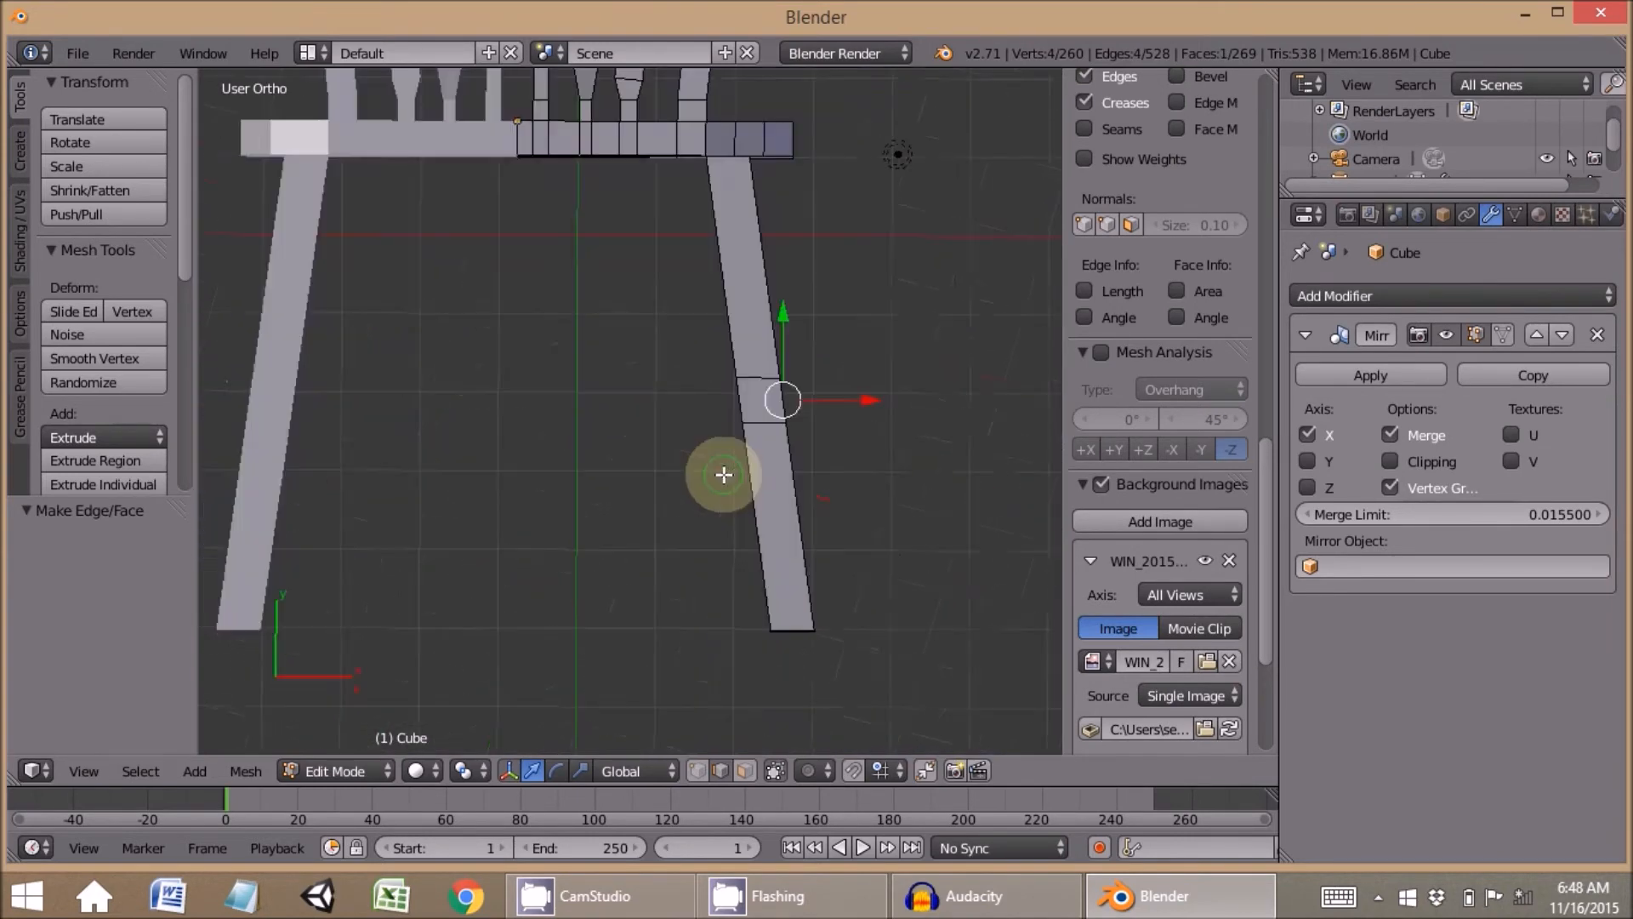
pyautogui.press('KP_7')
pyautogui.moveTo(865, 386); pyautogui.dragTo(587, 346, button='middle')
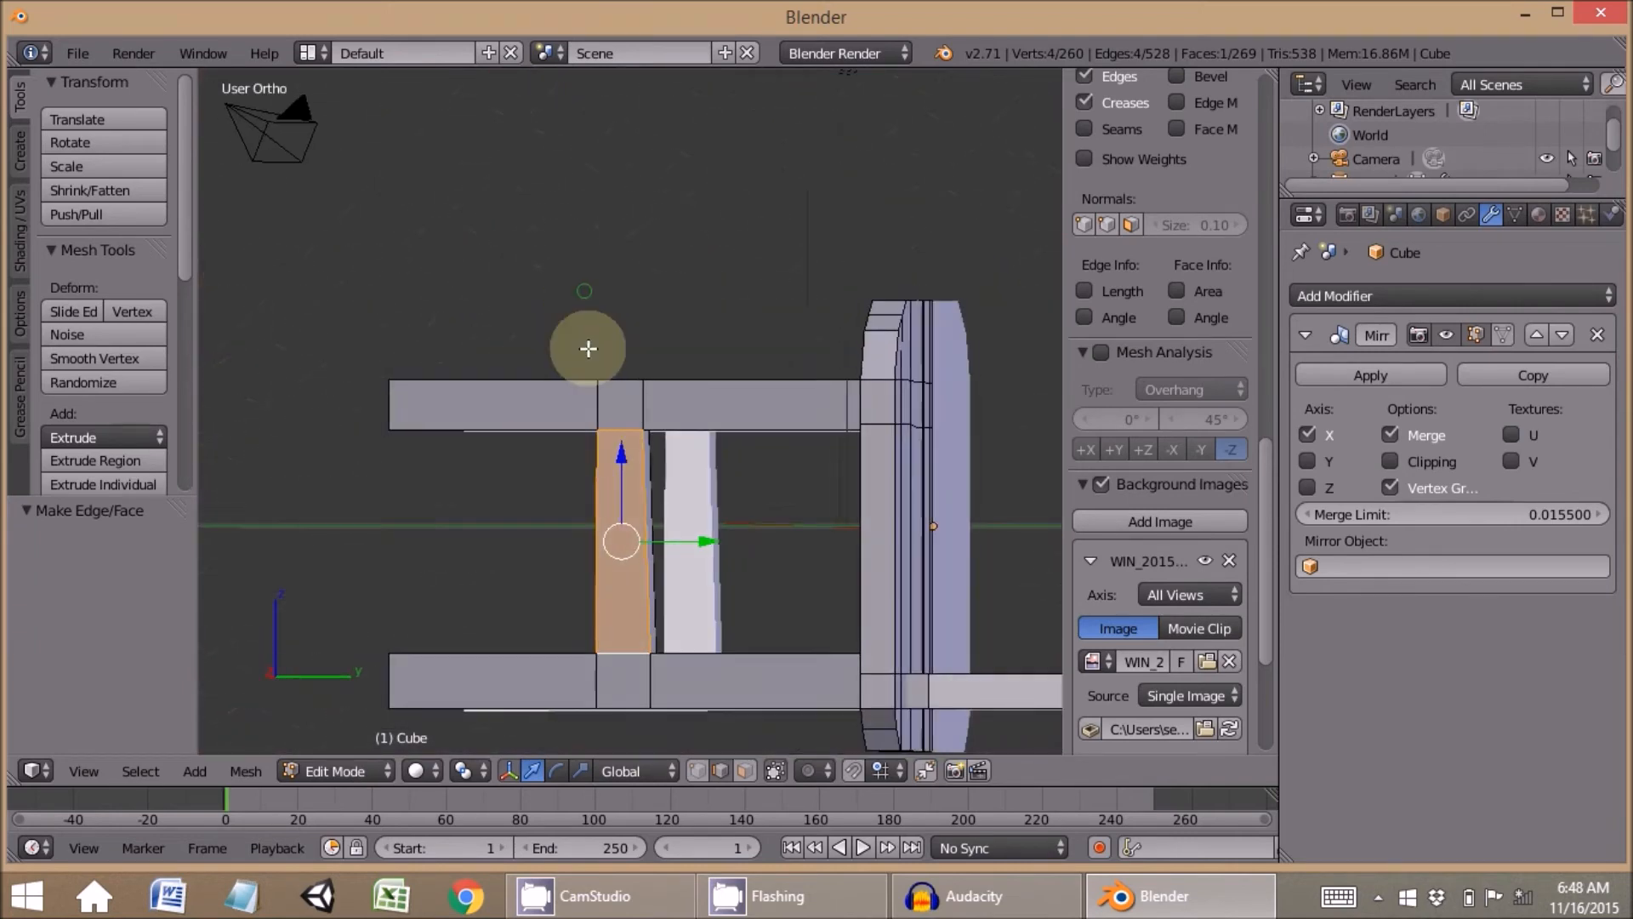
pyautogui.press('a')
pyautogui.hotkey('ctrl', 'r')
pyautogui.click(603, 510)
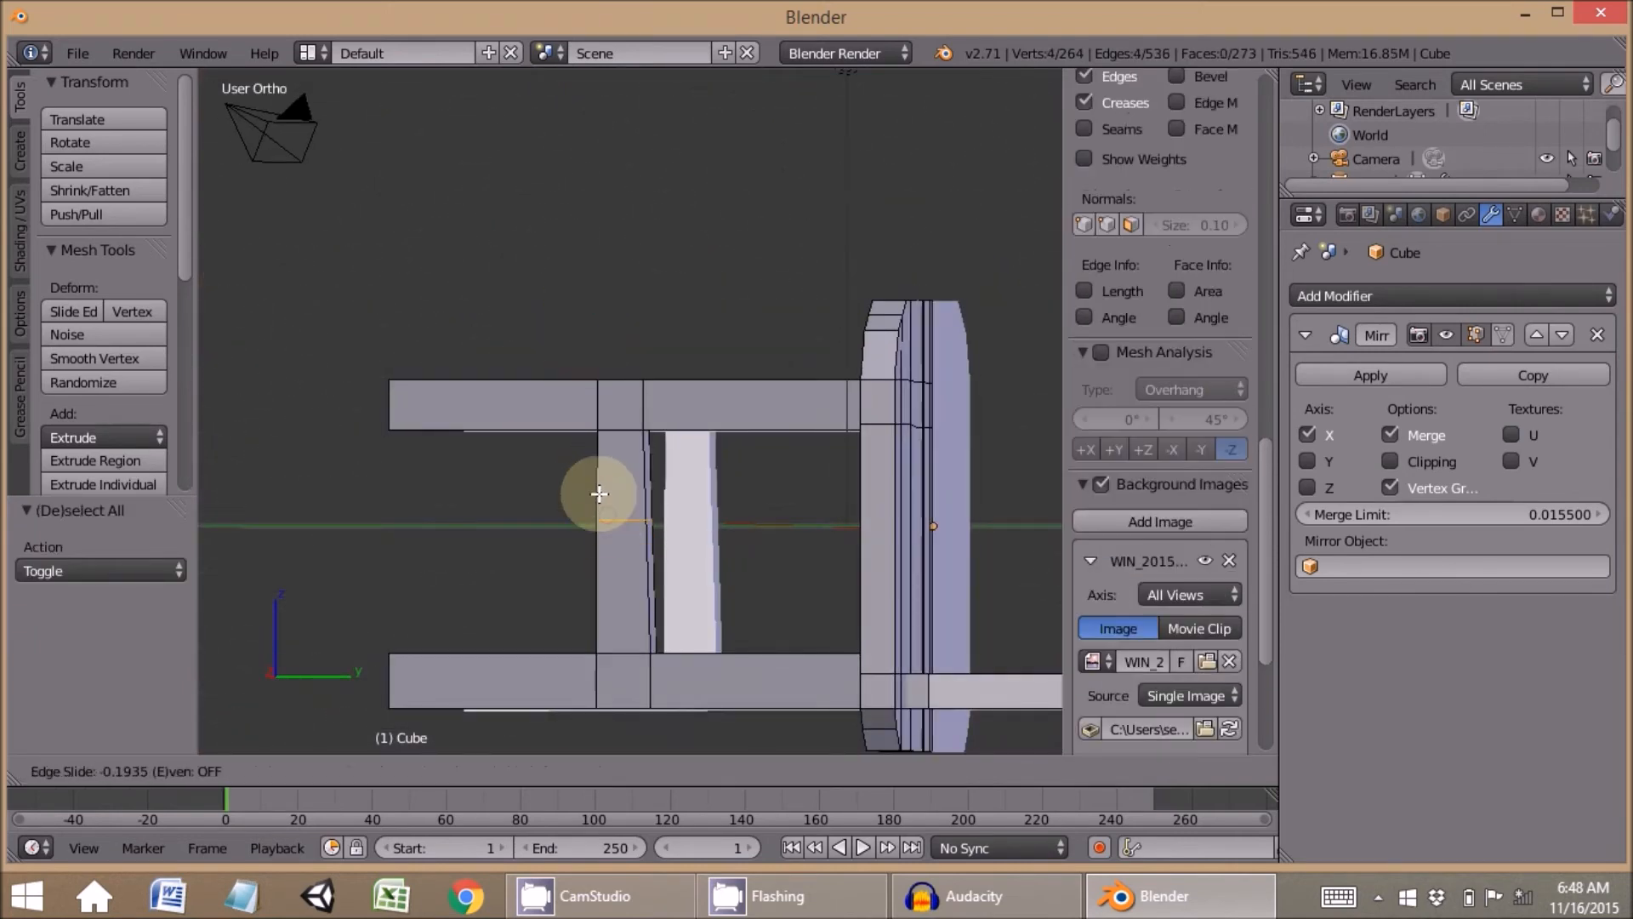
pyautogui.click(621, 549)
# Extrude the side stretcher's inner middle face to the chair's centre as a crossbar and move its end 0.377 along Y
pyautogui.moveTo(485, 467); pyautogui.dragTo(695, 744, button='middle')
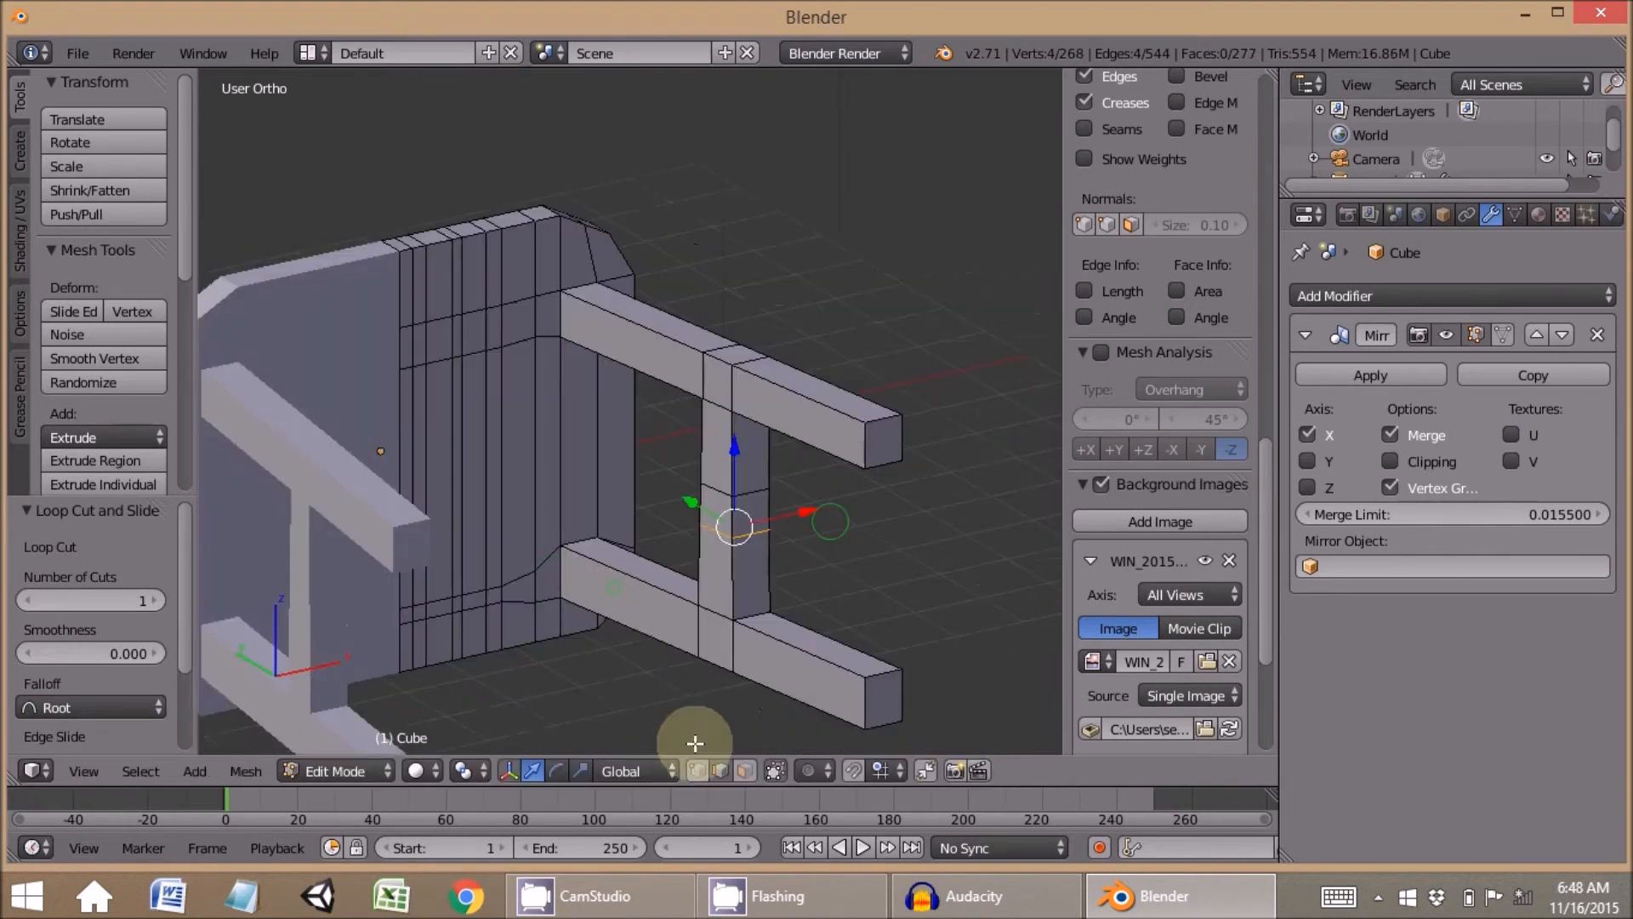
pyautogui.click(741, 769)
pyautogui.rightClick(723, 525)
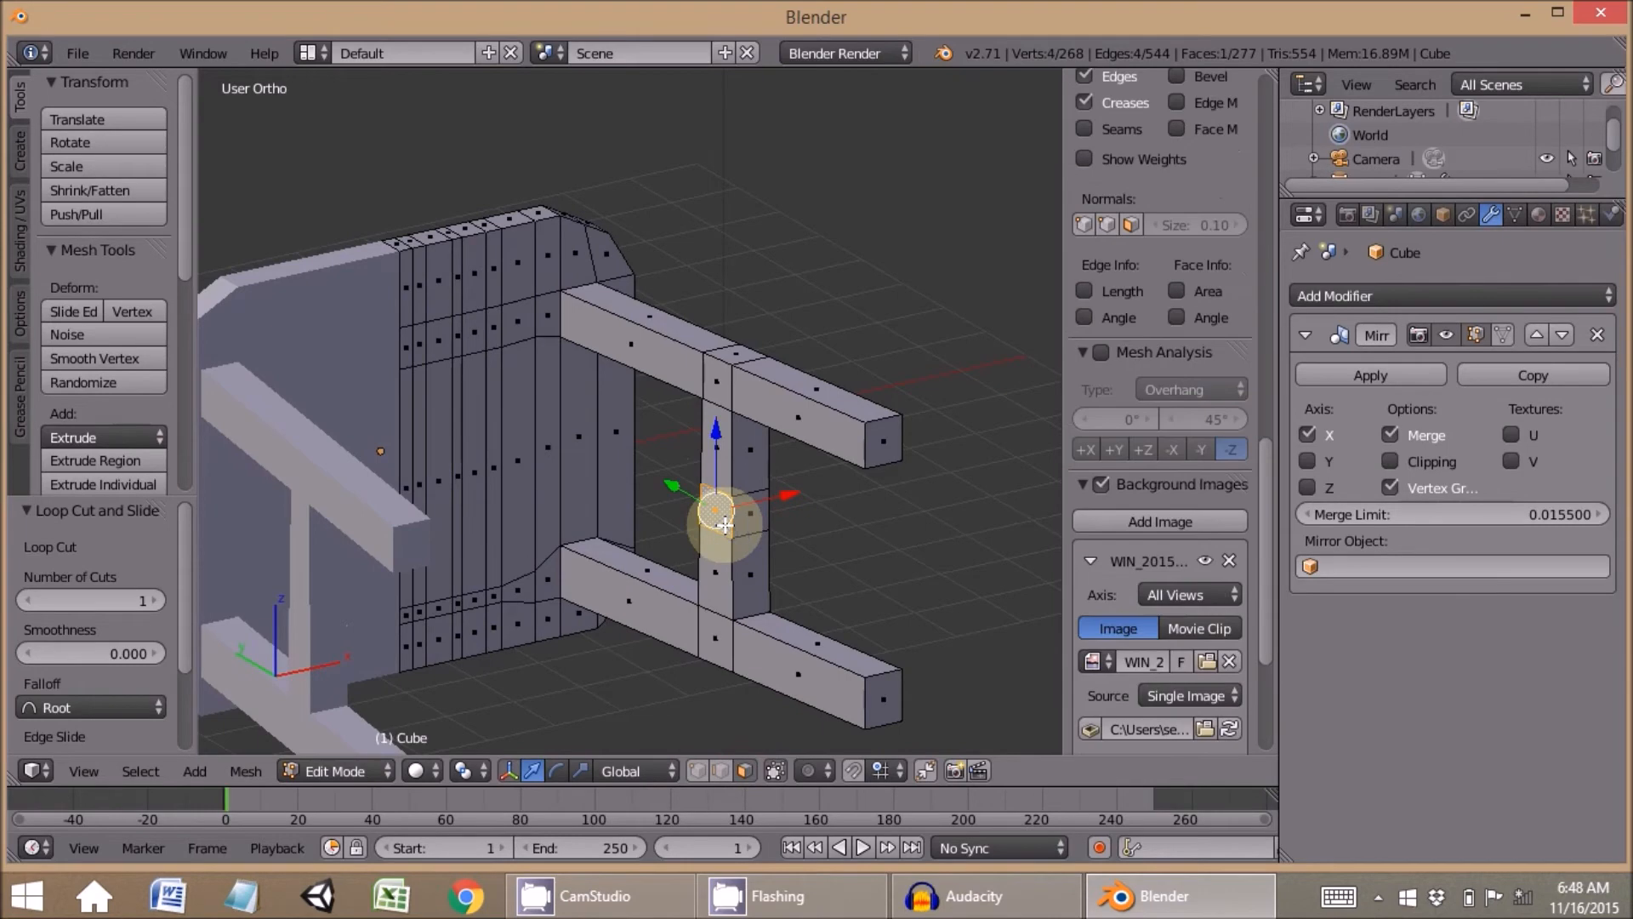
pyautogui.press('e')
pyautogui.click(536, 553)
pyautogui.moveTo(533, 549); pyautogui.dragTo(523, 669, button='middle')
pyautogui.moveTo(509, 417); pyautogui.dragTo(484, 394)
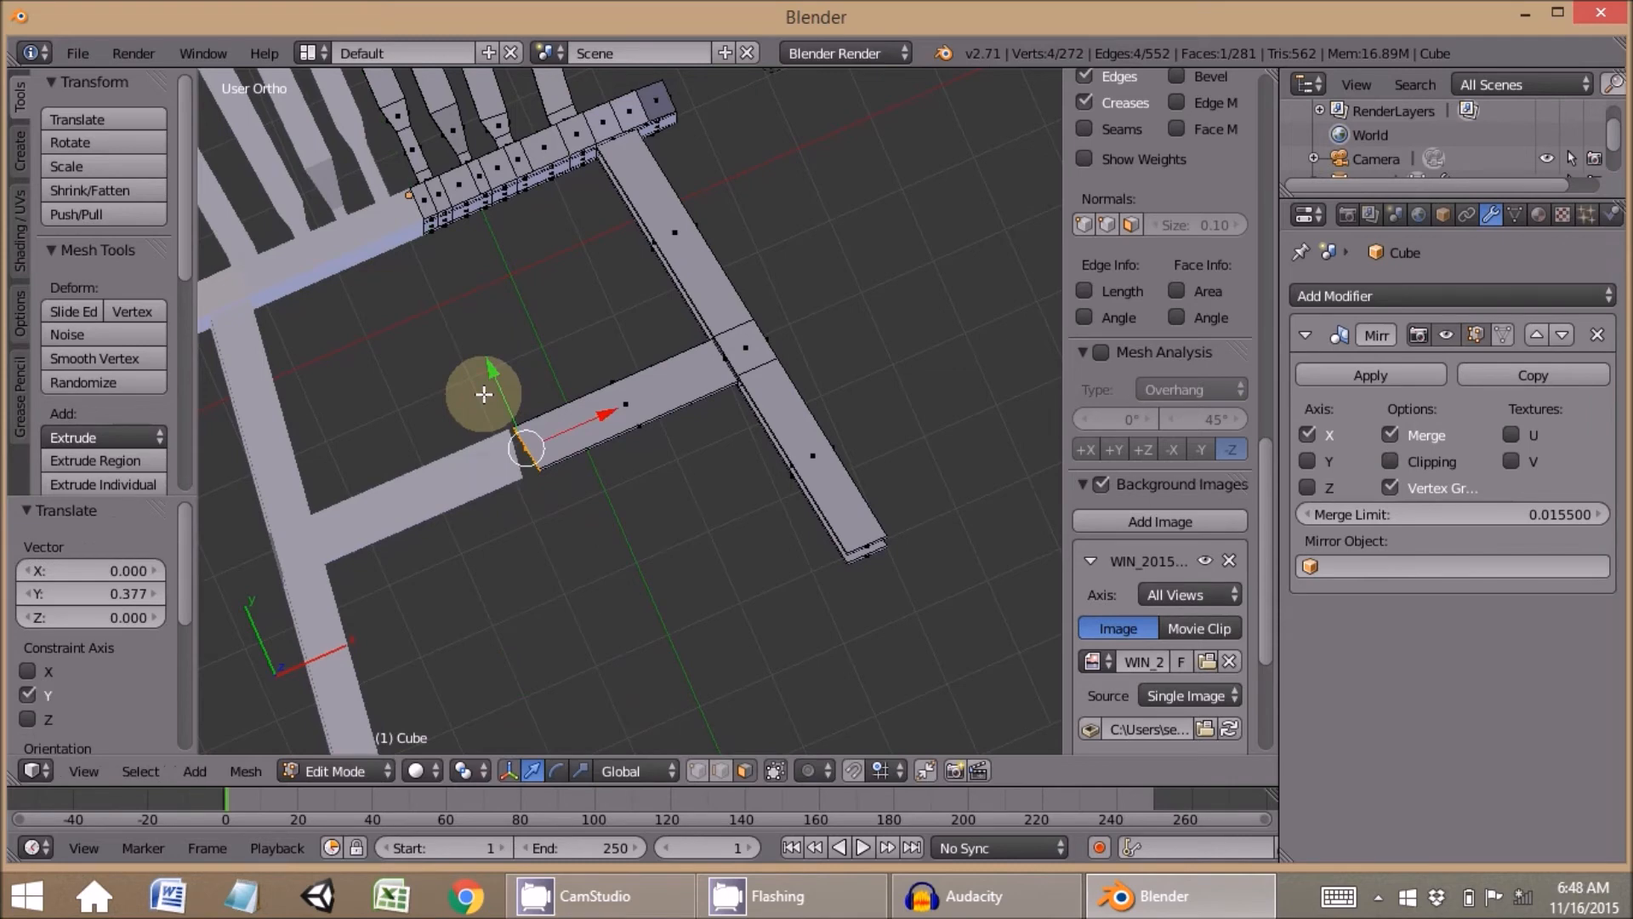
# Rotate the crossbar's end face about -7° around Z and move it -0.036 along X toward the chair's centre
pyautogui.press('r')
pyautogui.press('z')
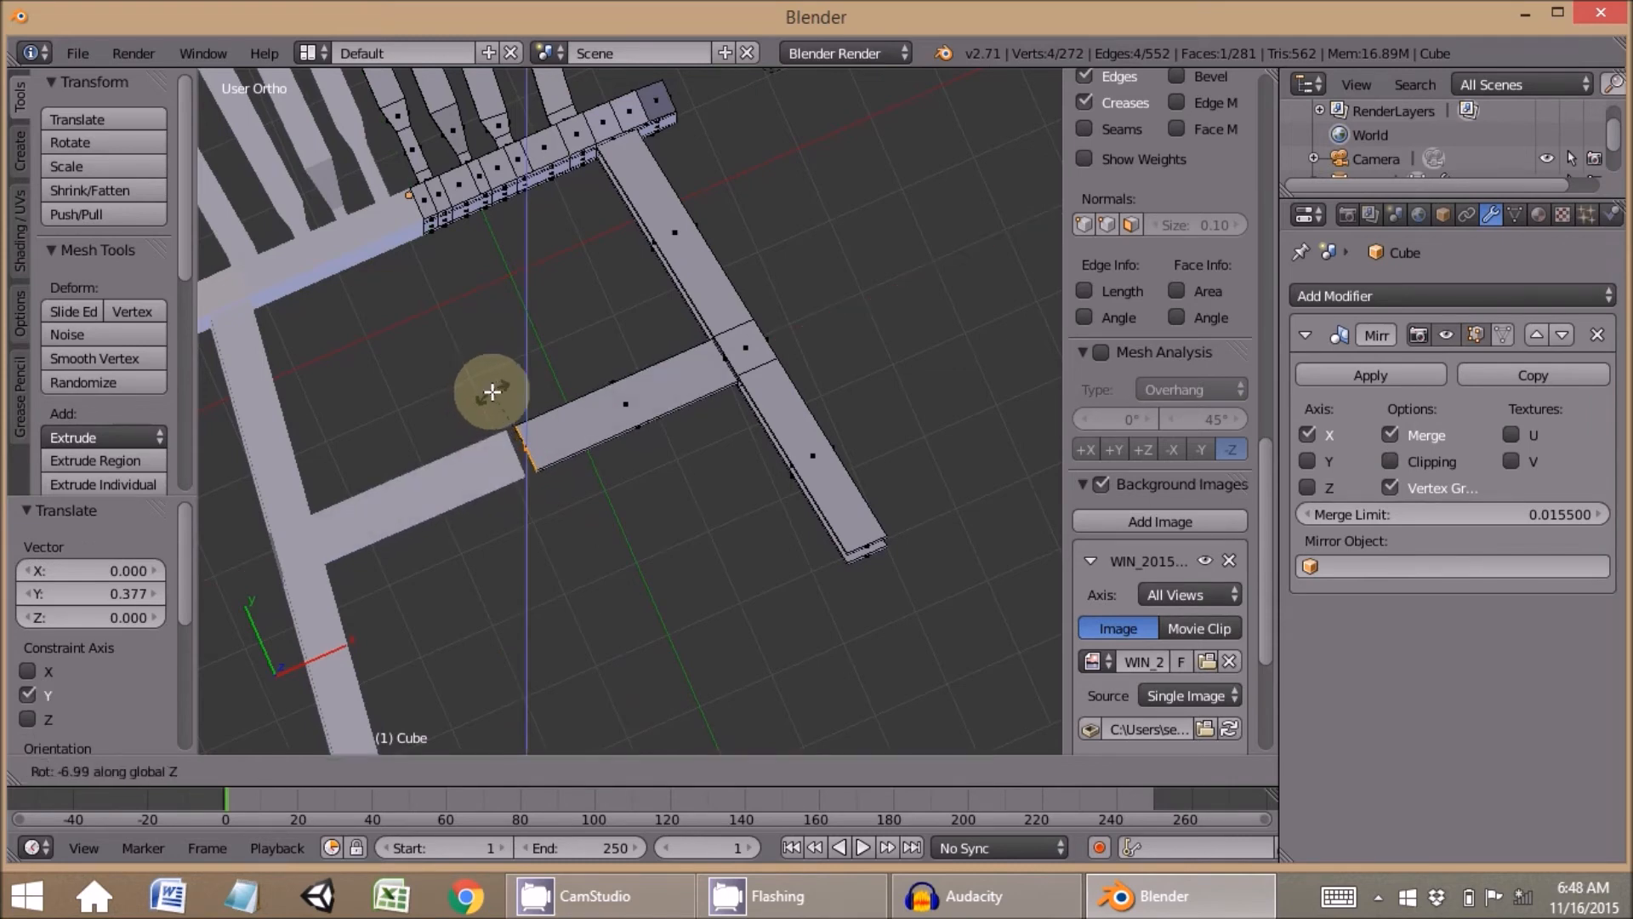
pyautogui.click(492, 392)
pyautogui.moveTo(562, 426); pyautogui.dragTo(572, 427)
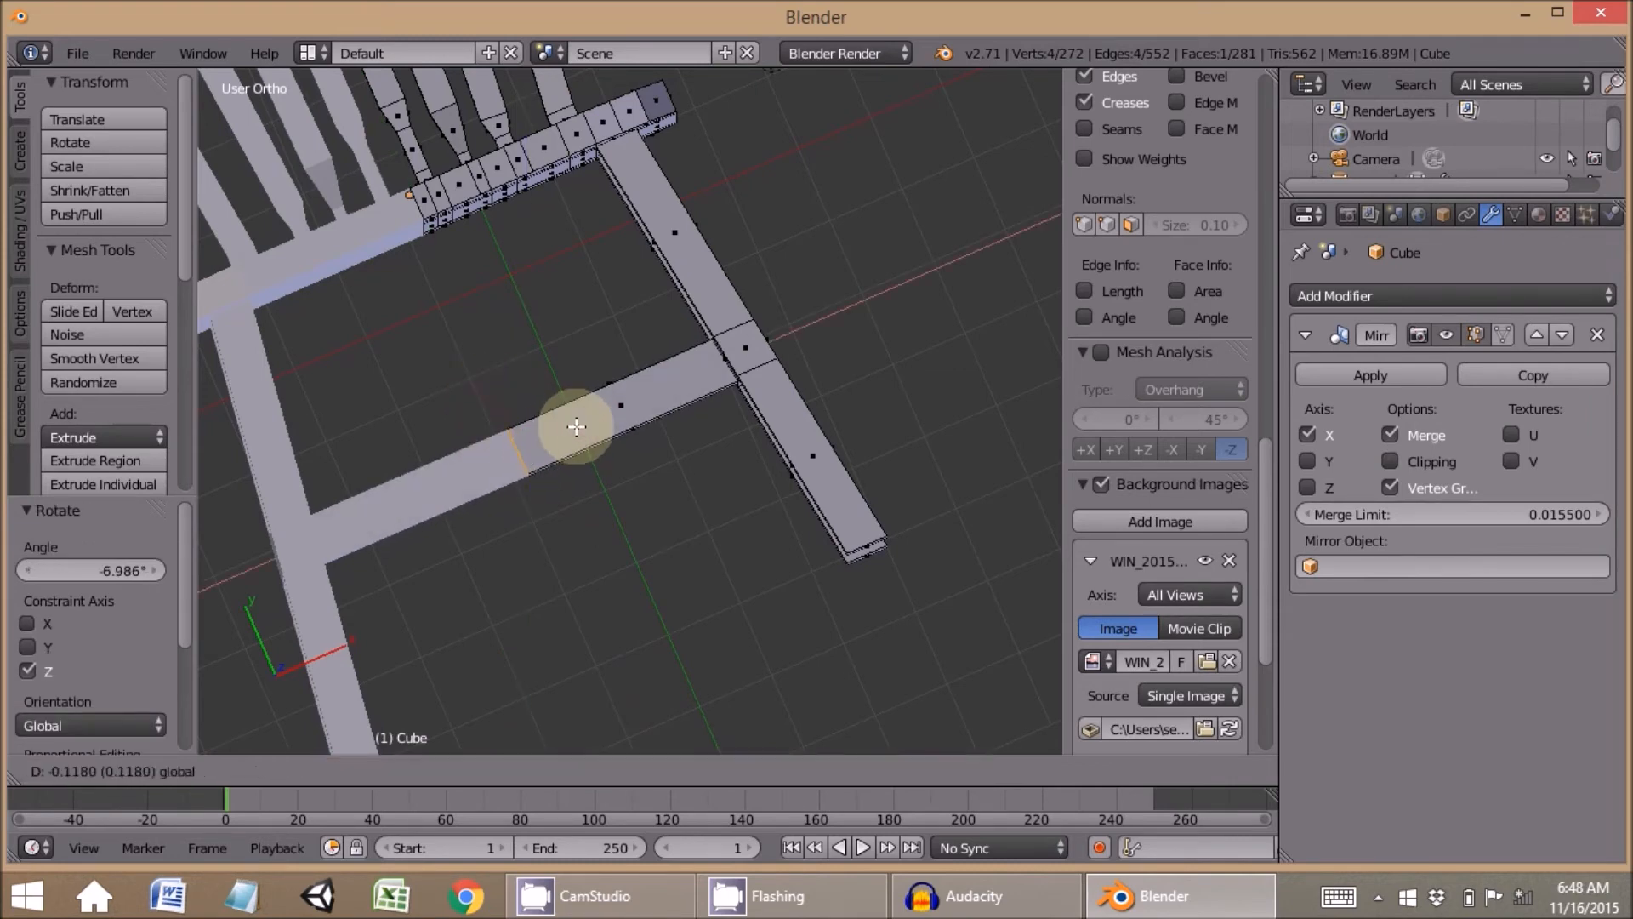
pyautogui.click(578, 425)
# Fine-tune the crossbar's end at the centre seam with X moves of -0.023 and -0.016 and a slight rotation around Z
pyautogui.scroll(8, 474, 486)
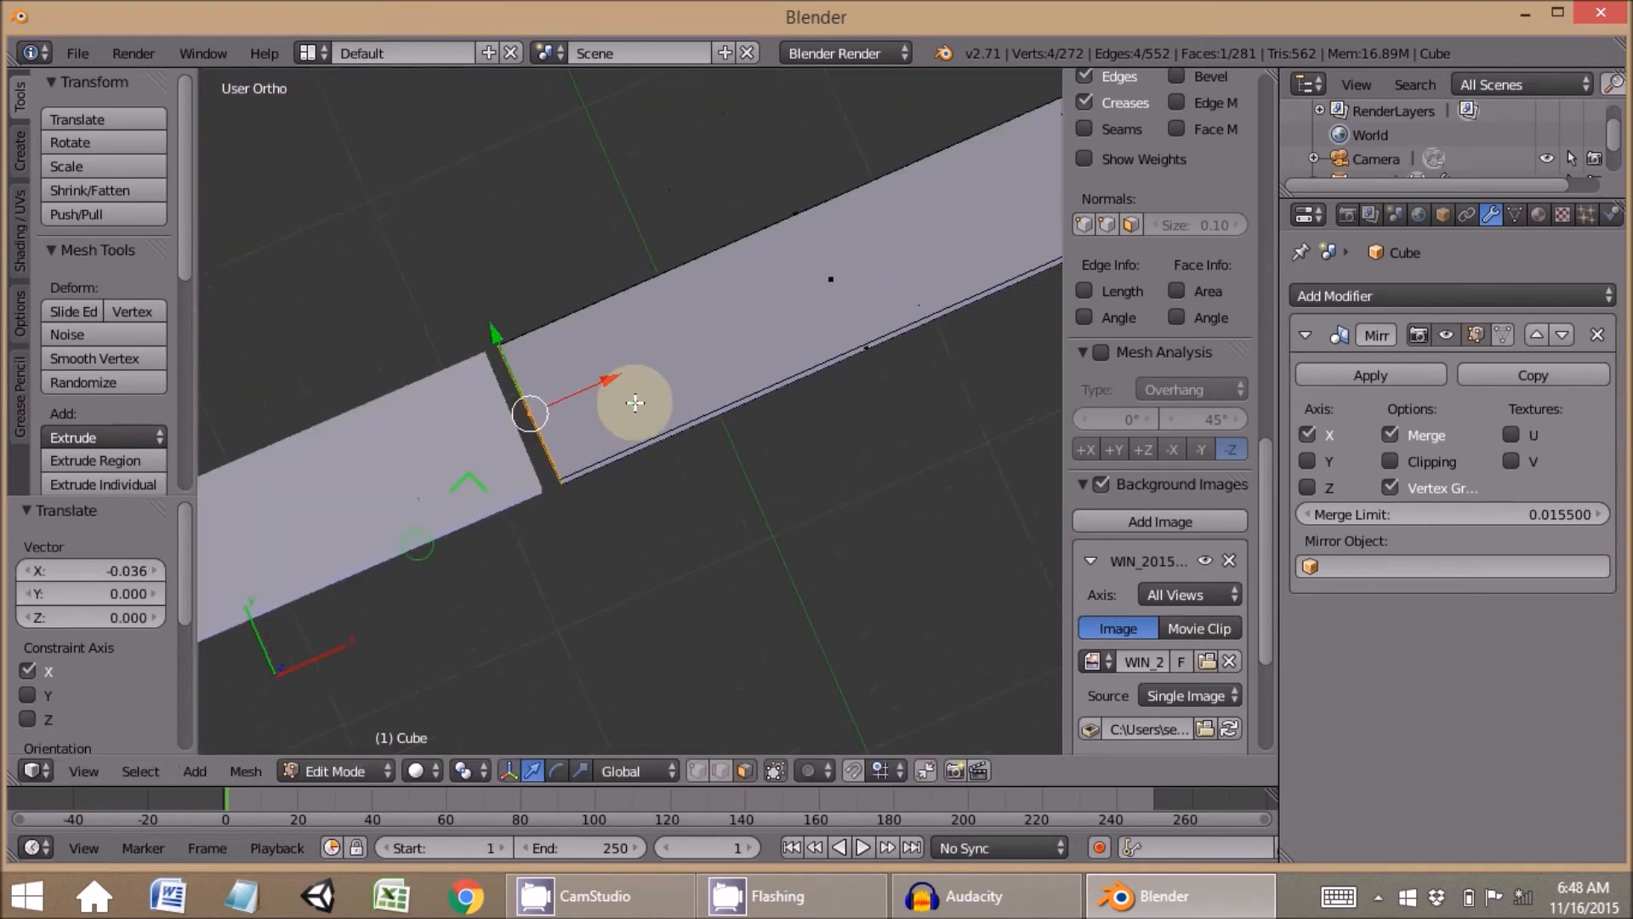
pyautogui.moveTo(511, 385); pyautogui.dragTo(506, 385)
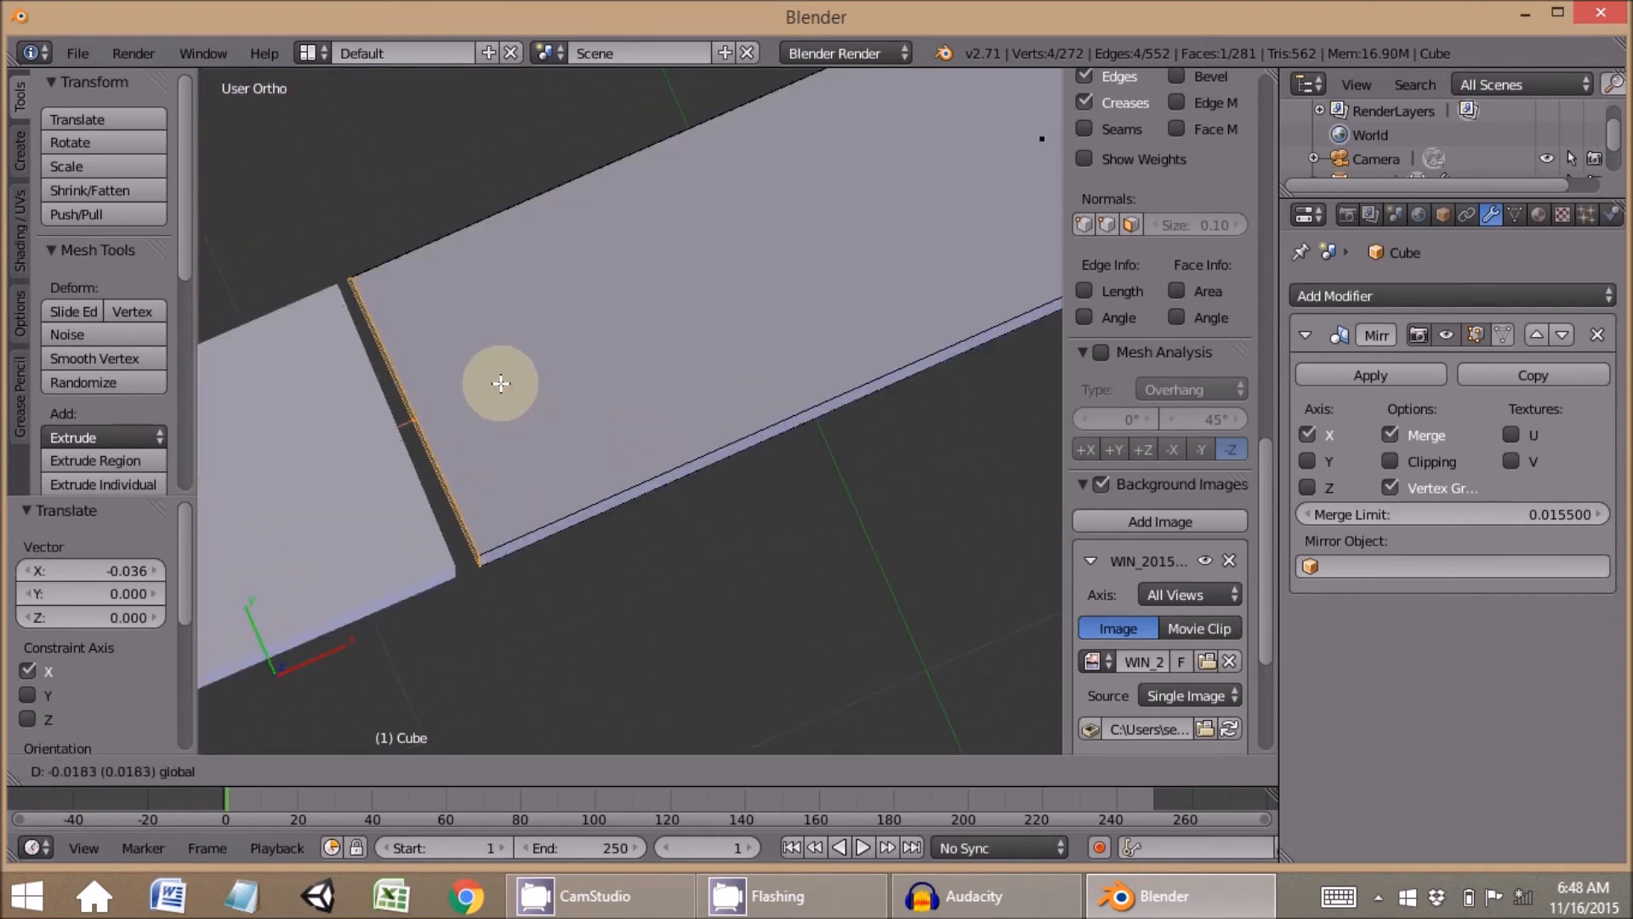
pyautogui.click(498, 383)
pyautogui.press('r')
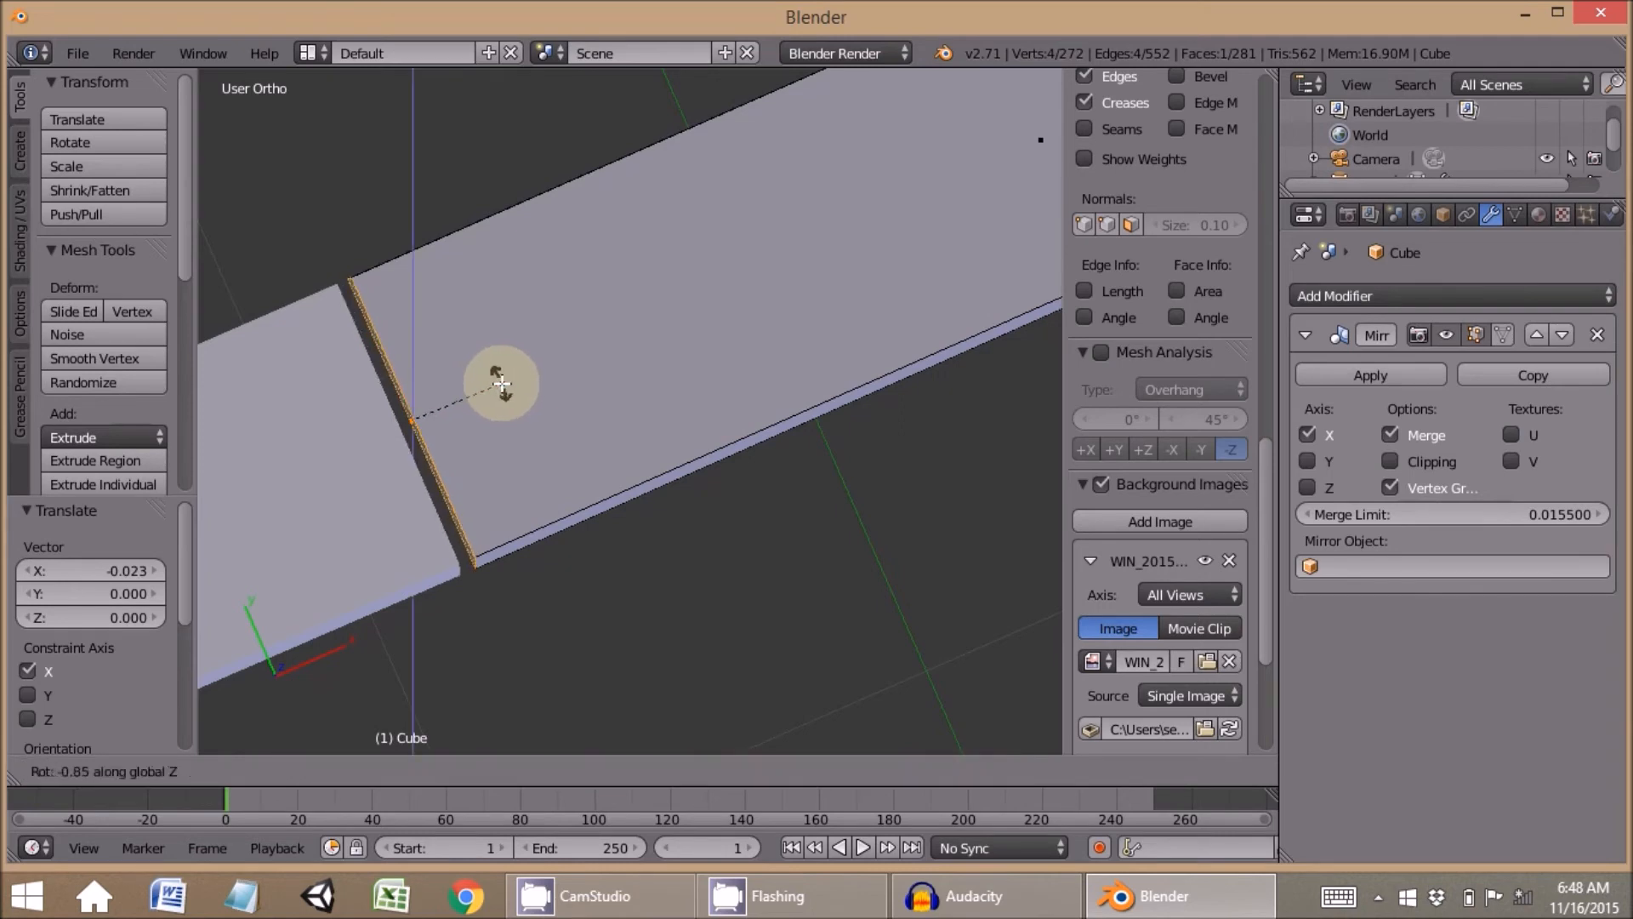
pyautogui.click(500, 383)
pyautogui.moveTo(494, 383); pyautogui.dragTo(488, 384)
# Examine the crossbar and the whole chair from several angles and in wireframe top view against the background photo
pyautogui.scroll(-15, 490, 388)
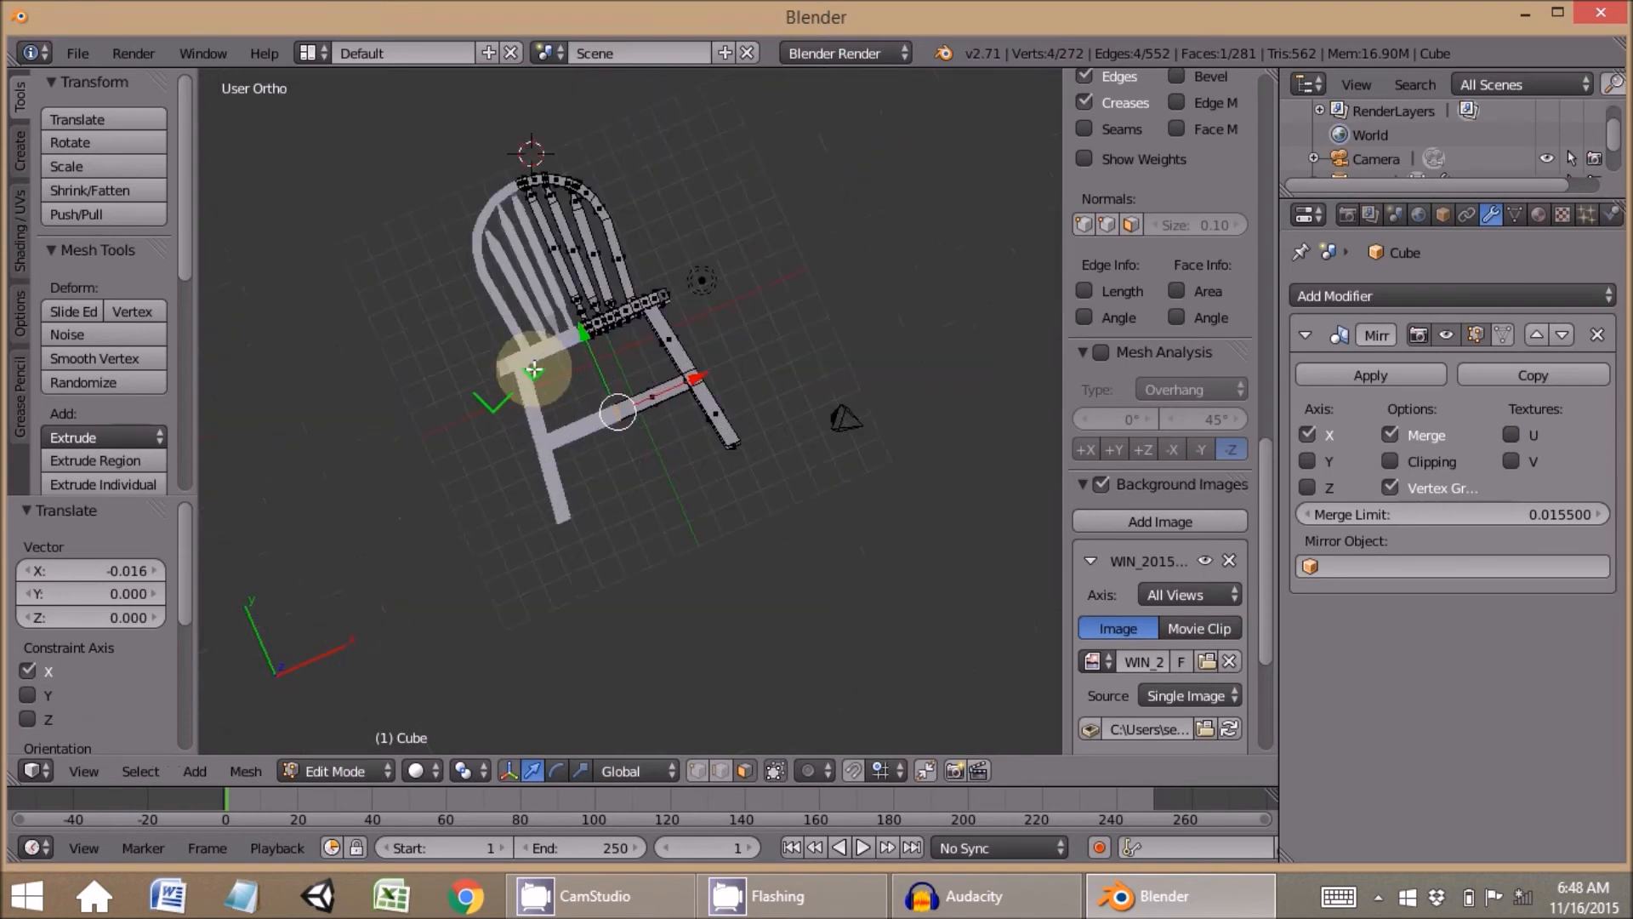
pyautogui.scroll(2, 539, 368)
pyautogui.moveTo(666, 412); pyautogui.dragTo(409, 518, button='middle')
pyautogui.scroll(-4, 747, 277)
pyautogui.moveTo(748, 278)
pyautogui.mouseDown(button='middle')
pyautogui.moveTo(561, 288)
pyautogui.moveTo(566, 353)
pyautogui.moveTo(605, 171)
pyautogui.moveTo(644, 192)
pyautogui.moveTo(595, 288)
pyautogui.mouseUp(button='middle')
pyautogui.scroll(3, 642, 195)
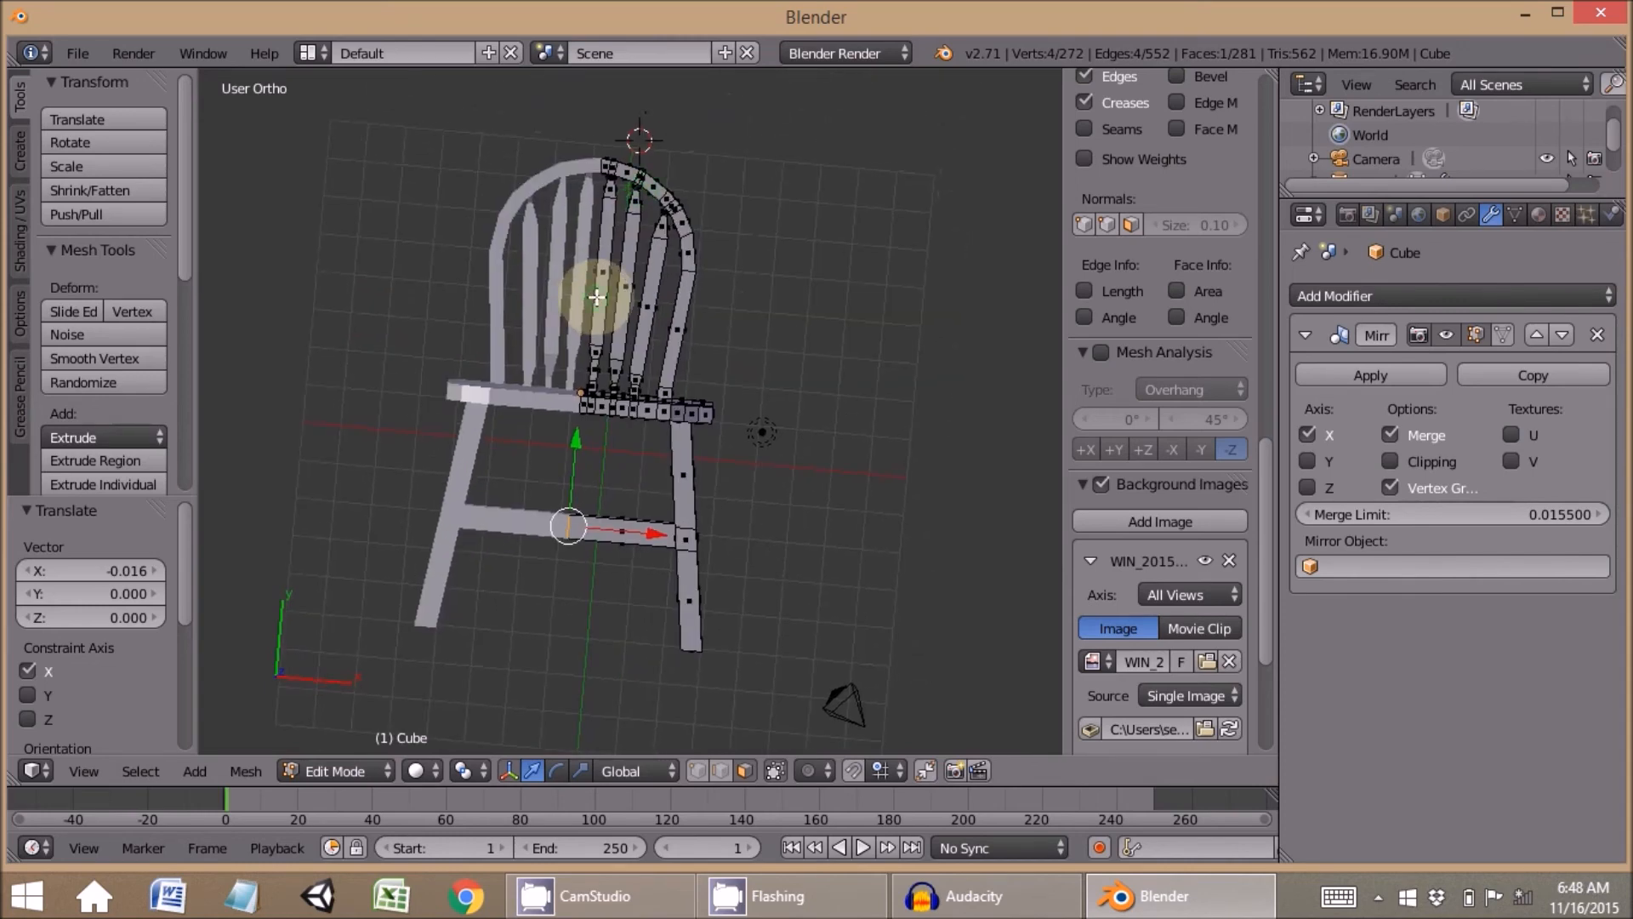
pyautogui.press('z')
pyautogui.press('KP_7')
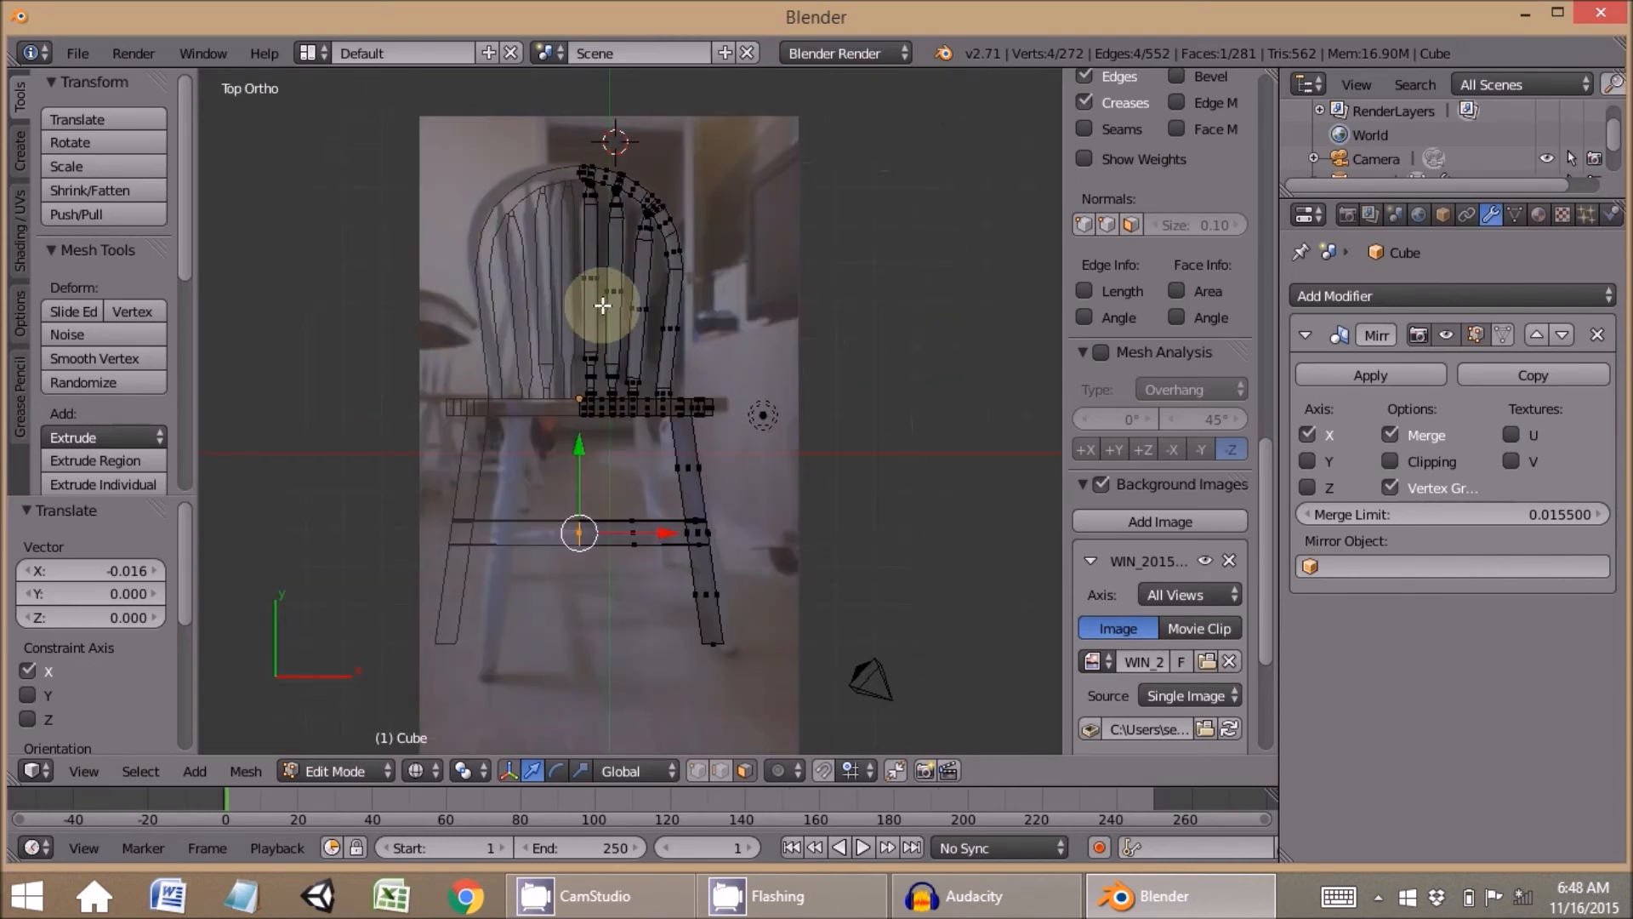
# Try to scale the backrest hoop and all its spindles uniformly in top view, then undo the scaling
pyautogui.scroll(2, 604, 315)
pyautogui.moveTo(608, 327); pyautogui.dragTo(595, 390, button='middle')
pyautogui.press('KP_7')
pyautogui.press('b')
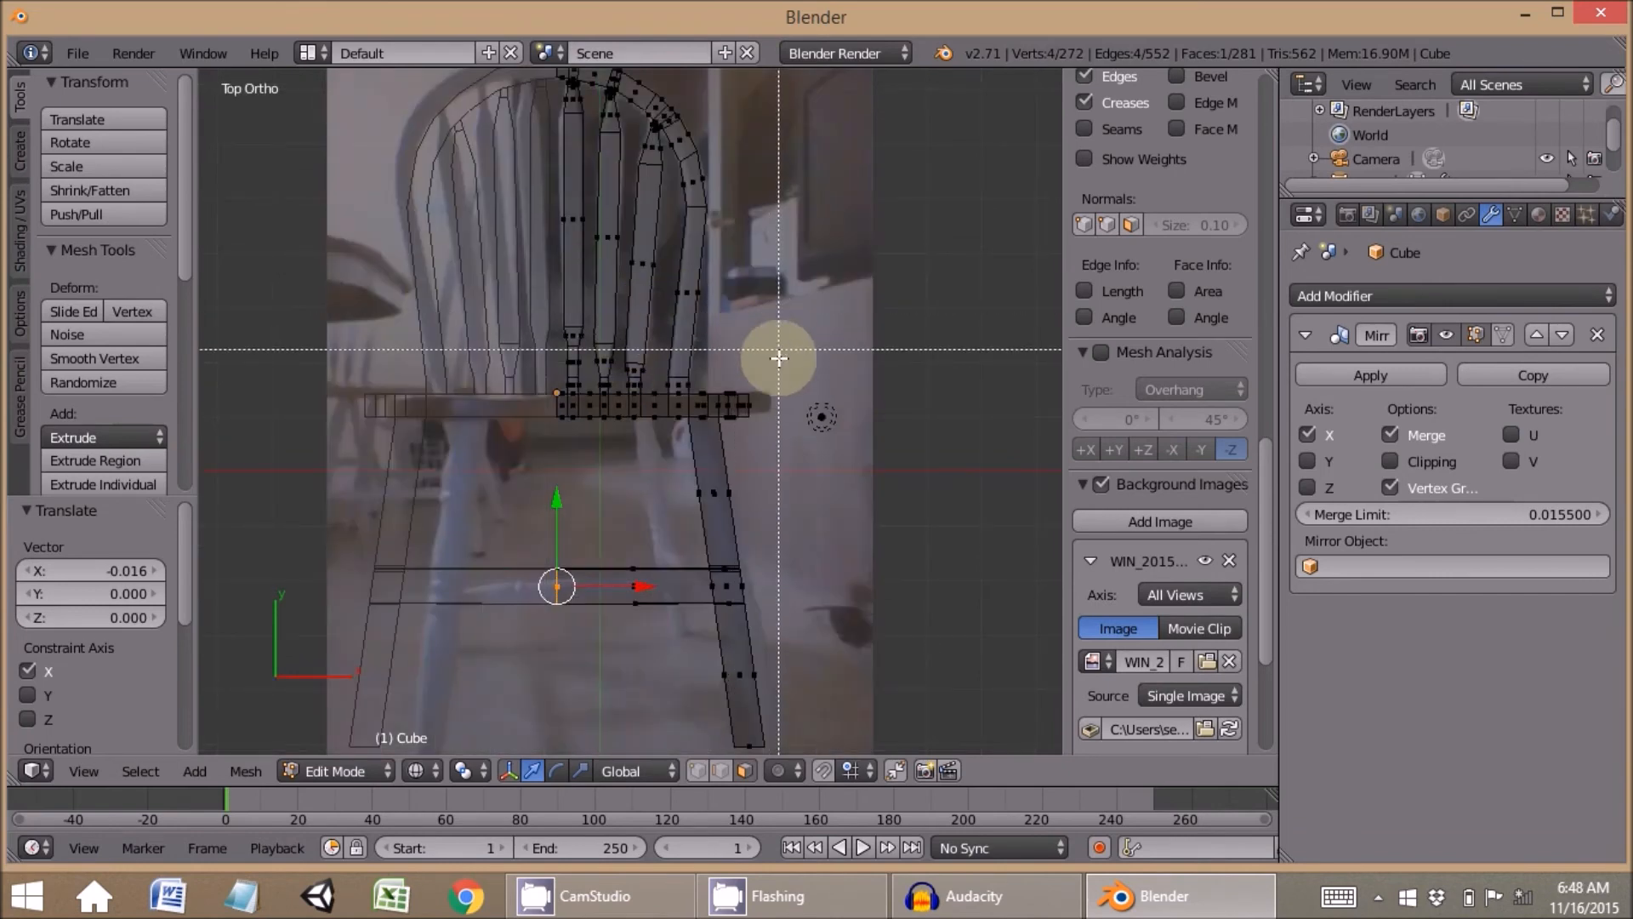
pyautogui.moveTo(535, 353); pyautogui.dragTo(510, 68)
pyautogui.moveTo(830, 382); pyautogui.dragTo(512, 353)
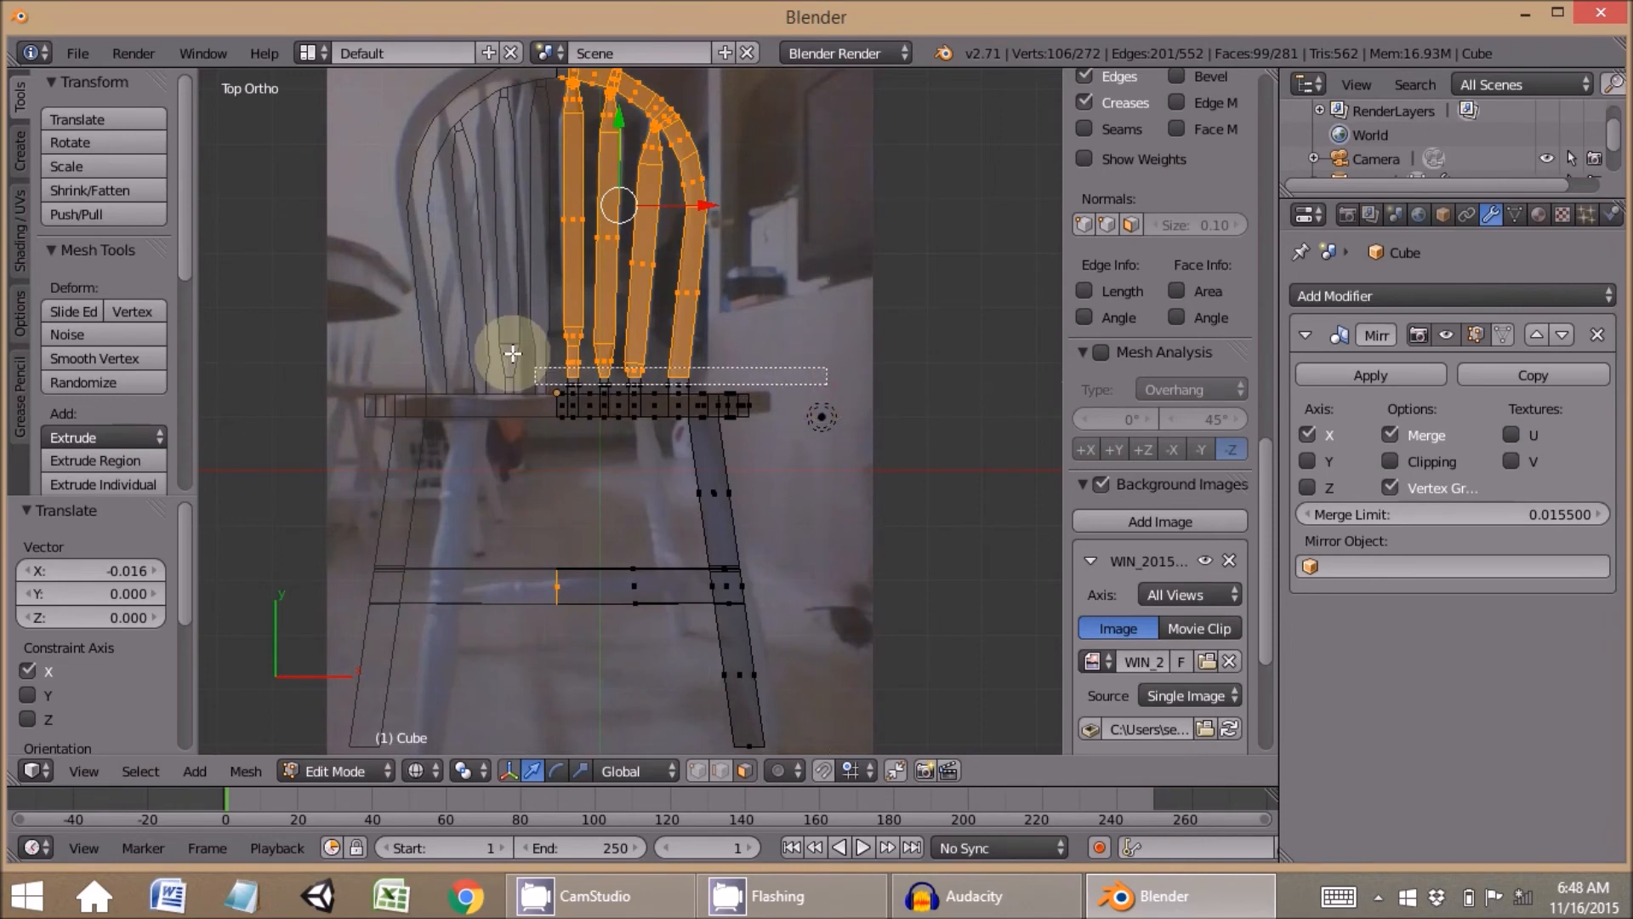
pyautogui.moveTo(415, 322); pyautogui.dragTo(310, 155)
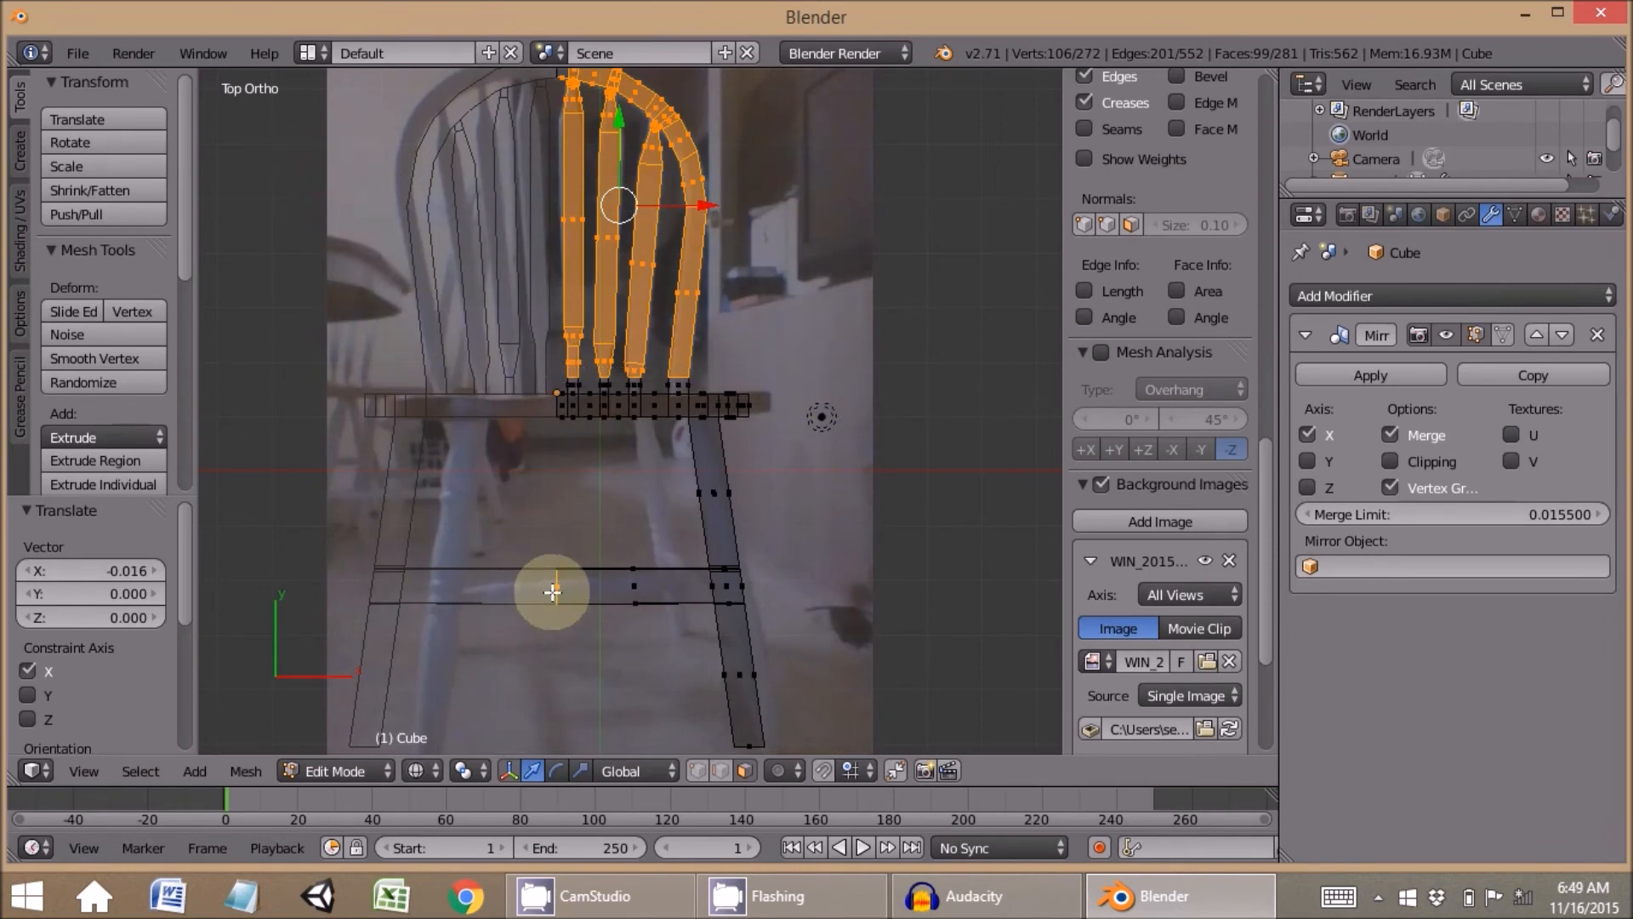
pyautogui.press('b')
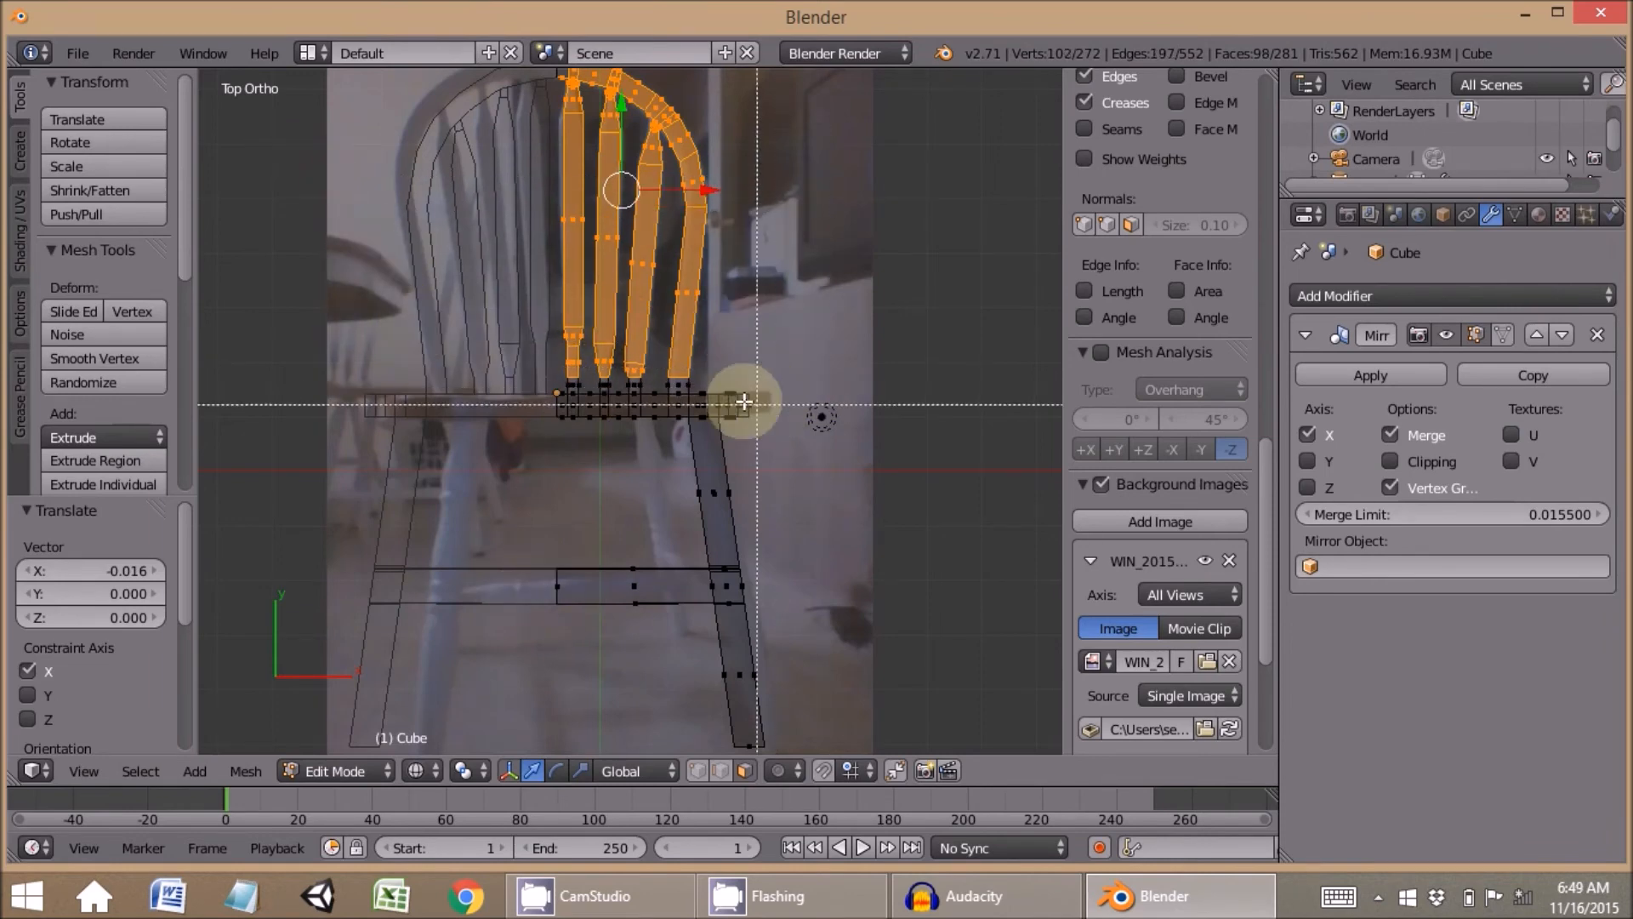
pyautogui.moveTo(487, 370); pyautogui.dragTo(369, 377)
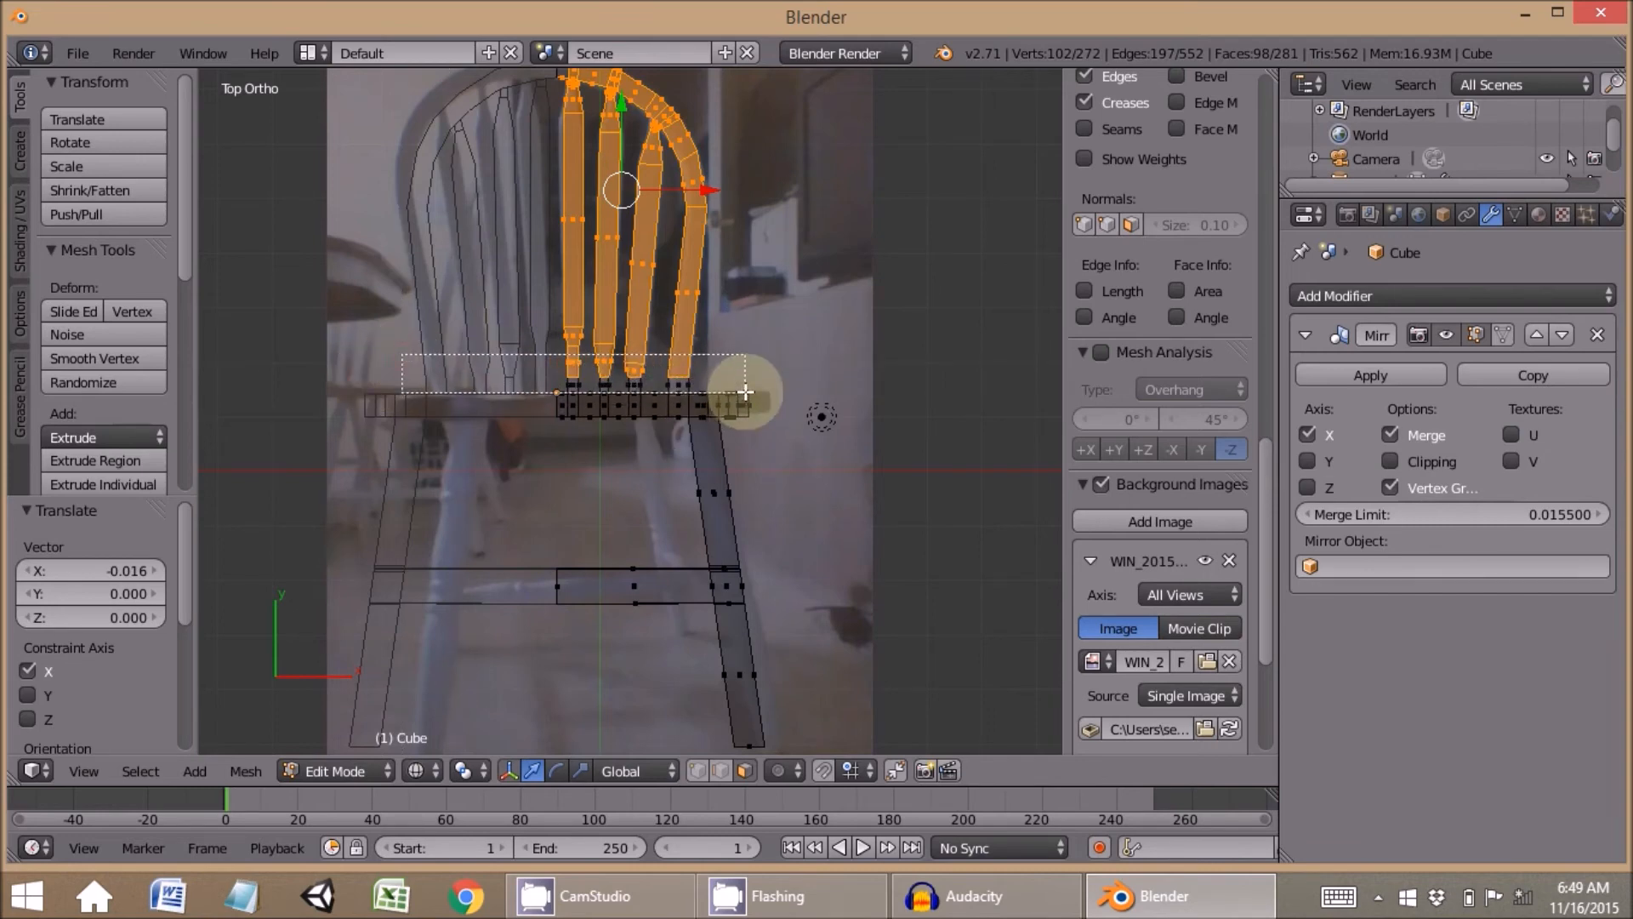
pyautogui.press('s')
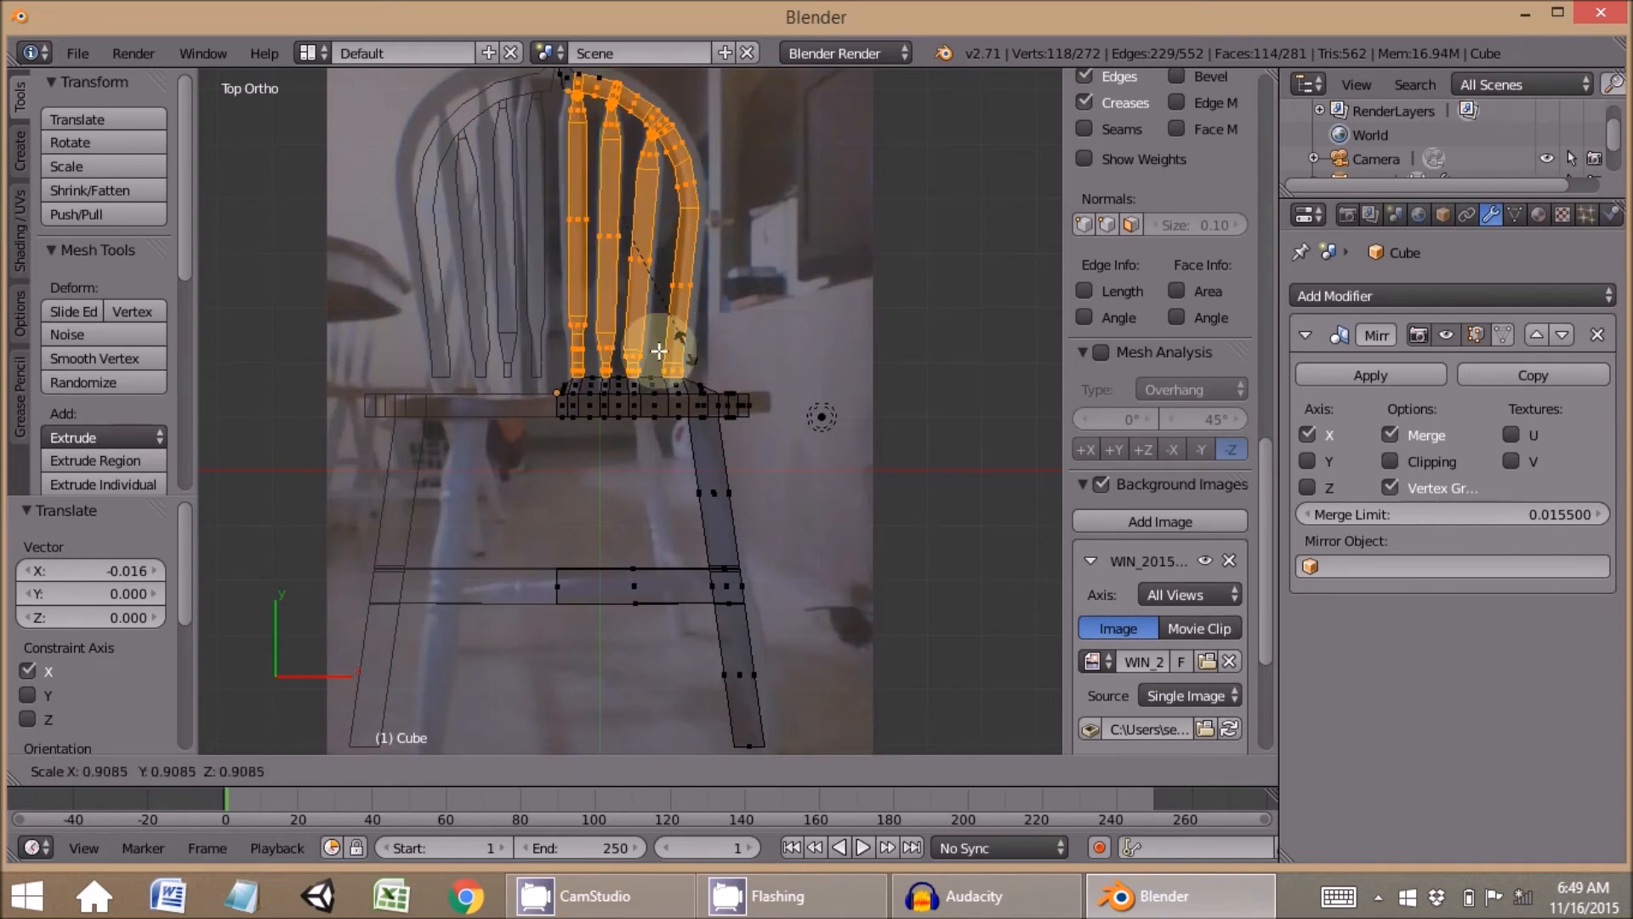
pyautogui.click(625, 394)
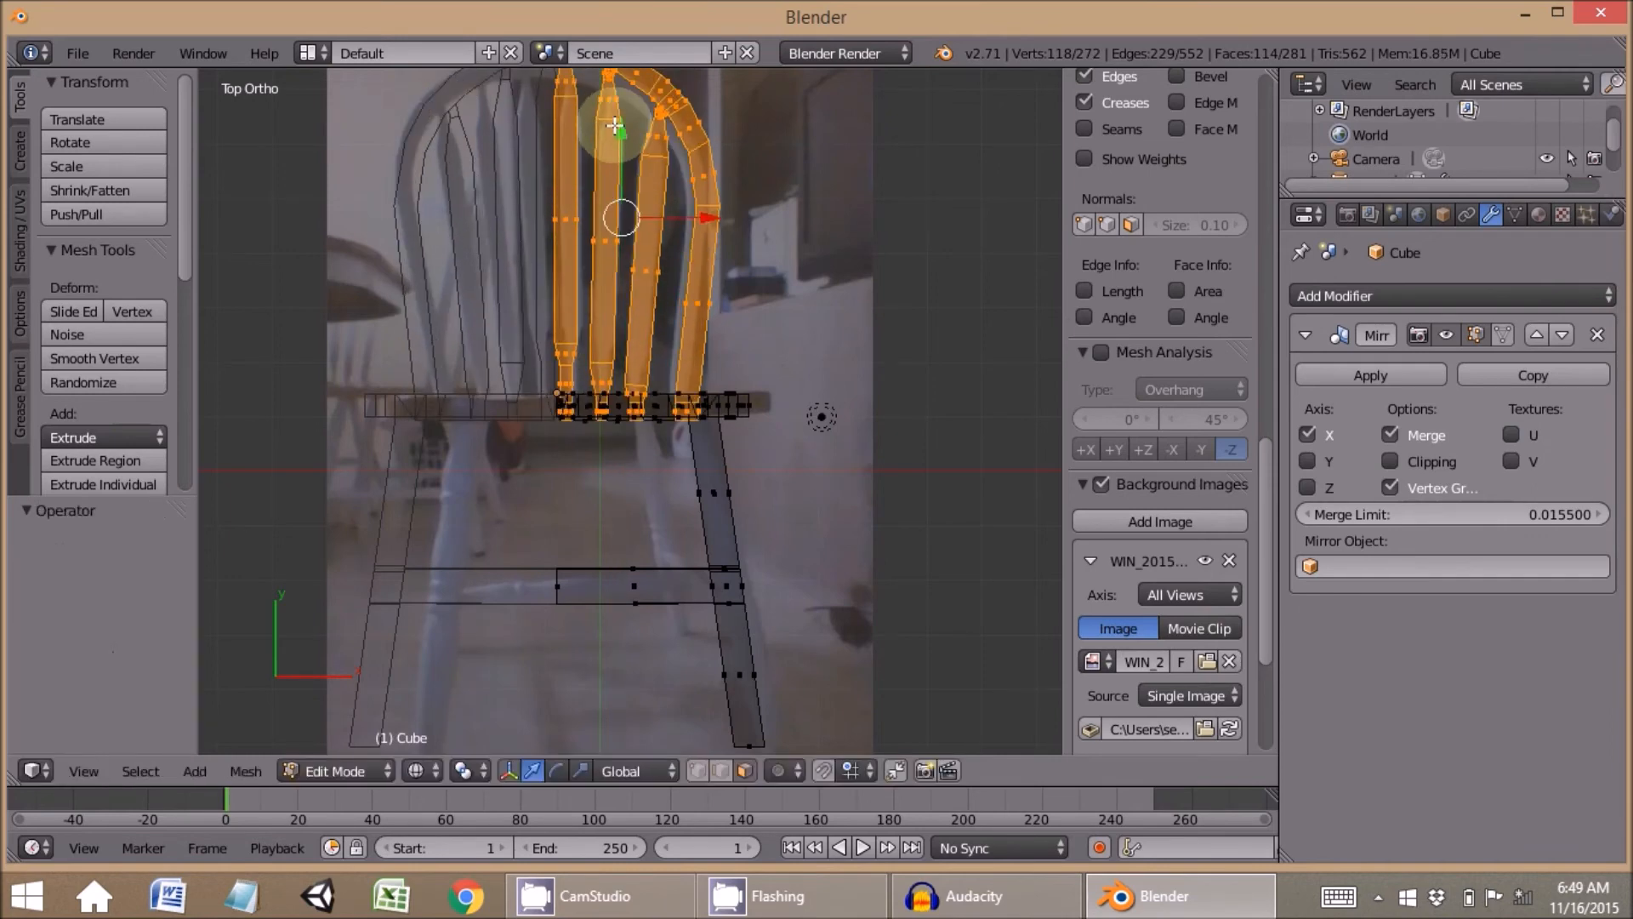
pyautogui.hotkey('ctrl', 'z')
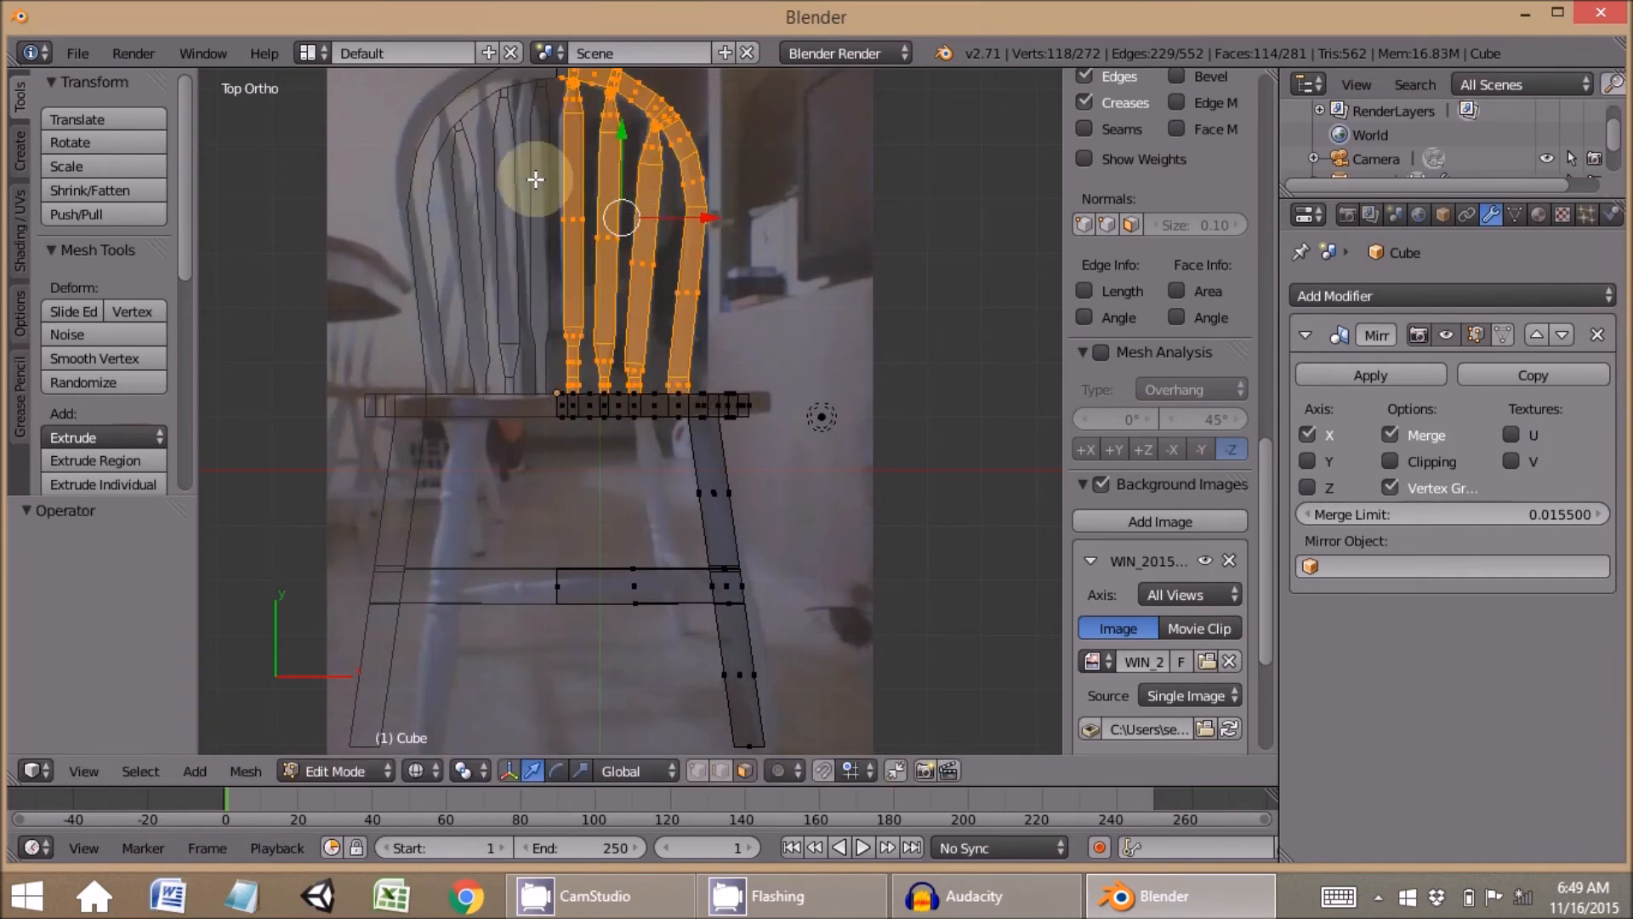
# Select the backrest hoop and the spindles above their bases in top view and scale them 1.513 along Y
pyautogui.moveTo(649, 233)
pyautogui.mouseDown(button='middle')
pyautogui.moveTo(522, 335)
pyautogui.moveTo(583, 452)
pyautogui.moveTo(366, 308)
pyautogui.moveTo(765, 263)
pyautogui.moveTo(422, 221)
pyautogui.moveTo(638, 467)
pyautogui.moveTo(273, 375)
pyautogui.moveTo(1452, 467)
pyautogui.mouseUp(button='middle')
pyautogui.press('z')
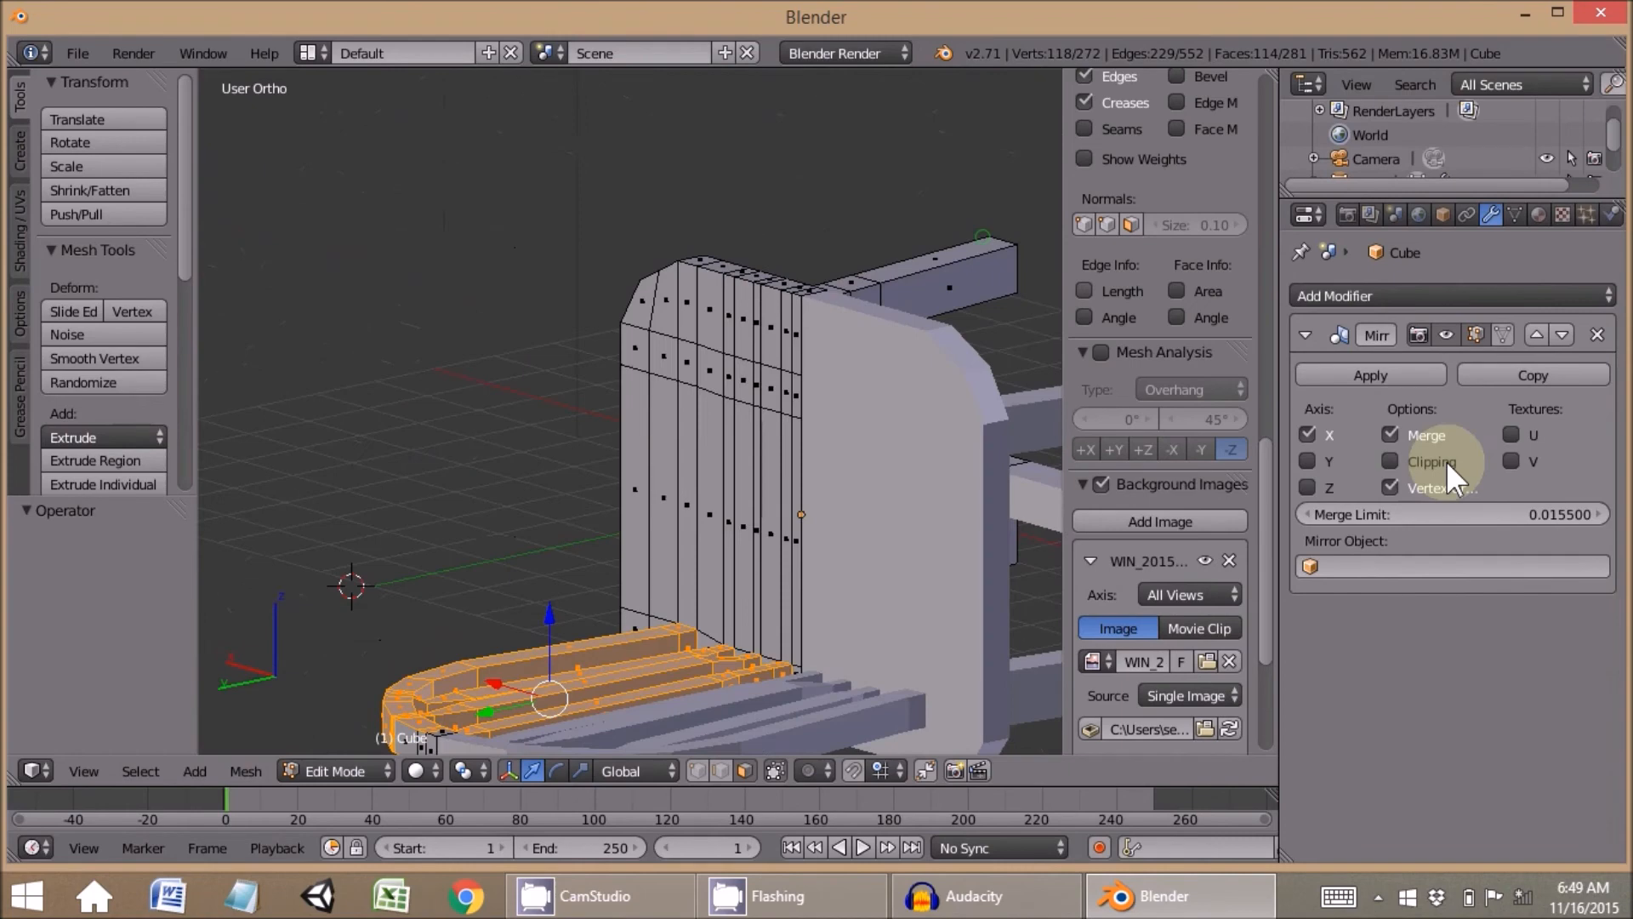
pyautogui.moveTo(651, 434); pyautogui.dragTo(630, 547, button='middle')
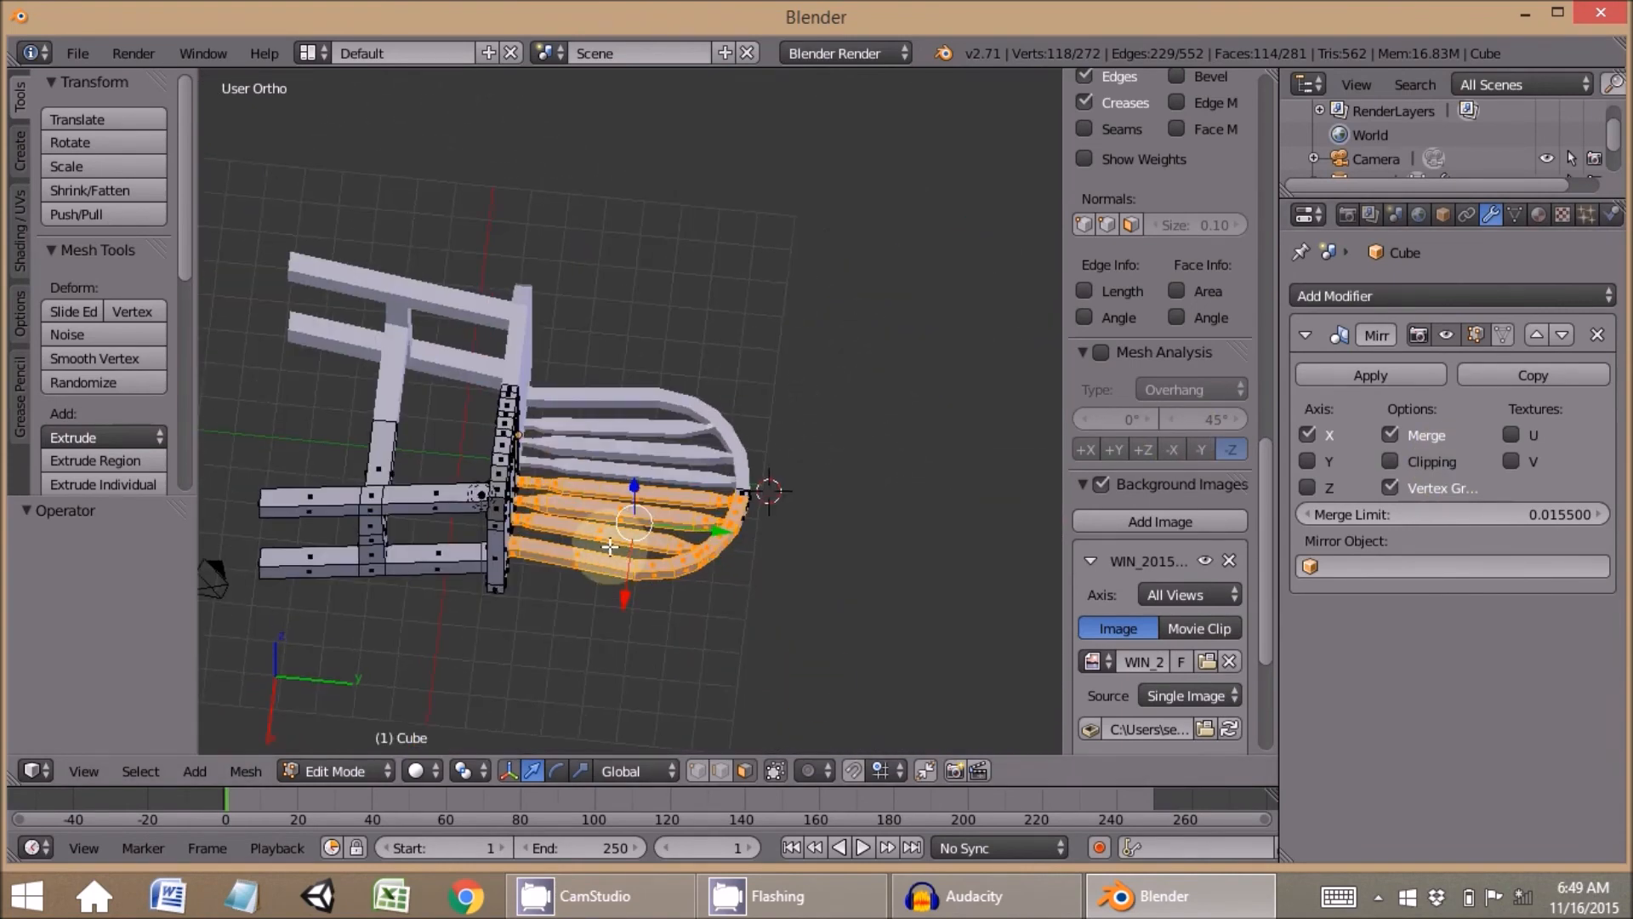
pyautogui.press('z')
pyautogui.press('a')
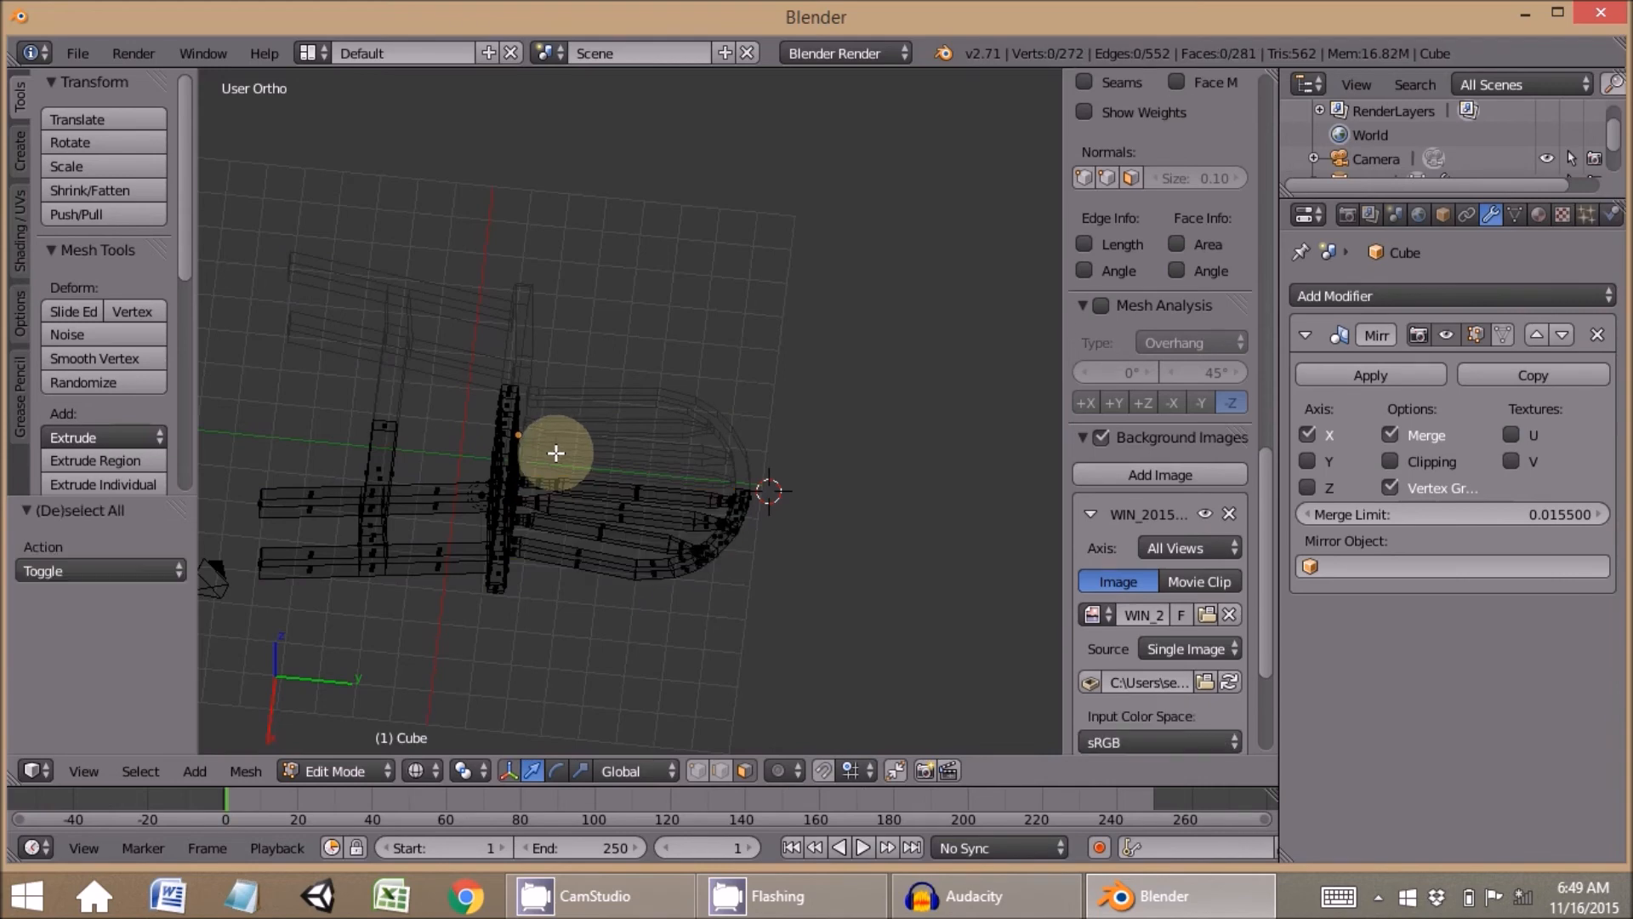
pyautogui.press('KP_7')
pyautogui.press('b')
pyautogui.moveTo(436, 233); pyautogui.dragTo(823, 458)
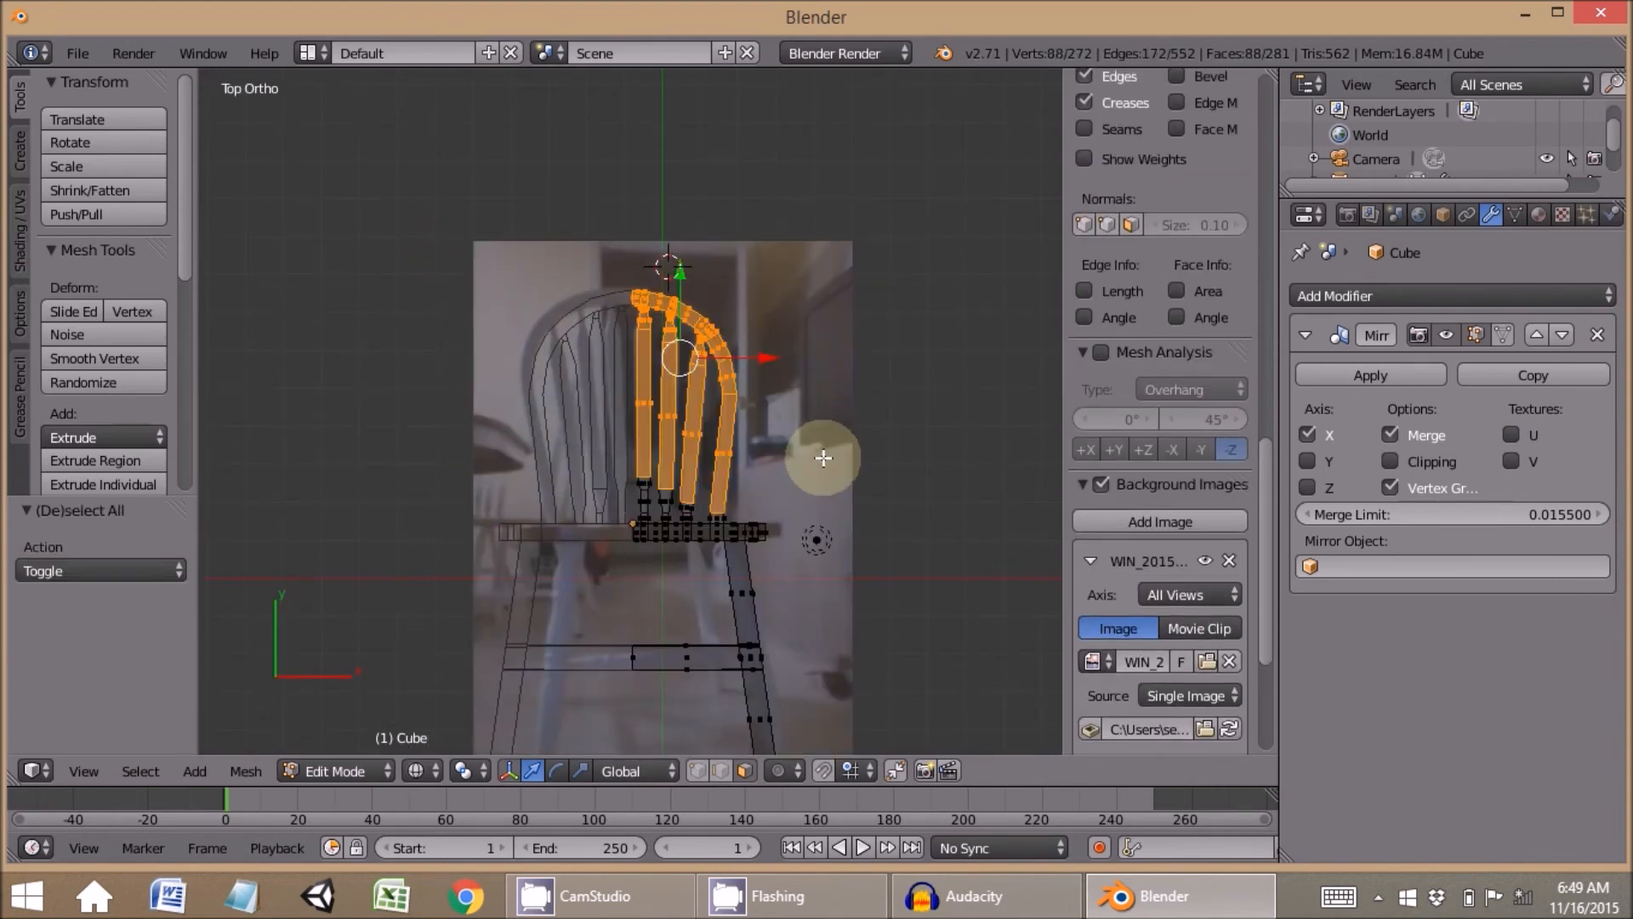
pyautogui.press('s')
pyautogui.press('y')
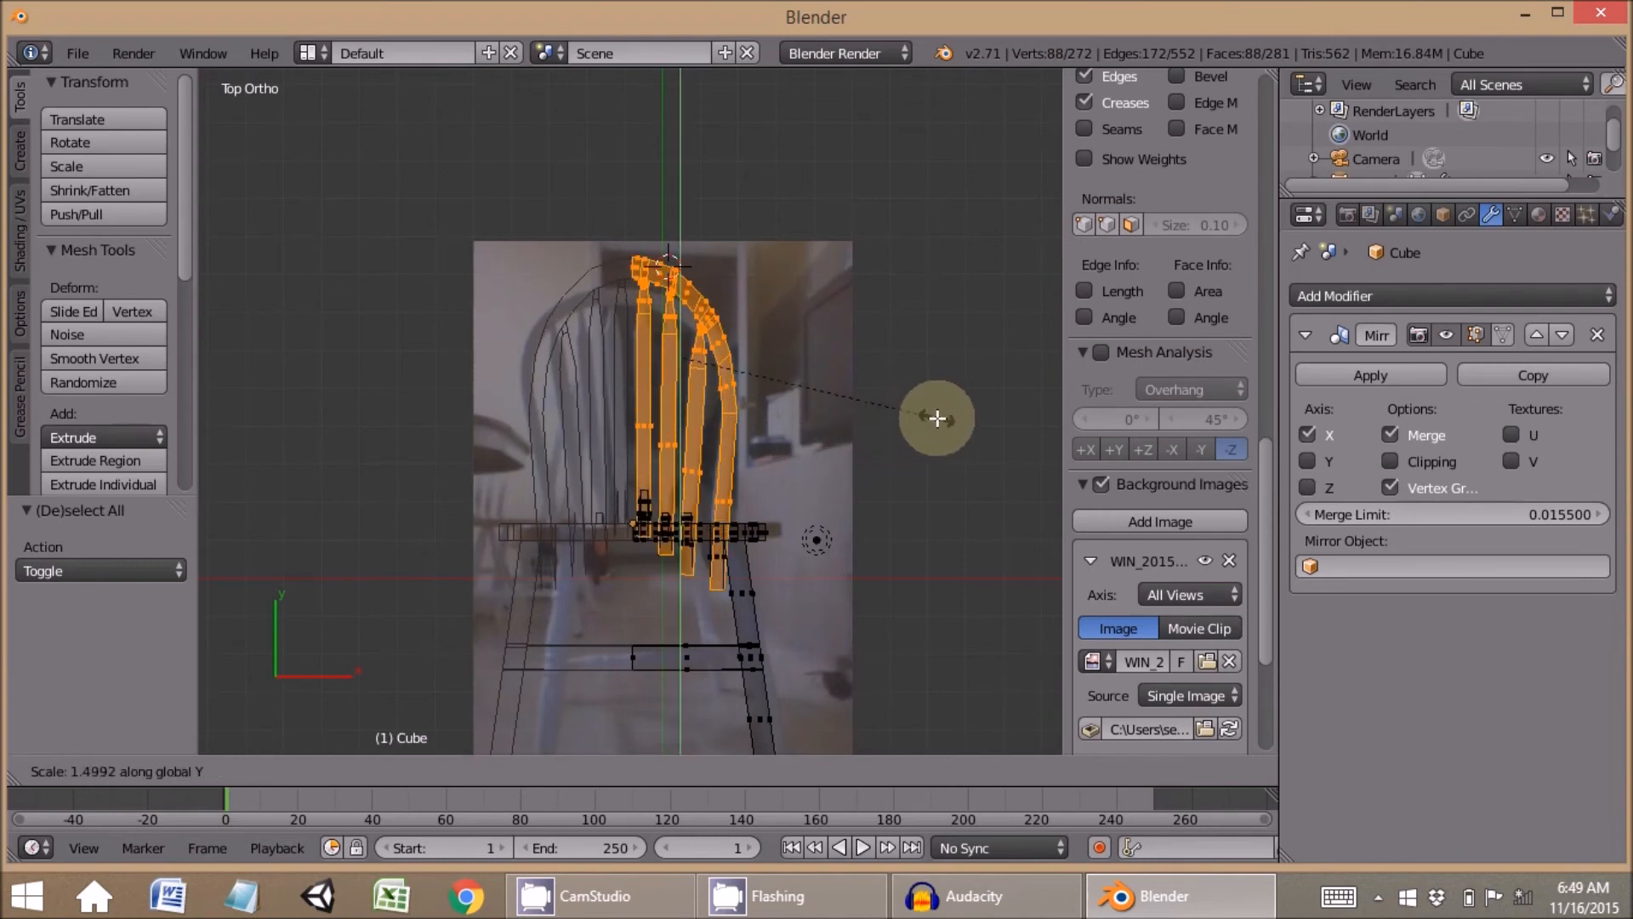
pyautogui.click(939, 418)
# Raise the selected hoop and upper spindles 1.931 along Y so they sit above the seat
pyautogui.press('g')
pyautogui.press('y')
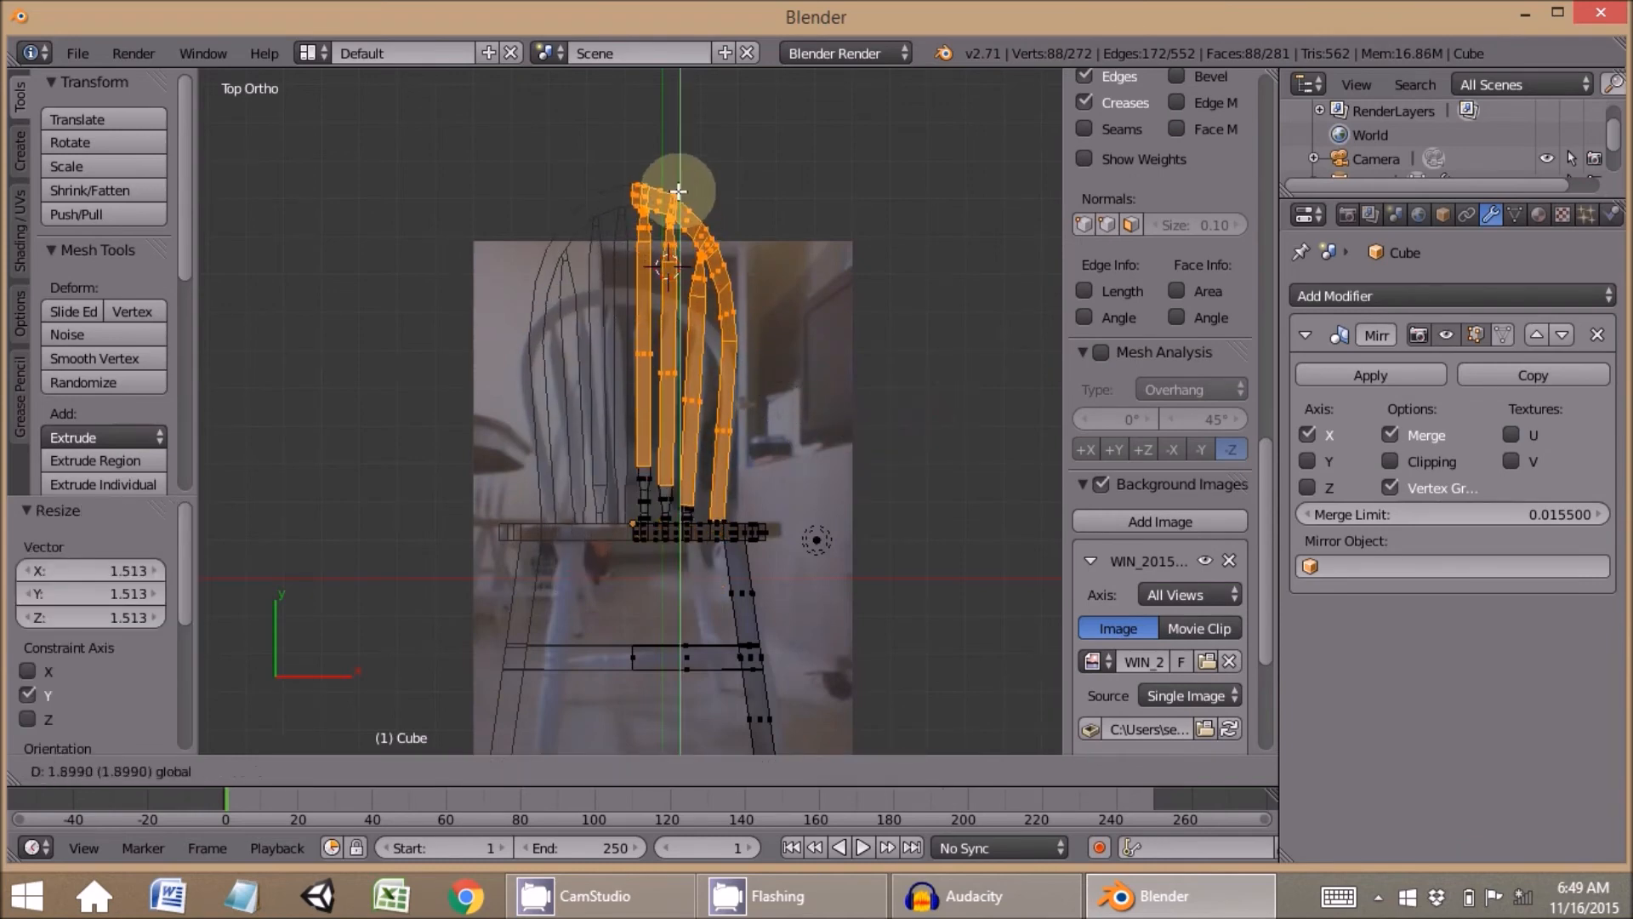
pyautogui.click(677, 194)
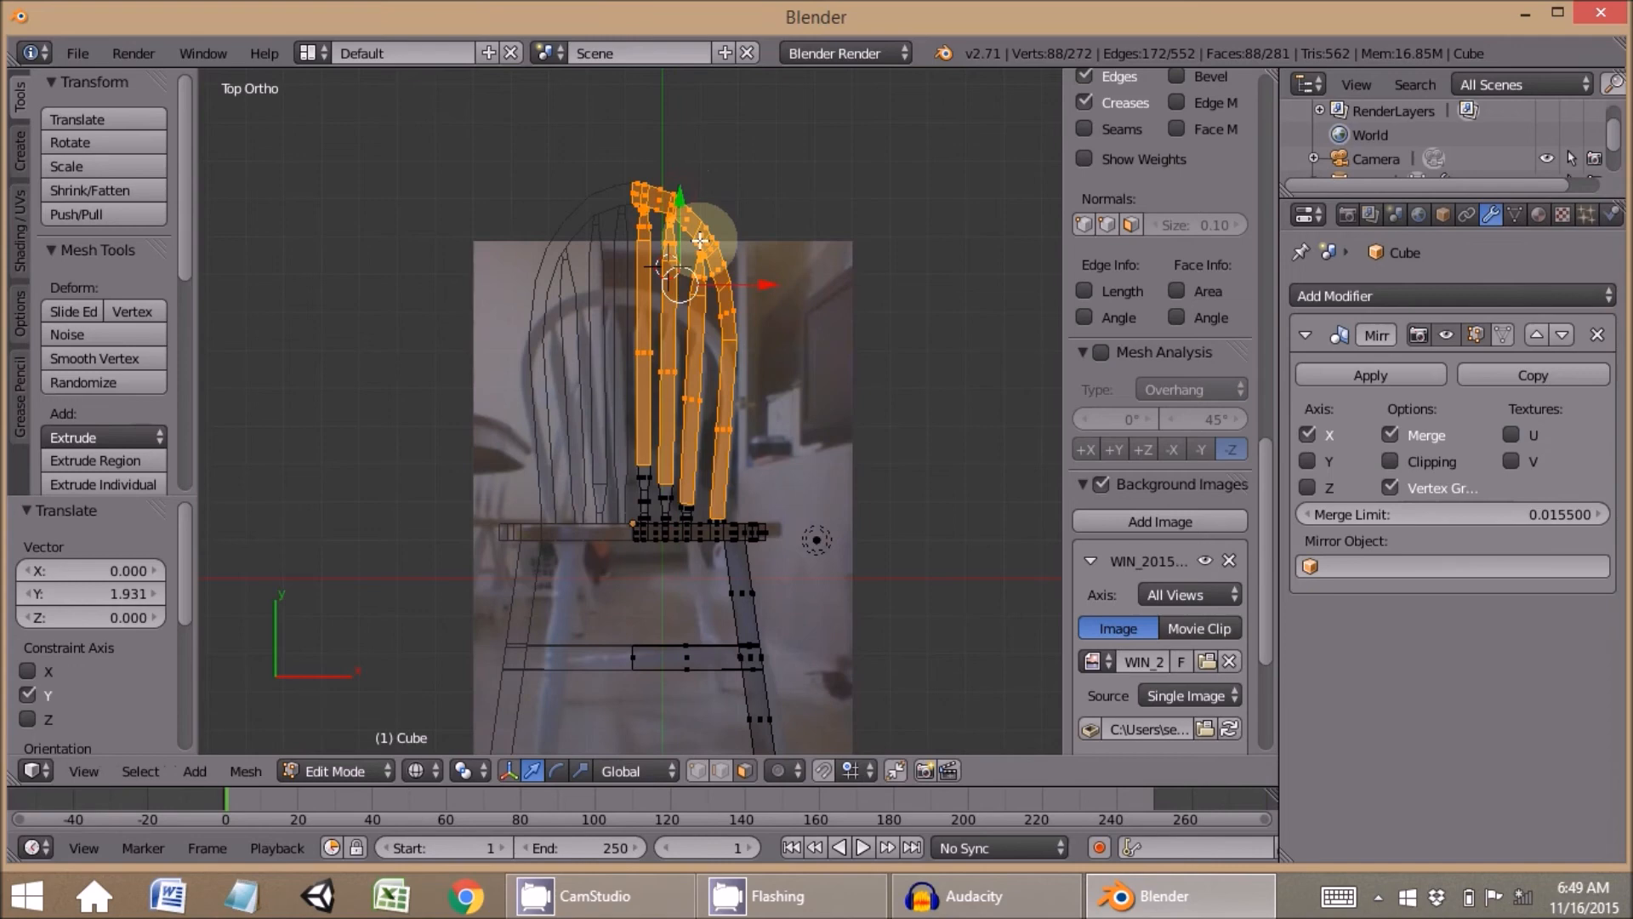
# Try to widen the selected backrest part by scaling it 1.169 along X
pyautogui.press('s')
pyautogui.press('x')
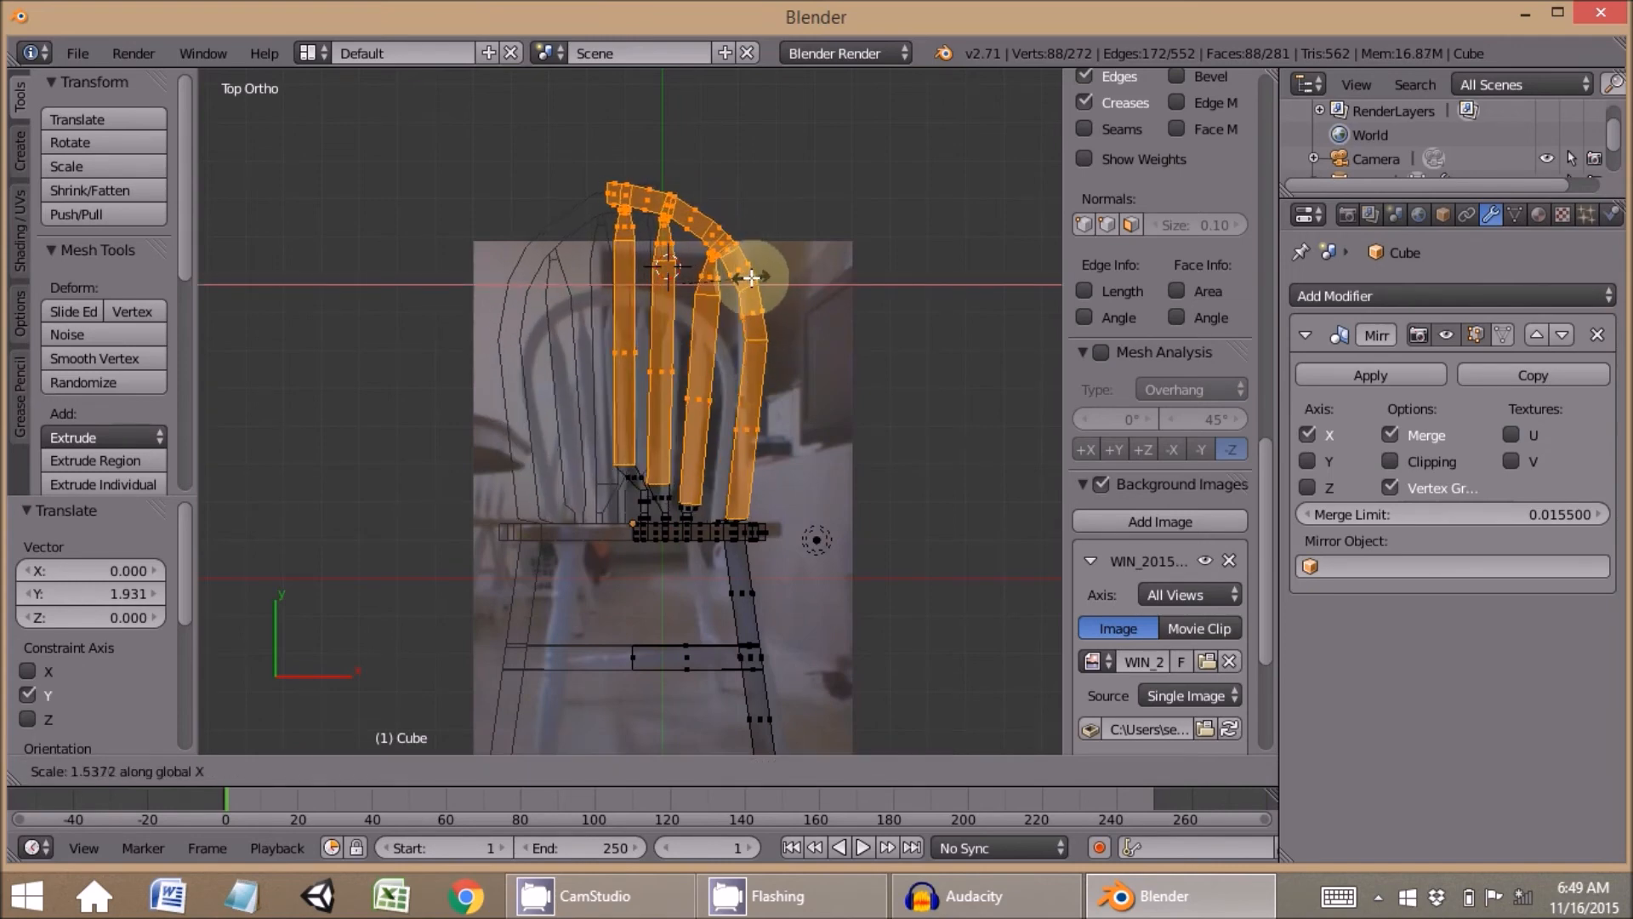
pyautogui.click(733, 265)
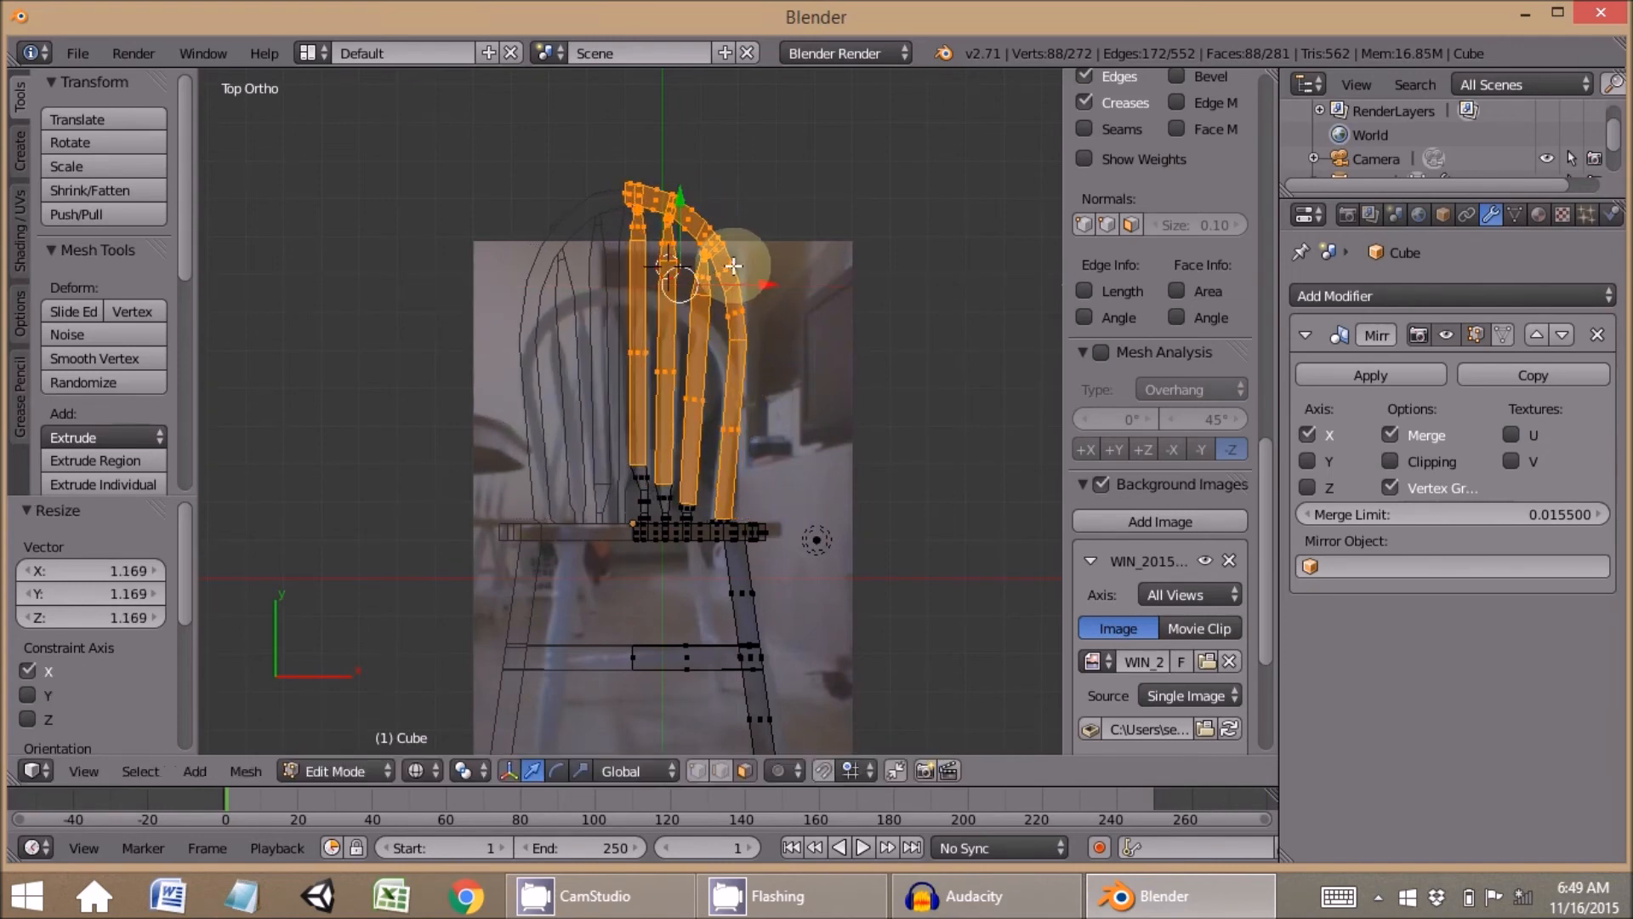
# Scale the selected hoop and upper spindles by 0.776 along Y
pyautogui.scroll(2, 671, 384)
pyautogui.press('s')
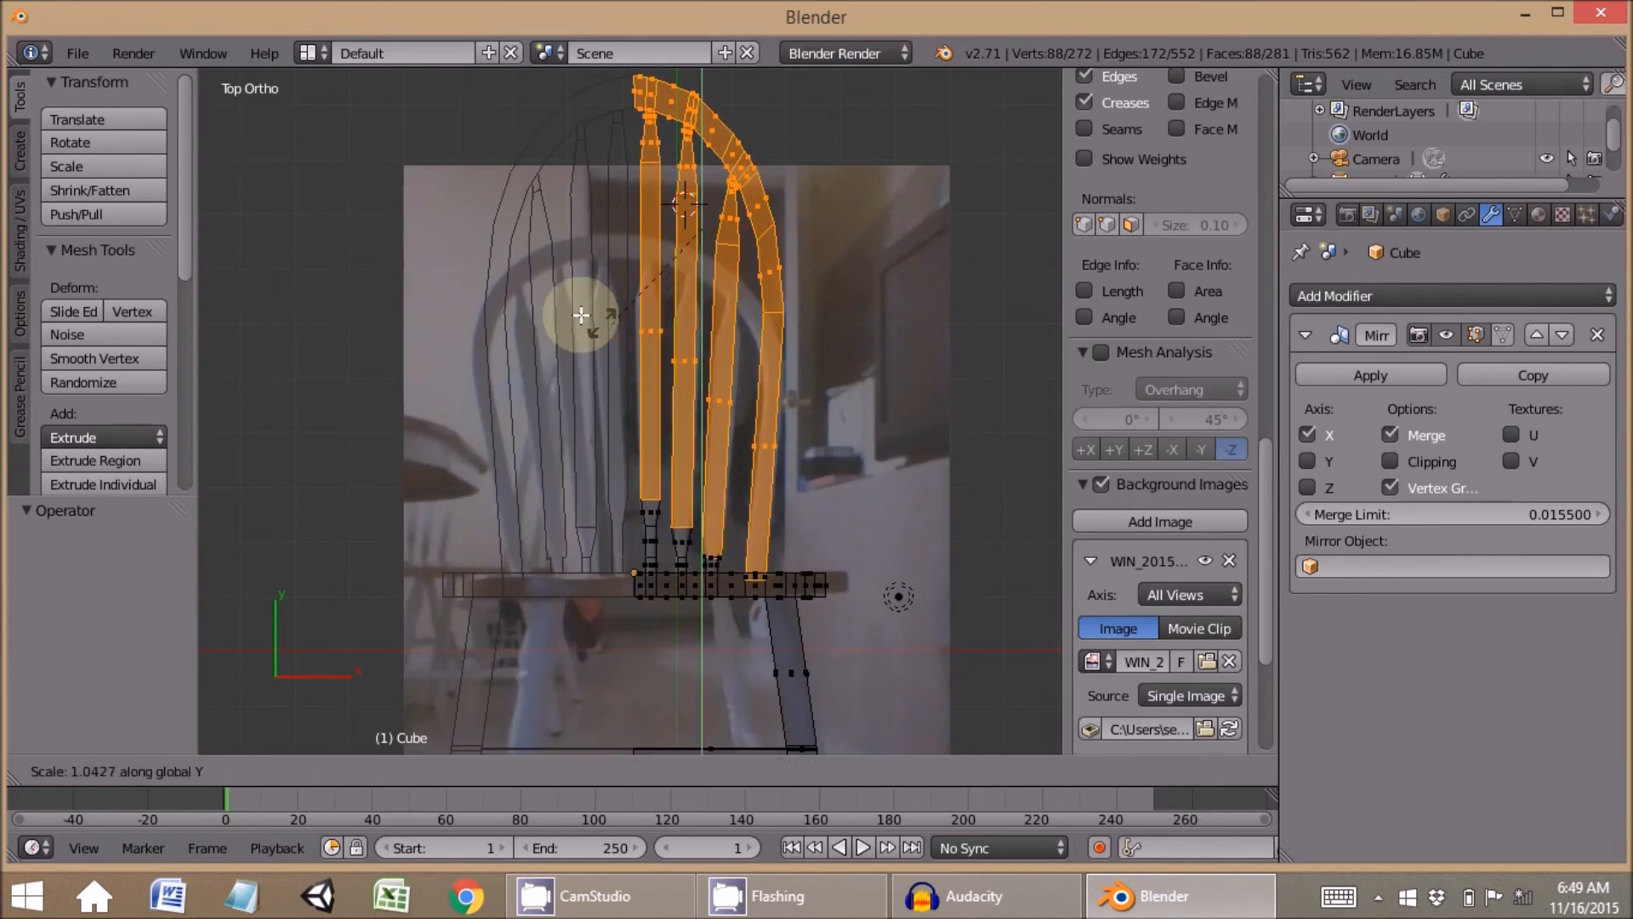
pyautogui.click(610, 273)
# Switch to solid perspective view, leave edit mode and apply the chair's Mirror modifier
pyautogui.moveTo(611, 273)
pyautogui.mouseDown(button='middle')
pyautogui.moveTo(539, 321)
pyautogui.moveTo(584, 320)
pyautogui.moveTo(567, 334)
pyautogui.moveTo(467, 354)
pyautogui.moveTo(732, 423)
pyautogui.moveTo(527, 469)
pyautogui.moveTo(565, 365)
pyautogui.moveTo(641, 528)
pyautogui.moveTo(583, 500)
pyautogui.moveTo(739, 490)
pyautogui.moveTo(540, 397)
pyautogui.moveTo(590, 354)
pyautogui.moveTo(638, 459)
pyautogui.moveTo(426, 499)
pyautogui.mouseUp(button='middle')
pyautogui.press('z')
pyautogui.press('KP_5')
pyautogui.scroll(-7, 591, 353)
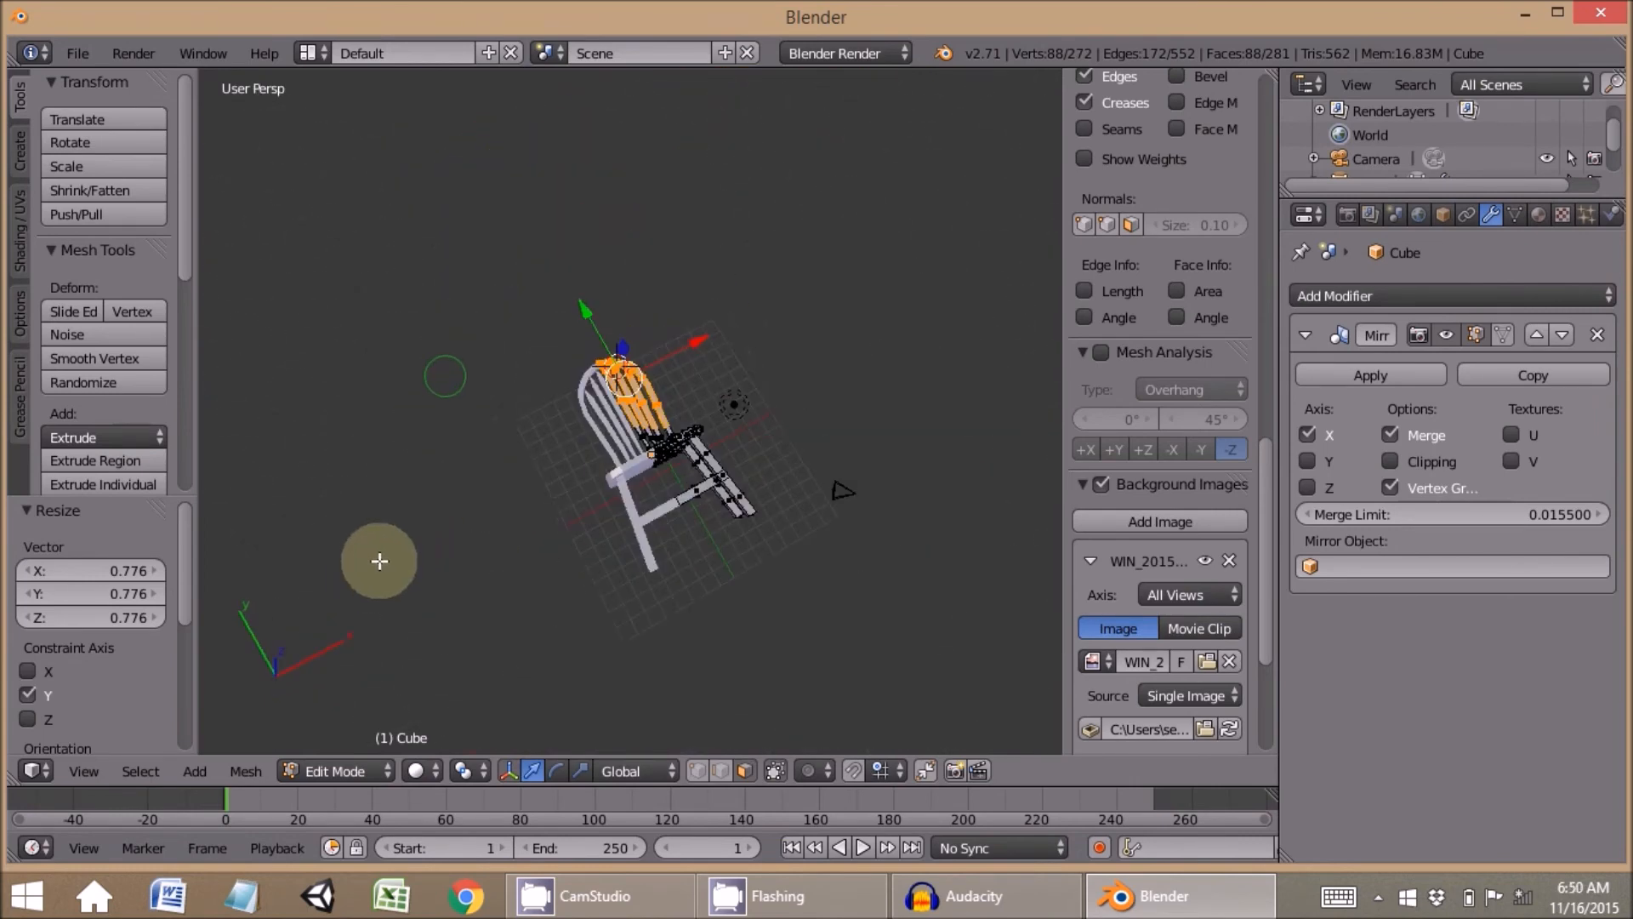
pyautogui.press('Tab')
pyautogui.moveTo(376, 563); pyautogui.dragTo(558, 508, button='middle')
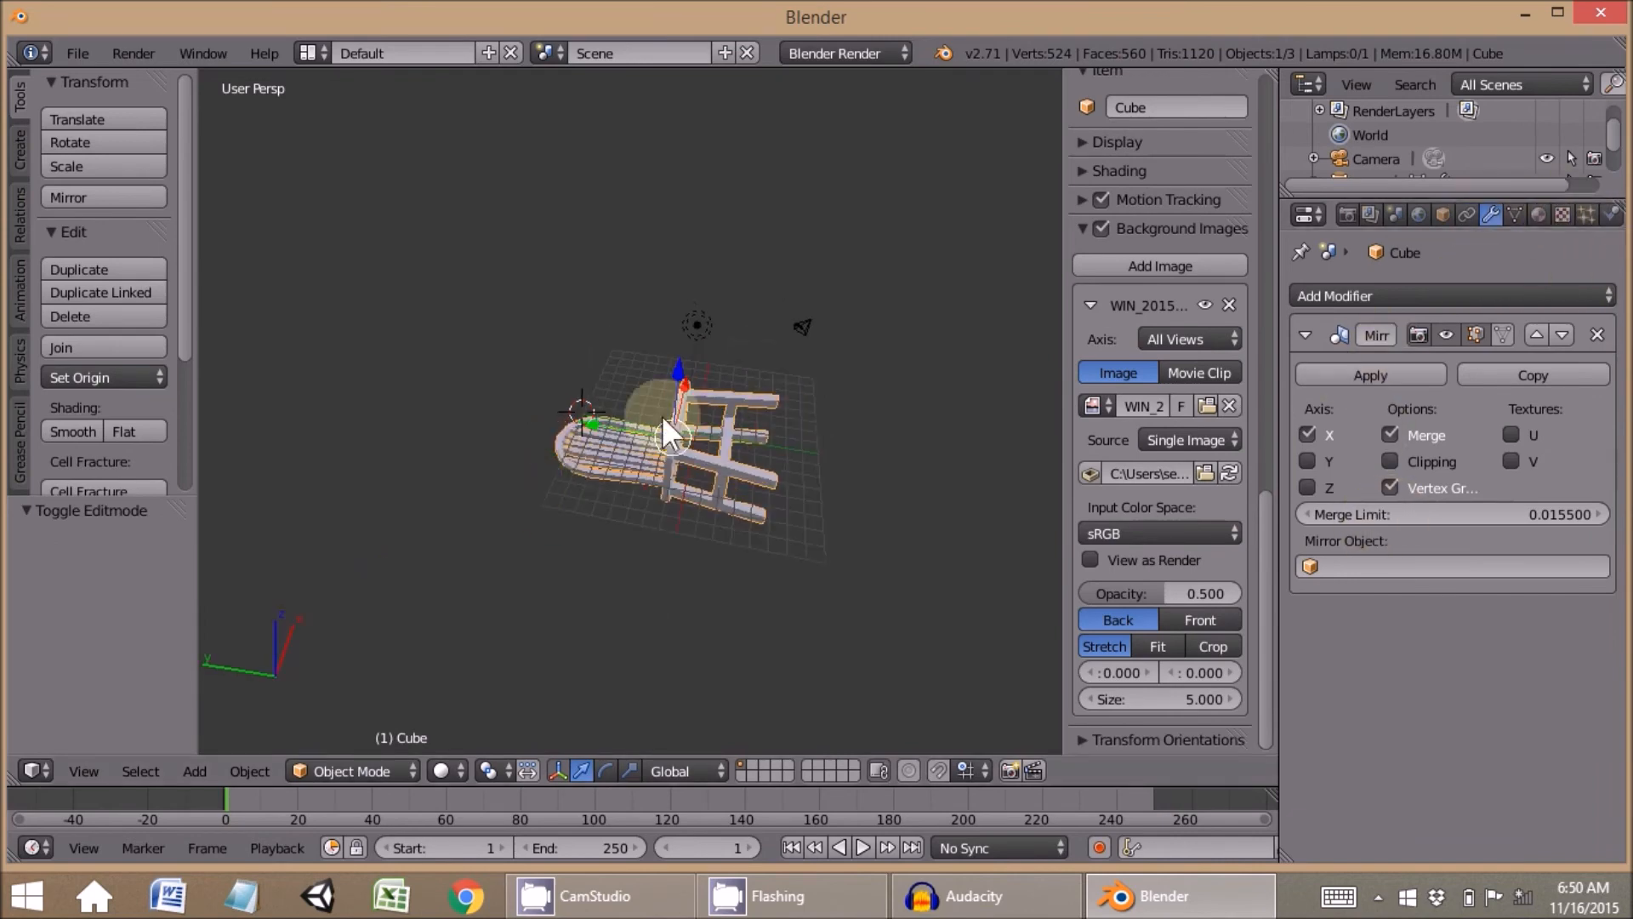
pyautogui.scroll(5, 649, 401)
pyautogui.moveTo(641, 508); pyautogui.dragTo(697, 519, button='middle')
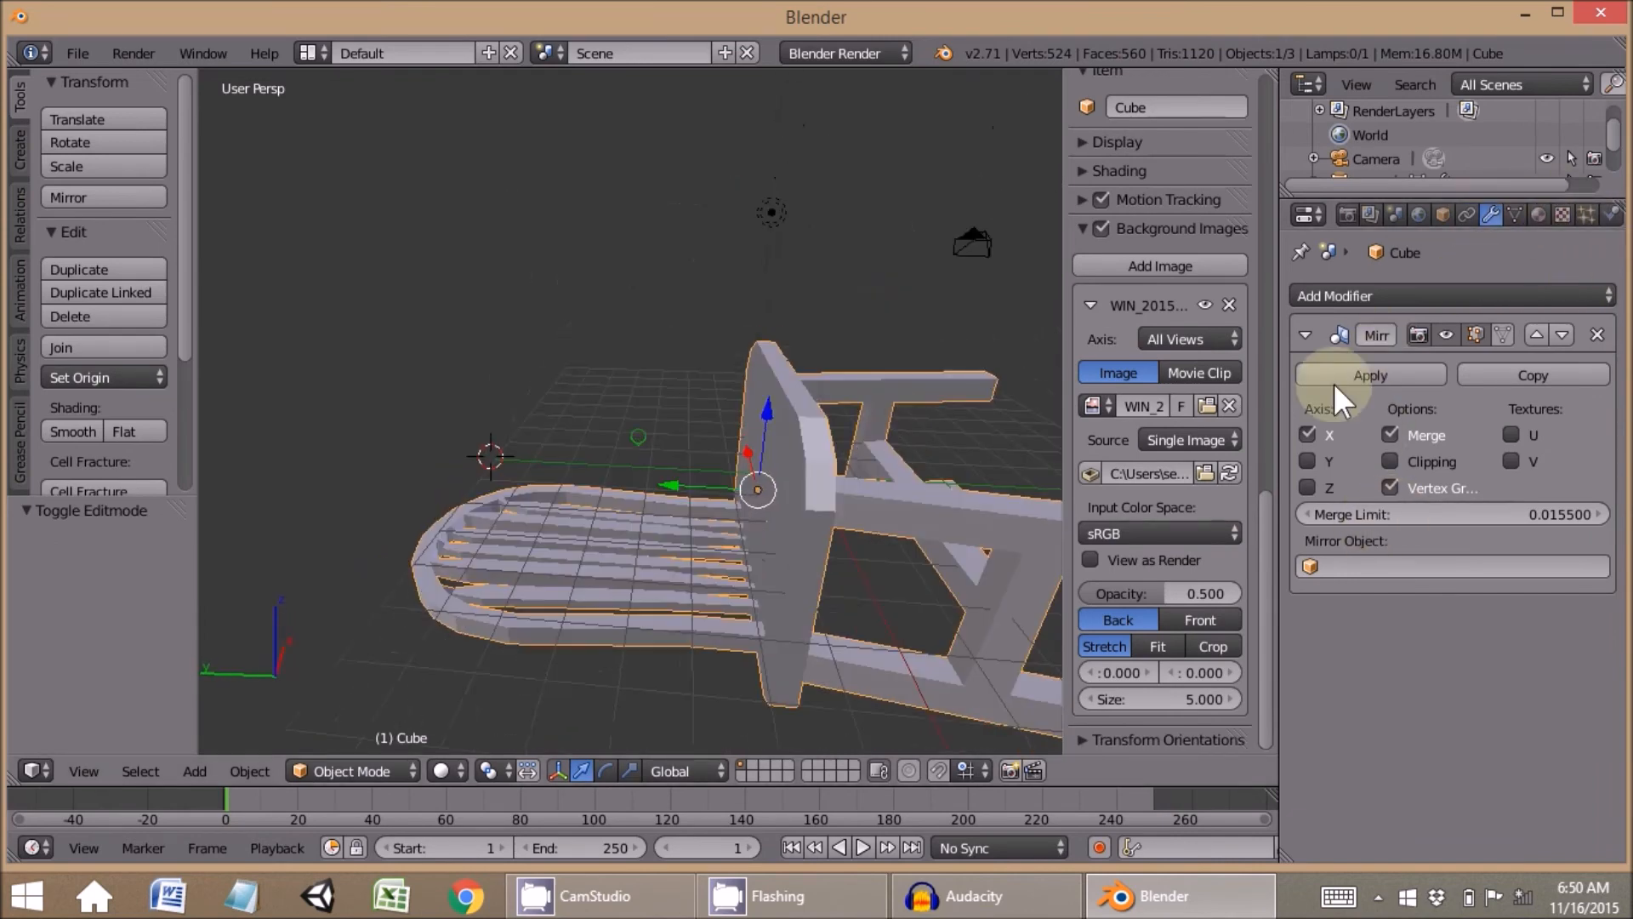
pyautogui.click(1318, 377)
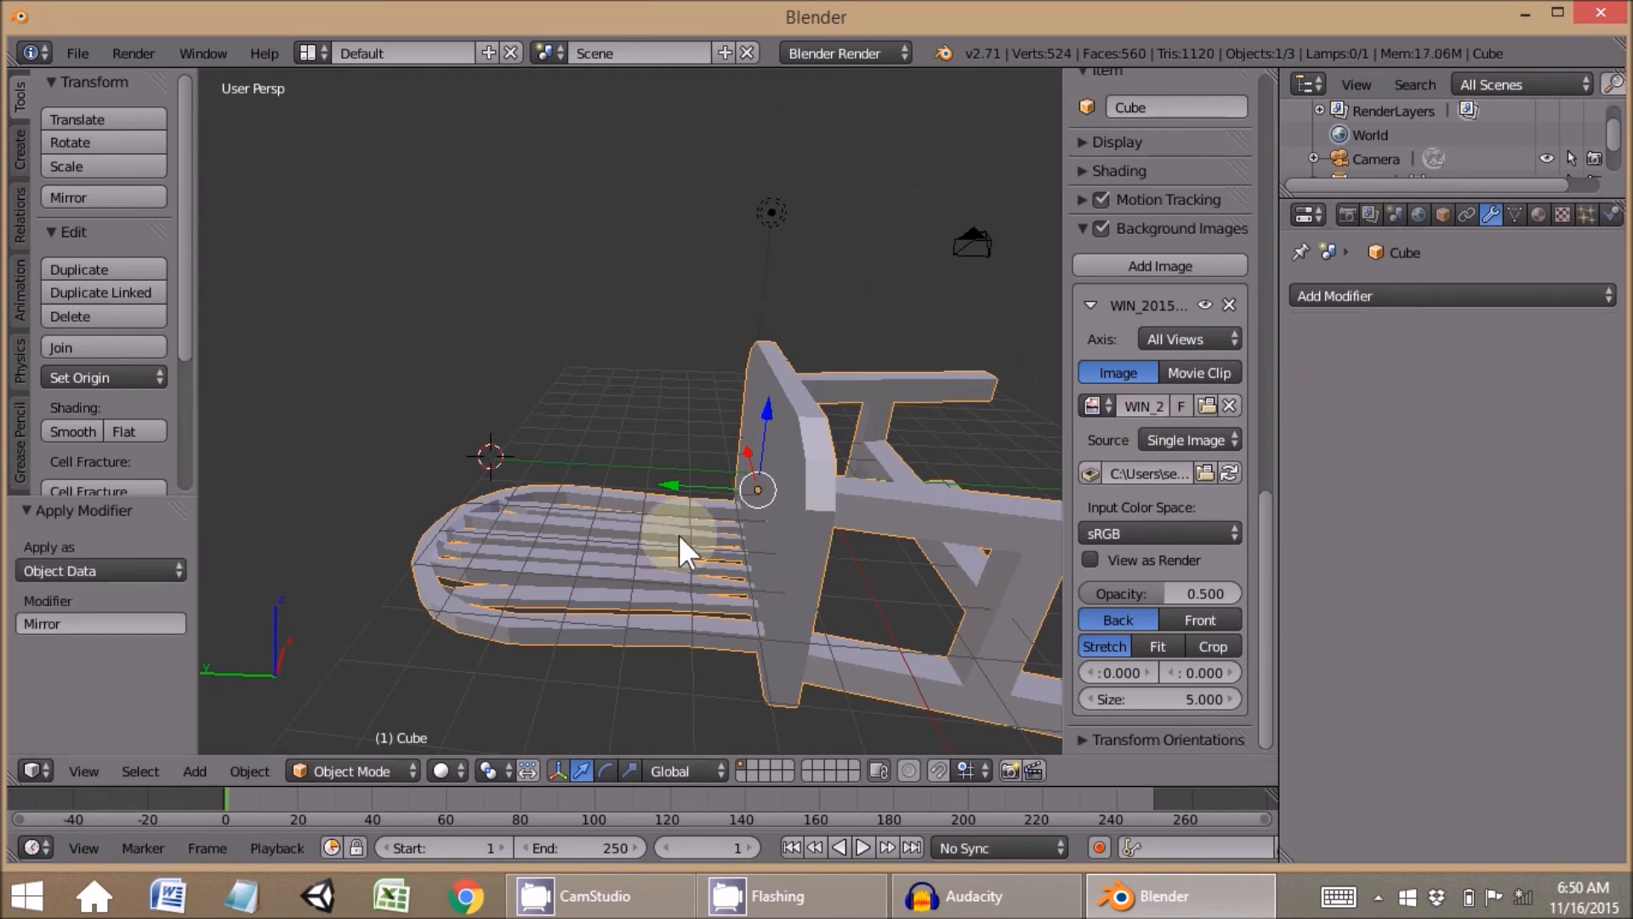
# Clear the selection on the full chair mesh in edit mode and return to object mode
pyautogui.press('Tab')
pyautogui.moveTo(545, 485); pyautogui.dragTo(775, 539, button='middle')
pyautogui.press('a')
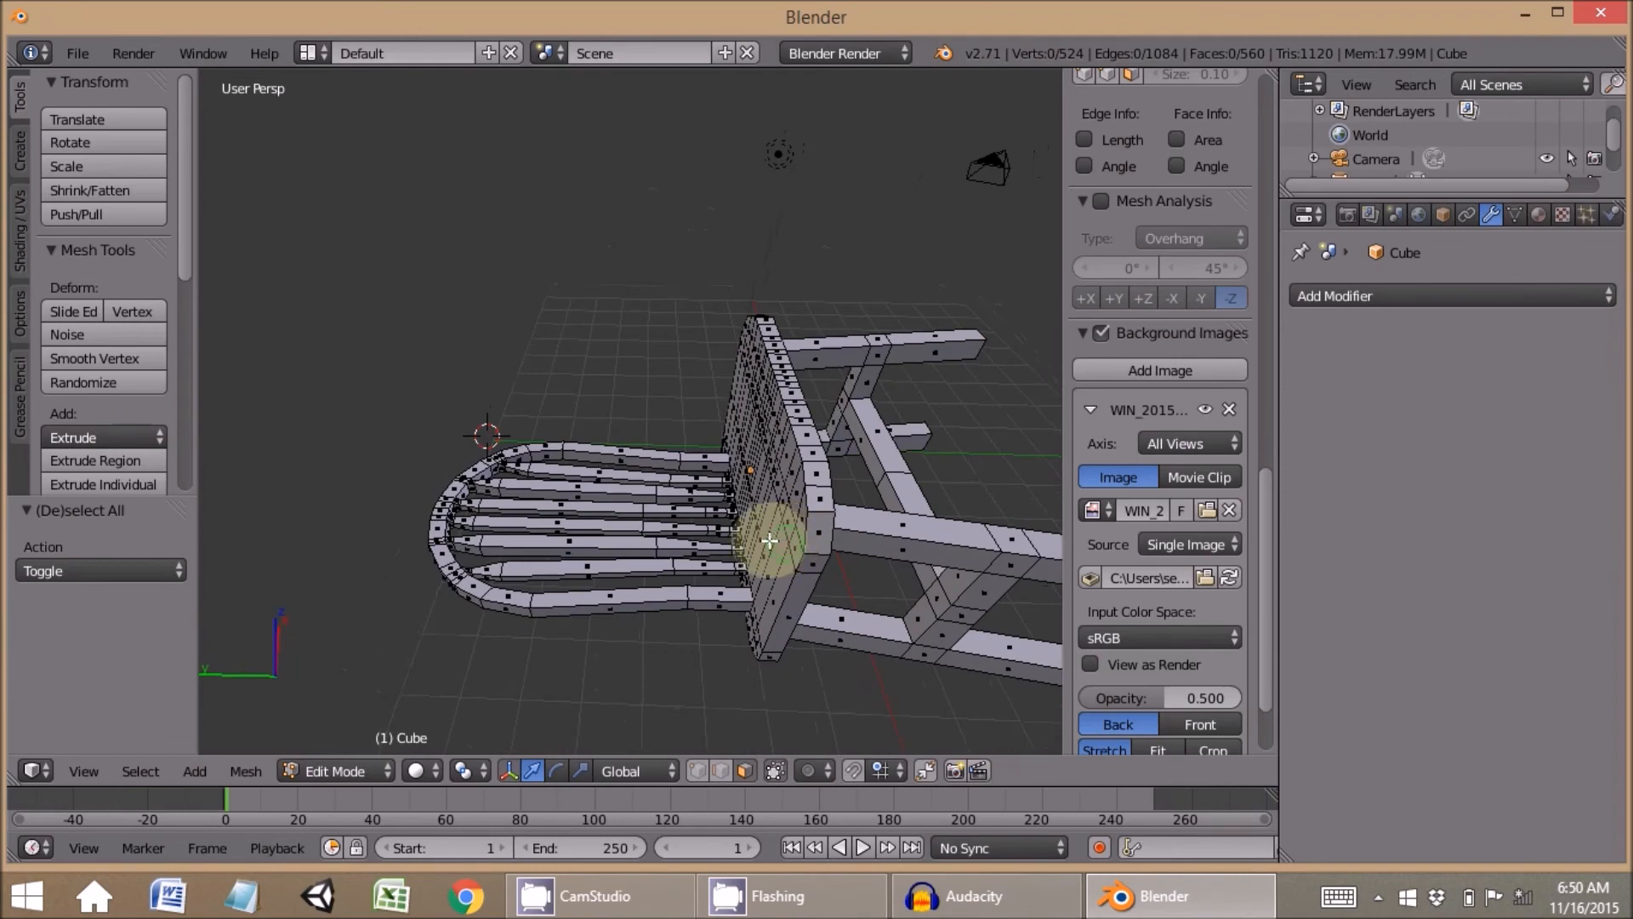
pyautogui.press('Tab')
# Stand the chair upright by rotating the object 90° around the global X axis
pyautogui.moveTo(747, 555); pyautogui.dragTo(682, 402, button='middle')
pyautogui.scroll(-2, 684, 397)
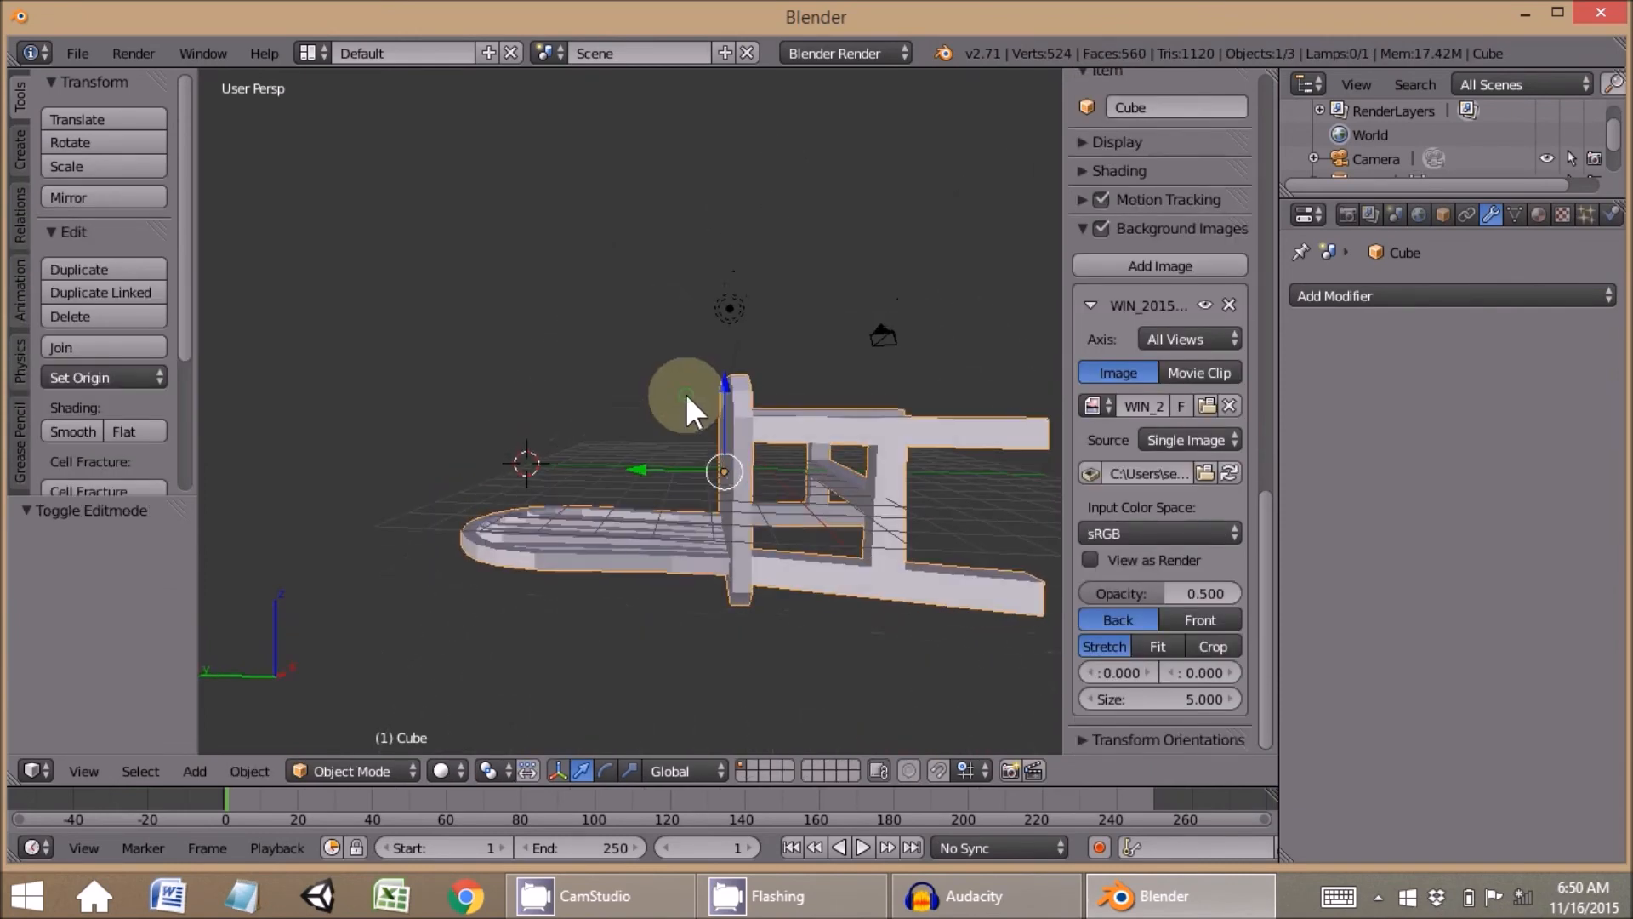
pyautogui.press('r')
pyautogui.press('x')
pyautogui.write('9')
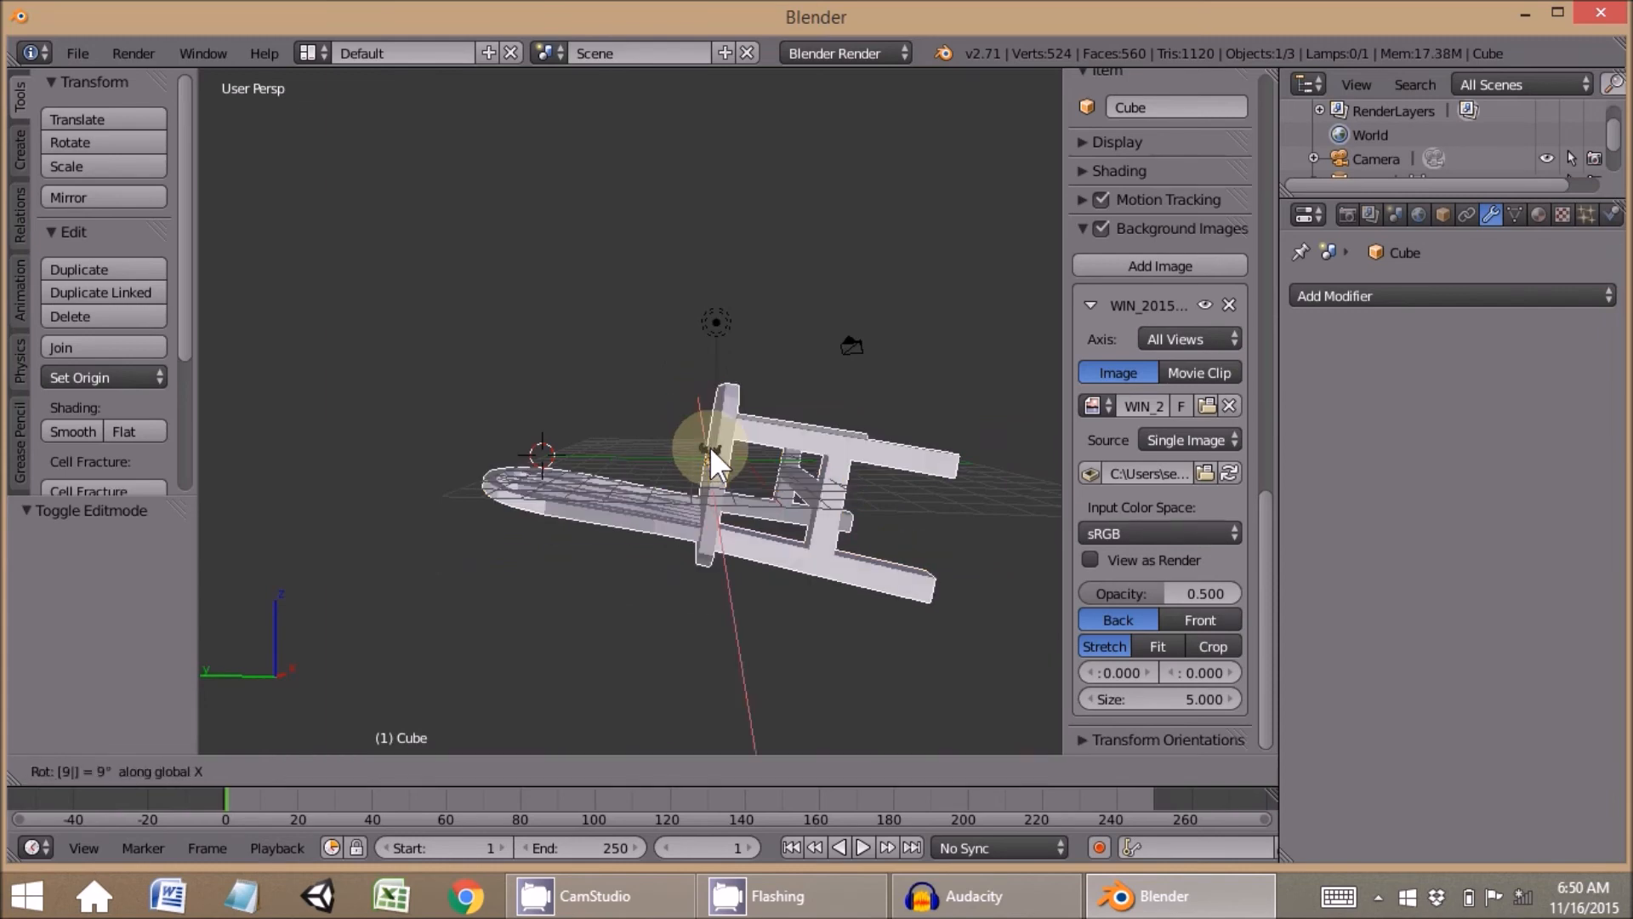
pyautogui.write('0')
pyautogui.press('Return')
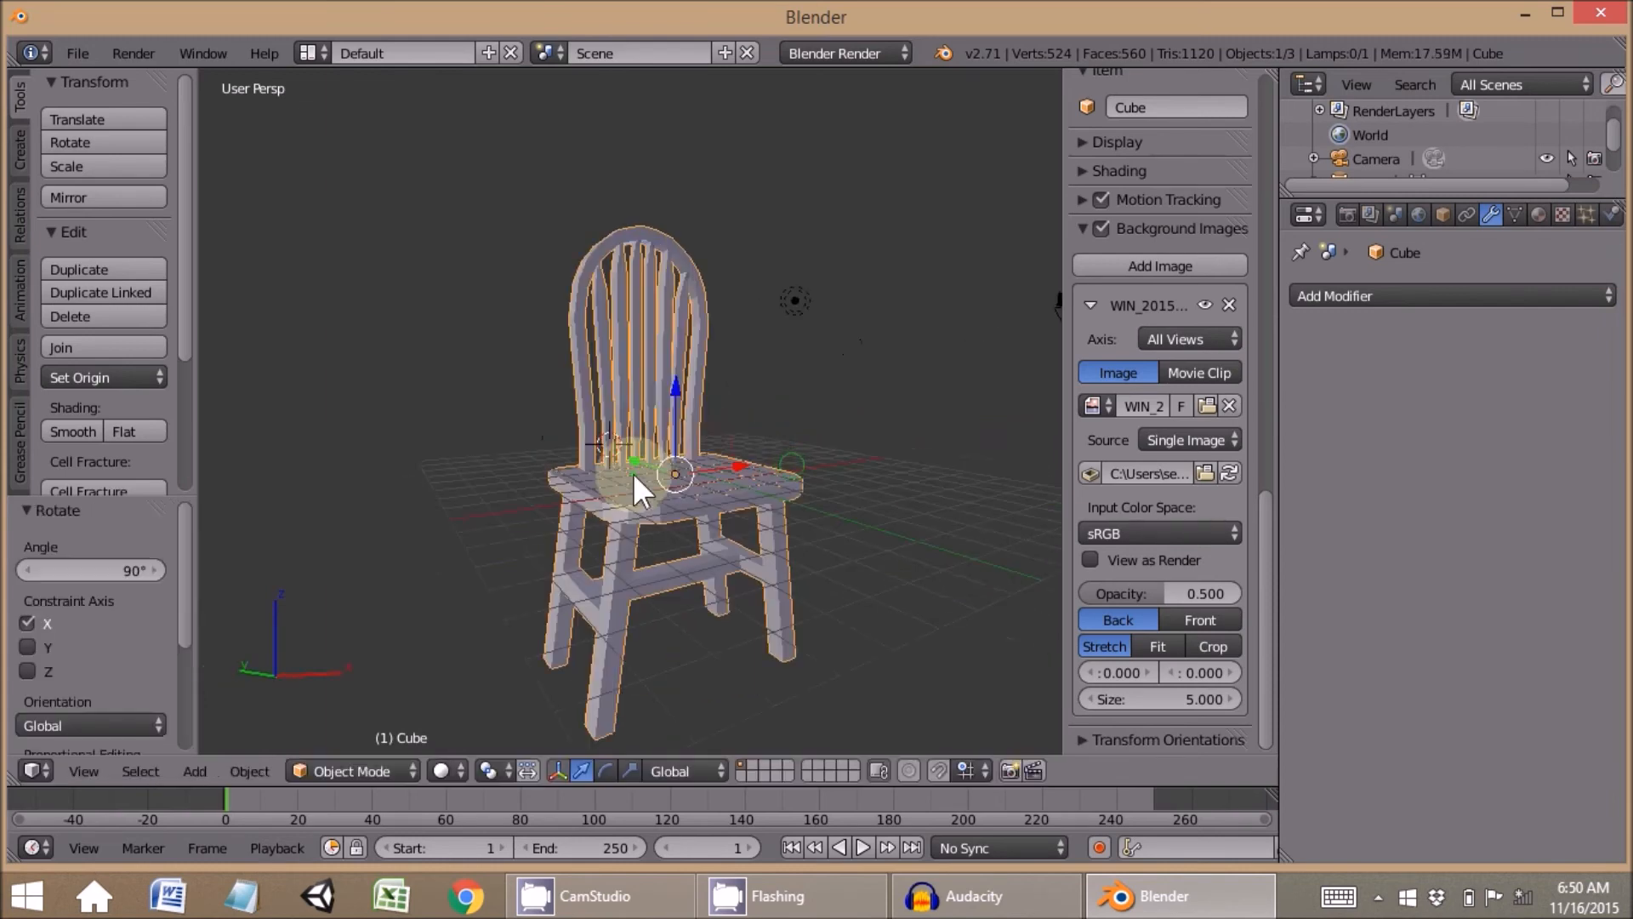
# Rotate the chair object 90° around the global Z axis
pyautogui.press('r')
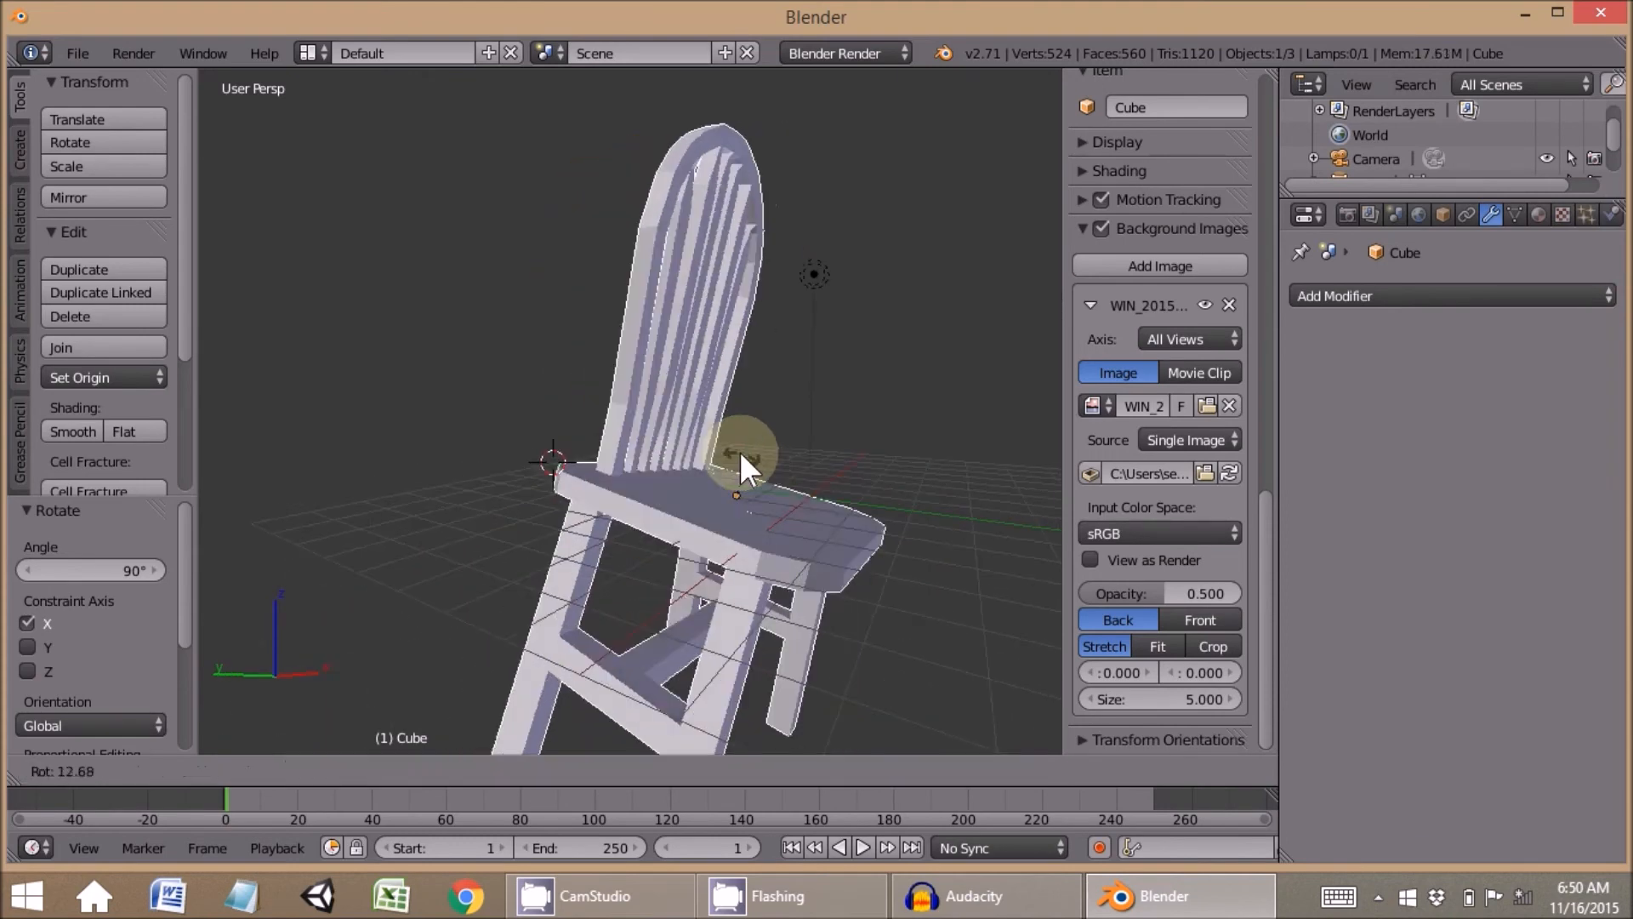
pyautogui.press('x')
pyautogui.write('90')
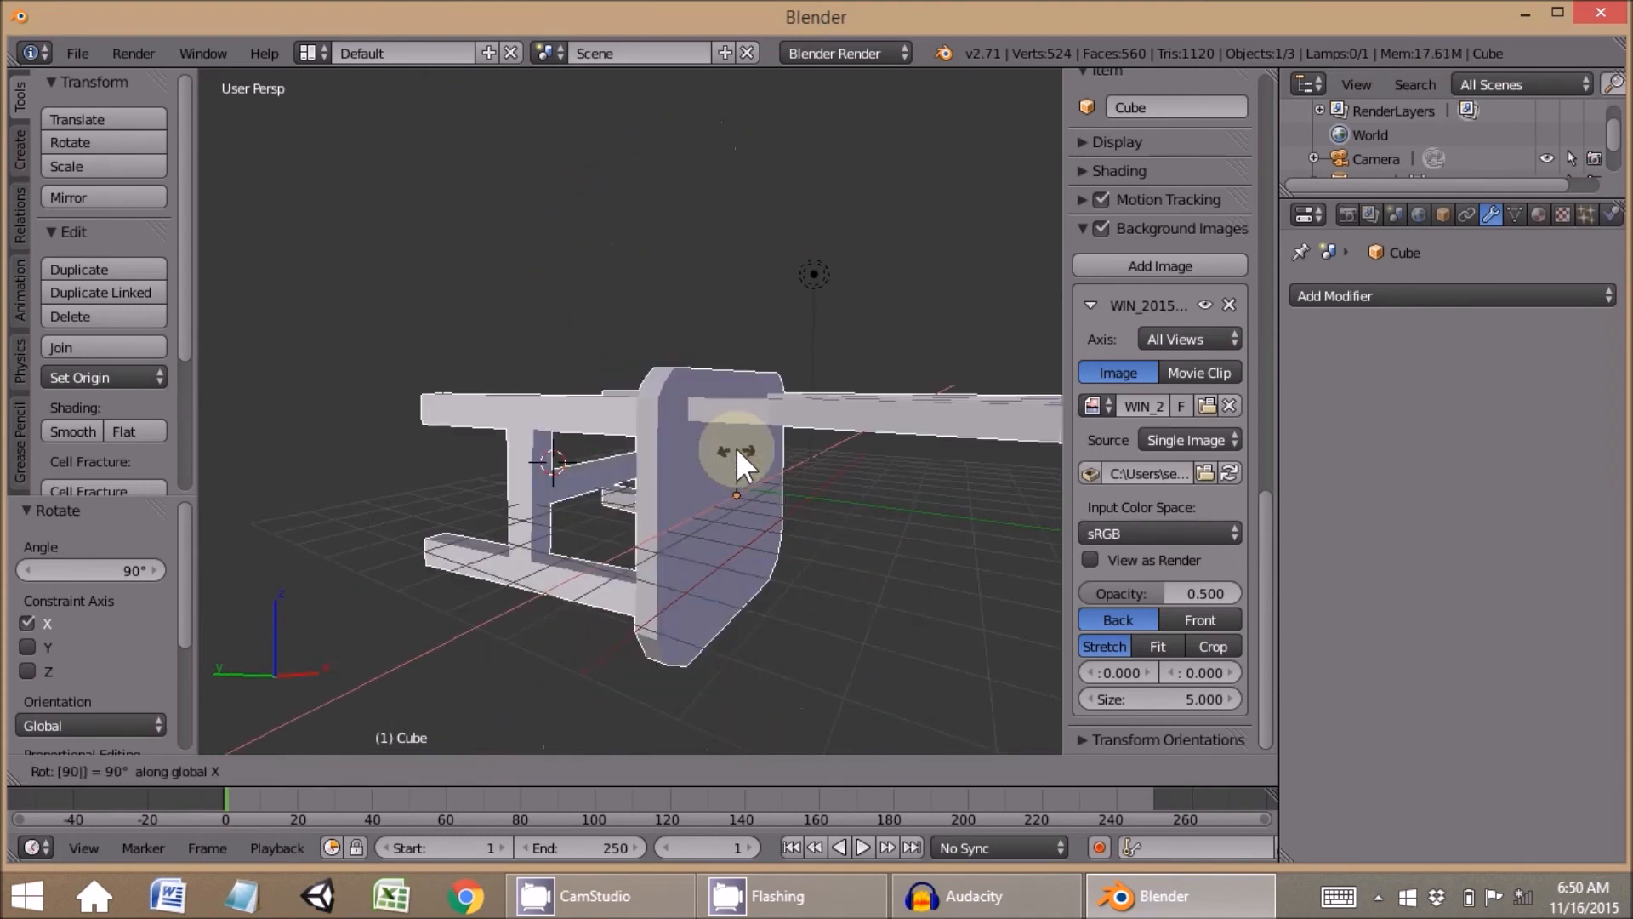
pyautogui.write('z')
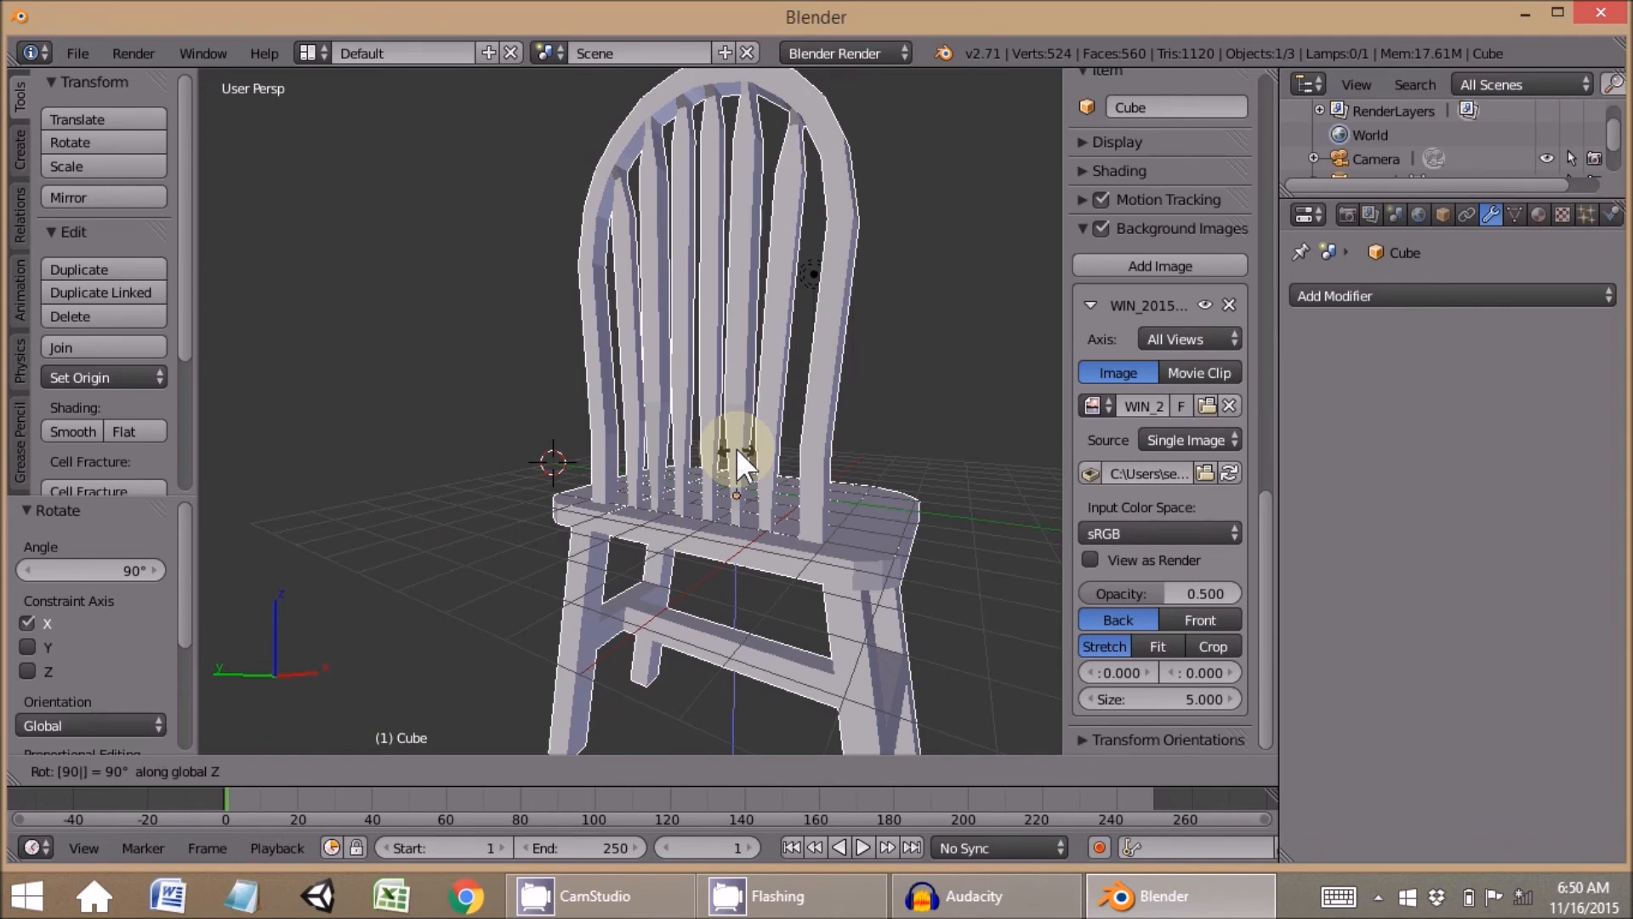
pyautogui.press('Return')
pyautogui.moveTo(737, 451); pyautogui.dragTo(453, 546, button='middle')
pyautogui.scroll(-6, 616, 508)
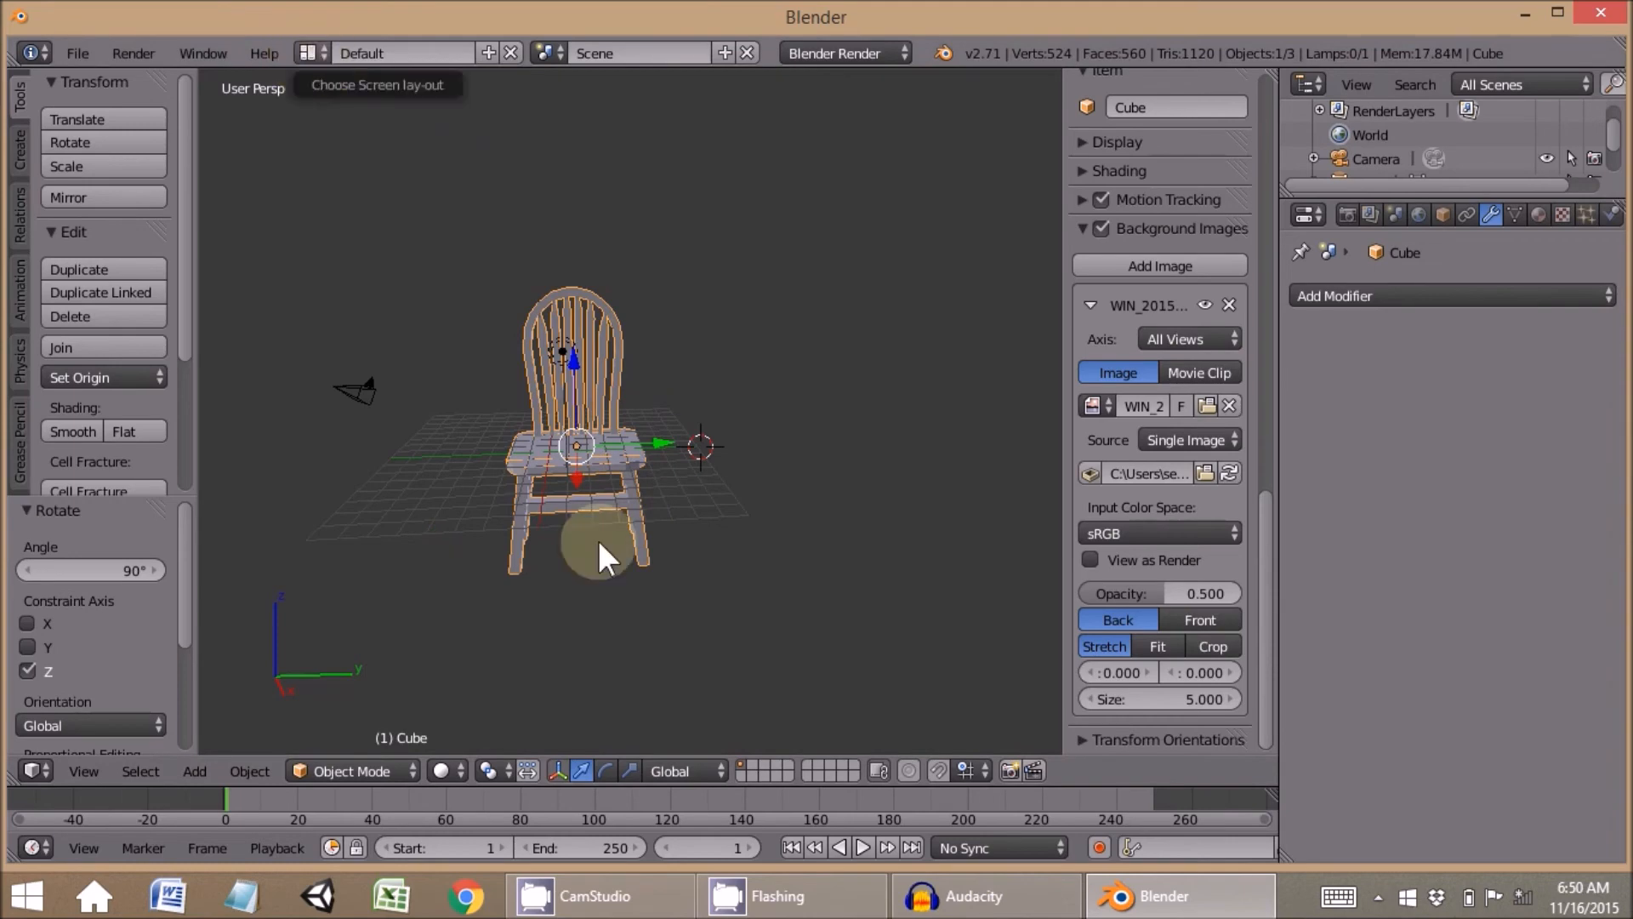
pyautogui.click(655, 907)
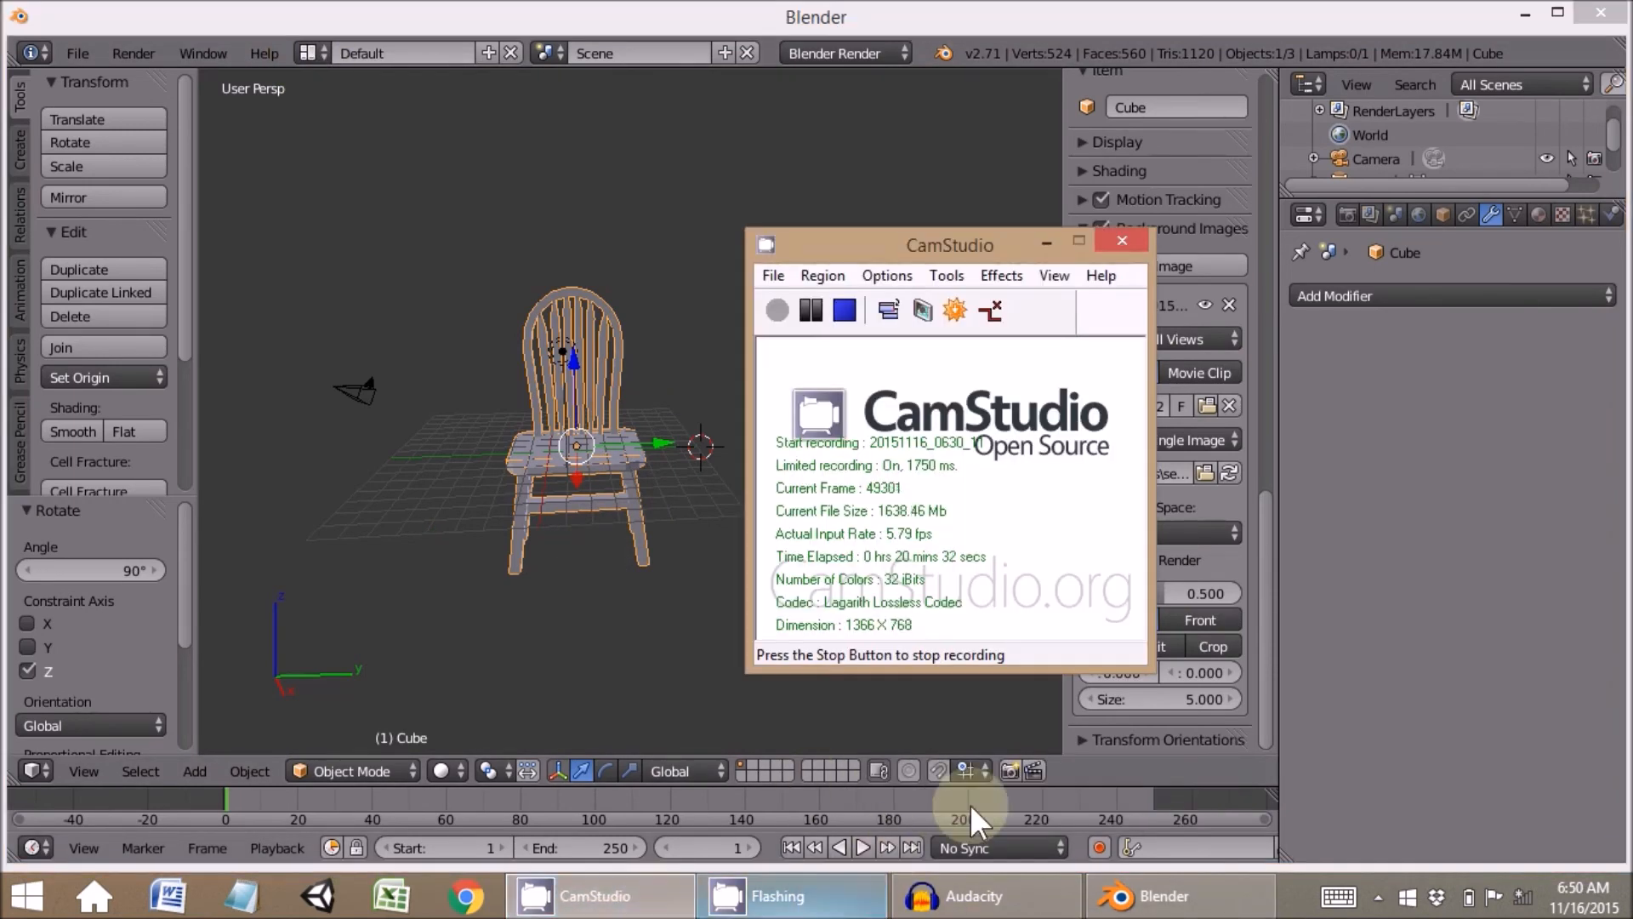
pyautogui.click(1123, 896)
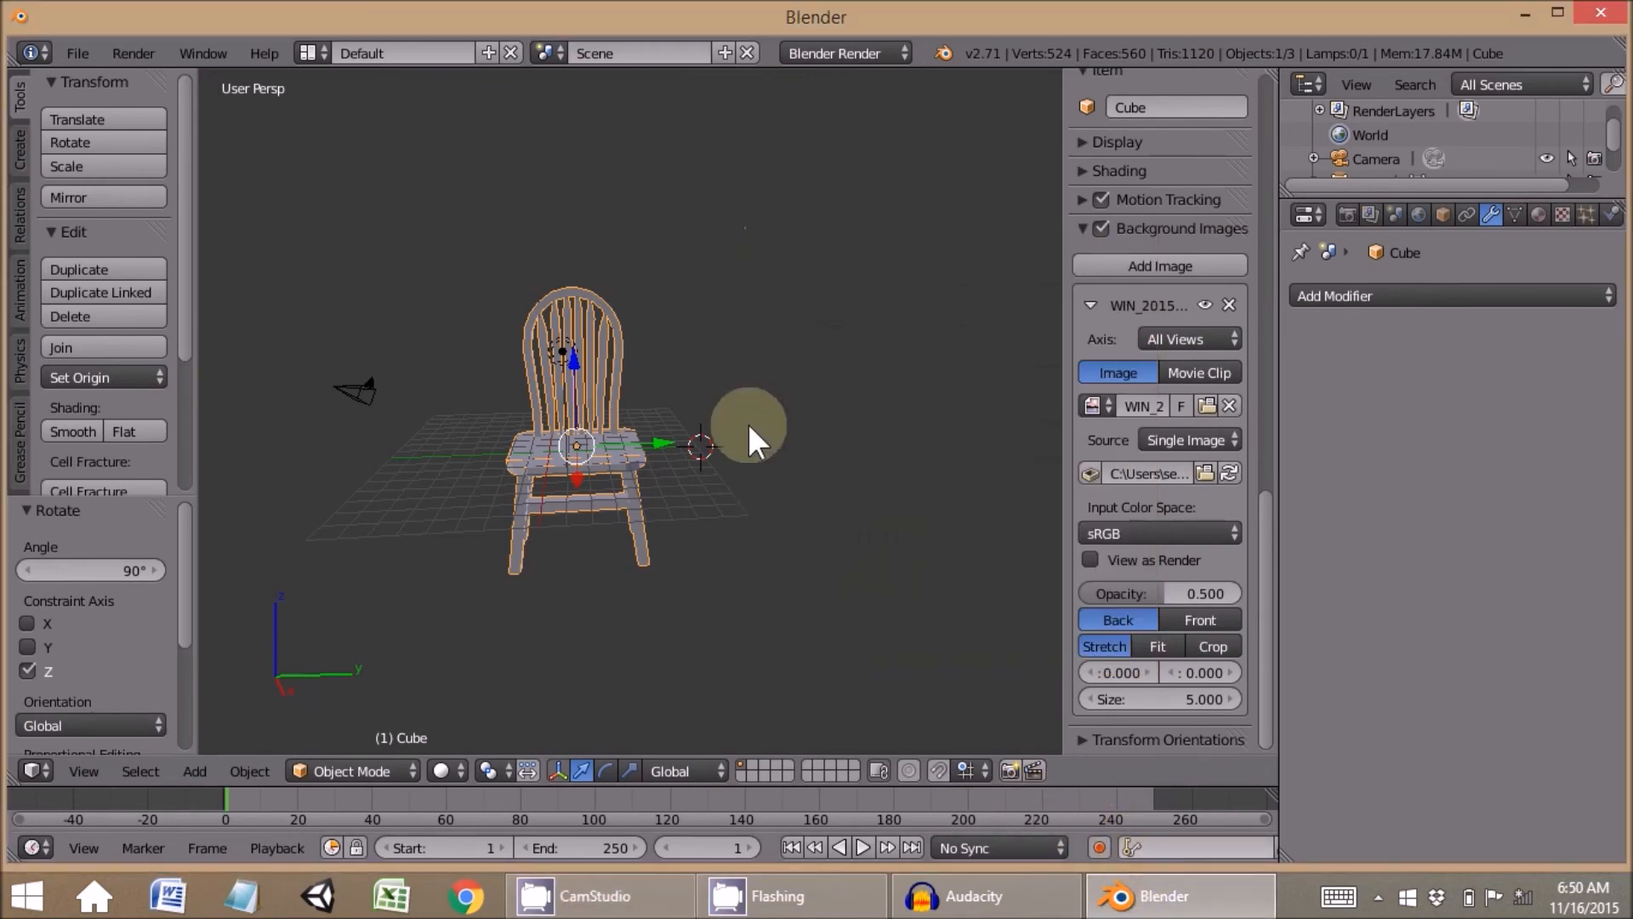
pyautogui.click(986, 896)
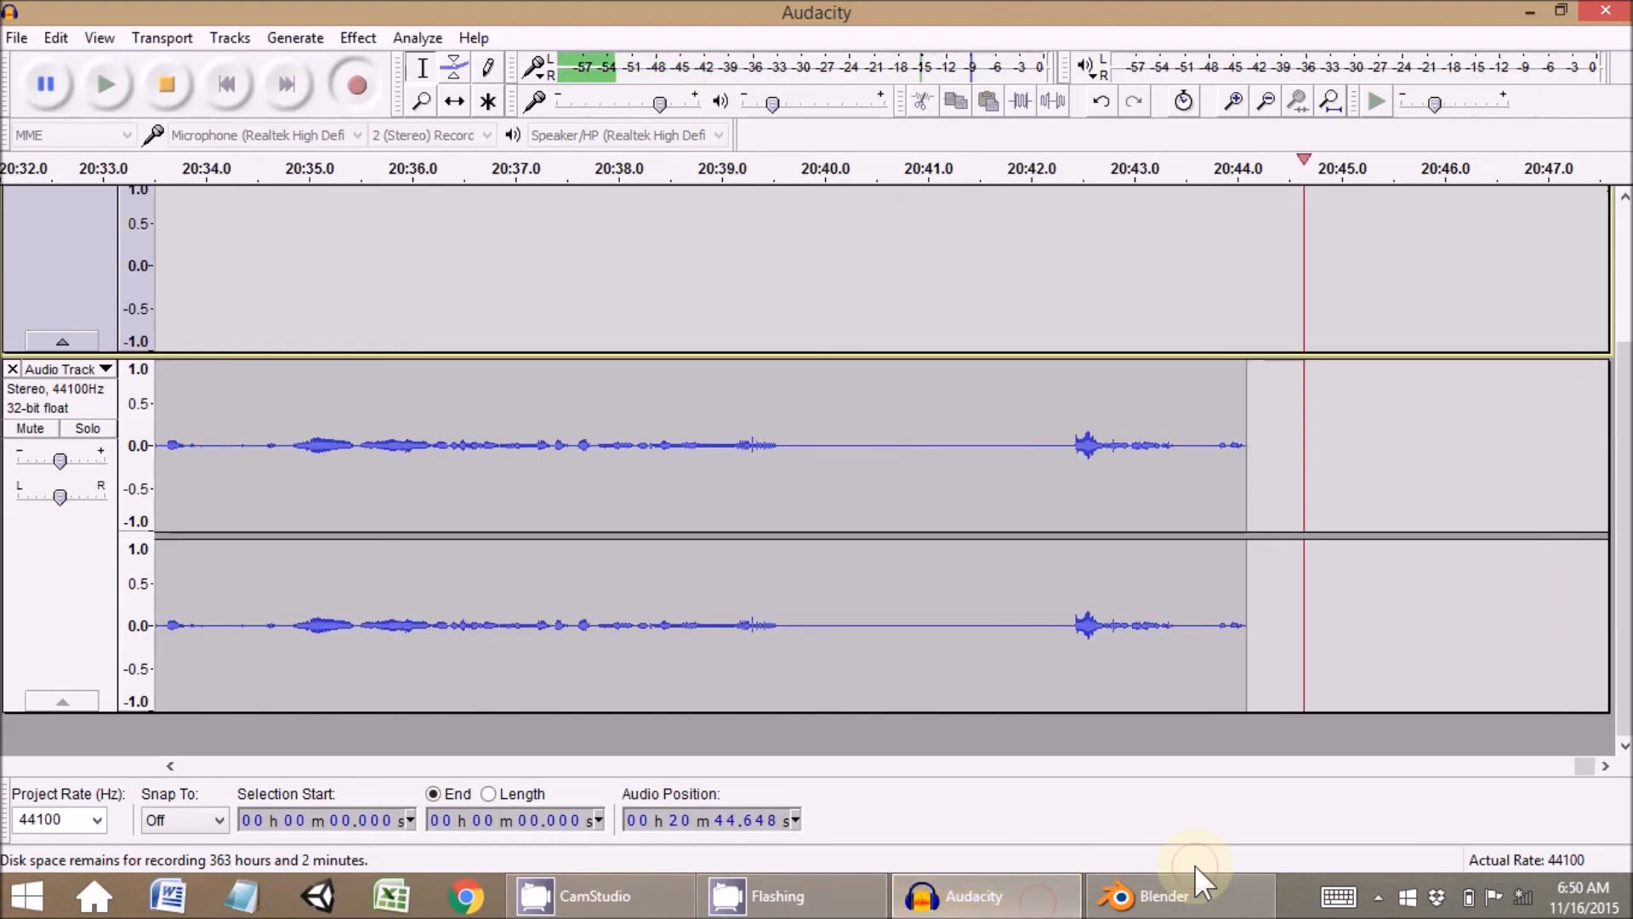
pyautogui.click(1199, 885)
pyautogui.scroll(4, 463, 400)
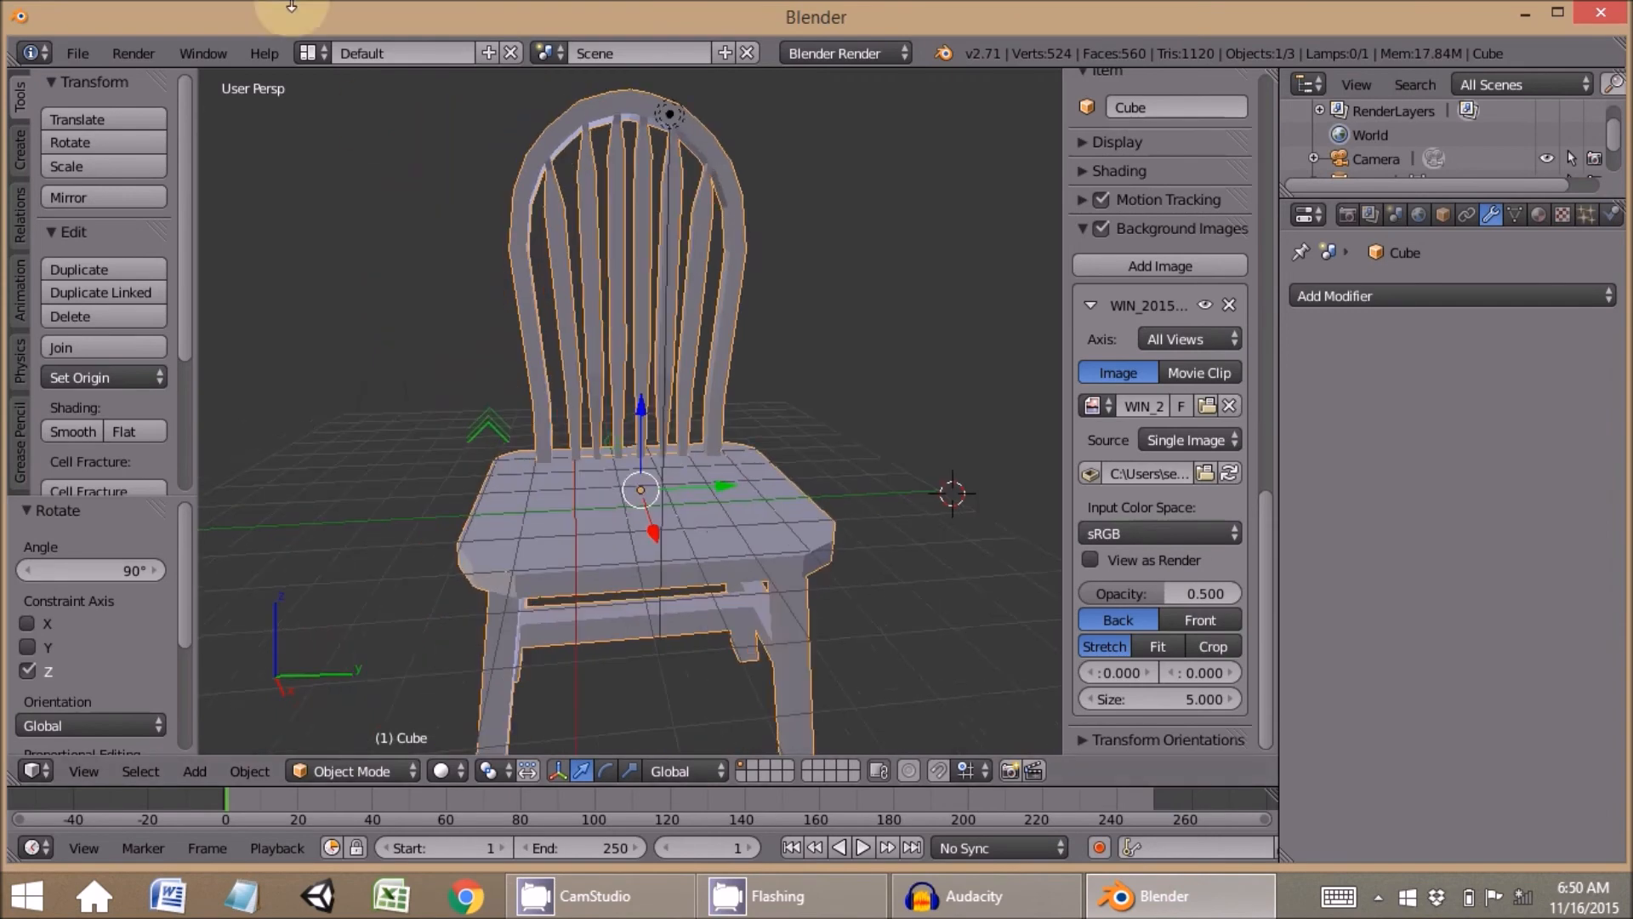
# Switch to the UV Editing layout and select the entire chair mesh in edit mode
pyautogui.click(312, 53)
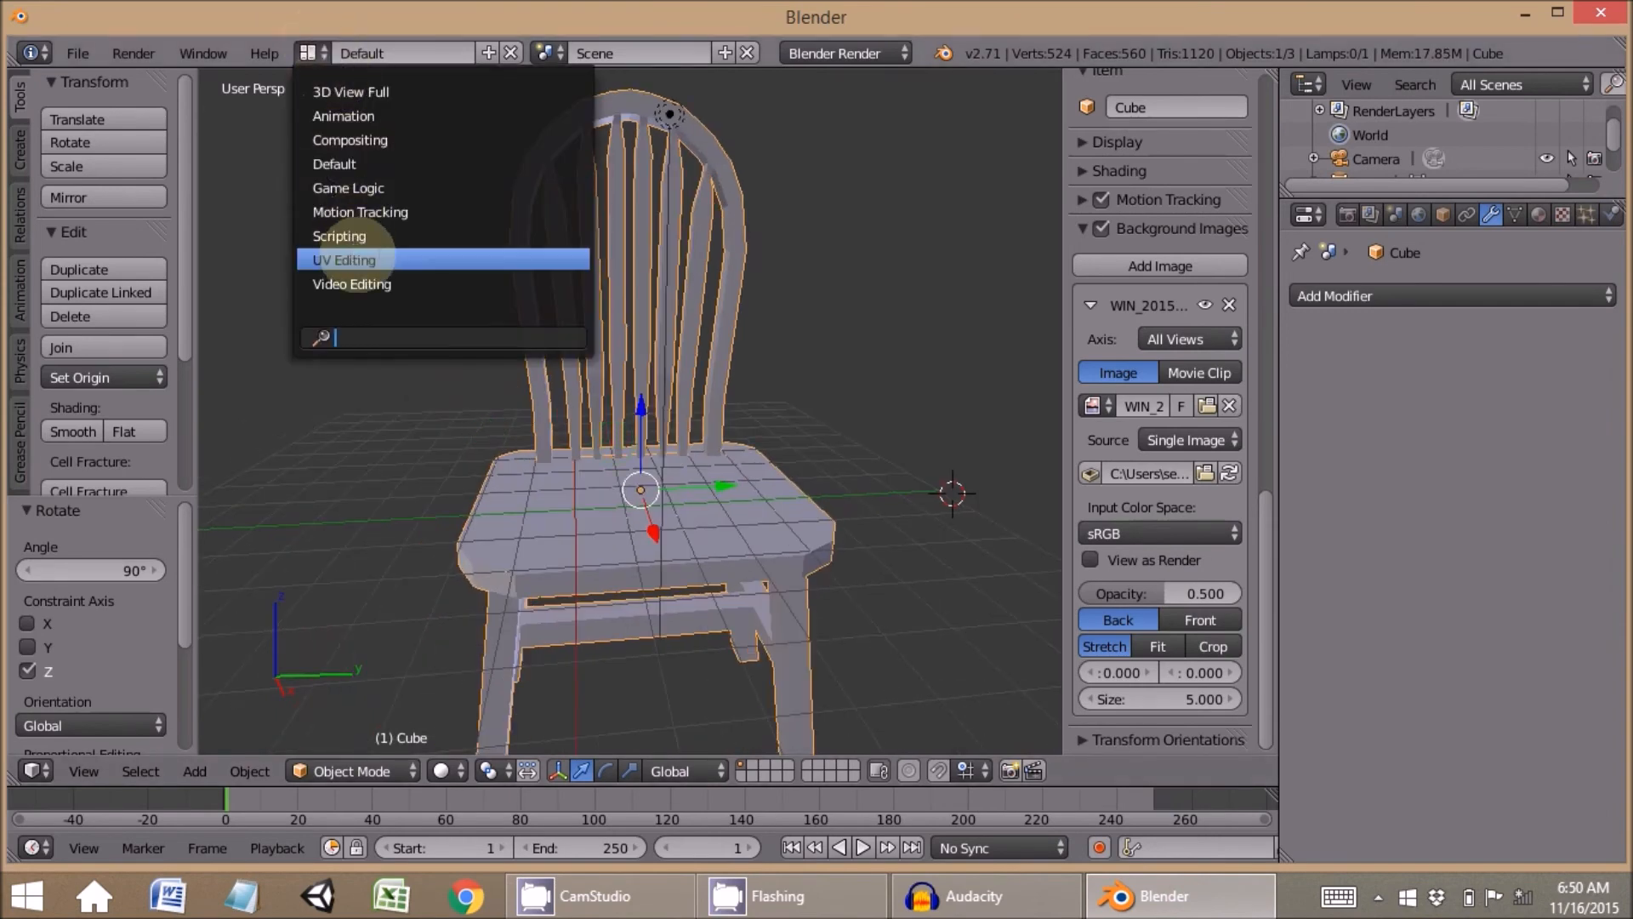
pyautogui.click(357, 258)
pyautogui.scroll(-6, 1131, 425)
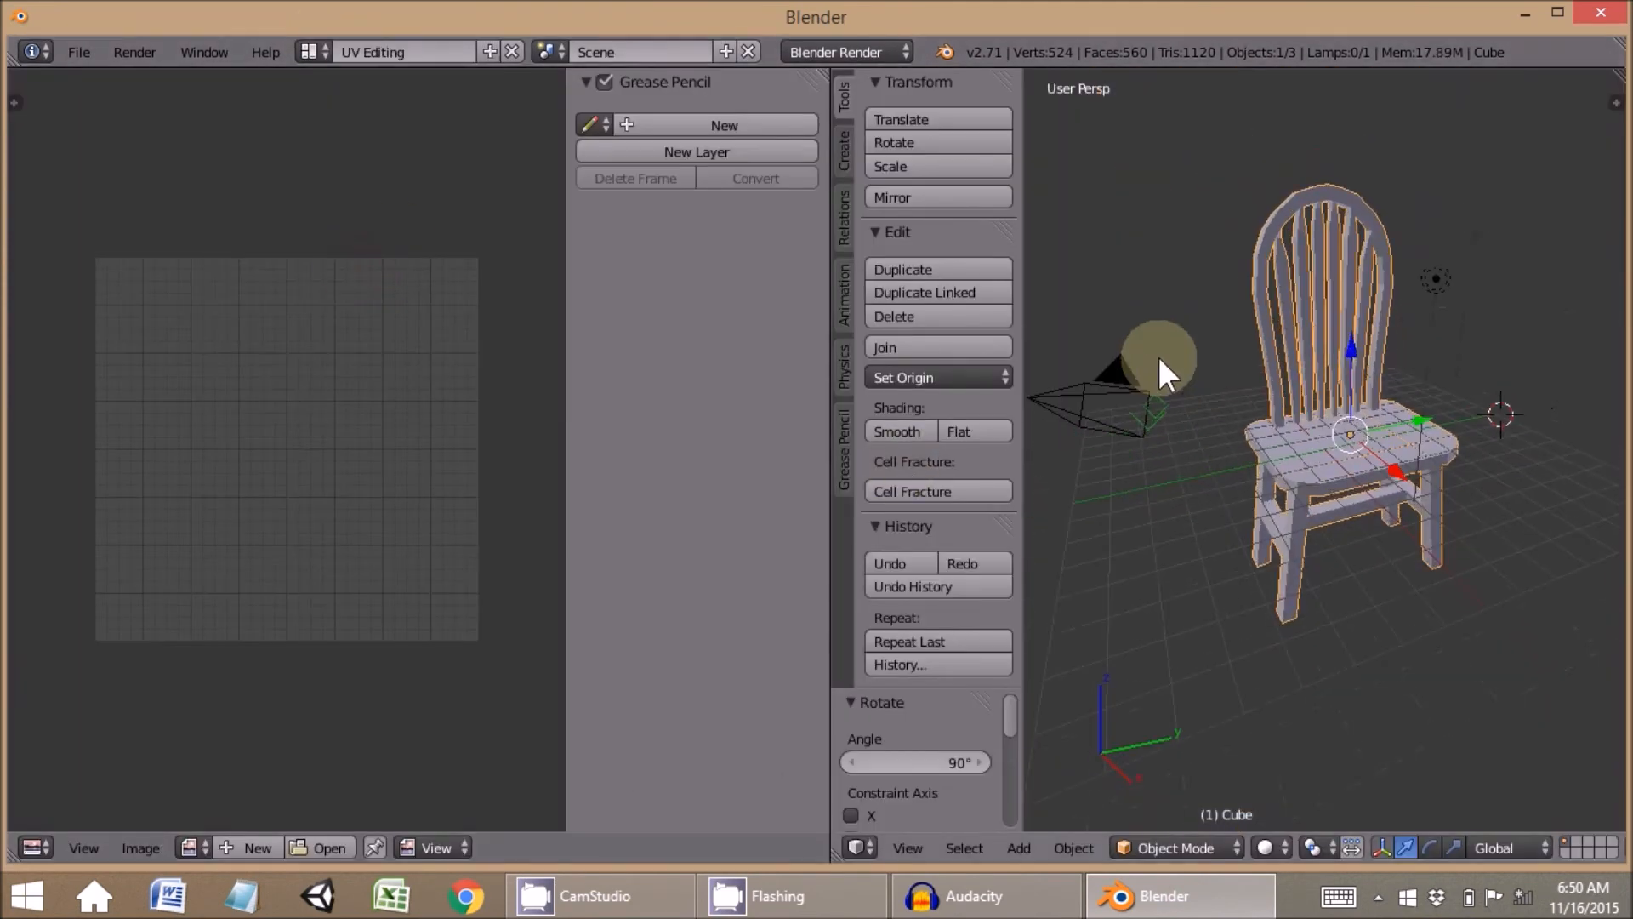
pyautogui.press('Tab')
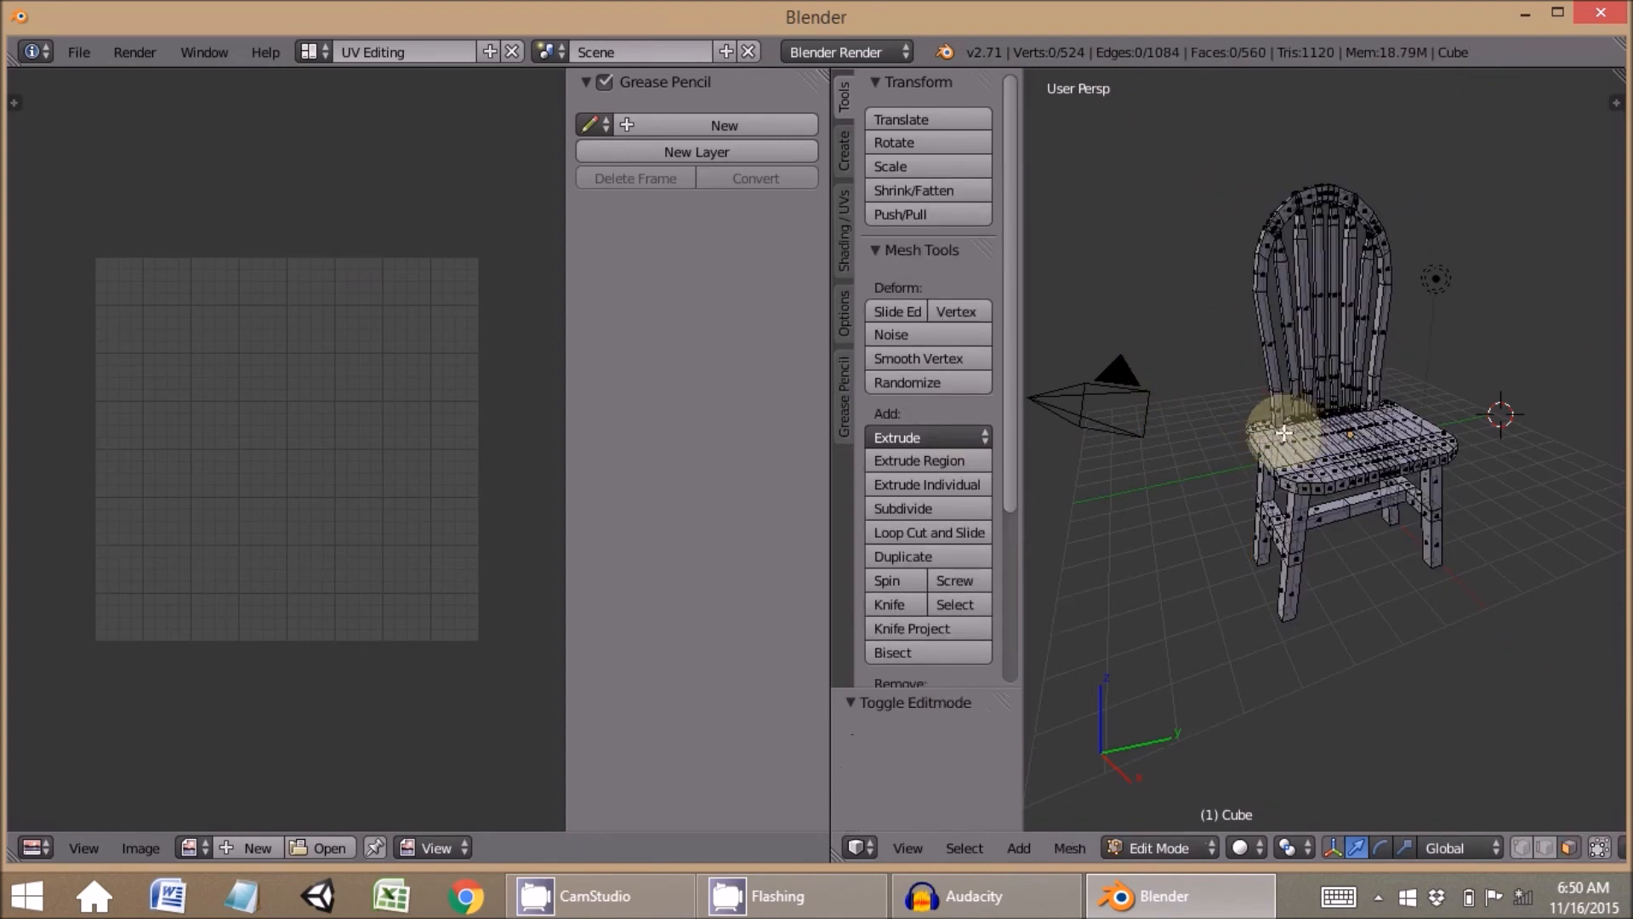
pyautogui.press('a')
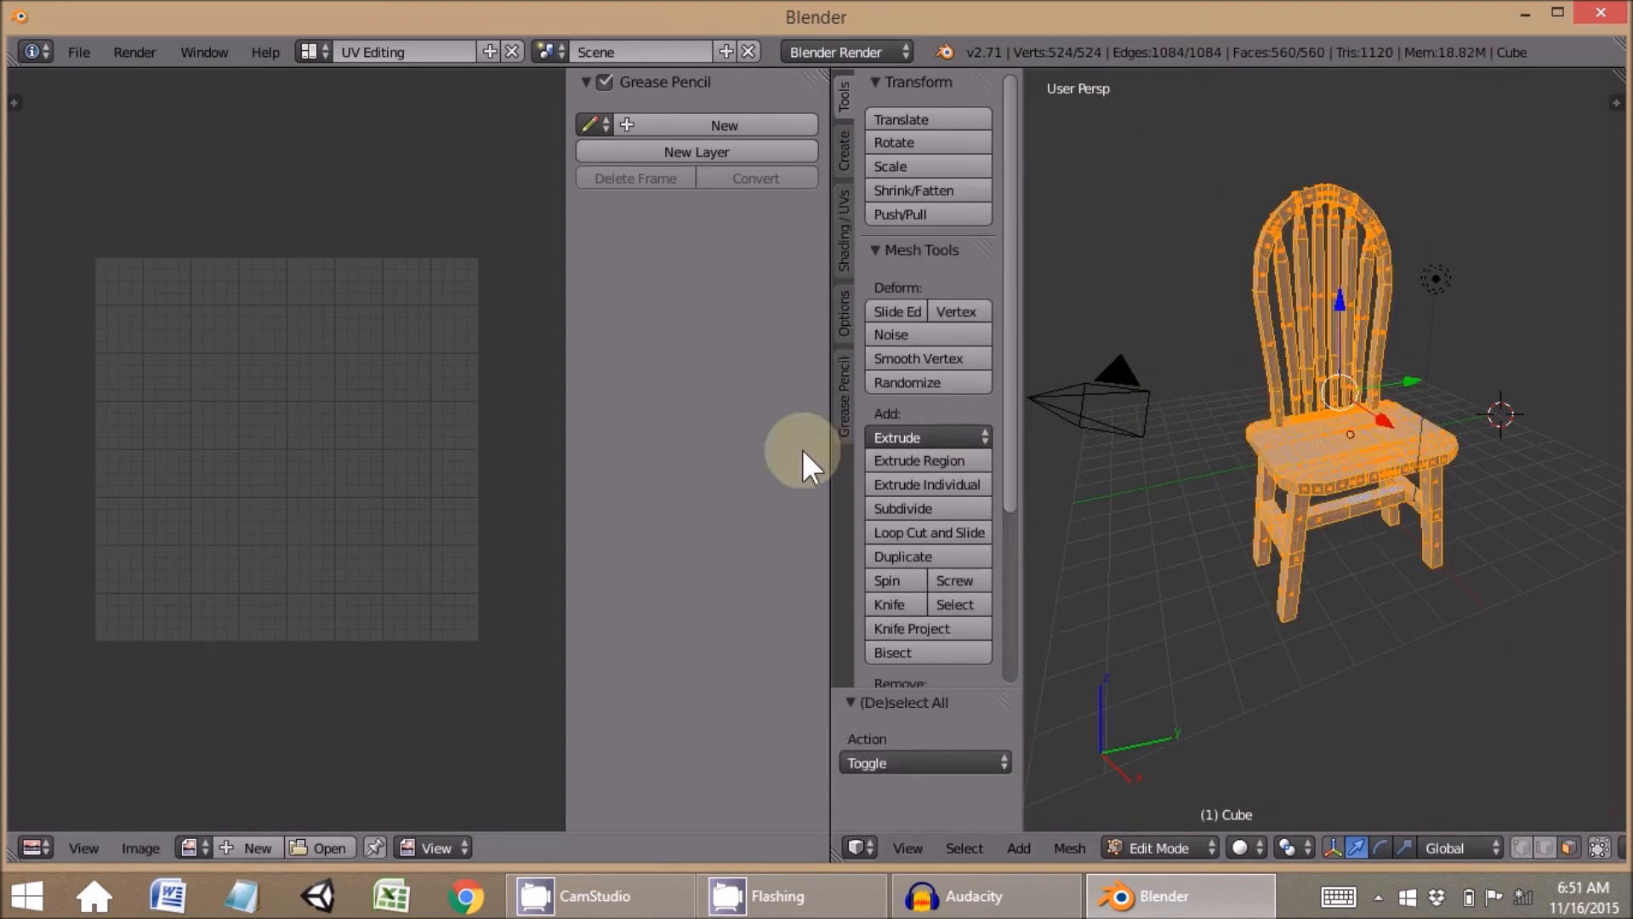
# Unwrap the selected chair mesh with Smart UV Project, keeping the default settings
pyautogui.click(841, 221)
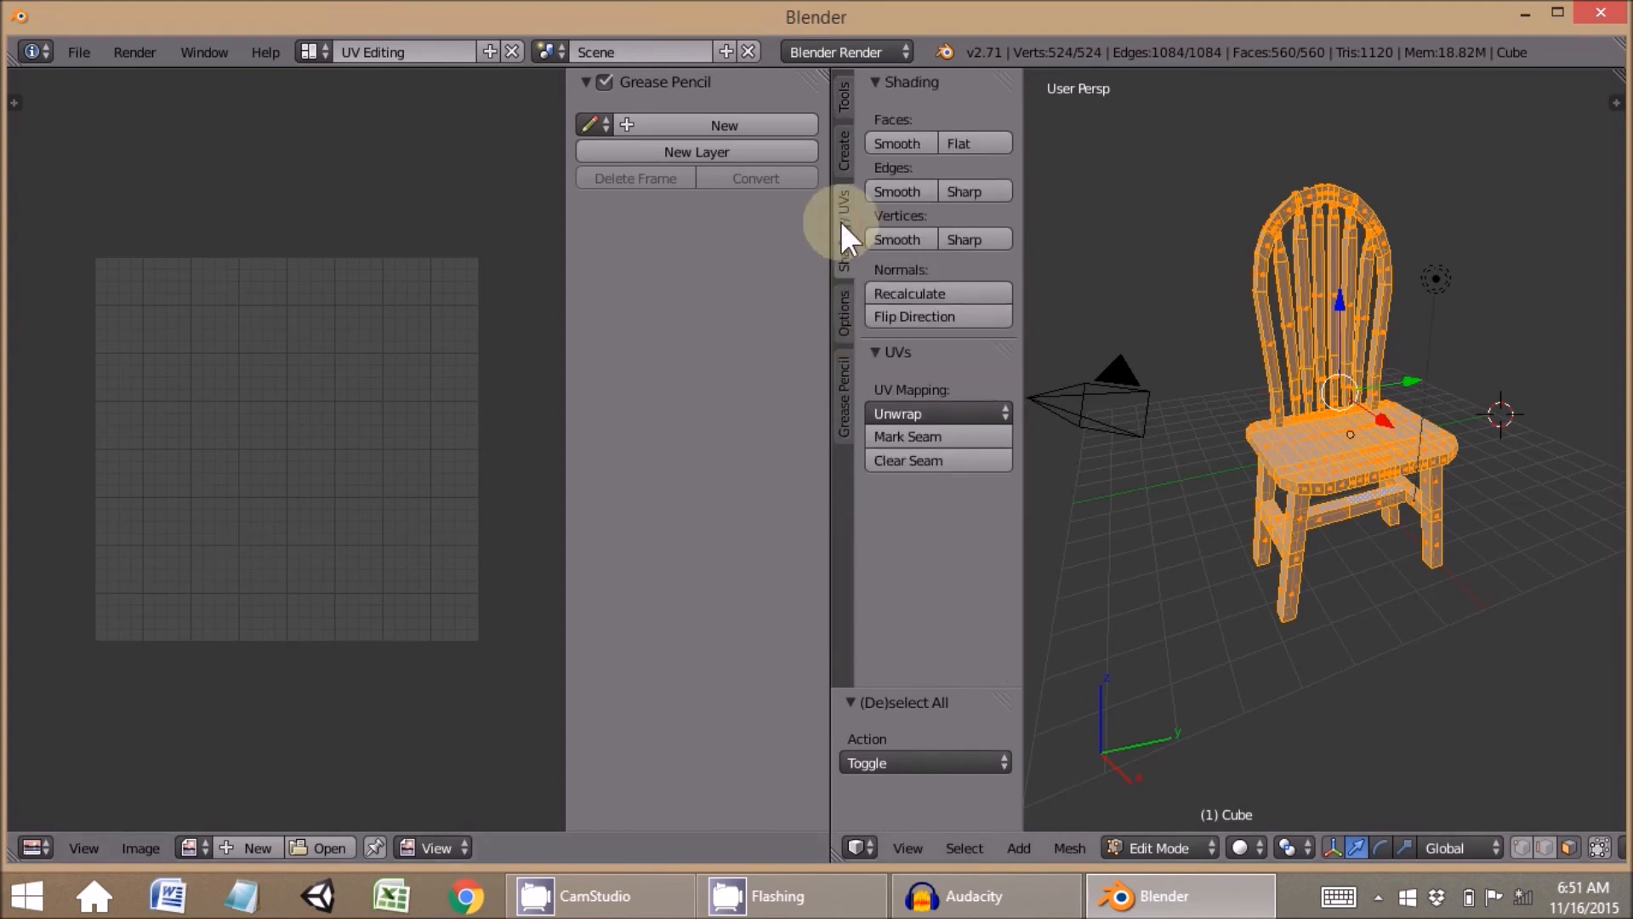
pyautogui.click(907, 414)
pyautogui.click(925, 453)
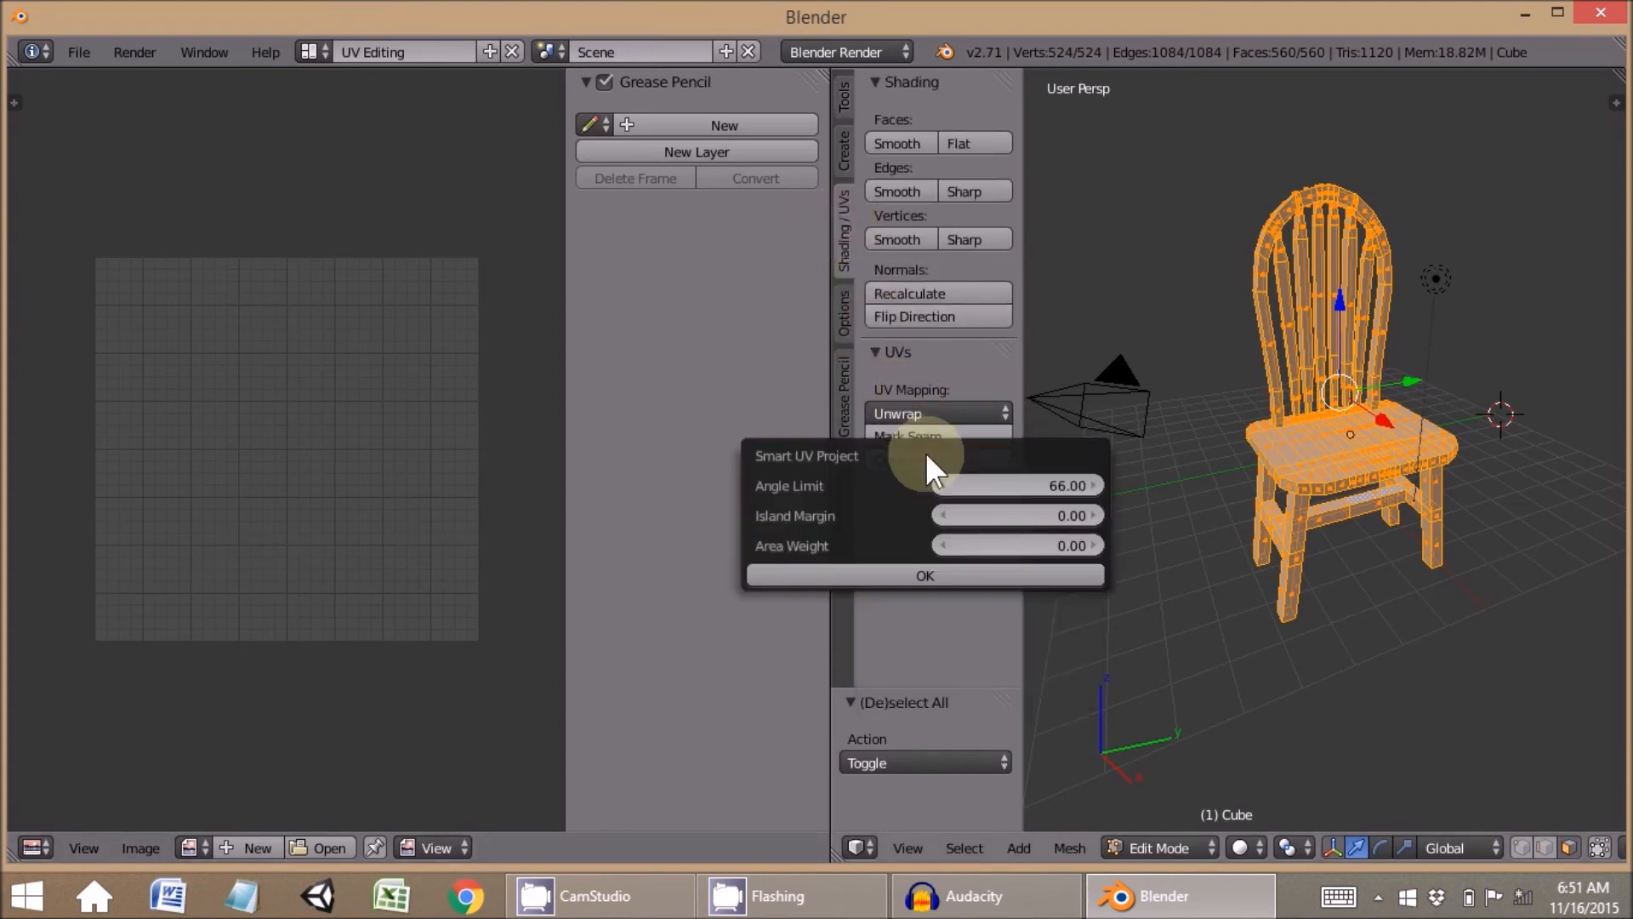
pyautogui.click(876, 575)
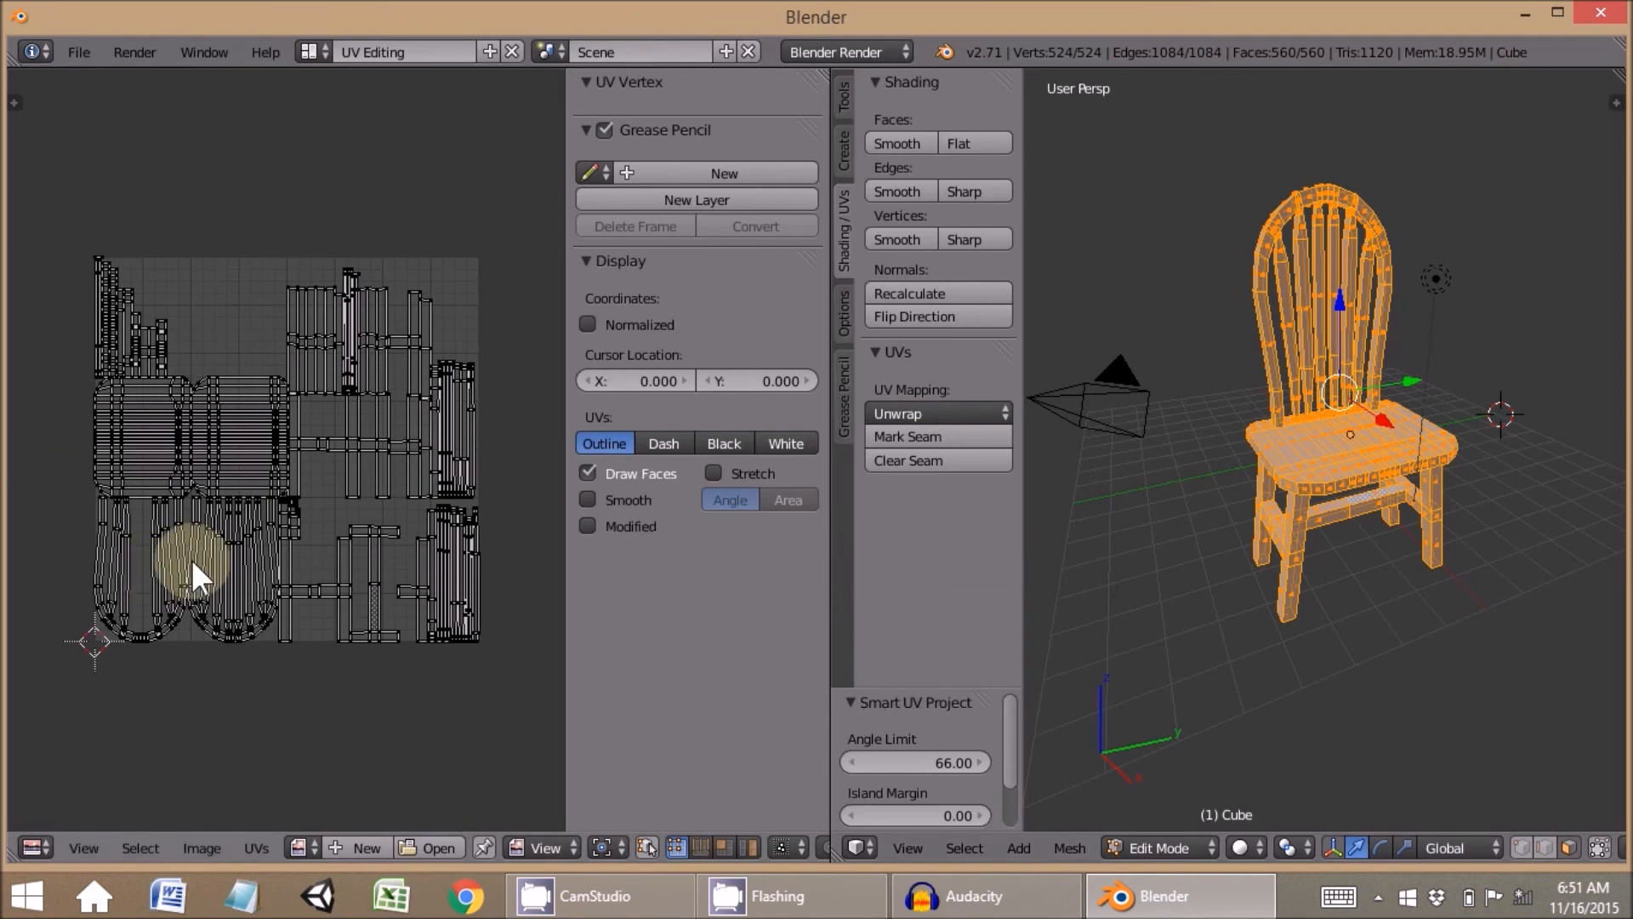
pyautogui.scroll(3, 218, 578)
pyautogui.scroll(1, 218, 579)
pyautogui.moveTo(182, 652); pyautogui.dragTo(219, 586, button='middle')
pyautogui.scroll(-4, 218, 587)
pyautogui.scroll(3, 201, 429)
pyautogui.scroll(-3, 201, 429)
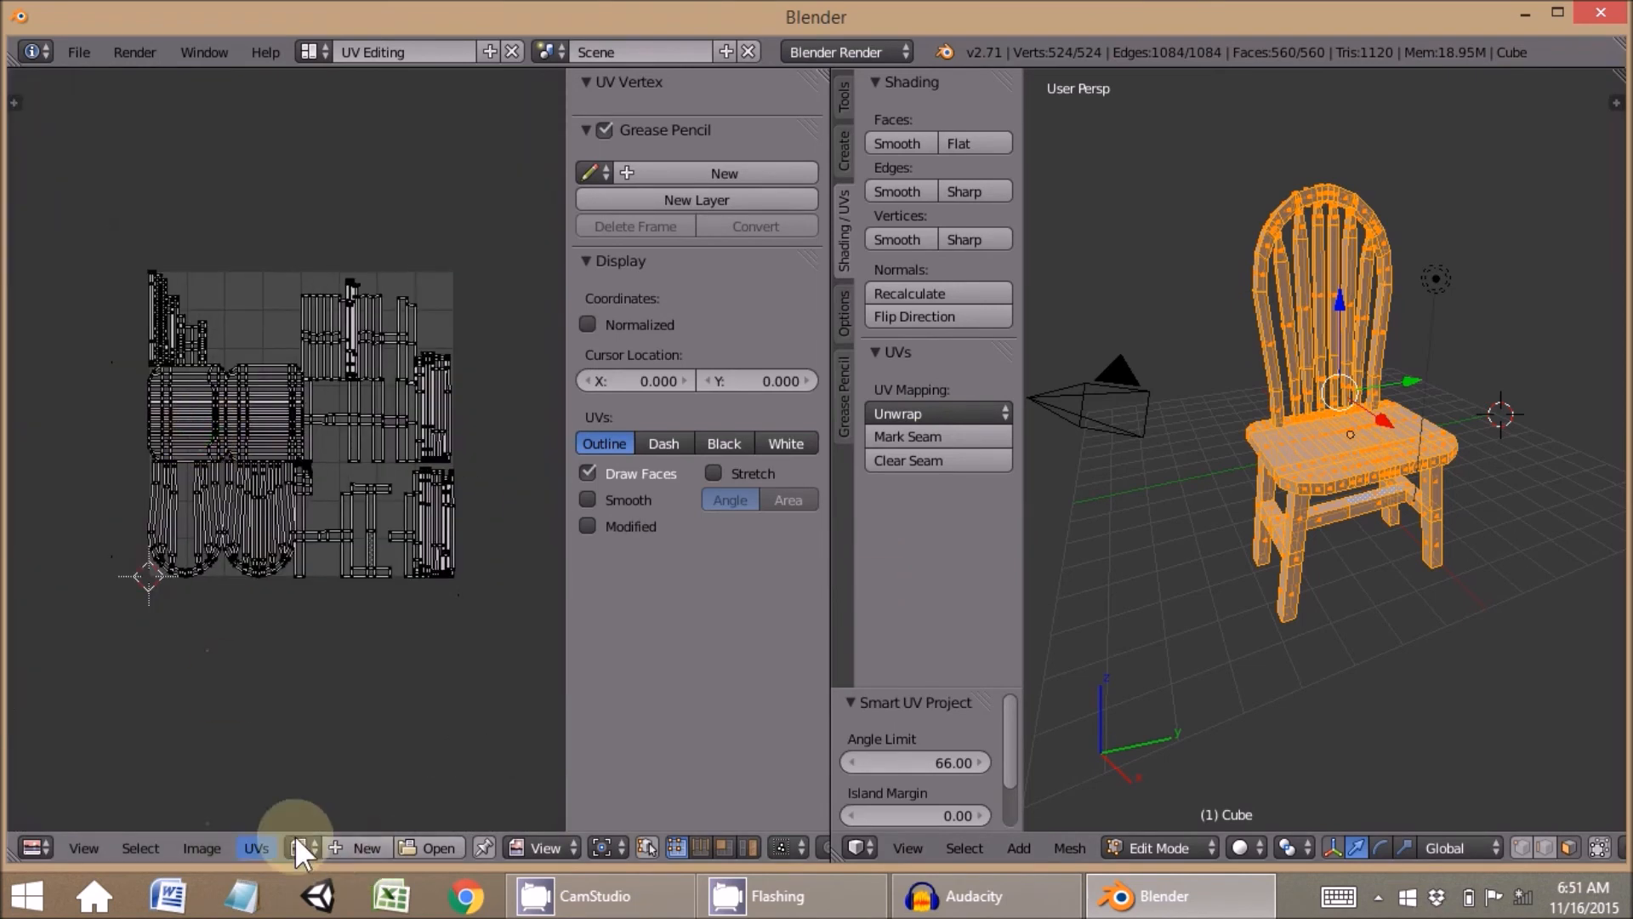
# Create a new image named chair_uv for the unwrapped mesh with the UV Grid generated type
pyautogui.click(349, 849)
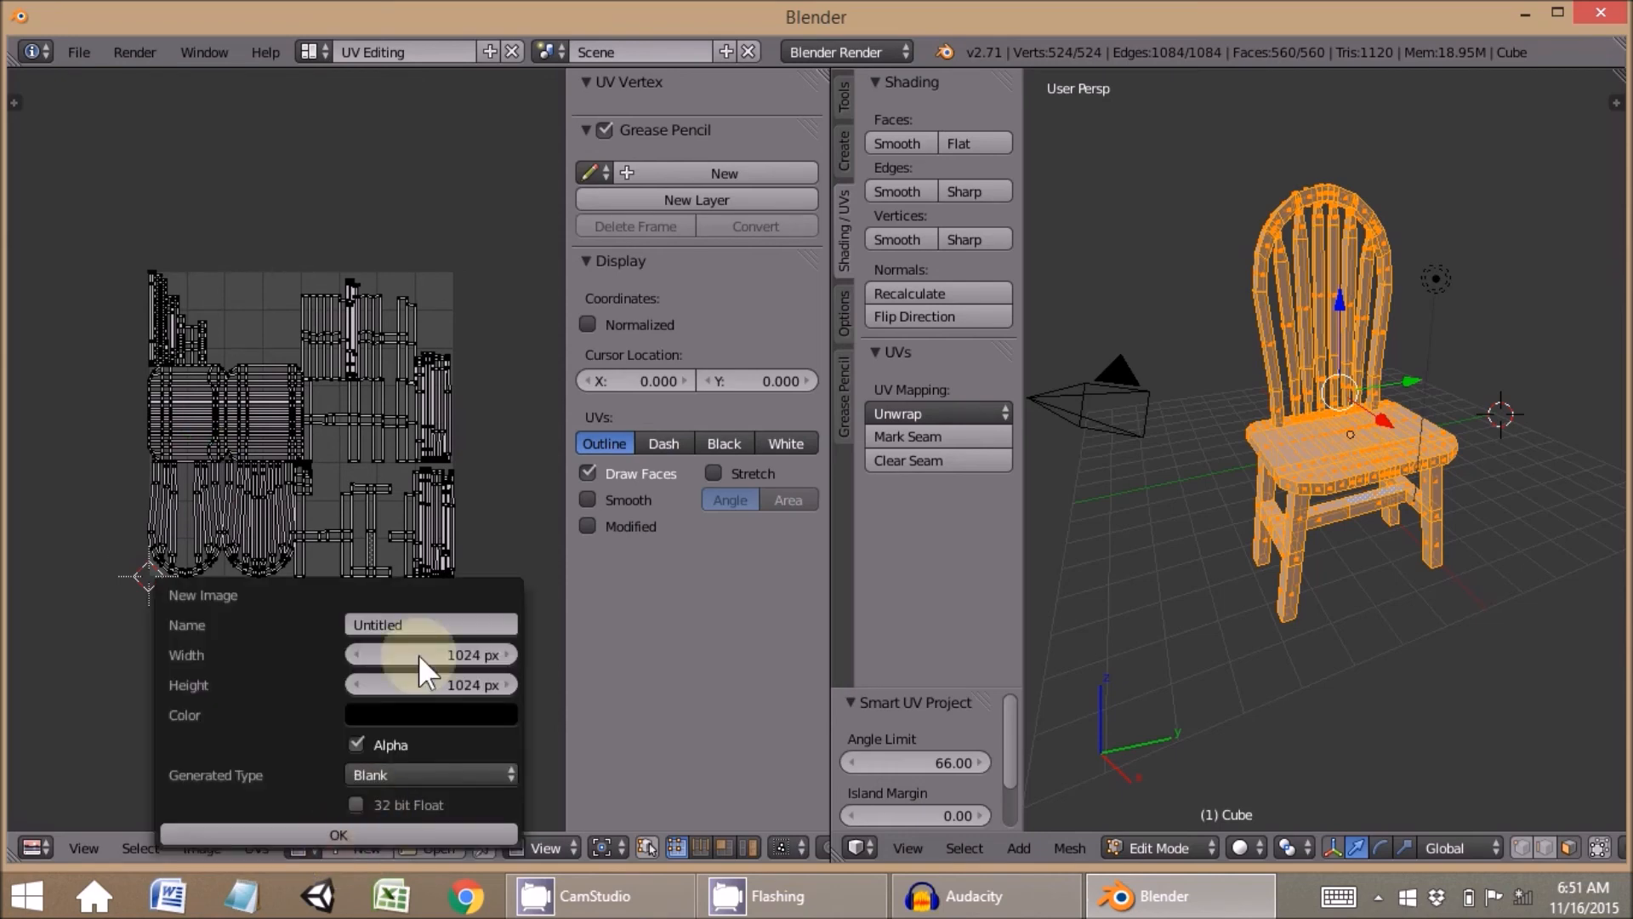
pyautogui.click(431, 624)
pyautogui.write('chair_uv')
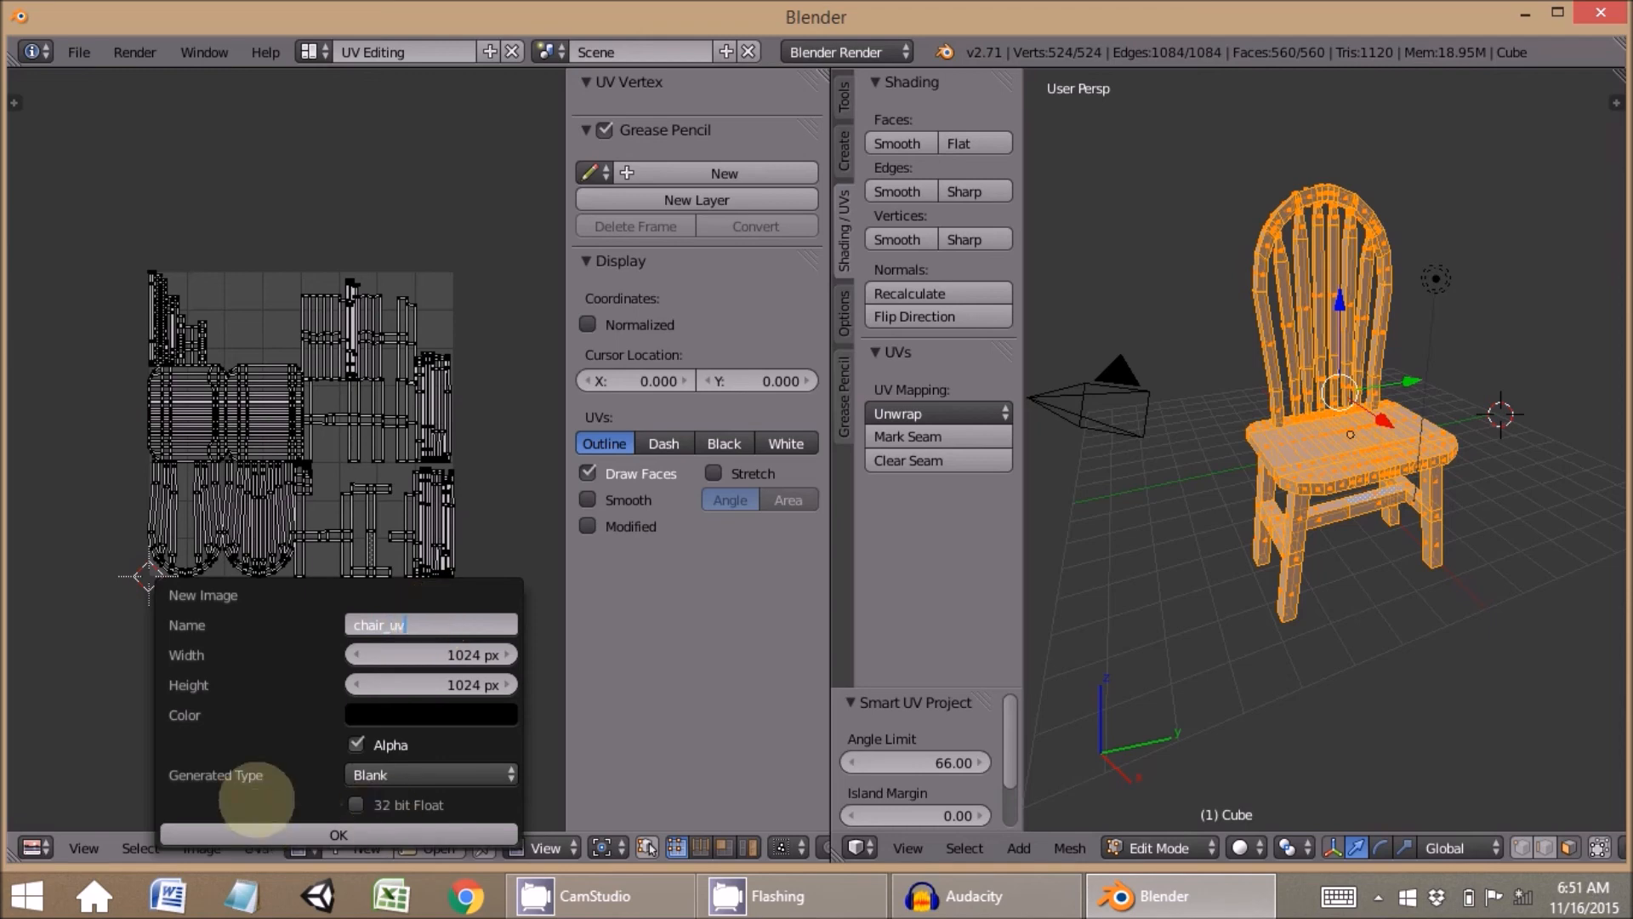
pyautogui.click(258, 800)
pyautogui.click(420, 774)
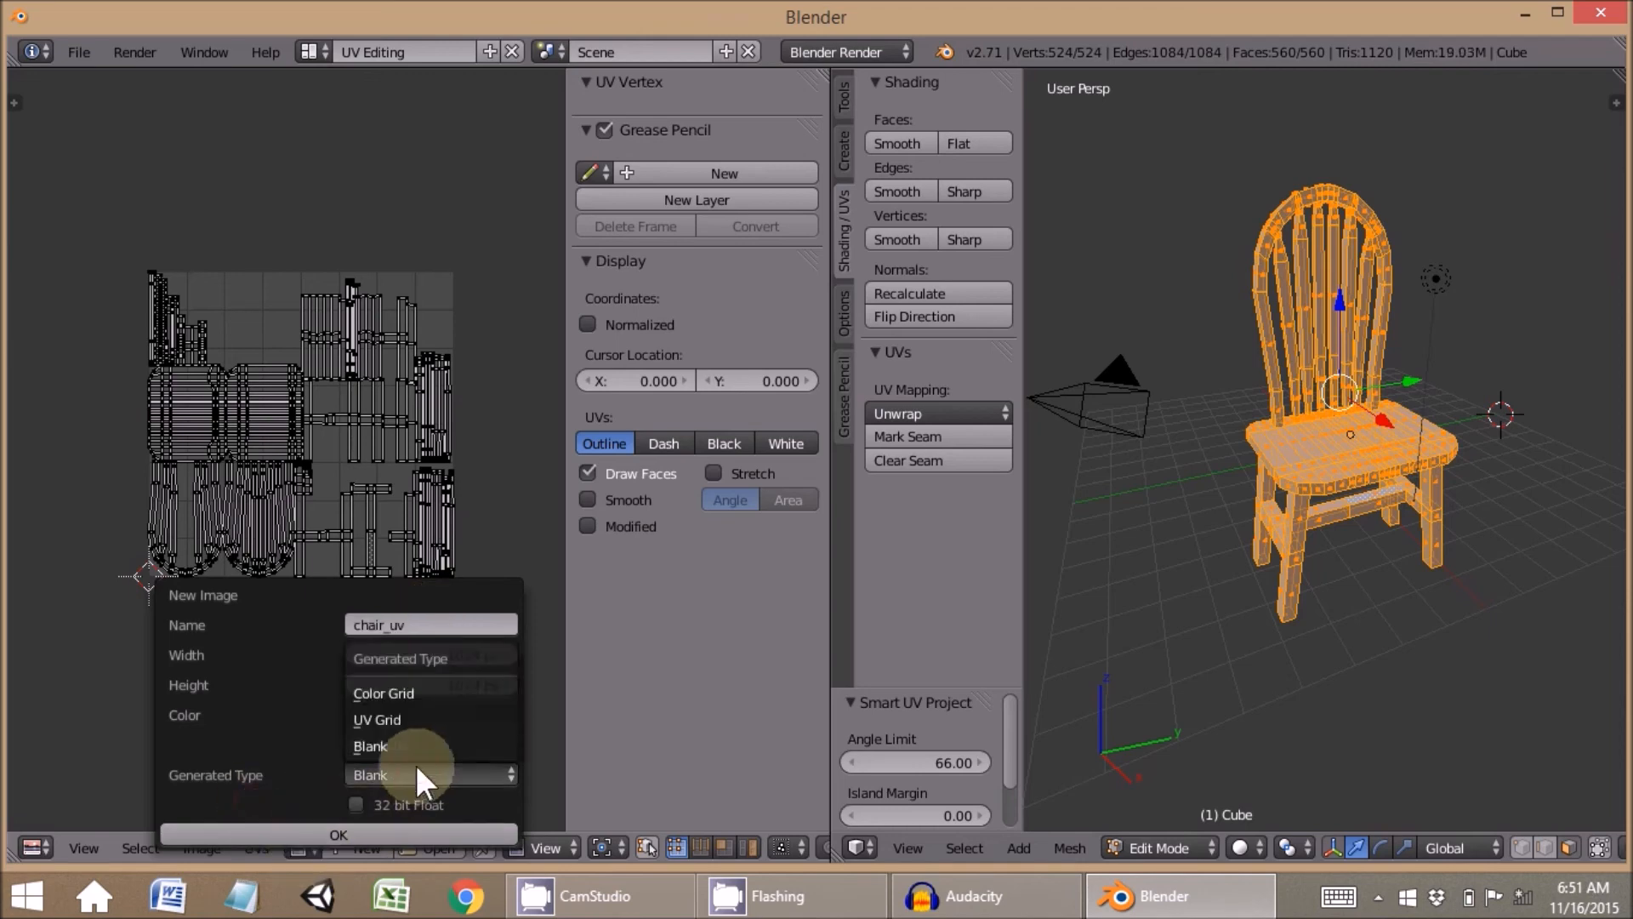
pyautogui.click(365, 720)
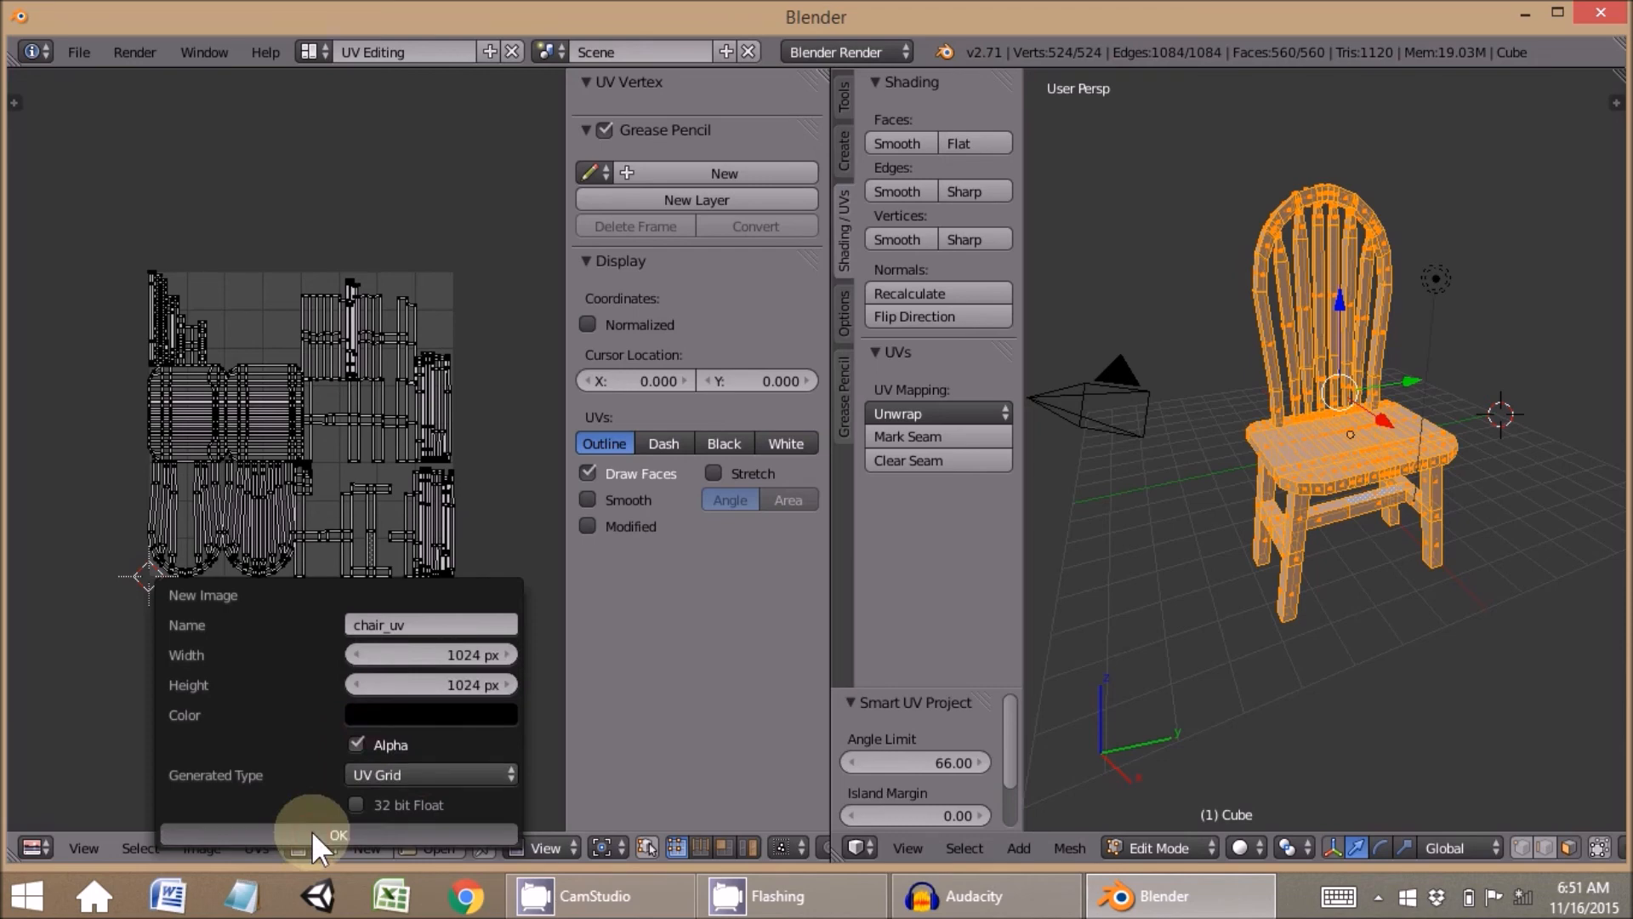
pyautogui.click(311, 830)
# Save the UV grid image as chair_uv.png in the Desktop's tutorial\new folder
pyautogui.scroll(-2, 344, 371)
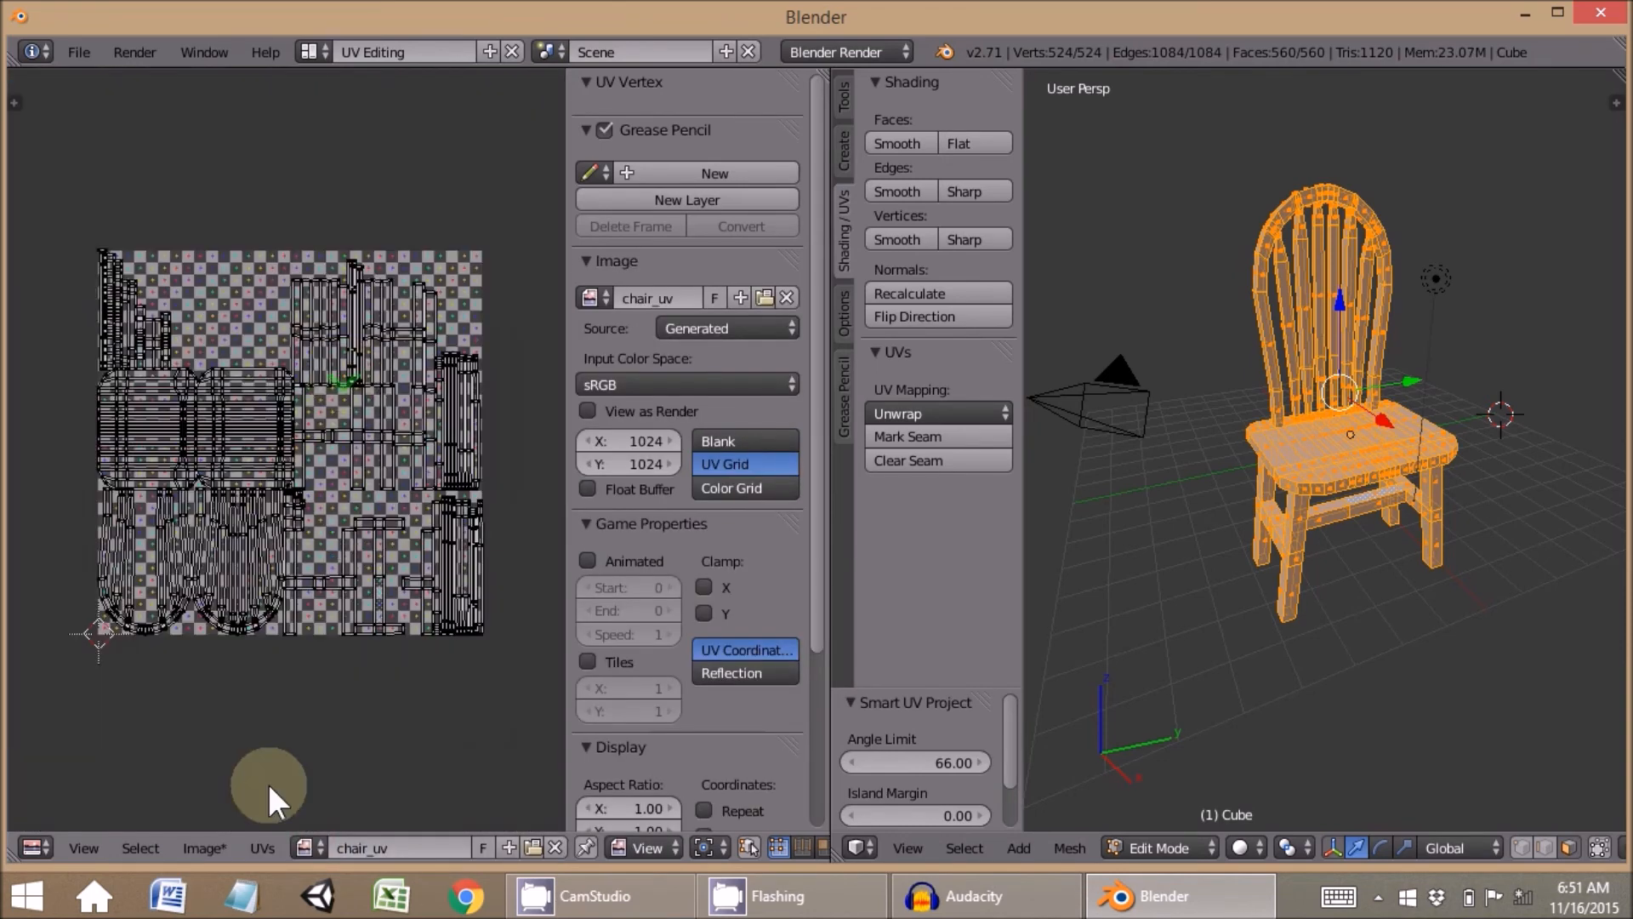
pyautogui.click(204, 847)
pyautogui.click(202, 699)
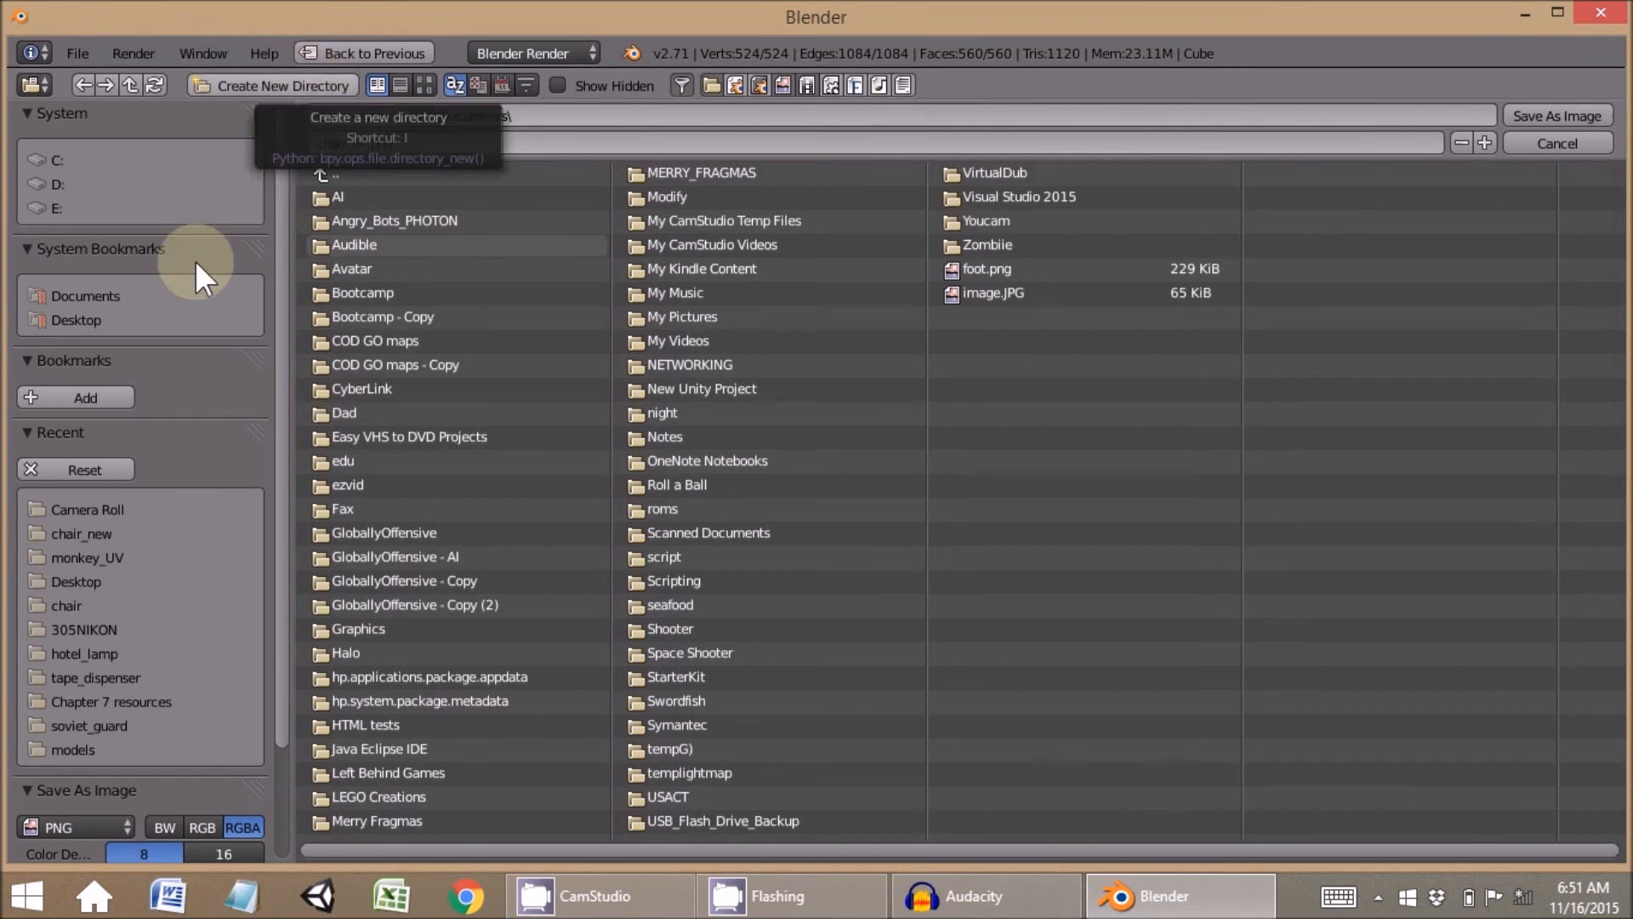
pyautogui.click(320, 175)
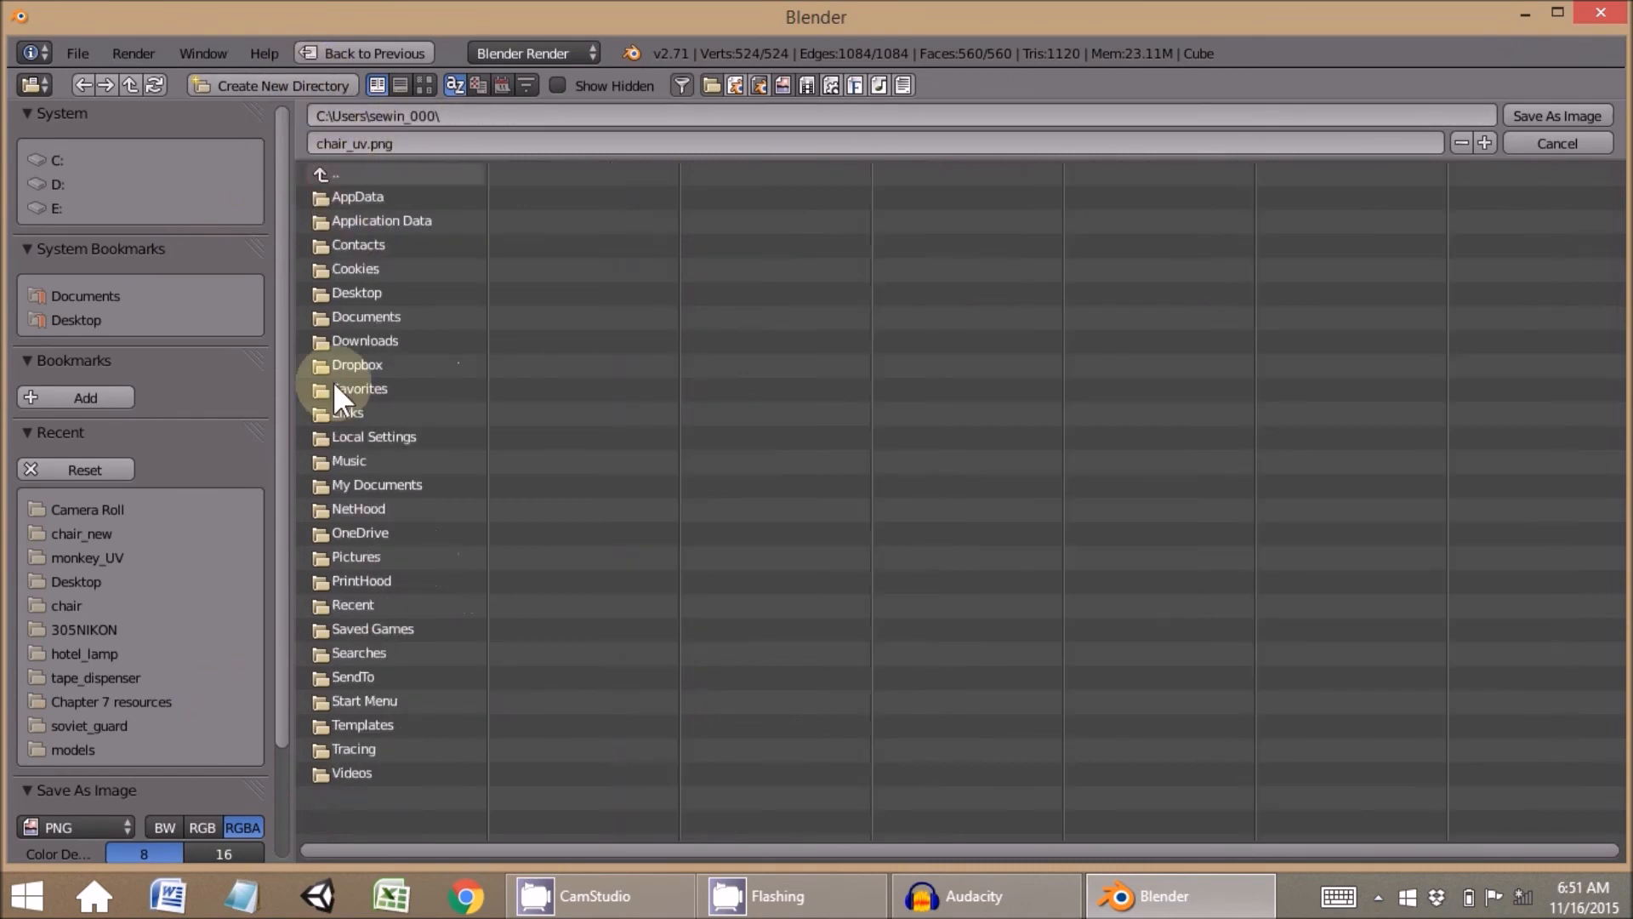
pyautogui.click(76, 319)
pyautogui.click(366, 460)
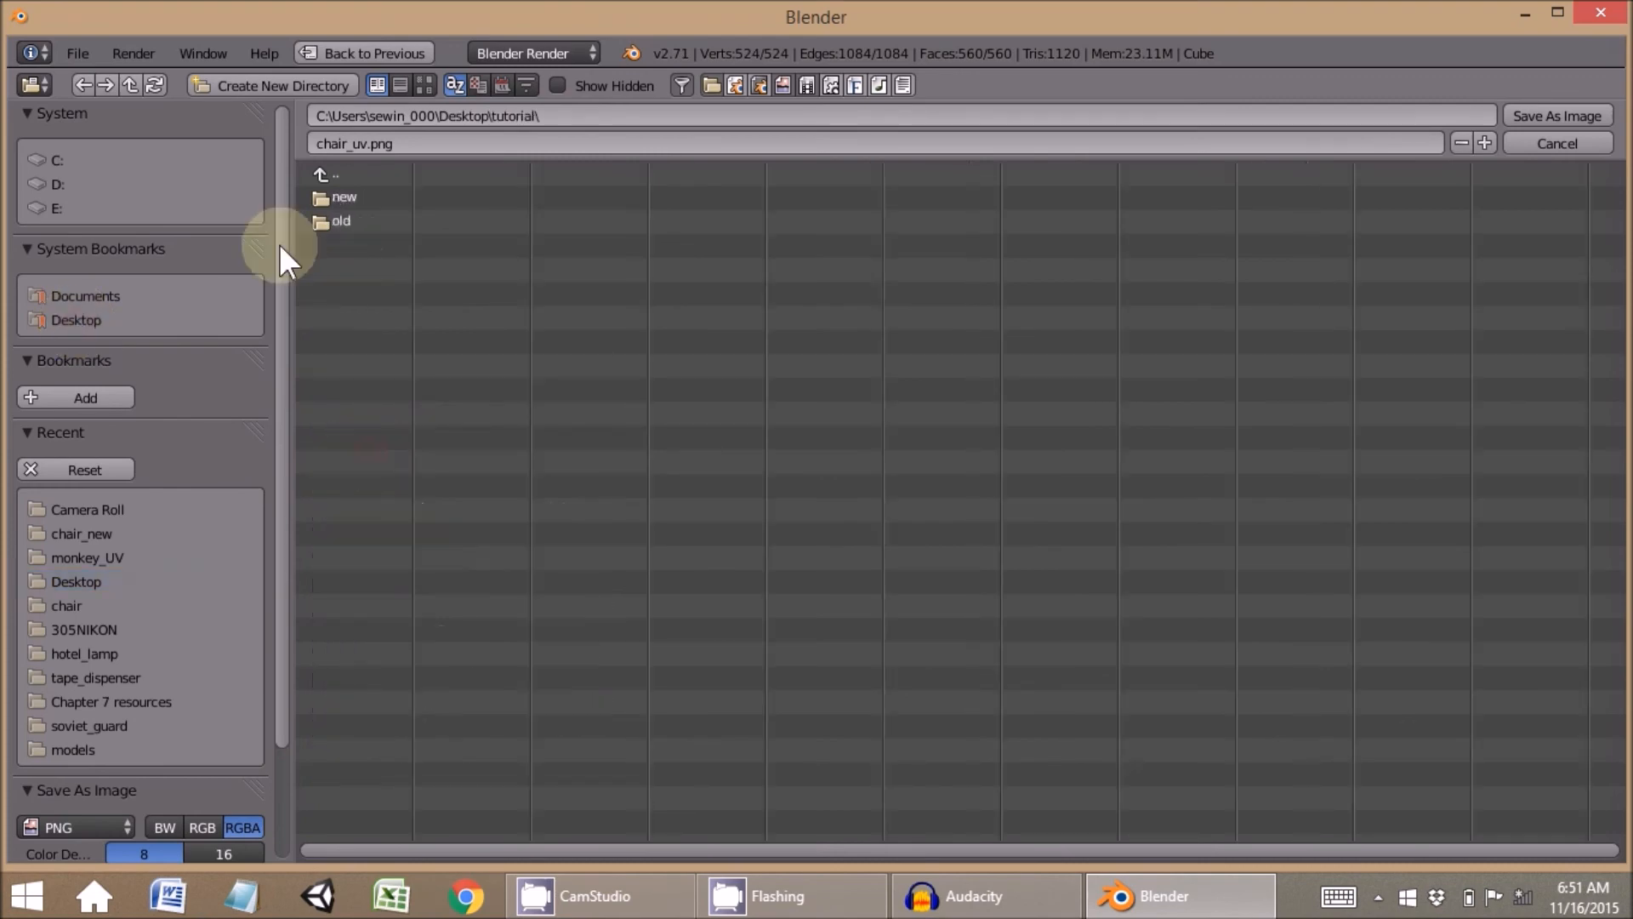
pyautogui.click(340, 197)
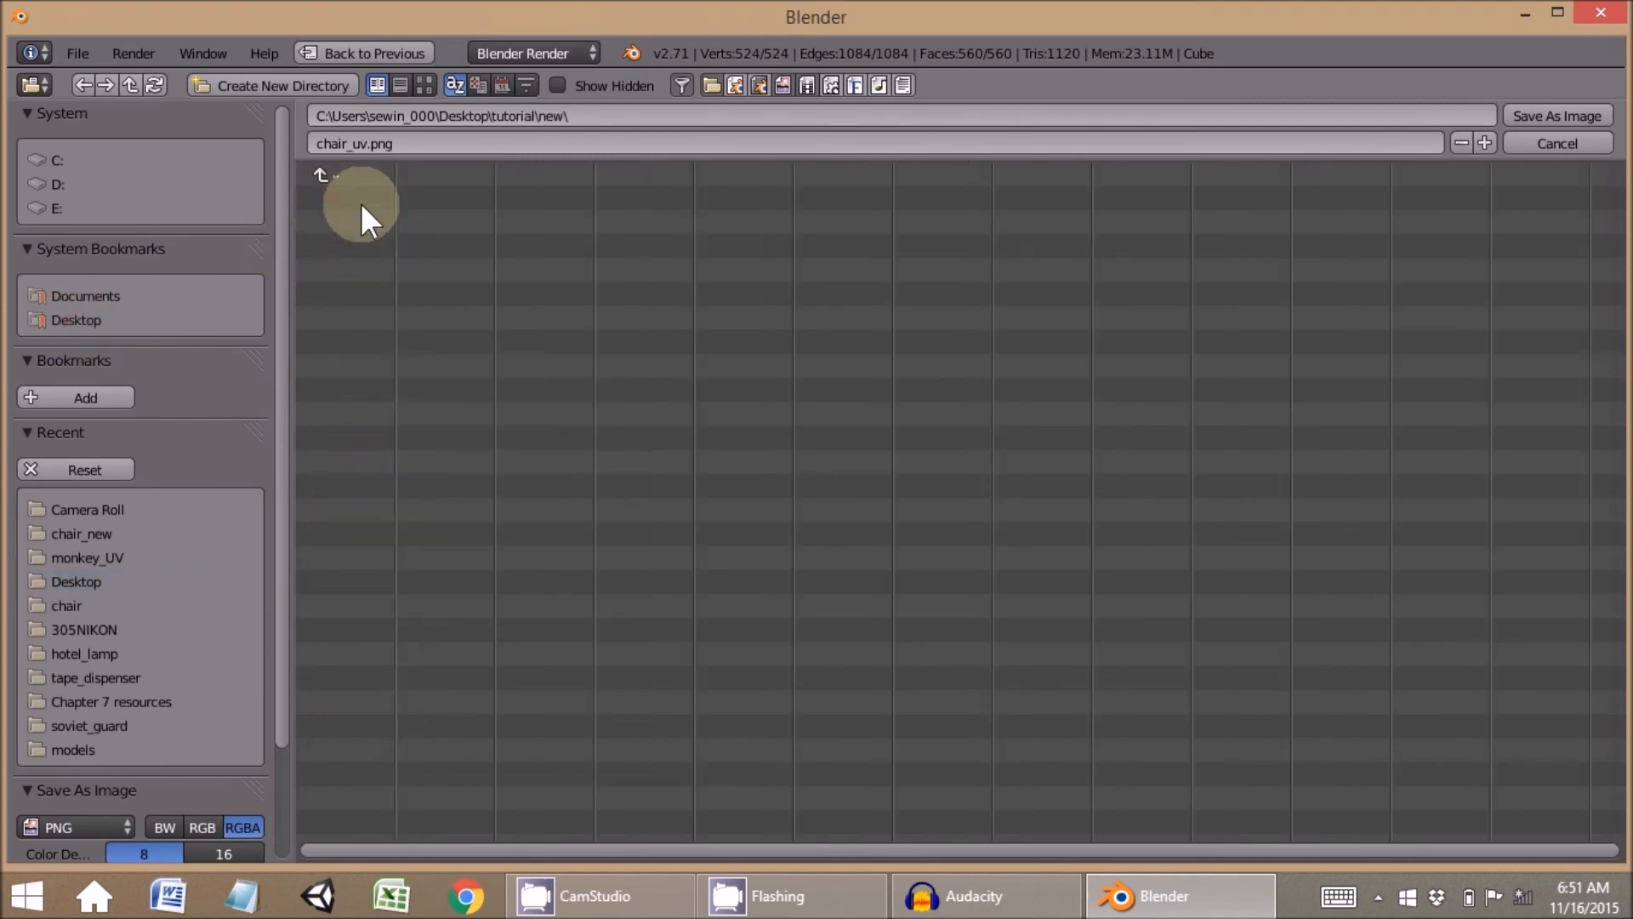
pyautogui.click(1557, 116)
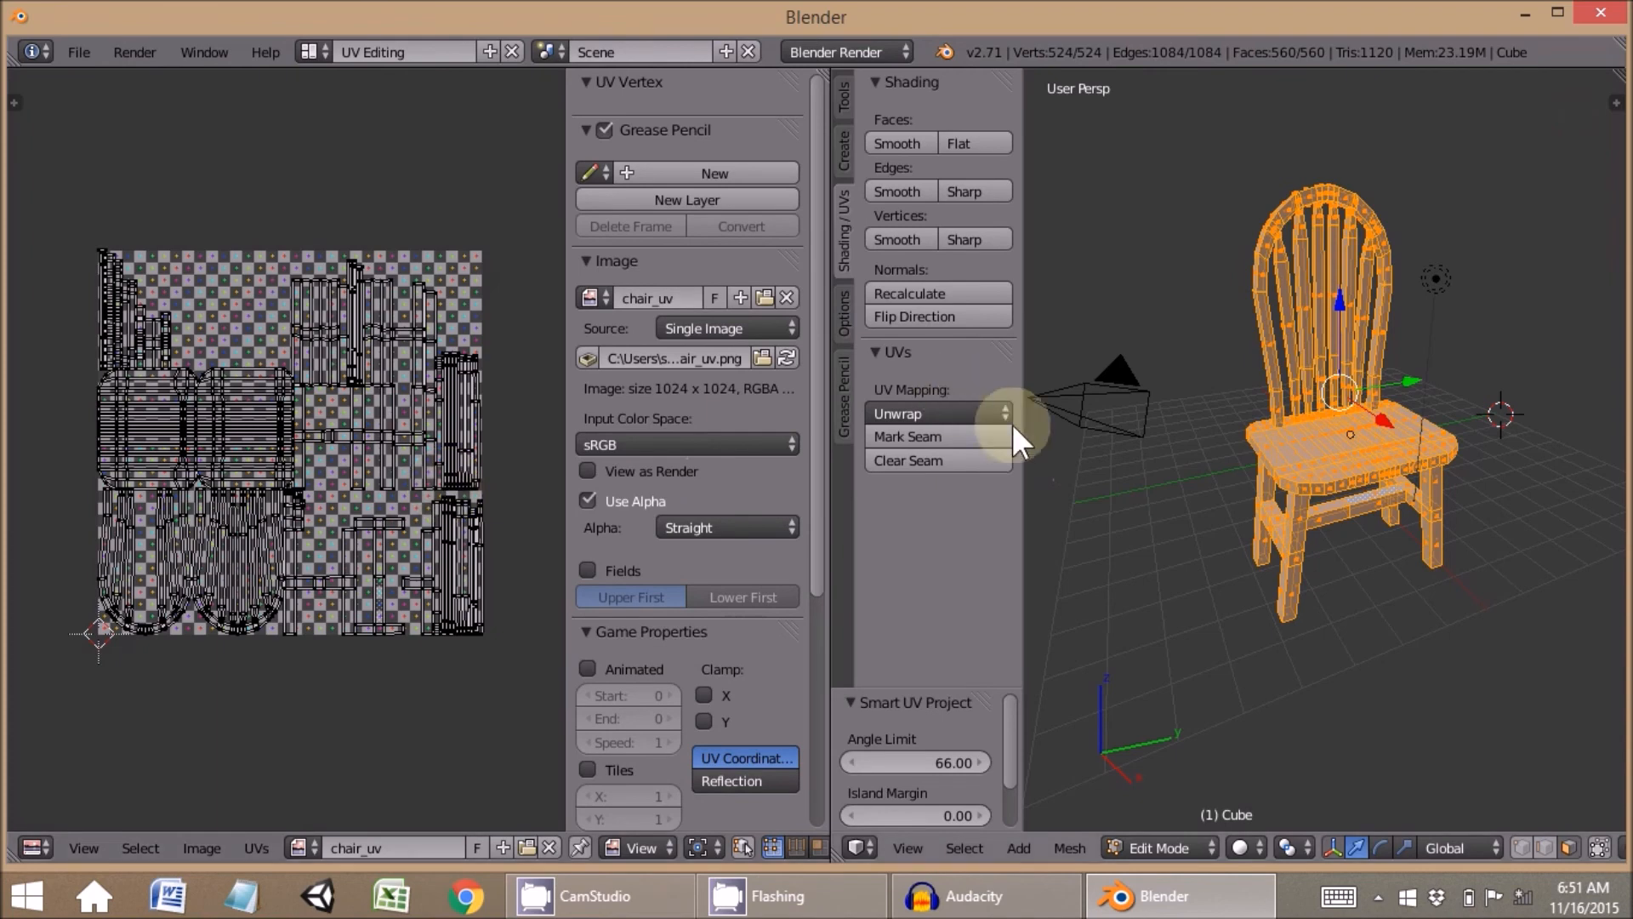
# Switch the 3D view to Texture shading and deselect the mesh to inspect the grid mapping on the chair
pyautogui.moveTo(1214, 510); pyautogui.dragTo(1130, 485, button='middle')
pyautogui.click(1240, 847)
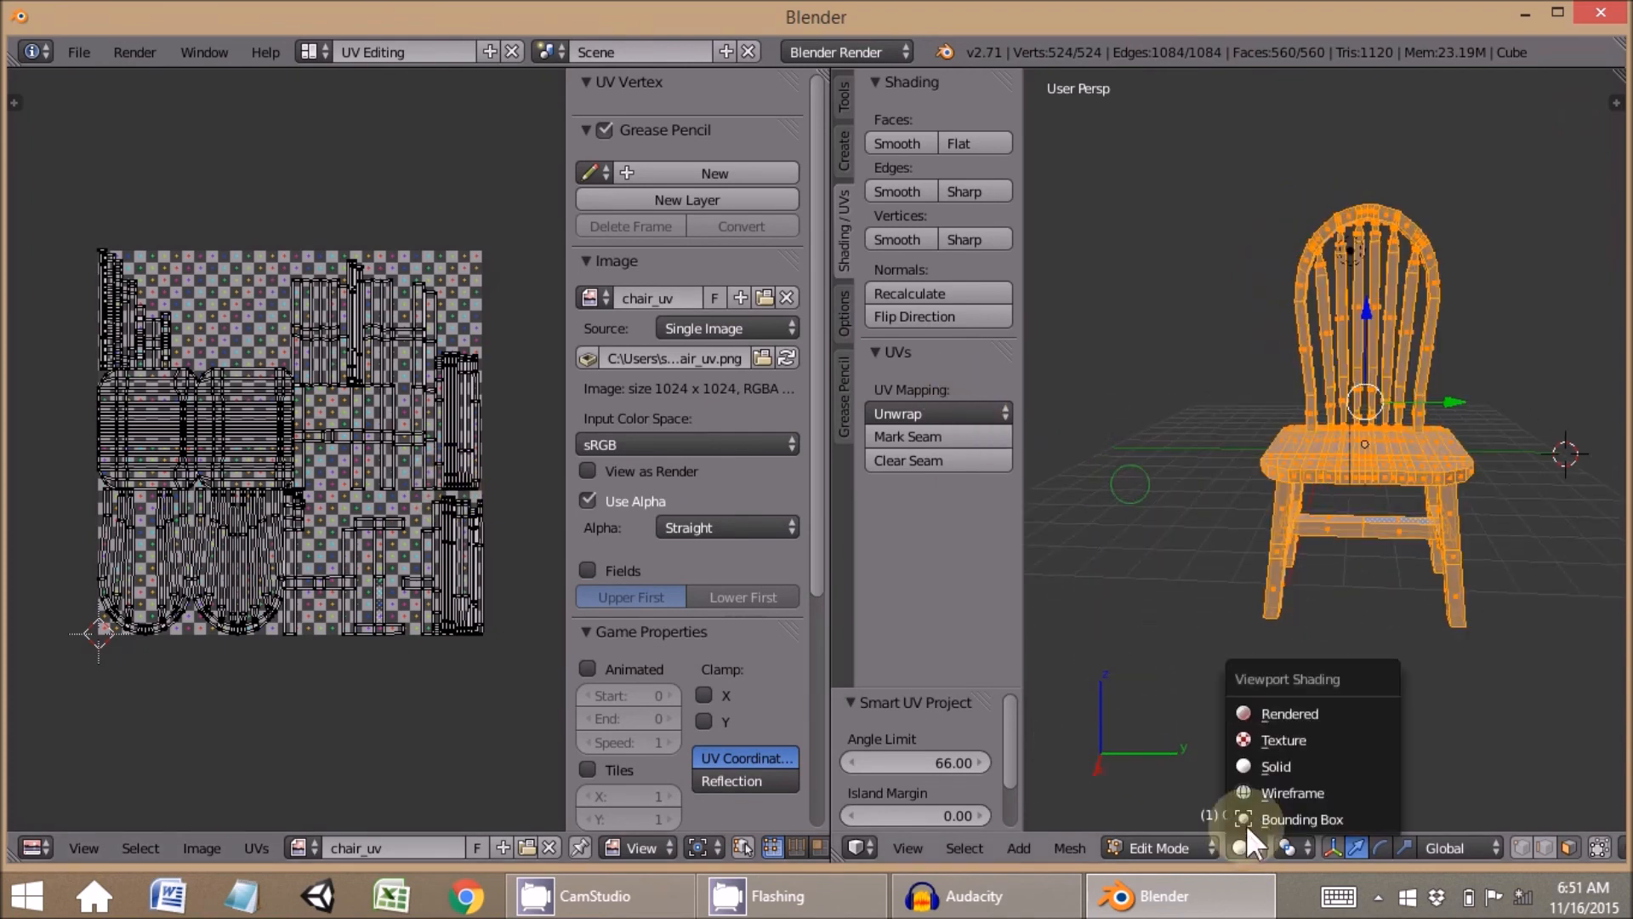
pyautogui.click(1274, 739)
pyautogui.moveTo(1356, 547); pyautogui.dragTo(1192, 547, button='middle')
pyautogui.press('a')
pyautogui.moveTo(1338, 474); pyautogui.dragTo(1191, 553, button='middle')
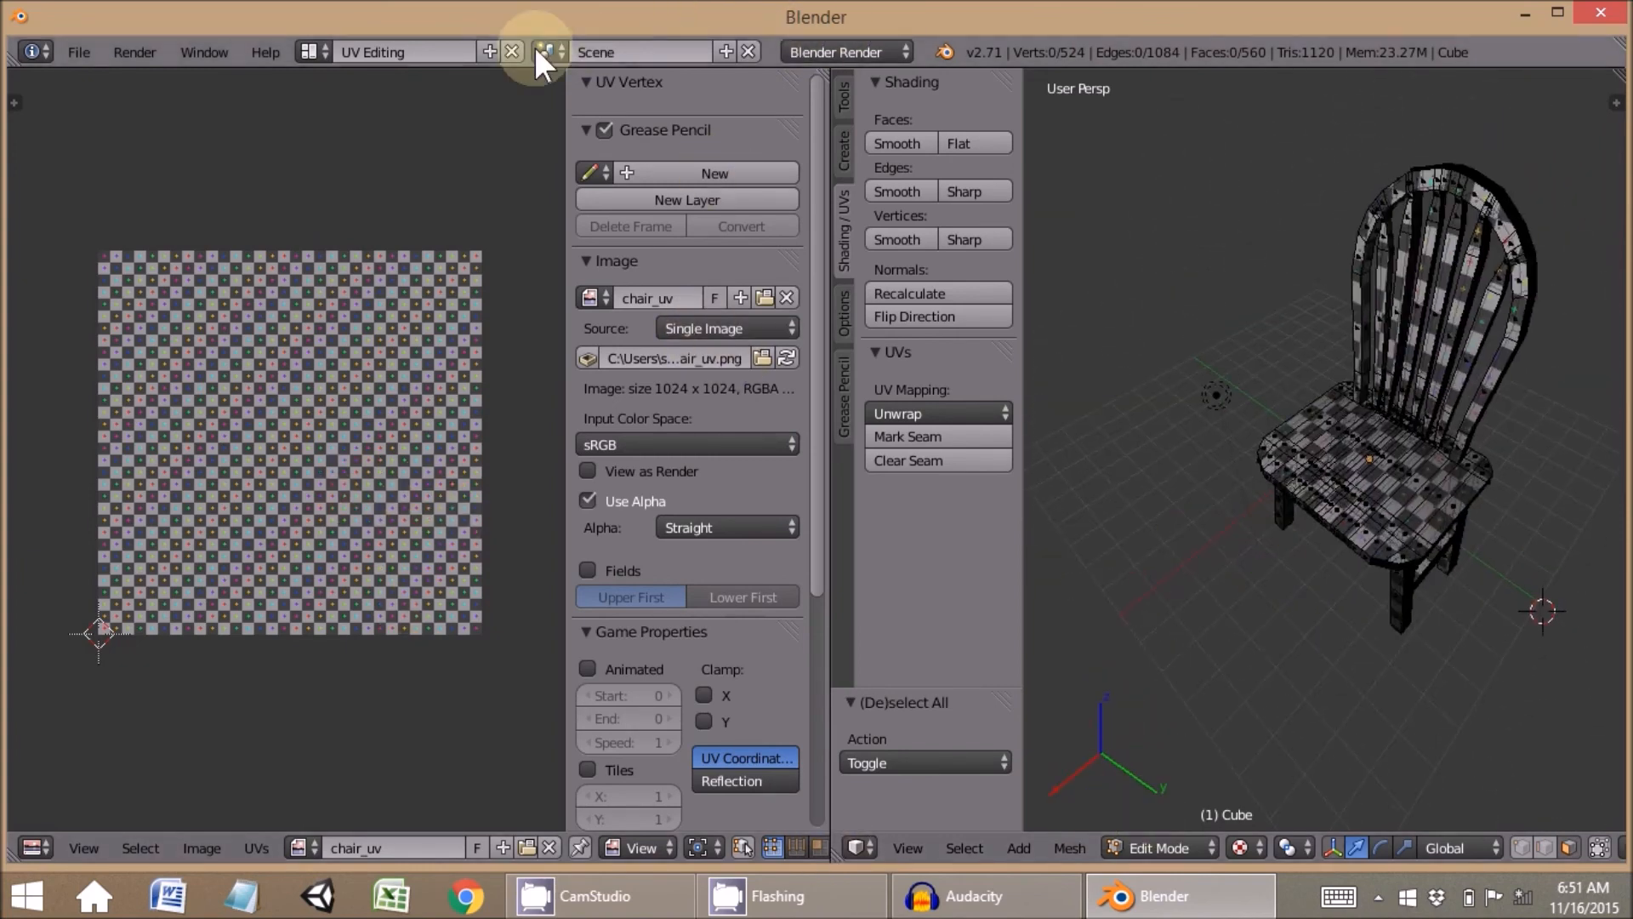
# Return to the Default layout and put the chair into Texture Paint mode
pyautogui.click(311, 53)
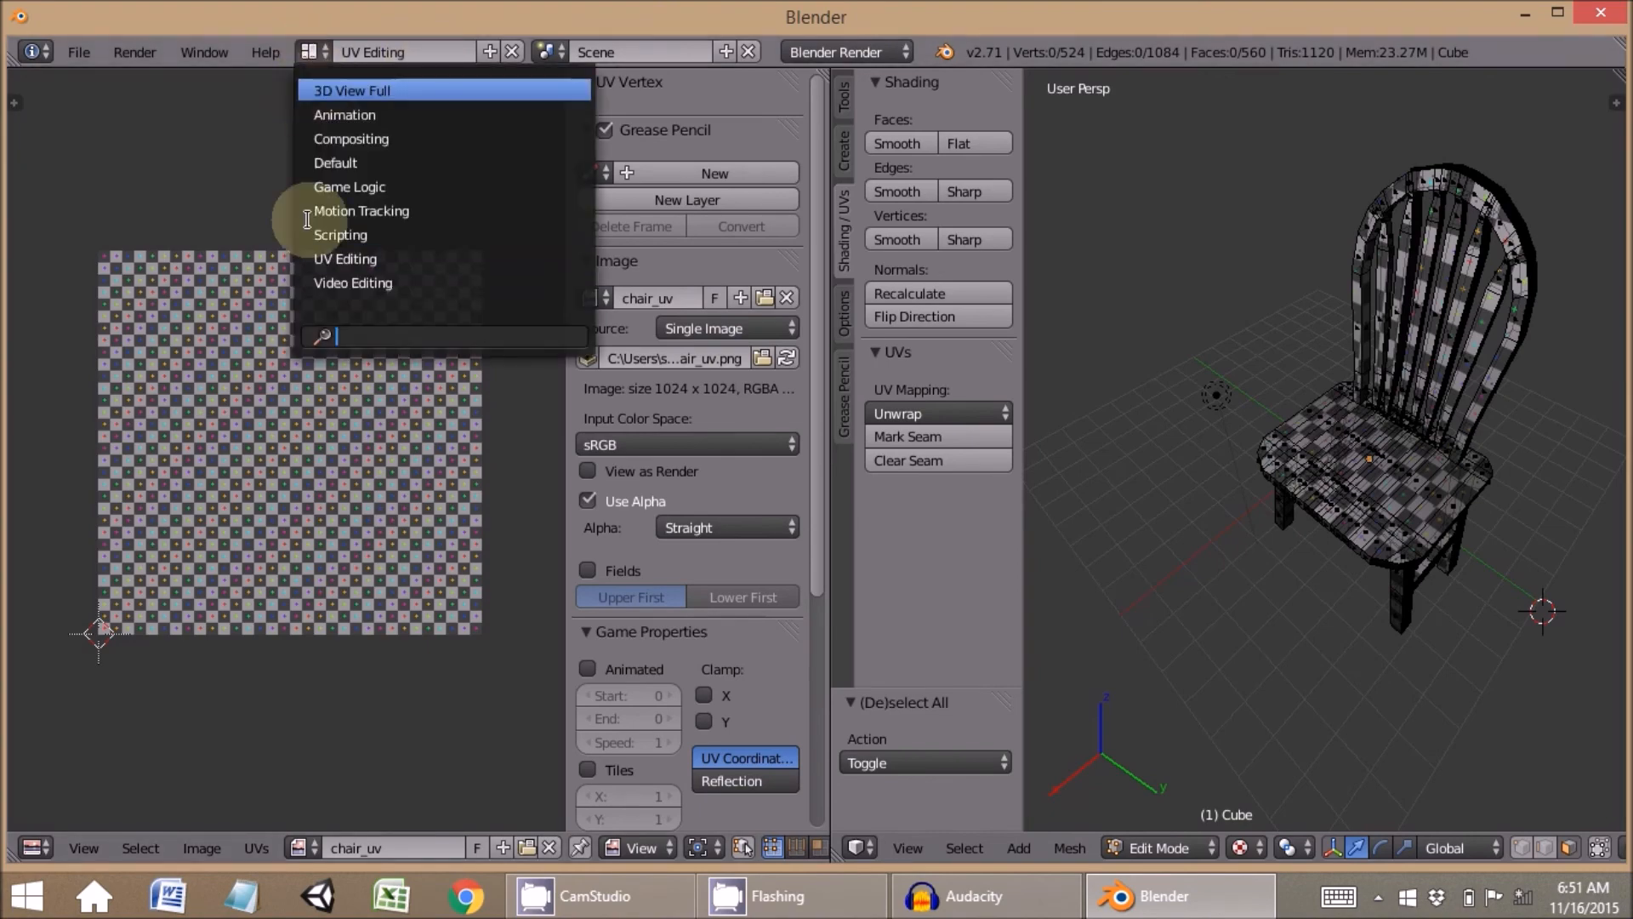
pyautogui.click(309, 162)
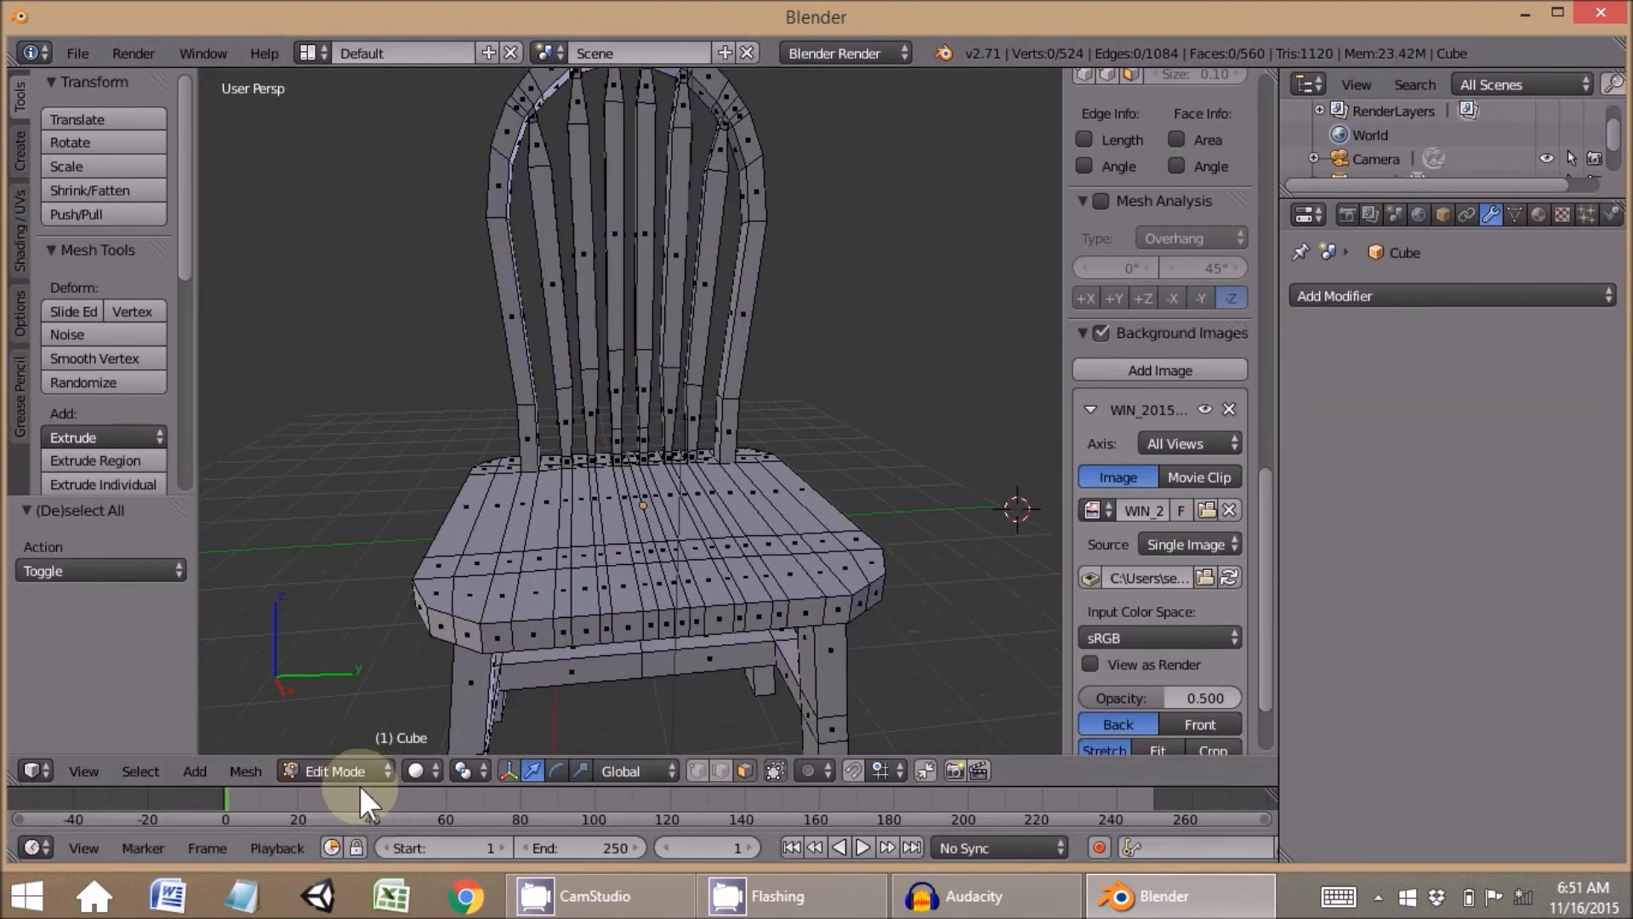
pyautogui.click(333, 770)
pyautogui.click(289, 636)
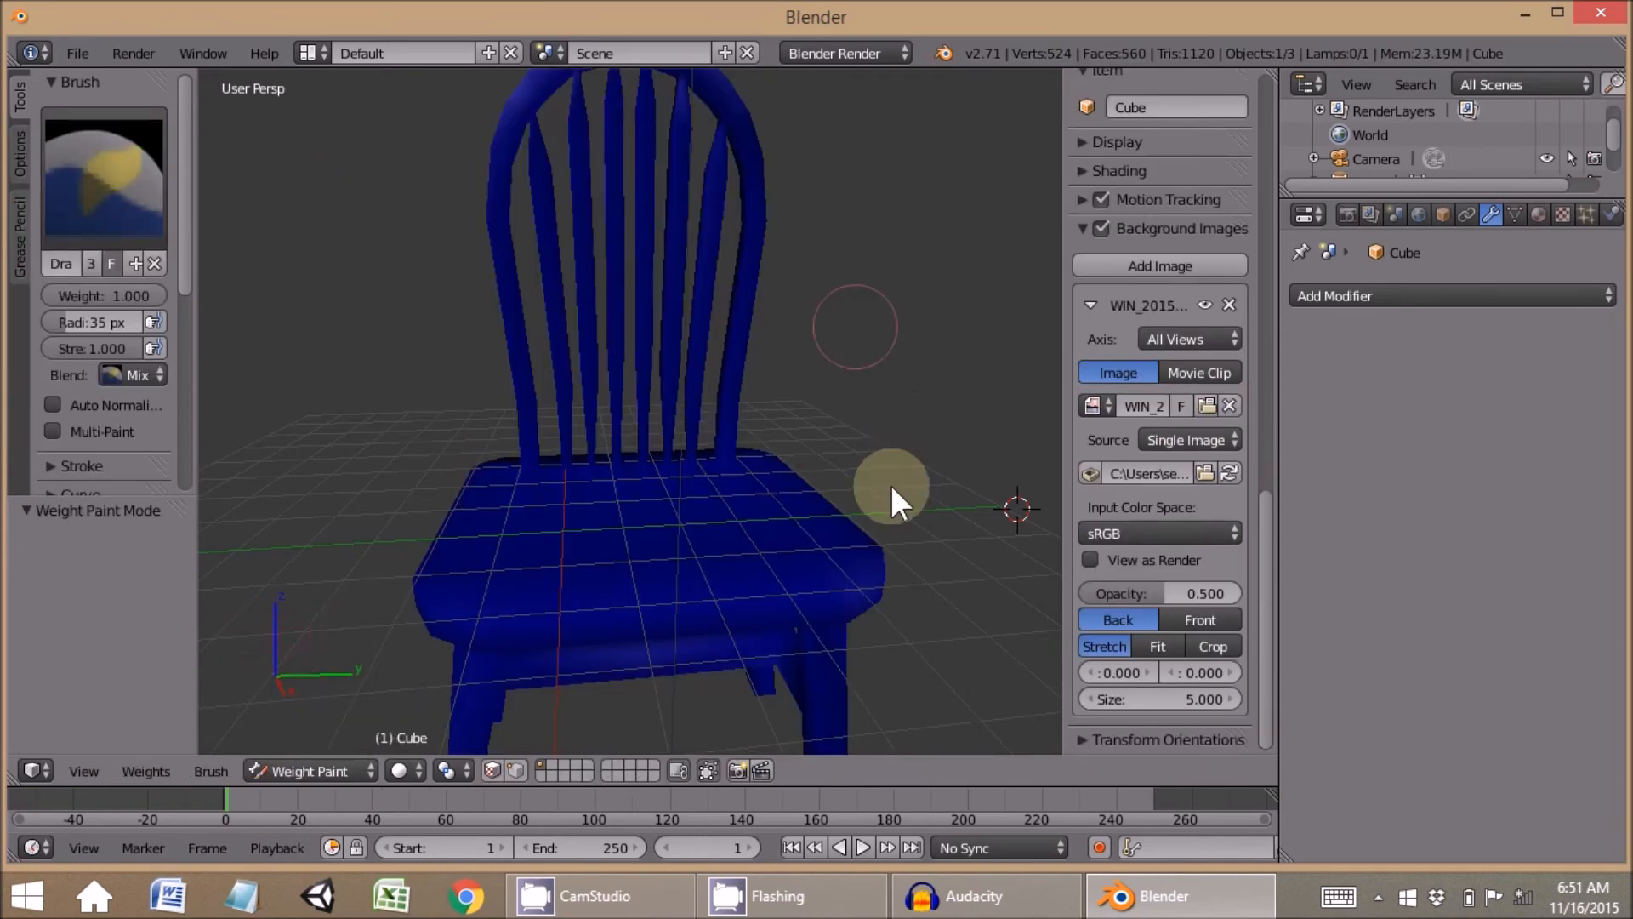
pyautogui.click(348, 771)
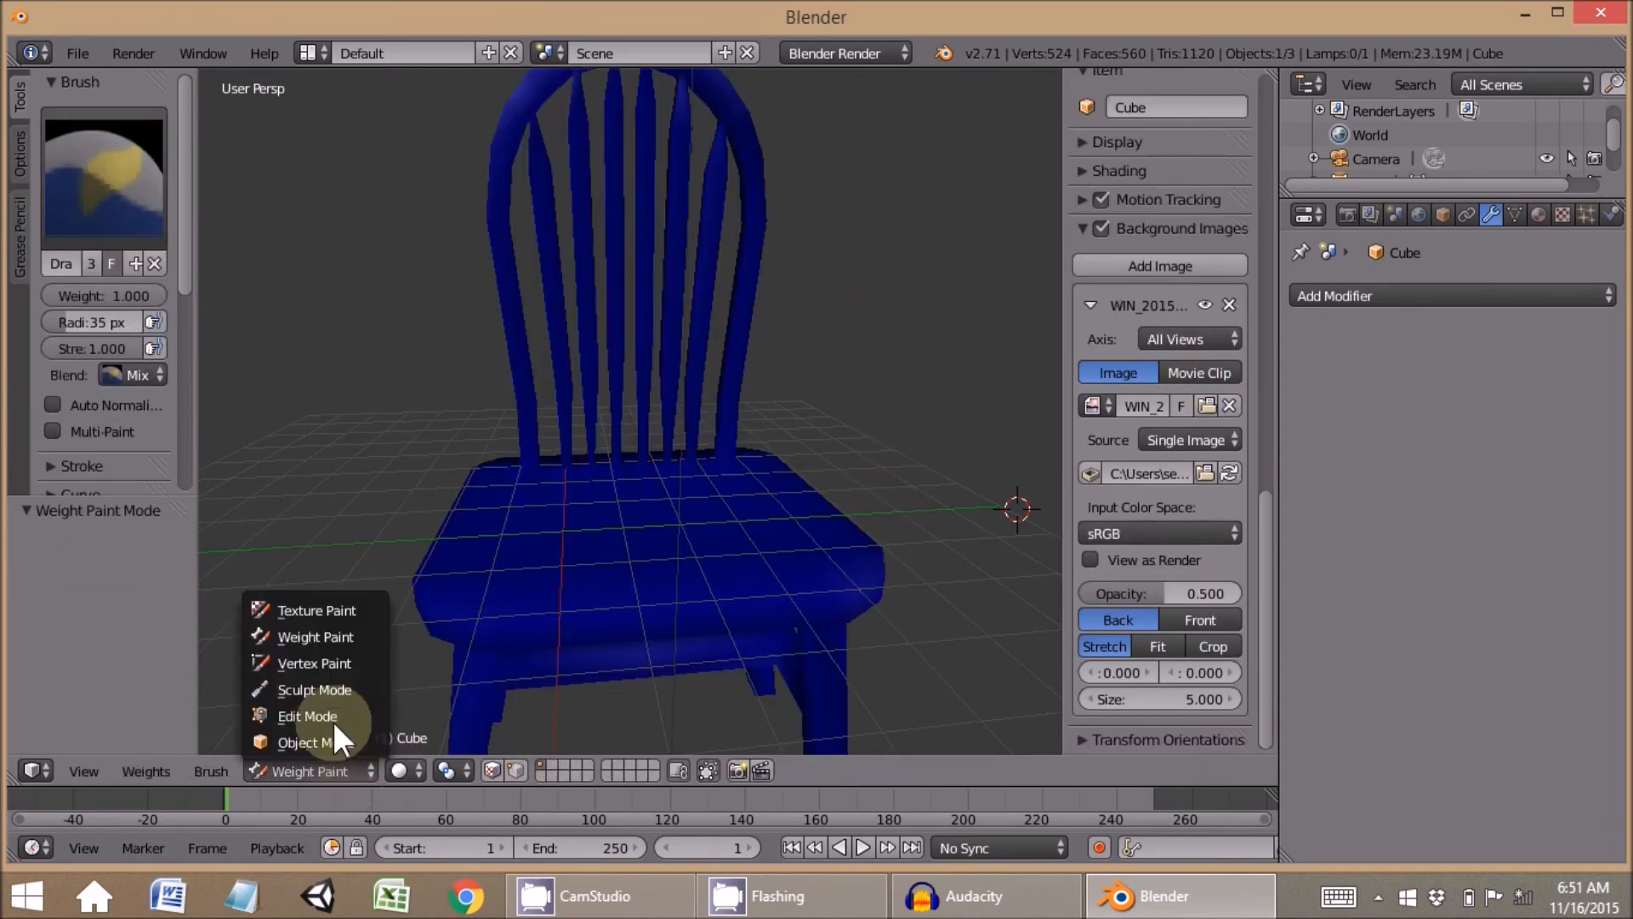
pyautogui.click(300, 607)
# Paint the legs and stretcher on one side of the chair white and set the brush strength to 1.000
pyautogui.moveTo(548, 504)
pyautogui.mouseDown(button='middle')
pyautogui.moveTo(416, 508)
pyautogui.moveTo(601, 556)
pyautogui.moveTo(616, 594)
pyautogui.moveTo(337, 497)
pyautogui.moveTo(367, 520)
pyautogui.moveTo(380, 482)
pyautogui.moveTo(553, 474)
pyautogui.mouseUp(button='middle')
pyautogui.press('KP_7')
pyautogui.press('KP_5')
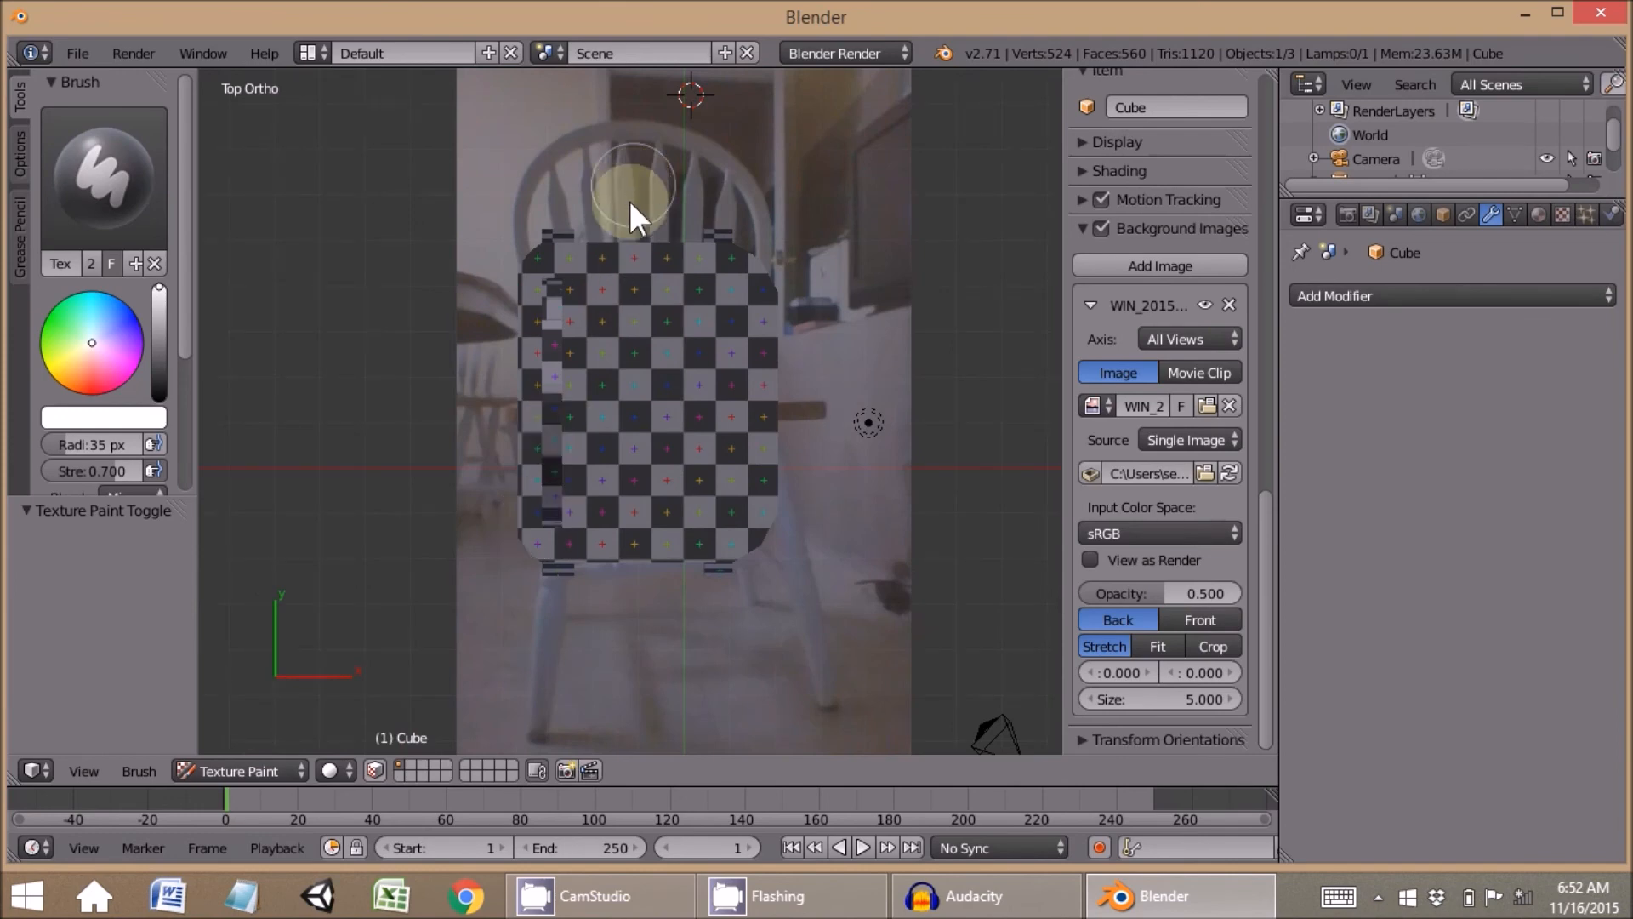
pyautogui.moveTo(397, 248)
pyautogui.mouseDown(button='middle')
pyautogui.moveTo(581, 342)
pyautogui.moveTo(449, 396)
pyautogui.moveTo(567, 644)
pyautogui.moveTo(352, 395)
pyautogui.moveTo(614, 565)
pyautogui.moveTo(492, 565)
pyautogui.moveTo(537, 599)
pyautogui.mouseUp(button='middle')
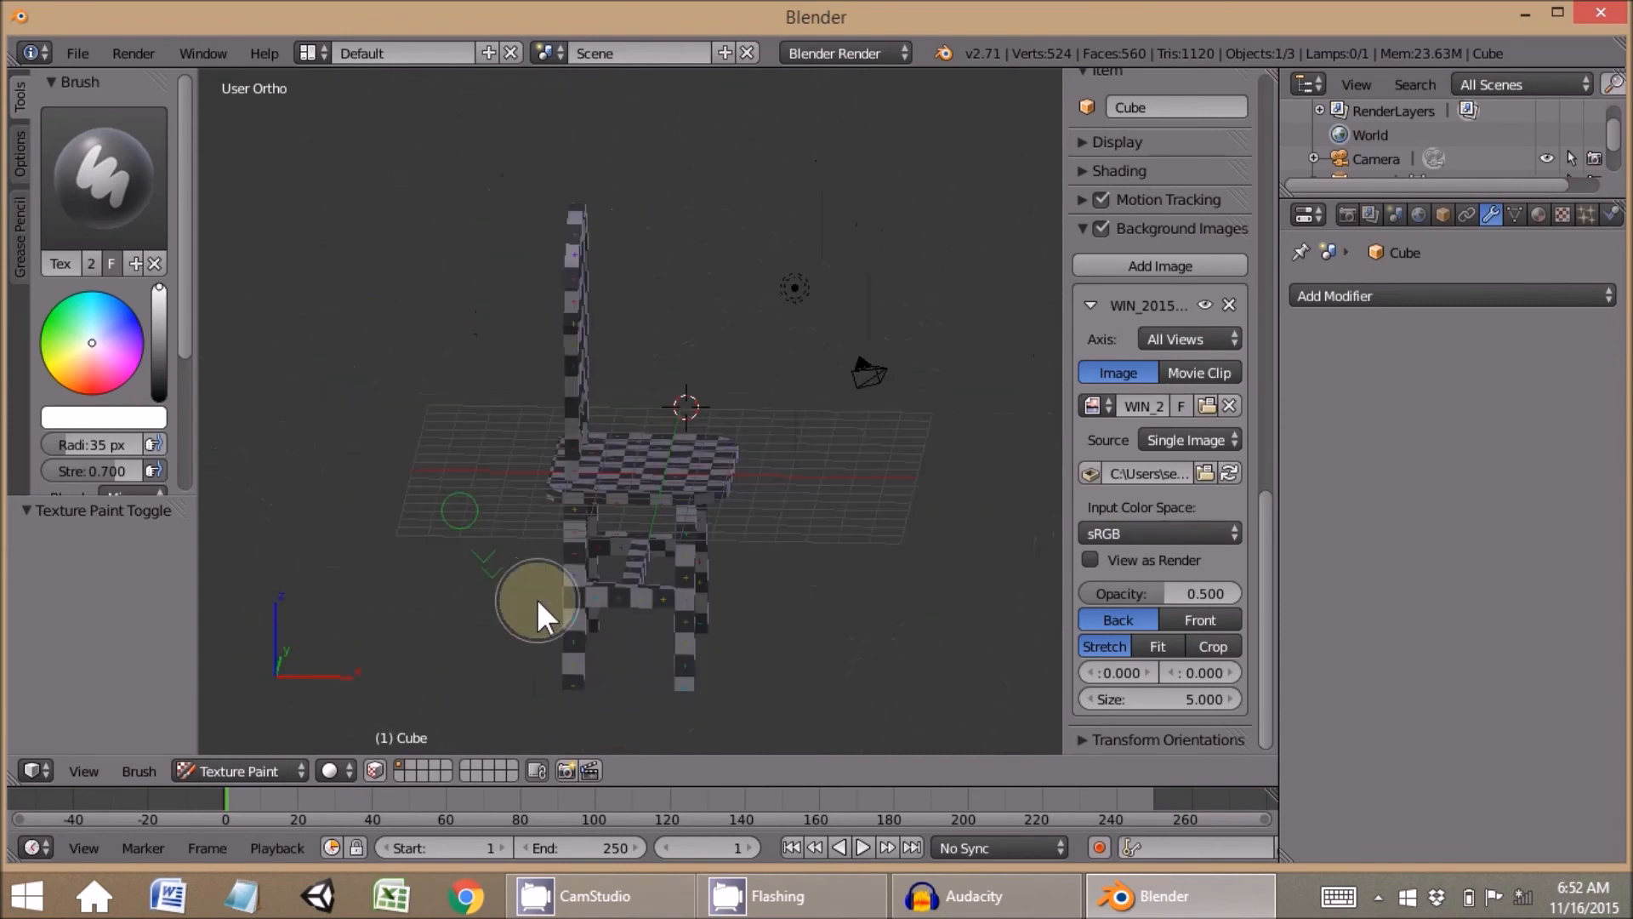
pyautogui.moveTo(558, 661)
pyautogui.mouseDown()
pyautogui.moveTo(626, 685)
pyautogui.moveTo(704, 639)
pyautogui.moveTo(670, 670)
pyautogui.mouseUp()
pyautogui.moveTo(602, 613)
pyautogui.mouseDown()
pyautogui.moveTo(575, 620)
pyautogui.moveTo(563, 681)
pyautogui.mouseUp()
pyautogui.moveTo(99, 458); pyautogui.dragTo(129, 468)
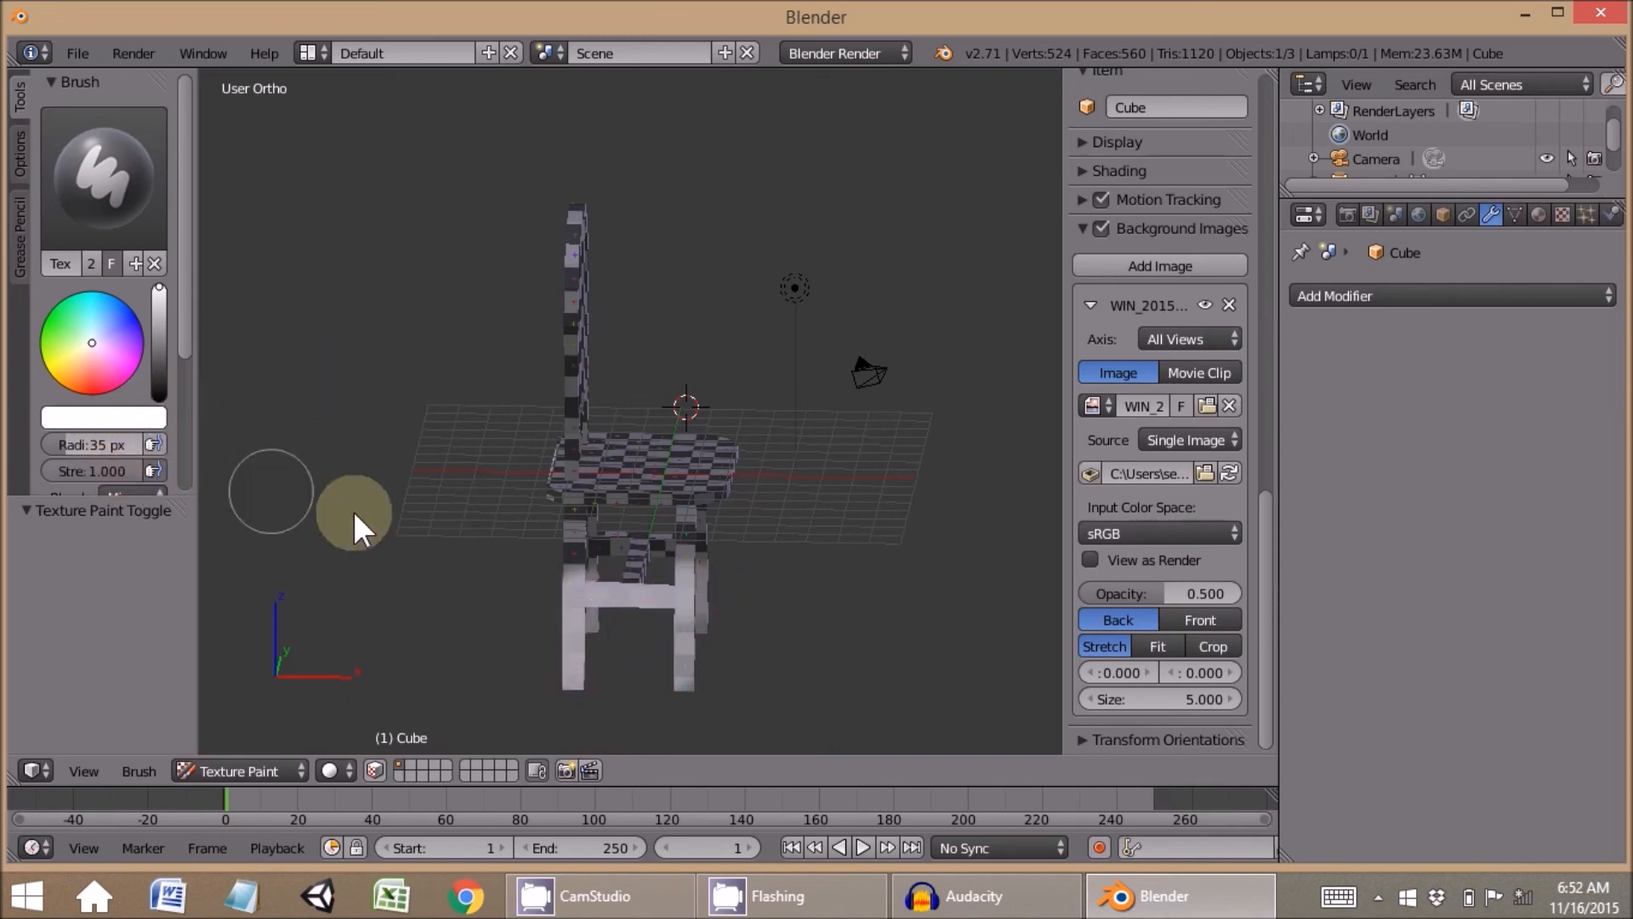
# Paint the outer side edge of the chair's arched backrest white
pyautogui.moveTo(550, 213)
pyautogui.mouseDown()
pyautogui.moveTo(570, 277)
pyautogui.moveTo(580, 150)
pyautogui.moveTo(567, 180)
pyautogui.moveTo(585, 238)
pyautogui.mouseUp()
pyautogui.moveTo(660, 334); pyautogui.dragTo(473, 314, button='middle')
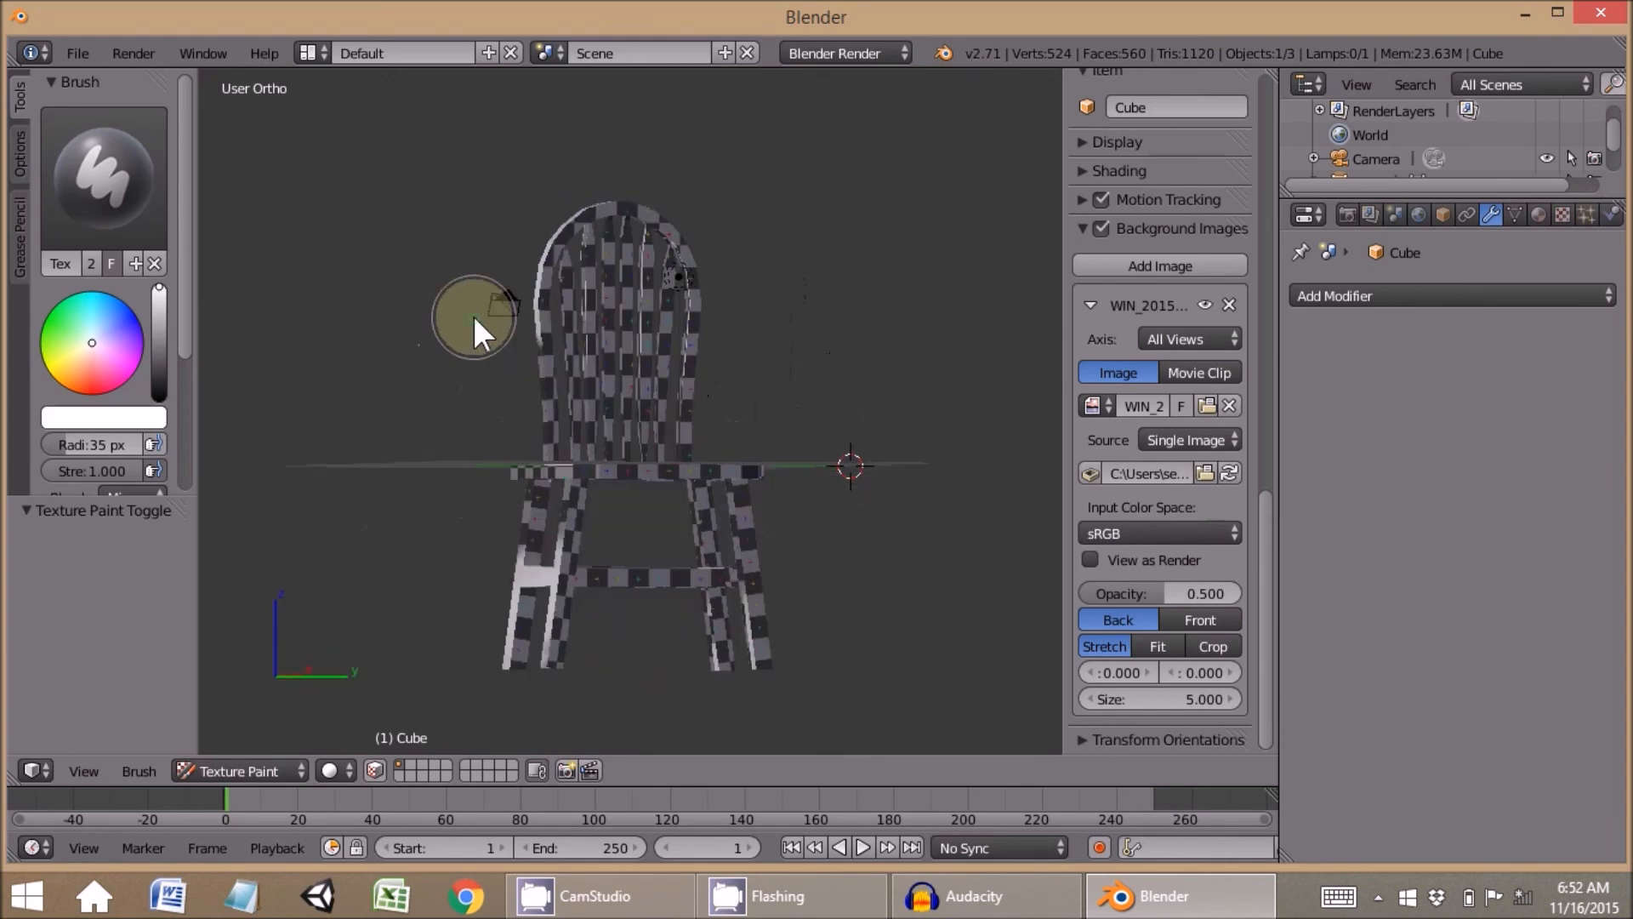
pyautogui.scroll(2, 576, 422)
pyautogui.click(280, 770)
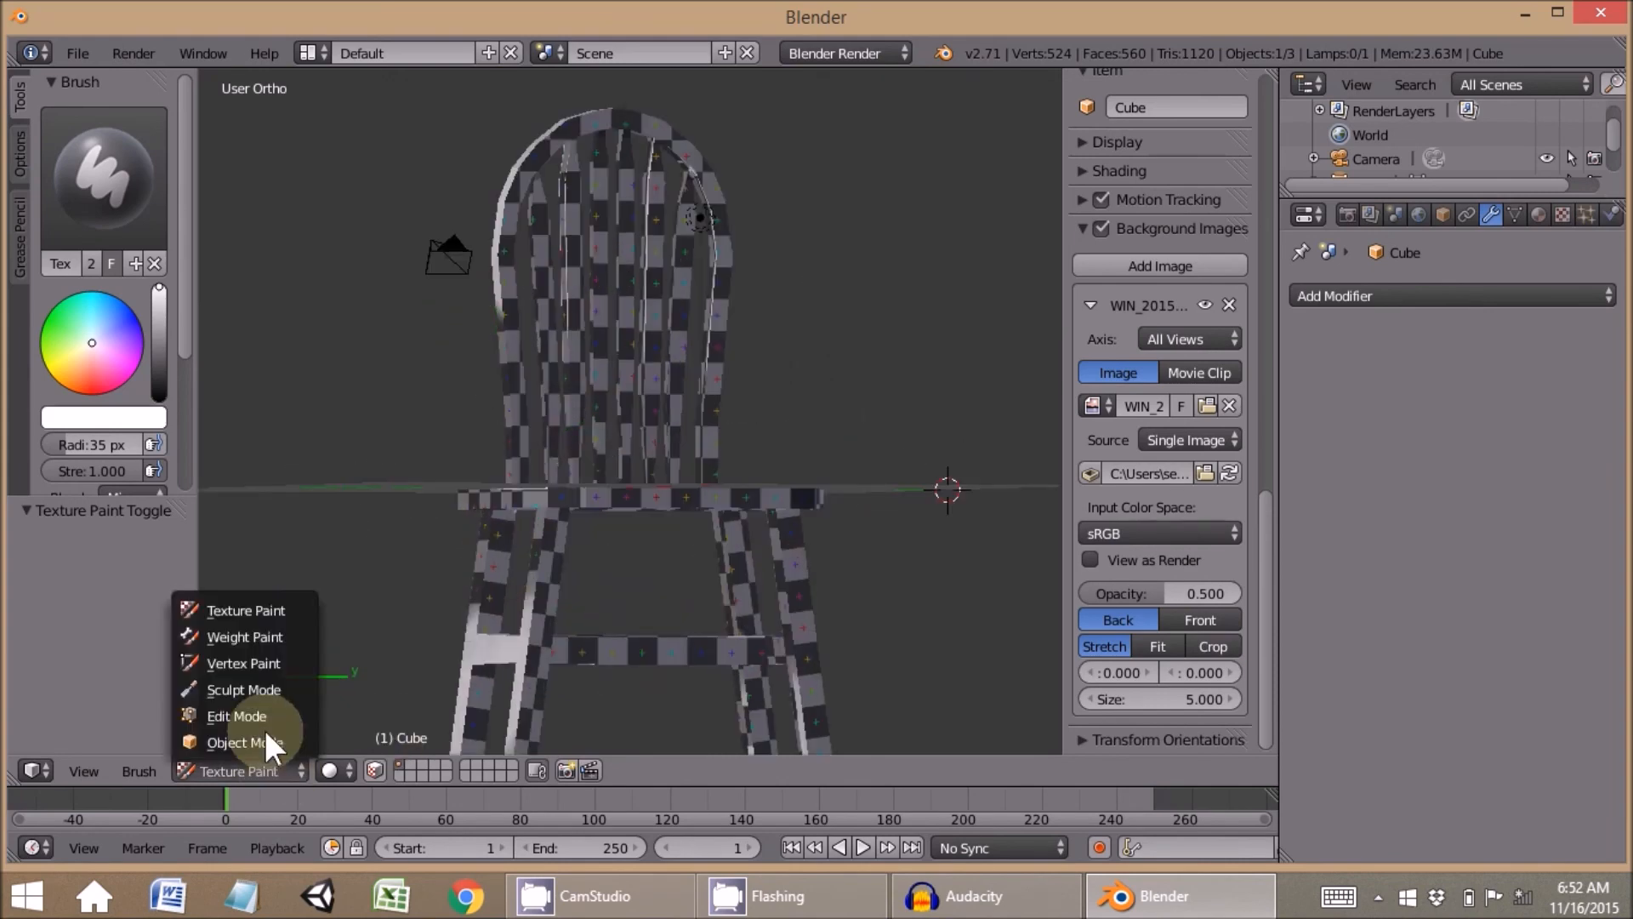
pyautogui.click(253, 713)
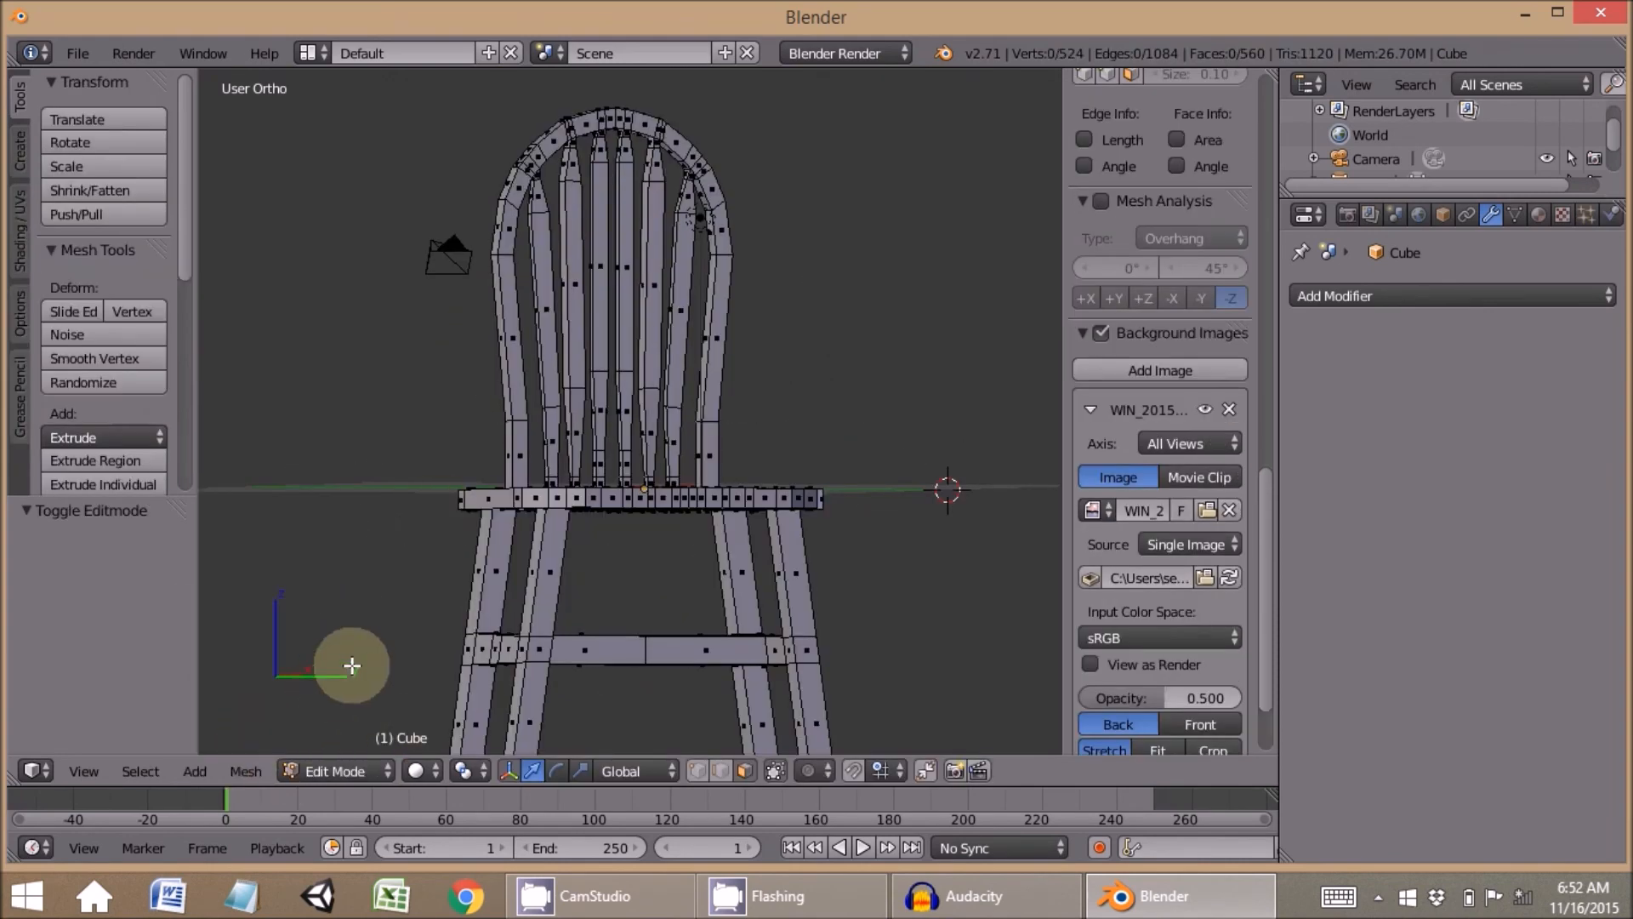
pyautogui.press('a')
pyautogui.click(246, 771)
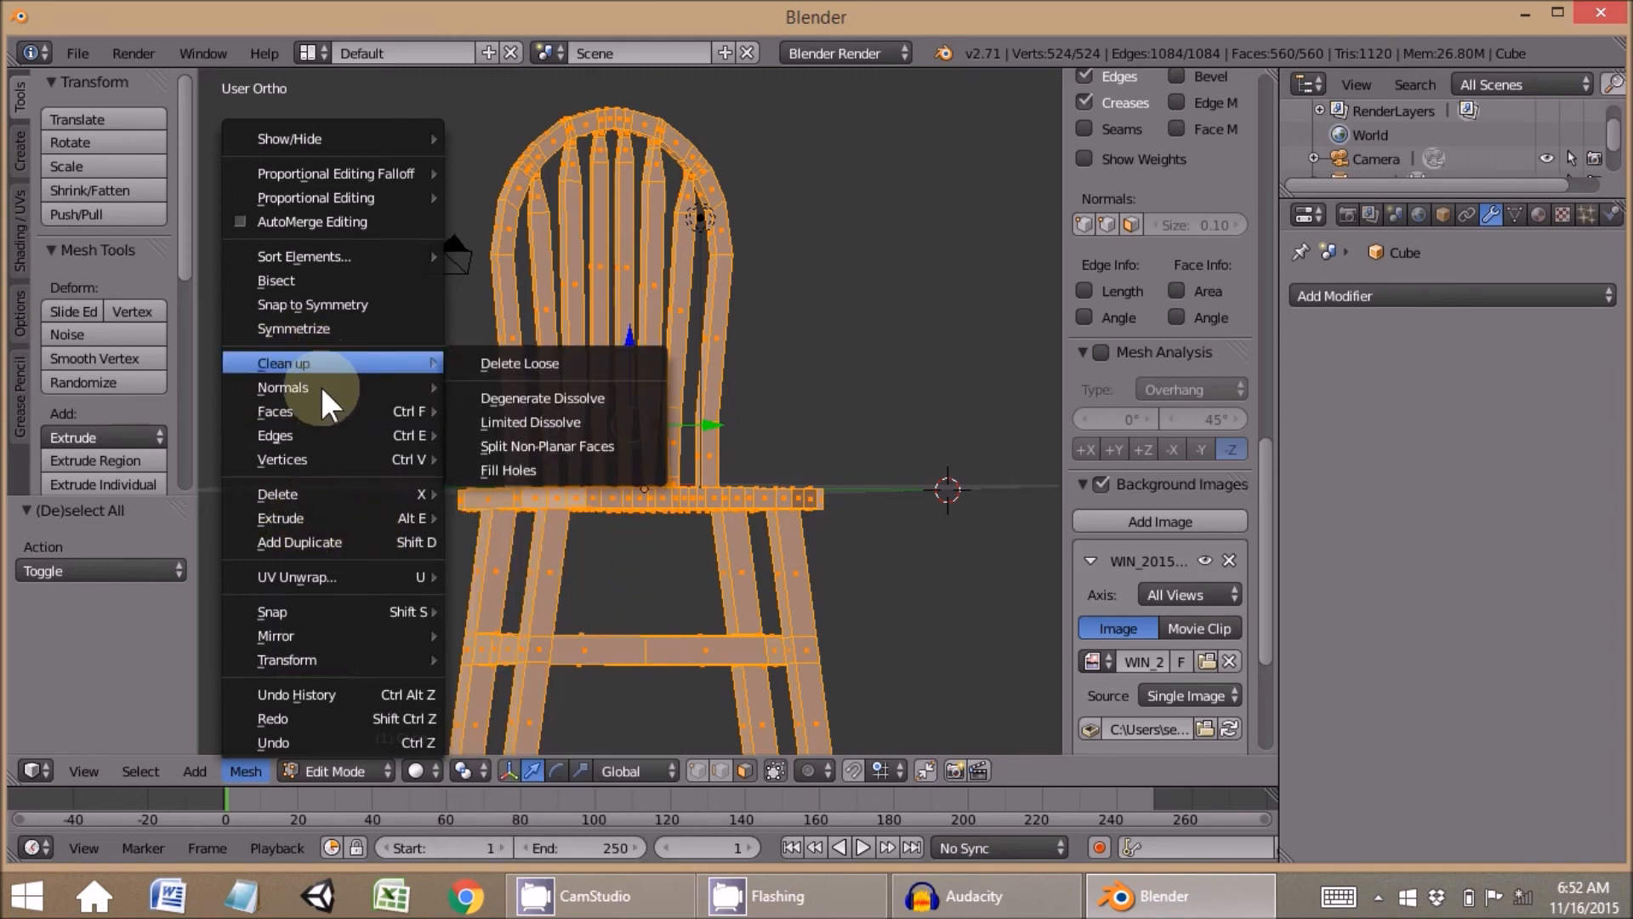
pyautogui.moveTo(315, 389)
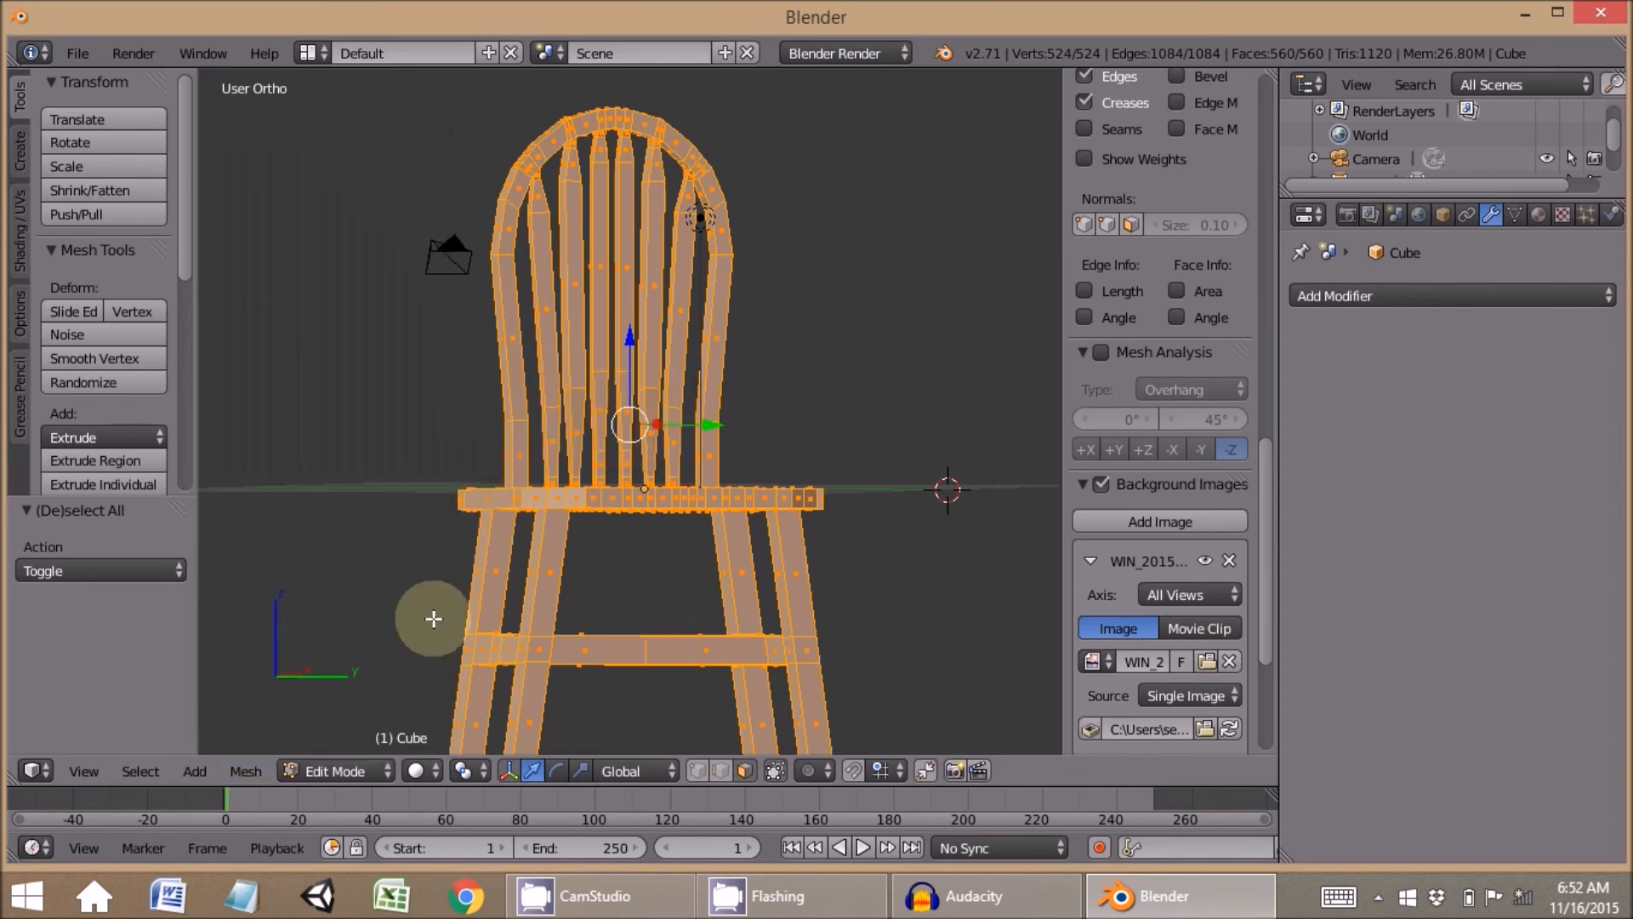
pyautogui.click(347, 770)
pyautogui.click(330, 611)
# Paint the chair's legs and cross stretchers white from the front and the rear
pyautogui.scroll(-2, 534, 539)
pyautogui.moveTo(531, 624)
pyautogui.mouseDown()
pyautogui.moveTo(771, 600)
pyautogui.moveTo(579, 655)
pyautogui.moveTo(505, 634)
pyautogui.moveTo(706, 590)
pyautogui.moveTo(676, 544)
pyautogui.moveTo(699, 543)
pyautogui.moveTo(502, 545)
pyautogui.moveTo(740, 511)
pyautogui.moveTo(502, 510)
pyautogui.mouseUp()
pyautogui.moveTo(255, 442); pyautogui.dragTo(677, 461, button='middle')
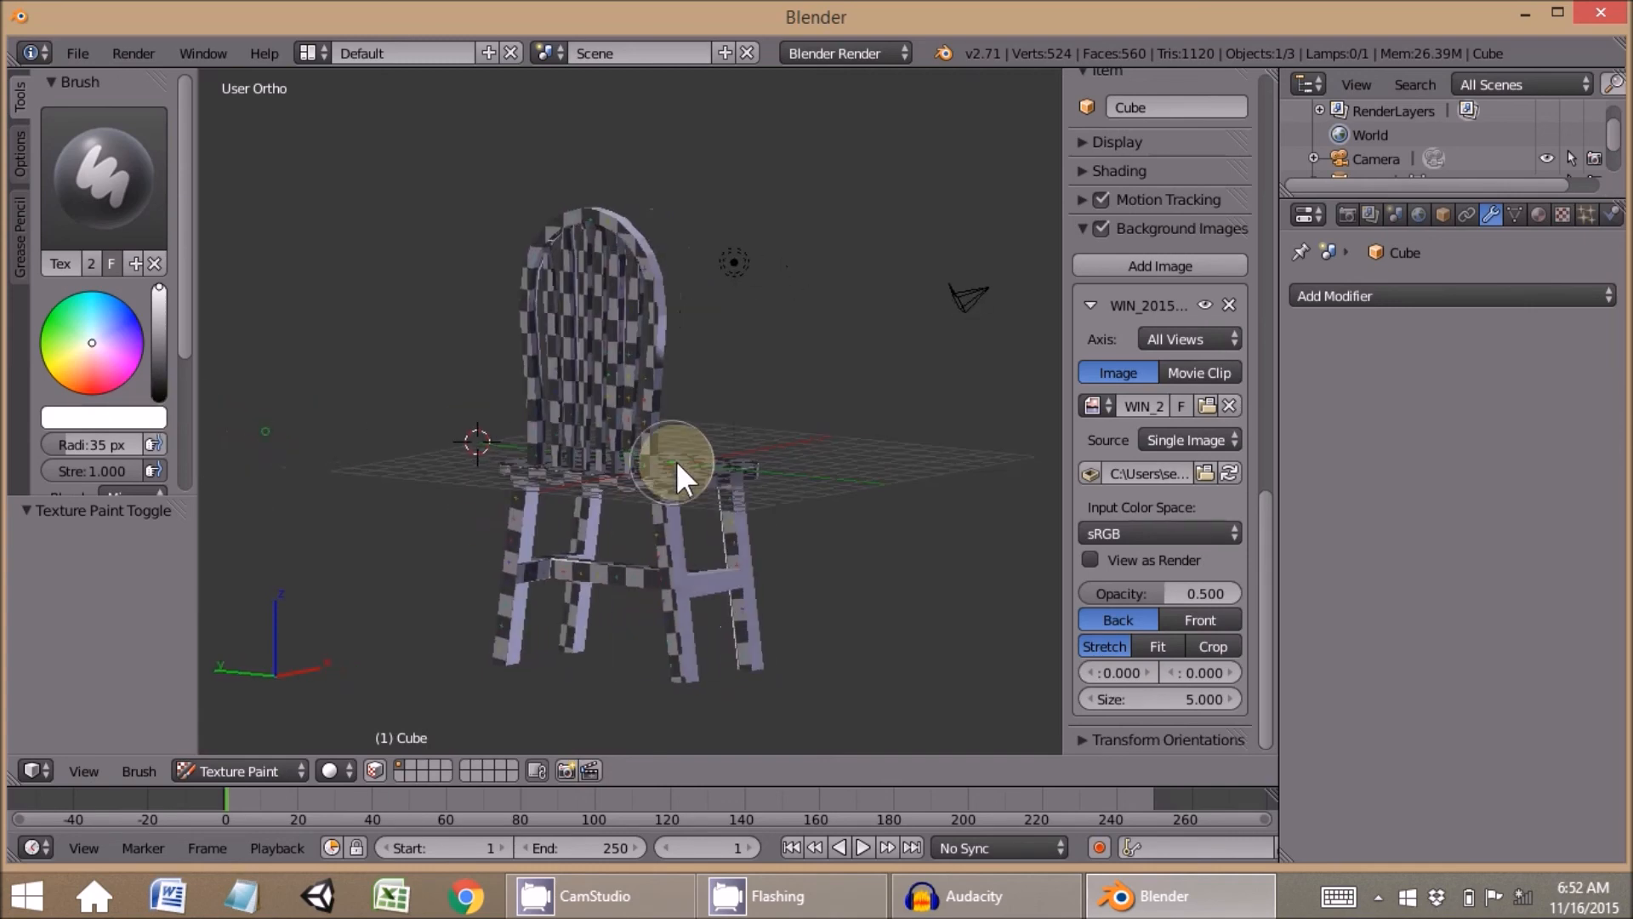
pyautogui.moveTo(472, 650)
pyautogui.mouseDown()
pyautogui.moveTo(577, 590)
pyautogui.moveTo(712, 586)
pyautogui.moveTo(665, 671)
pyautogui.moveTo(640, 631)
pyautogui.moveTo(693, 660)
pyautogui.moveTo(642, 589)
pyautogui.moveTo(553, 572)
pyautogui.moveTo(731, 529)
pyautogui.moveTo(486, 534)
pyautogui.moveTo(510, 521)
pyautogui.moveTo(580, 558)
pyautogui.mouseUp()
pyautogui.moveTo(545, 565)
pyautogui.mouseDown(button='middle')
pyautogui.moveTo(453, 599)
pyautogui.moveTo(510, 553)
pyautogui.mouseUp(button='middle')
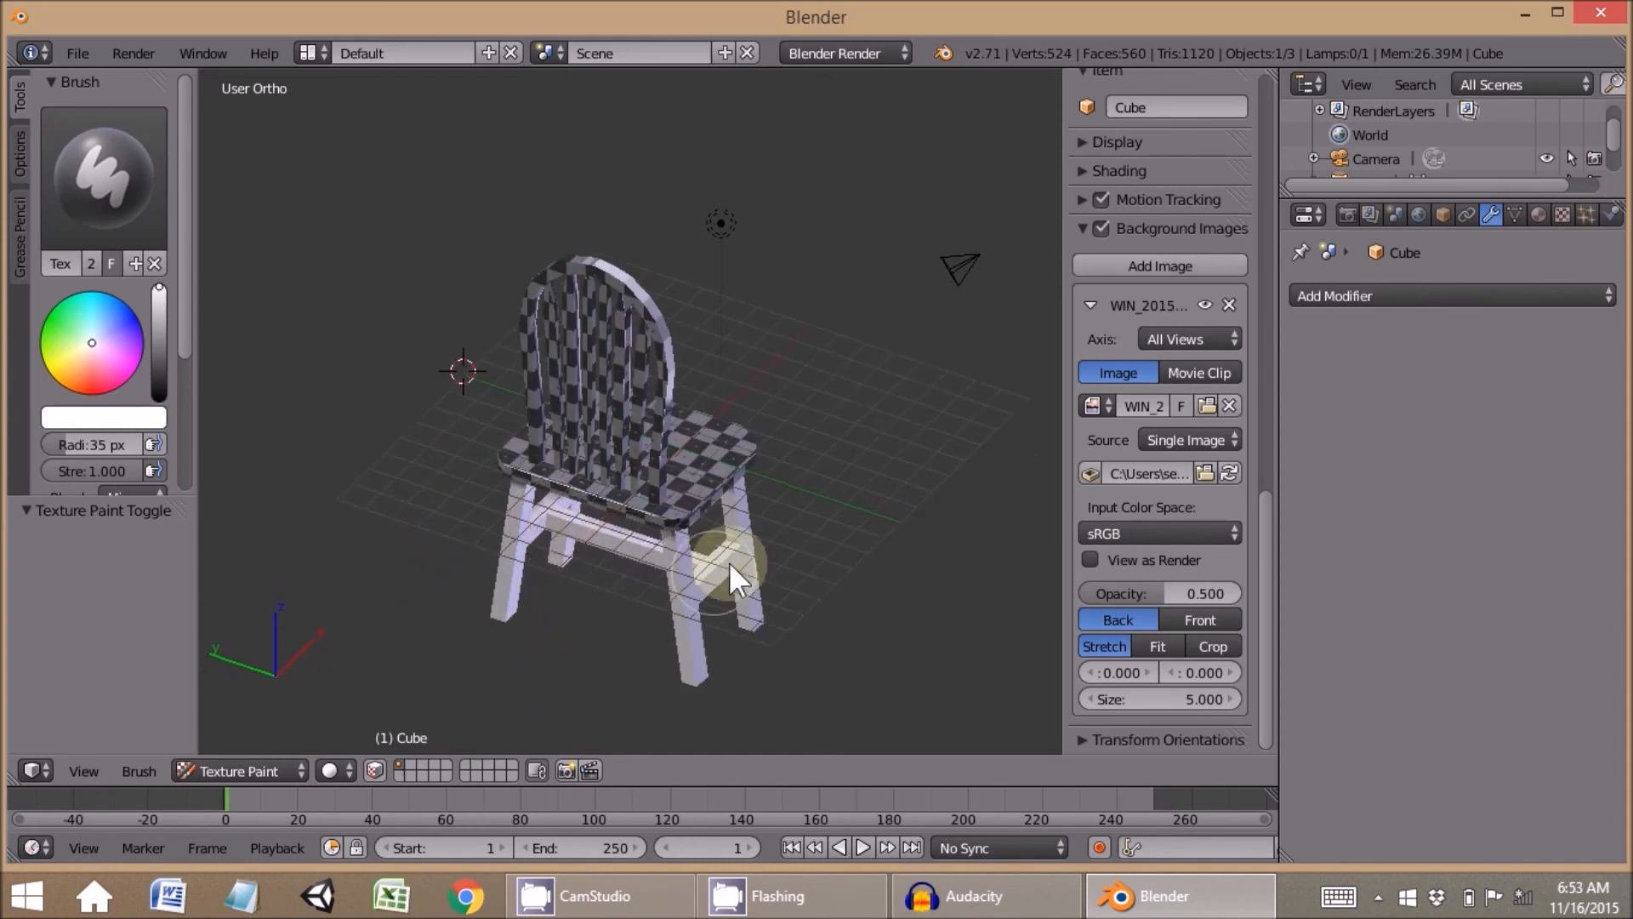
# Paint the rear of the backrest arch and its slats white, down to the rear legs
pyautogui.moveTo(492, 620); pyautogui.dragTo(551, 330, button='middle')
pyautogui.moveTo(721, 224); pyautogui.dragTo(599, 242)
pyautogui.moveTo(691, 335)
pyautogui.mouseDown()
pyautogui.moveTo(567, 296)
pyautogui.moveTo(571, 397)
pyautogui.moveTo(692, 418)
pyautogui.moveTo(673, 392)
pyautogui.moveTo(694, 362)
pyautogui.moveTo(551, 405)
pyautogui.moveTo(662, 430)
pyautogui.mouseUp()
pyautogui.moveTo(541, 431)
pyautogui.mouseDown()
pyautogui.moveTo(703, 430)
pyautogui.moveTo(672, 611)
pyautogui.moveTo(713, 580)
pyautogui.moveTo(630, 579)
pyautogui.mouseUp()
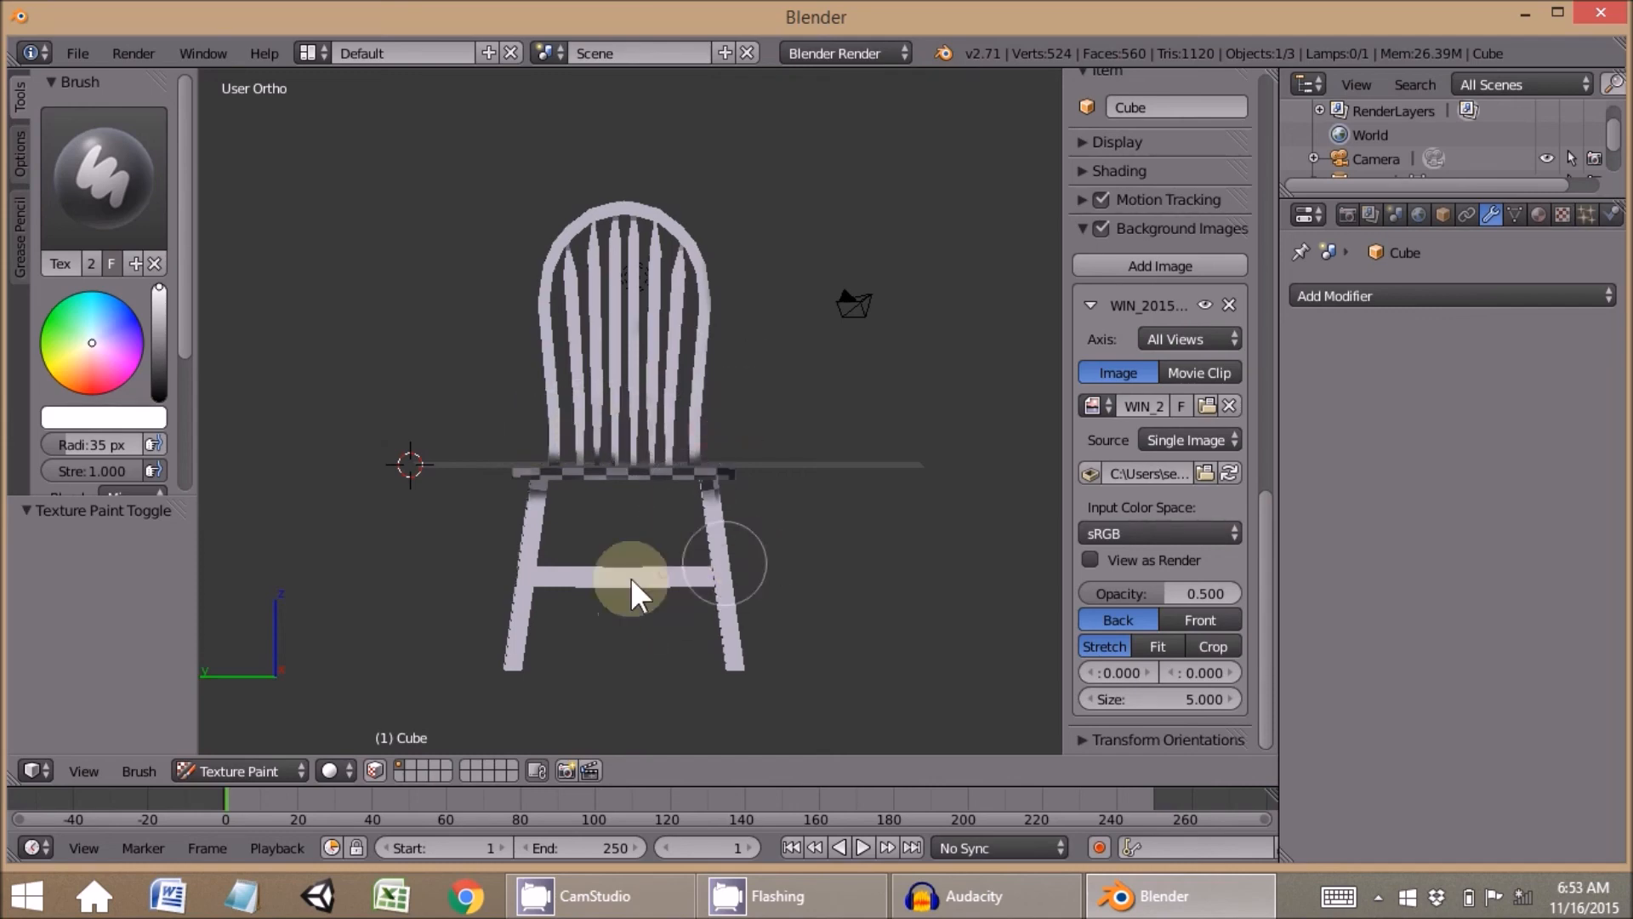
# Paint the legs and stretcher on the remaining side white and brush white over the middle of the seat's underside
pyautogui.moveTo(757, 428); pyautogui.dragTo(875, 467, button='middle')
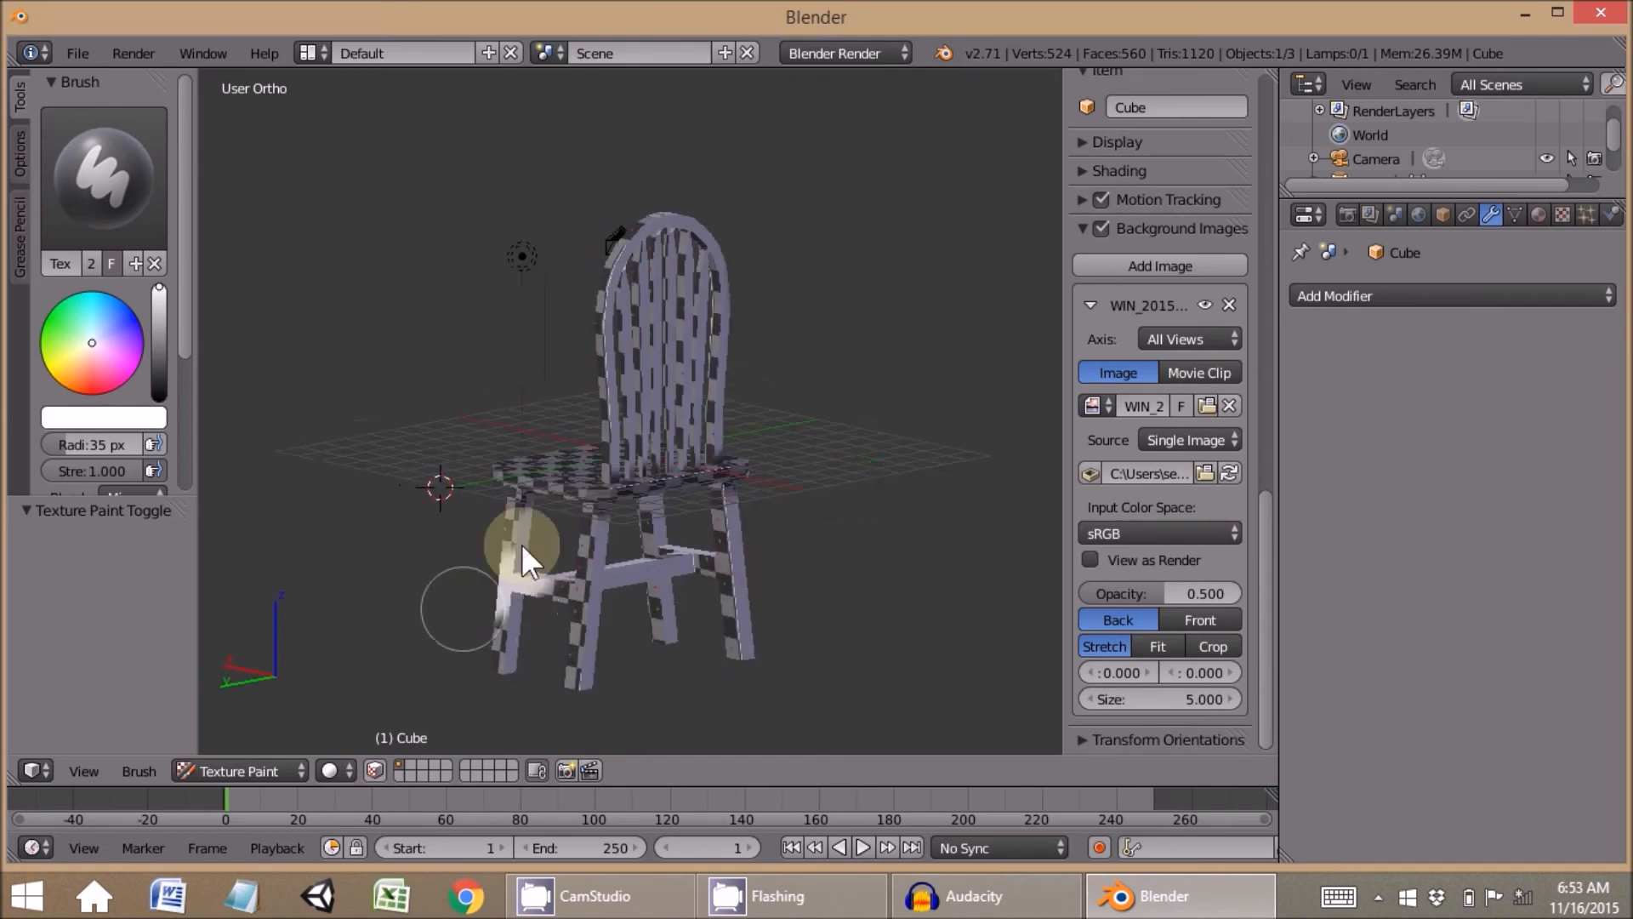
pyautogui.moveTo(597, 571)
pyautogui.mouseDown()
pyautogui.moveTo(579, 676)
pyautogui.moveTo(457, 689)
pyautogui.moveTo(508, 634)
pyautogui.moveTo(524, 542)
pyautogui.moveTo(658, 553)
pyautogui.moveTo(717, 611)
pyautogui.moveTo(727, 653)
pyautogui.moveTo(685, 609)
pyautogui.moveTo(708, 537)
pyautogui.moveTo(628, 606)
pyautogui.moveTo(713, 564)
pyautogui.moveTo(232, 675)
pyautogui.mouseUp()
pyautogui.moveTo(233, 675)
pyautogui.mouseDown(button='middle')
pyautogui.moveTo(493, 536)
pyautogui.moveTo(651, 336)
pyautogui.moveTo(689, 491)
pyautogui.moveTo(615, 388)
pyautogui.moveTo(619, 402)
pyautogui.mouseUp(button='middle')
pyautogui.moveTo(619, 402); pyautogui.dragTo(584, 442)
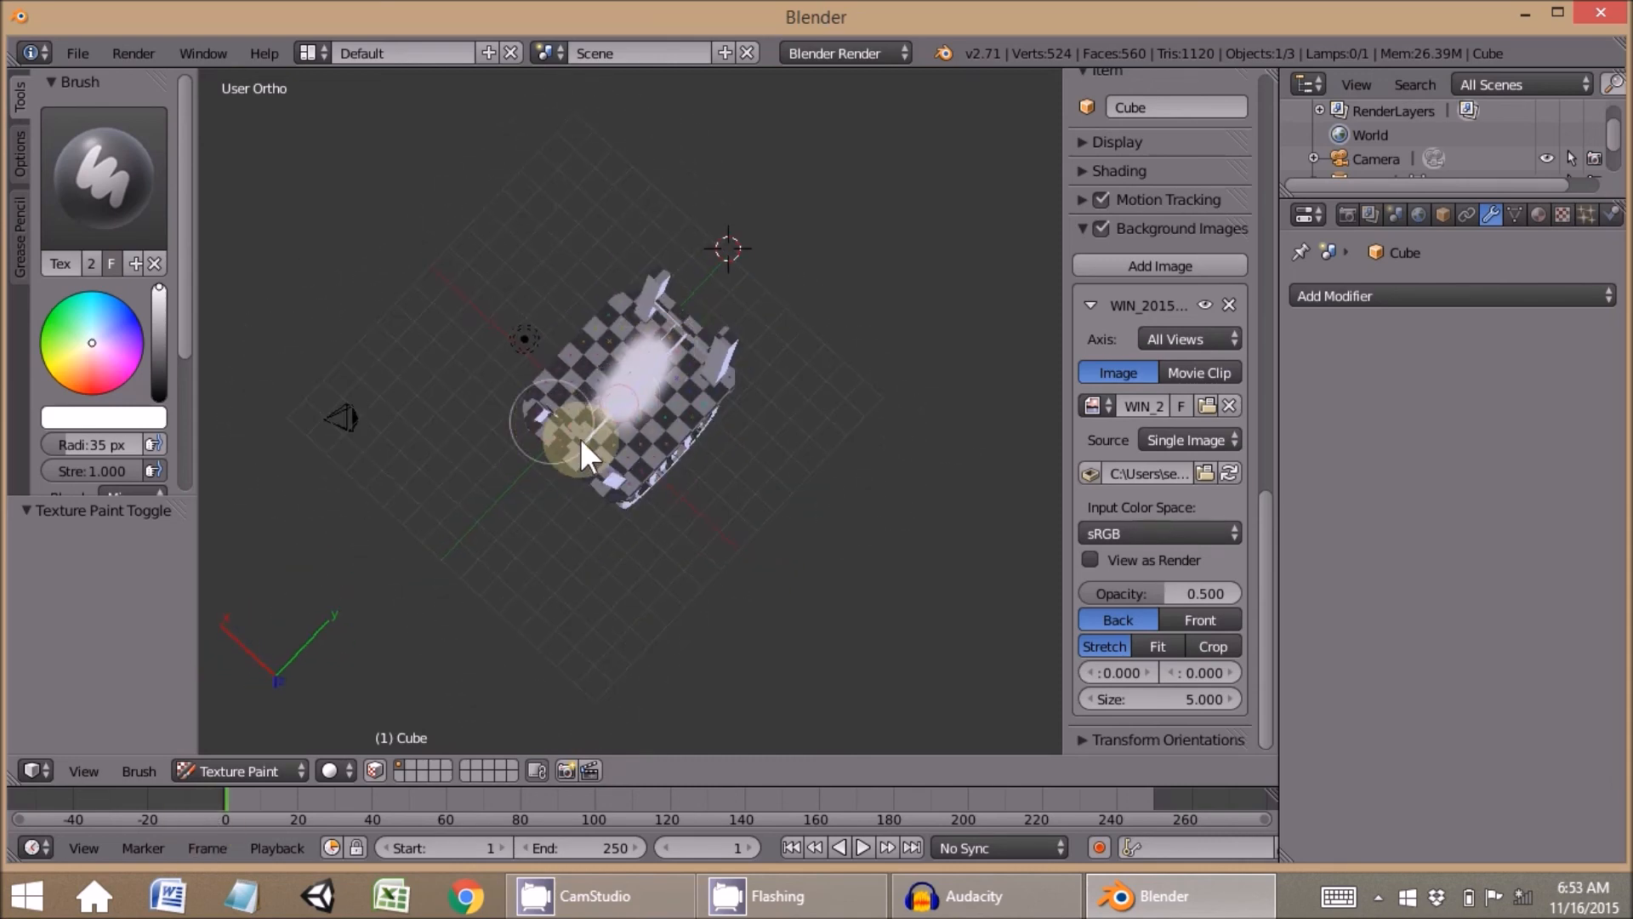
pyautogui.moveTo(463, 354); pyautogui.dragTo(604, 502, button='middle')
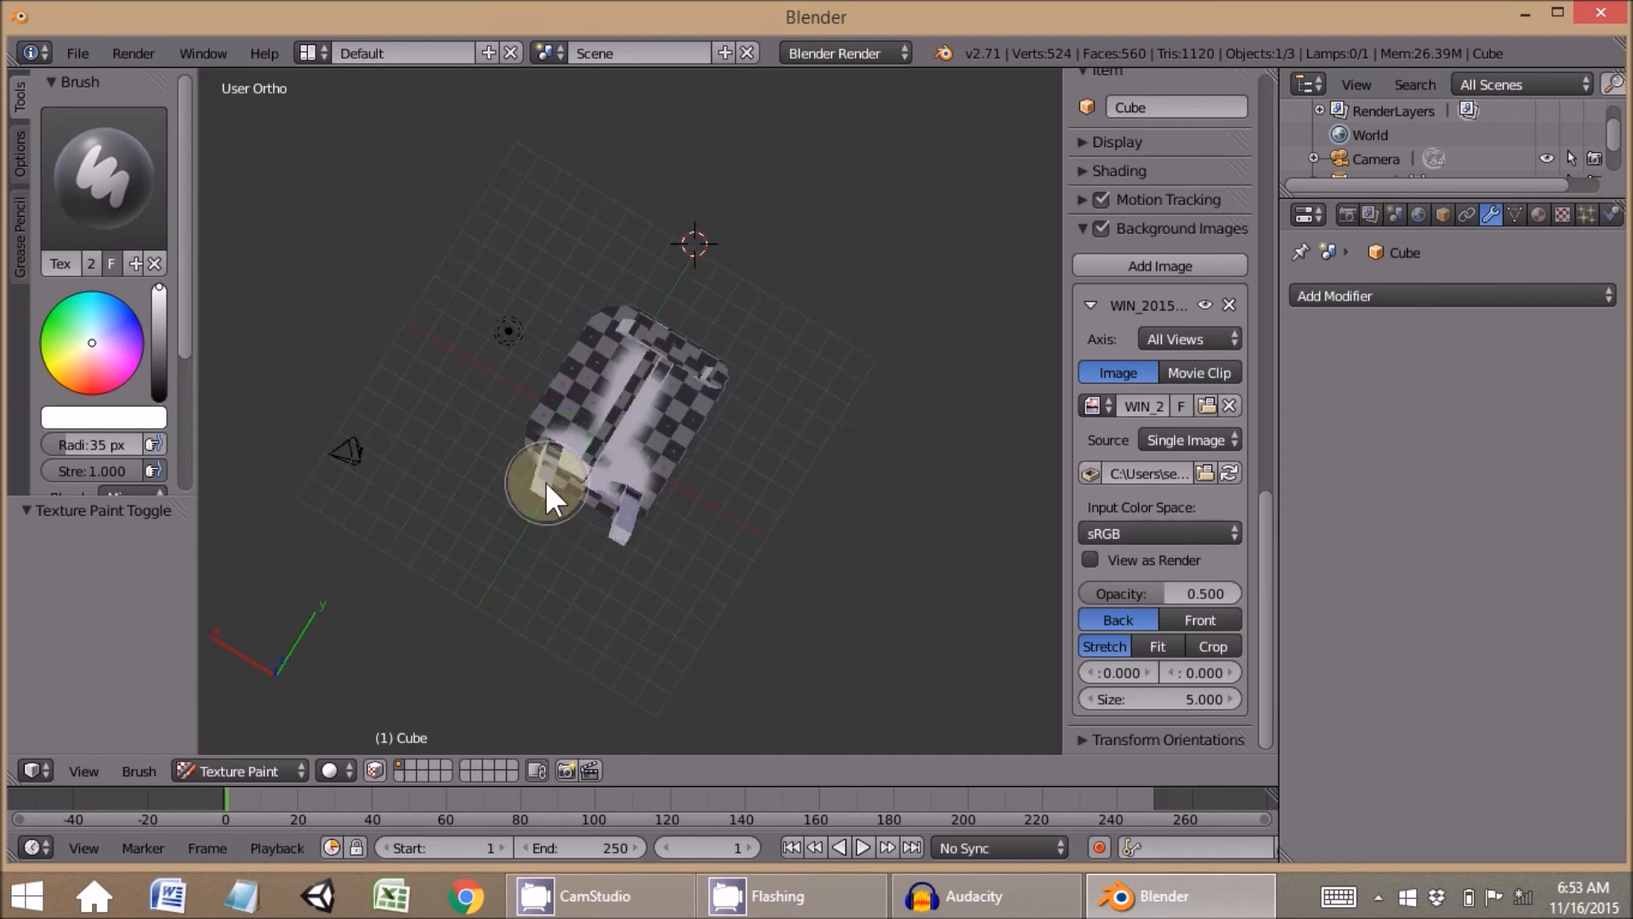
pyautogui.scroll(5, 544, 481)
pyautogui.moveTo(545, 481); pyautogui.dragTo(364, 758, button='middle')
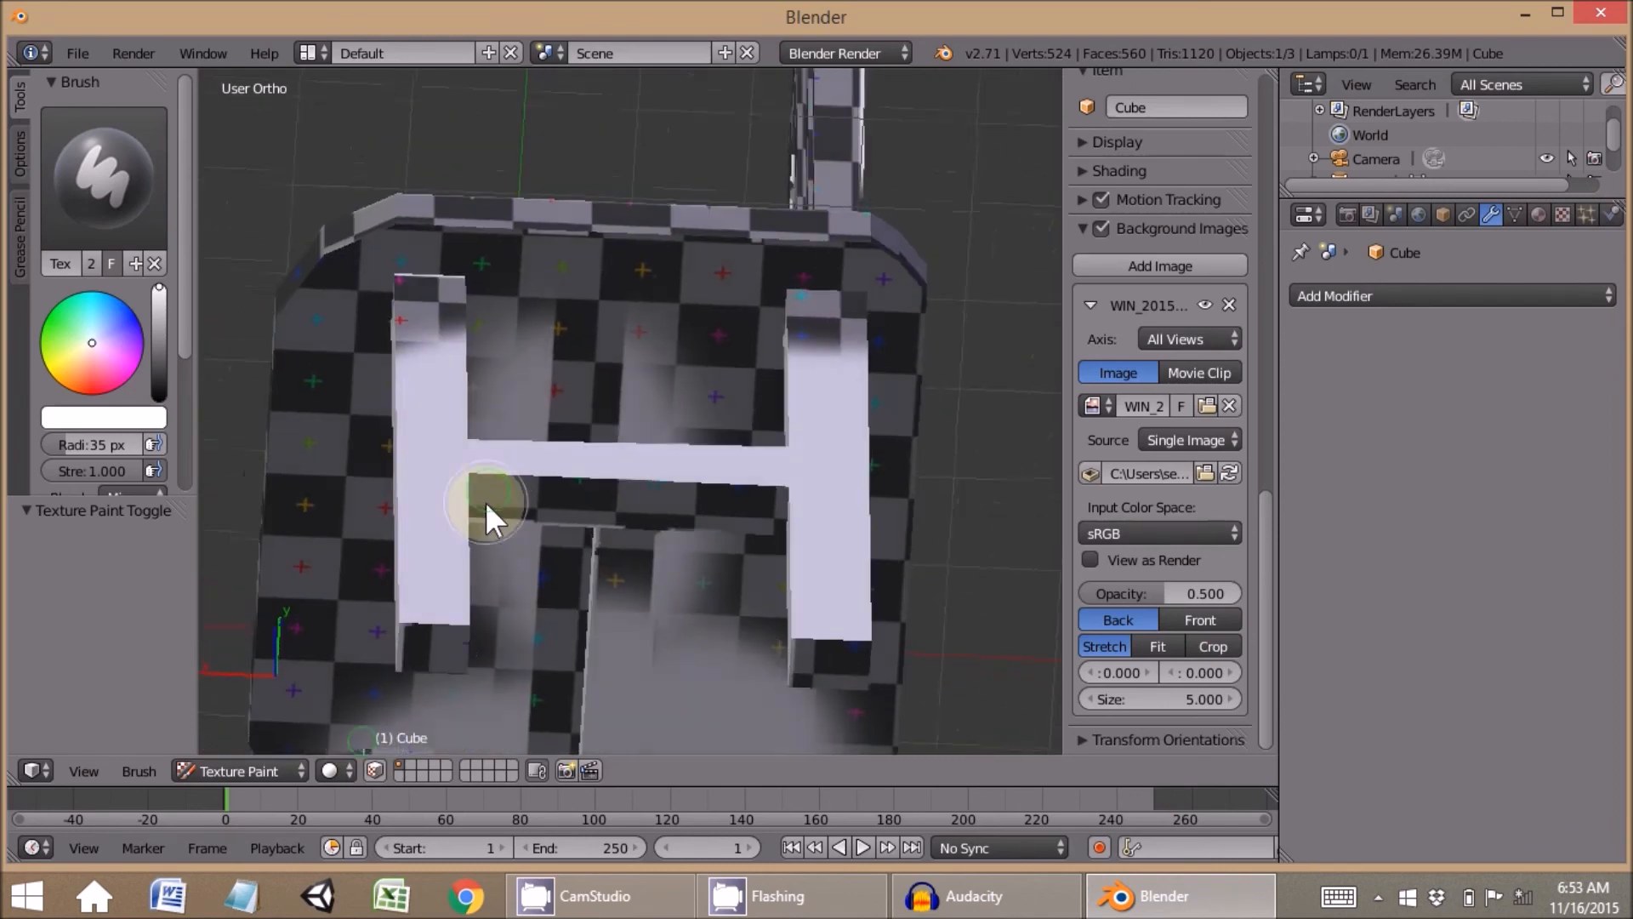
pyautogui.scroll(-5, 481, 483)
pyautogui.moveTo(482, 483); pyautogui.dragTo(466, 441, button='middle')
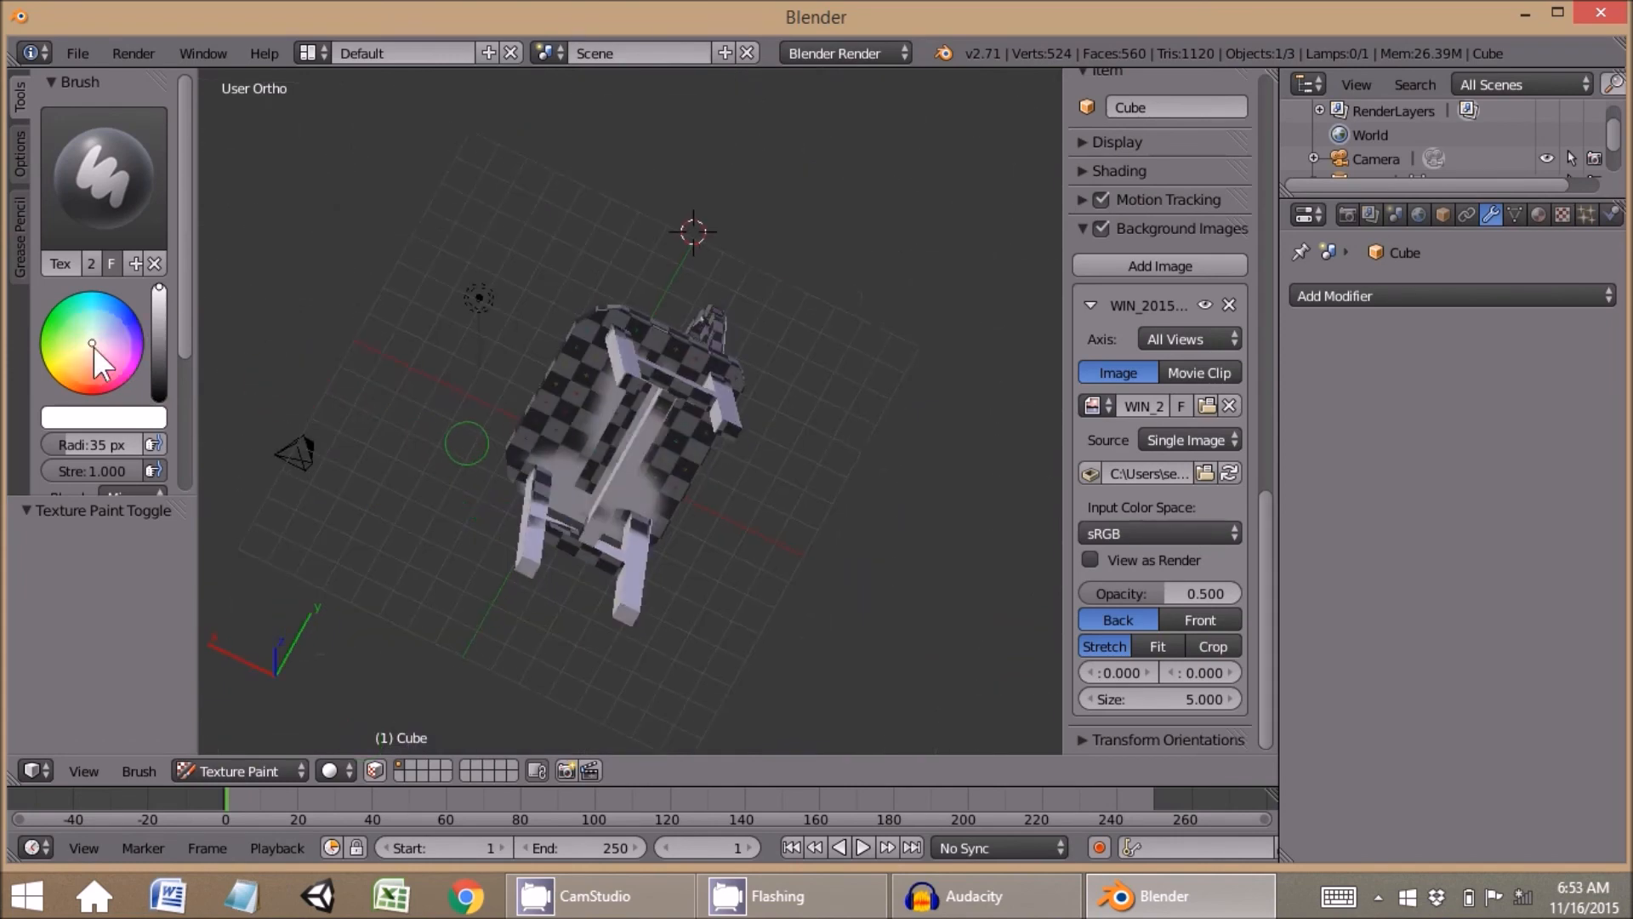
# Set the brush colour to golden brown and paint the middle of the seat's top surface
pyautogui.moveTo(159, 296); pyautogui.dragTo(156, 320)
pyautogui.moveTo(574, 524); pyautogui.dragTo(600, 434, button='middle')
pyautogui.moveTo(605, 524); pyautogui.dragTo(615, 476, button='middle')
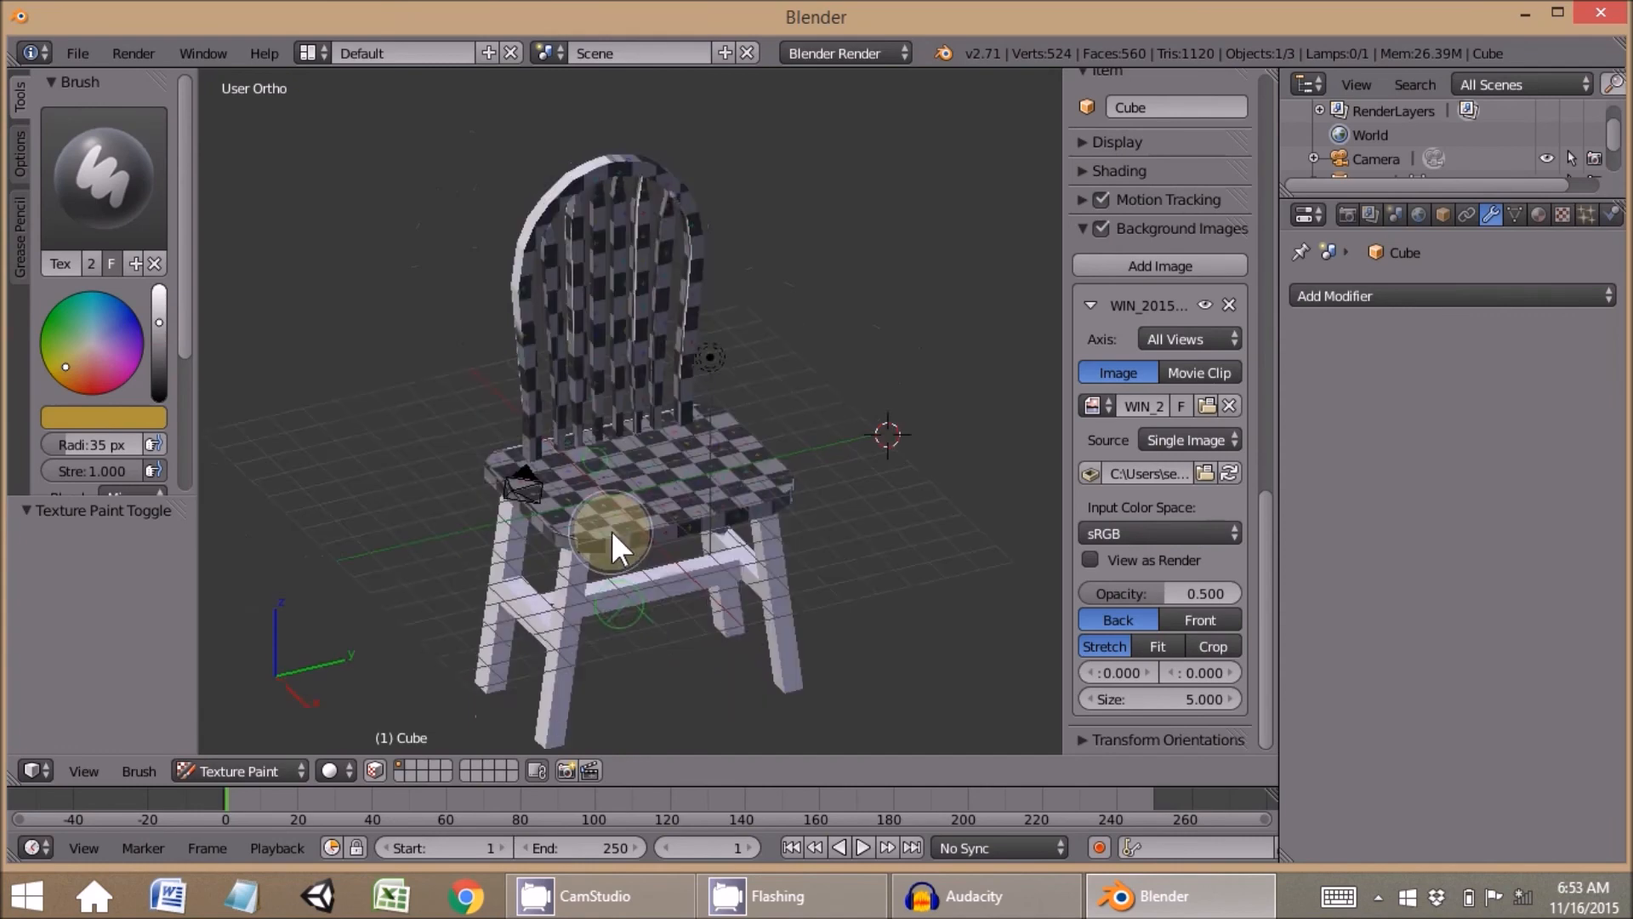
pyautogui.moveTo(615, 476)
pyautogui.mouseDown()
pyautogui.moveTo(723, 467)
pyautogui.moveTo(580, 499)
pyautogui.moveTo(686, 487)
pyautogui.mouseUp()
pyautogui.scroll(-4, 655, 482)
pyautogui.moveTo(655, 482); pyautogui.dragTo(489, 445, button='middle')
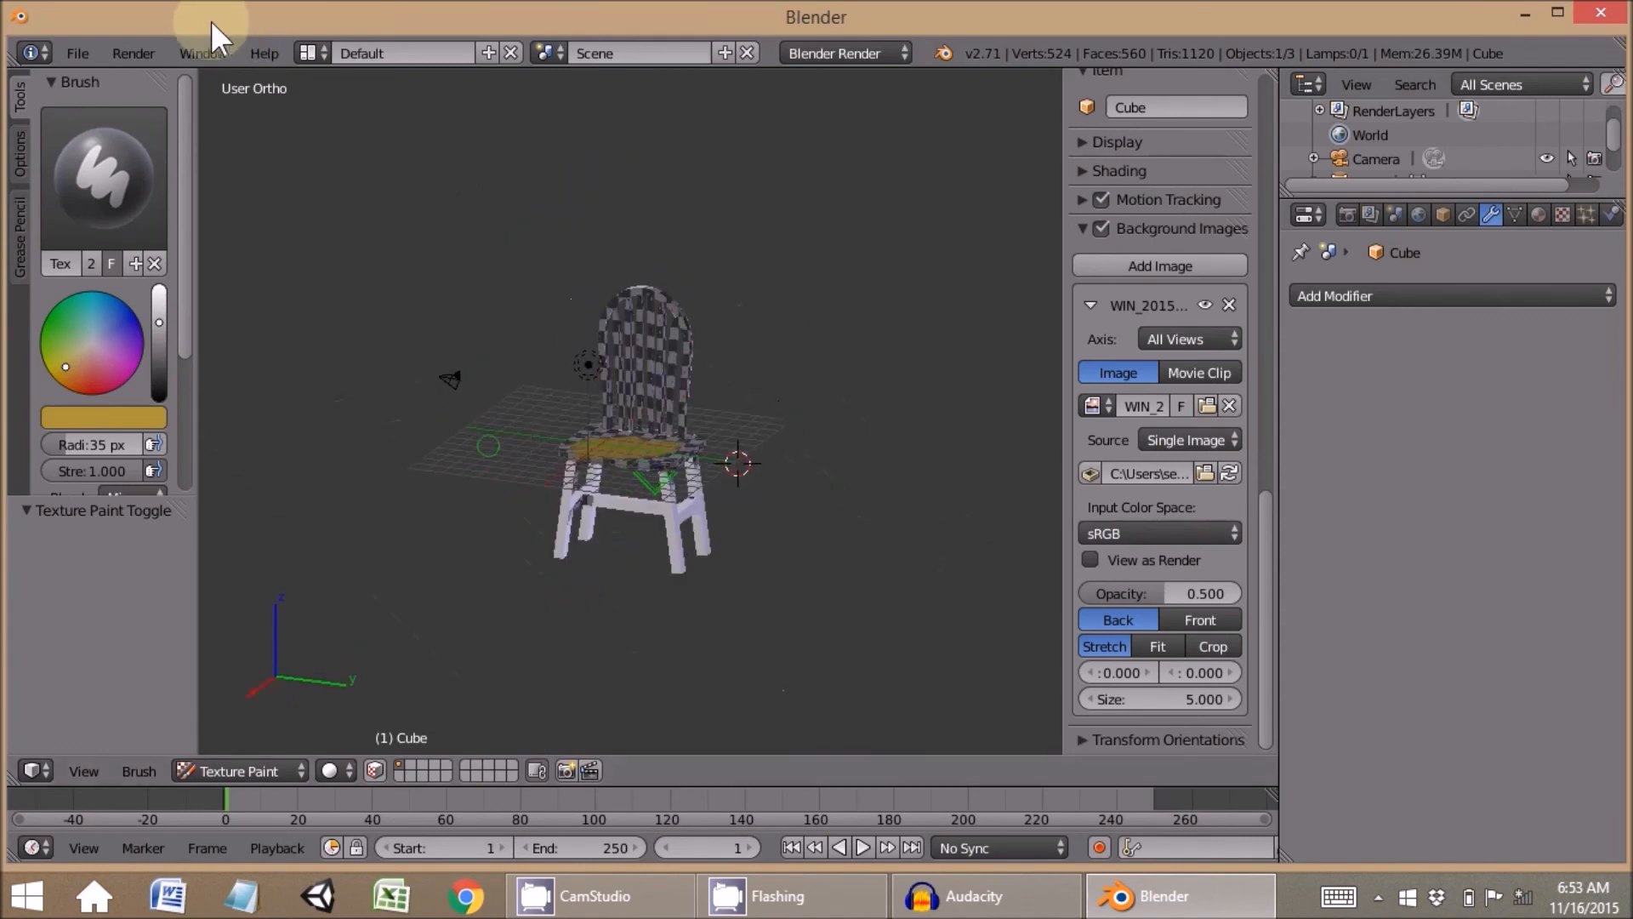
# Switch to the UV Editing layout, inspect the painted chair_uv image and save it
pyautogui.click(304, 52)
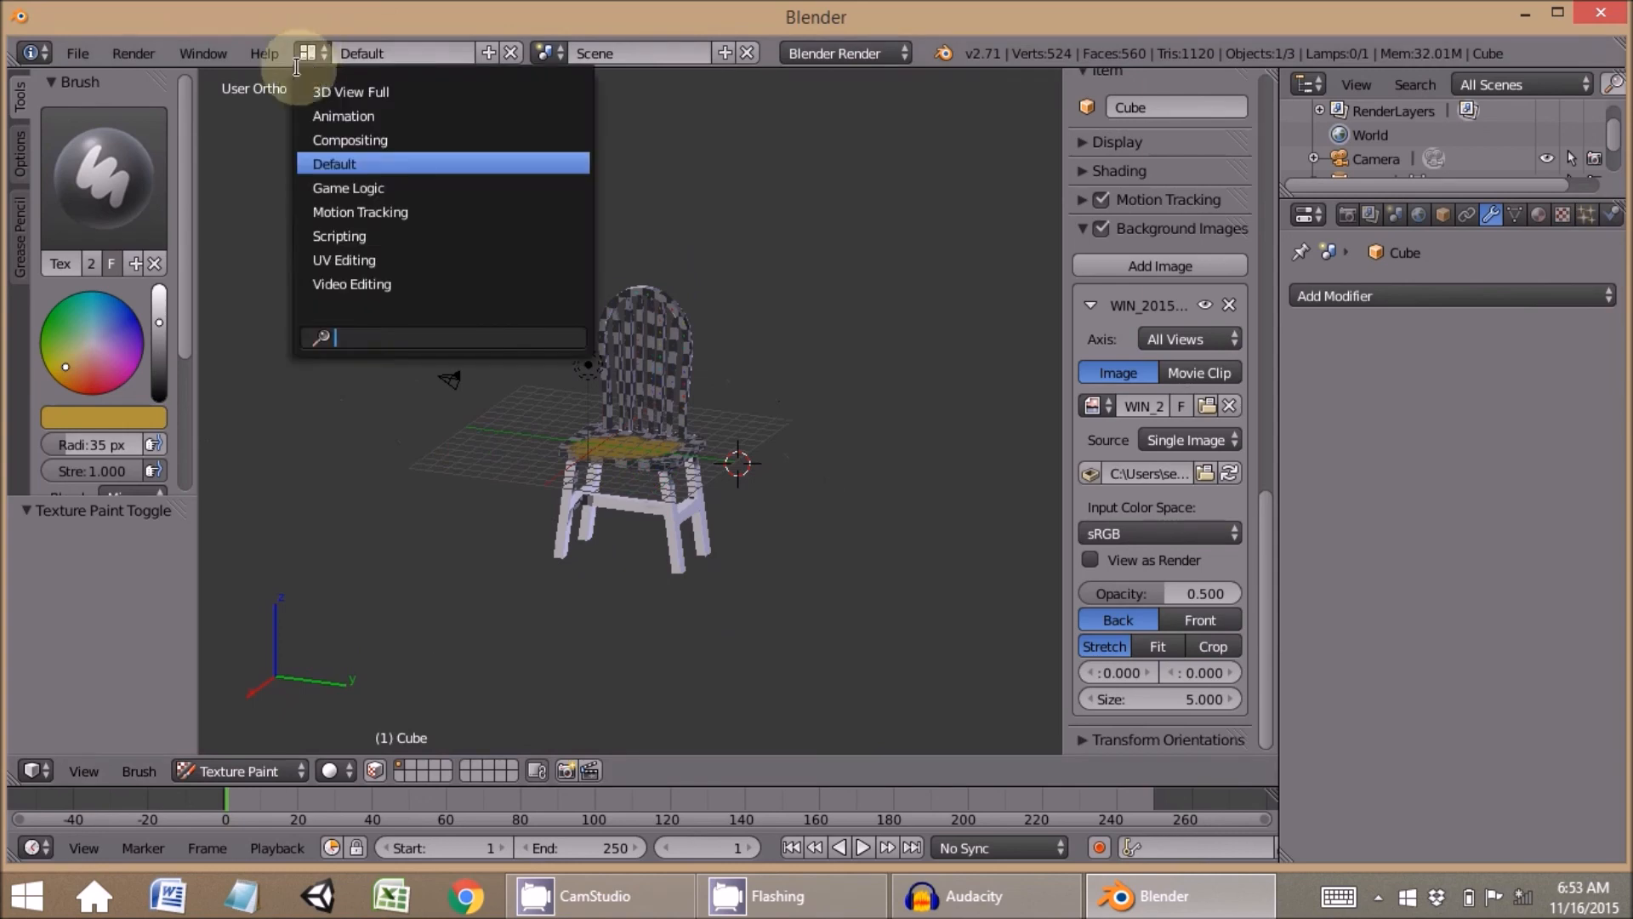
pyautogui.click(344, 259)
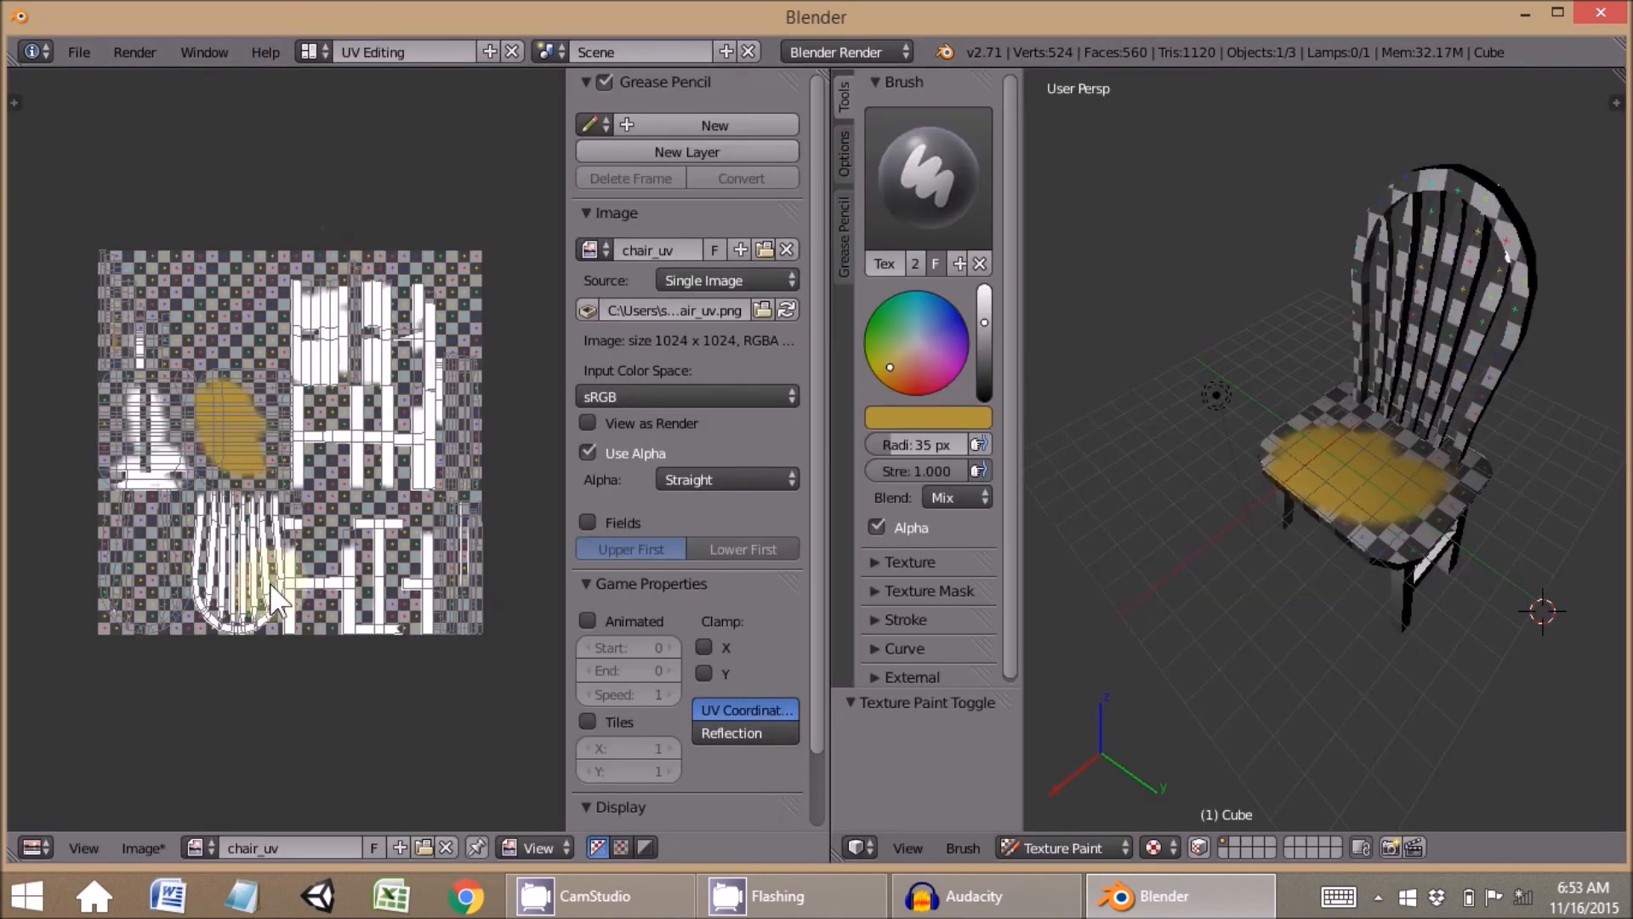
pyautogui.scroll(5, 206, 569)
pyautogui.scroll(-5, 207, 569)
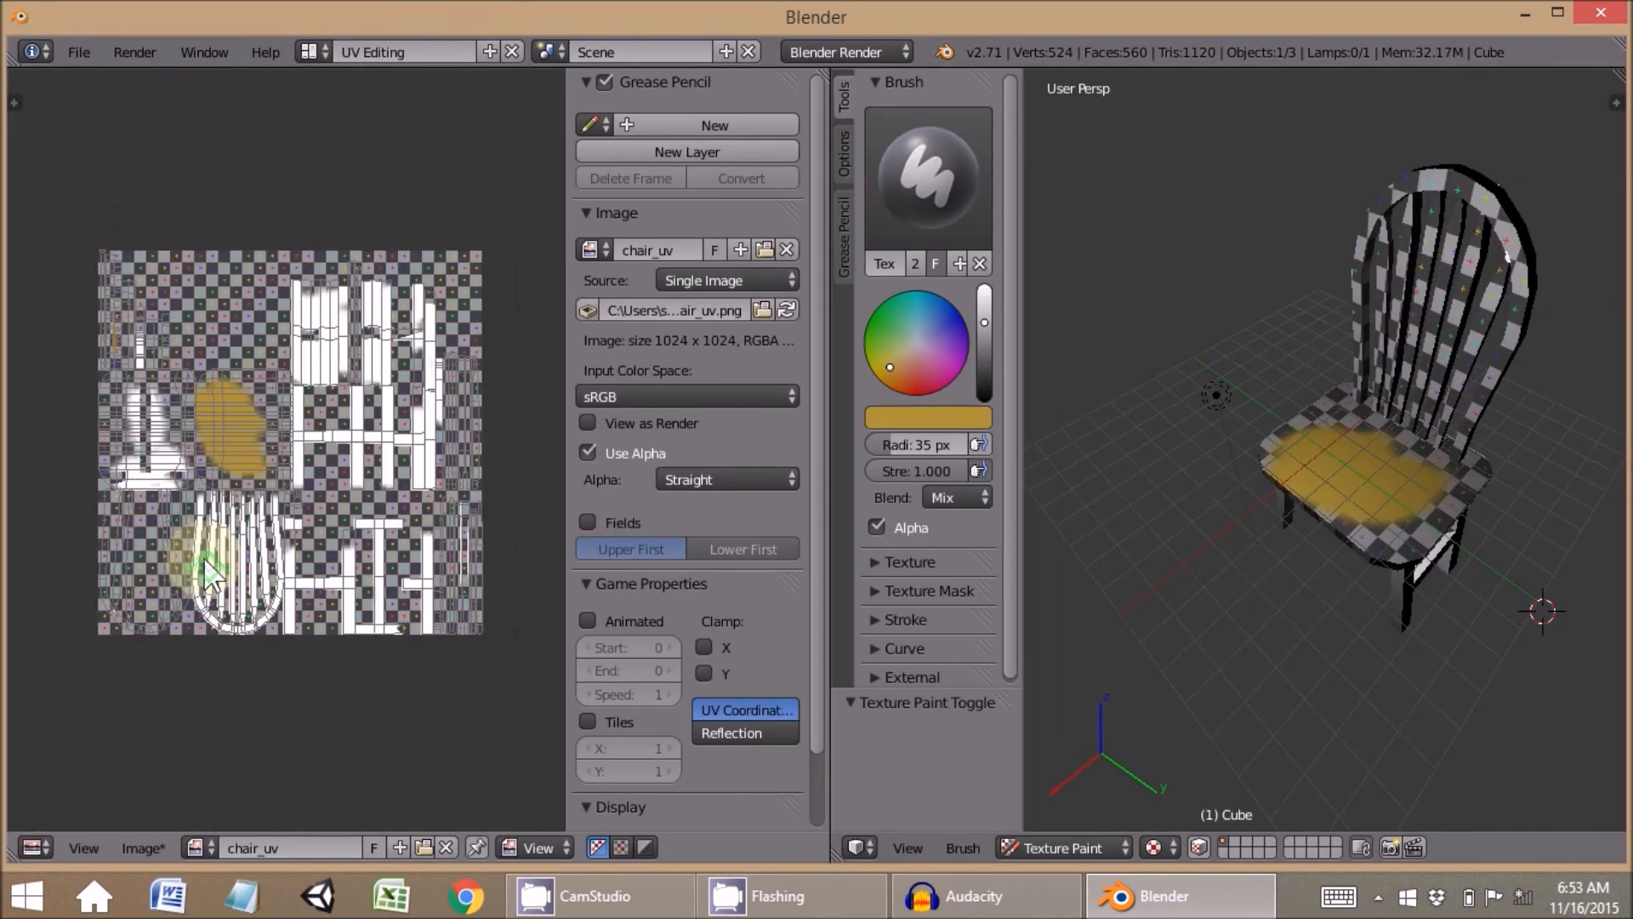
pyautogui.scroll(7, 121, 410)
pyautogui.scroll(-6, 290, 417)
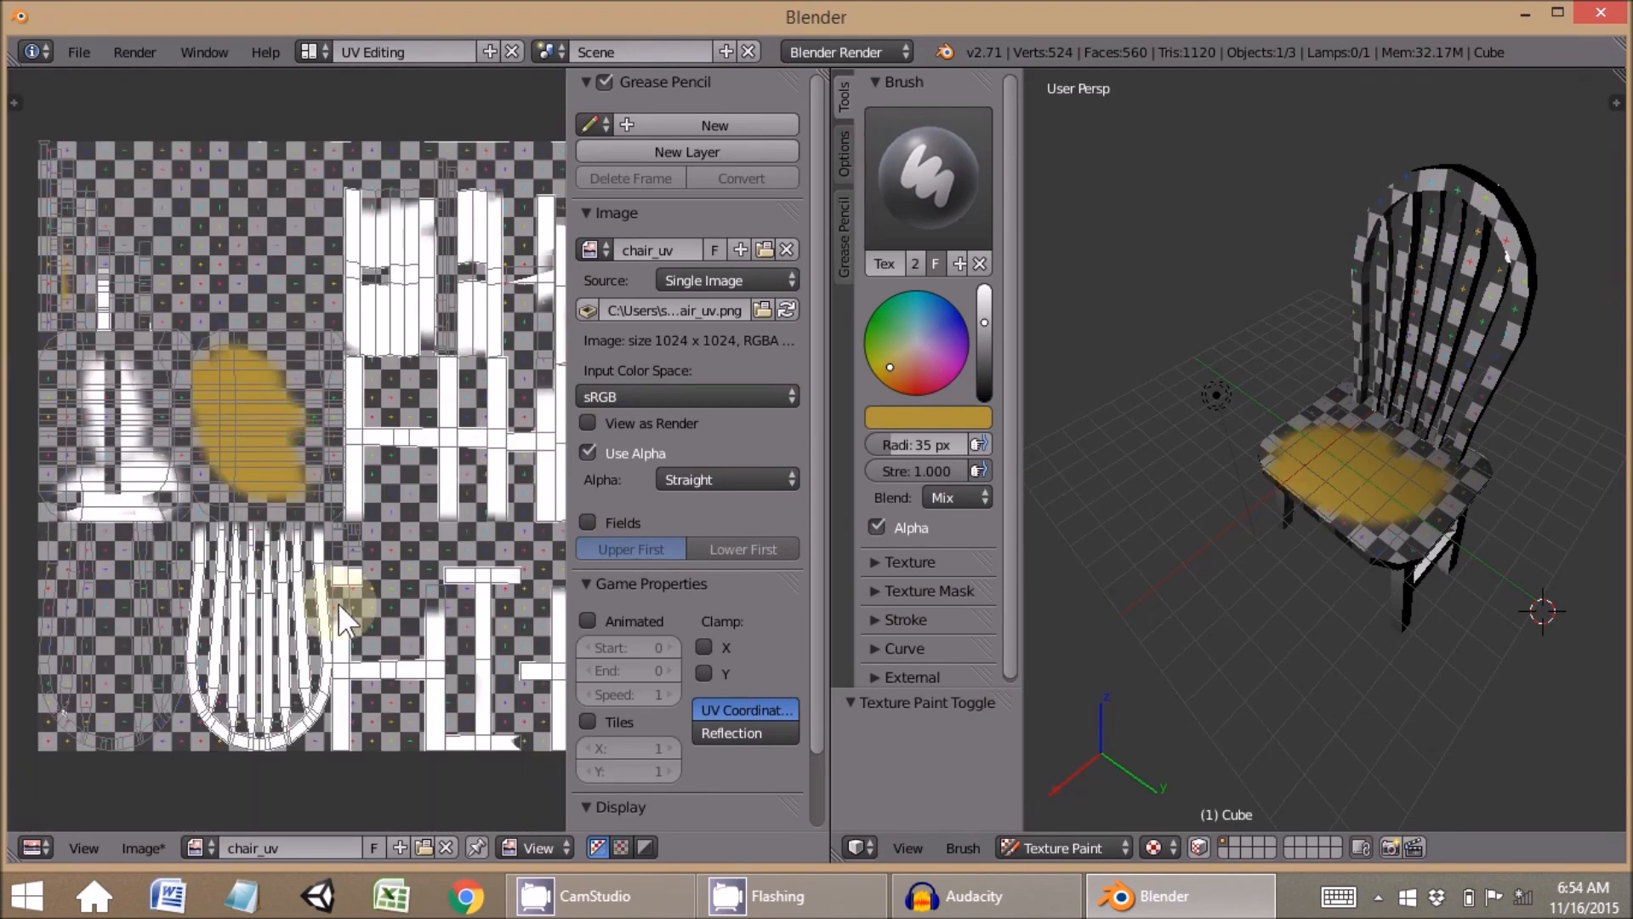
pyautogui.click(141, 848)
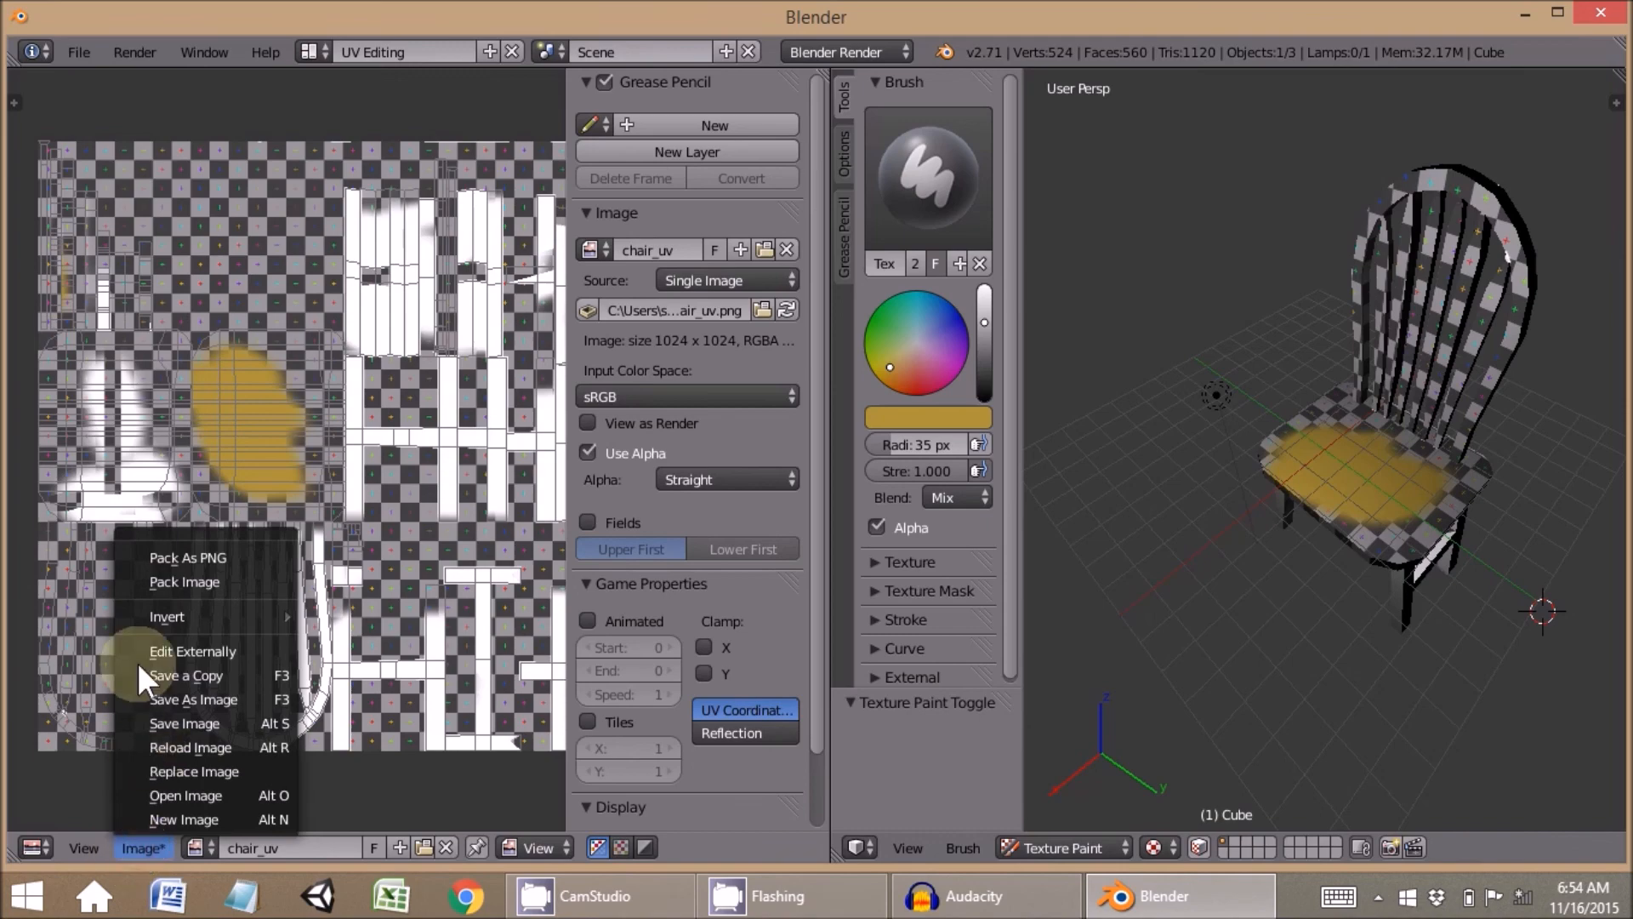
pyautogui.click(160, 727)
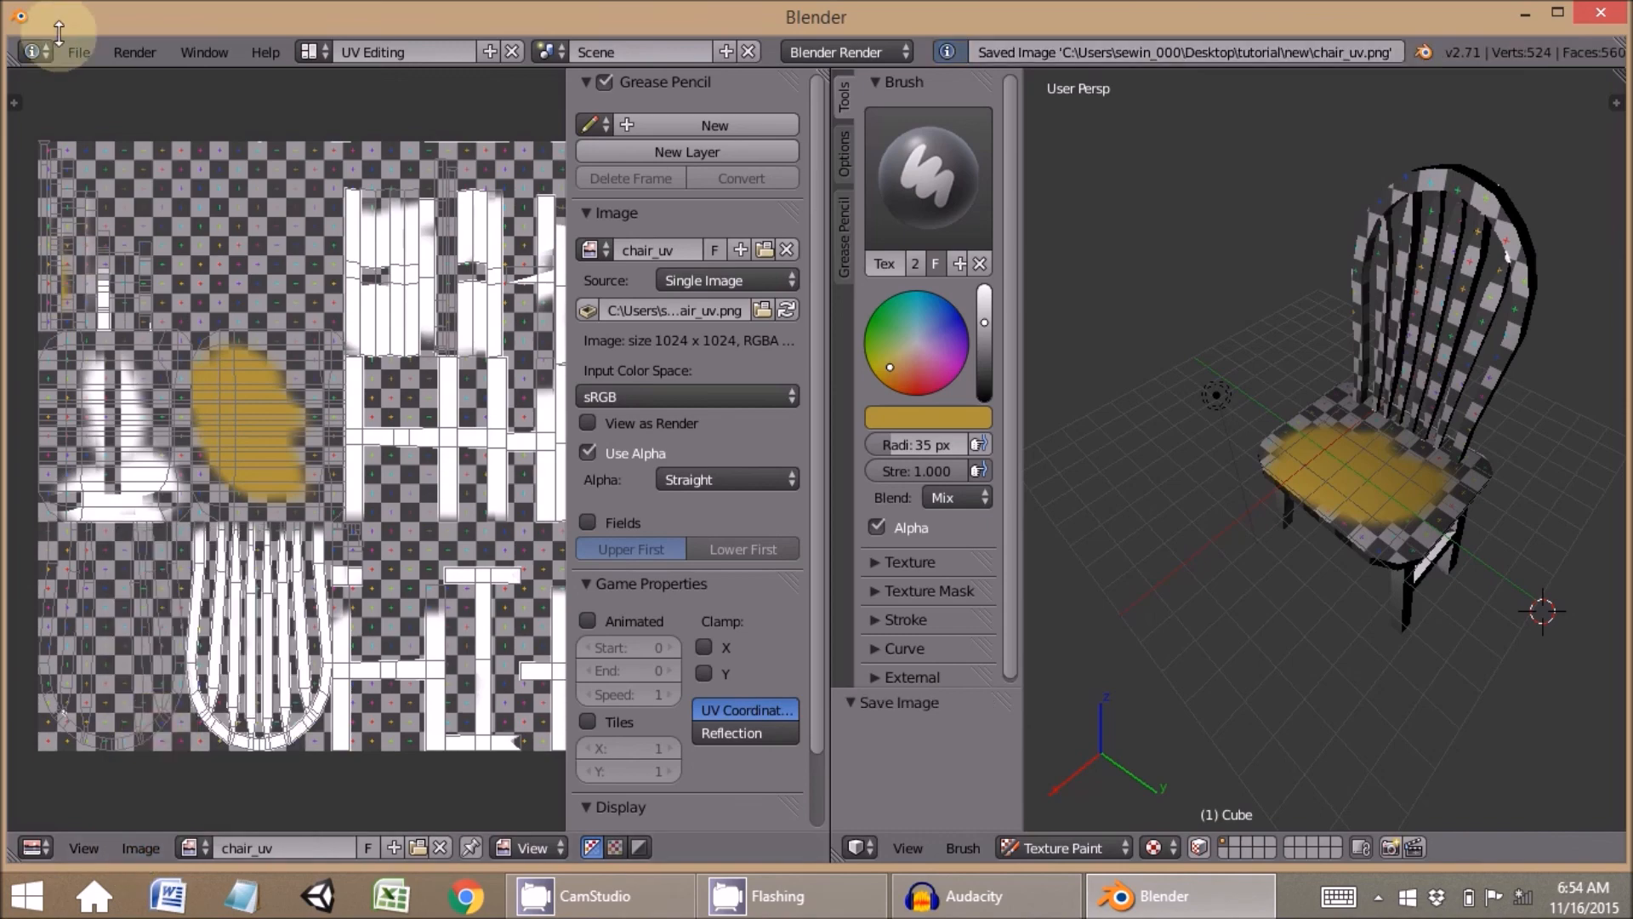
# Save the scene as chair.blend in the Desktop's tutorial\new folder
pyautogui.click(79, 51)
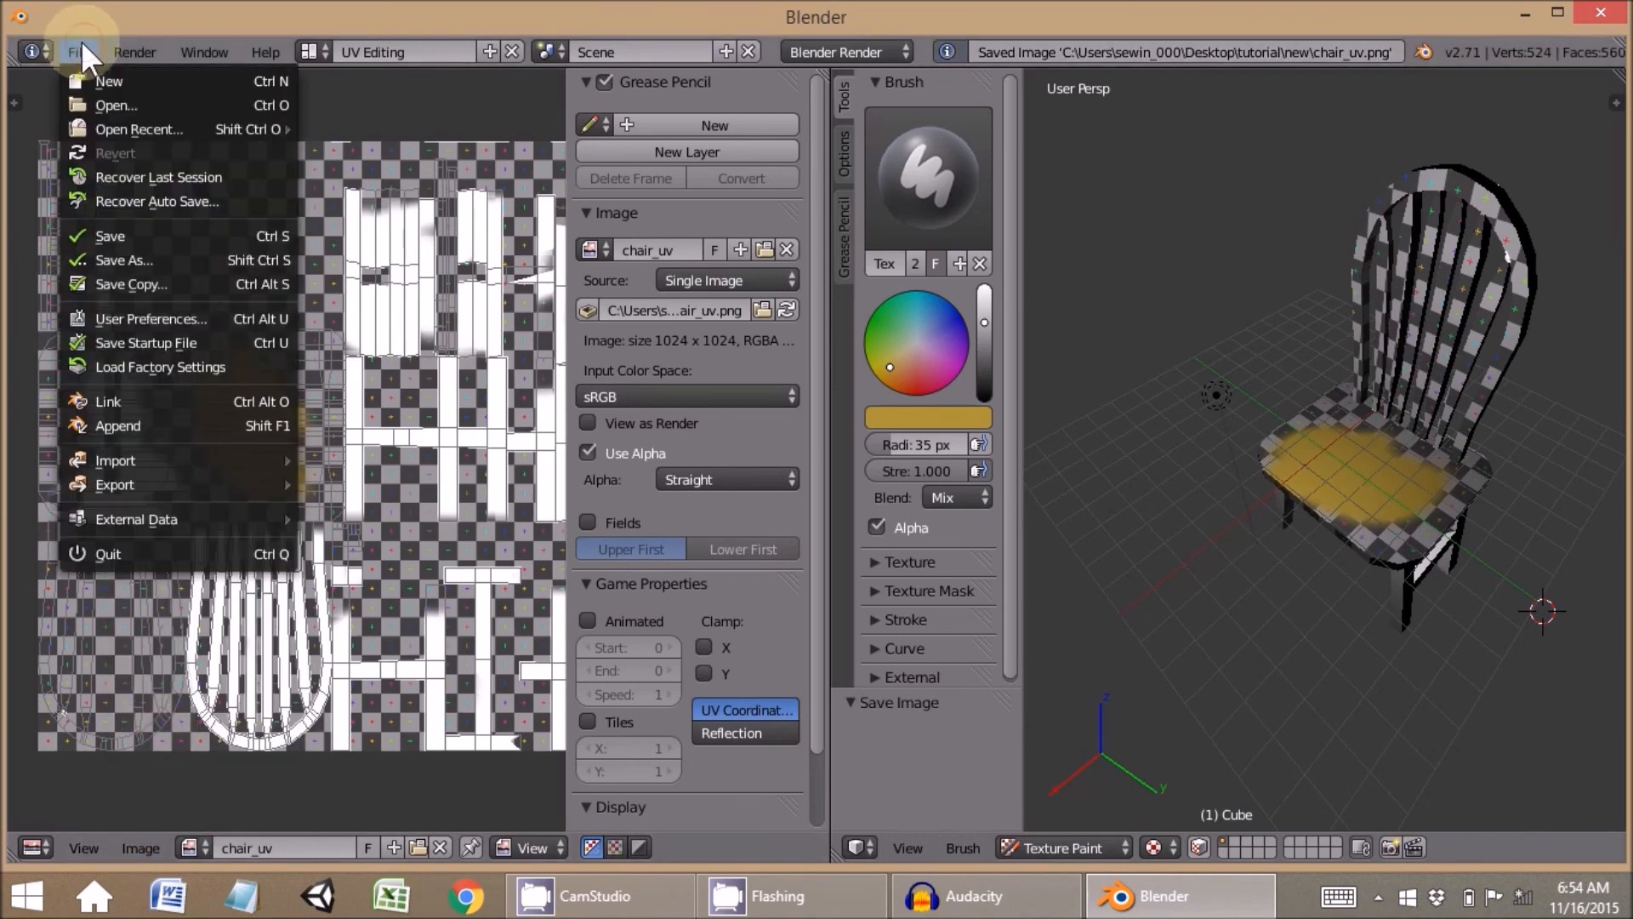
pyautogui.click(99, 261)
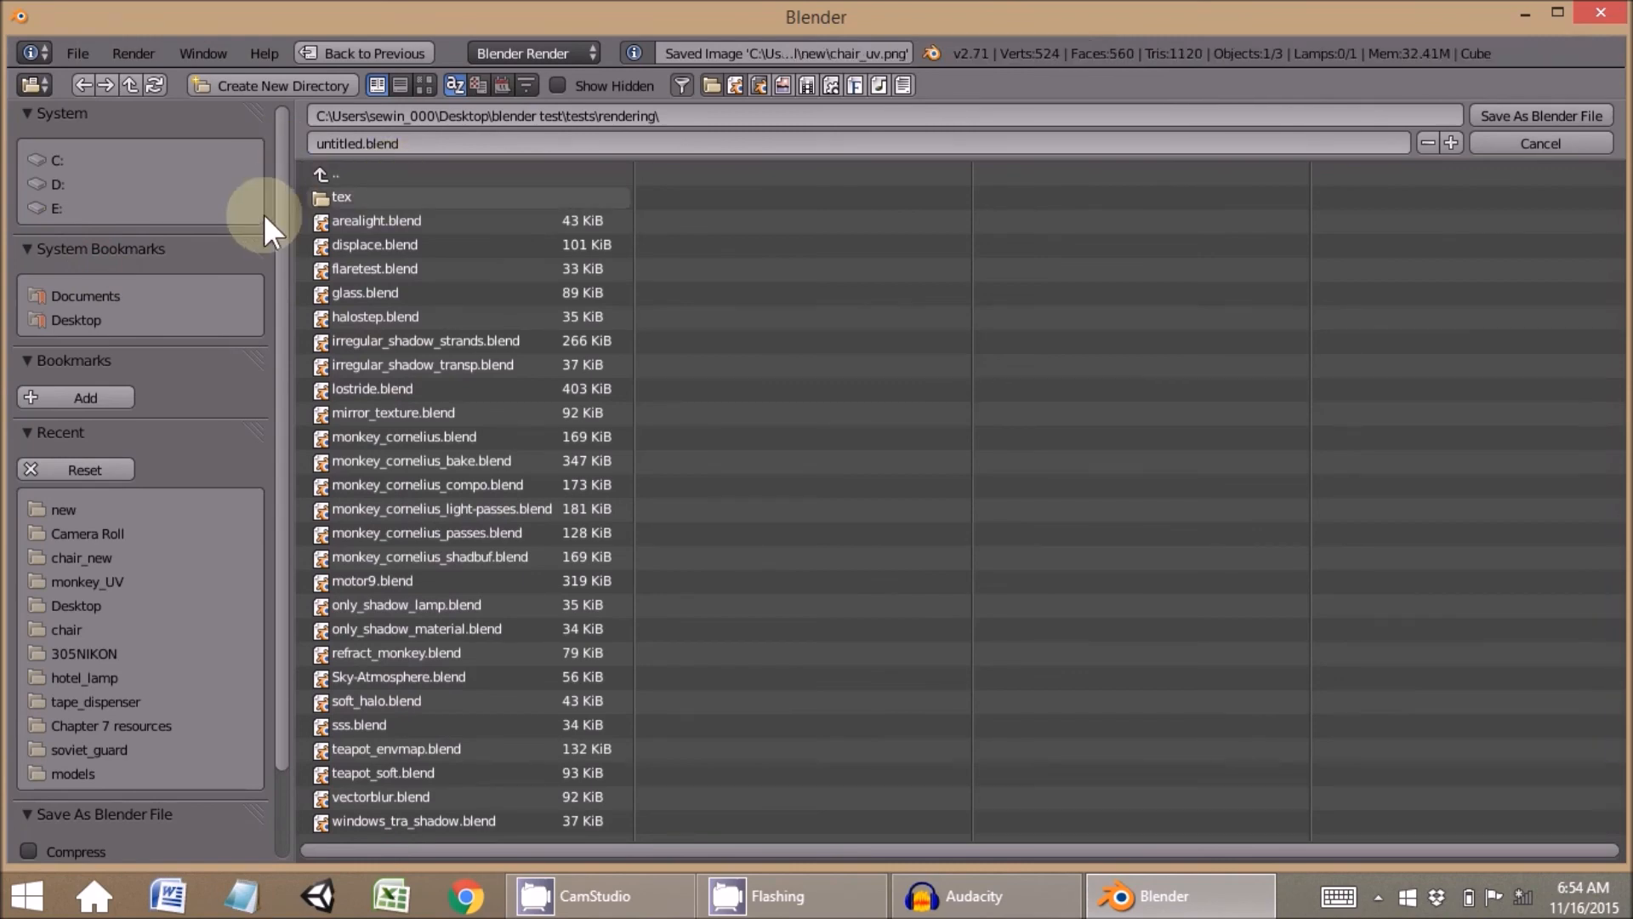
pyautogui.click(81, 320)
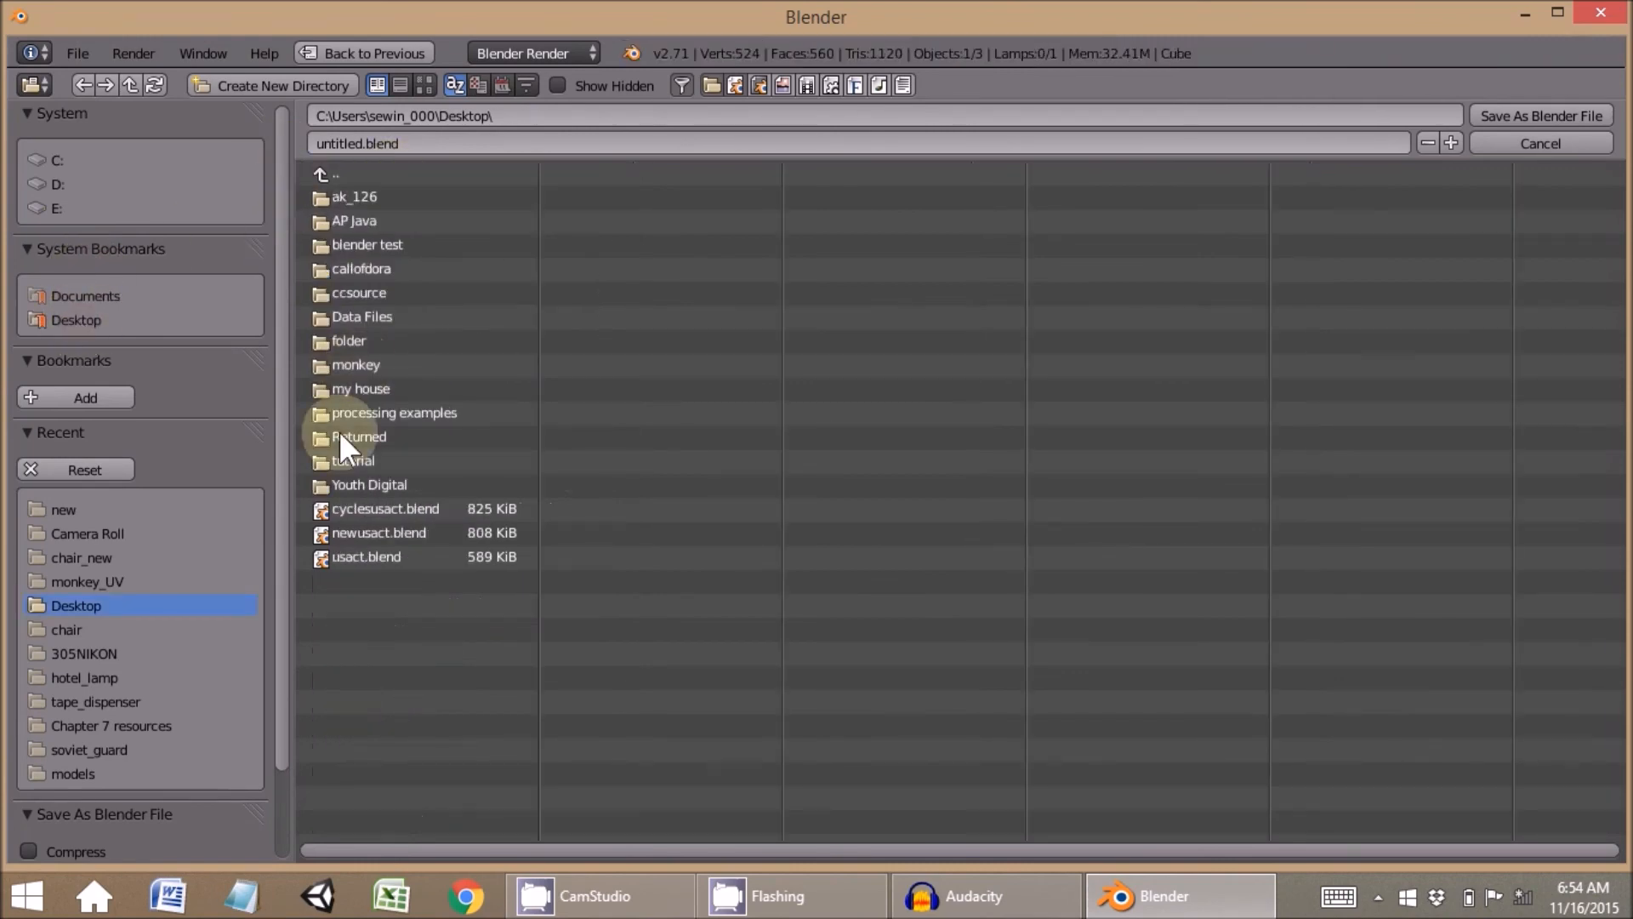
pyautogui.click(330, 462)
pyautogui.click(355, 192)
pyautogui.click(420, 143)
pyautogui.write('chair')
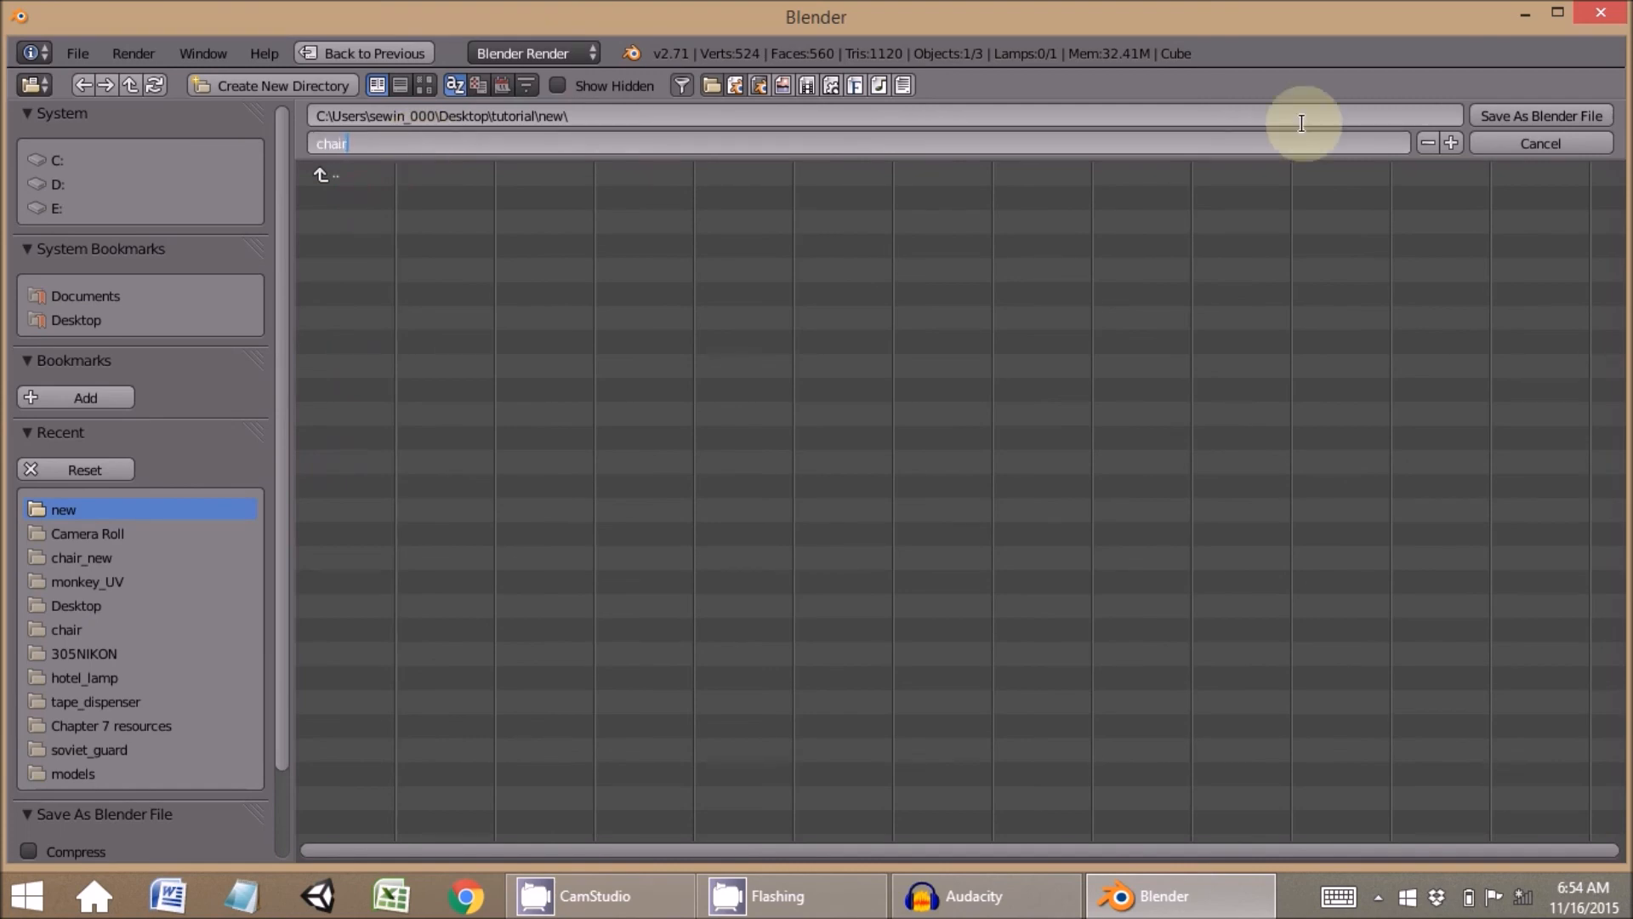
pyautogui.press('Return')
pyautogui.click(1483, 120)
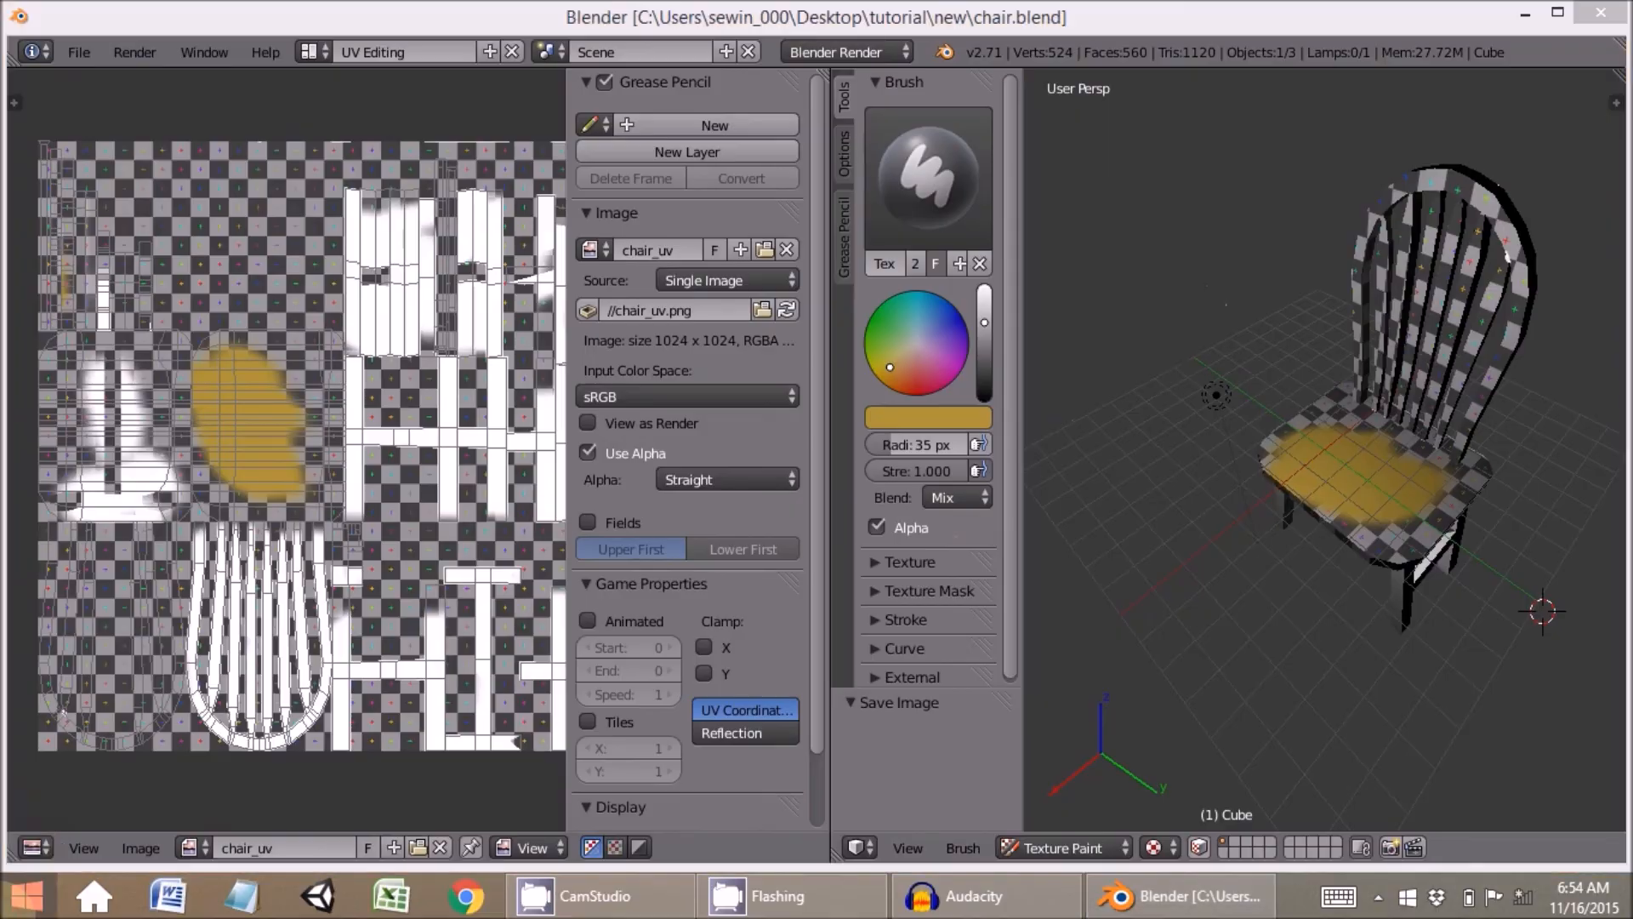
# Switch to File Explorer and open the Desktop's tutorial\new folder to check for the saved chair files
pyautogui.click(26, 895)
pyautogui.click(268, 718)
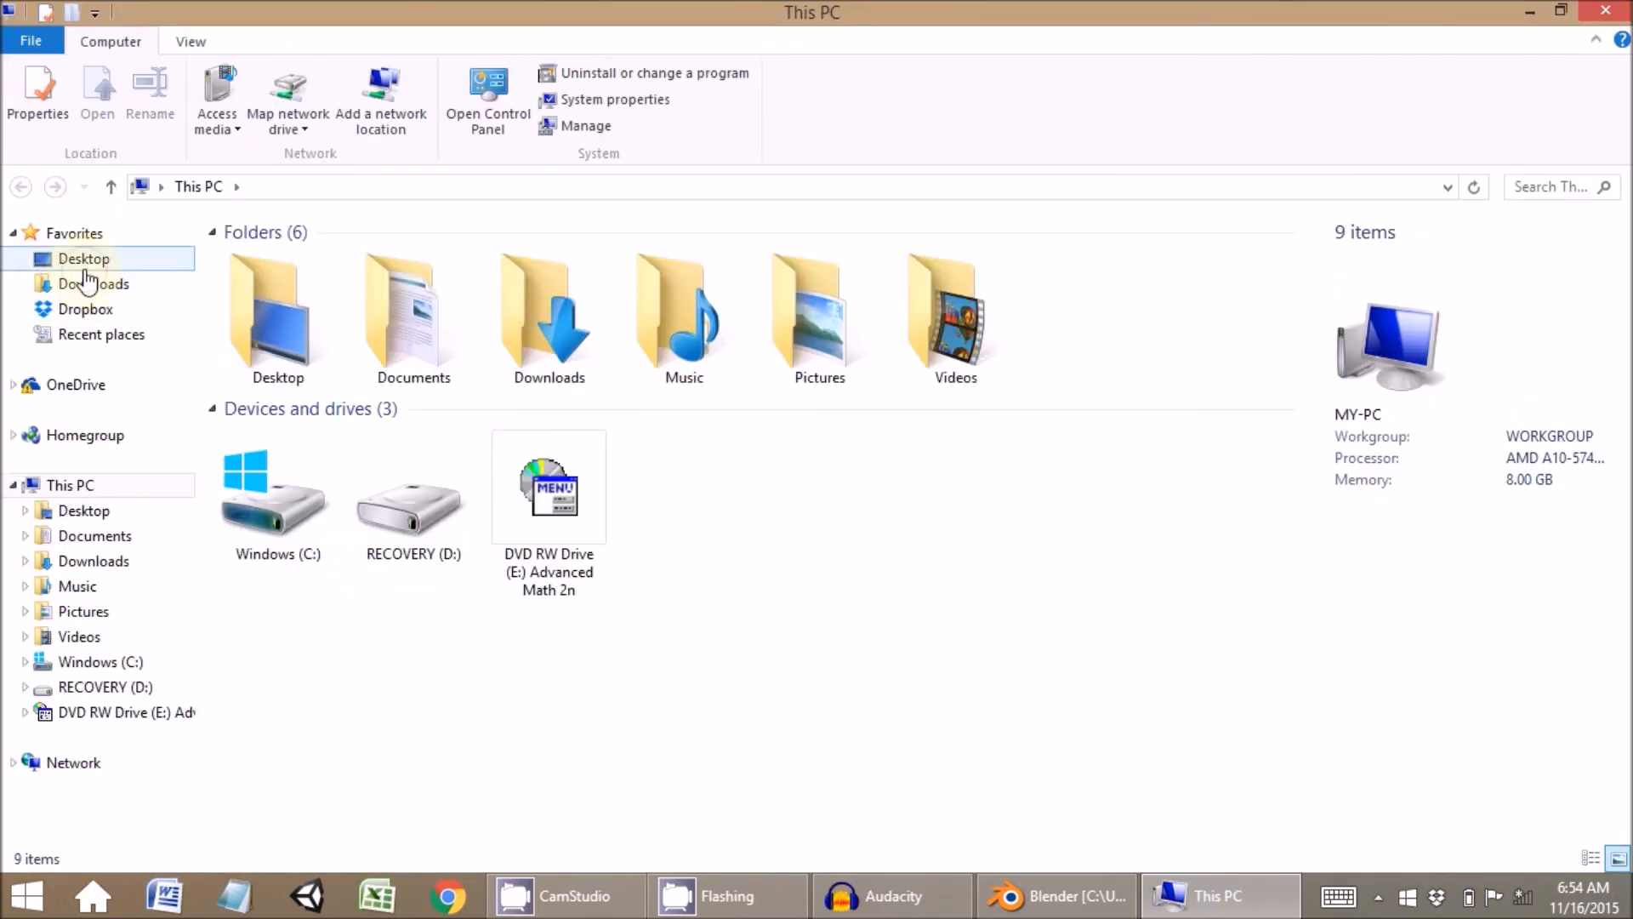
pyautogui.click(85, 266)
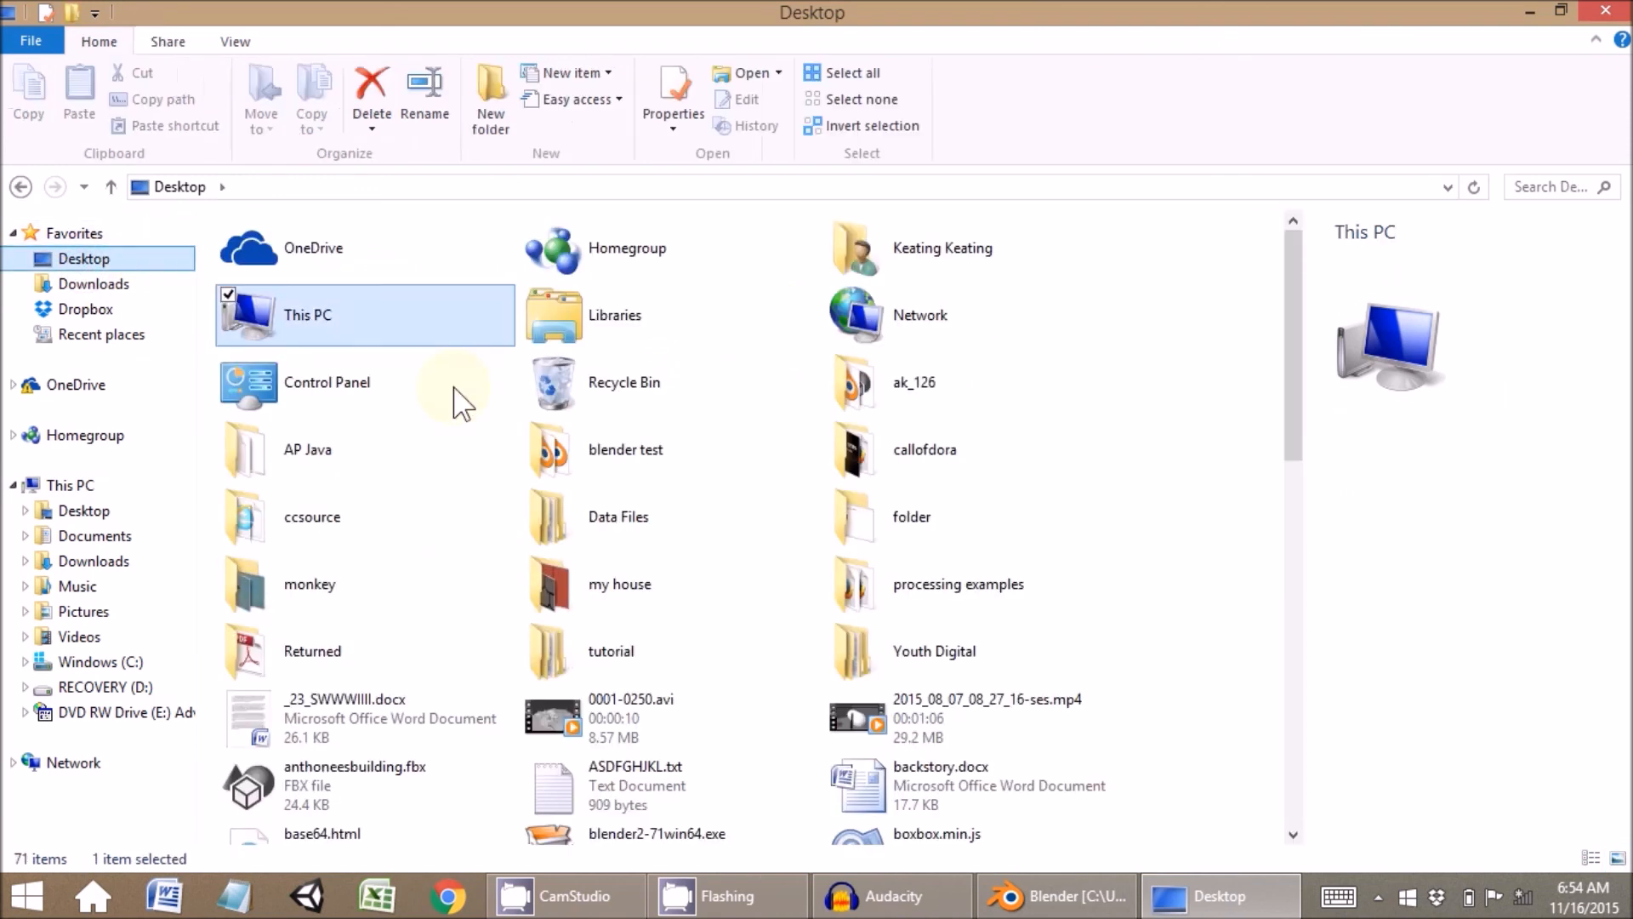
pyautogui.doubleClick(649, 653)
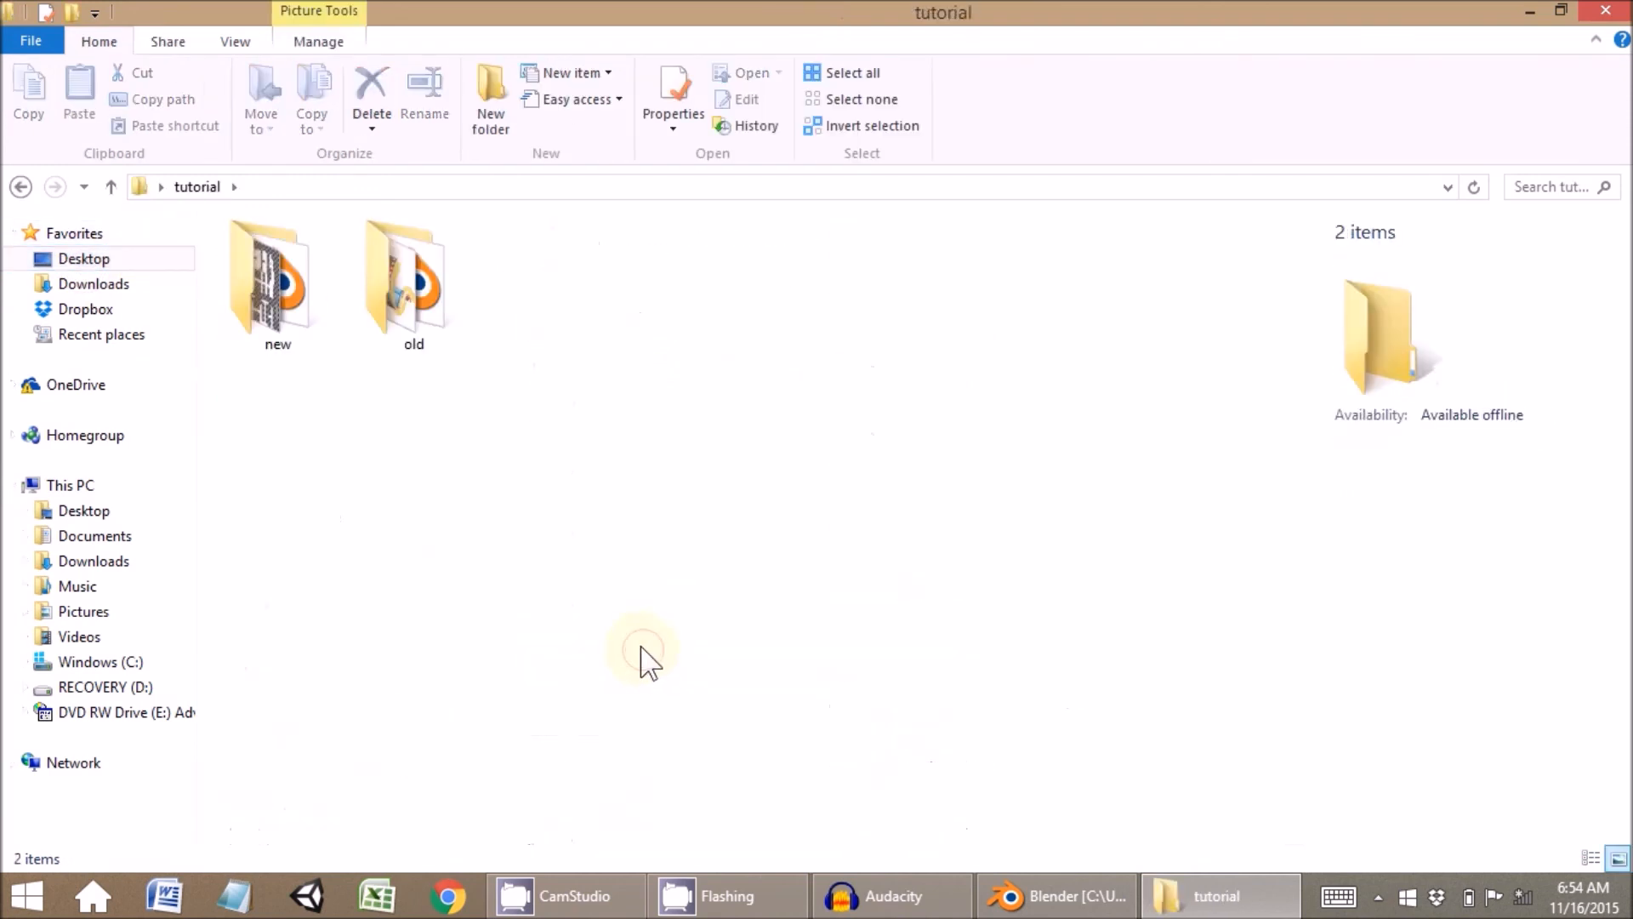
pyautogui.doubleClick(305, 328)
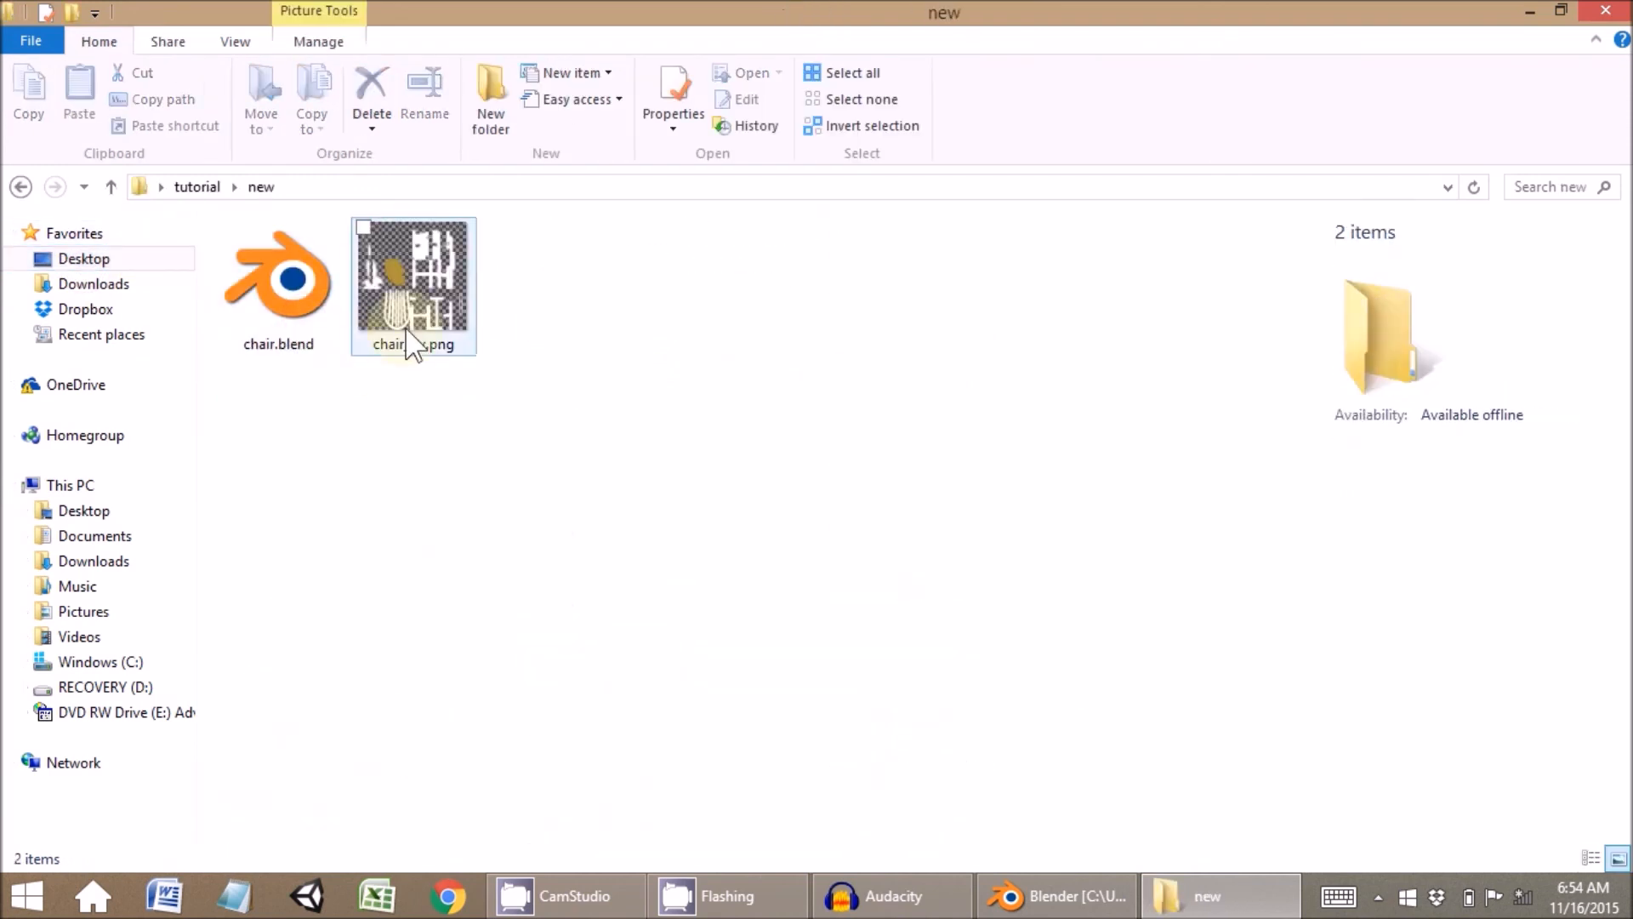
pyautogui.click(407, 336)
pyautogui.click(343, 256)
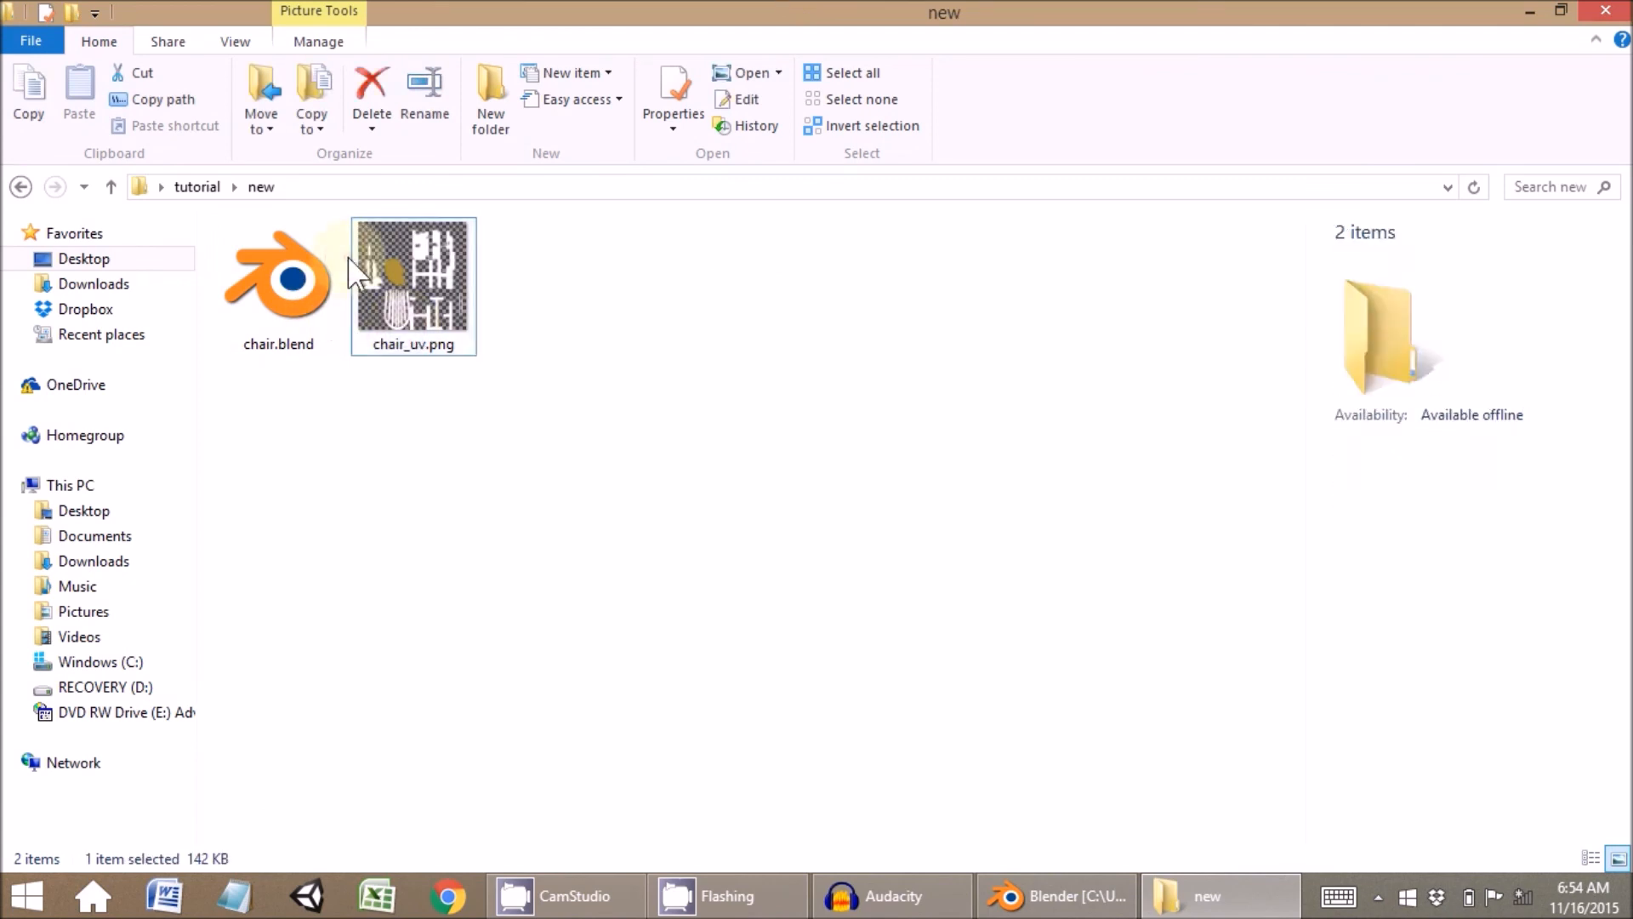
# Switch back to Blender and export the scene in Autodesk FBX format as chair.fbx in the tutorial\new folder
pyautogui.click(1037, 895)
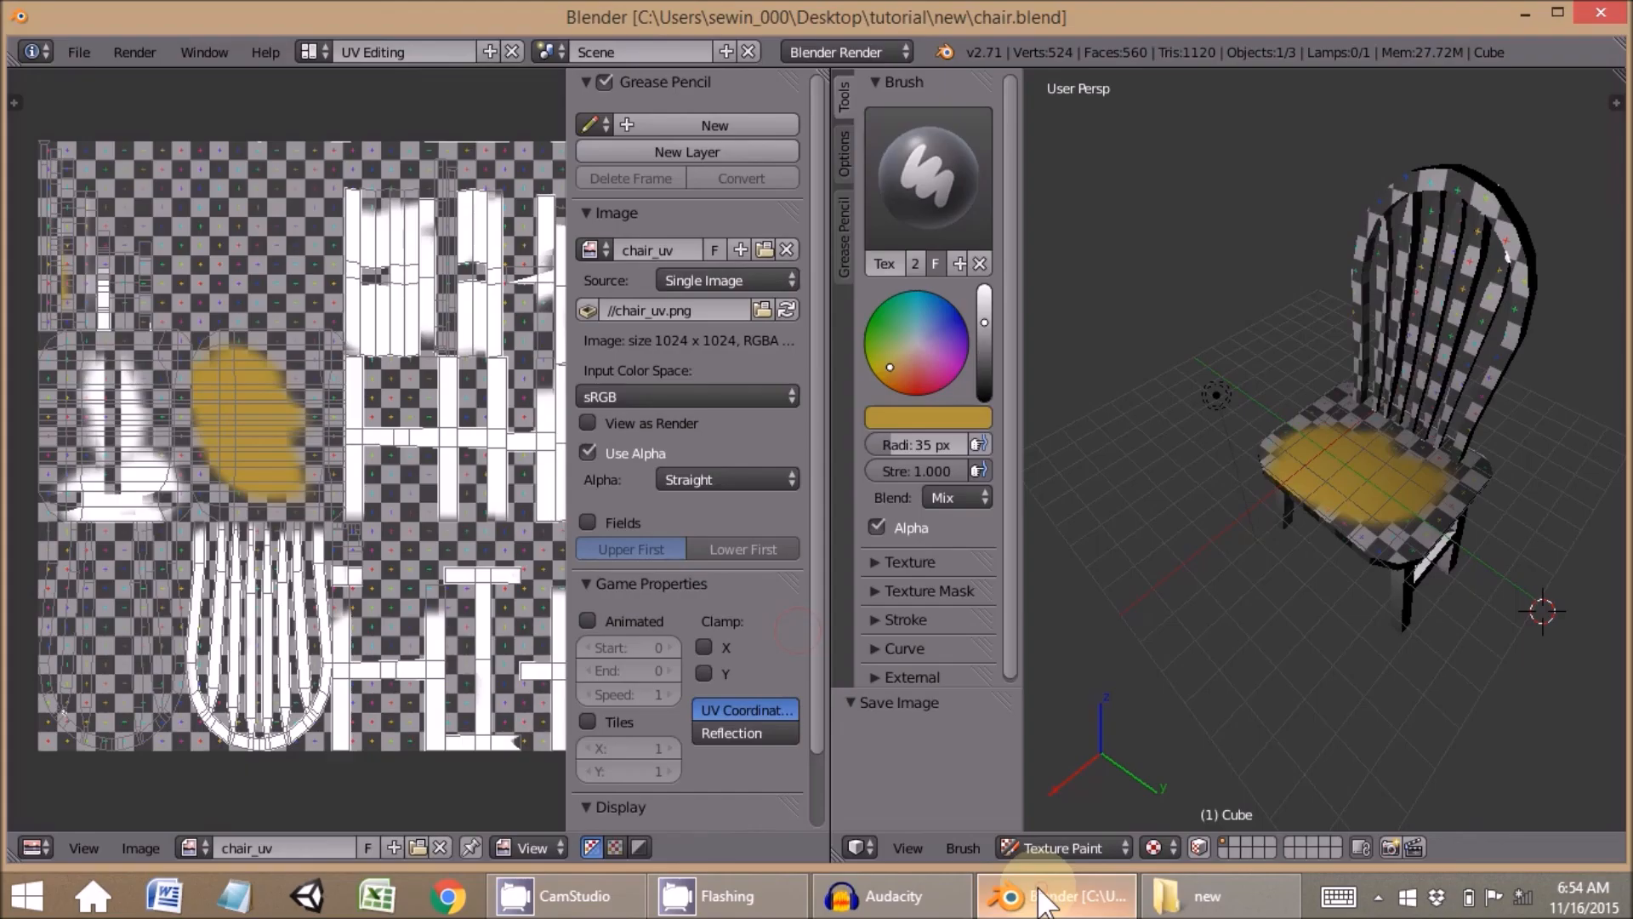
pyautogui.click(68, 51)
pyautogui.moveTo(165, 484)
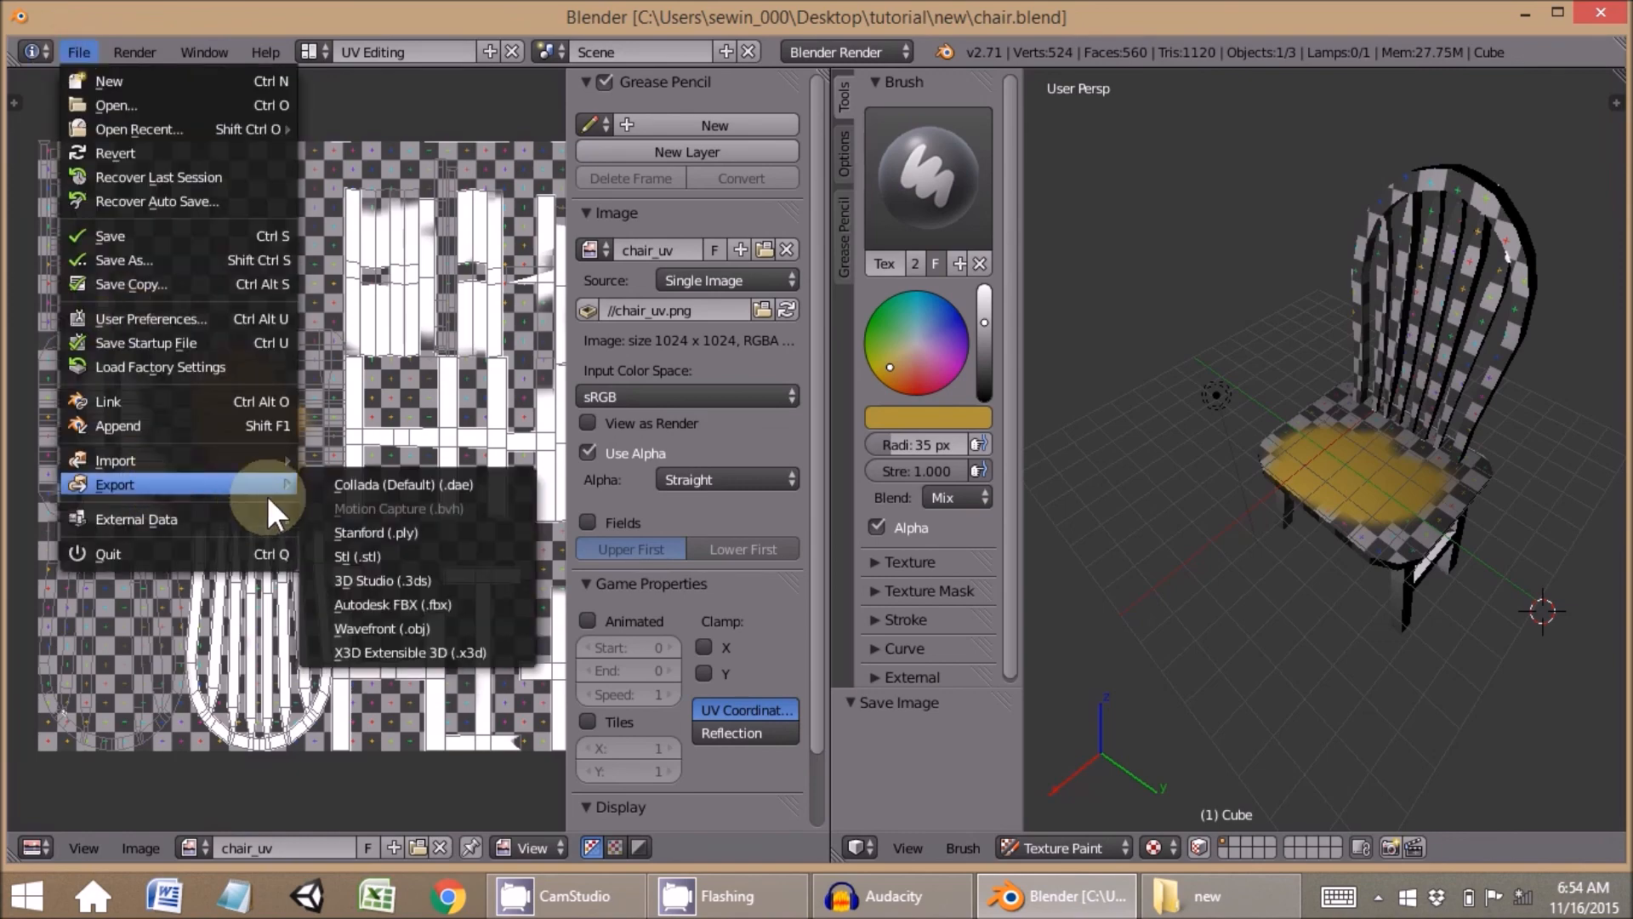
pyautogui.click(374, 603)
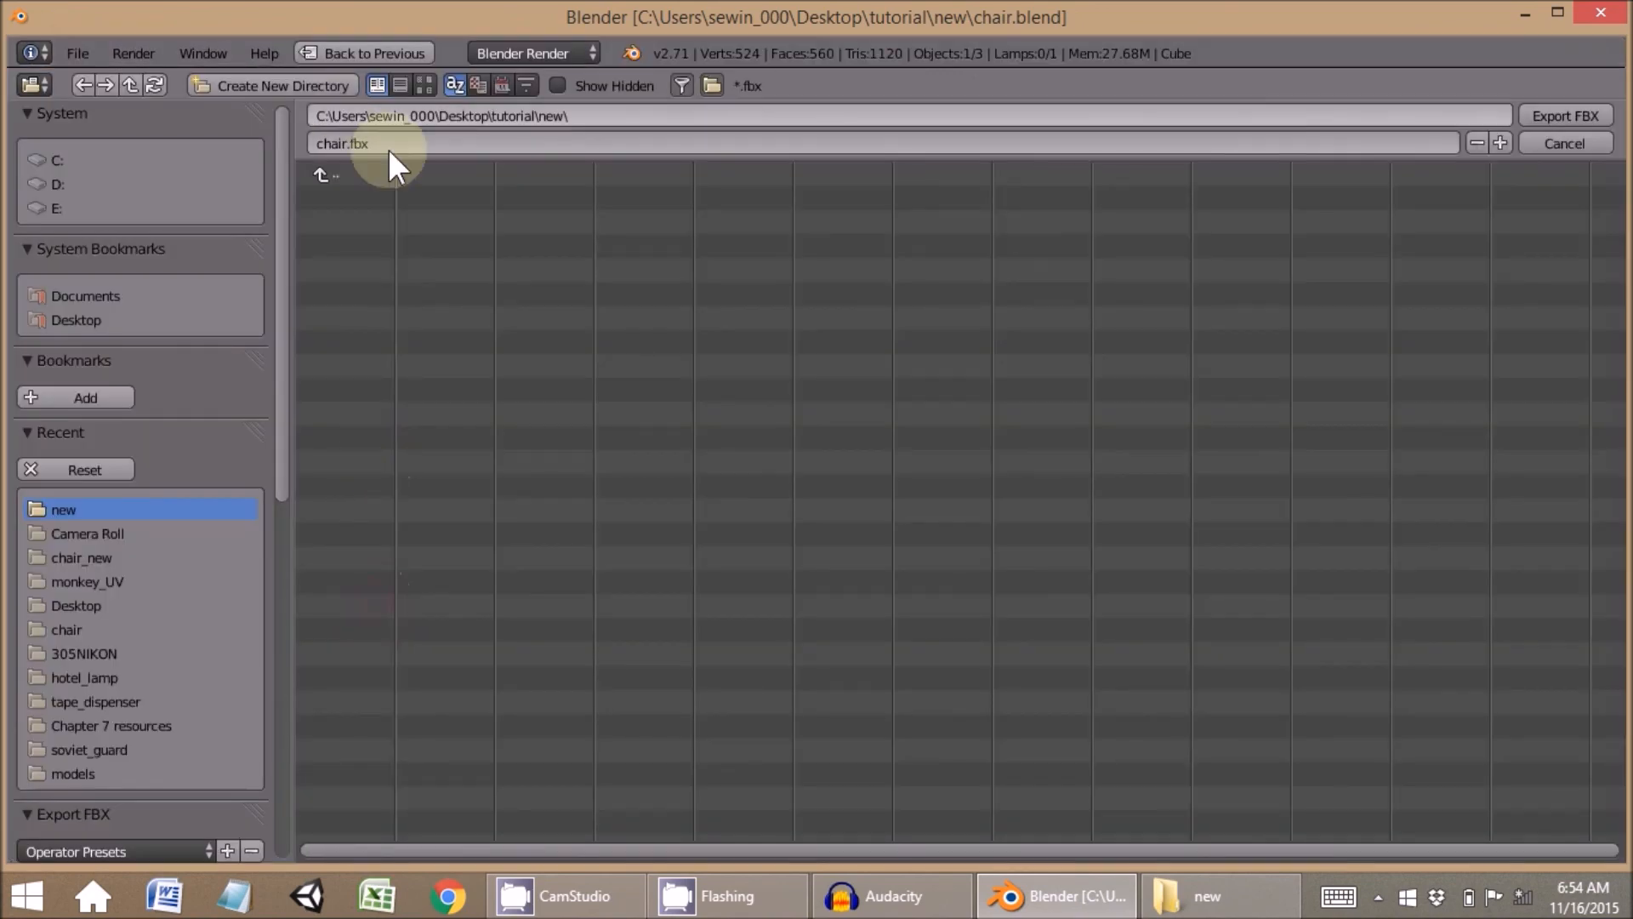
pyautogui.click(1550, 117)
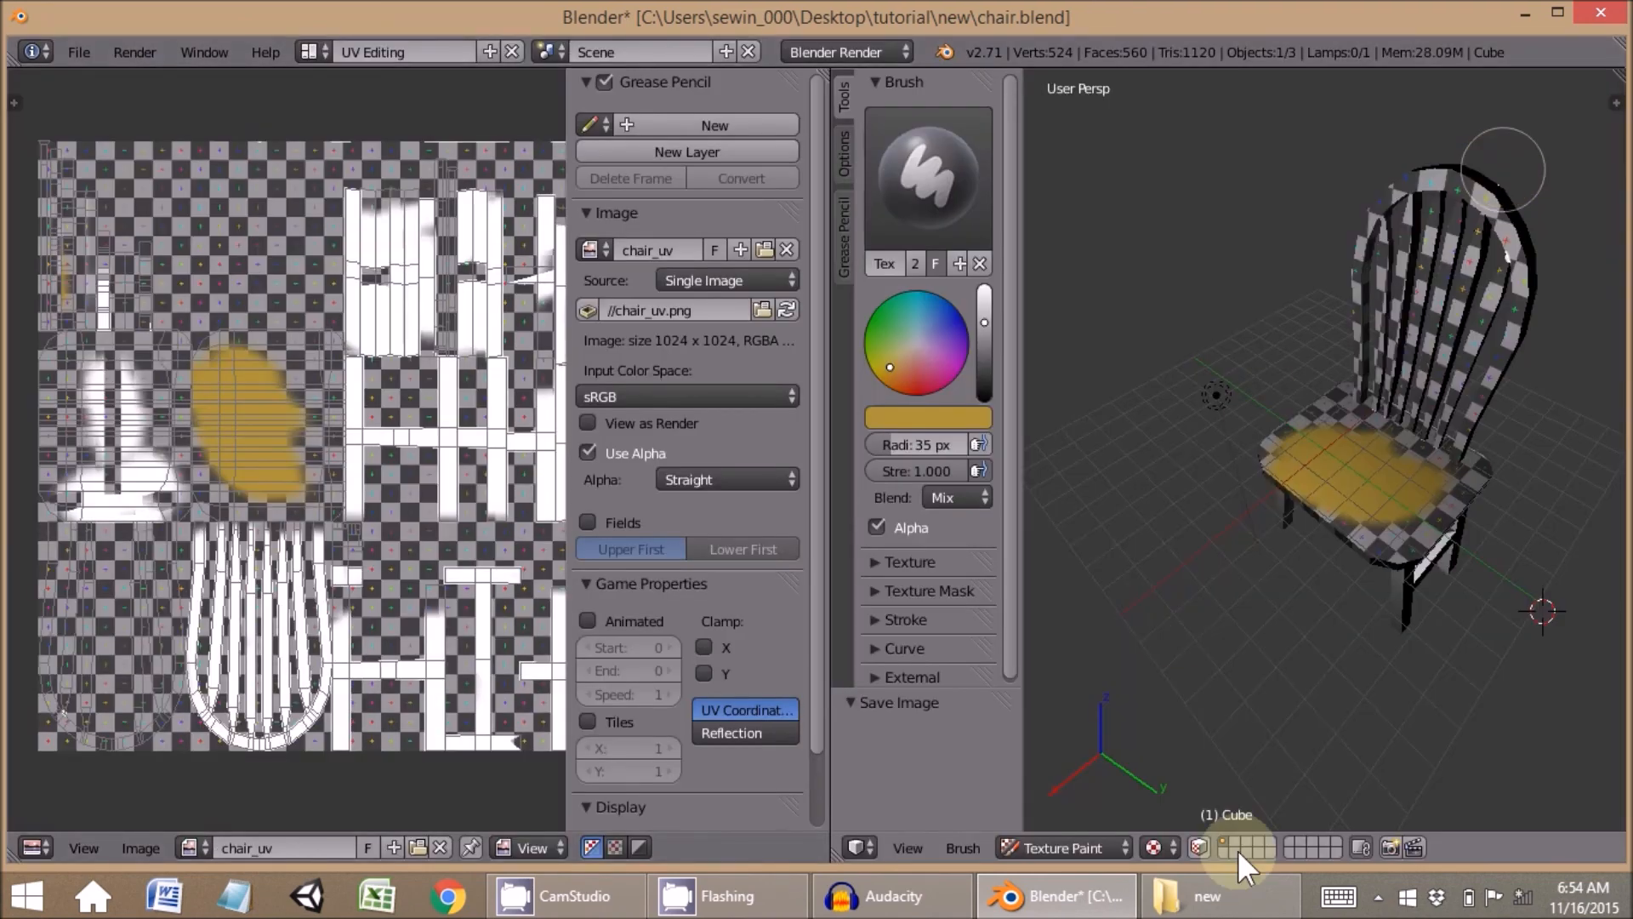
# Switch to File Explorer, examine the exported chair.fbx alongside chair.blend and chair_uv.png in the new folder, and return to Blender
pyautogui.click(1217, 896)
pyautogui.click(425, 322)
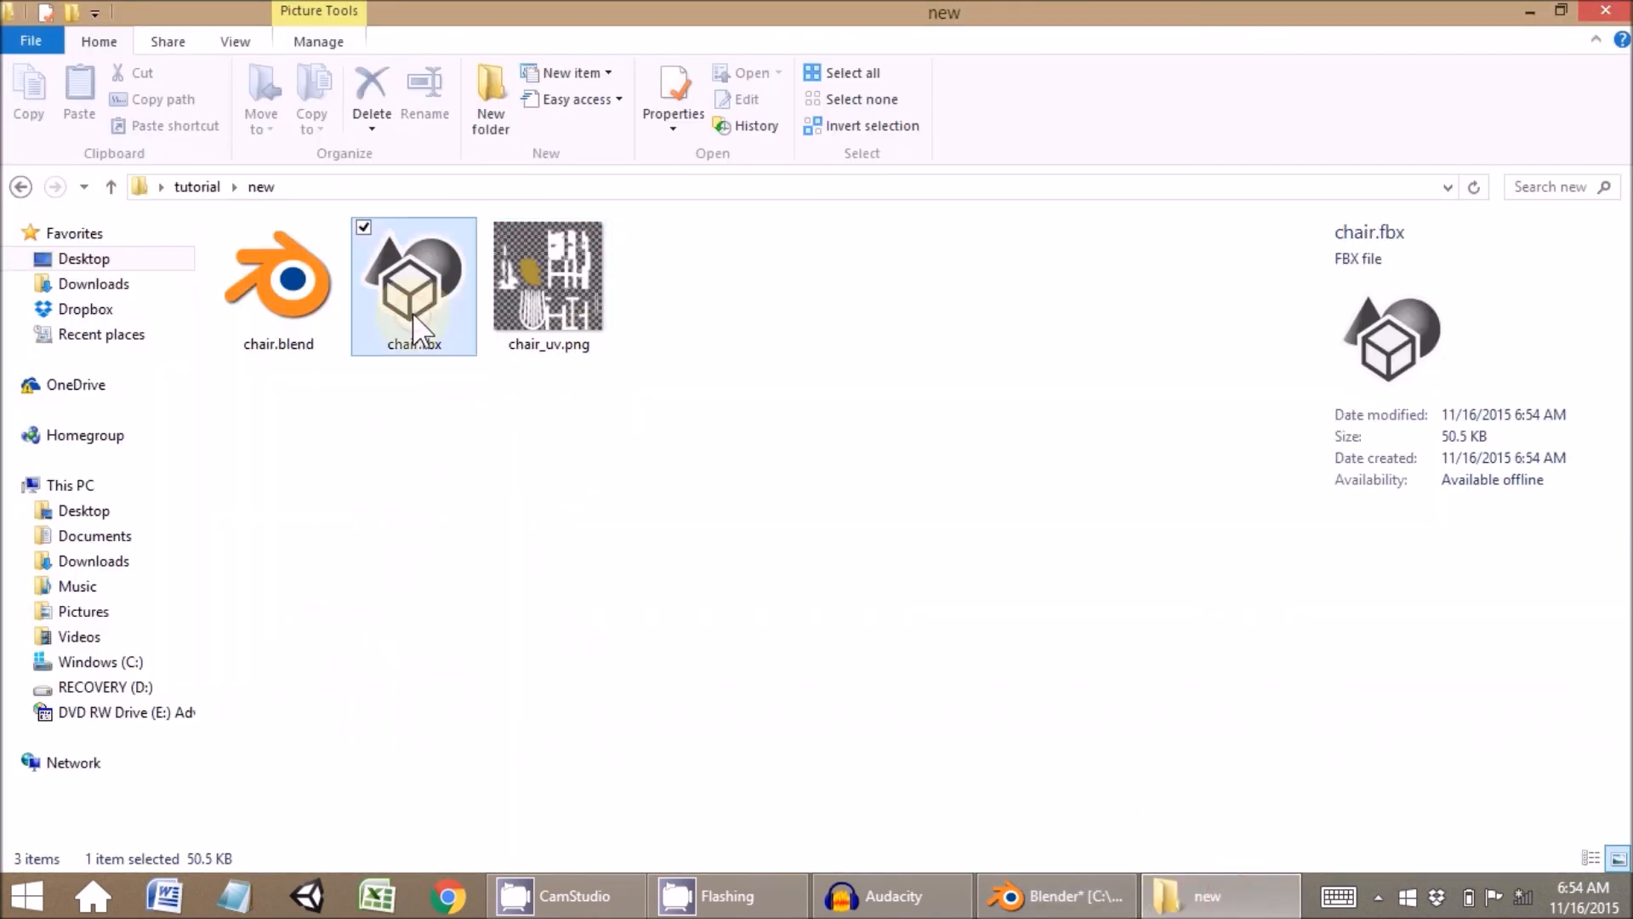
pyautogui.click(289, 305)
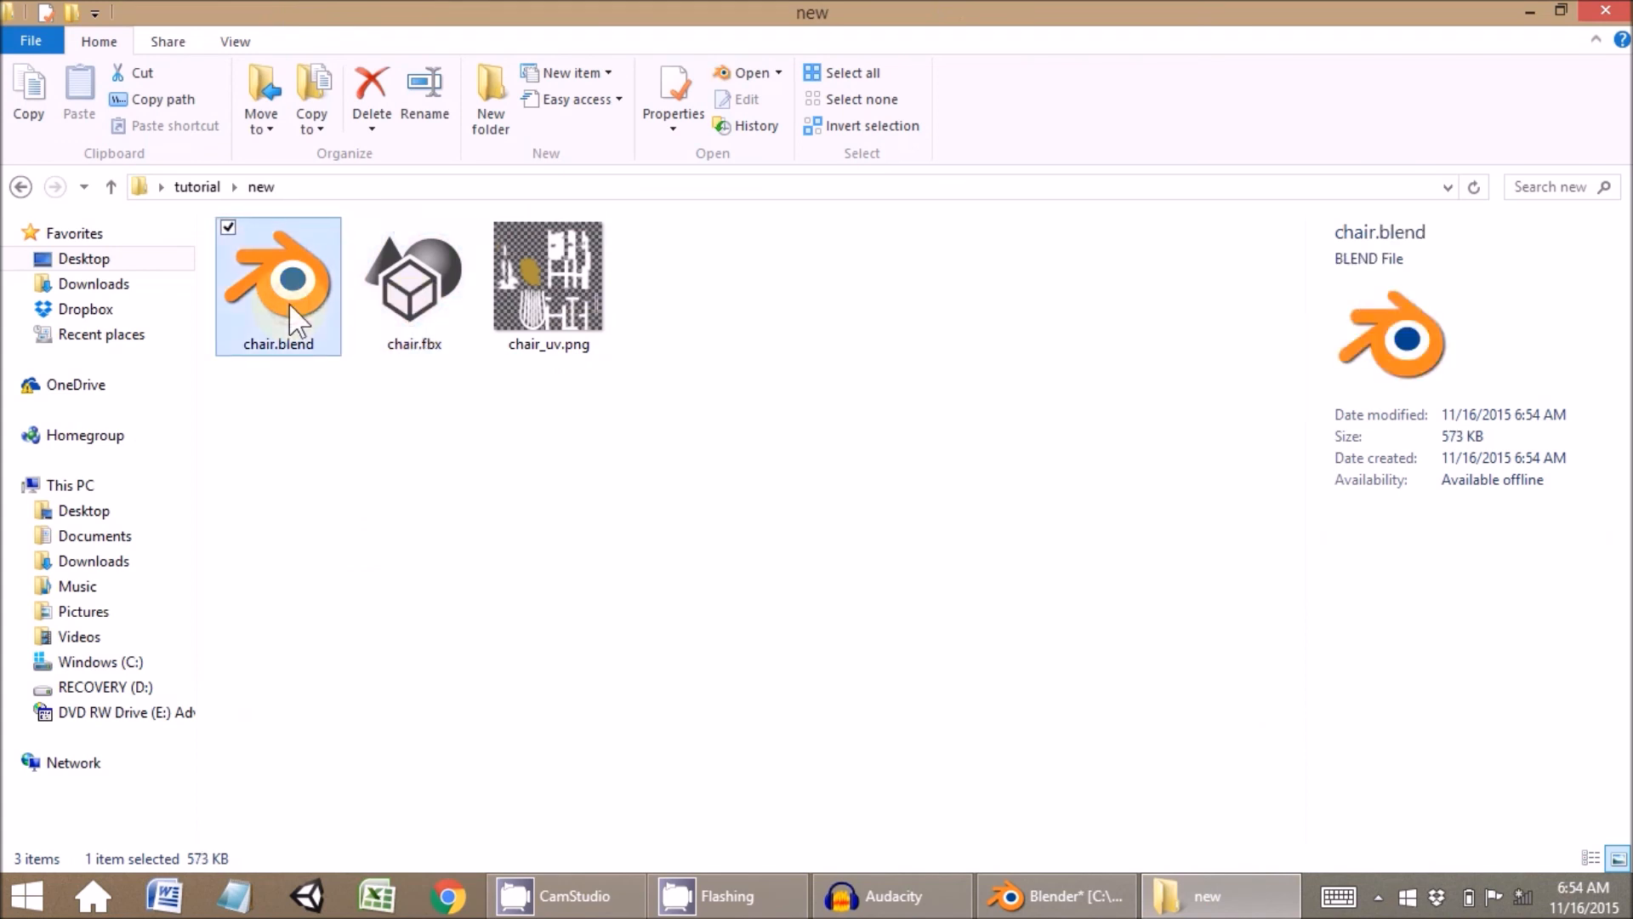
pyautogui.press('Right')
pyautogui.press('Left')
pyautogui.press('Right')
pyautogui.press('Left')
pyautogui.press('Right')
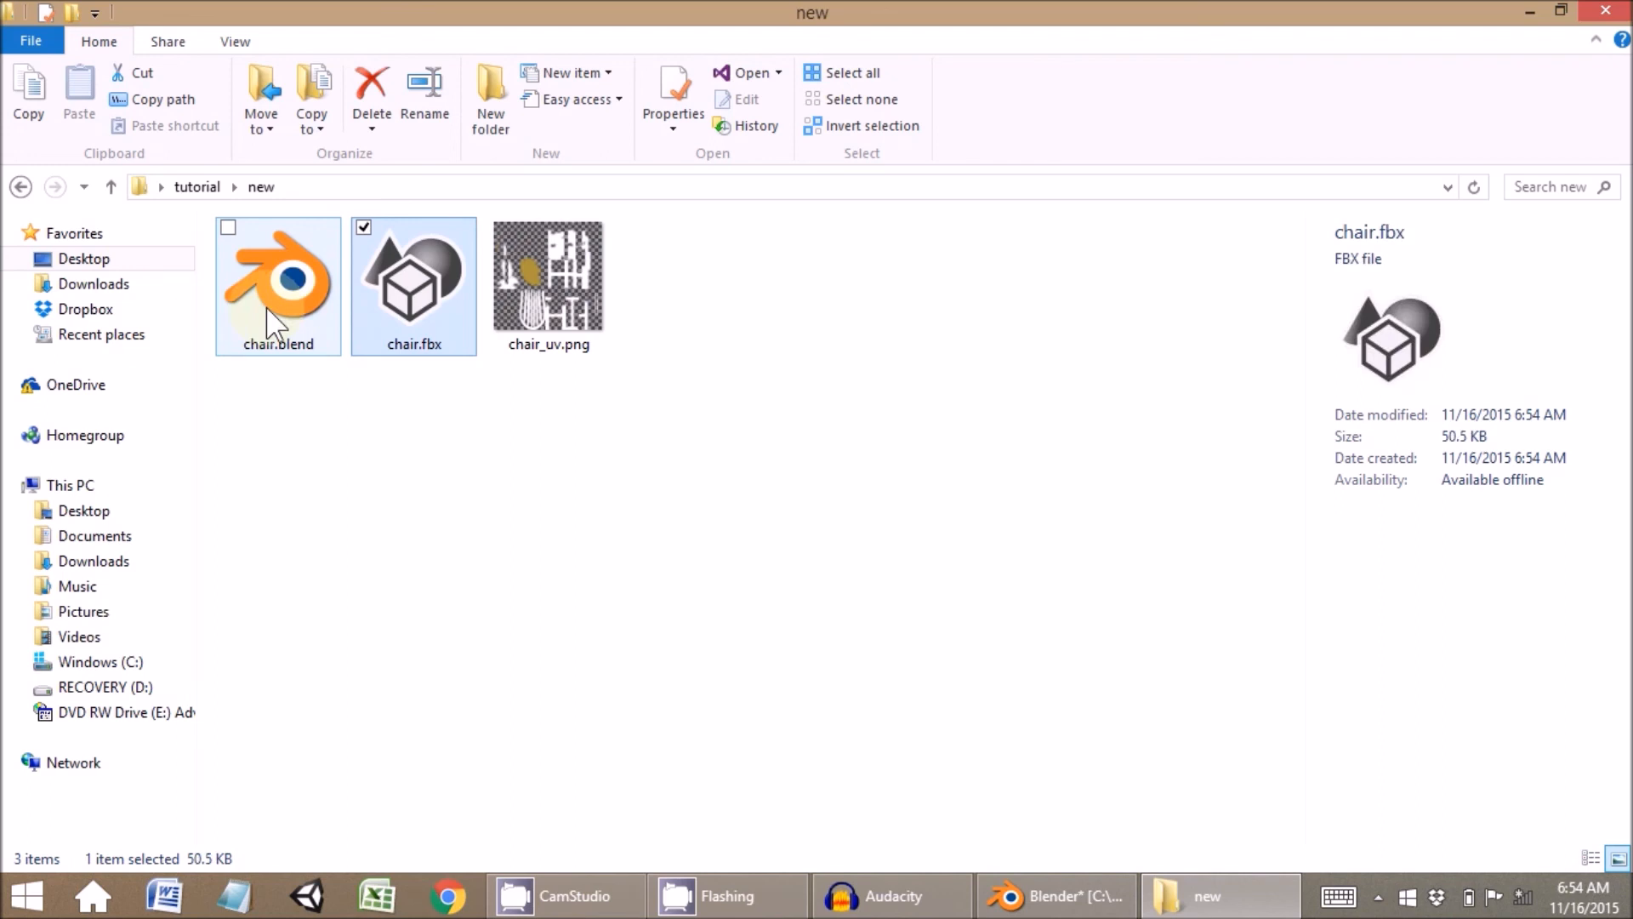
pyautogui.click(405, 490)
pyautogui.click(293, 312)
pyautogui.click(411, 289)
pyautogui.click(532, 336)
pyautogui.press('Left')
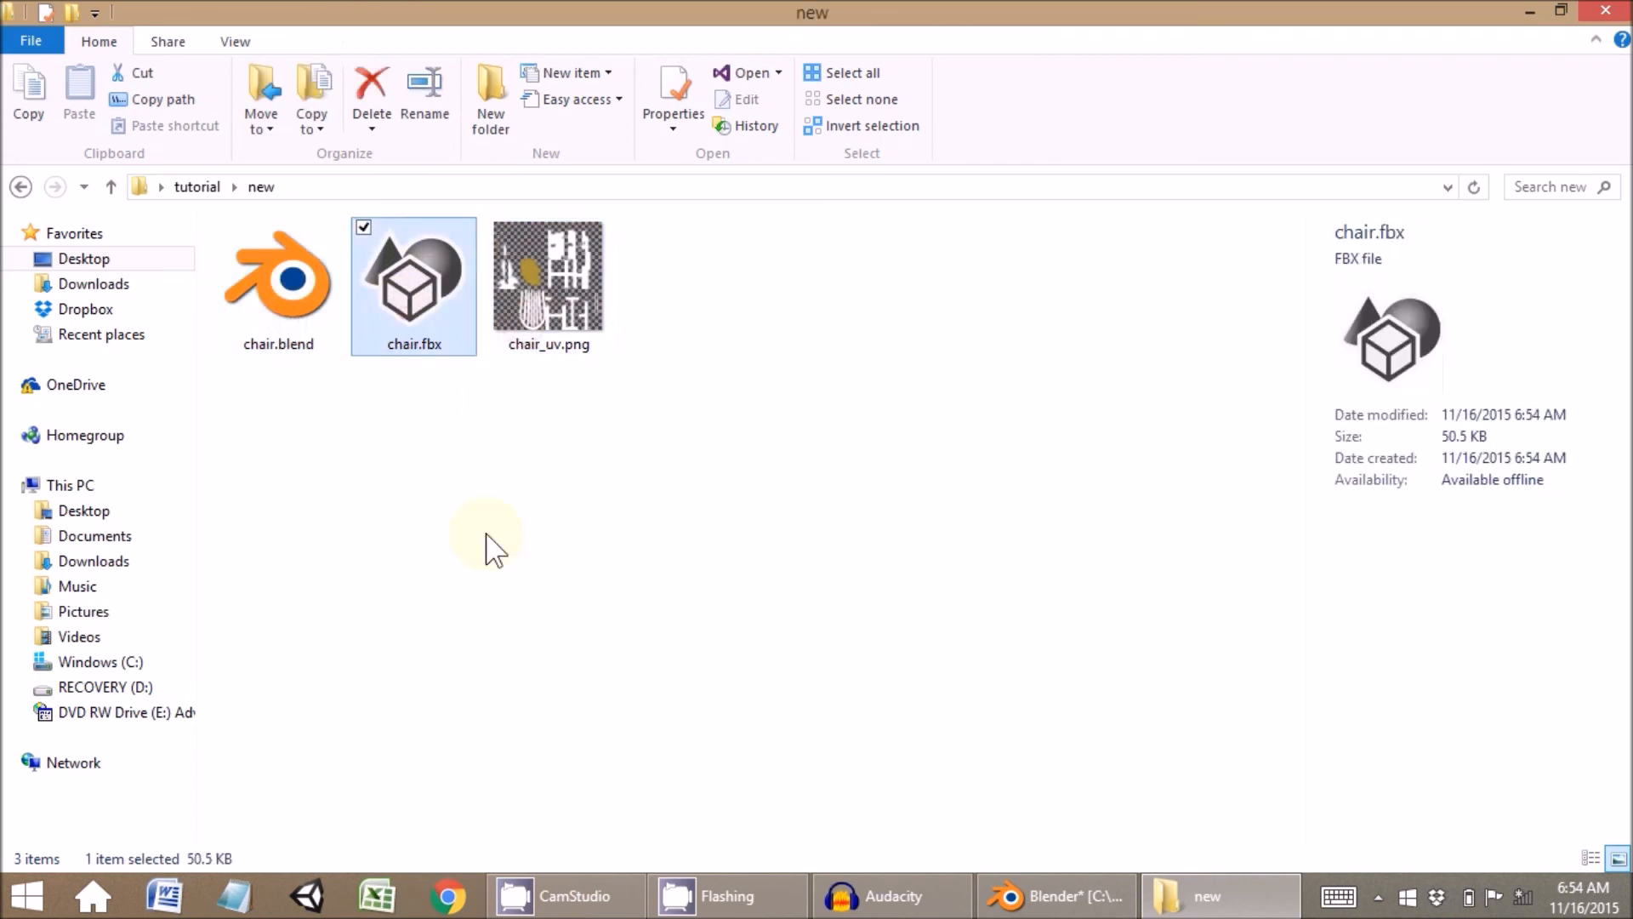
pyautogui.click(487, 534)
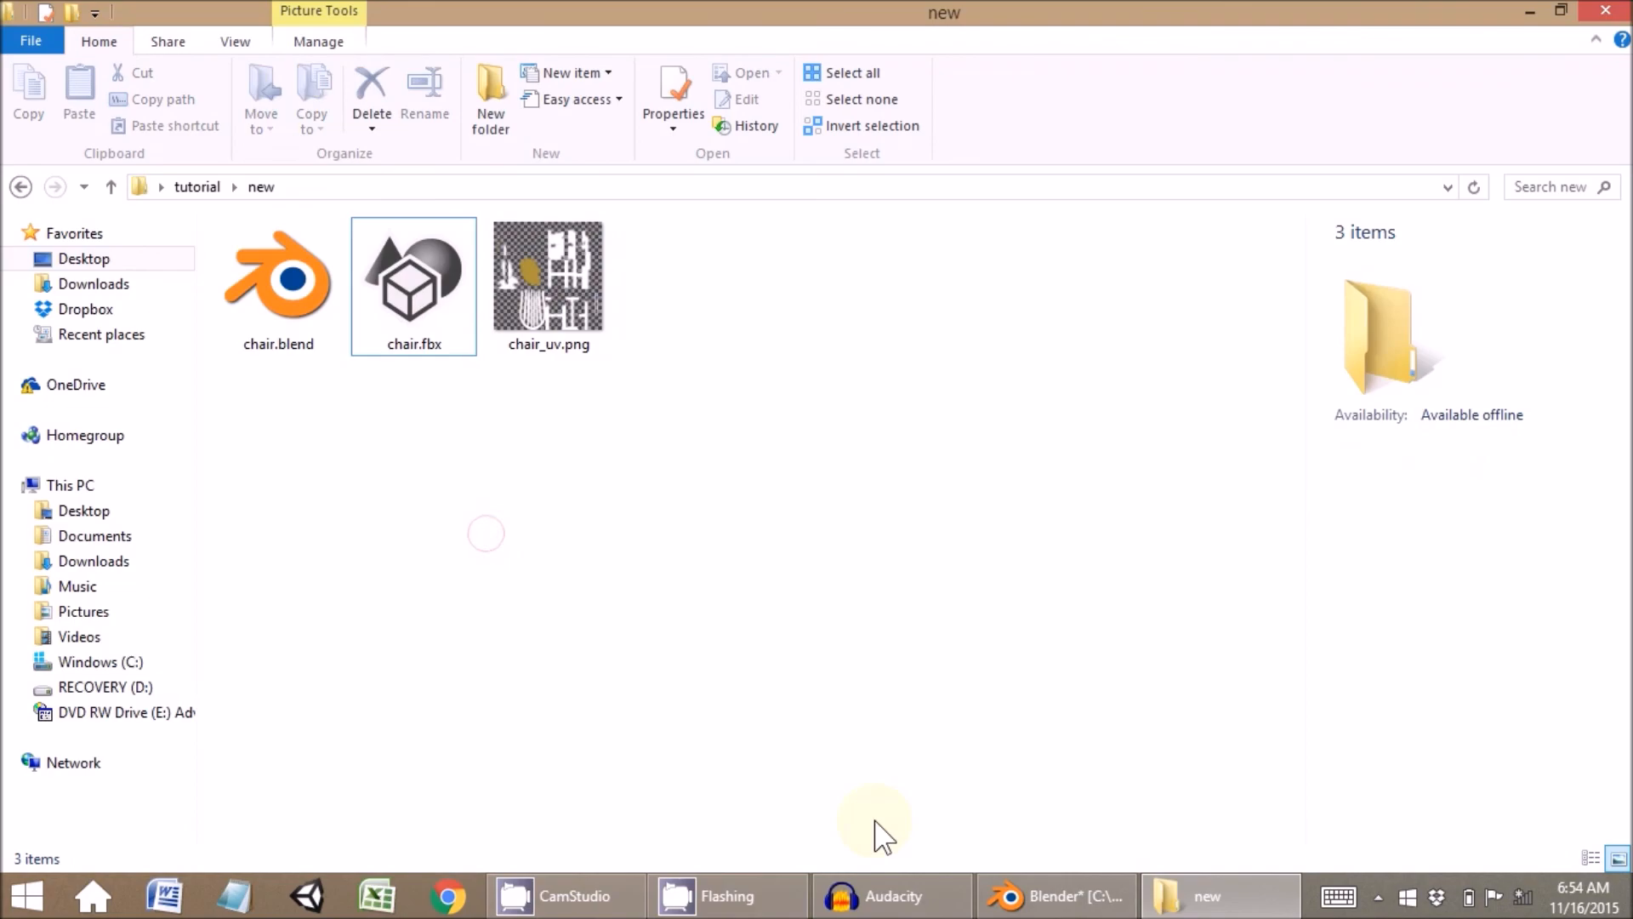
pyautogui.click(1054, 896)
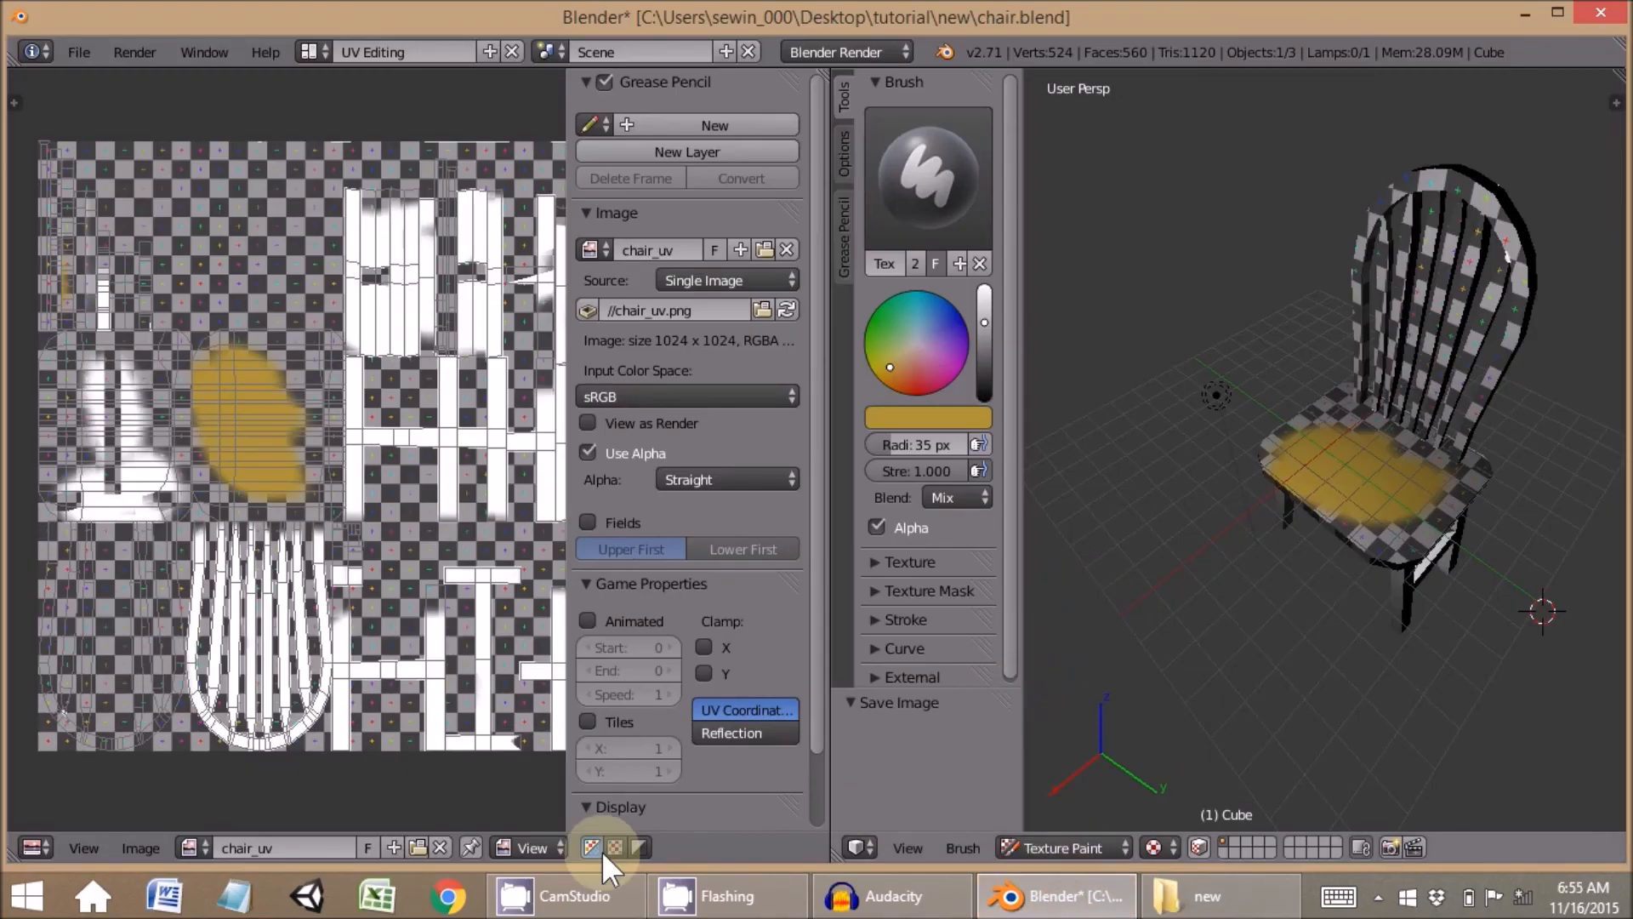
pyautogui.click(609, 906)
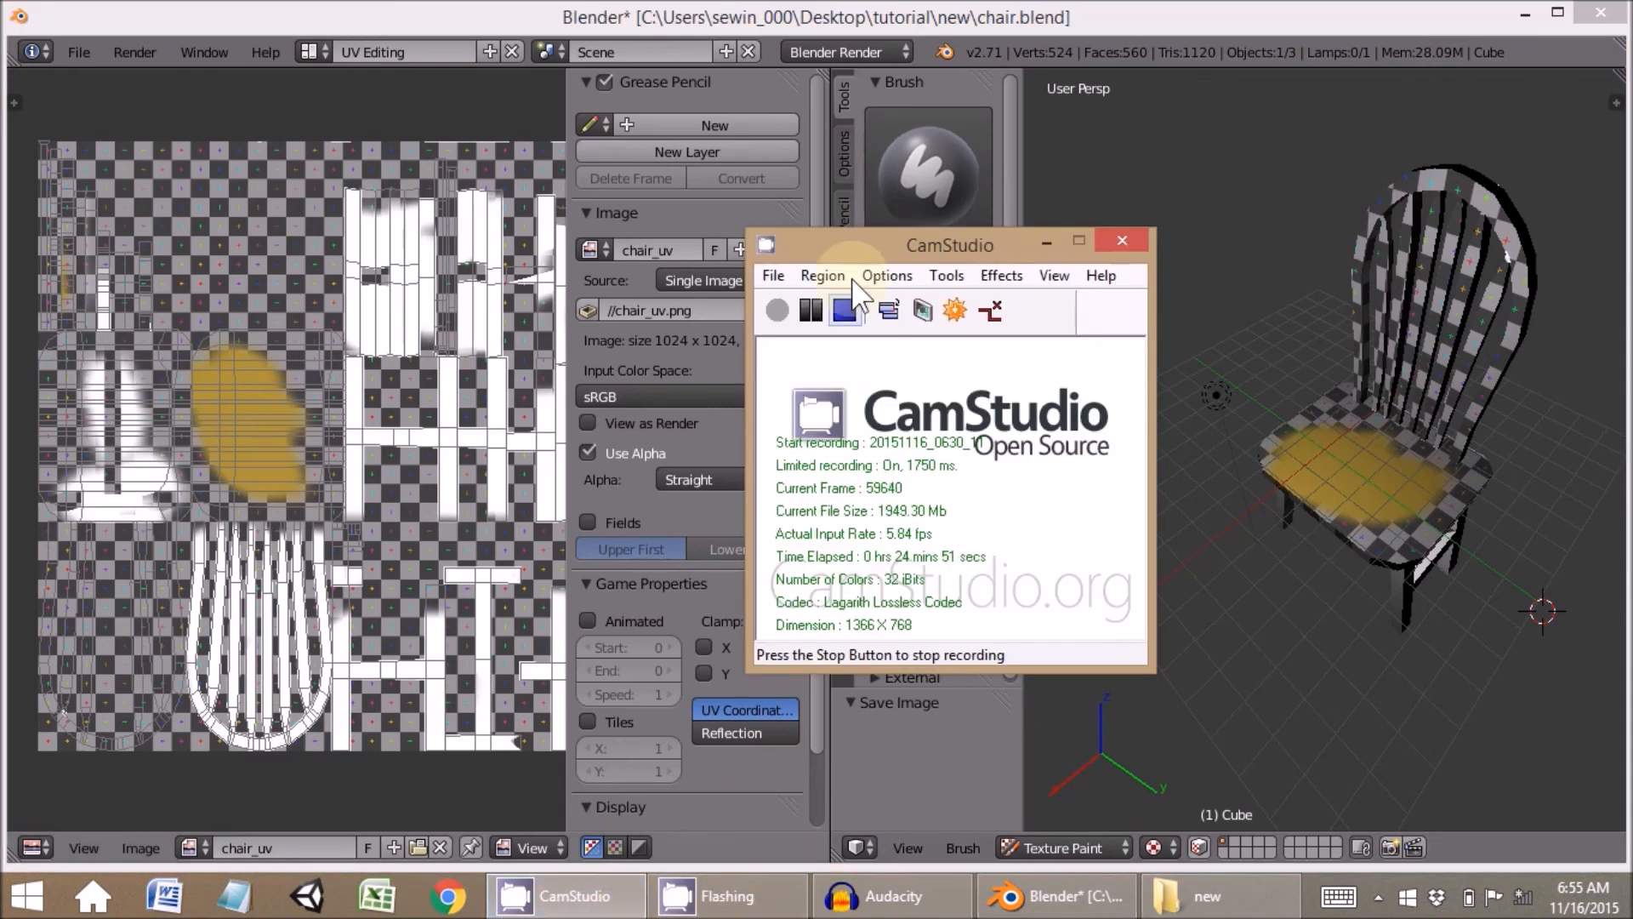